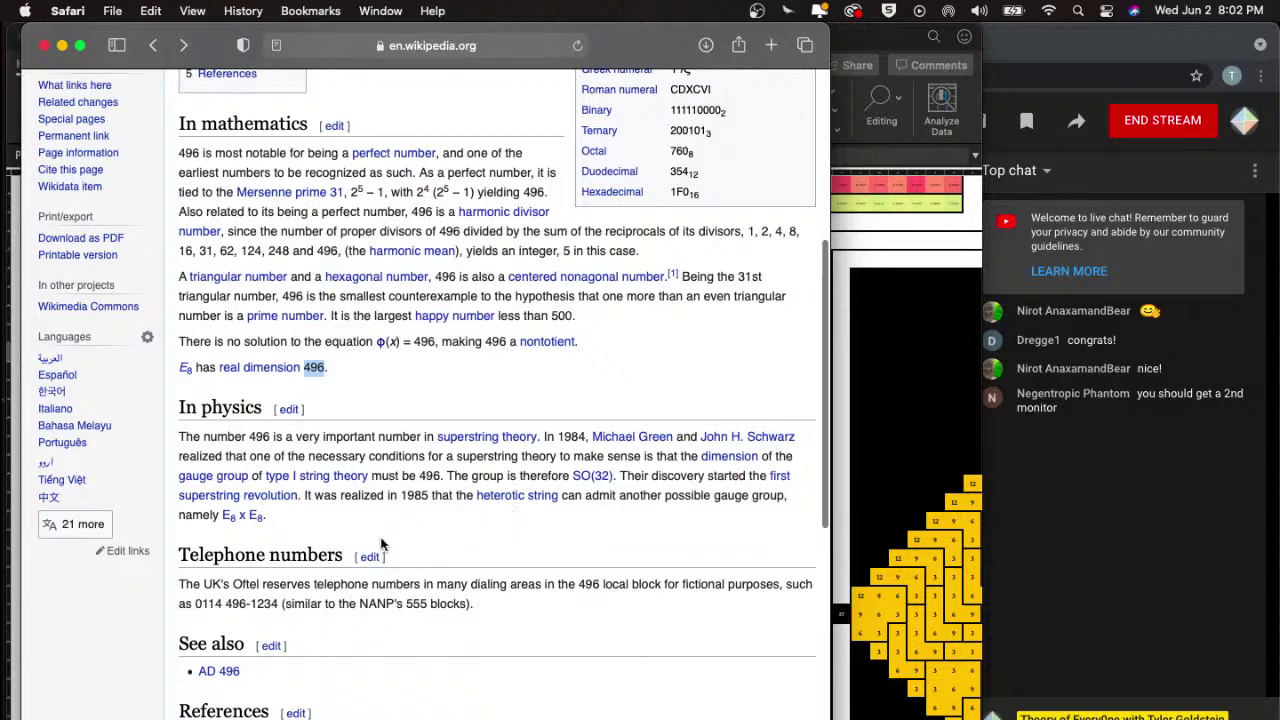
- Review the Wikipedia article on 496 and highlight the number in its opening sentence
{"action": "scroll", "coordinate": [381, 544], "scroll_direction": "down", "scroll_amount": 5}
{"action": "scroll", "coordinate": [381, 544], "scroll_direction": "up", "scroll_amount": 10}
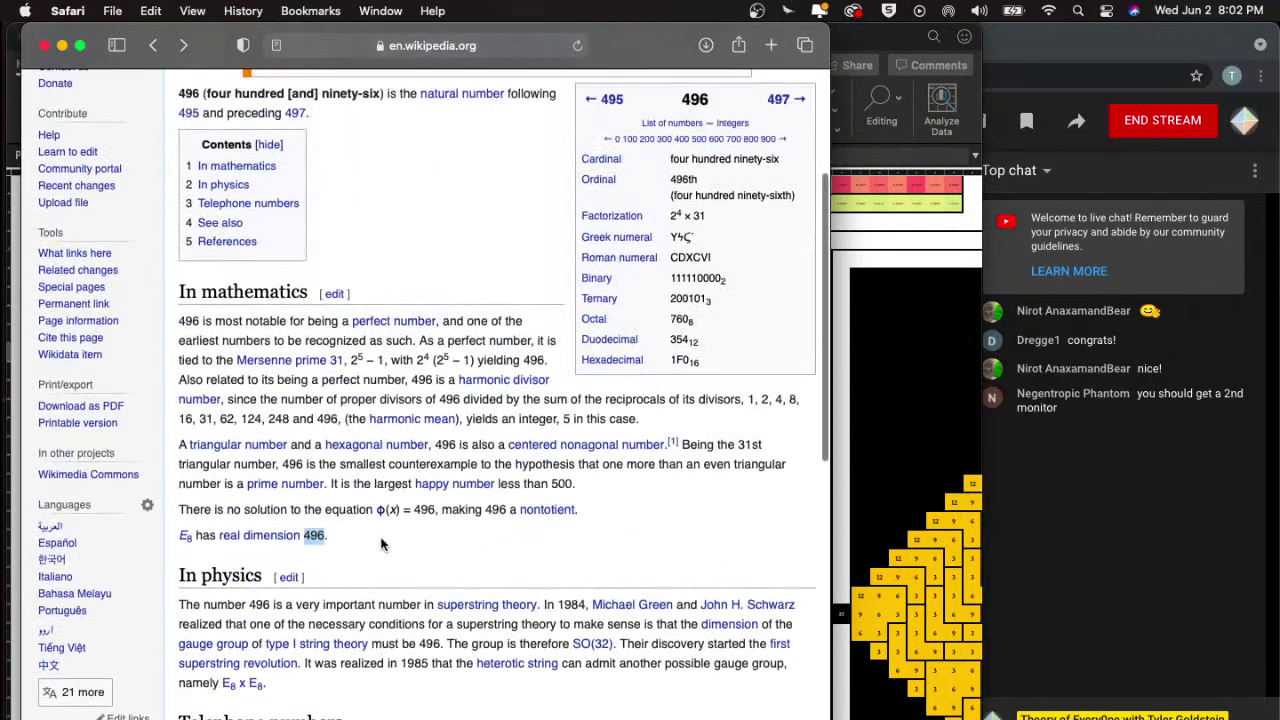
{"action": "double_click", "coordinate": [188, 352]}
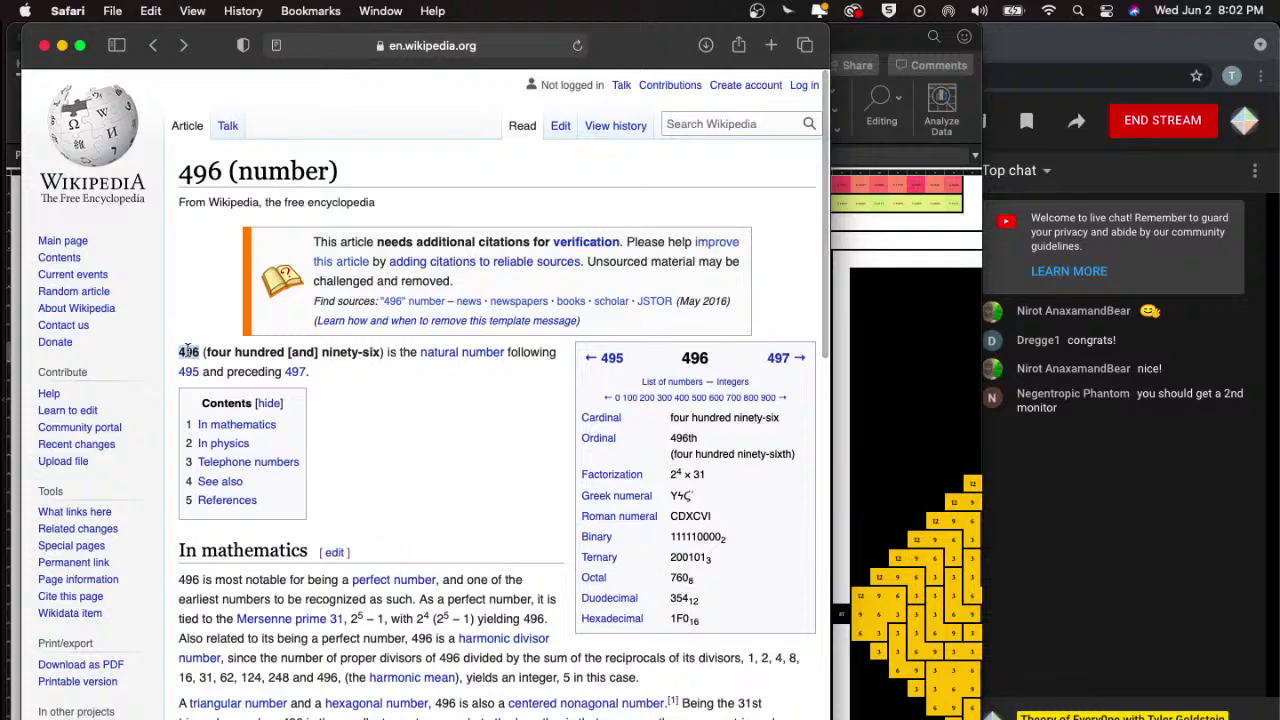
- Open numbermatics.com in a new browser tab and look up the number 496
{"action": "left_click", "coordinate": [771, 45]}
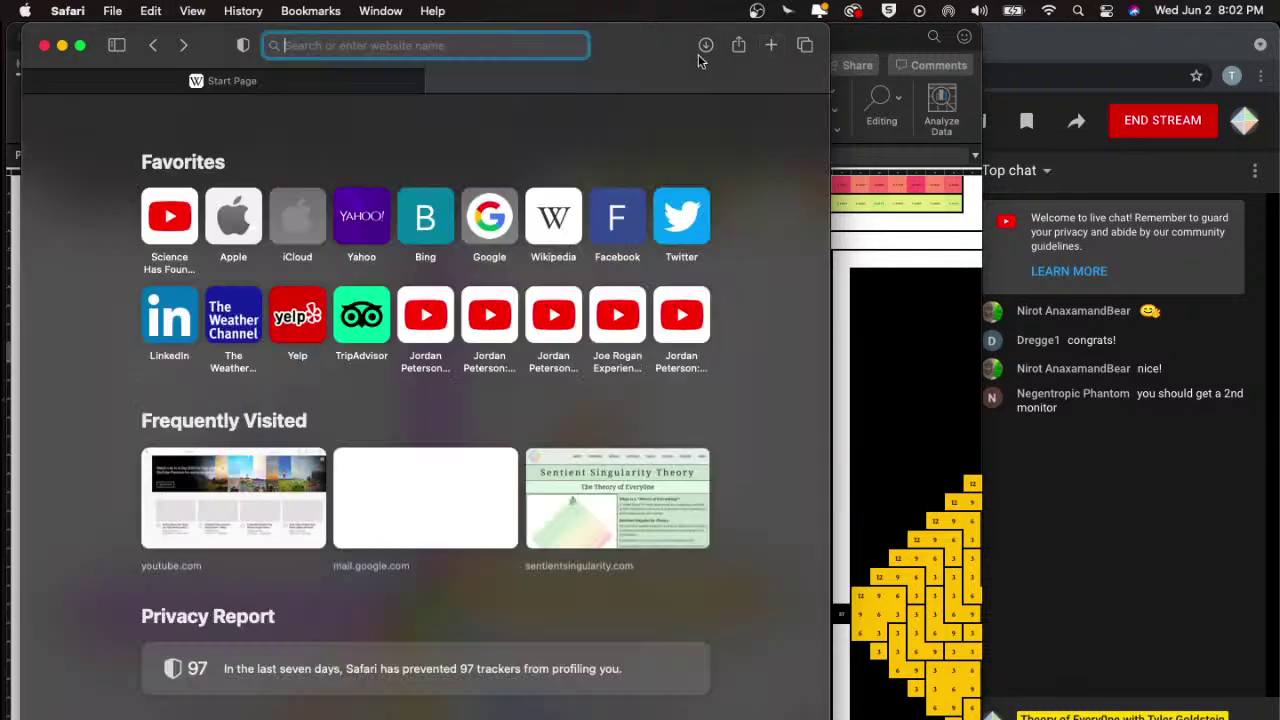
{"action": "type", "text": "numbermatics.com"}
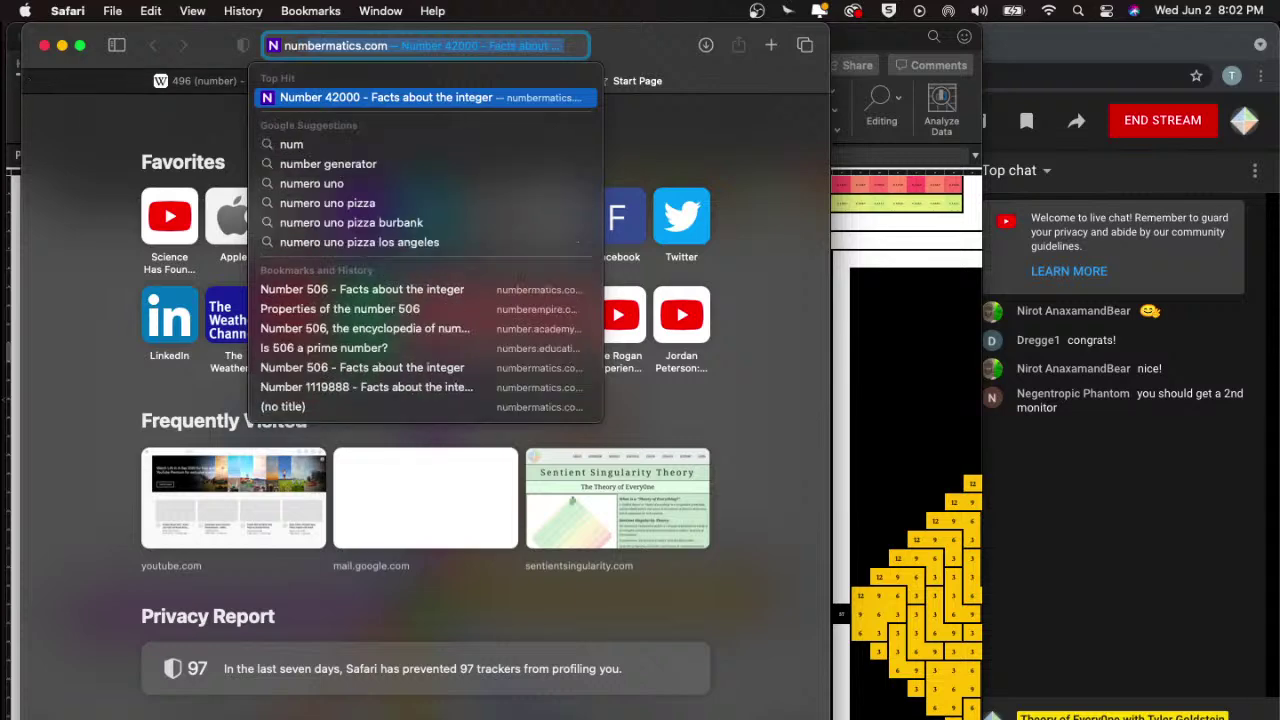
{"action": "key", "text": "Return"}
{"action": "left_click", "coordinate": [105, 186]}
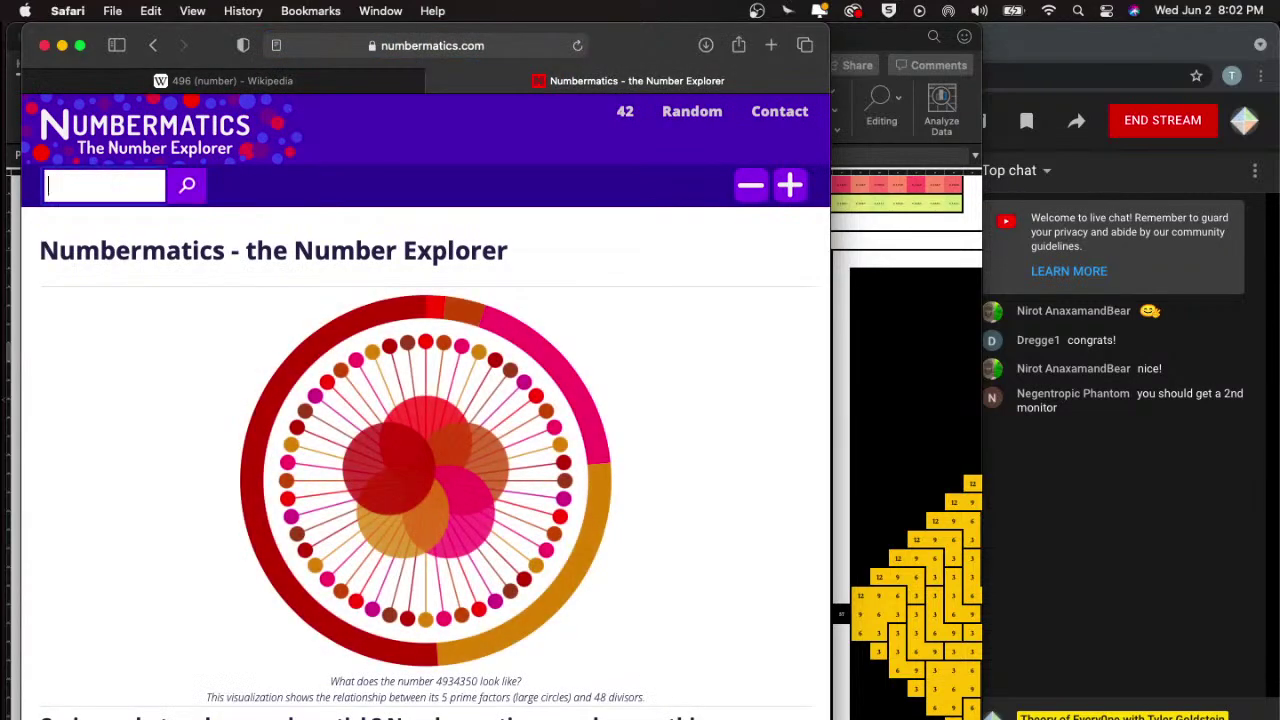
{"action": "type", "text": "496"}
{"action": "key", "text": "Return"}
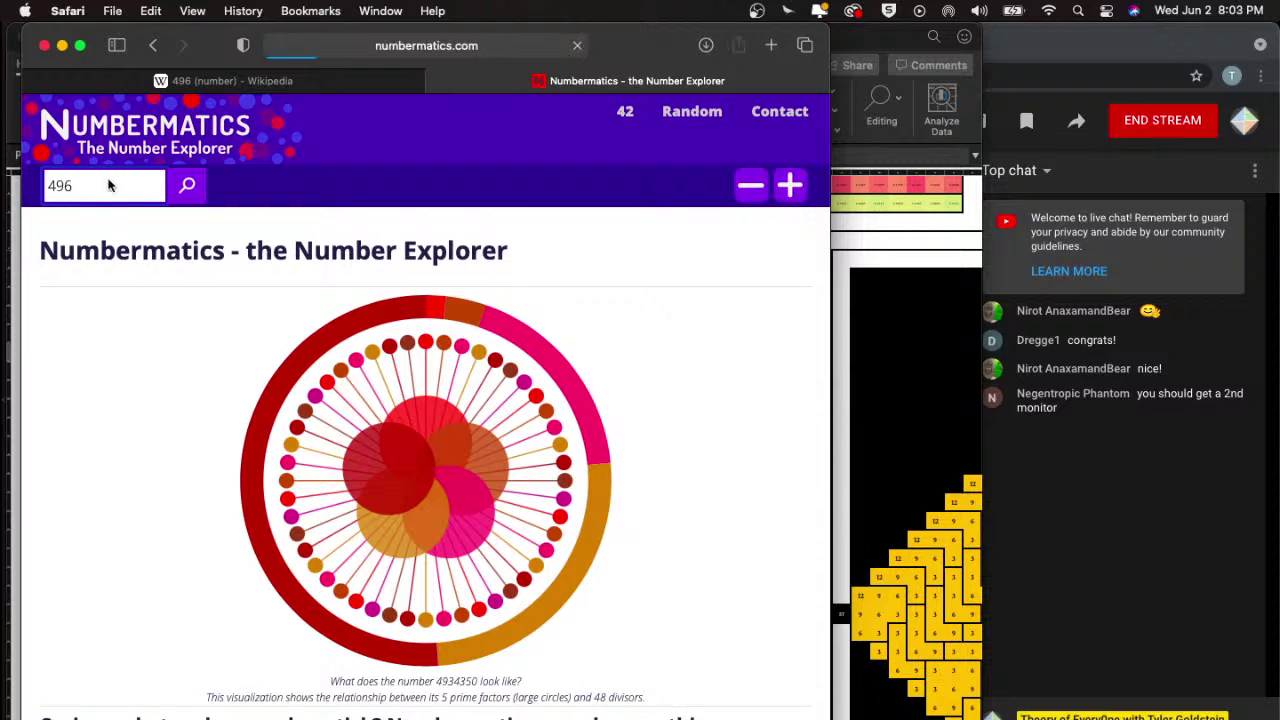
- Examine the prime factorization of 496, highlighting the factor 31
{"action": "scroll", "coordinate": [157, 475], "scroll_direction": "down", "scroll_amount": 10}
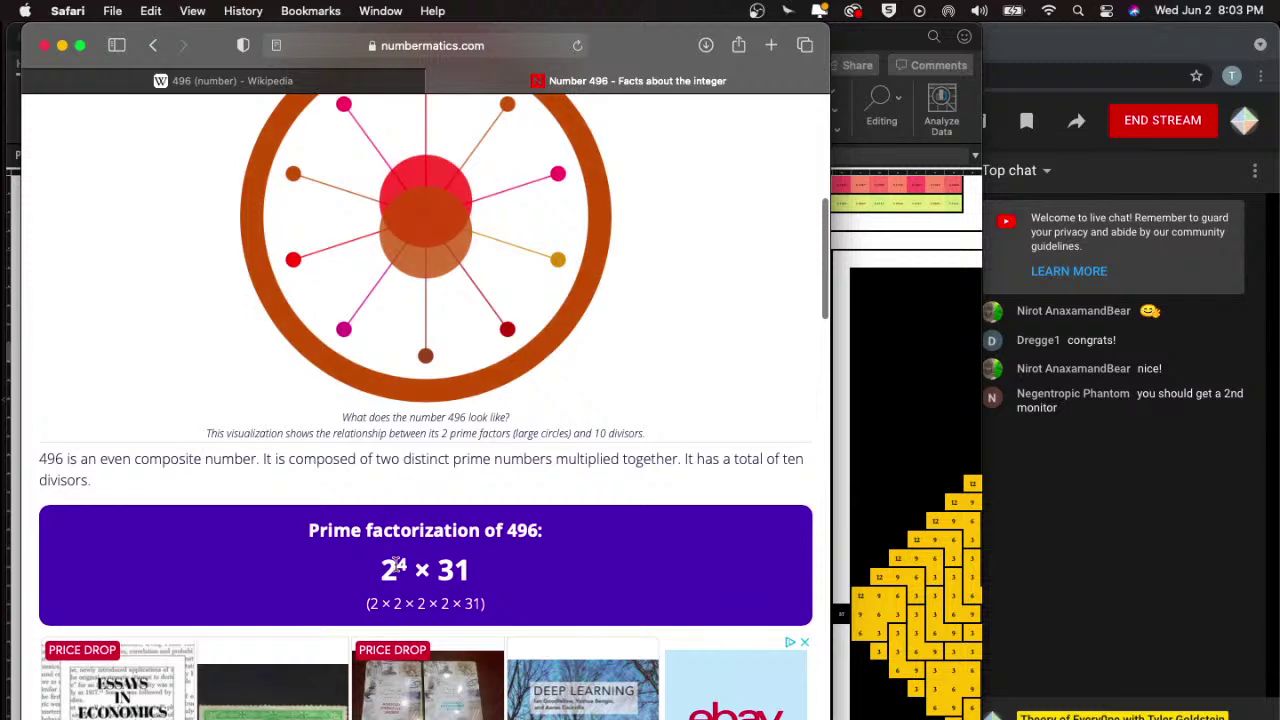
{"action": "scroll", "coordinate": [396, 566], "scroll_direction": "down", "scroll_amount": 1}
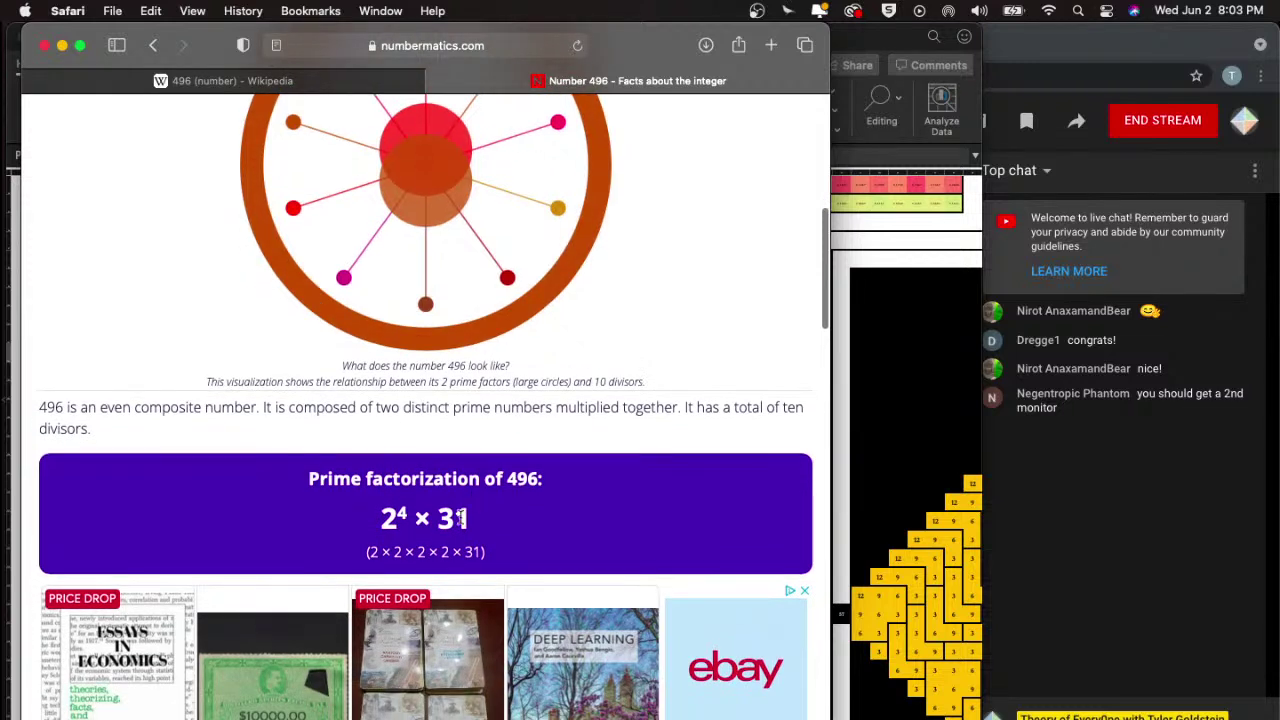
{"action": "double_click", "coordinate": [455, 517]}
{"action": "left_click", "coordinate": [512, 526]}
{"action": "scroll", "coordinate": [513, 520], "scroll_direction": "down", "scroll_amount": 5}
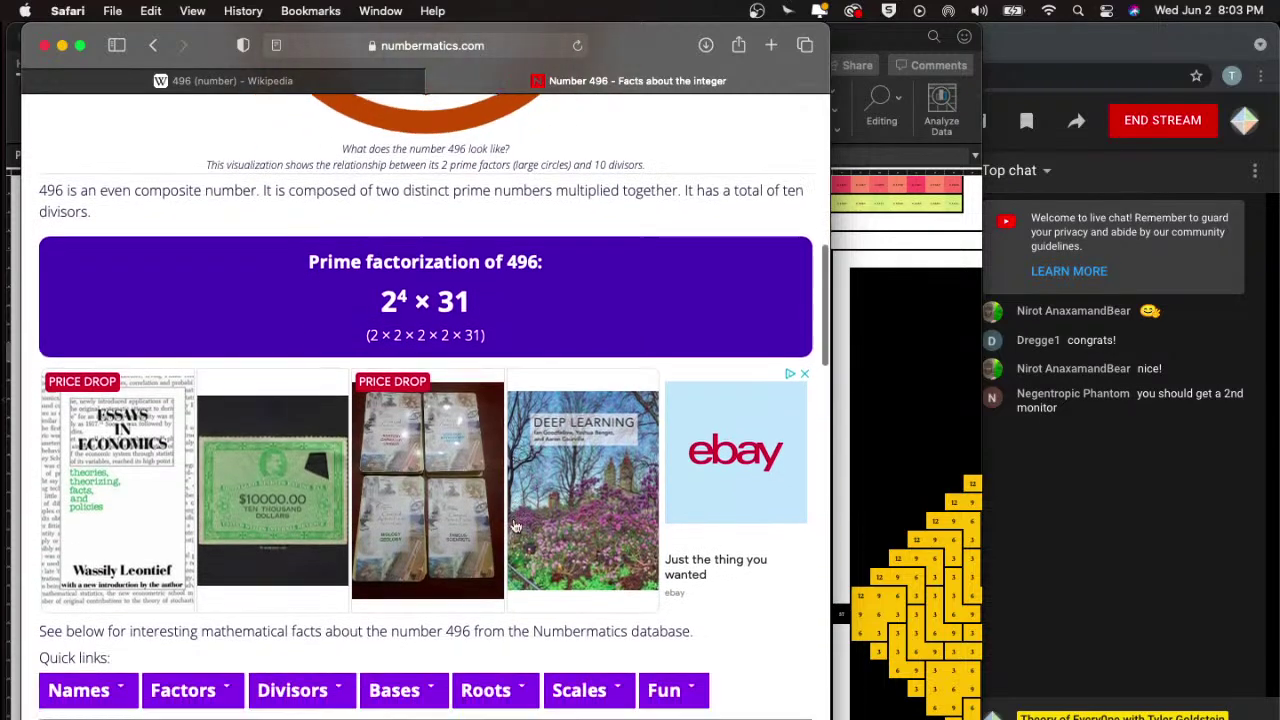
{"action": "scroll", "coordinate": [512, 481], "scroll_direction": "up", "scroll_amount": 2}
{"action": "scroll", "coordinate": [453, 345], "scroll_direction": "up", "scroll_amount": 1}
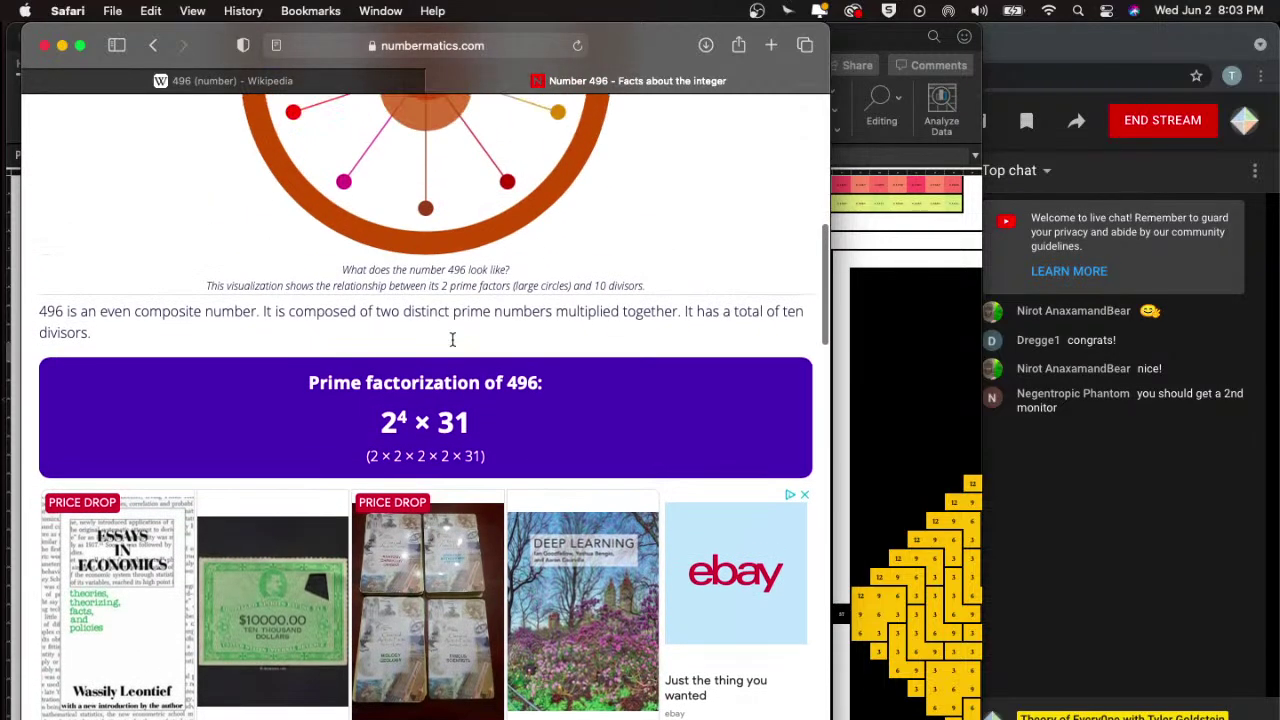
- Dismiss the advertisement below the prime factorization and review the remaining facts about 496
{"action": "left_click", "coordinate": [805, 496]}
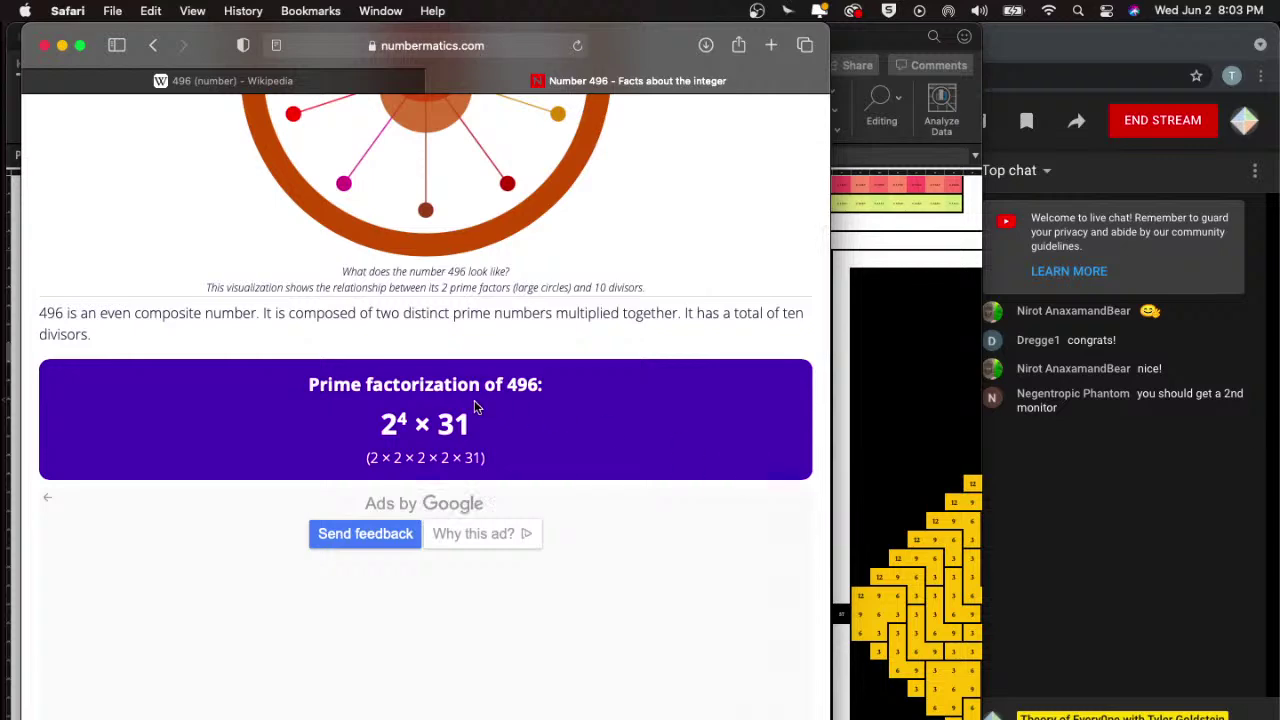
{"action": "scroll", "coordinate": [475, 405], "scroll_direction": "down", "scroll_amount": 2}
{"action": "scroll", "coordinate": [475, 405], "scroll_direction": "up", "scroll_amount": 3}
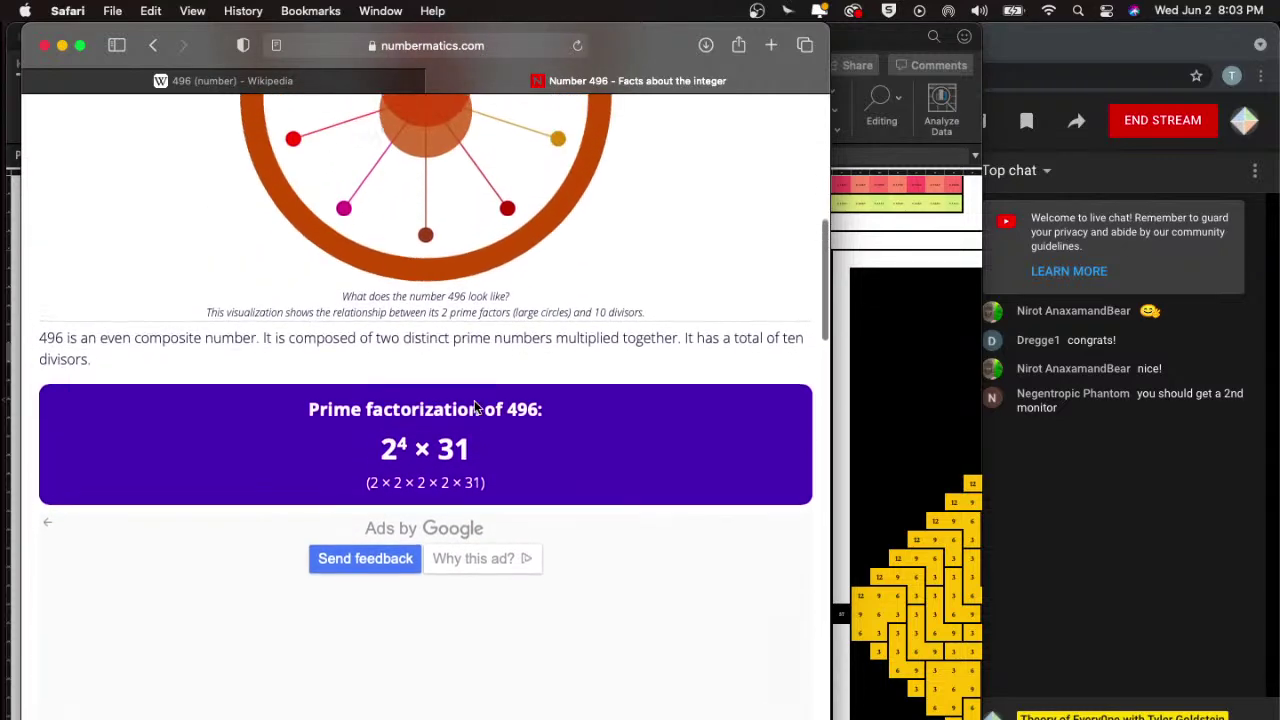
{"action": "scroll", "coordinate": [462, 421], "scroll_direction": "up", "scroll_amount": 3}
{"action": "scroll", "coordinate": [462, 421], "scroll_direction": "down", "scroll_amount": 4}
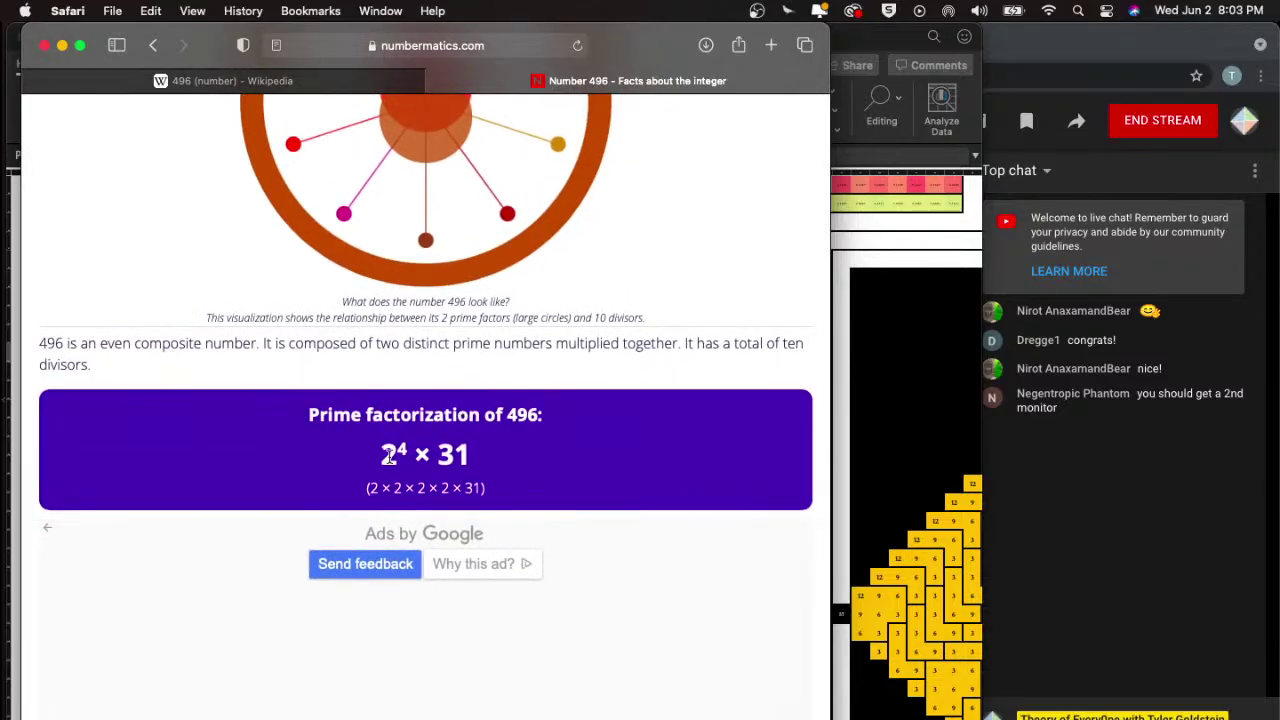
{"action": "scroll", "coordinate": [400, 462], "scroll_direction": "down", "scroll_amount": 10}
- Switch to the Excel workbook Theory of EveryOne Models (5.25.2021) and go to the sheet with the Prime Differences table
{"action": "key", "text": "ctrl+Up"}
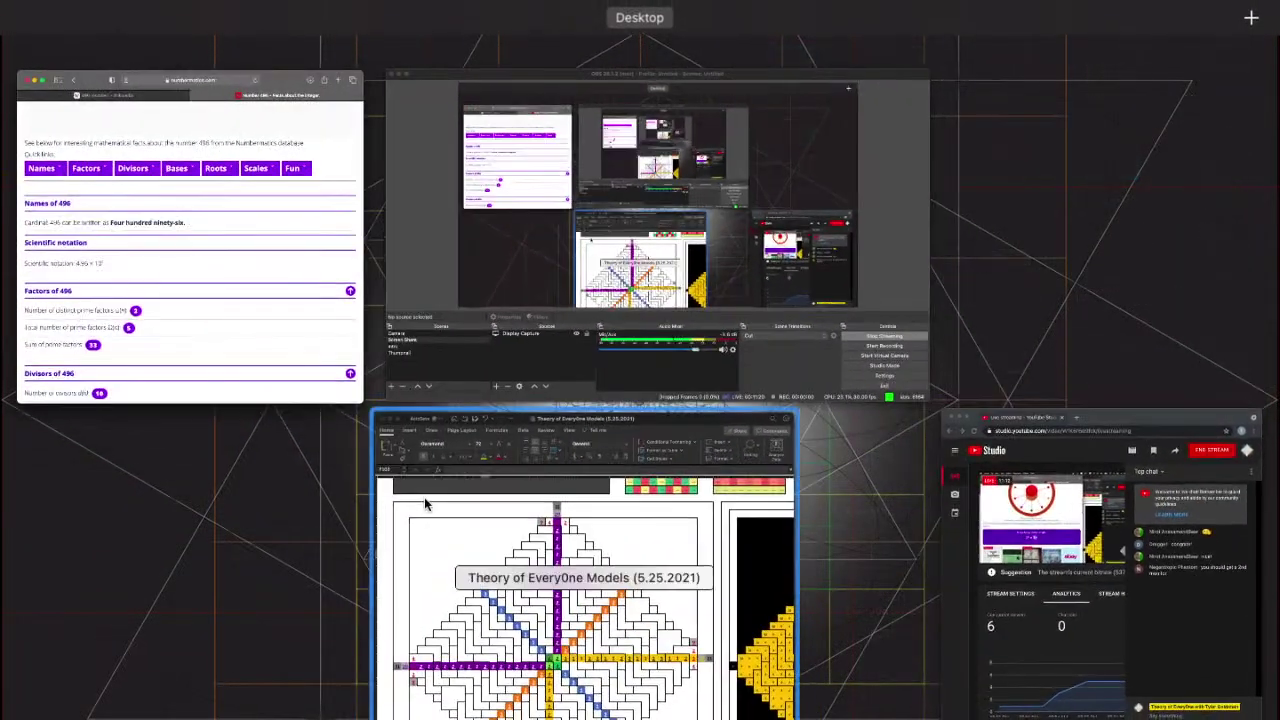
{"action": "left_click", "coordinate": [428, 505]}
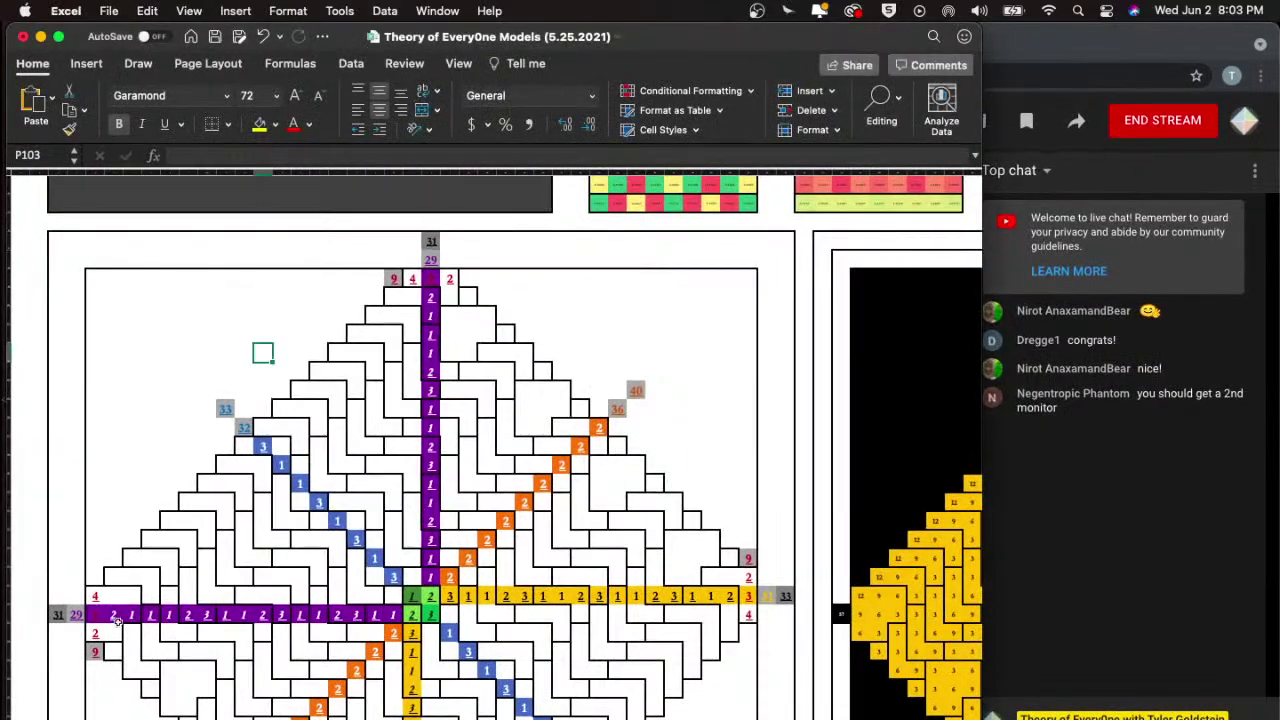
{"action": "key", "text": "ctrl+Page_Down"}
{"action": "key", "text": "ctrl+Page_Down"}
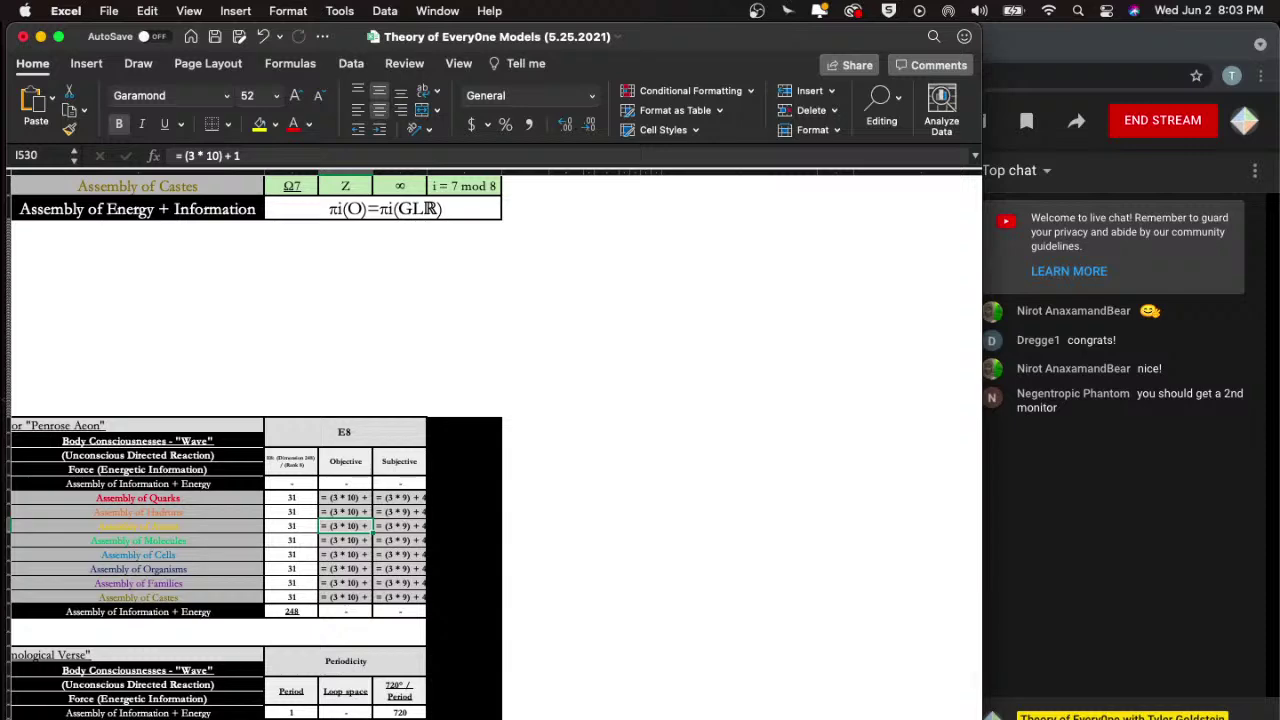
{"action": "key", "text": "ctrl+Page_Down"}
{"action": "key", "text": "ctrl+Page_Down"}
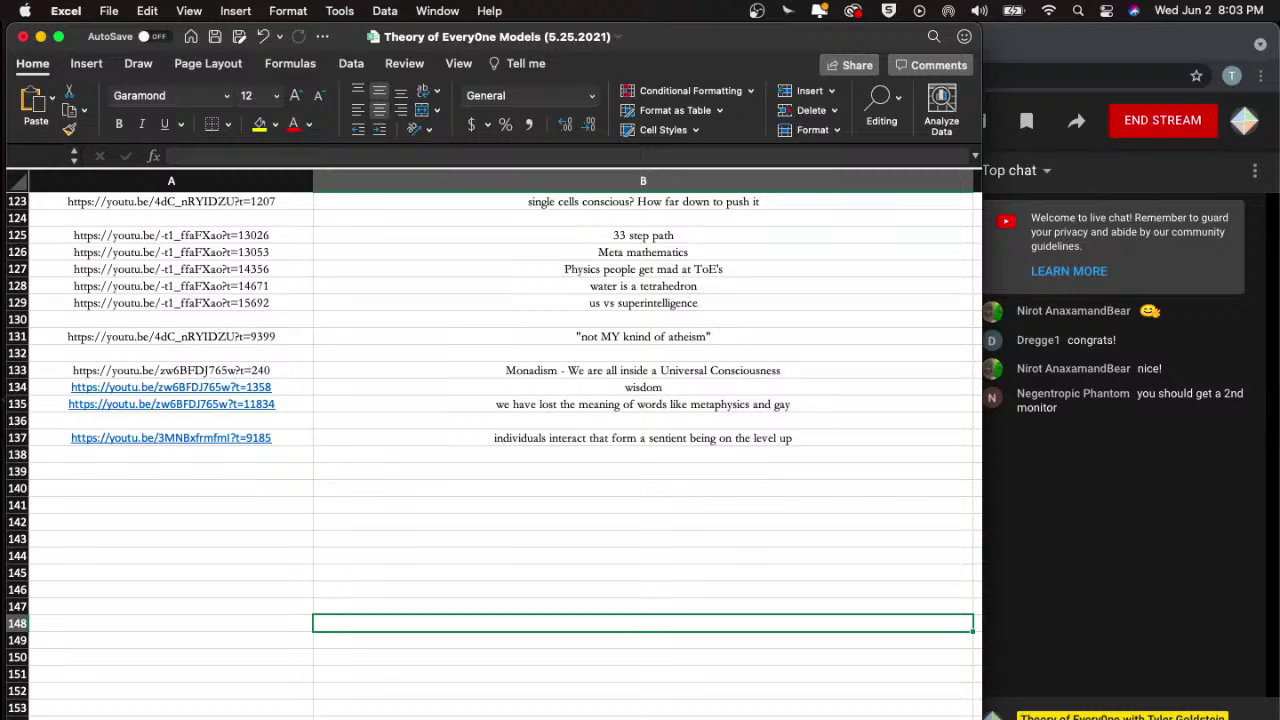
{"action": "key", "text": "ctrl+Page_Down"}
{"action": "key", "text": "ctrl+Page_Down"}
{"action": "scroll", "coordinate": [230, 394], "scroll_direction": "up", "scroll_amount": 5}
{"action": "scroll", "coordinate": [270, 396], "scroll_direction": "up", "scroll_amount": 5}
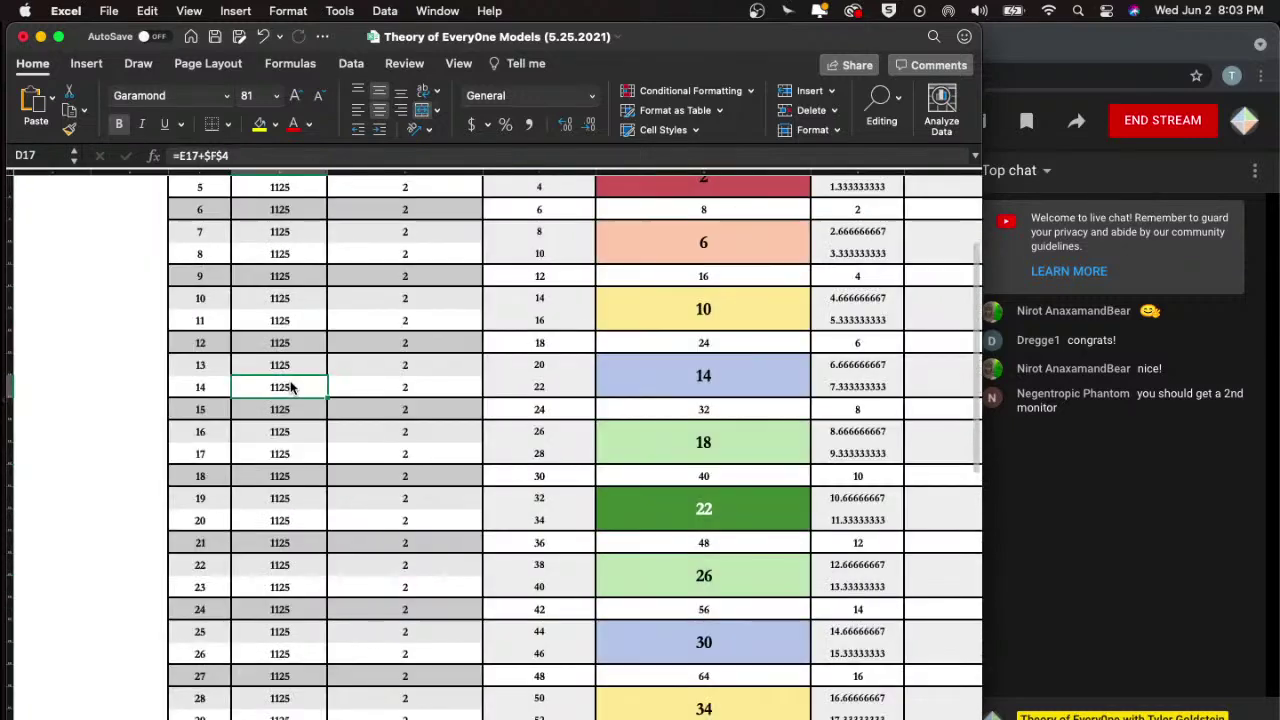
- Examine the first rows of the Perspectives, Degrees of Freedom, Prime Differences and Triality columns
{"action": "left_click", "coordinate": [285, 390]}
{"action": "left_click", "coordinate": [478, 362]}
{"action": "scroll", "coordinate": [500, 340], "scroll_direction": "up", "scroll_amount": 5}
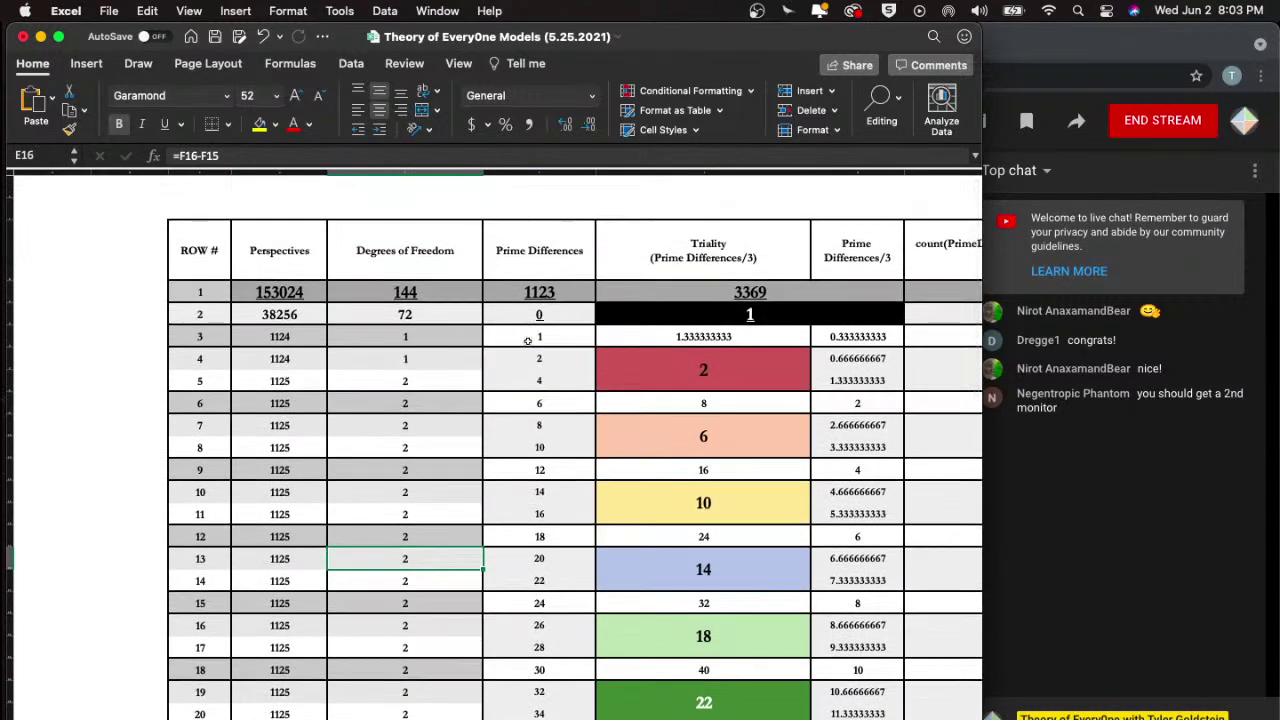
{"action": "scroll", "coordinate": [530, 335], "scroll_direction": "up", "scroll_amount": 5}
{"action": "scroll", "coordinate": [545, 360], "scroll_direction": "left", "scroll_amount": 3}
{"action": "scroll", "coordinate": [550, 340], "scroll_direction": "down", "scroll_amount": 2}
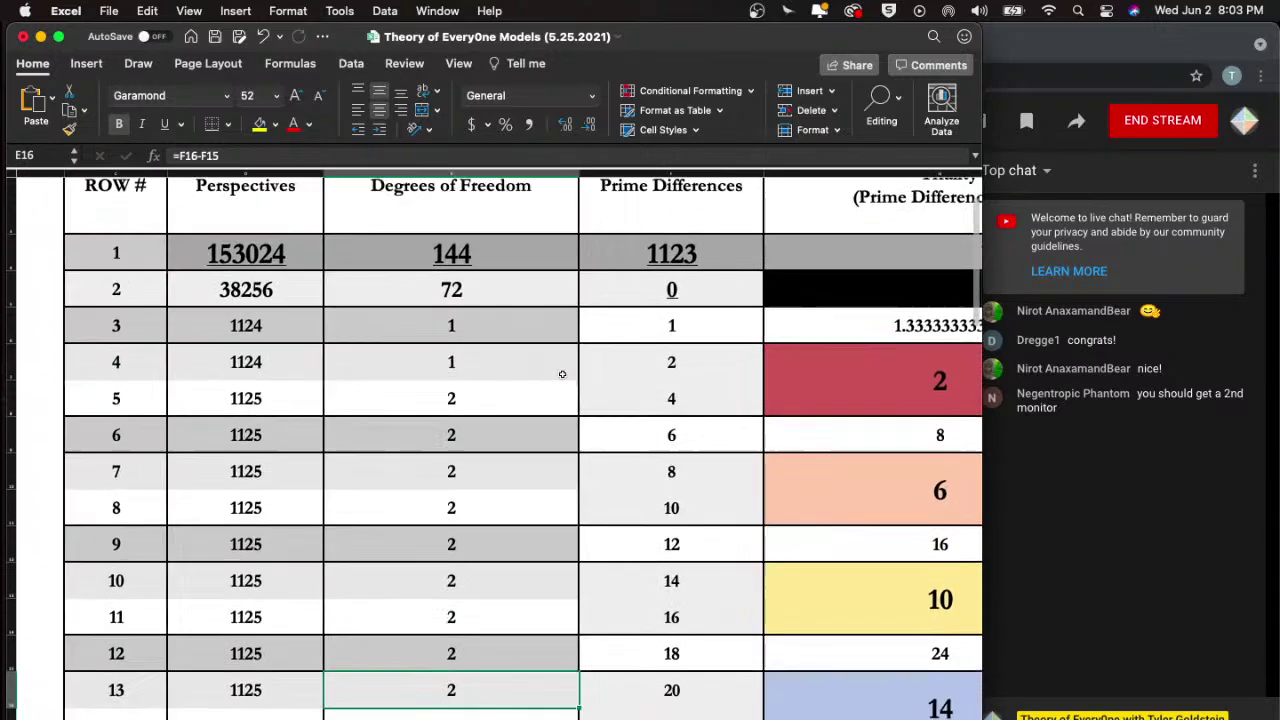
{"action": "scroll", "coordinate": [535, 326], "scroll_direction": "up", "scroll_amount": 2}
{"action": "scroll", "coordinate": [515, 340], "scroll_direction": "right", "scroll_amount": 5}
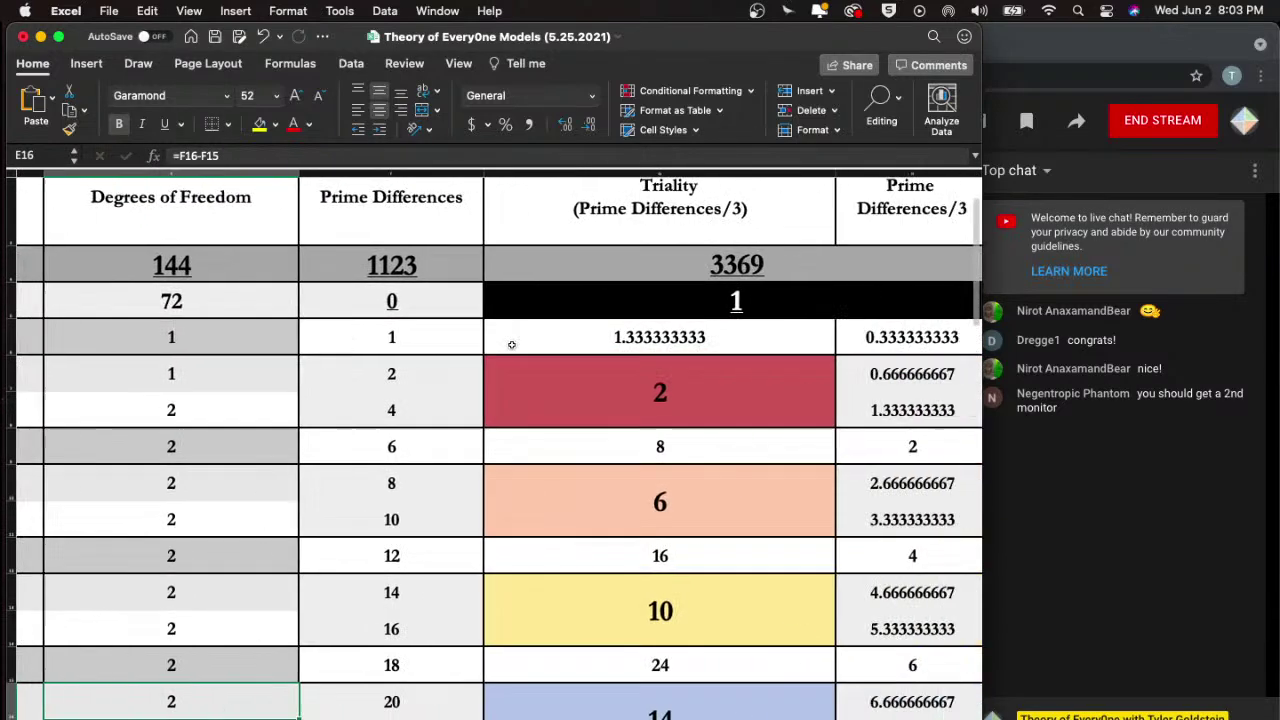
{"action": "scroll", "coordinate": [512, 344], "scroll_direction": "down", "scroll_amount": 2}
{"action": "scroll", "coordinate": [380, 320], "scroll_direction": "up", "scroll_amount": 1}
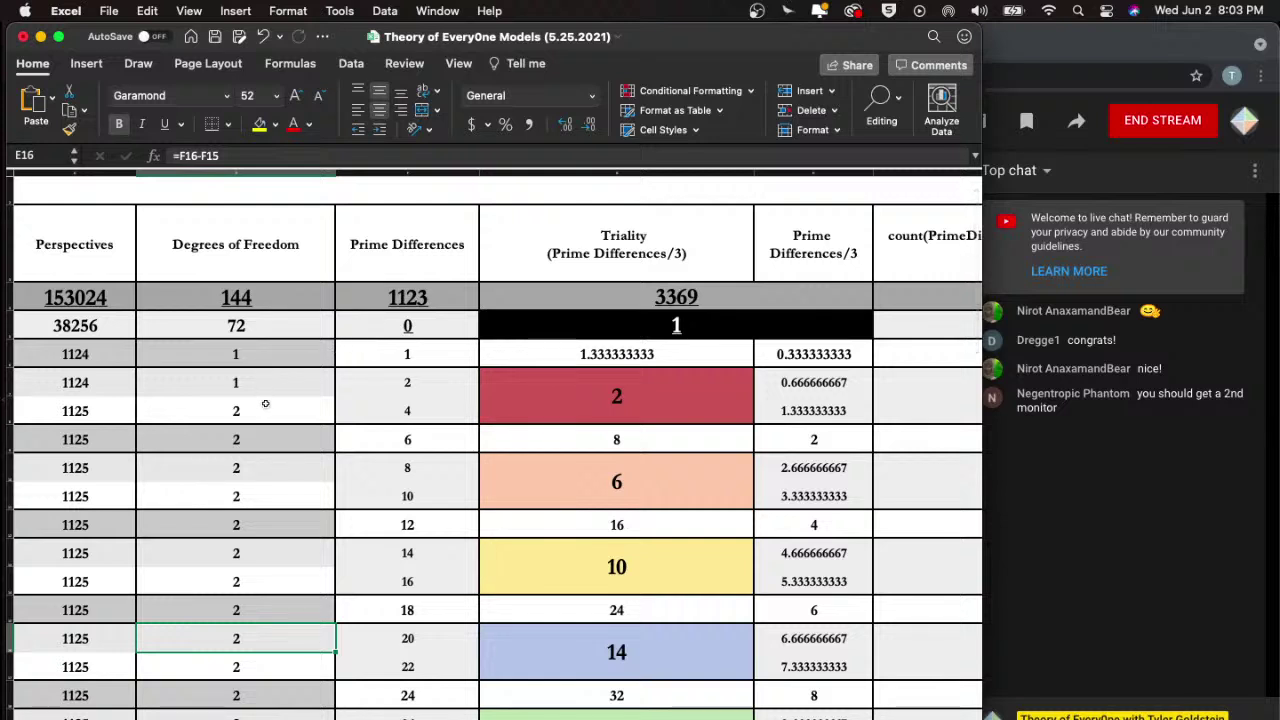
- Check the Degrees of Freedom cells for table rows 3 to 8, and inspect the formula in row 9 without changing it
{"action": "left_click_drag", "start_coordinate": [274, 361], "coordinate": [274, 381]}
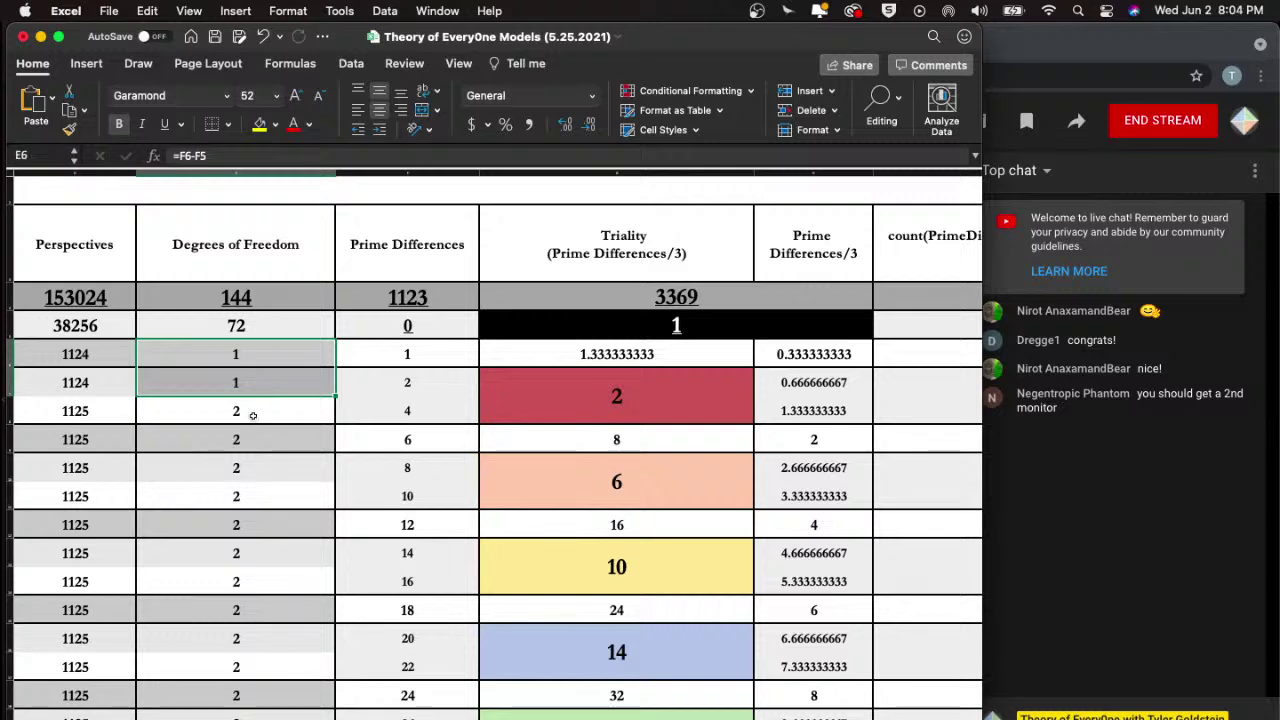
{"action": "left_click", "coordinate": [252, 416]}
{"action": "left_click", "coordinate": [246, 444]}
{"action": "left_click", "coordinate": [243, 471]}
{"action": "left_click", "coordinate": [242, 500]}
{"action": "scroll", "coordinate": [242, 500], "scroll_direction": "down", "scroll_amount": 4}
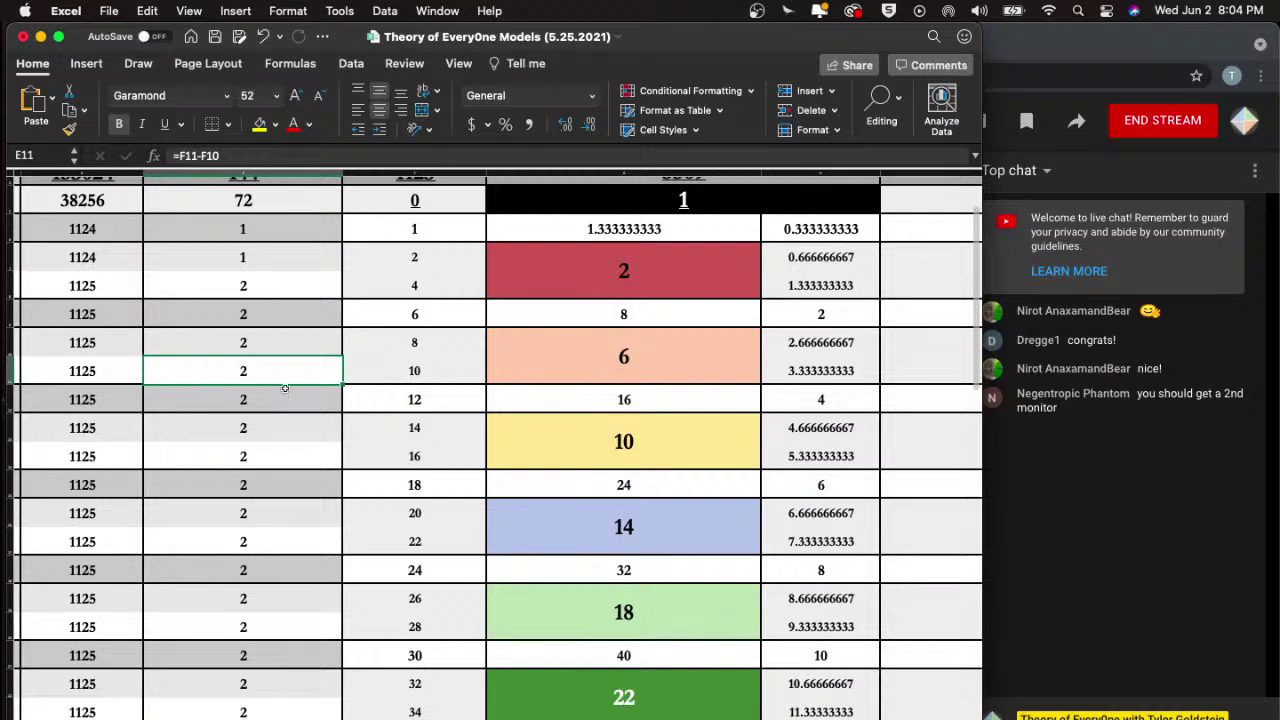
{"action": "scroll", "coordinate": [285, 388], "scroll_direction": "down", "scroll_amount": 2}
{"action": "double_click", "coordinate": [300, 354]}
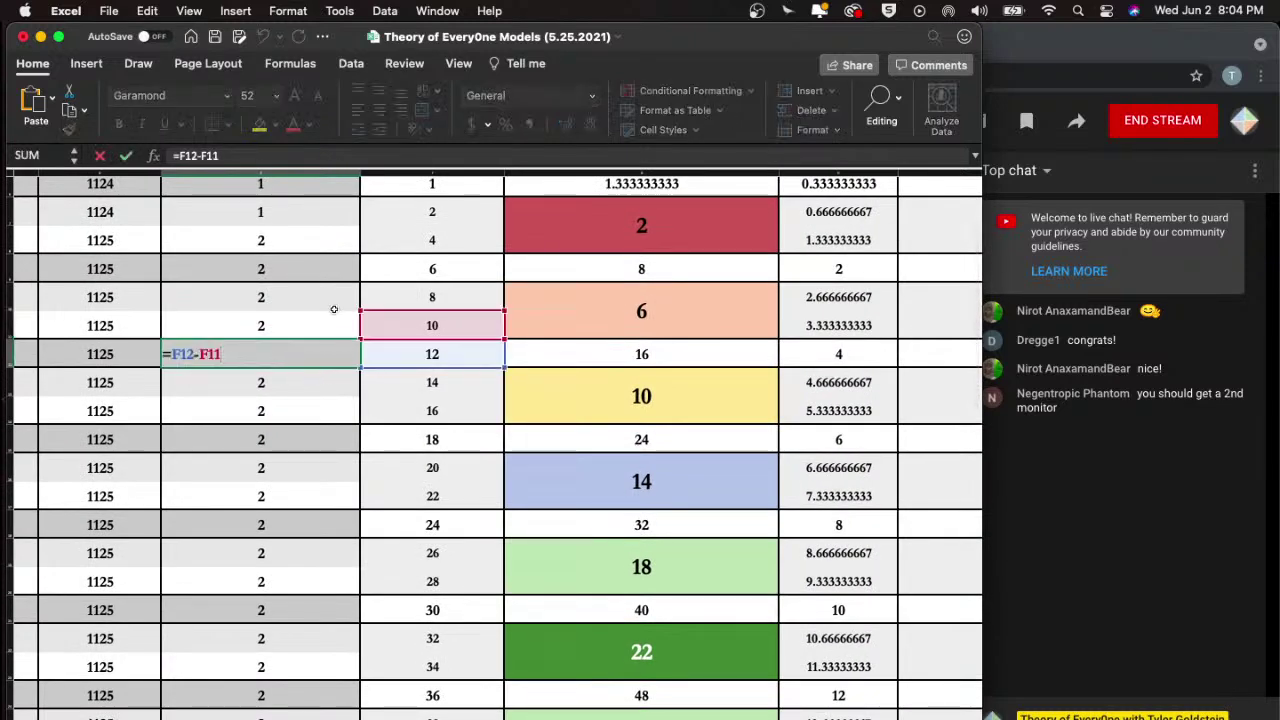
{"action": "key", "text": "Escape"}
- Select the Degrees of Freedom cells from table row 5 through row 35
{"action": "scroll", "coordinate": [336, 313], "scroll_direction": "up", "scroll_amount": 4}
{"action": "left_click_drag", "start_coordinate": [331, 266], "coordinate": [342, 638]}
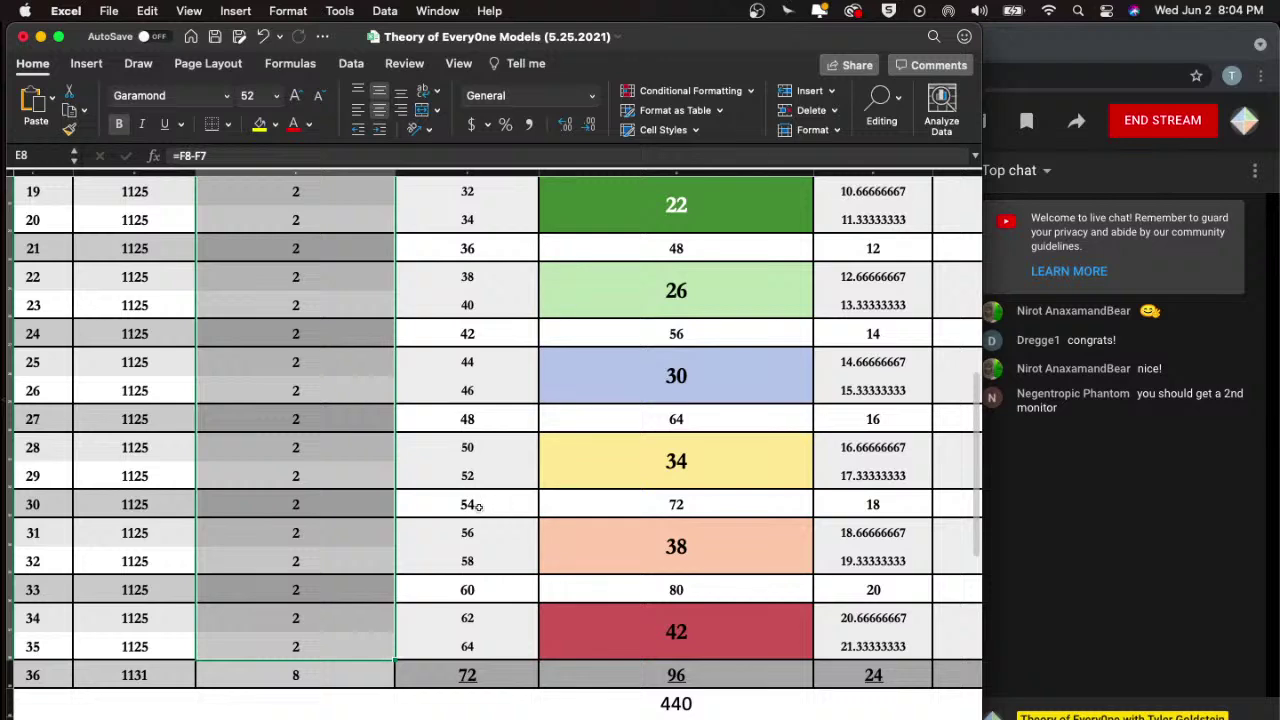
{"action": "scroll", "coordinate": [358, 425], "scroll_direction": "down", "scroll_amount": 2}
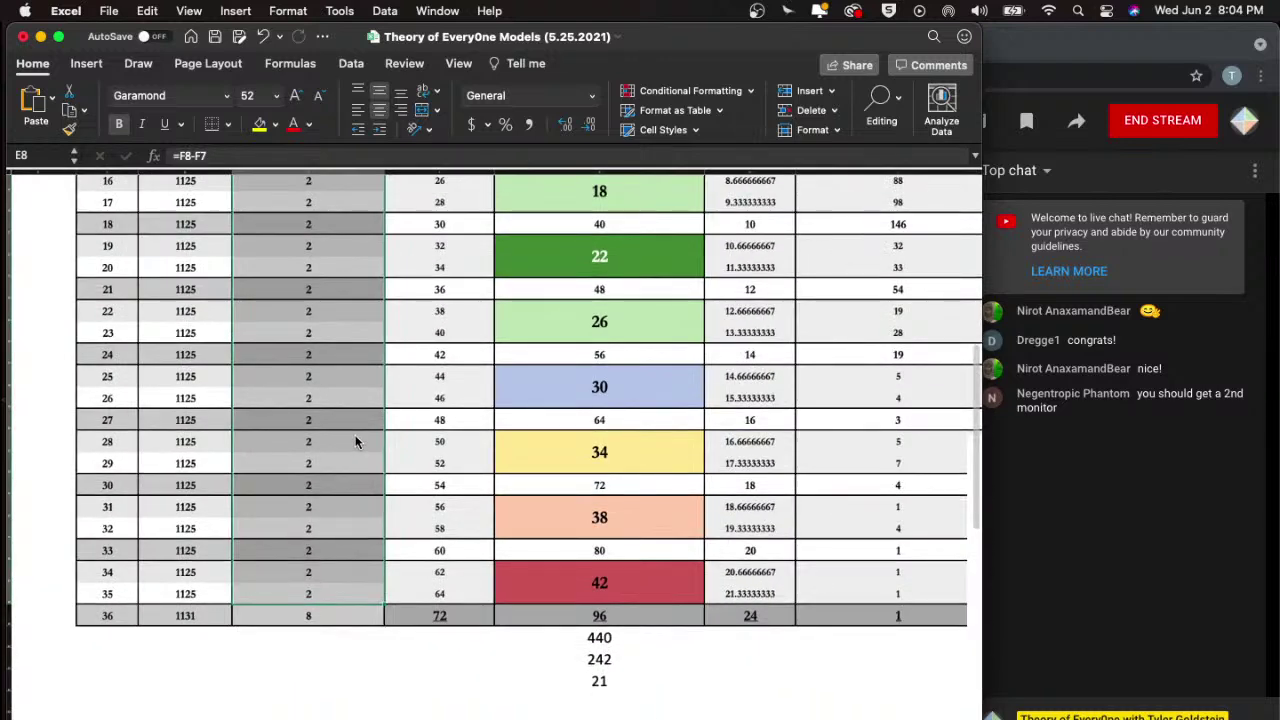
{"action": "scroll", "coordinate": [356, 432], "scroll_direction": "up", "scroll_amount": 1}
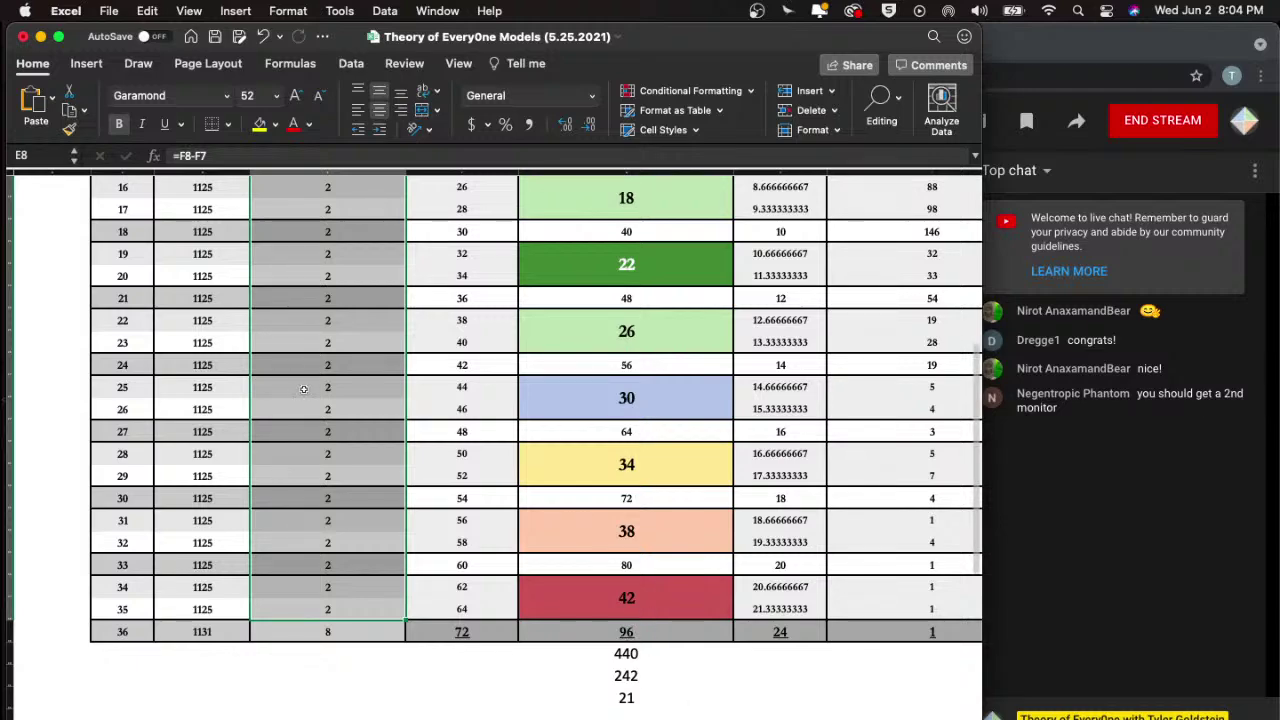
{"action": "scroll", "coordinate": [306, 377], "scroll_direction": "up", "scroll_amount": 8}
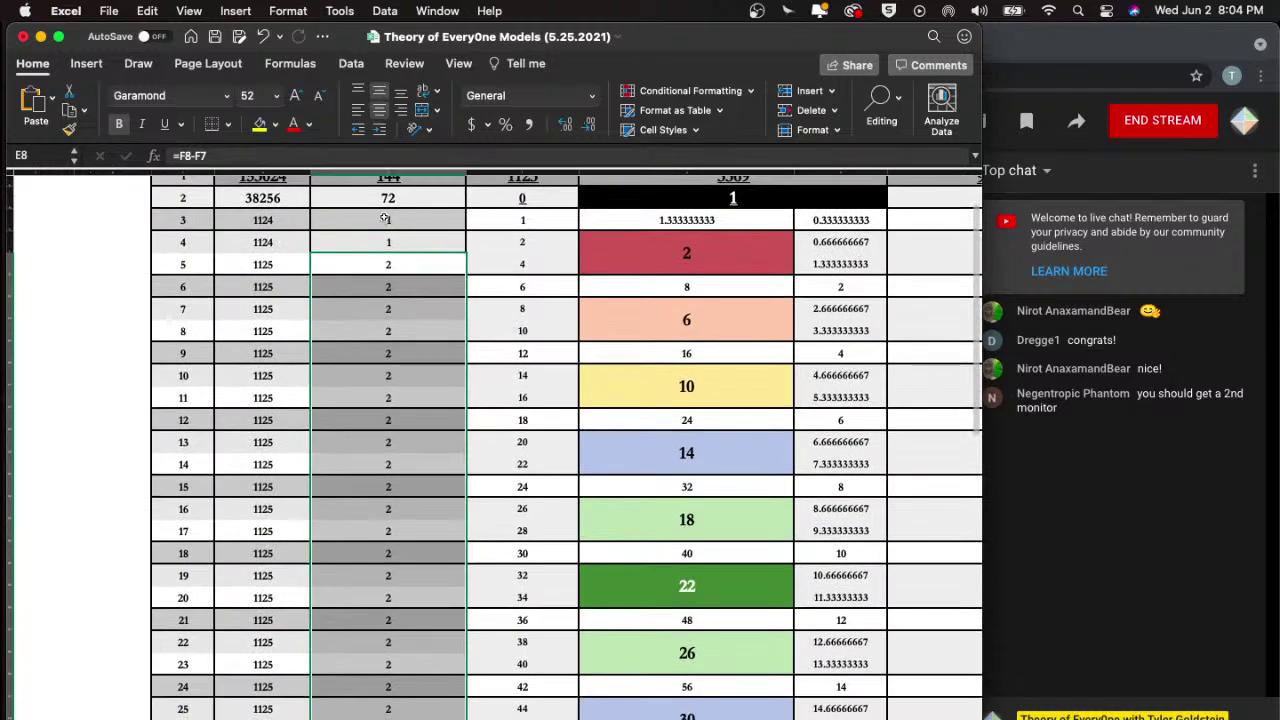
- Add the Degrees of Freedom cells of table rows 3, 4 and 36 to the selection
{"action": "left_click", "coordinate": [385, 219]}
{"action": "left_click", "coordinate": [391, 242]}
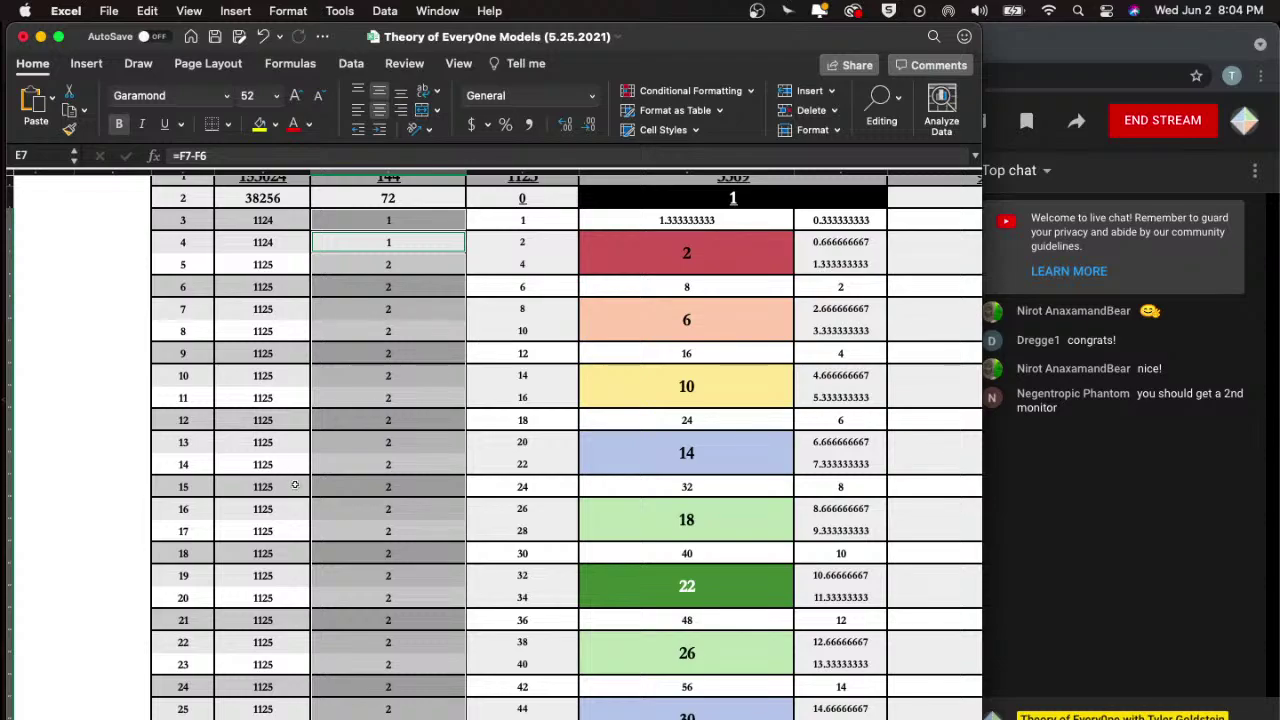
{"action": "scroll", "coordinate": [294, 563], "scroll_direction": "down", "scroll_amount": 5}
{"action": "scroll", "coordinate": [294, 609], "scroll_direction": "down", "scroll_amount": 4}
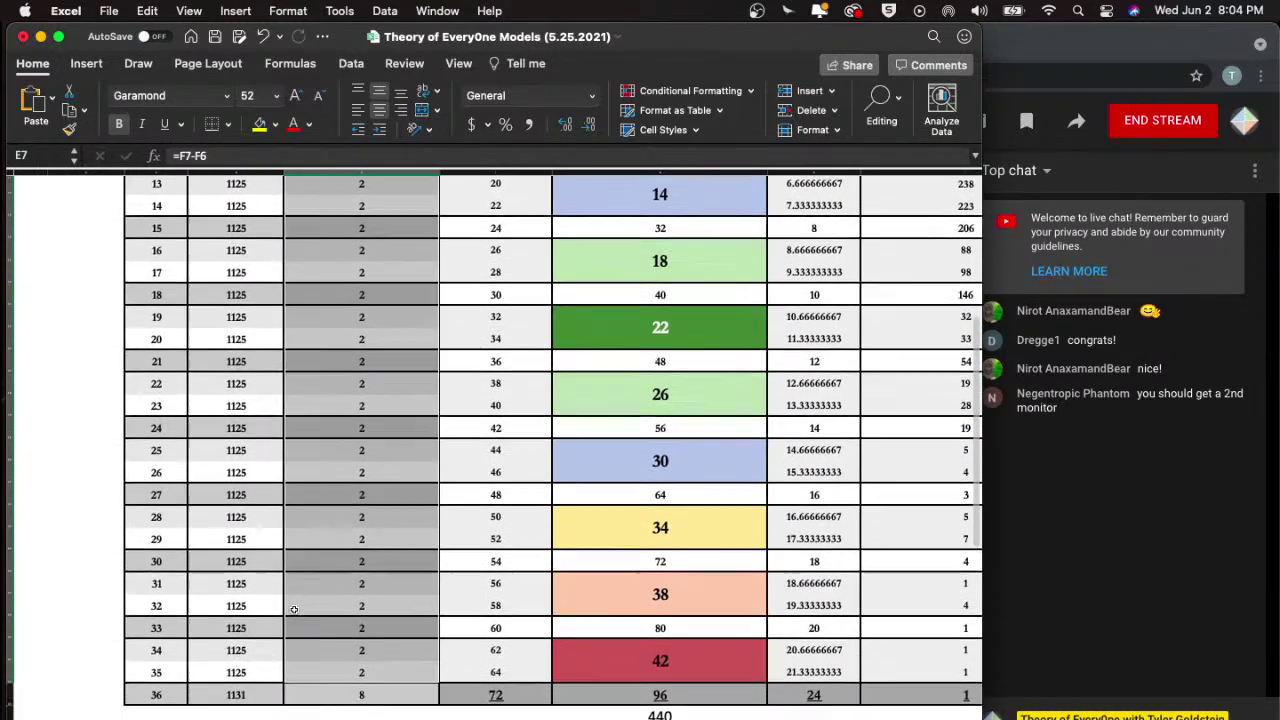
{"action": "scroll", "coordinate": [345, 668], "scroll_direction": "down", "scroll_amount": 1}
{"action": "scroll", "coordinate": [344, 675], "scroll_direction": "up", "scroll_amount": 5}
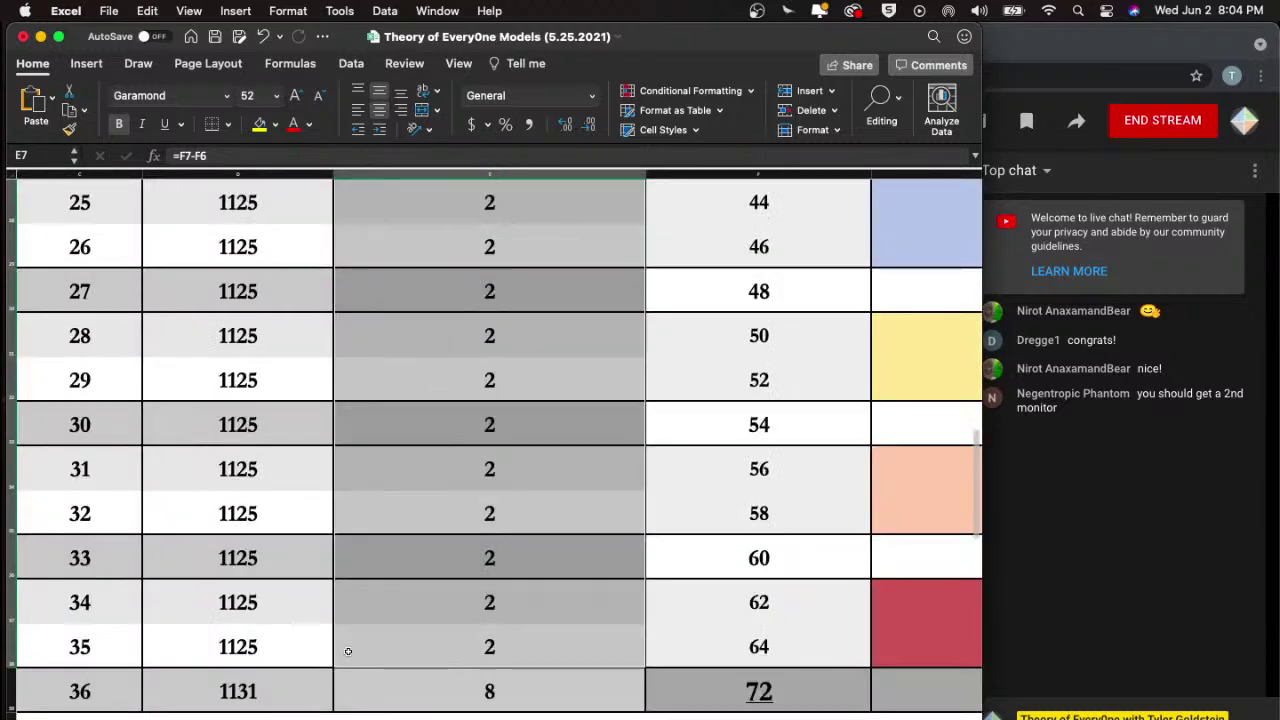
{"action": "left_click", "coordinate": [406, 689]}
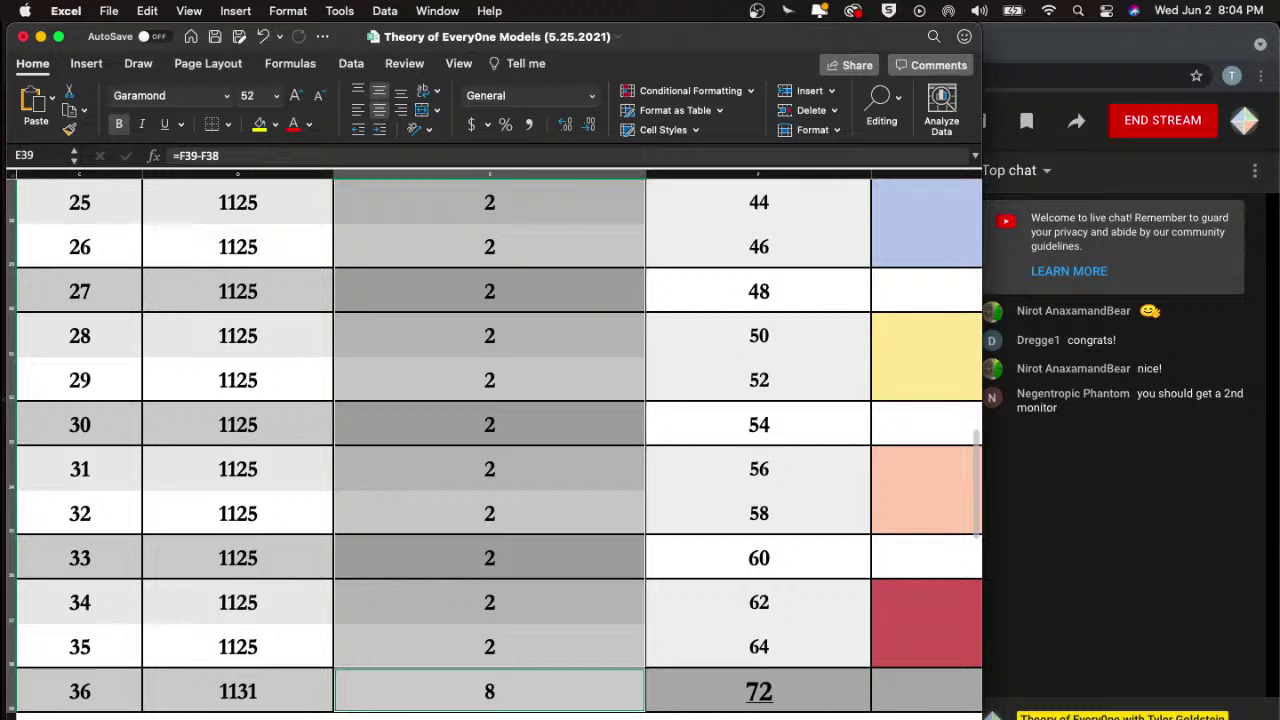
{"action": "scroll", "coordinate": [541, 365], "scroll_direction": "right", "scroll_amount": 1}
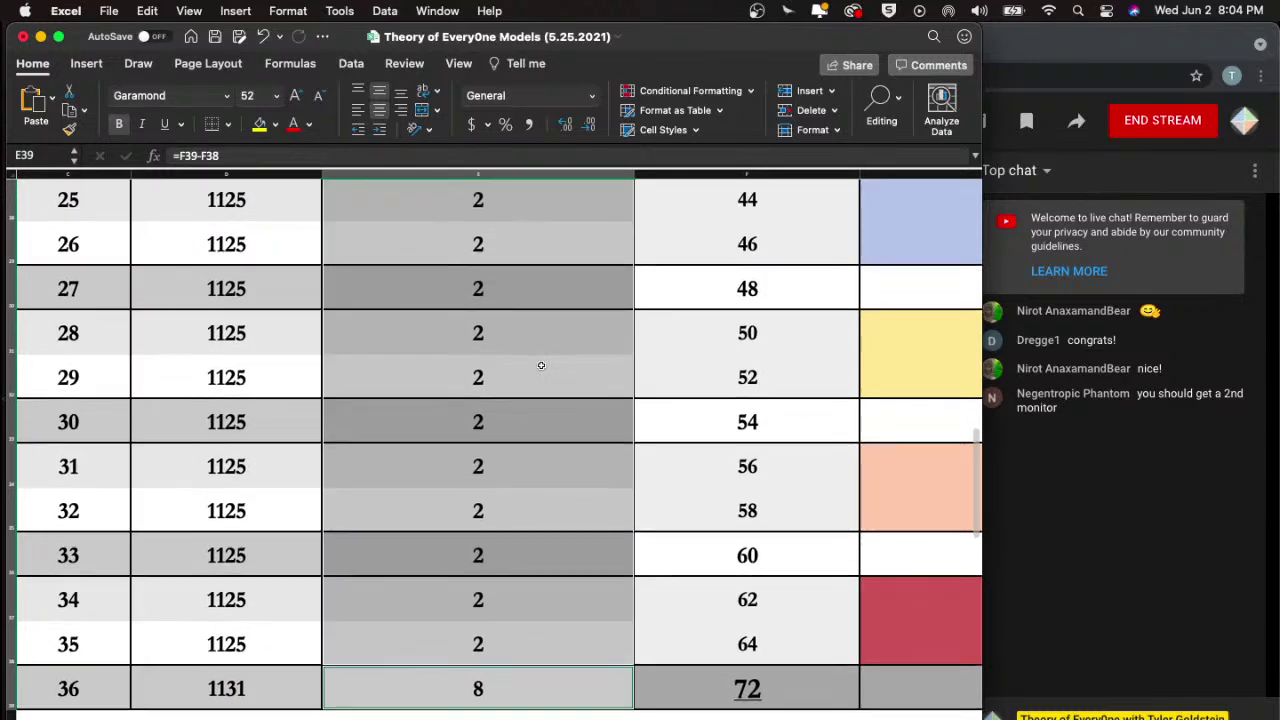
{"action": "scroll", "coordinate": [541, 365], "scroll_direction": "down", "scroll_amount": 3}
{"action": "scroll", "coordinate": [541, 365], "scroll_direction": "right", "scroll_amount": 5}
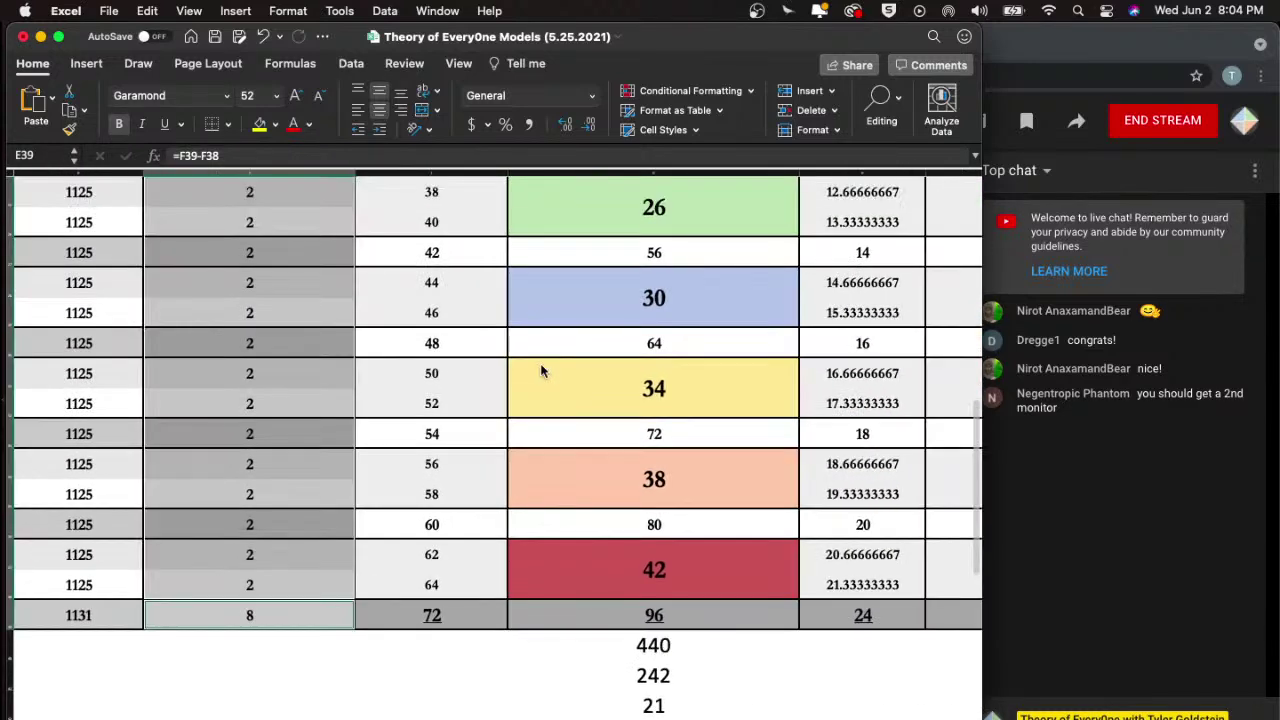
- Review the table from its header through the Perspectives, Degrees of Freedom, Prime Differences and Triality columns
{"action": "left_click", "coordinate": [389, 289]}
{"action": "scroll", "coordinate": [487, 310], "scroll_direction": "down", "scroll_amount": 2}
{"action": "scroll", "coordinate": [487, 310], "scroll_direction": "up", "scroll_amount": 10}
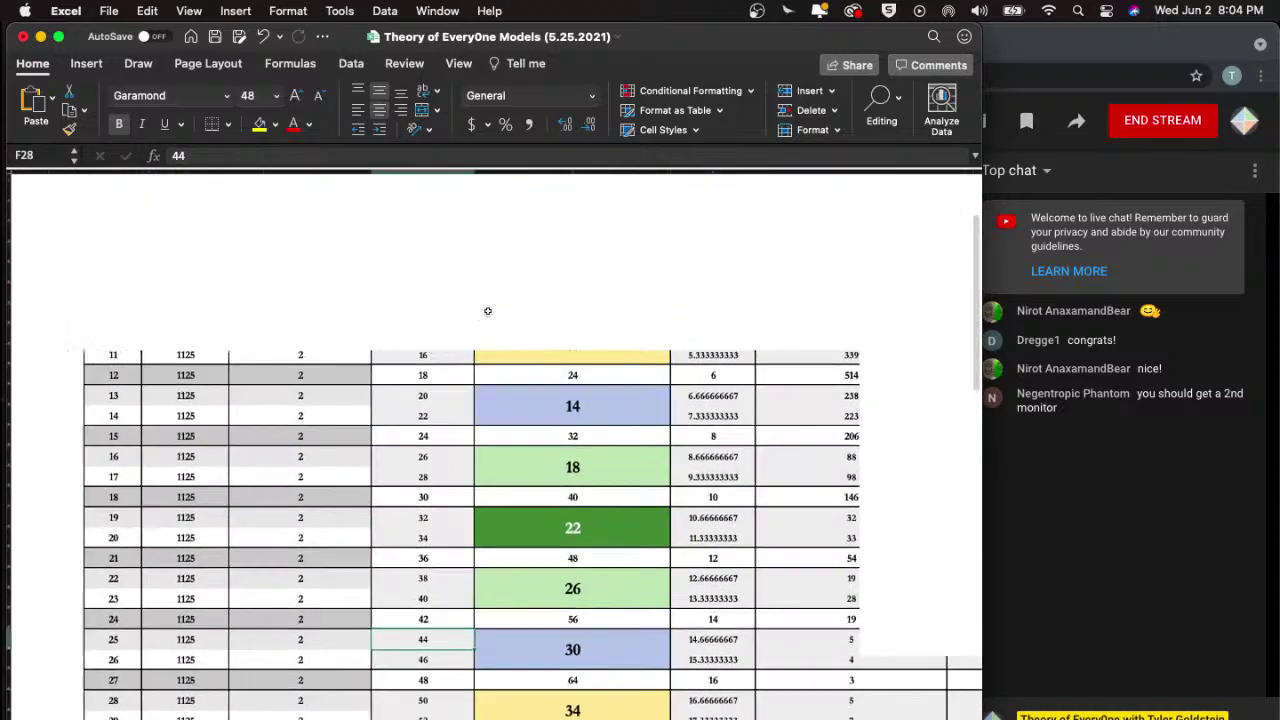
{"action": "scroll", "coordinate": [486, 319], "scroll_direction": "up", "scroll_amount": 2}
{"action": "scroll", "coordinate": [486, 319], "scroll_direction": "right", "scroll_amount": 2}
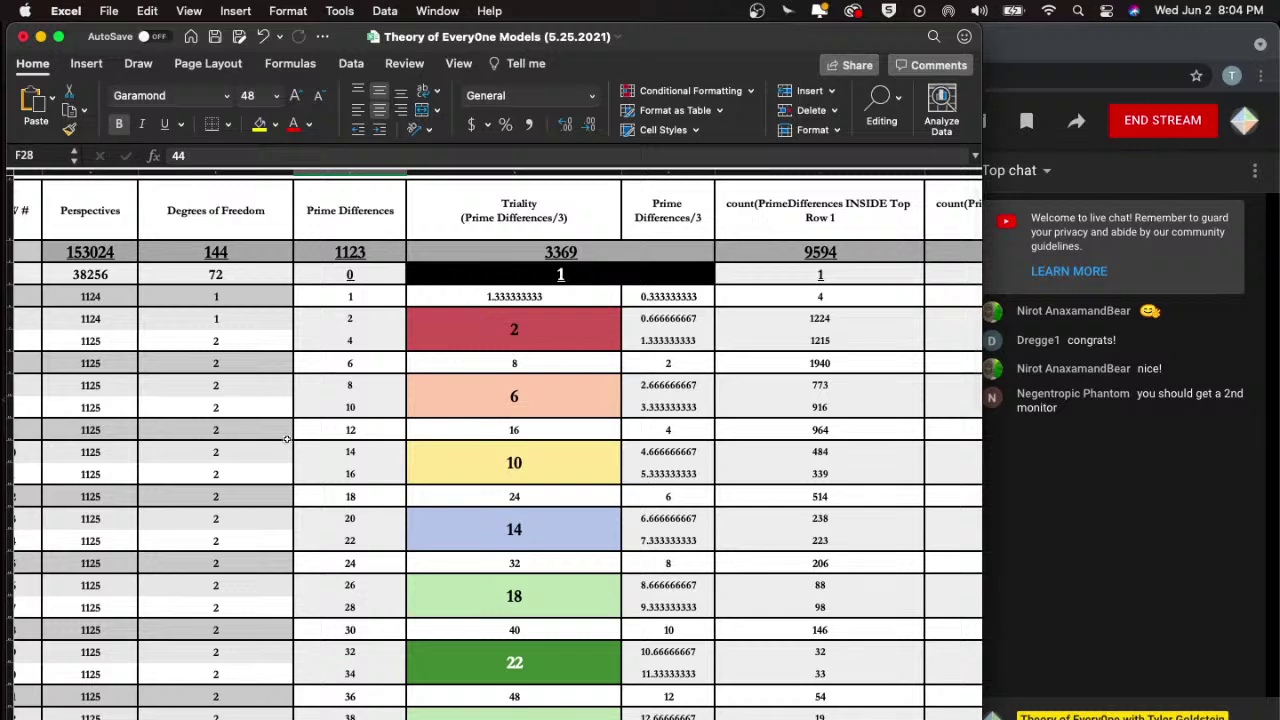
{"action": "scroll", "coordinate": [283, 438], "scroll_direction": "down", "scroll_amount": 2}
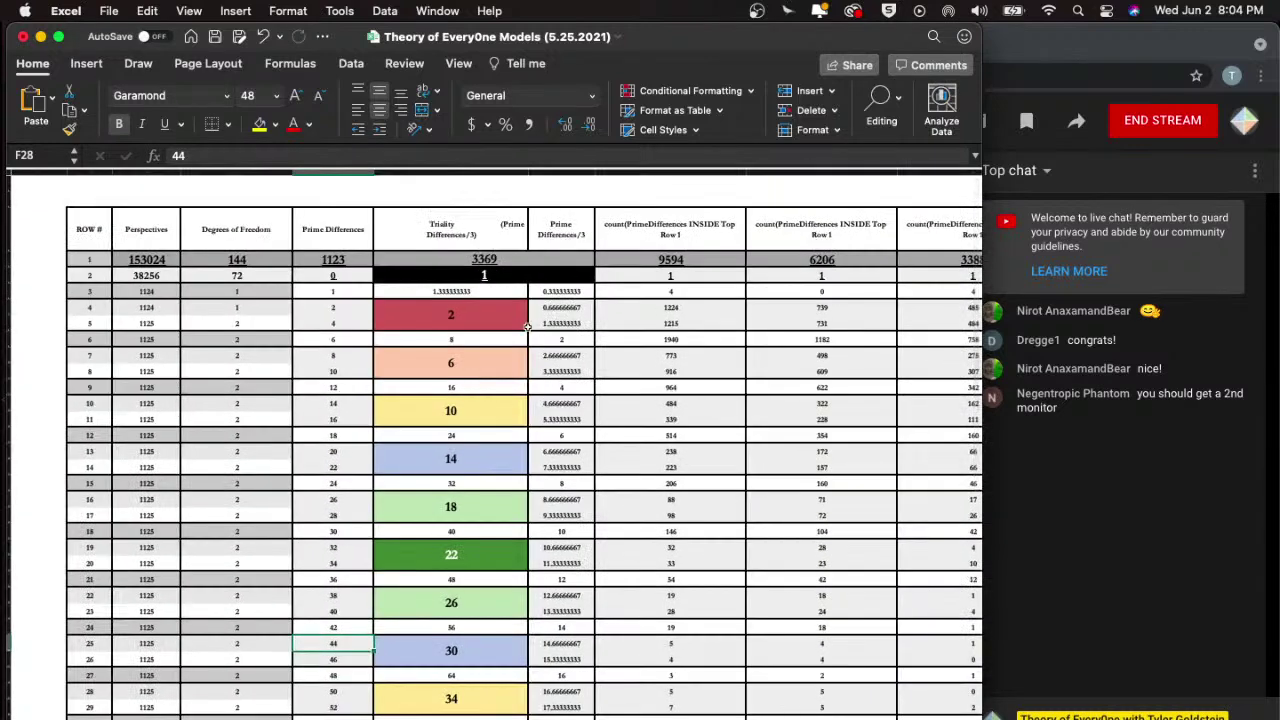
{"action": "scroll", "coordinate": [528, 326], "scroll_direction": "down", "scroll_amount": 3}
{"action": "key", "text": "ctrl+Up"}
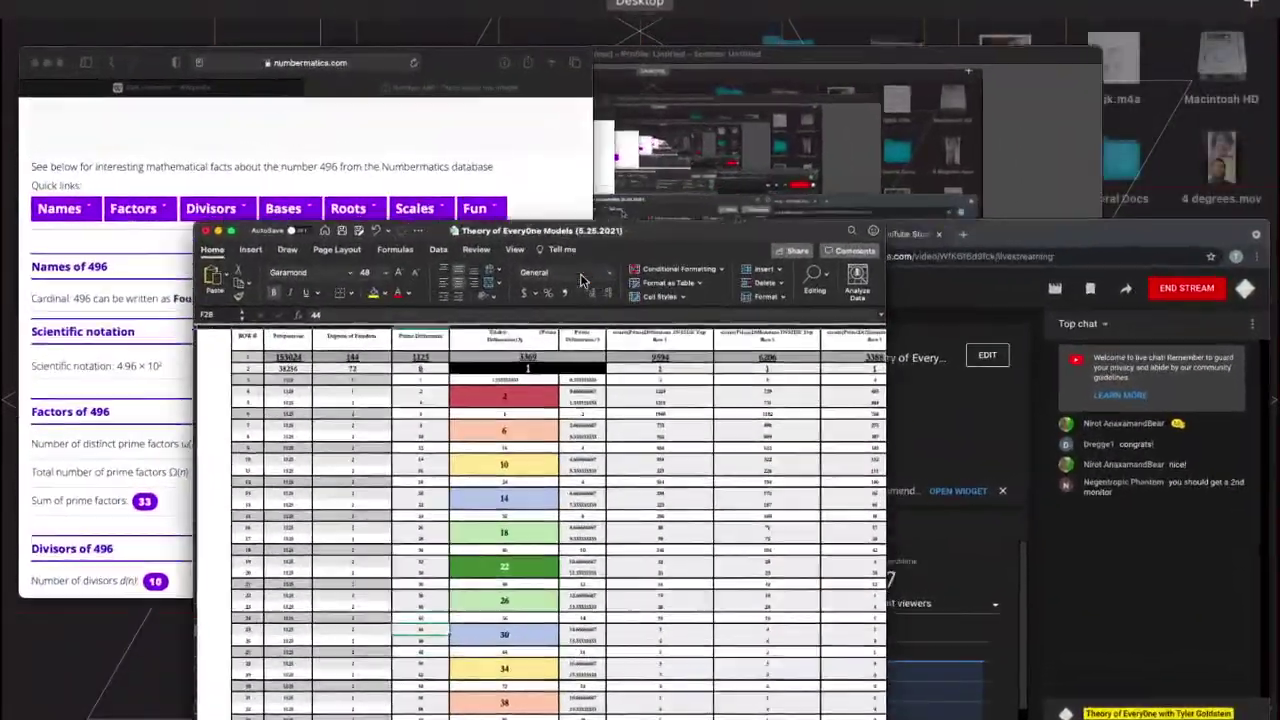
{"action": "left_click", "coordinate": [581, 279]}
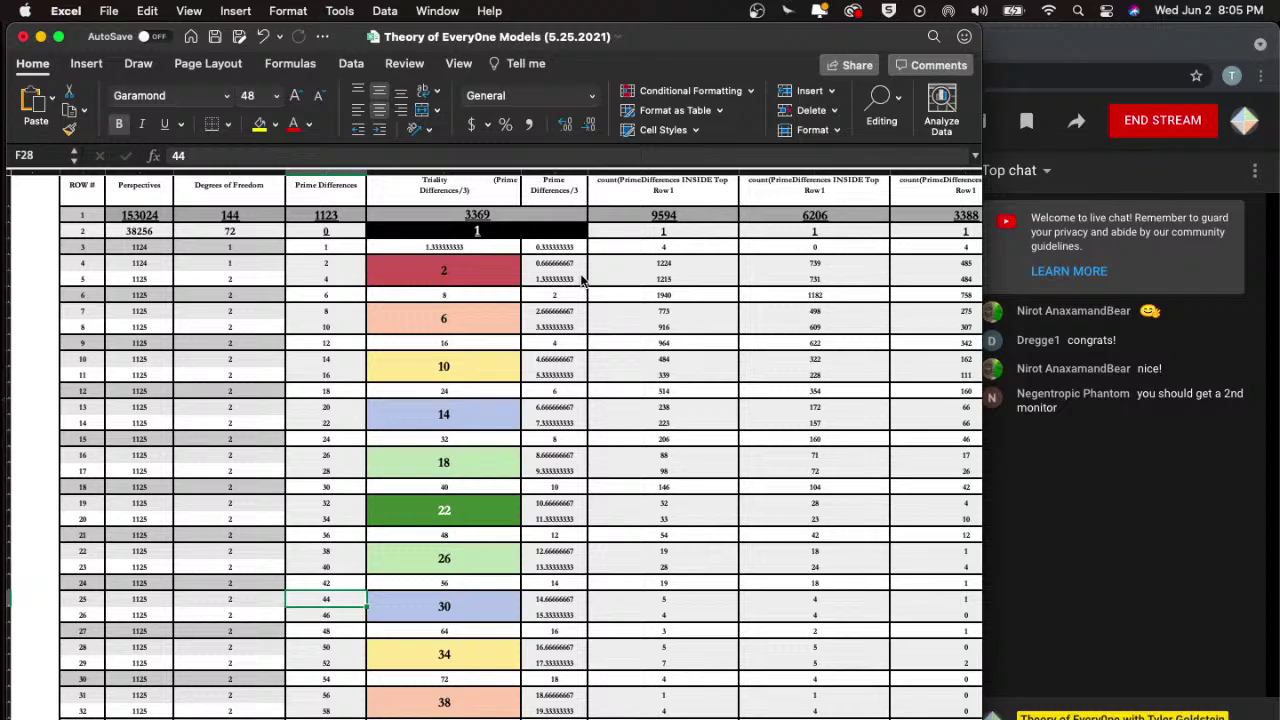
- Examine the count(PrimeDifferences INSIDE Top Row 1) columns beside the Triality and Prime Differences/3 columns
{"action": "scroll", "coordinate": [583, 281], "scroll_direction": "right", "scroll_amount": 5}
{"action": "scroll", "coordinate": [583, 281], "scroll_direction": "down", "scroll_amount": 1}
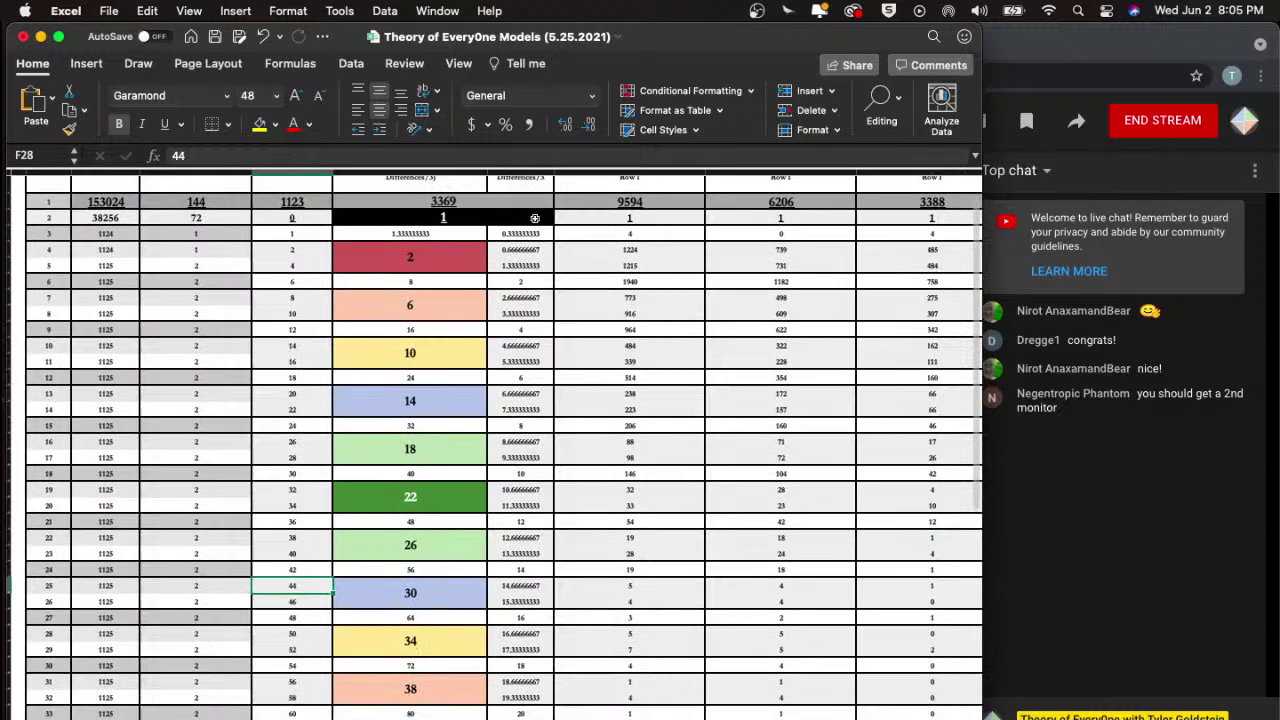
{"action": "scroll", "coordinate": [535, 219], "scroll_direction": "left", "scroll_amount": 3}
{"action": "scroll", "coordinate": [535, 219], "scroll_direction": "up", "scroll_amount": 2}
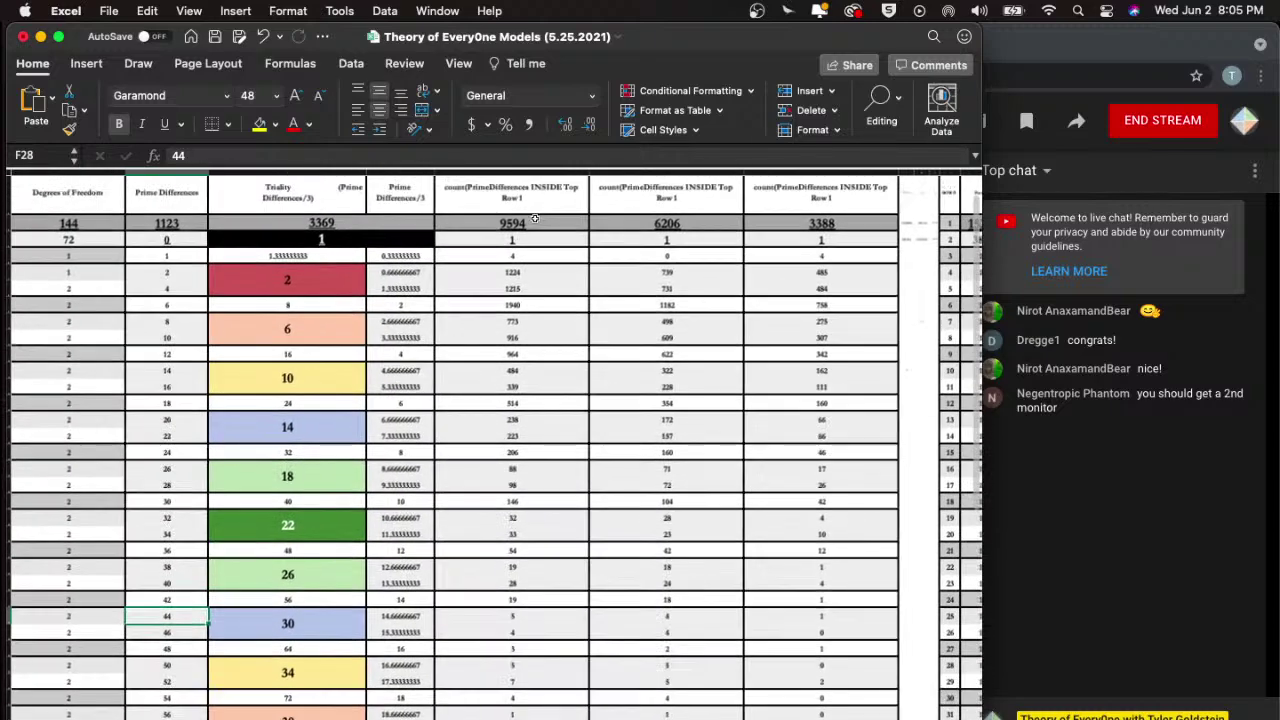
{"action": "scroll", "coordinate": [425, 268], "scroll_direction": "left", "scroll_amount": 2}
{"action": "scroll", "coordinate": [425, 268], "scroll_direction": "up", "scroll_amount": 1}
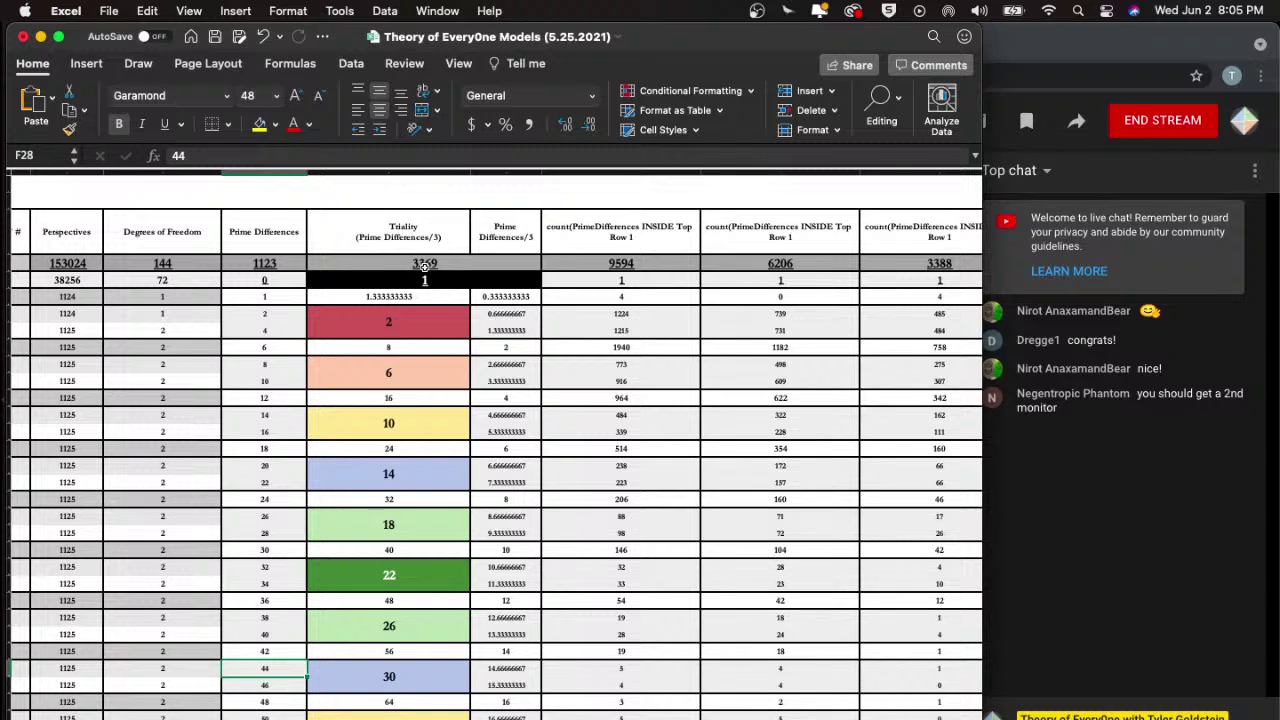
- Check the Triality and Prime Differences cells in the last table rows, and select Degrees of Freedom cells from row 35 up to row 29
{"action": "scroll", "coordinate": [425, 266], "scroll_direction": "down", "scroll_amount": 10}
{"action": "scroll", "coordinate": [401, 362], "scroll_direction": "up", "scroll_amount": 2}
{"action": "left_click", "coordinate": [401, 362]}
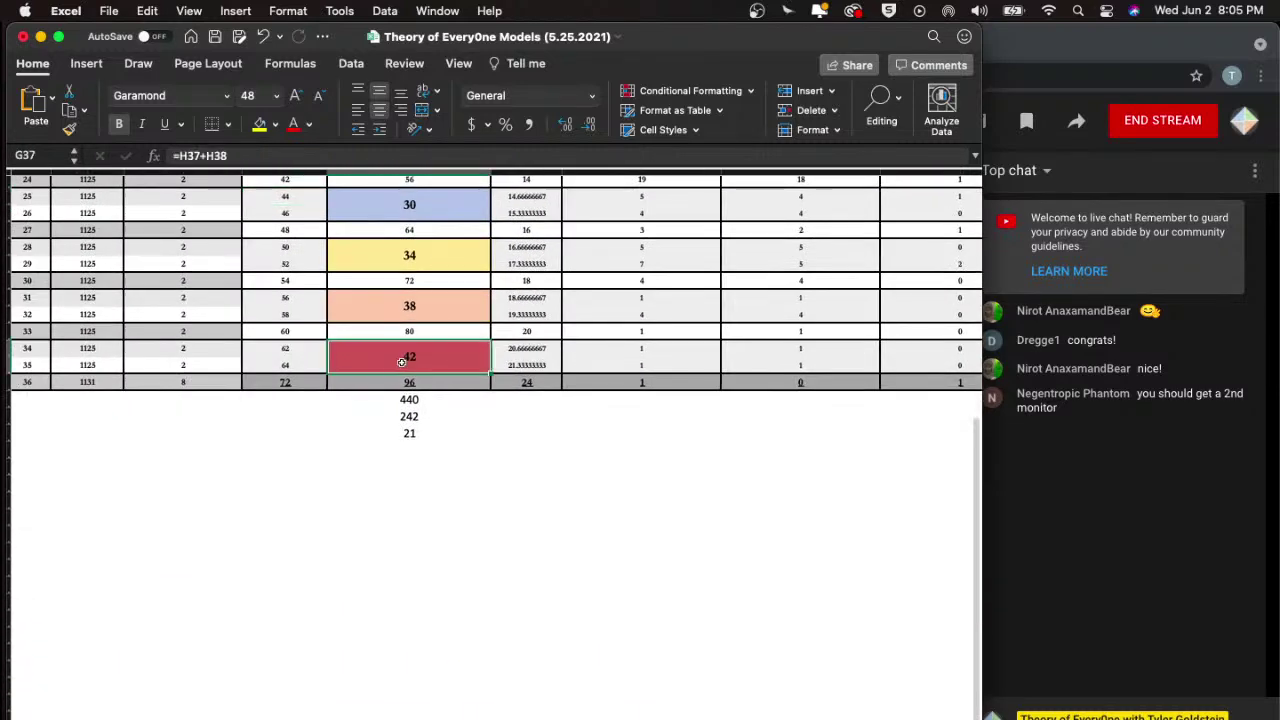
{"action": "left_click", "coordinate": [286, 383]}
{"action": "left_click_drag", "start_coordinate": [296, 365], "coordinate": [292, 212]}
{"action": "left_click", "coordinate": [100, 314]}
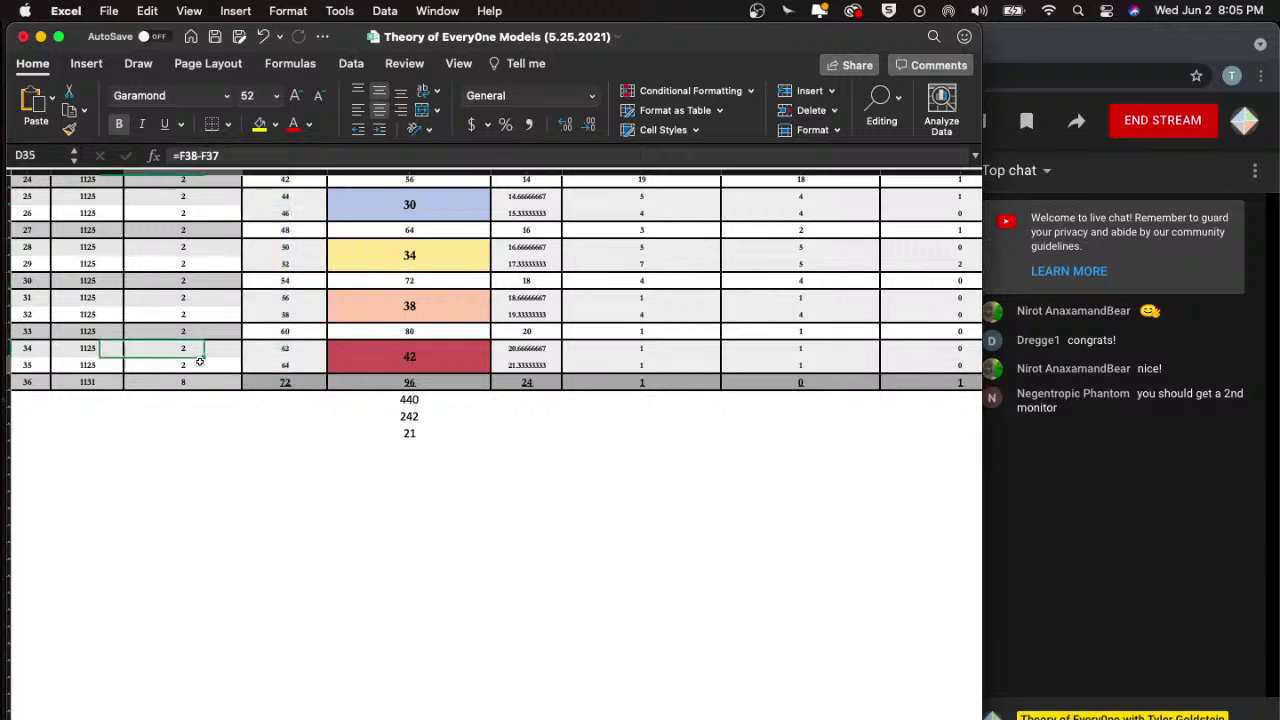
{"action": "left_click_drag", "start_coordinate": [200, 360], "coordinate": [200, 257]}
{"action": "scroll", "coordinate": [362, 248], "scroll_direction": "up", "scroll_amount": 8}
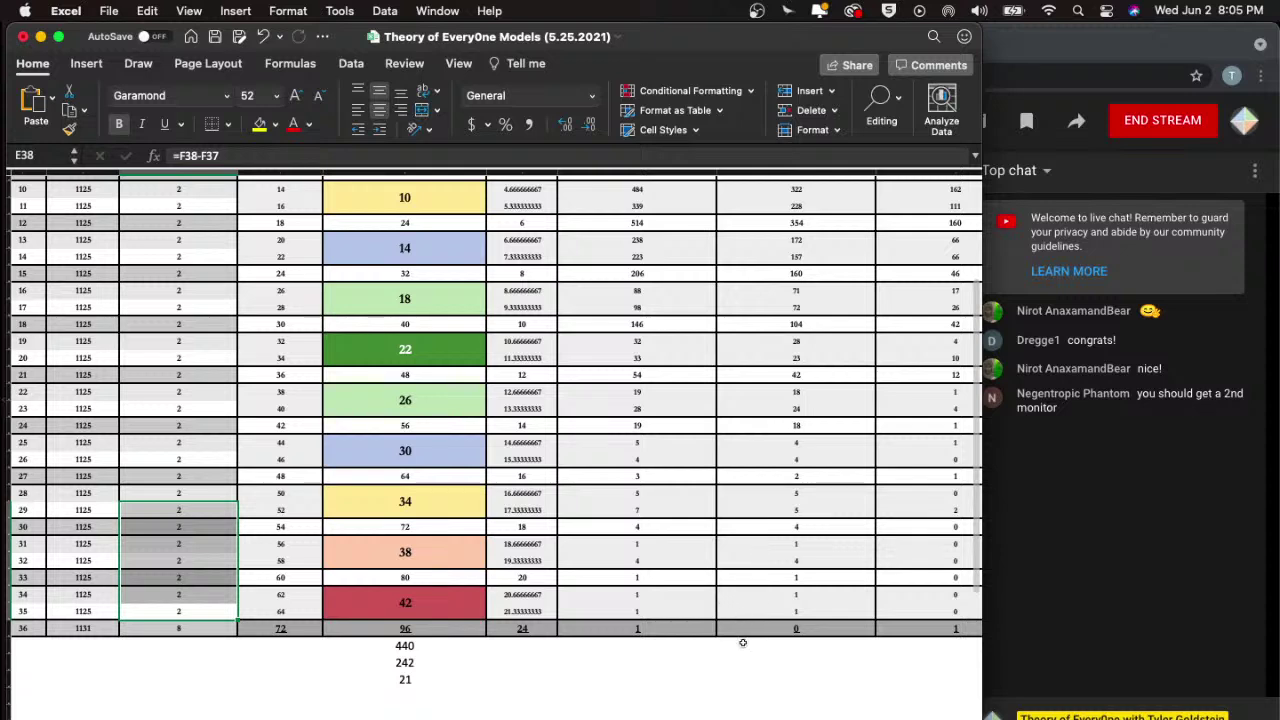
{"action": "scroll", "coordinate": [540, 427], "scroll_direction": "down", "scroll_amount": 5}
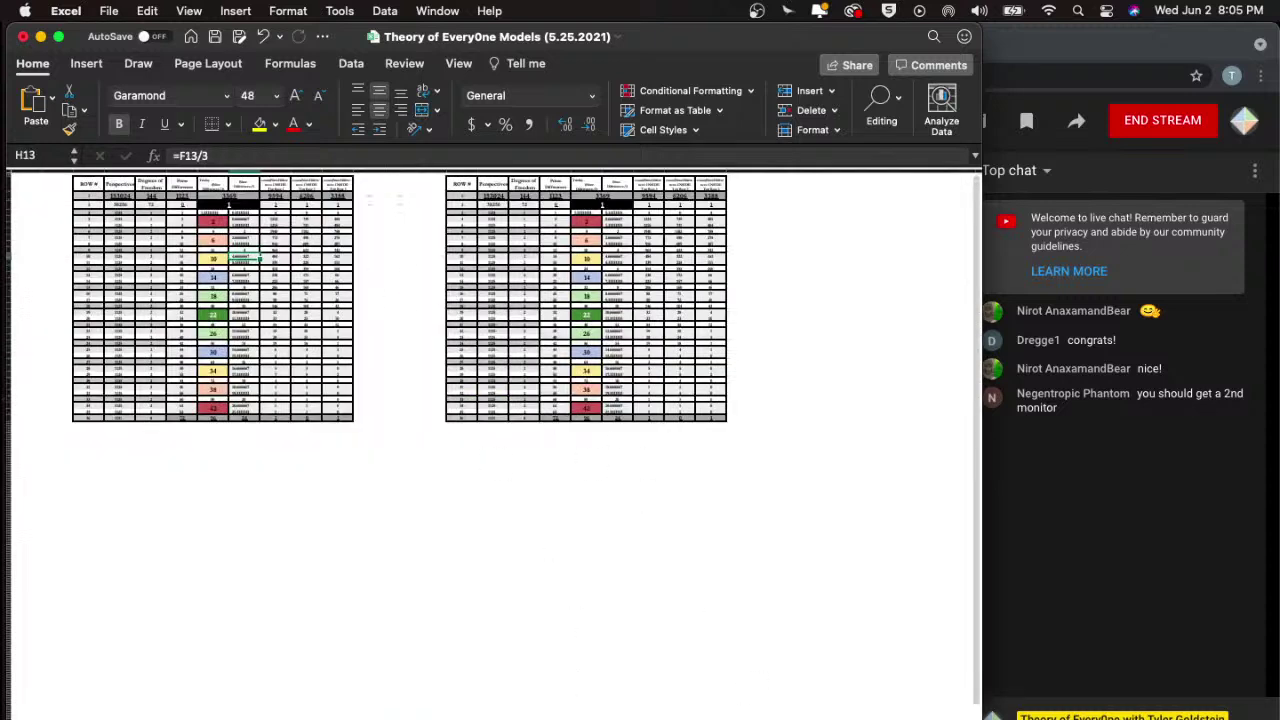
{"action": "scroll", "coordinate": [385, 589], "scroll_direction": "up", "scroll_amount": 5}
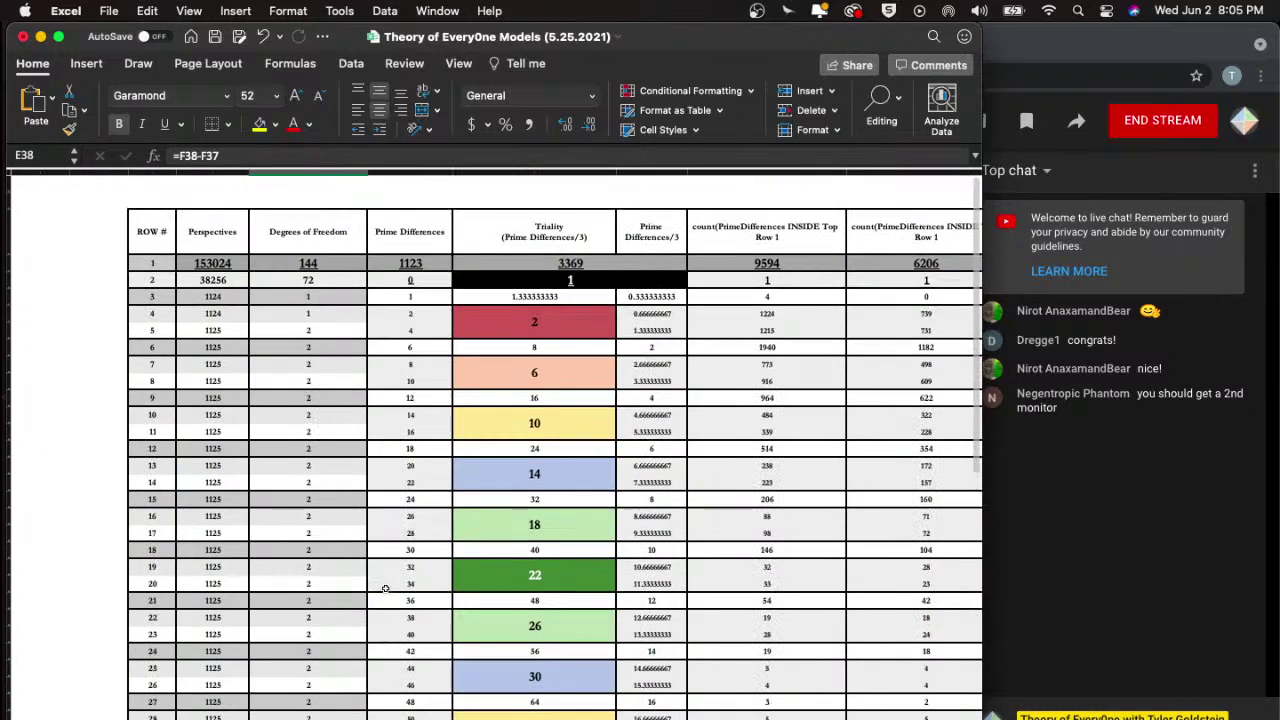
- Switch to OBS and change the live scene to Camera
{"action": "key", "text": "ctrl+Up"}
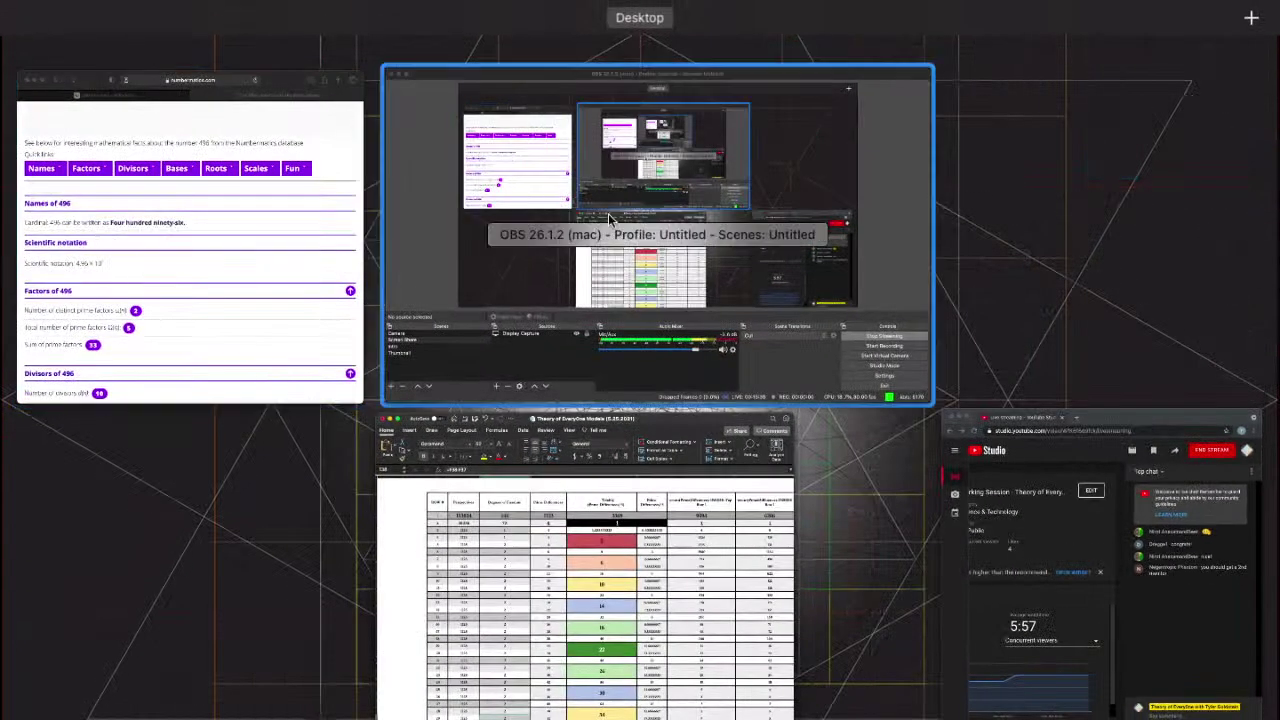
{"action": "left_click", "coordinate": [601, 323]}
{"action": "left_click", "coordinate": [143, 634]}
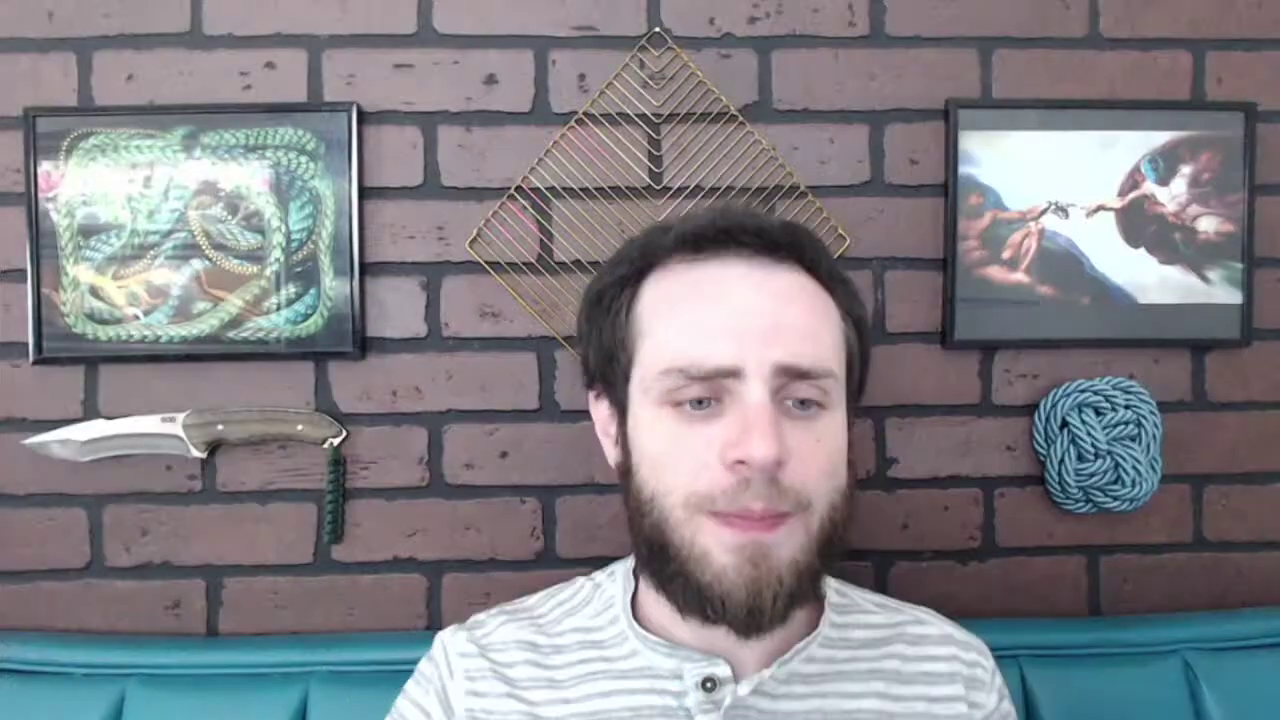
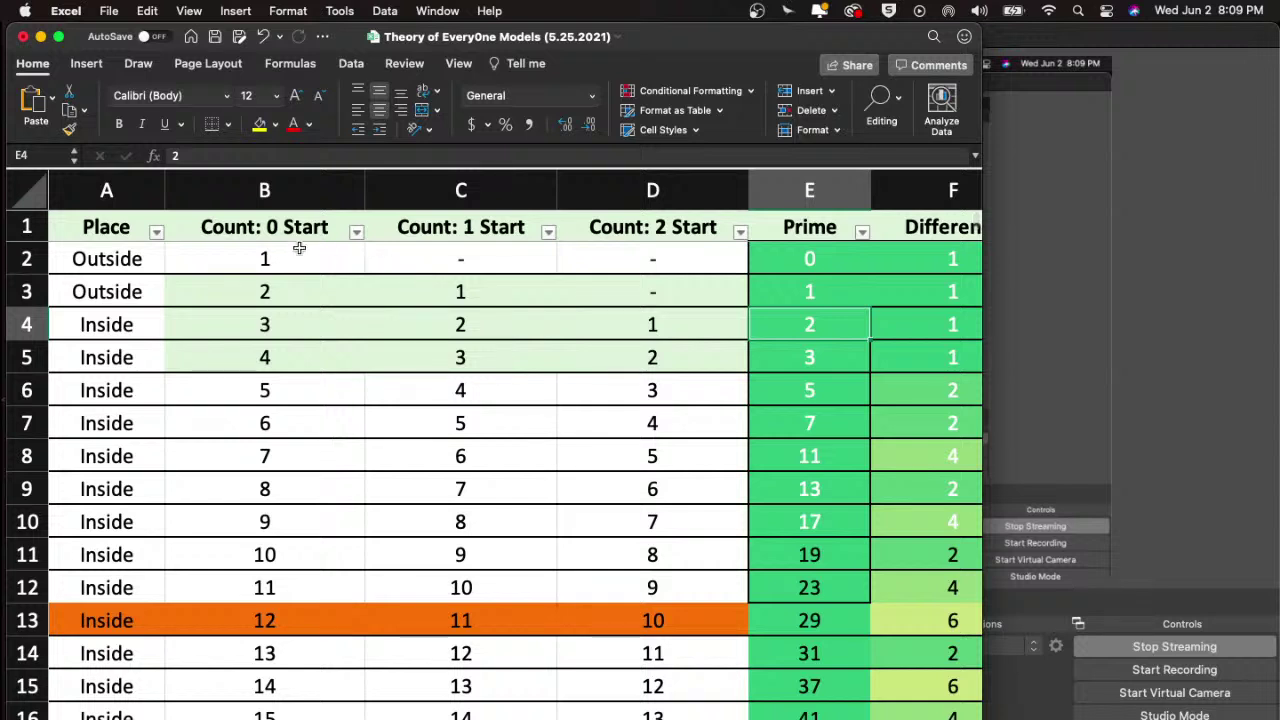
- Highlight the three count cells together with the Prime cell in sheet rows 2, 3 and 4, one row at a time
{"action": "left_click_drag", "start_coordinate": [268, 258], "coordinate": [806, 260]}
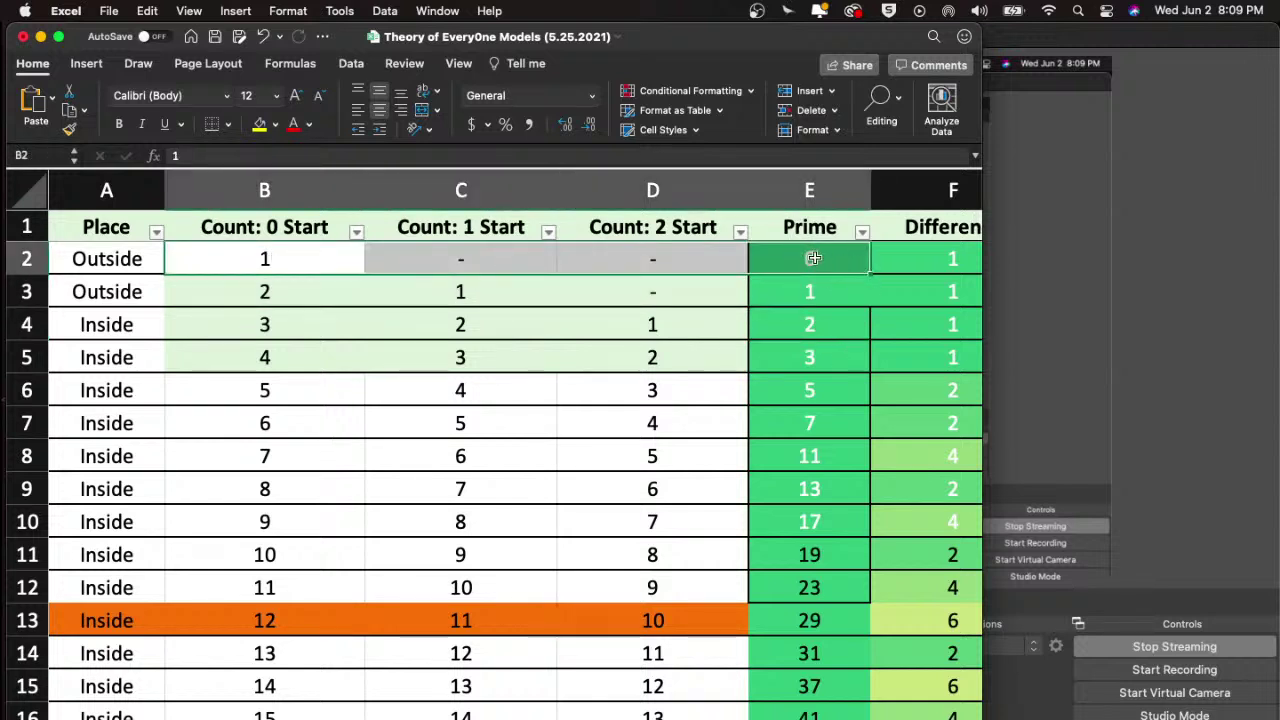
{"action": "left_click_drag", "start_coordinate": [259, 293], "coordinate": [808, 287]}
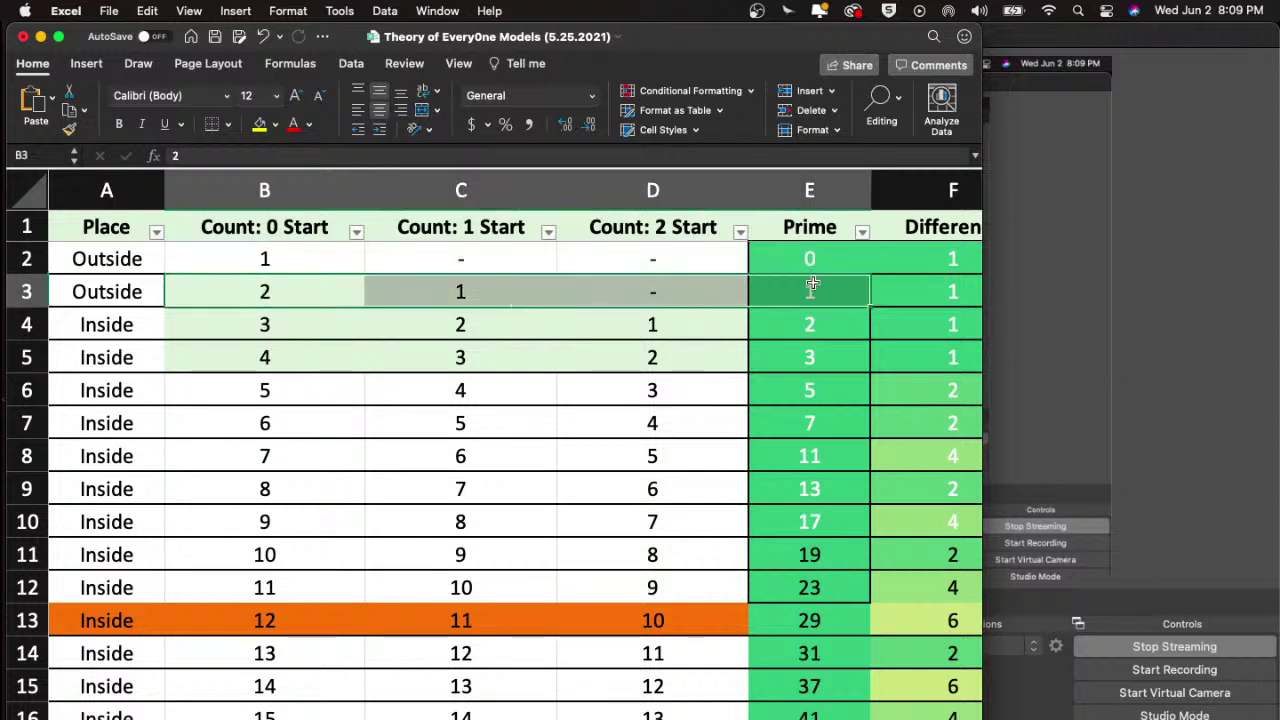
{"action": "left_click_drag", "start_coordinate": [238, 328], "coordinate": [808, 335]}
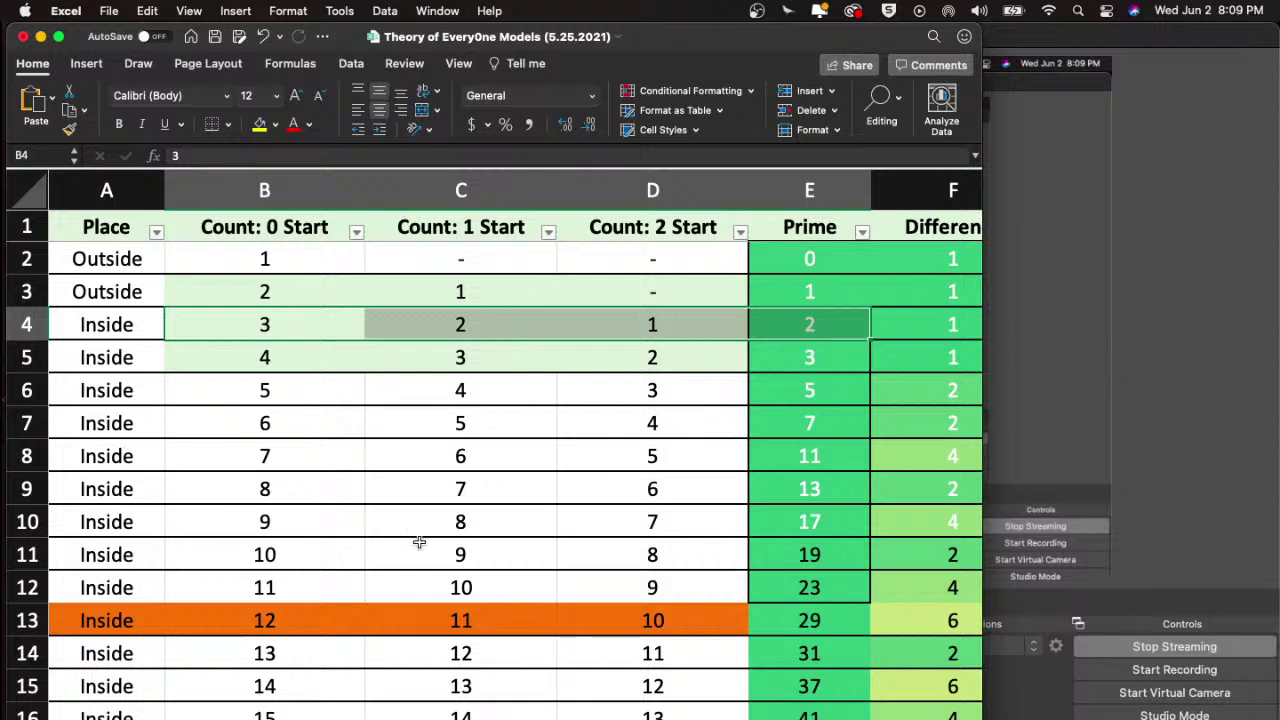
- Compare the three count columns further down the sheet, highlighting cells B17 to D17
{"action": "scroll", "coordinate": [420, 545], "scroll_direction": "down", "scroll_amount": 3}
{"action": "left_click_drag", "start_coordinate": [246, 585], "coordinate": [672, 587]}
{"action": "left_click_drag", "start_coordinate": [262, 641], "coordinate": [663, 636]}
{"action": "scroll", "coordinate": [663, 636], "scroll_direction": "down", "scroll_amount": 4}
{"action": "scroll", "coordinate": [663, 636], "scroll_direction": "right", "scroll_amount": 2}
{"action": "scroll", "coordinate": [663, 636], "scroll_direction": "down", "scroll_amount": 5}
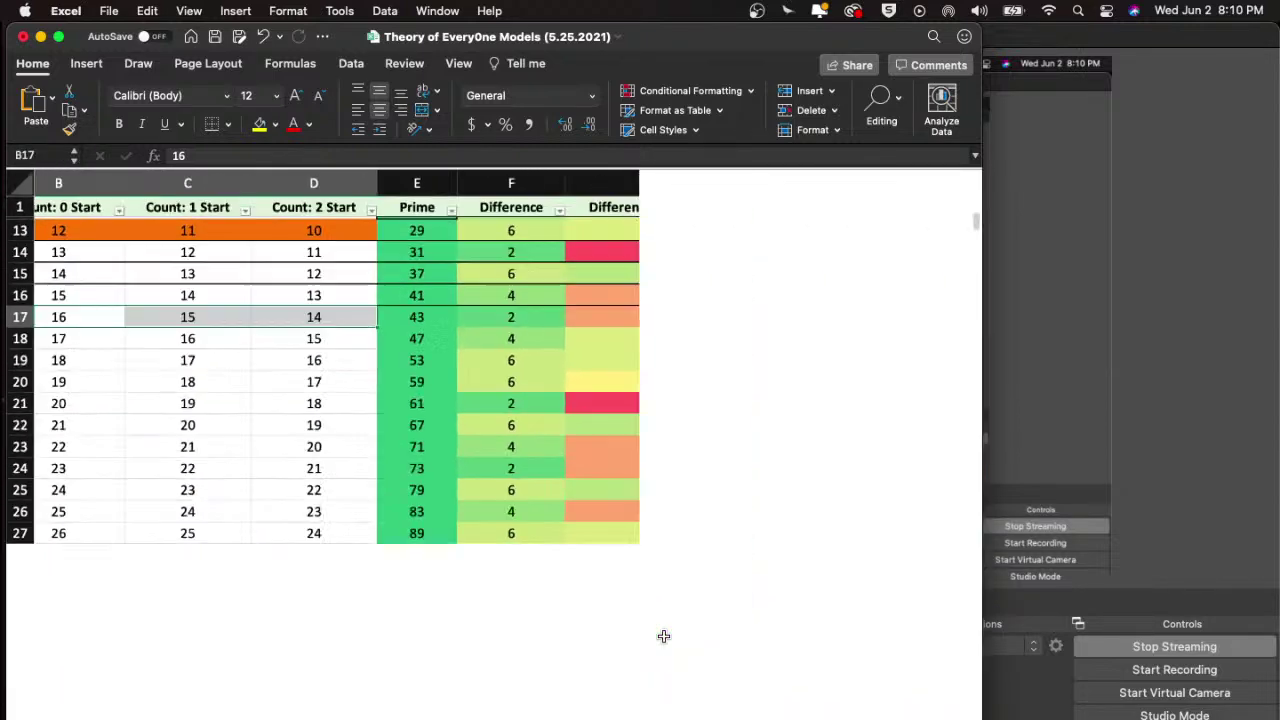
- Select cells C3 to C7 in the Count: 1 Start column at the start of the prime list
{"action": "scroll", "coordinate": [566, 526], "scroll_direction": "up", "scroll_amount": 3}
{"action": "scroll", "coordinate": [439, 359], "scroll_direction": "up", "scroll_amount": 2}
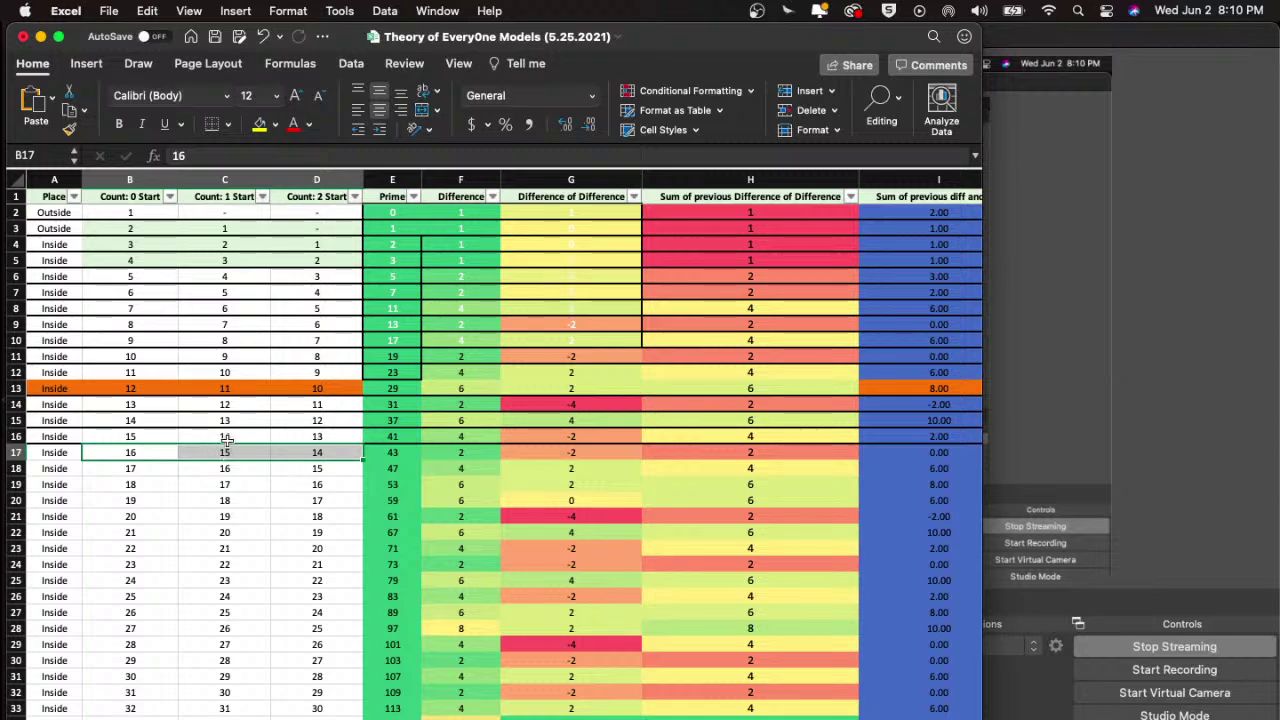
{"action": "scroll", "coordinate": [226, 440], "scroll_direction": "up", "scroll_amount": 5}
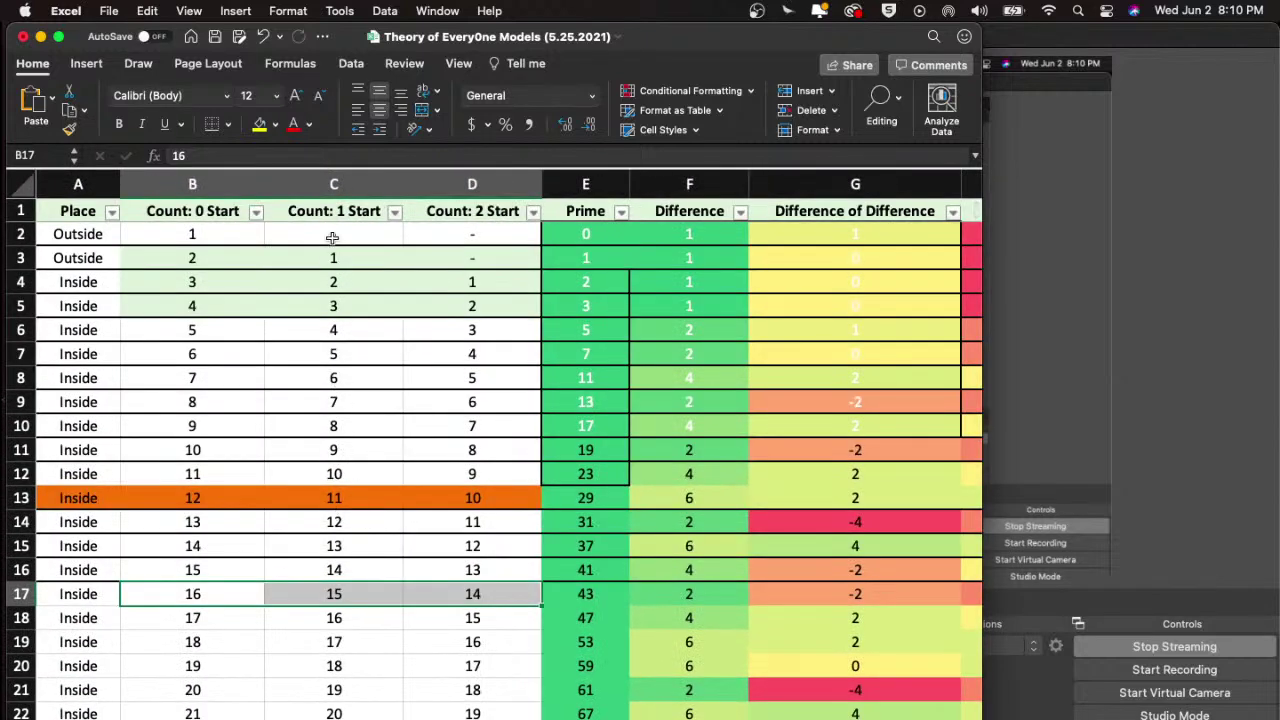
{"action": "left_click_drag", "start_coordinate": [342, 257], "coordinate": [325, 351]}
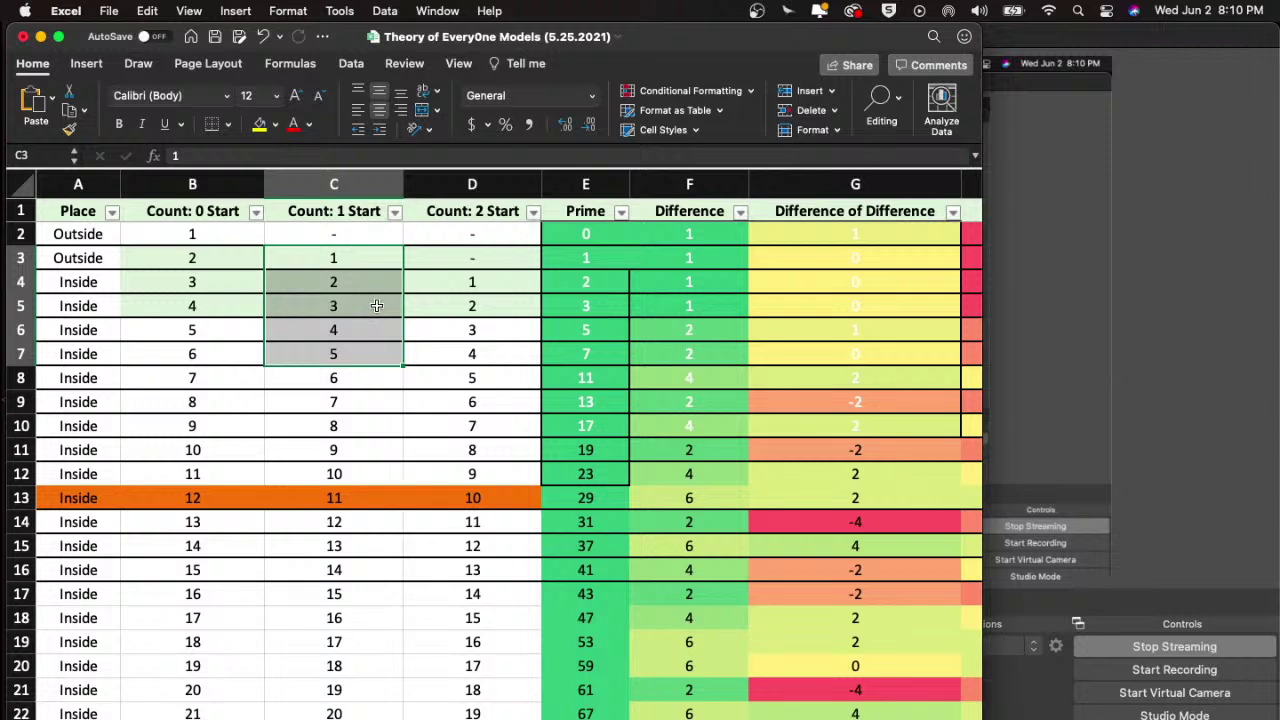
- Examine the prime list and its difference columns down to the thick-bordered row 1486
{"action": "scroll", "coordinate": [376, 305], "scroll_direction": "down", "scroll_amount": 5}
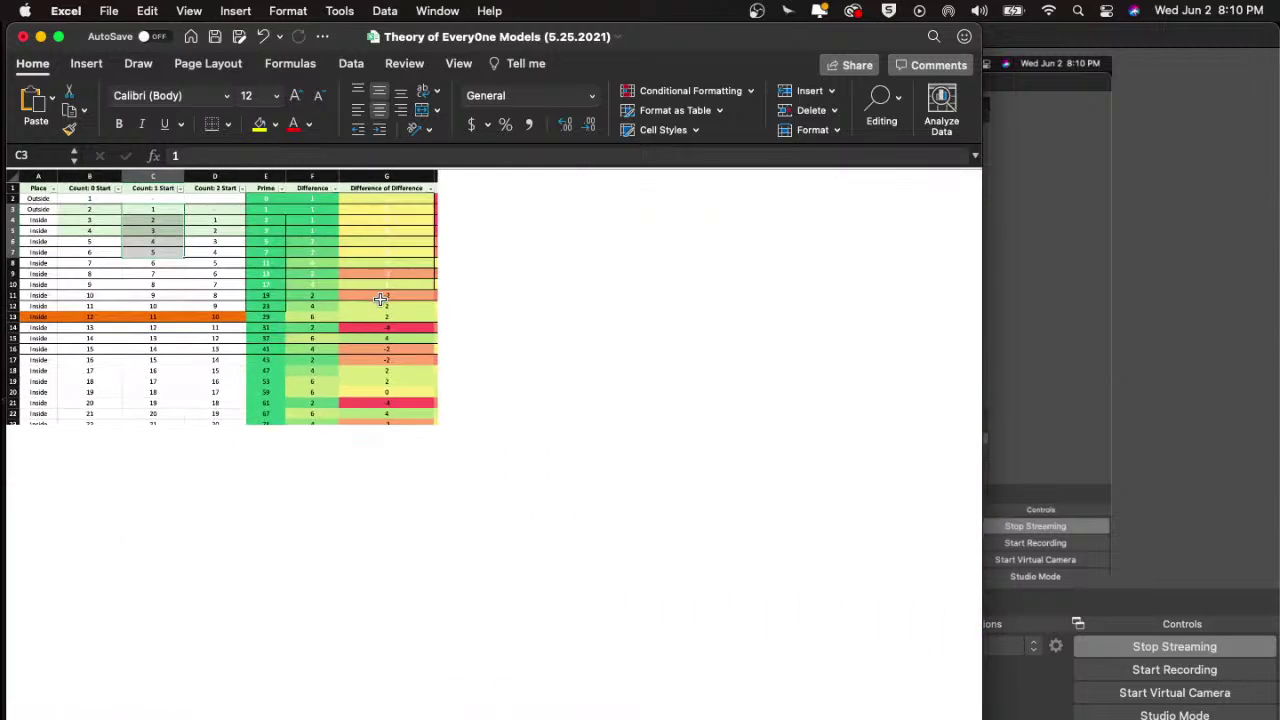
{"action": "scroll", "coordinate": [400, 338], "scroll_direction": "down", "scroll_amount": 15}
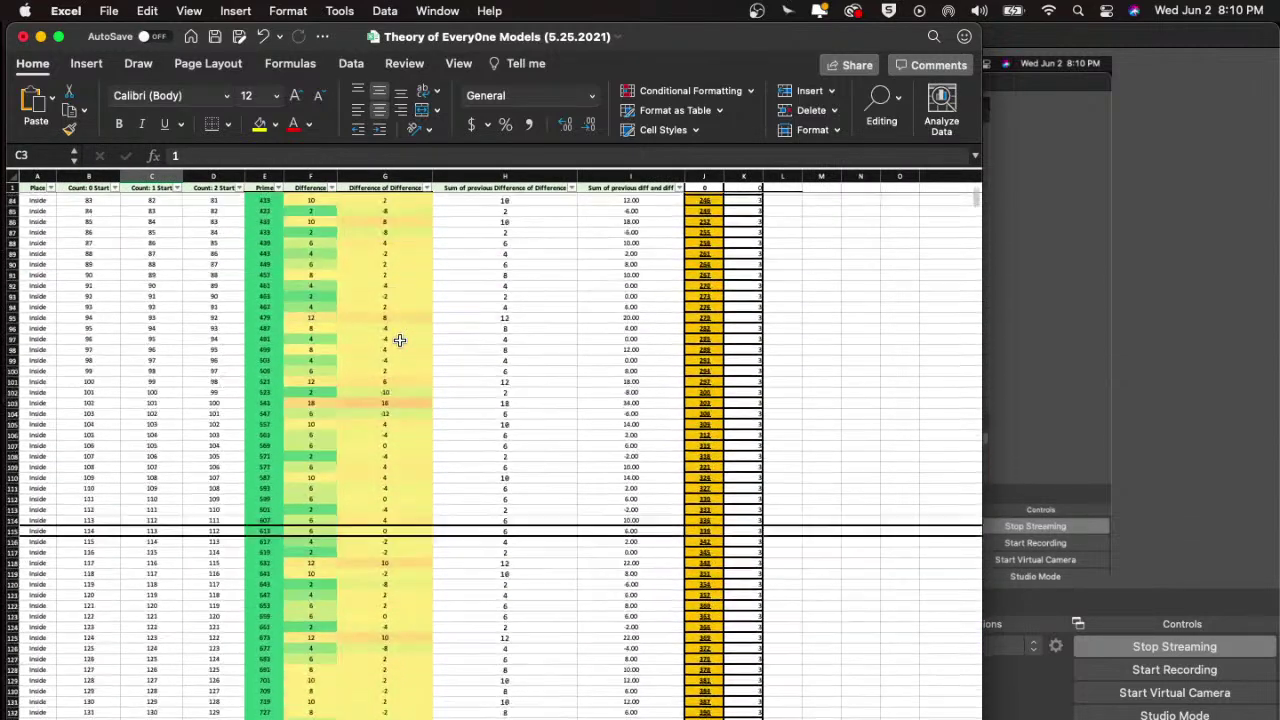
{"action": "scroll", "coordinate": [430, 330], "scroll_direction": "down", "scroll_amount": 5}
{"action": "scroll", "coordinate": [450, 322], "scroll_direction": "down", "scroll_amount": 5}
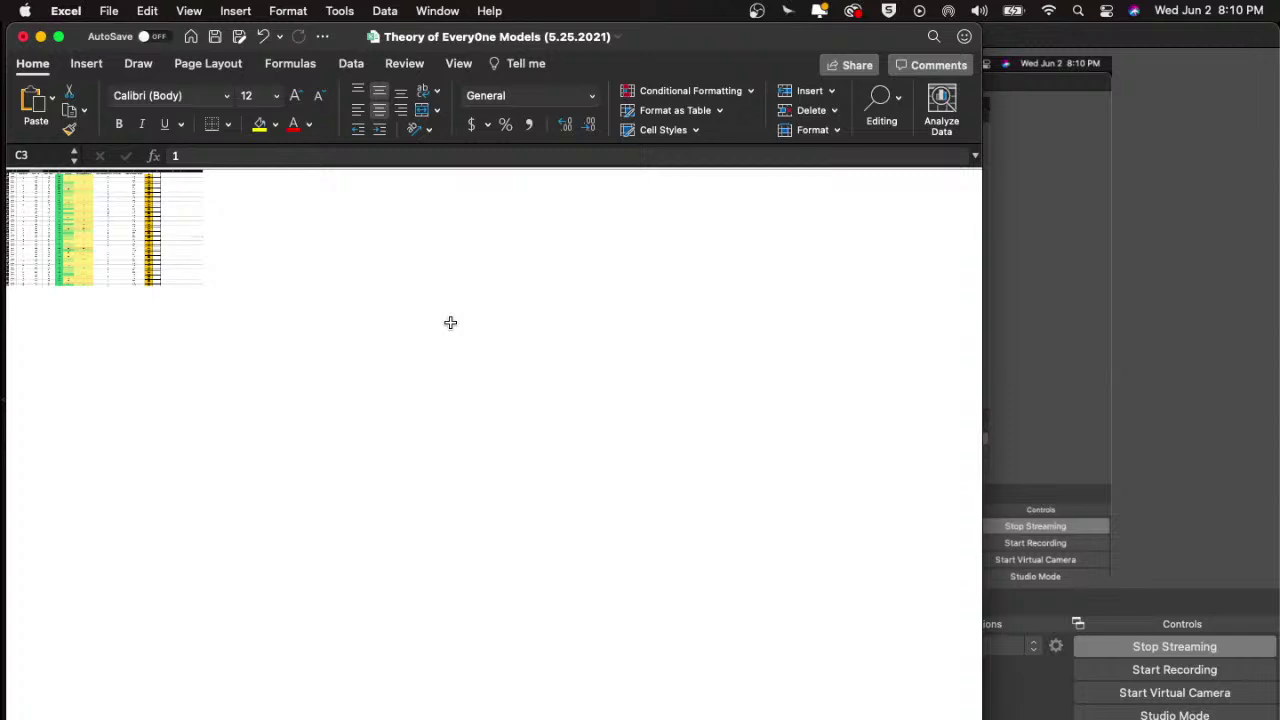
{"action": "scroll", "coordinate": [450, 322], "scroll_direction": "up", "scroll_amount": 10}
{"action": "scroll", "coordinate": [452, 320], "scroll_direction": "down", "scroll_amount": 10}
{"action": "scroll", "coordinate": [443, 318], "scroll_direction": "down", "scroll_amount": 1}
{"action": "scroll", "coordinate": [75, 485], "scroll_direction": "up", "scroll_amount": 5}
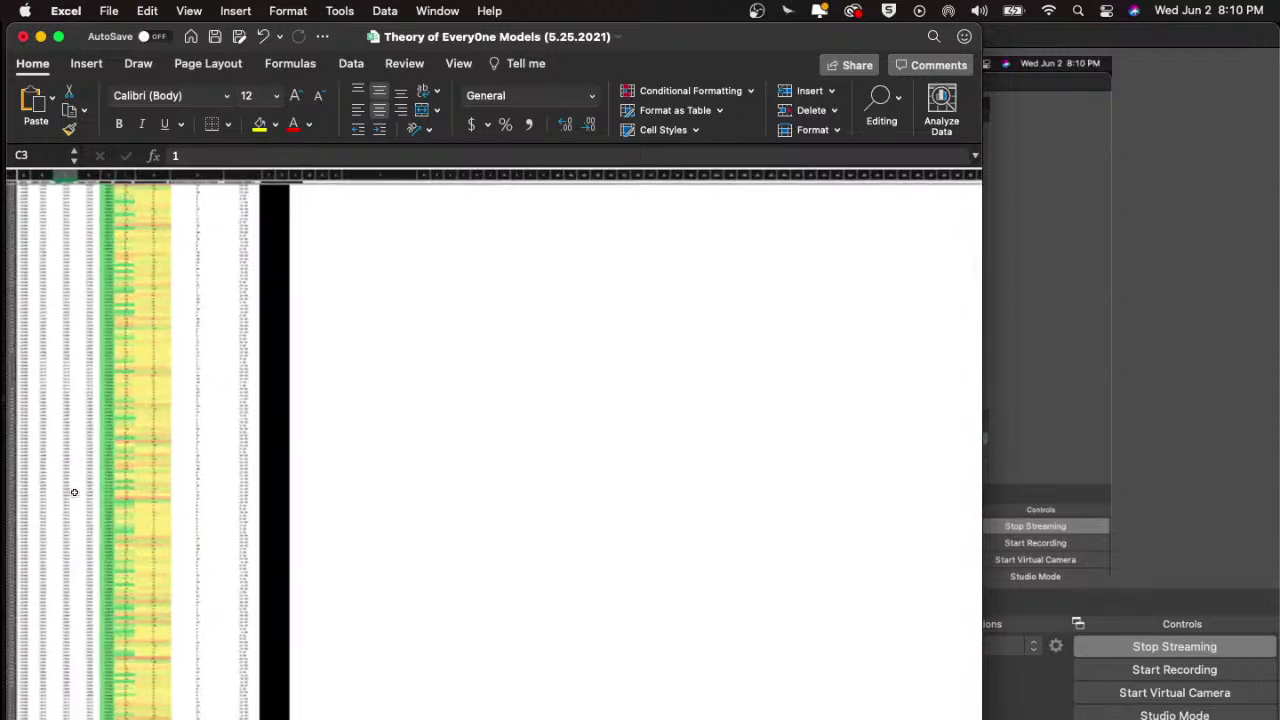
{"action": "scroll", "coordinate": [144, 618], "scroll_direction": "down", "scroll_amount": 5}
{"action": "scroll", "coordinate": [144, 618], "scroll_direction": "up", "scroll_amount": 5}
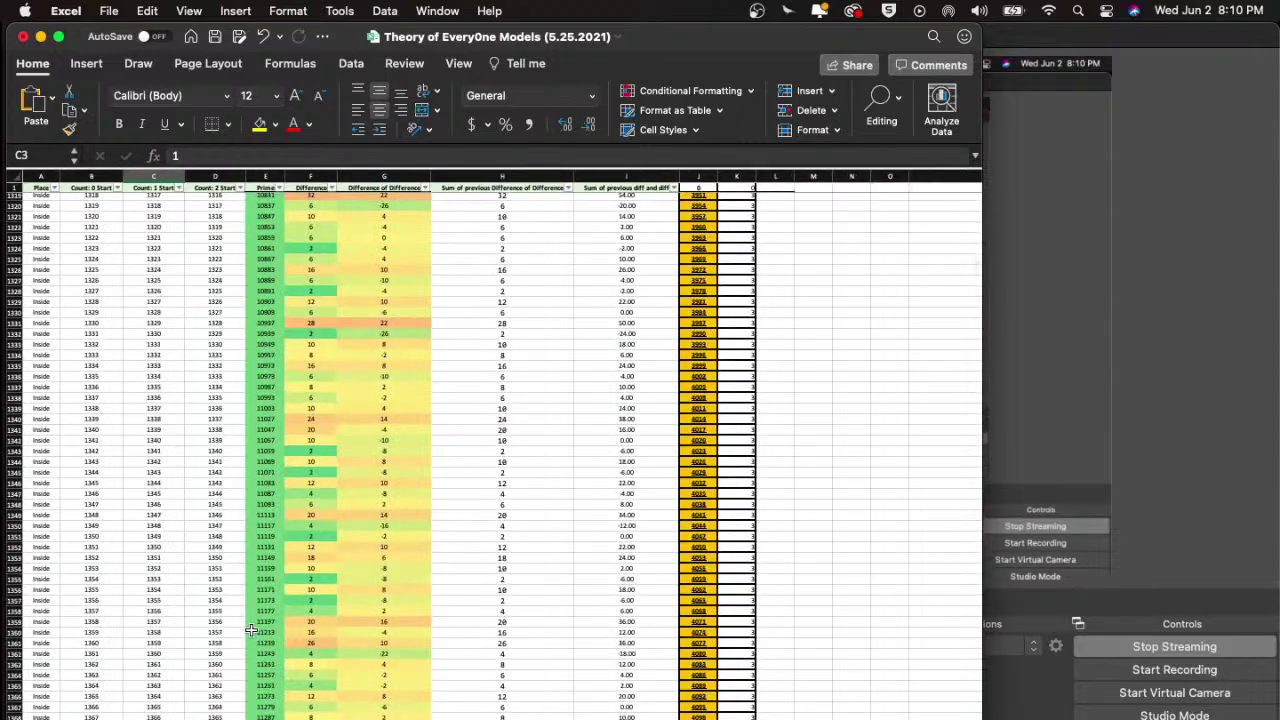
{"action": "scroll", "coordinate": [250, 625], "scroll_direction": "down", "scroll_amount": 5}
{"action": "scroll", "coordinate": [251, 630], "scroll_direction": "down", "scroll_amount": 10}
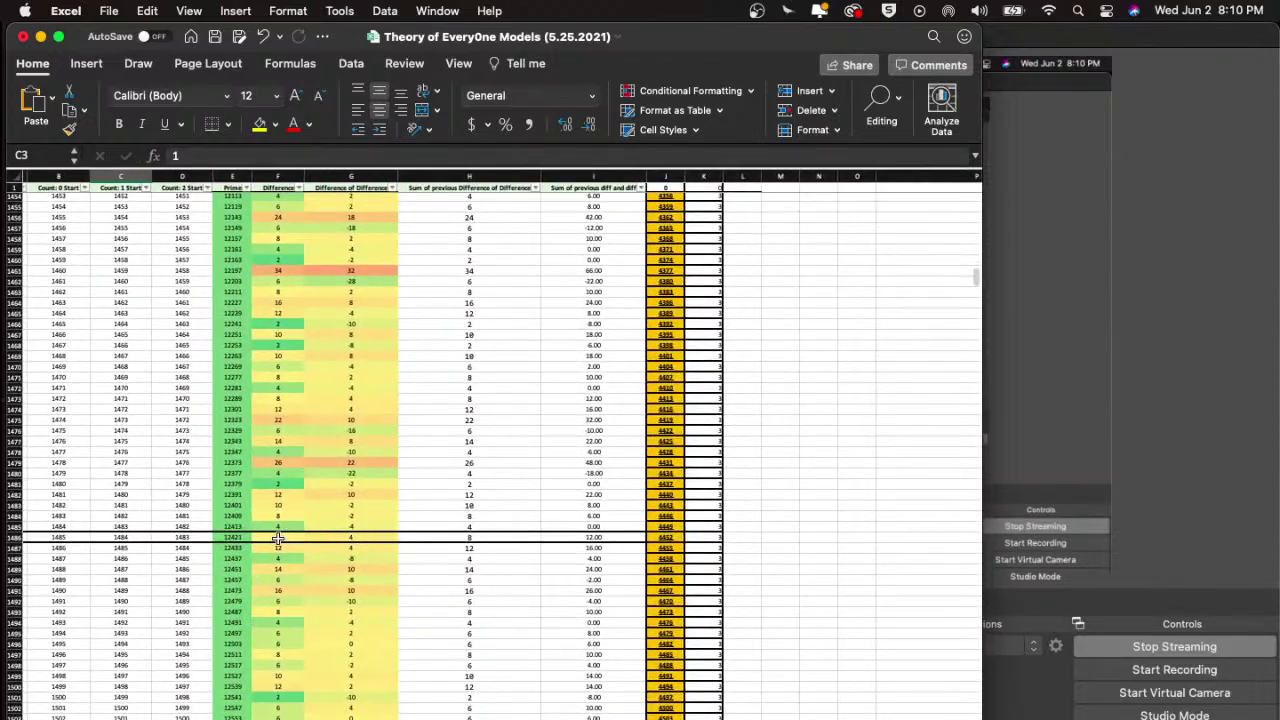
{"action": "scroll", "coordinate": [278, 538], "scroll_direction": "down", "scroll_amount": 5}
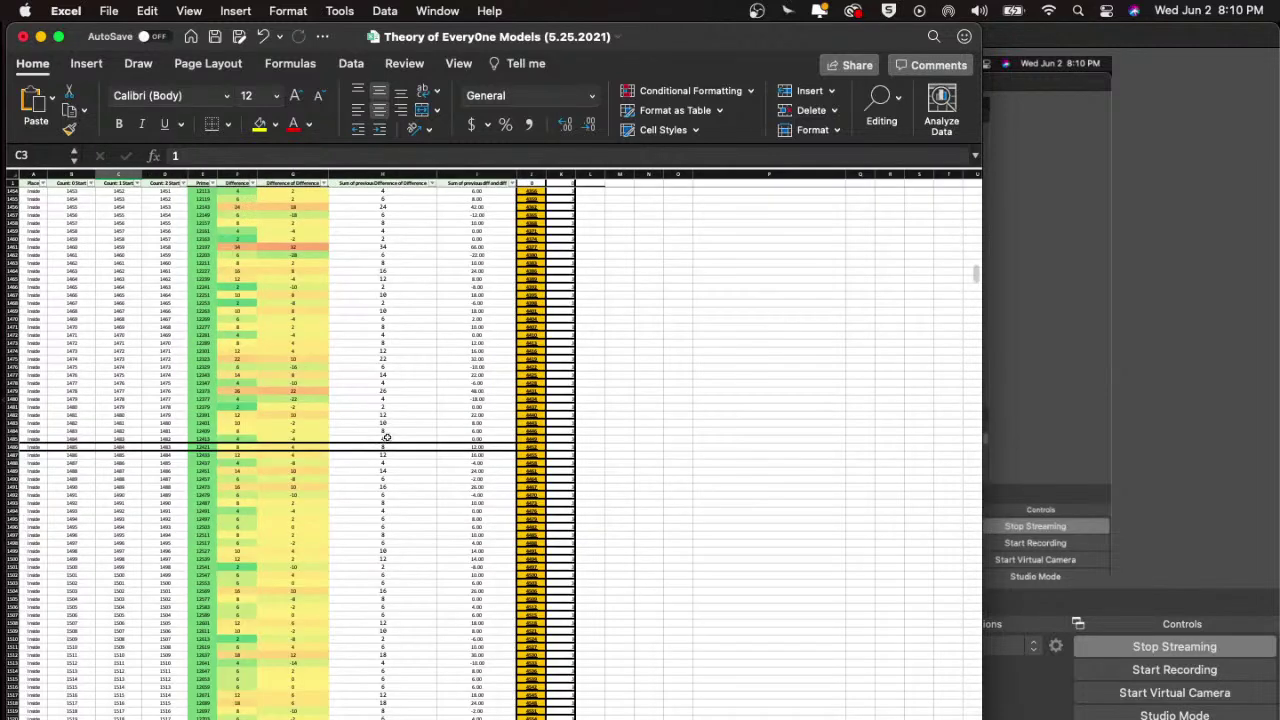
- Highlight the Sum of previous Difference of Difference column from H1485 up to its header, and return to cell H2
{"action": "left_click", "coordinate": [387, 440]}
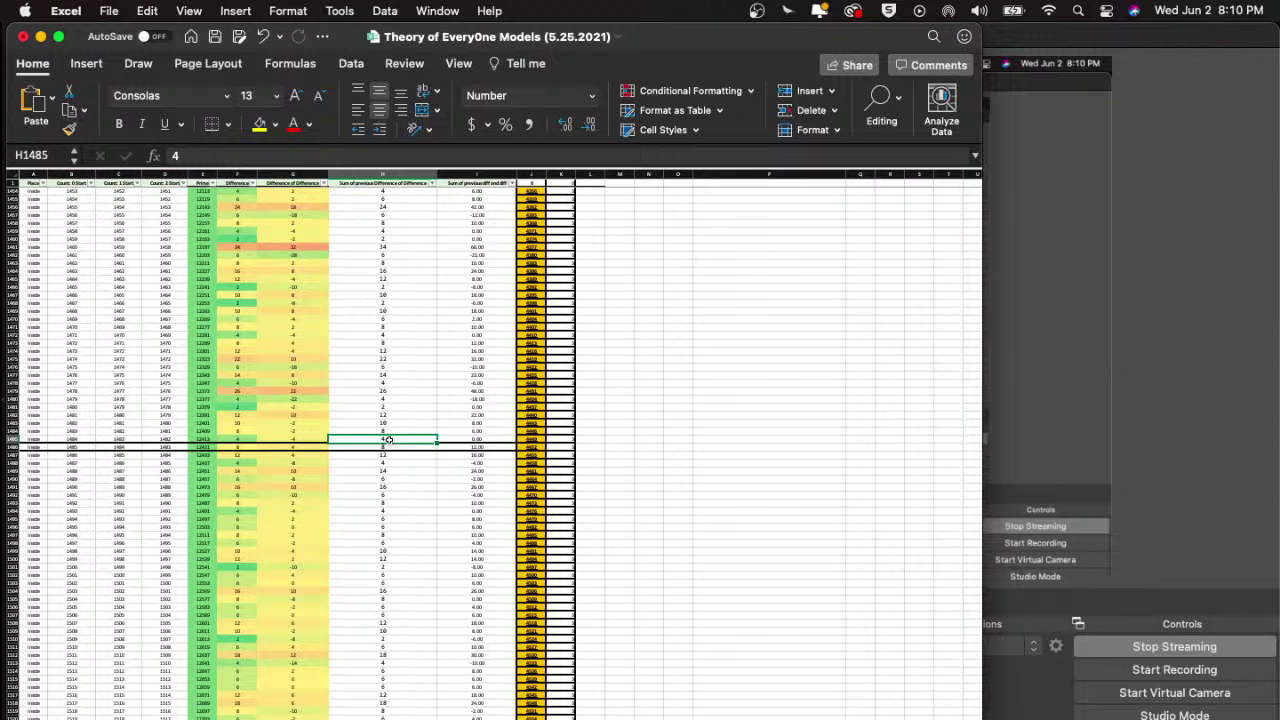
{"action": "key", "text": "super+shift+Up"}
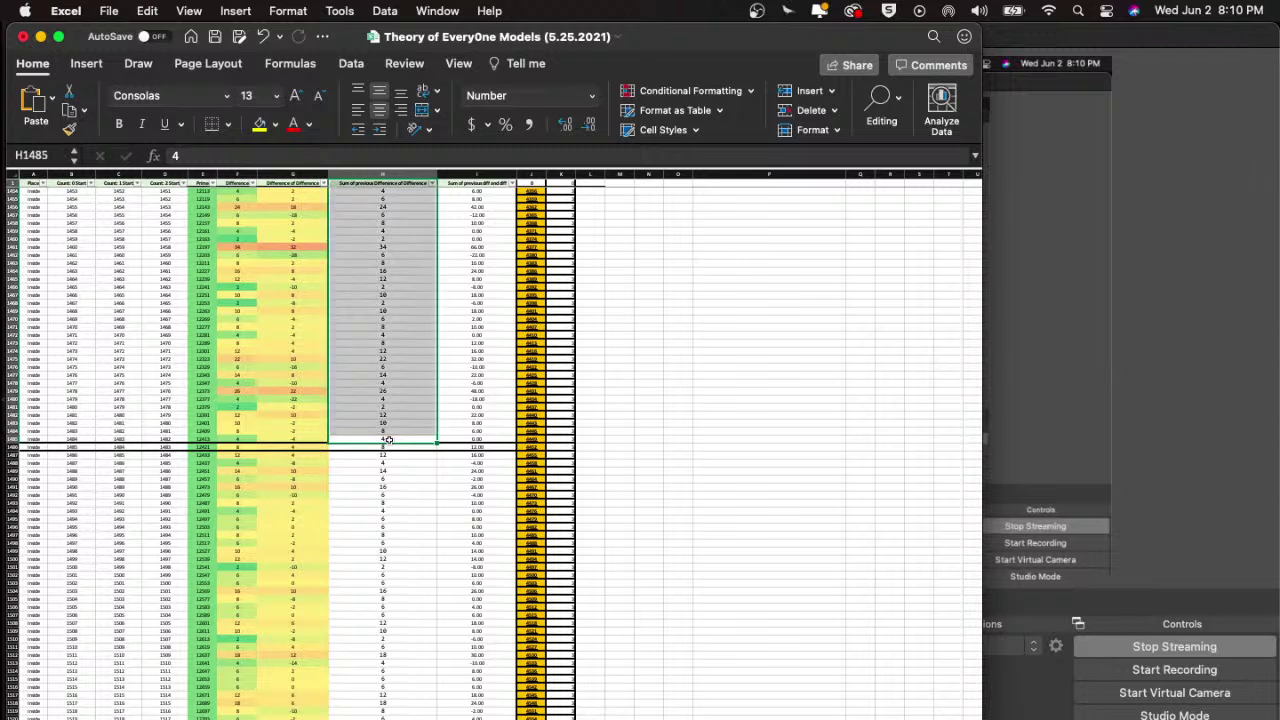
{"action": "key", "text": "Down"}
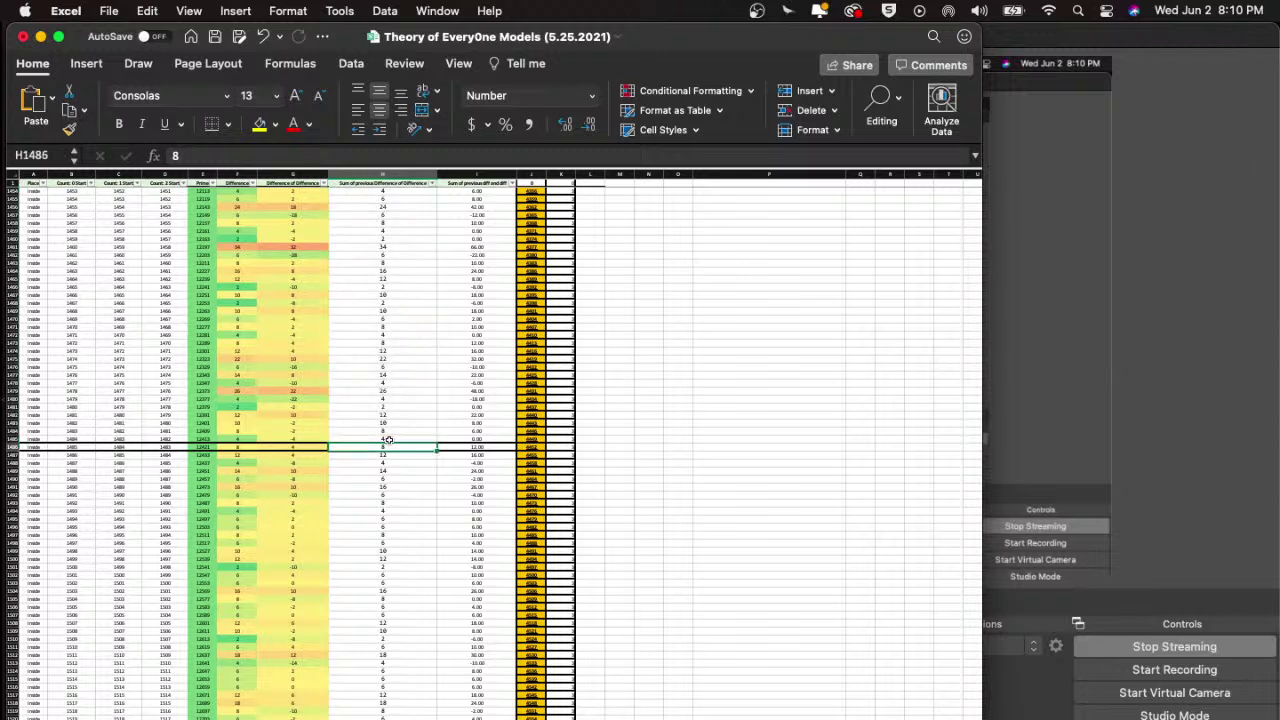
{"action": "key", "text": "super+Up"}
{"action": "key", "text": "Down"}
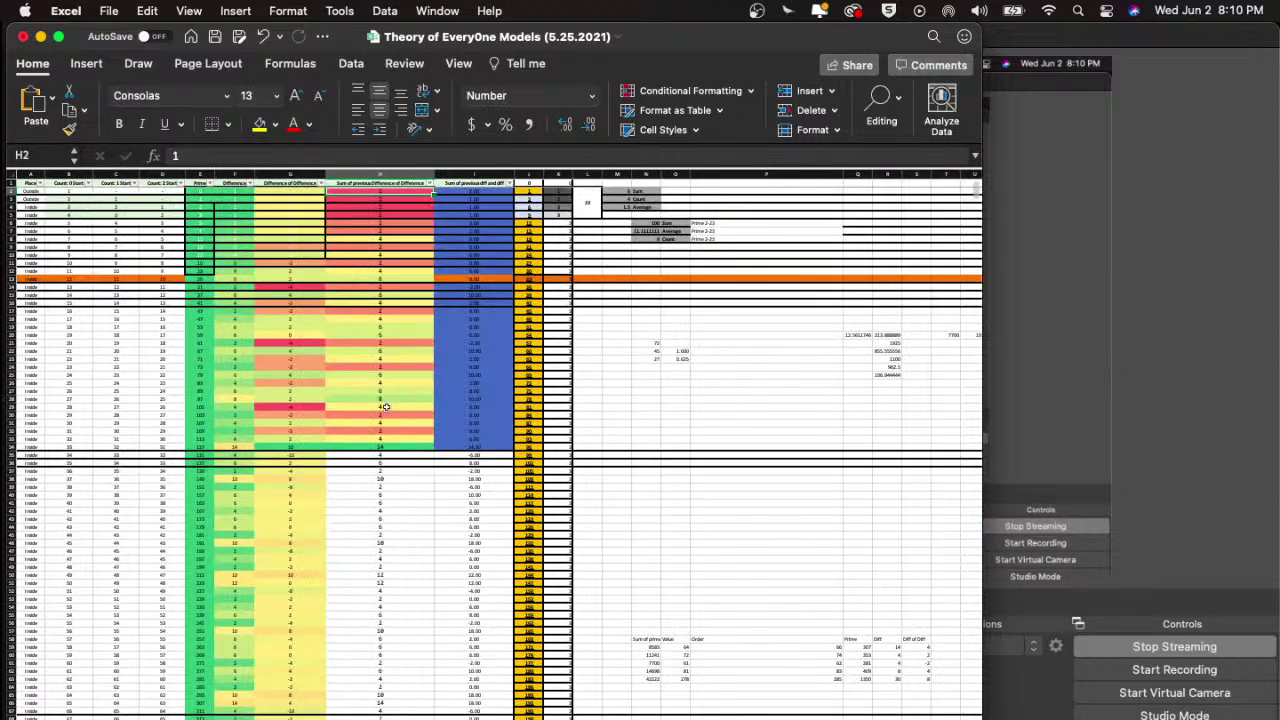
{"action": "scroll", "coordinate": [386, 404], "scroll_direction": "up", "scroll_amount": 5}
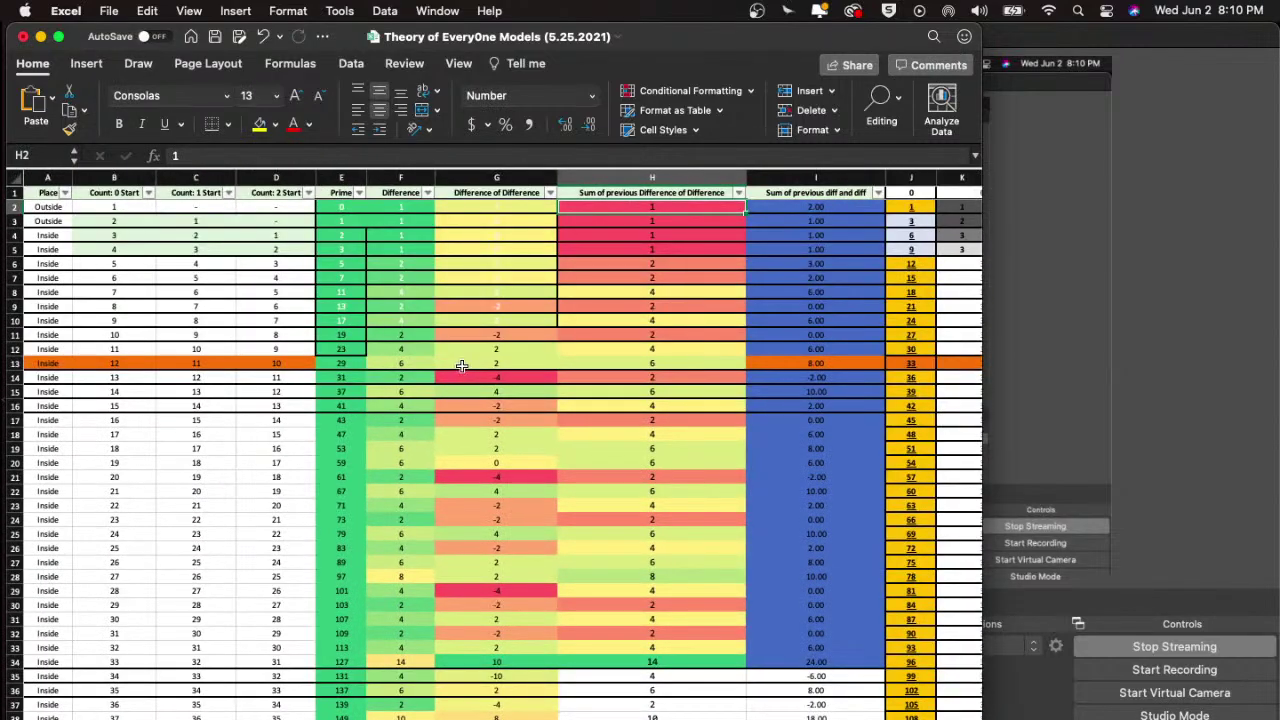
- Examine the start of the prime list, its count and difference columns, and the small tables beside them
{"action": "scroll", "coordinate": [455, 358], "scroll_direction": "down", "scroll_amount": 5}
{"action": "scroll", "coordinate": [455, 358], "scroll_direction": "right", "scroll_amount": 3}
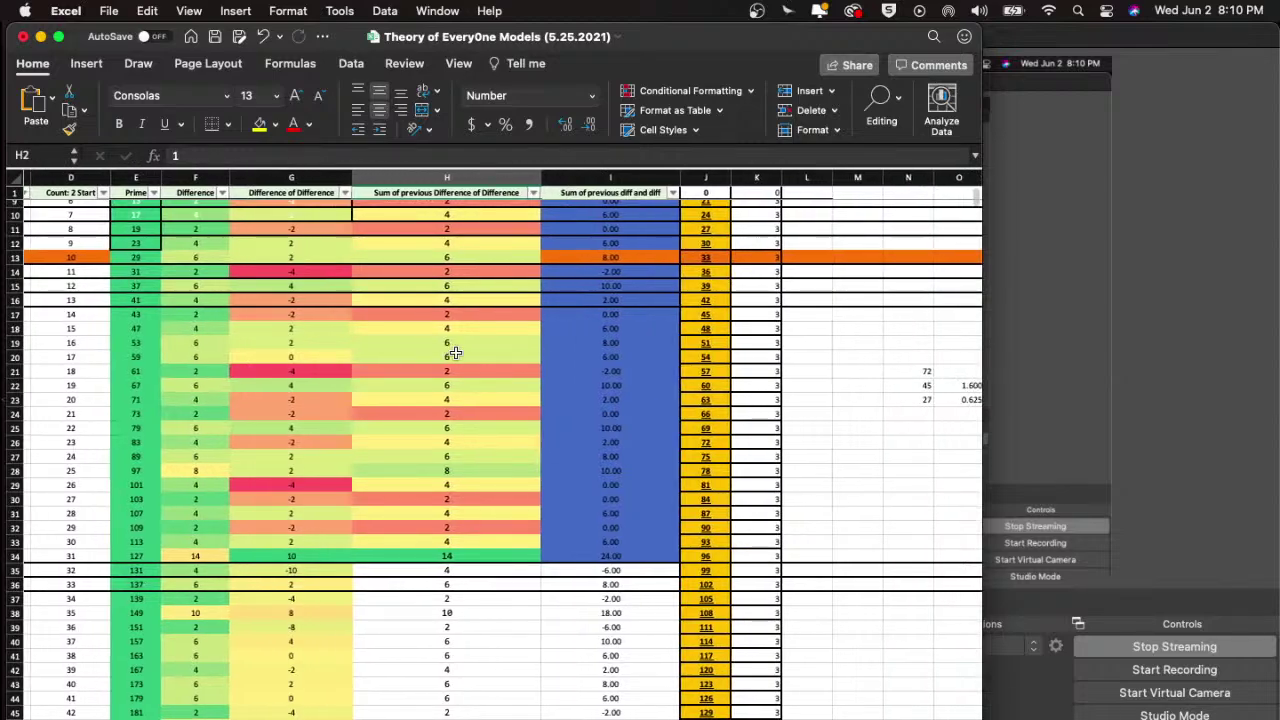
{"action": "scroll", "coordinate": [455, 353], "scroll_direction": "left", "scroll_amount": 2}
{"action": "scroll", "coordinate": [455, 353], "scroll_direction": "up", "scroll_amount": 5}
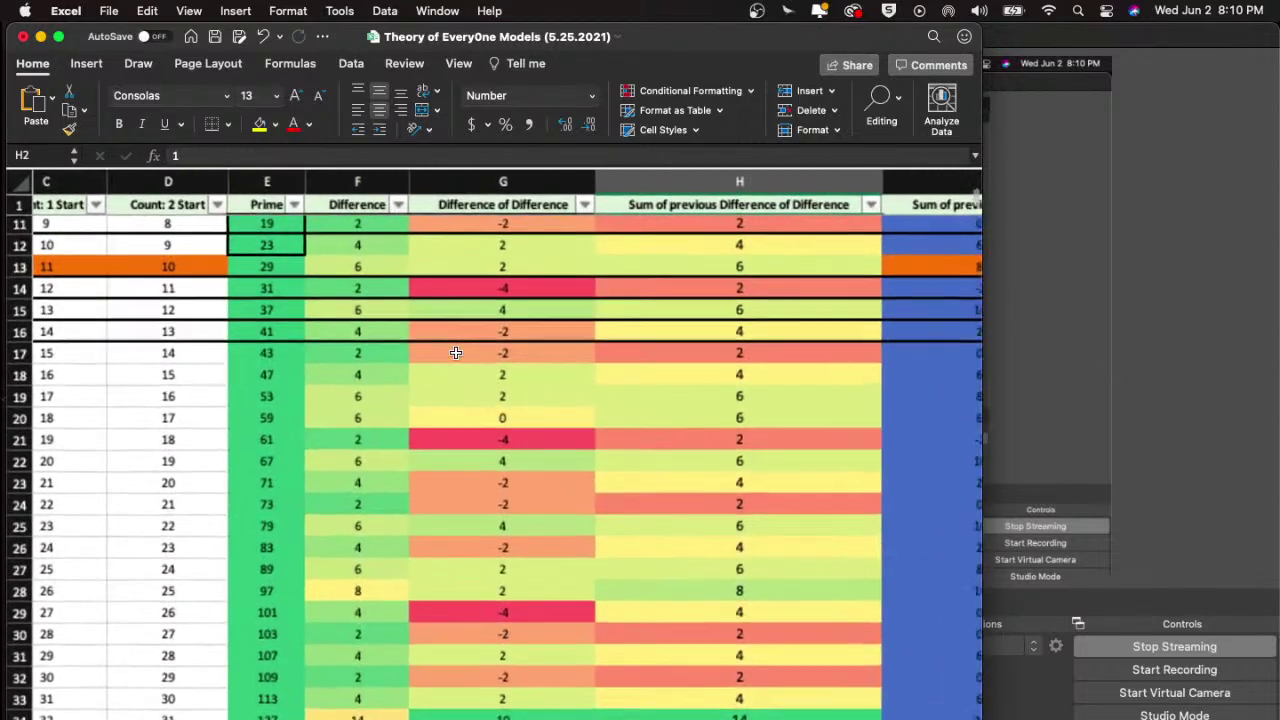
{"action": "scroll", "coordinate": [455, 353], "scroll_direction": "up", "scroll_amount": 4}
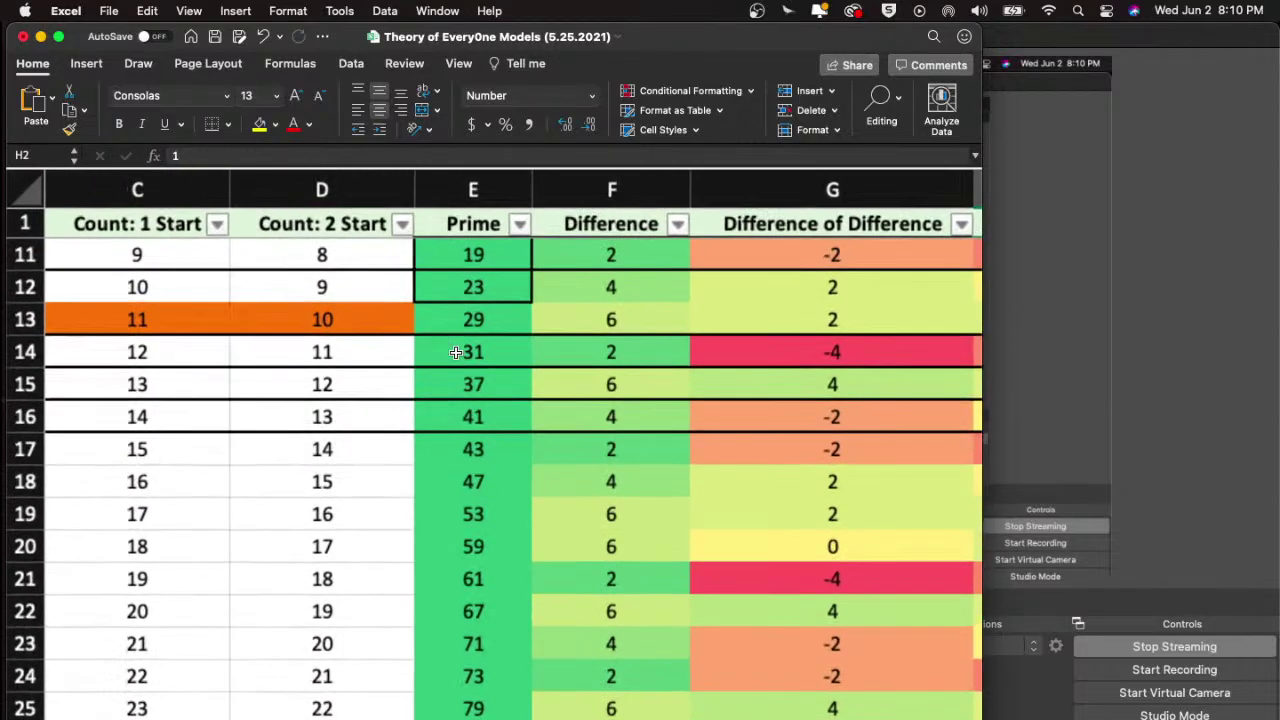
{"action": "scroll", "coordinate": [455, 353], "scroll_direction": "down", "scroll_amount": 6}
{"action": "scroll", "coordinate": [457, 353], "scroll_direction": "up", "scroll_amount": 2}
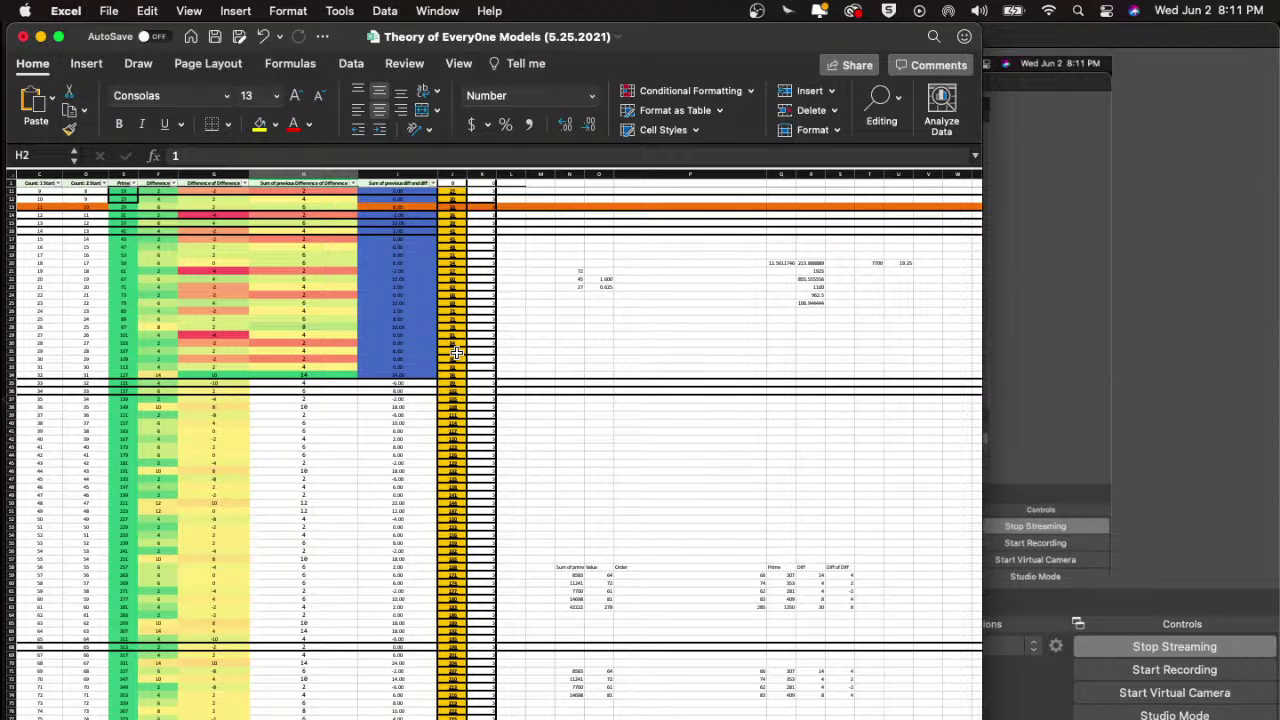
{"action": "scroll", "coordinate": [455, 353], "scroll_direction": "down", "scroll_amount": 15}
{"action": "scroll", "coordinate": [456, 353], "scroll_direction": "up", "scroll_amount": 10}
{"action": "scroll", "coordinate": [456, 363], "scroll_direction": "up", "scroll_amount": 8}
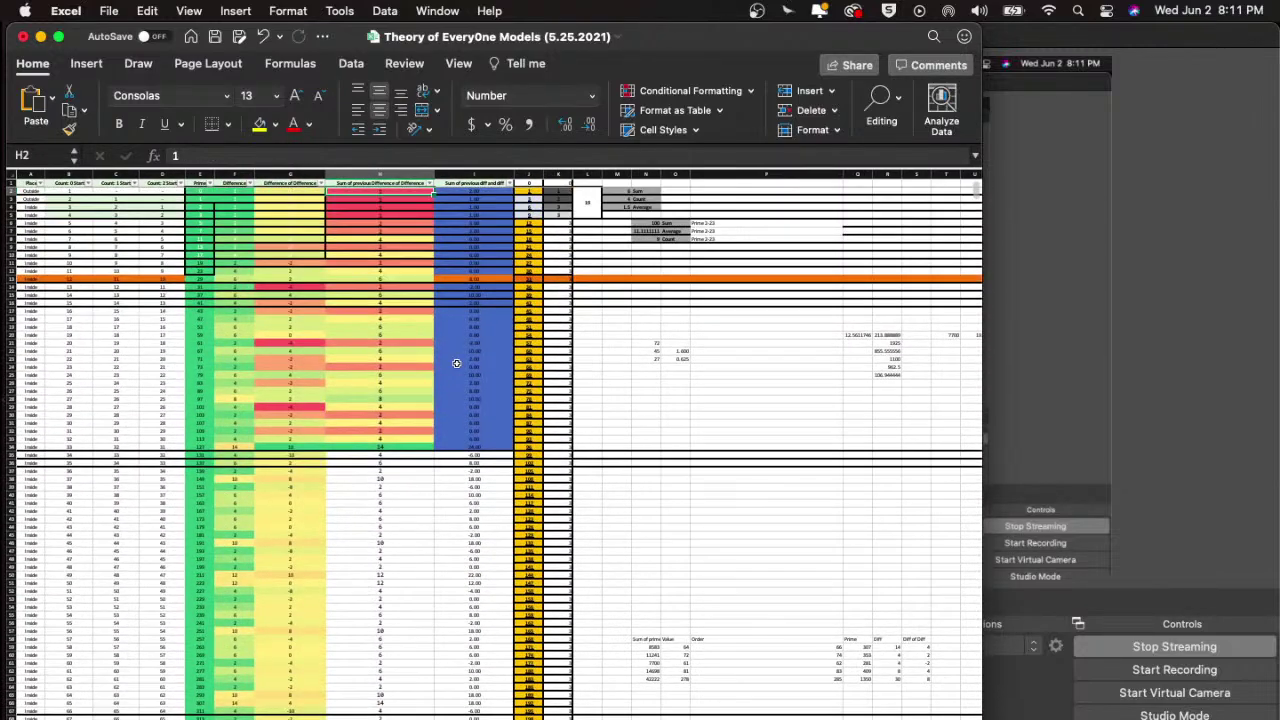
- Jump to the last entry of the Count: 2 Start column, then select the last prime in cell E9595
{"action": "left_click", "coordinate": [169, 619]}
{"action": "key", "text": "super+Down"}
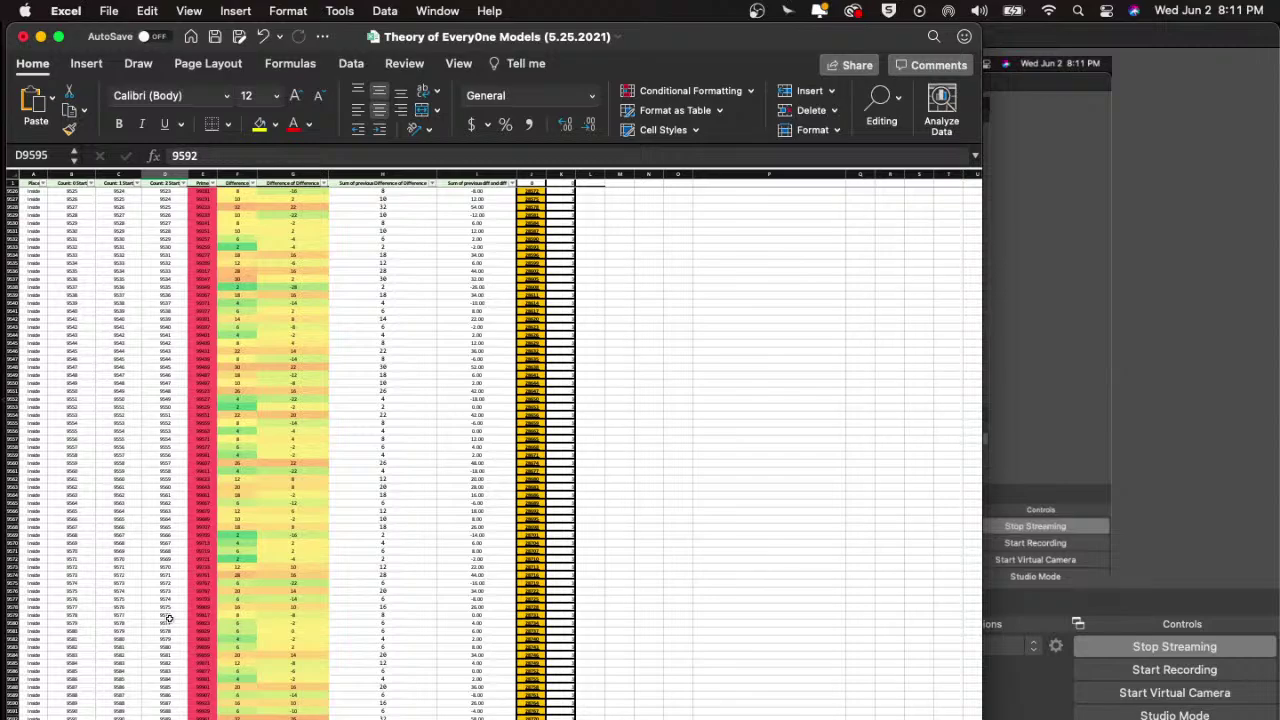
{"action": "scroll", "coordinate": [169, 619], "scroll_direction": "up", "scroll_amount": 5}
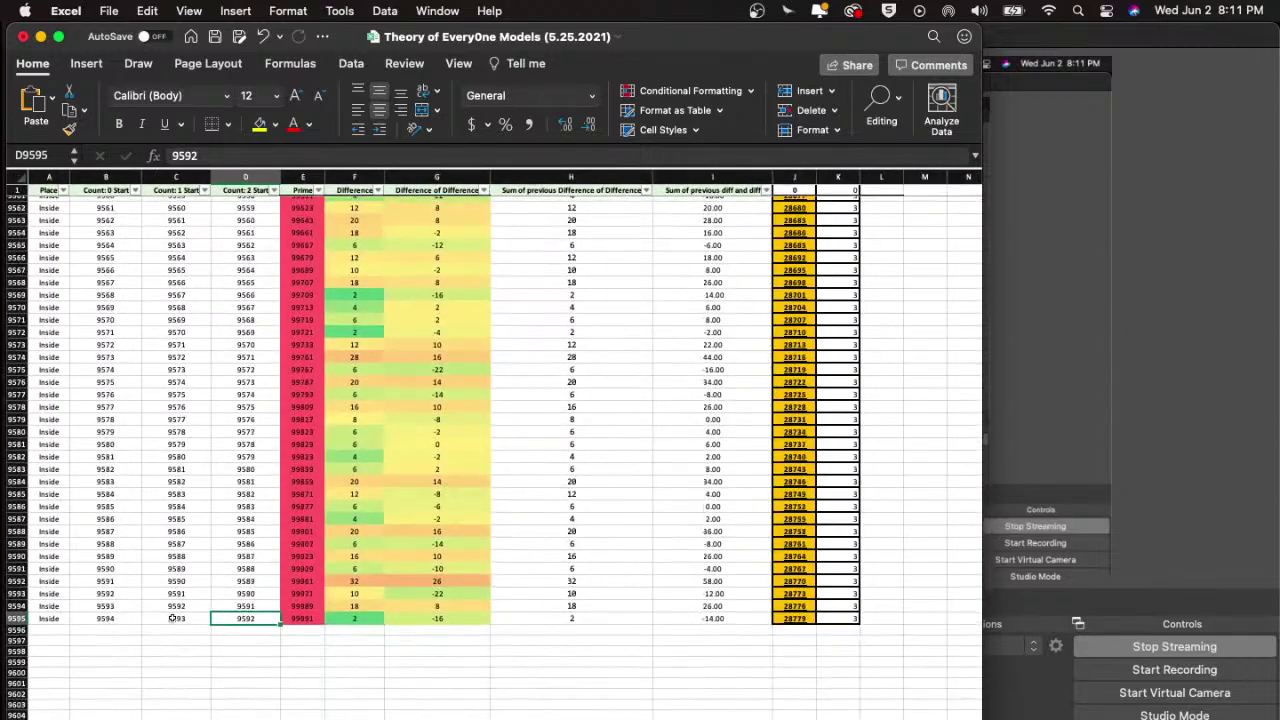
{"action": "scroll", "coordinate": [172, 619], "scroll_direction": "down", "scroll_amount": 3}
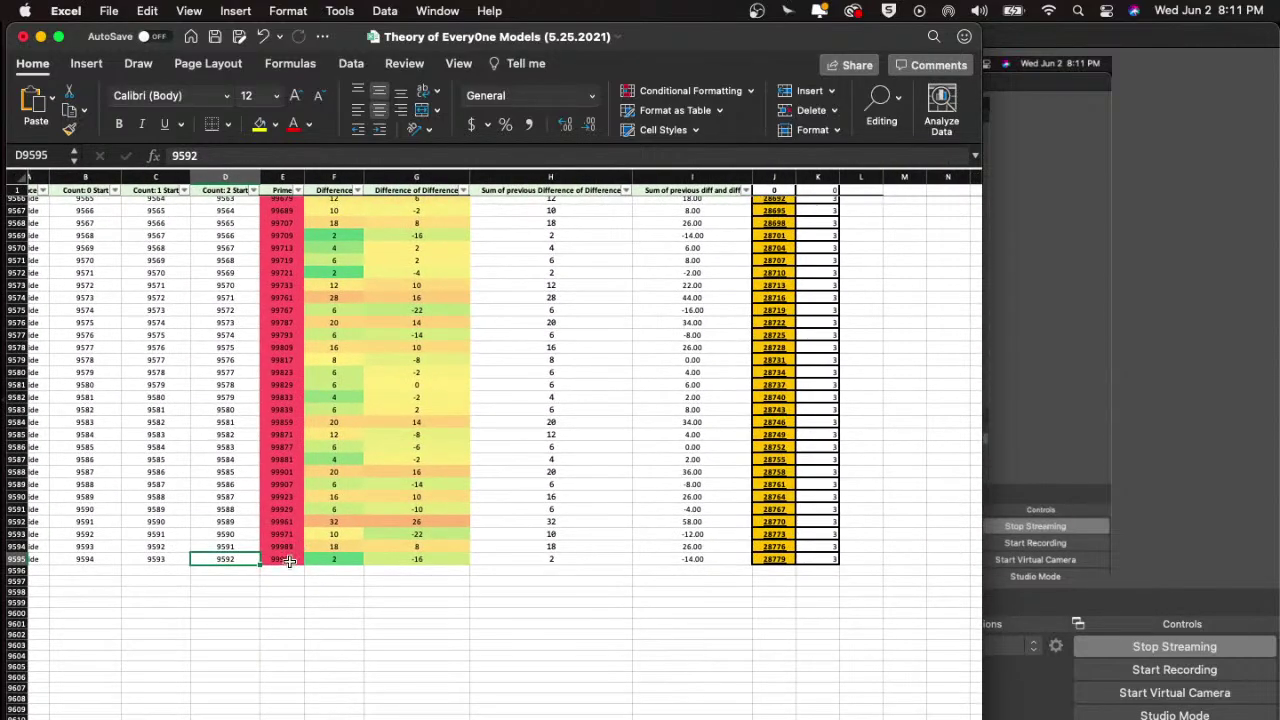
{"action": "left_click", "coordinate": [285, 558]}
{"action": "scroll", "coordinate": [278, 562], "scroll_direction": "up", "scroll_amount": 5}
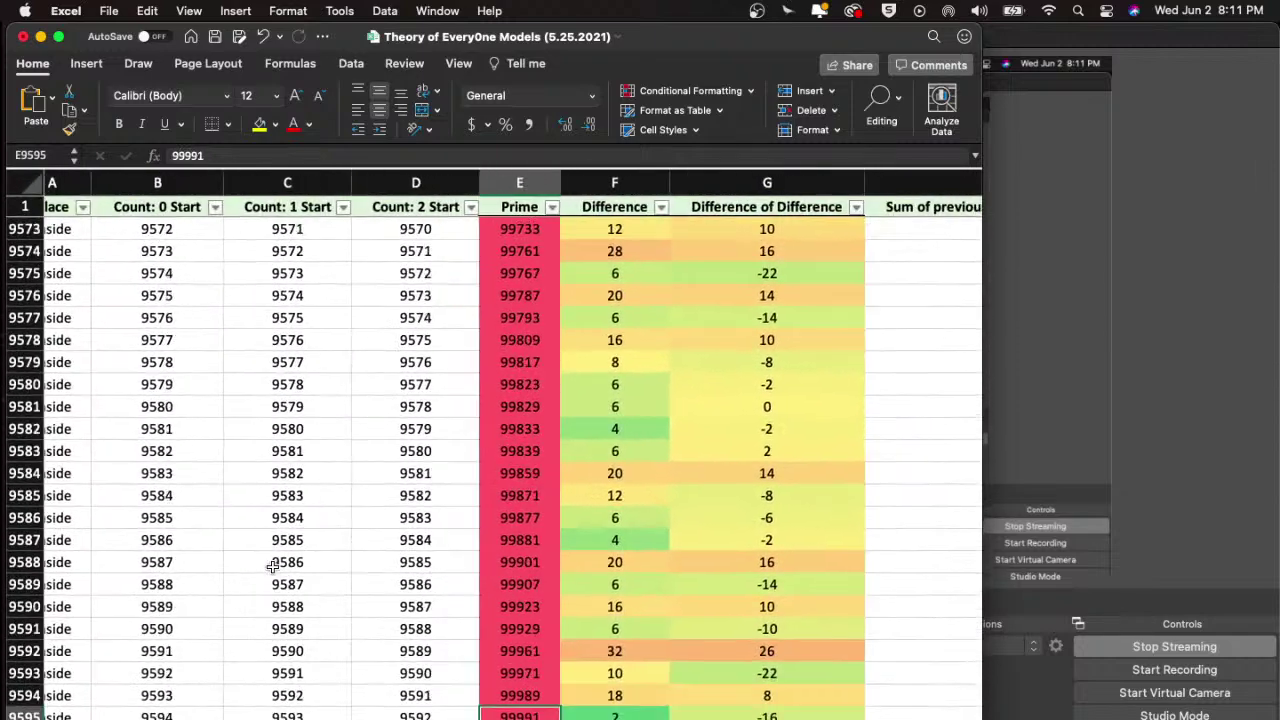
{"action": "scroll", "coordinate": [272, 567], "scroll_direction": "down", "scroll_amount": 3}
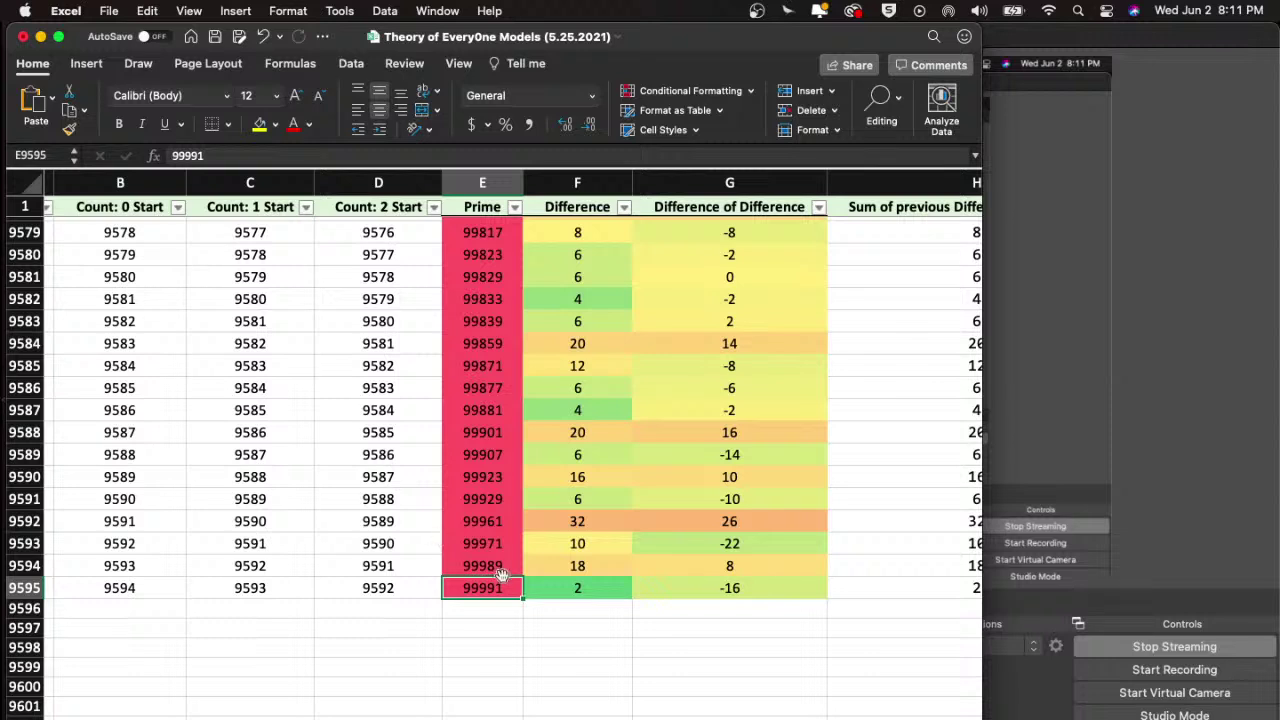
- Go through the last row's count, prime and difference cells from C9595 to F9595, comparing F9595 with the difference above it
{"action": "left_click", "coordinate": [278, 588]}
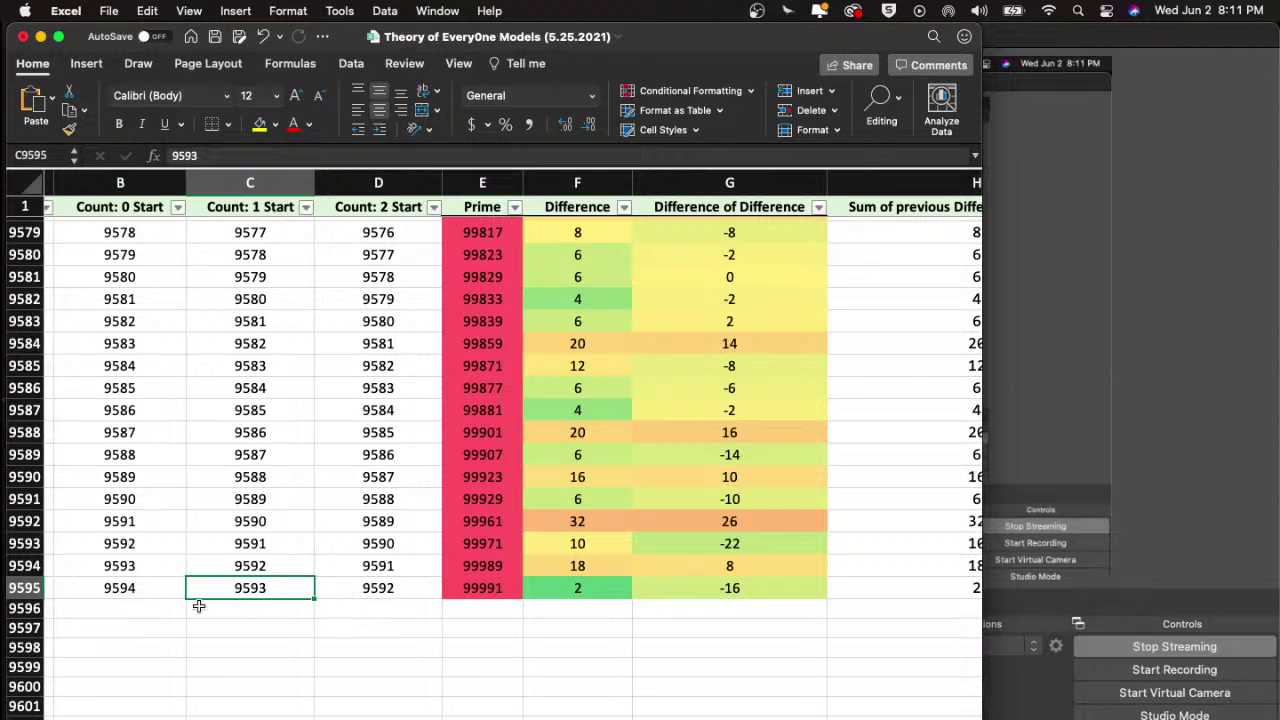
{"action": "key", "text": "Right"}
{"action": "key", "text": "Right"}
{"action": "key", "text": "Right"}
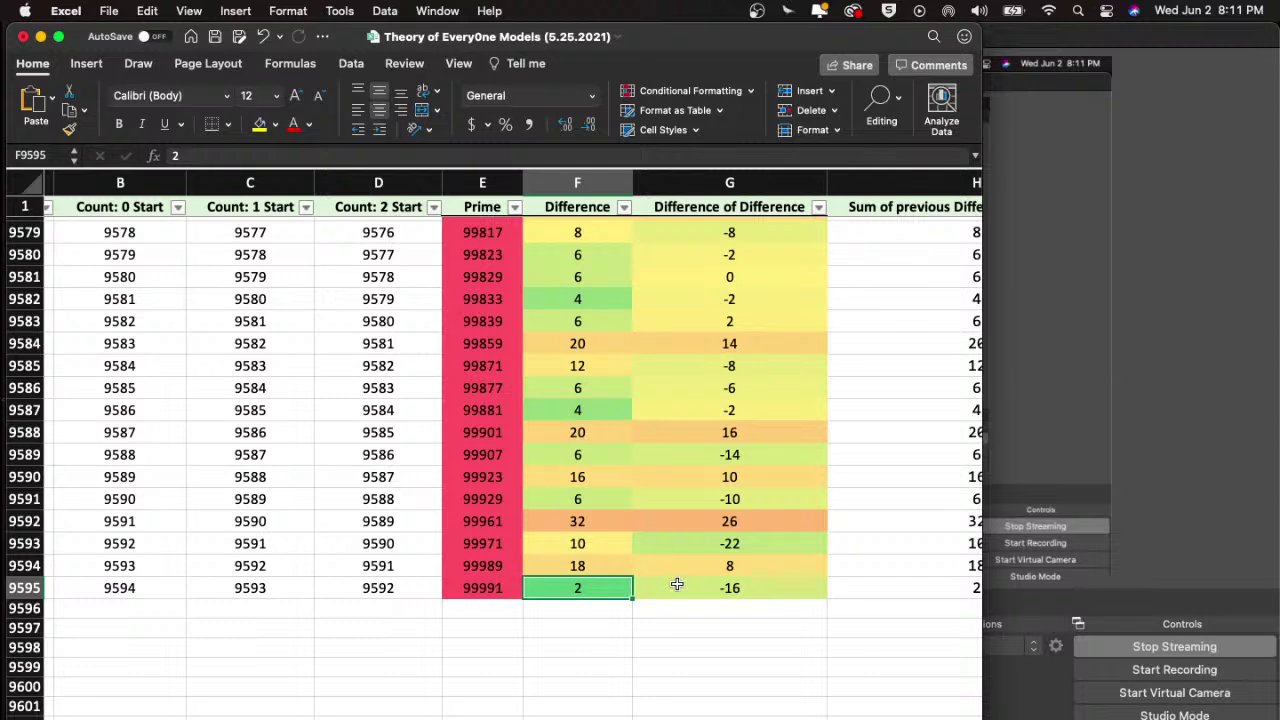
{"action": "left_click", "coordinate": [584, 566]}
{"action": "key", "text": "Down"}
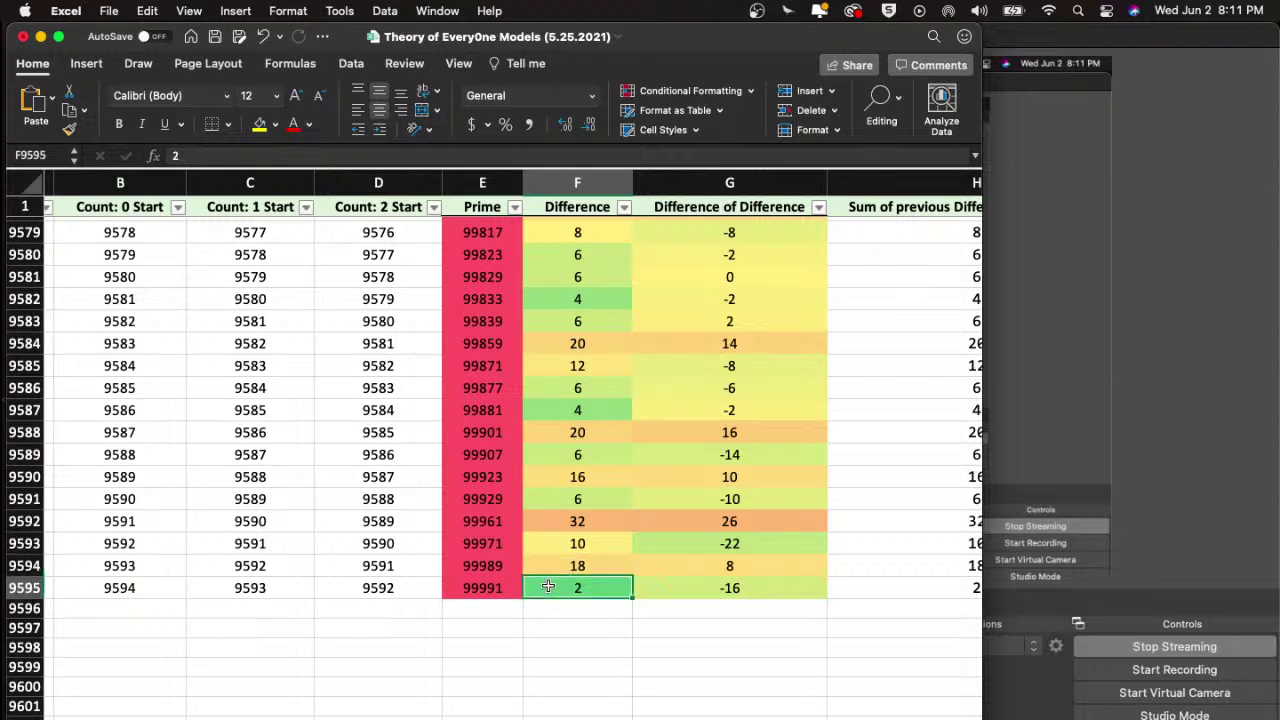
- Select the last Difference of Difference entry in cell G9595 without changing its value
{"action": "left_click", "coordinate": [740, 592]}
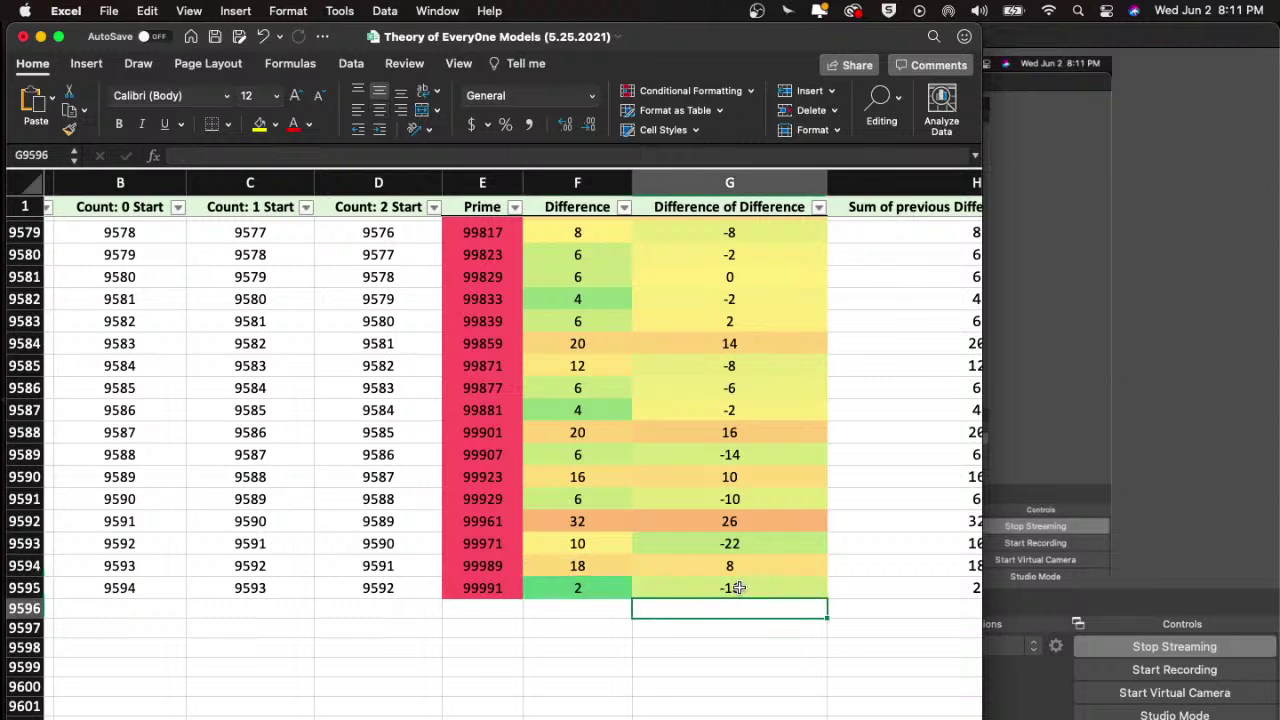
{"action": "double_click", "coordinate": [739, 587]}
{"action": "left_click", "coordinate": [748, 564]}
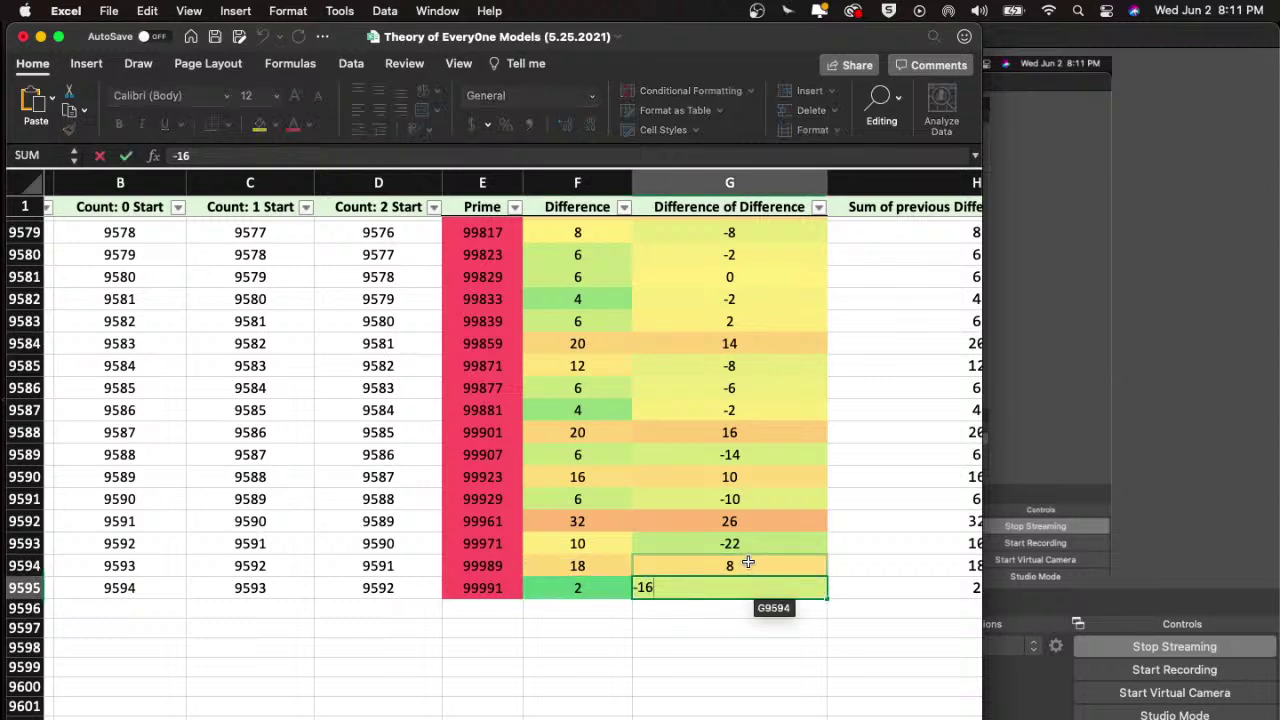
- Compare the Difference in cell F9571 with the Difference of Difference in cell G9571, and return to the end of the list
{"action": "scroll", "coordinate": [687, 442], "scroll_direction": "up", "scroll_amount": 5}
{"action": "scroll", "coordinate": [687, 442], "scroll_direction": "right", "scroll_amount": 2}
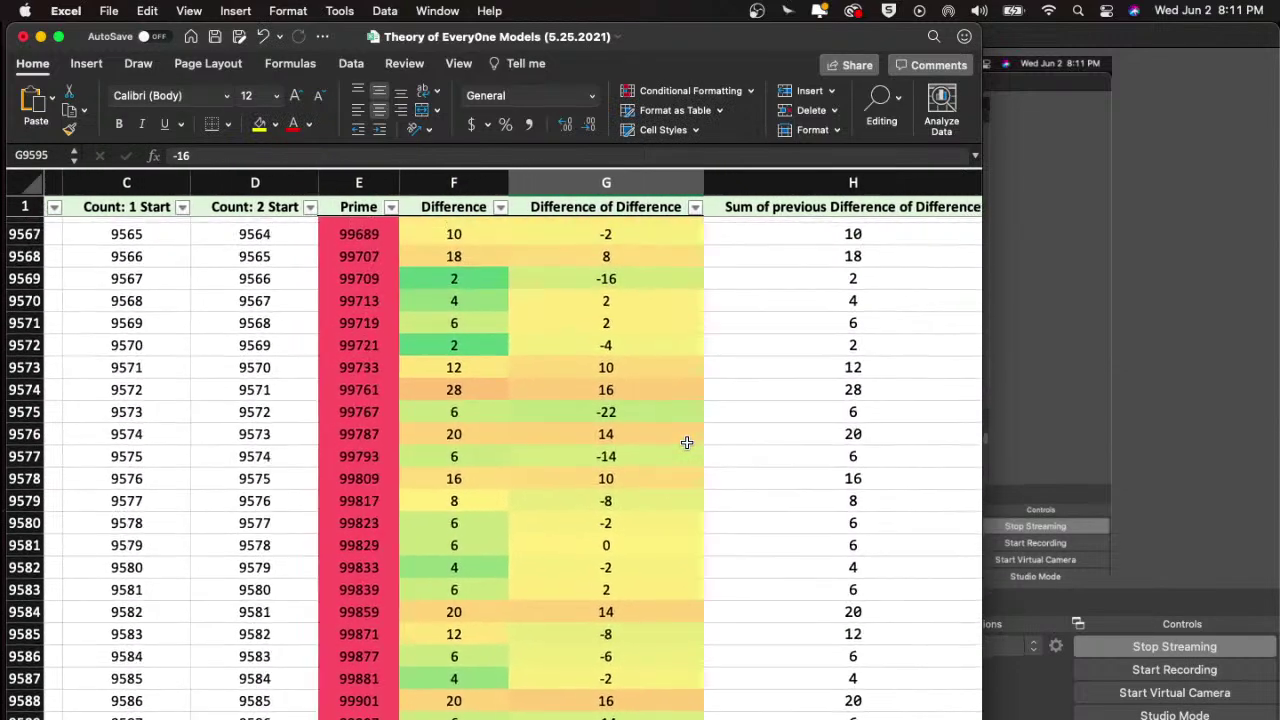
{"action": "scroll", "coordinate": [687, 442], "scroll_direction": "up", "scroll_amount": 1}
{"action": "scroll", "coordinate": [687, 442], "scroll_direction": "right", "scroll_amount": 1}
{"action": "left_click", "coordinate": [461, 366]}
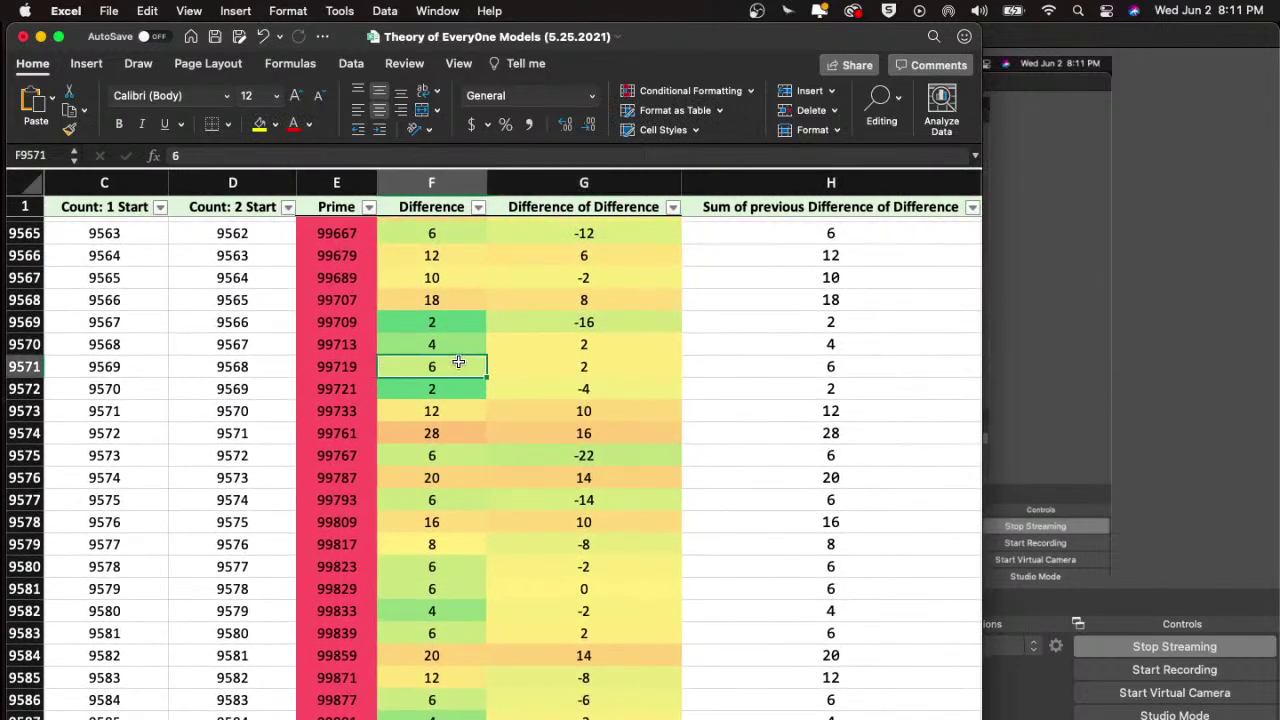
{"action": "left_click", "coordinate": [598, 368]}
{"action": "scroll", "coordinate": [421, 368], "scroll_direction": "down", "scroll_amount": 5}
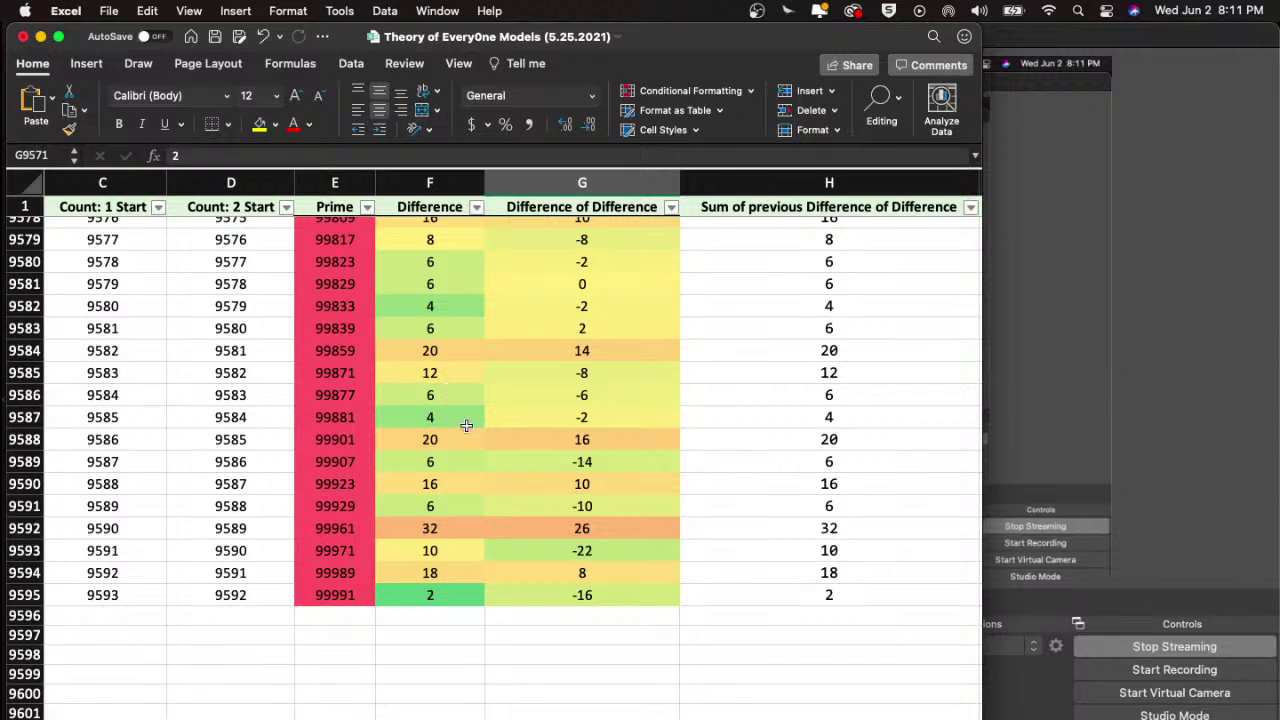
{"action": "scroll", "coordinate": [345, 510], "scroll_direction": "left", "scroll_amount": 1}
{"action": "scroll", "coordinate": [345, 510], "scroll_direction": "up", "scroll_amount": 1}
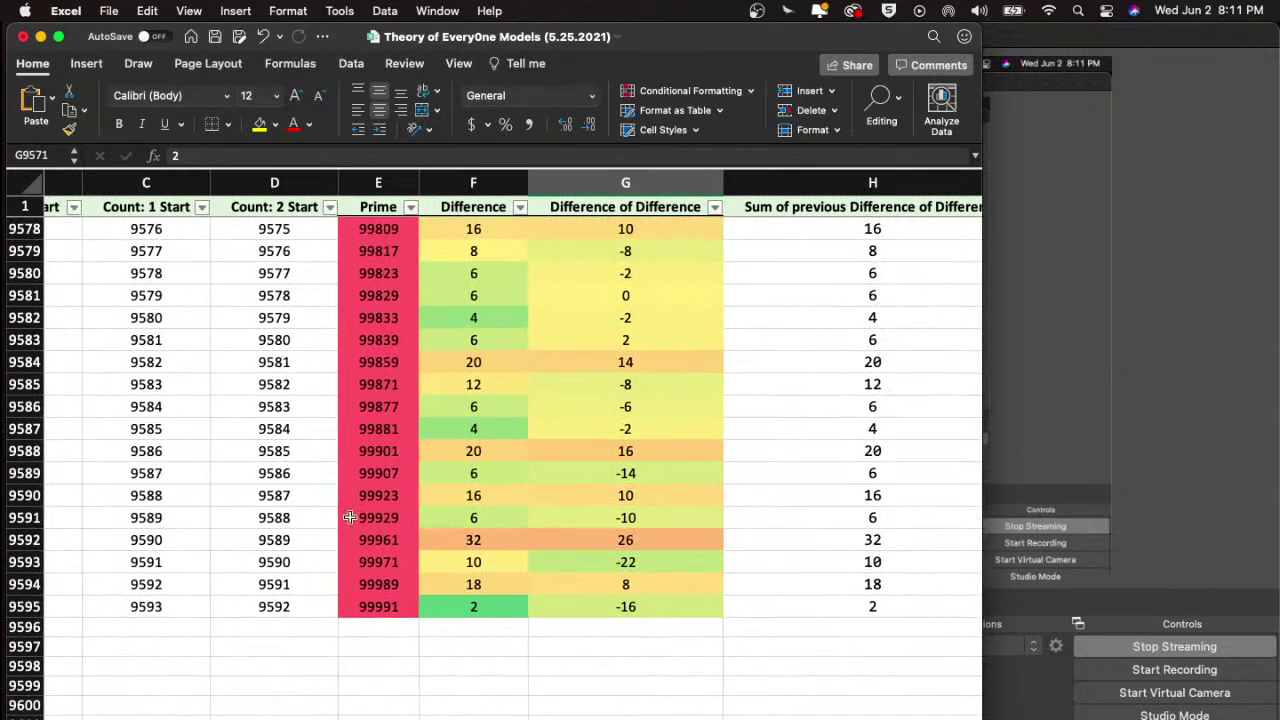
- Select the Difference of Difference column from cell G9595 up to its header
{"action": "left_click", "coordinate": [613, 606]}
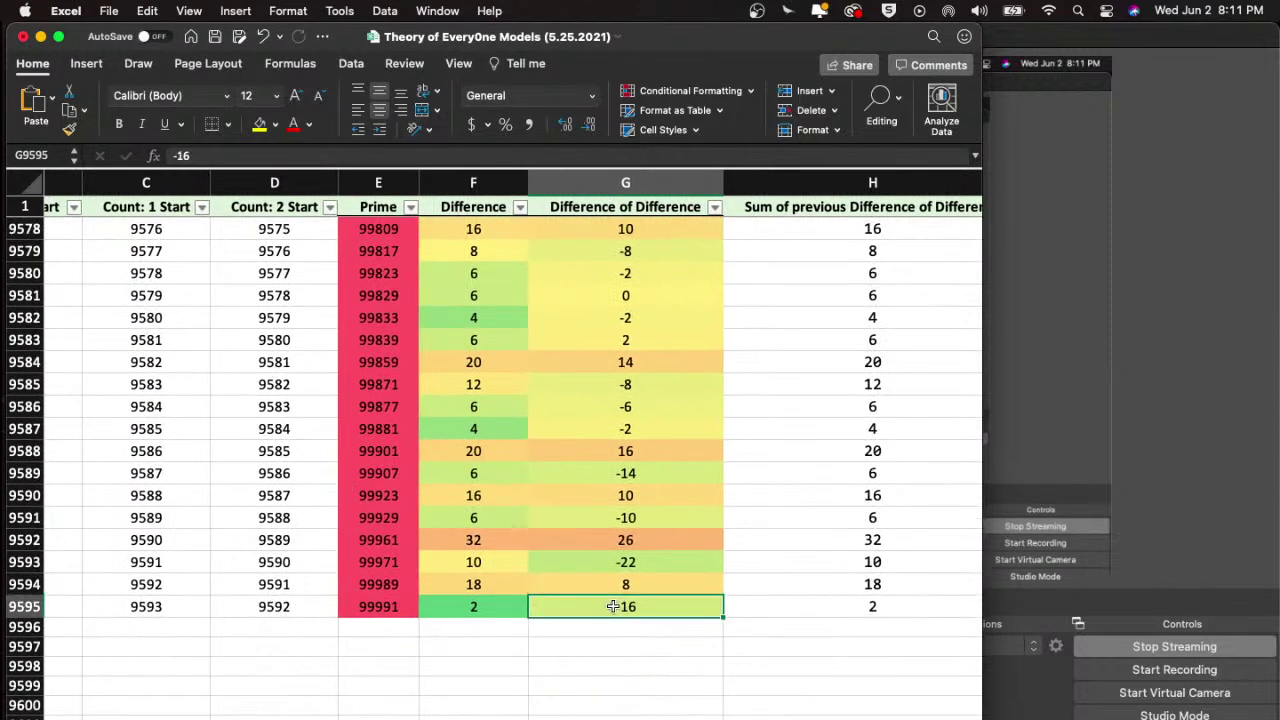
{"action": "key", "text": "ctrl+shift+Up"}
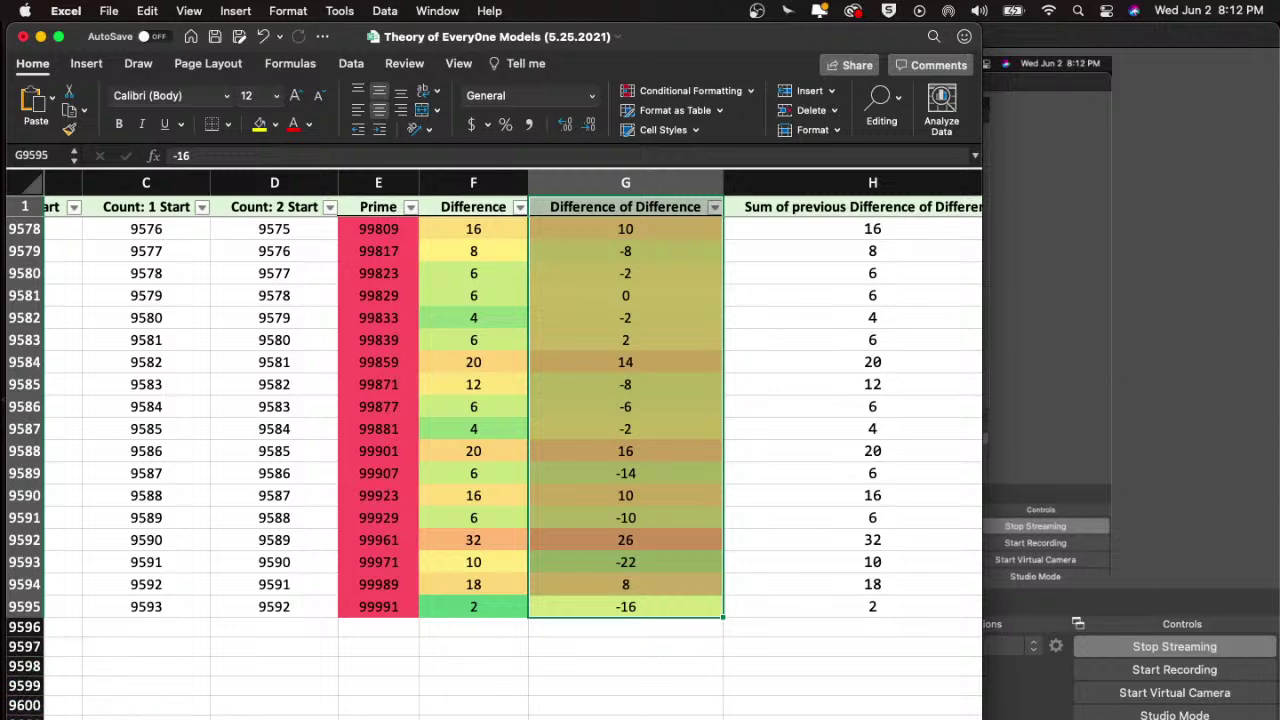
{"action": "left_click_drag", "start_coordinate": [57, 713], "coordinate": [52, 656]}
- Switch to the YouTube Studio live-stream window and back to the Excel workbook to read the selected column's sum
{"action": "key", "text": "ctrl+Up"}
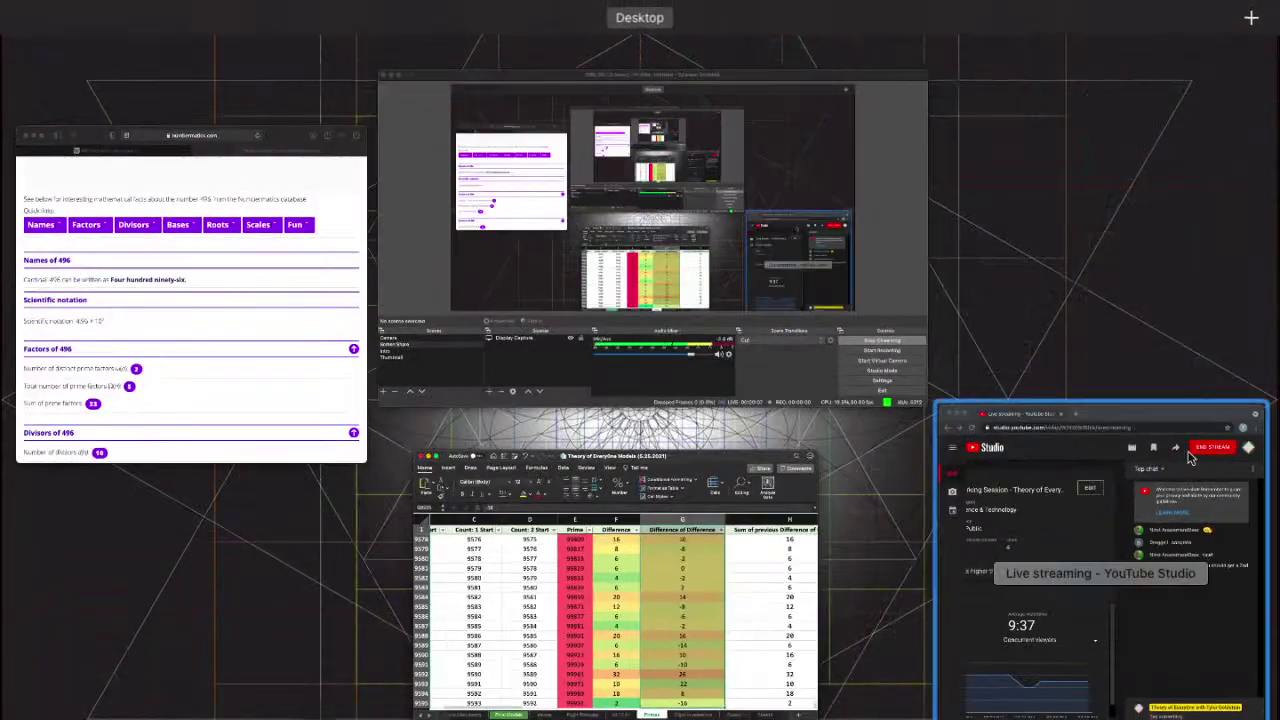
{"action": "left_click", "coordinate": [1197, 560]}
{"action": "key", "text": "ctrl+Up"}
{"action": "left_click", "coordinate": [746, 533]}
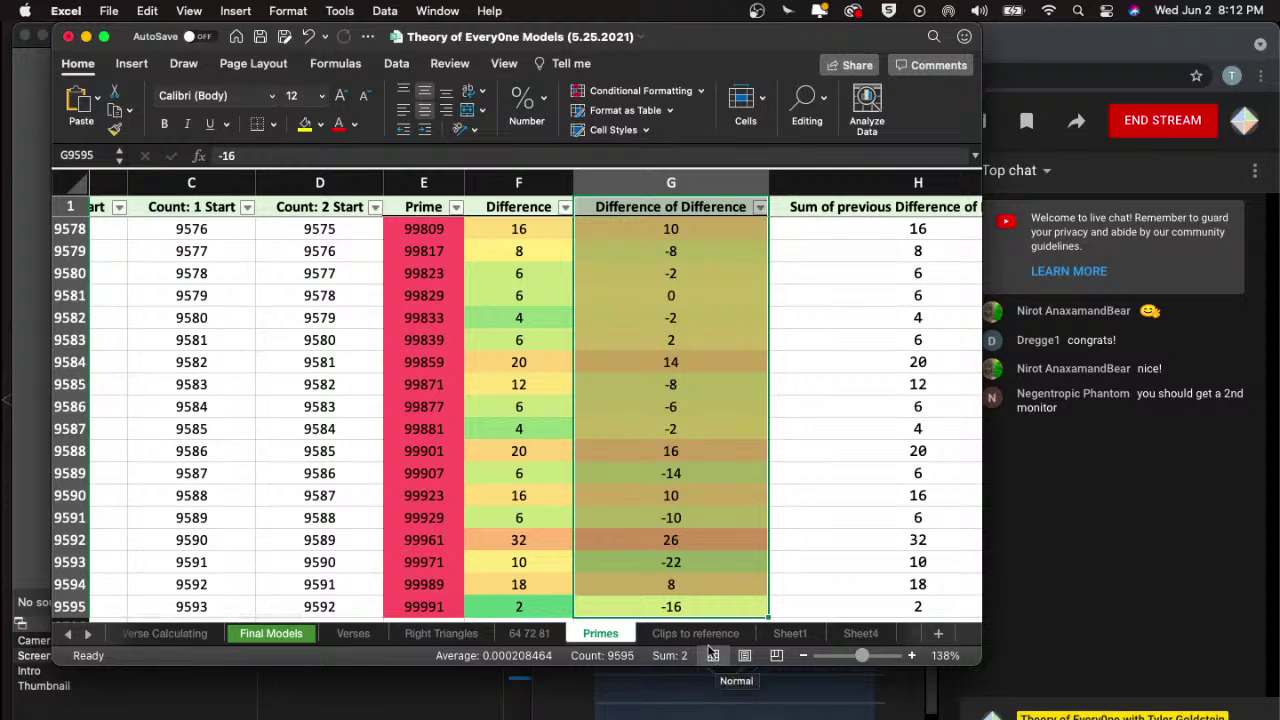
{"action": "scroll", "coordinate": [651, 423], "scroll_direction": "down", "scroll_amount": 2}
{"action": "scroll", "coordinate": [651, 423], "scroll_direction": "down", "scroll_amount": 1}
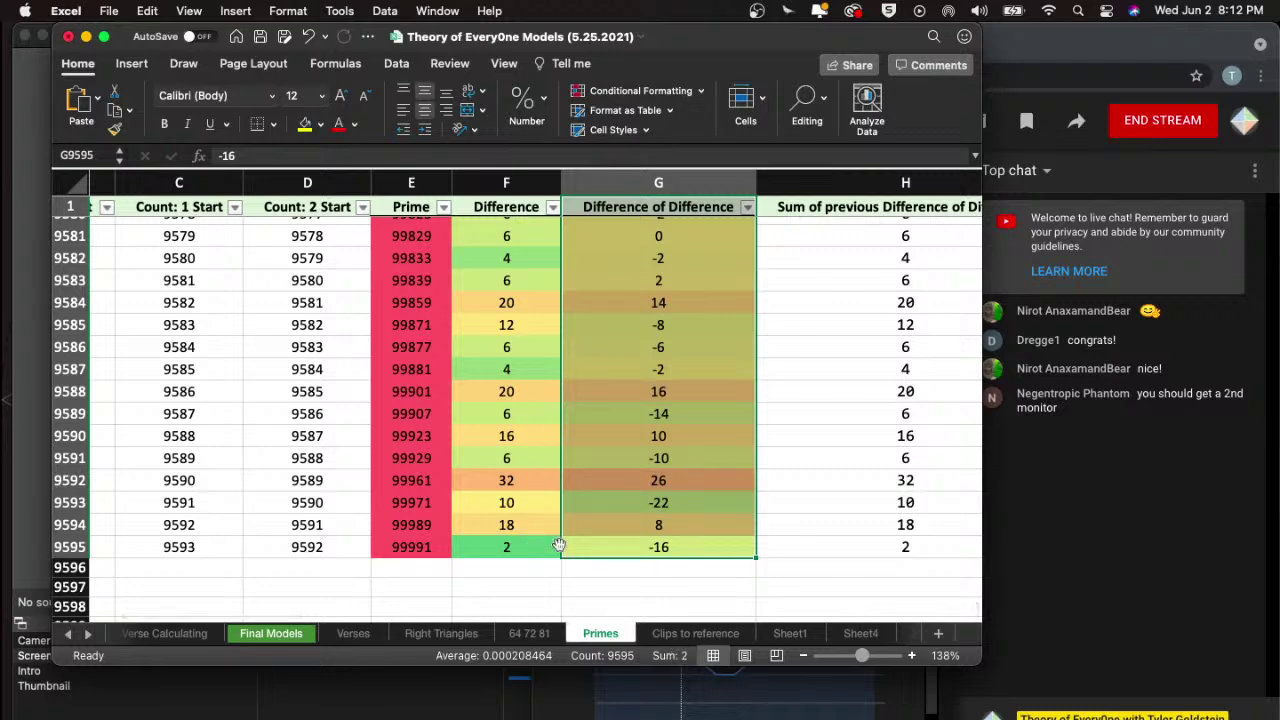
- Check the sums of the Difference column from F9595 up and the Difference of Difference column from G9595 up
{"action": "scroll", "coordinate": [558, 545], "scroll_direction": "up", "scroll_amount": 5}
{"action": "scroll", "coordinate": [558, 545], "scroll_direction": "down", "scroll_amount": 6}
{"action": "left_click", "coordinate": [553, 495]}
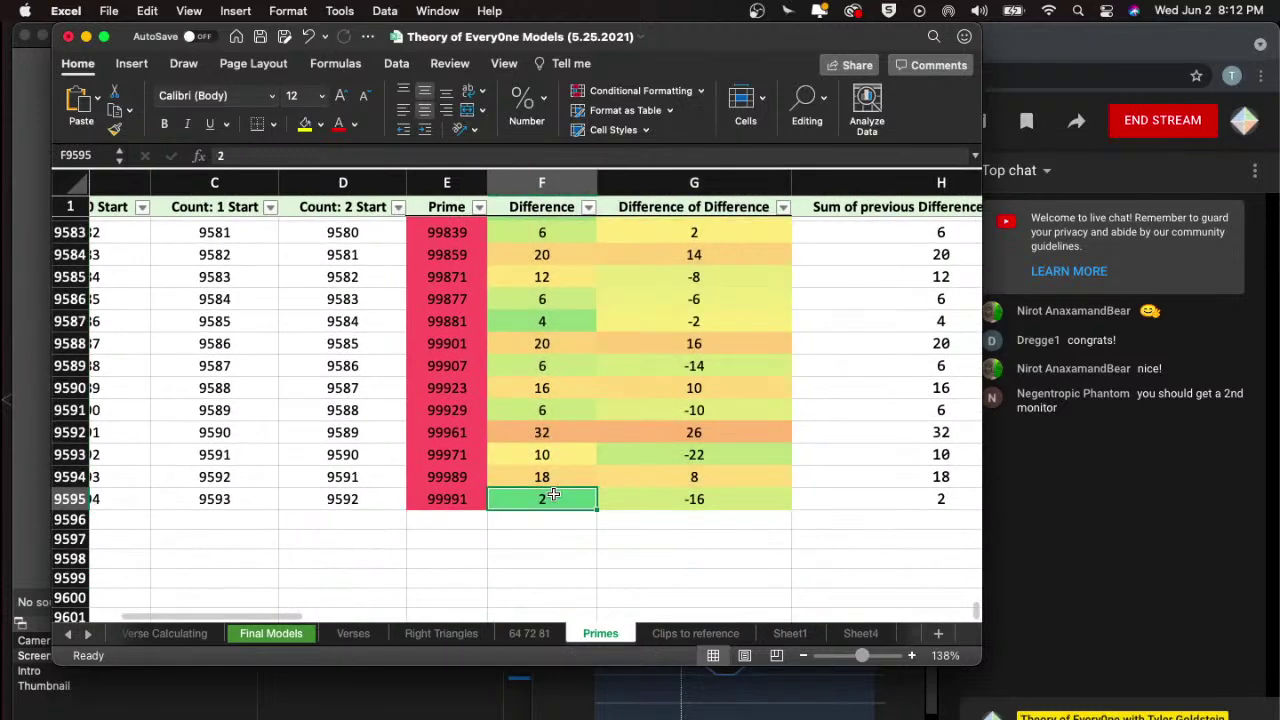
{"action": "key", "text": "super+shift+Up"}
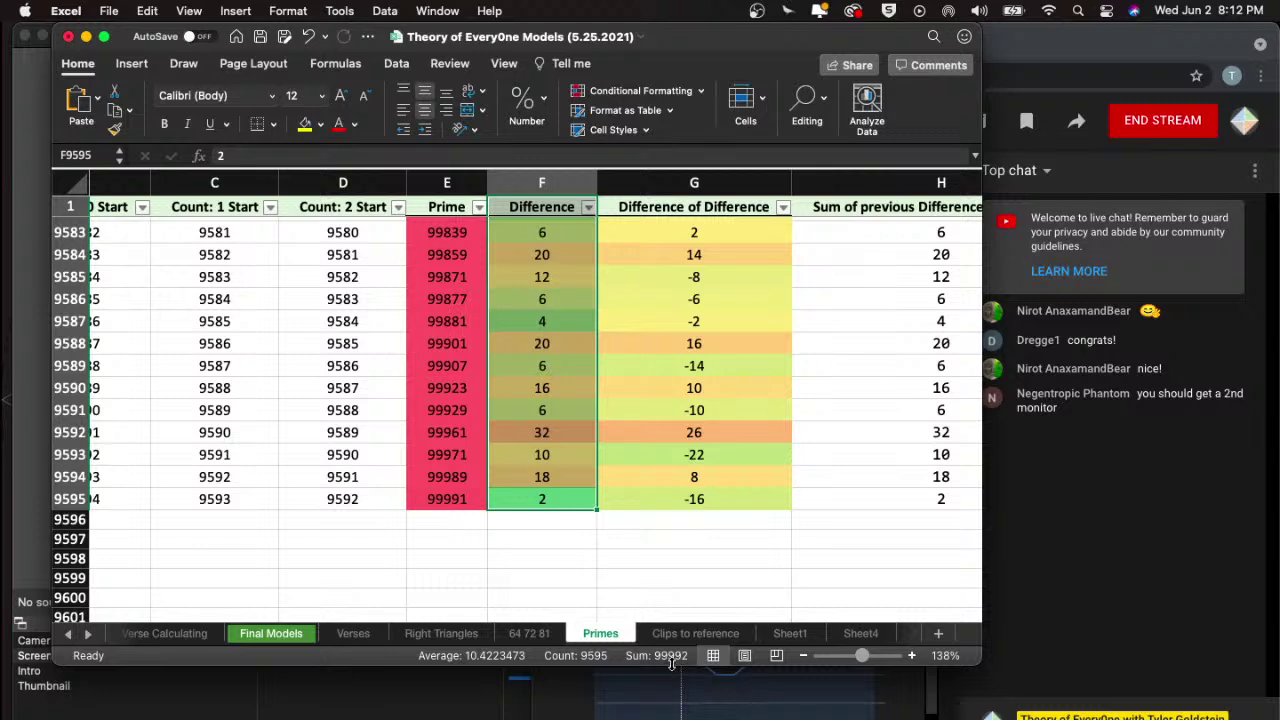
{"action": "left_click", "coordinate": [693, 493]}
{"action": "key", "text": "super+shift+Up"}
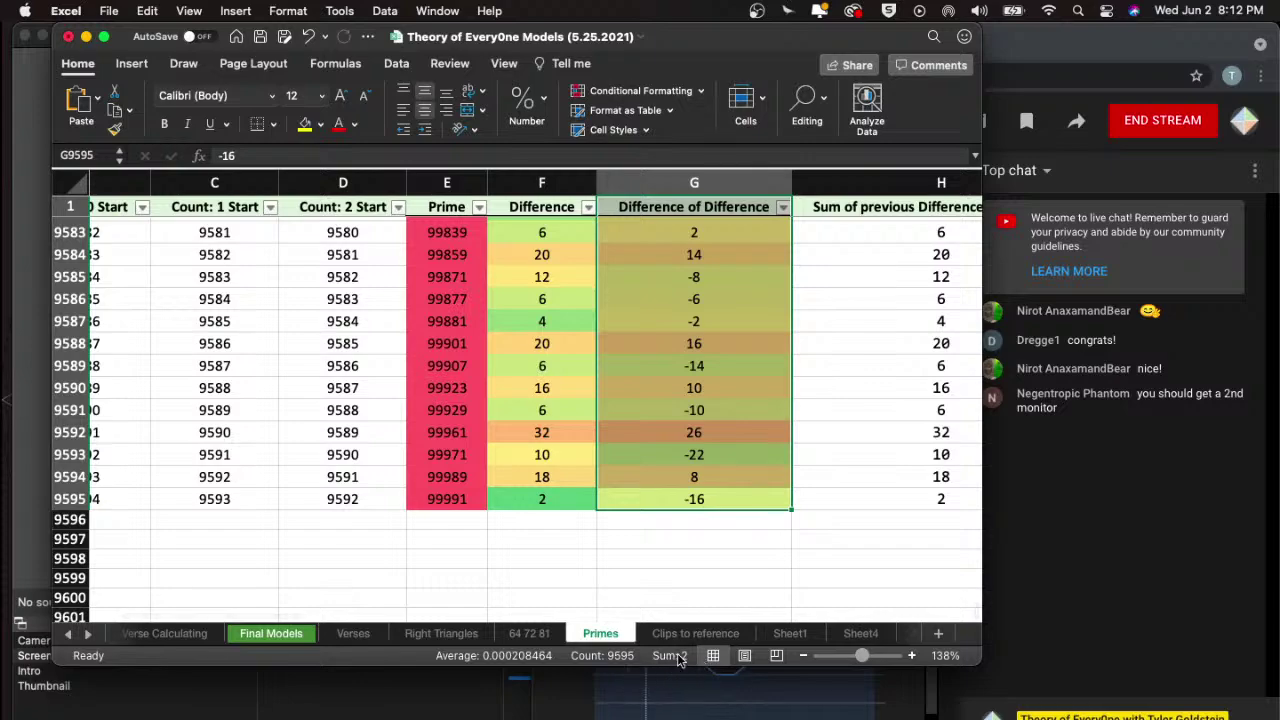
- Select the Difference of Difference column from cell G9445 up to its header to check its sum
{"action": "scroll", "coordinate": [717, 436], "scroll_direction": "up", "scroll_amount": 20}
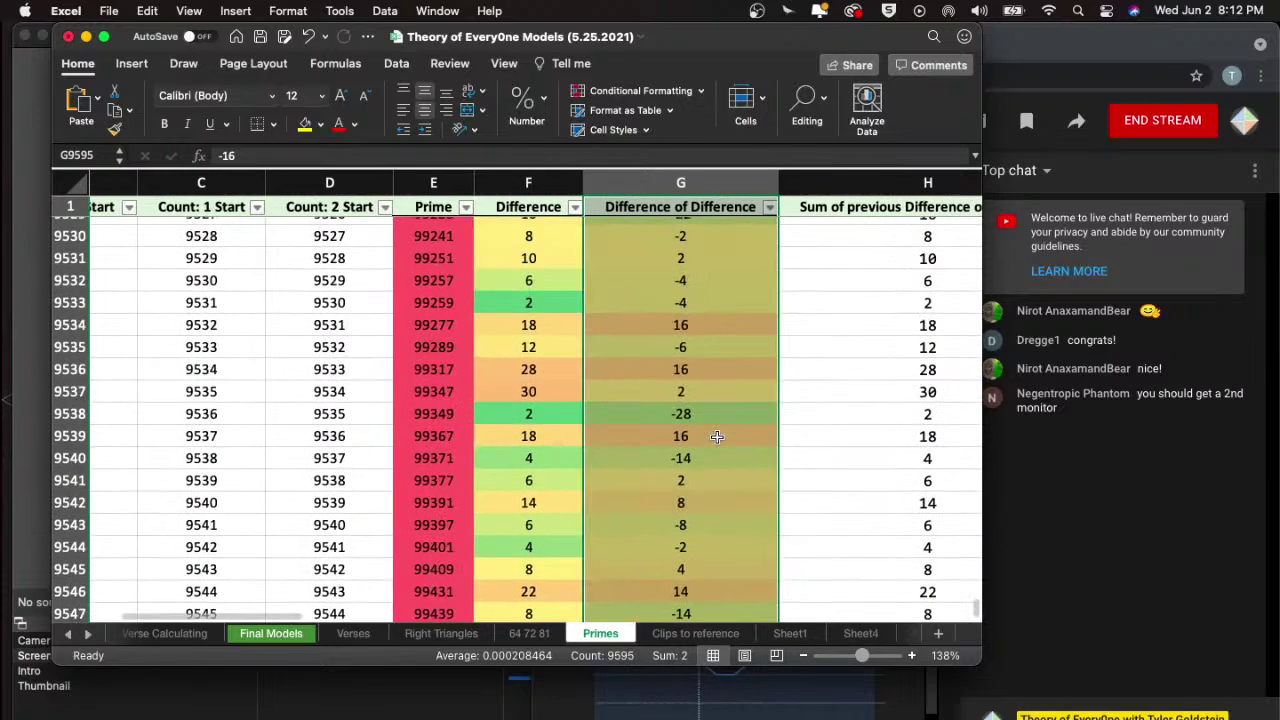
{"action": "scroll", "coordinate": [706, 410], "scroll_direction": "up", "scroll_amount": 2}
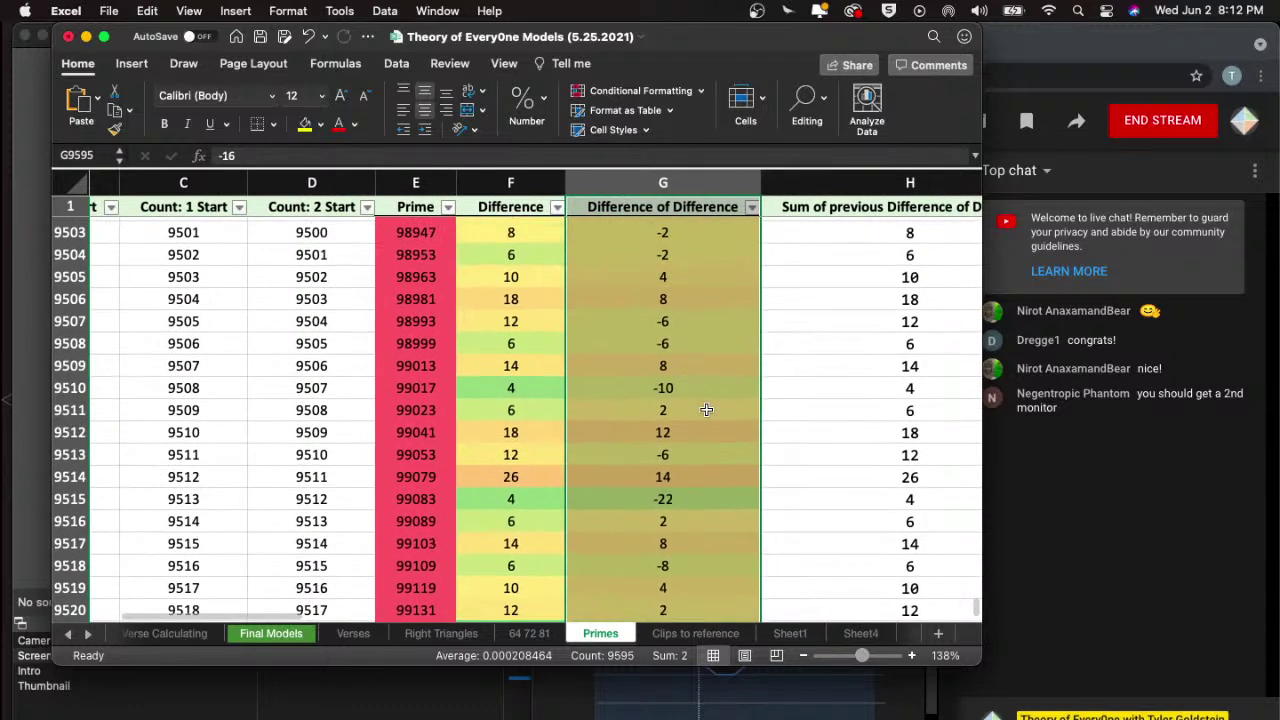
{"action": "scroll", "coordinate": [689, 274], "scroll_direction": "up", "scroll_amount": 2}
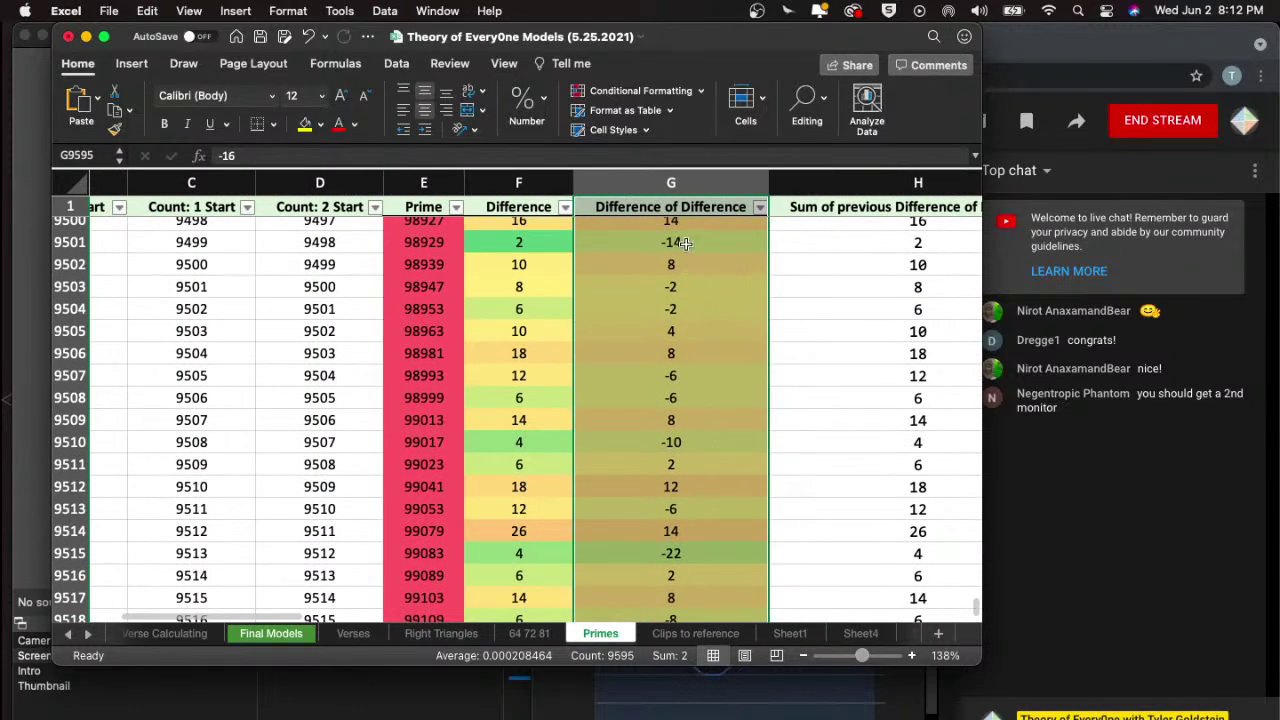
{"action": "scroll", "coordinate": [684, 242], "scroll_direction": "up", "scroll_amount": 1}
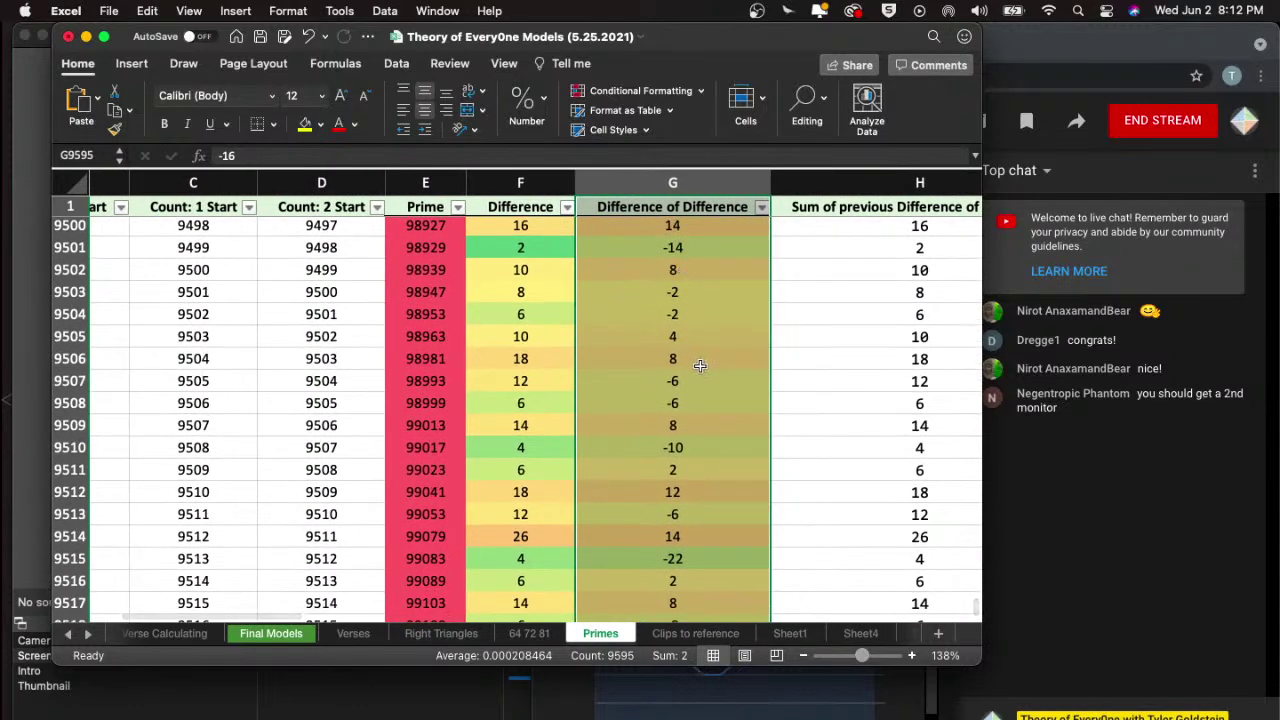
{"action": "scroll", "coordinate": [507, 373], "scroll_direction": "up", "scroll_amount": 20}
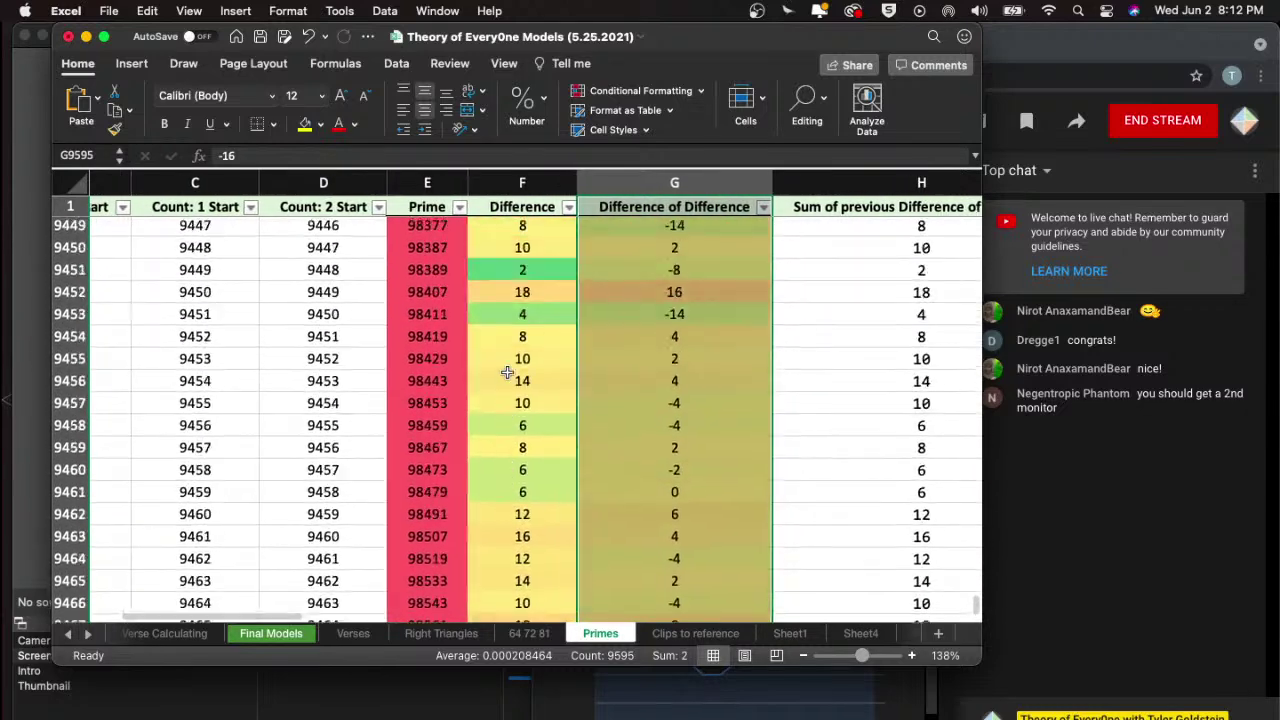
{"action": "left_click", "coordinate": [661, 299]}
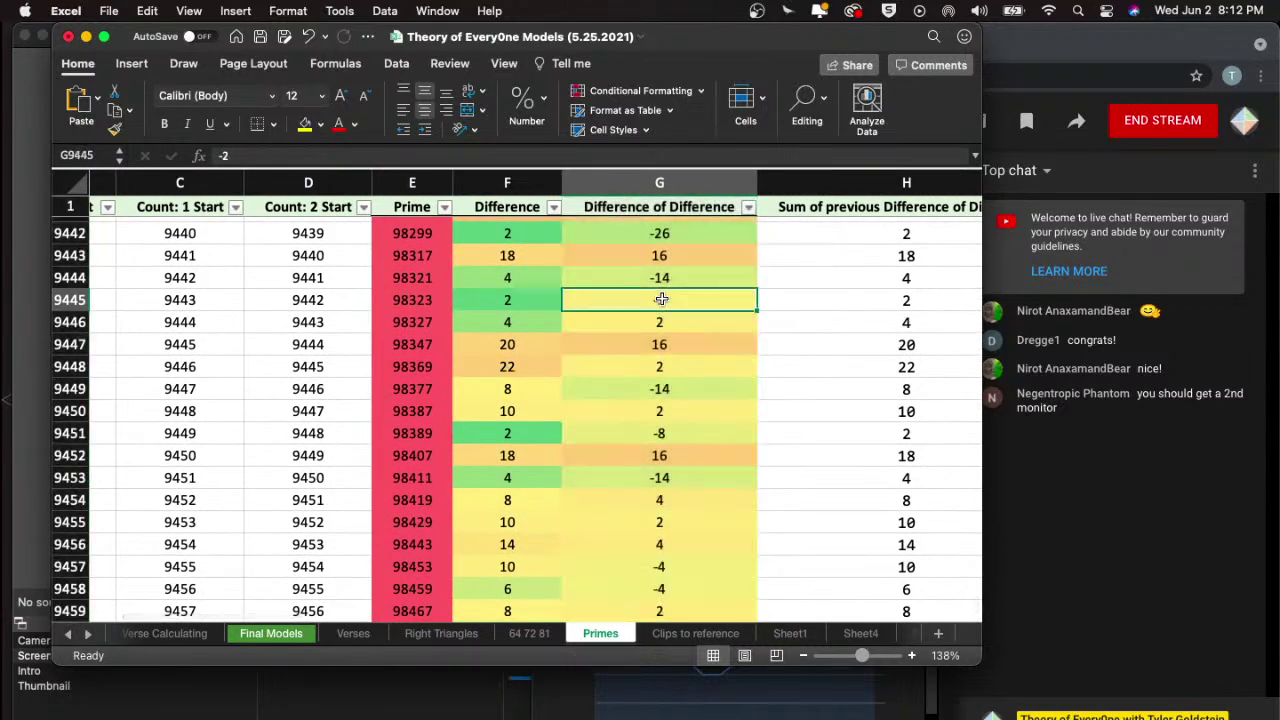
{"action": "key", "text": "super+shift+Up"}
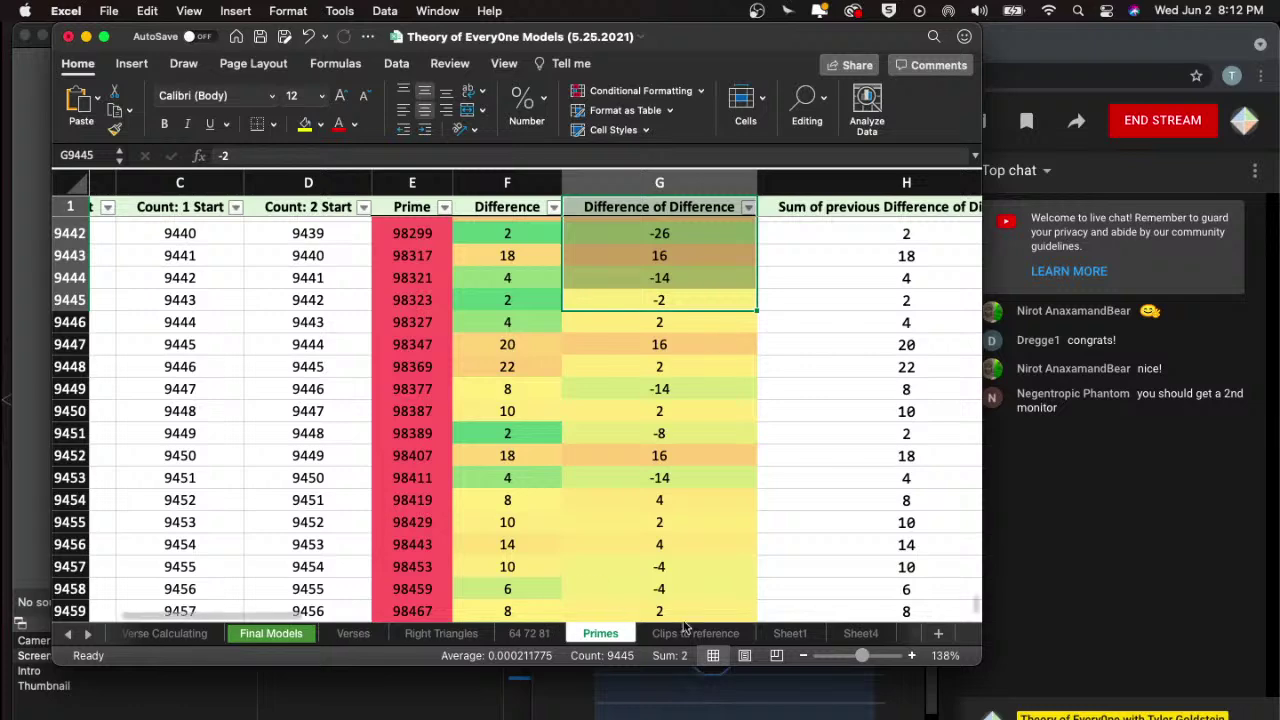
- Go to the first row of the Difference of Difference column and back to the last rows of the prime list
{"action": "scroll", "coordinate": [652, 340], "scroll_direction": "up", "scroll_amount": 15}
{"action": "left_click", "coordinate": [655, 324]}
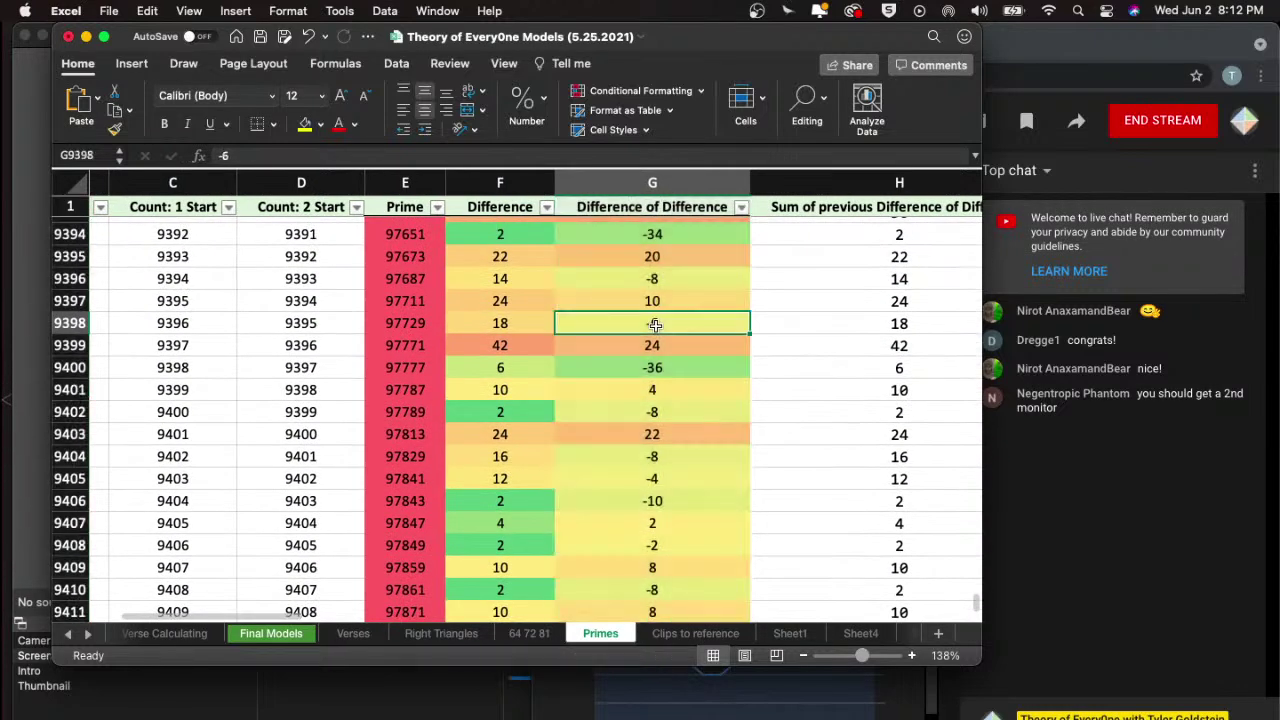
{"action": "key", "text": "super+Up"}
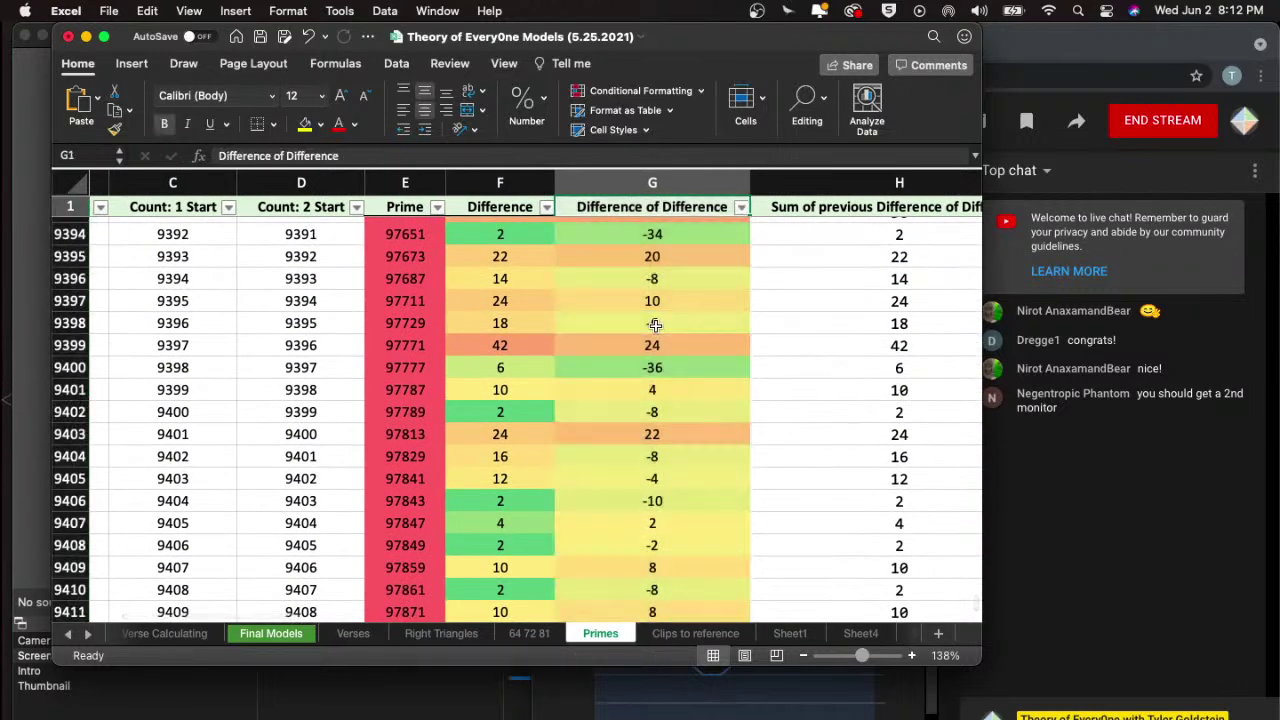
{"action": "key", "text": "Down"}
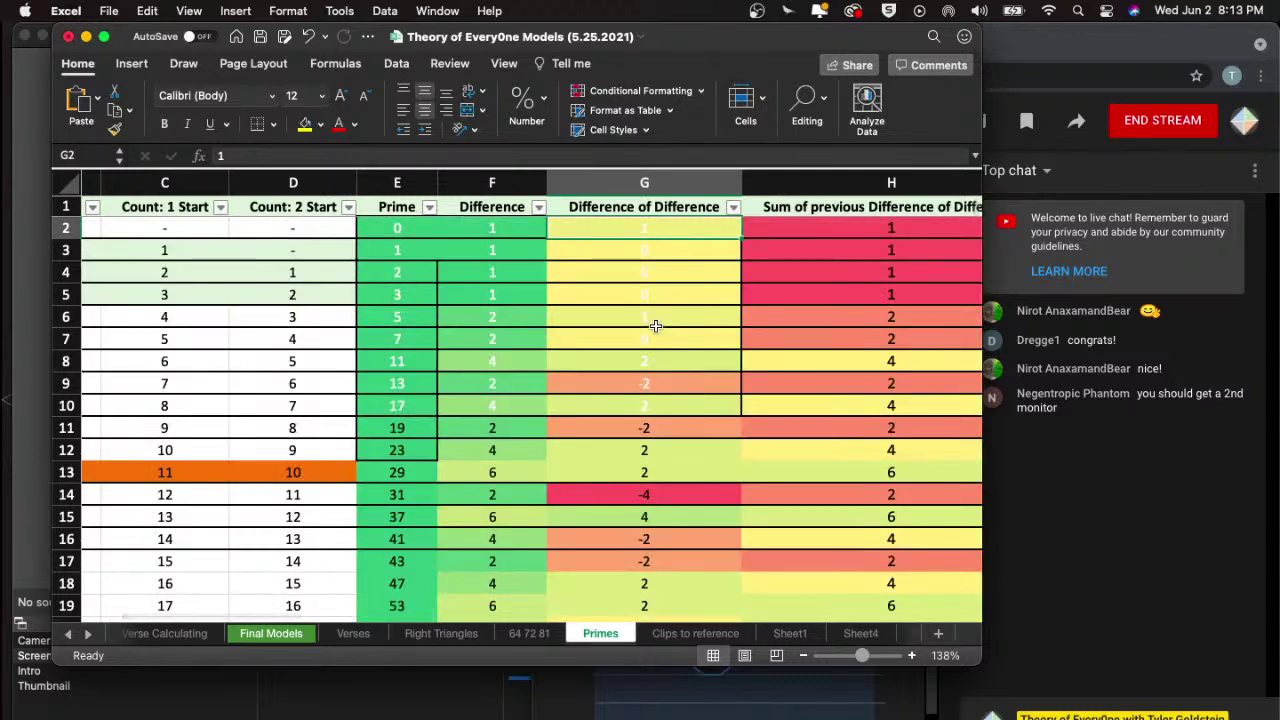
{"action": "key", "text": "super+Down"}
{"action": "scroll", "coordinate": [658, 327], "scroll_direction": "down", "scroll_amount": 5}
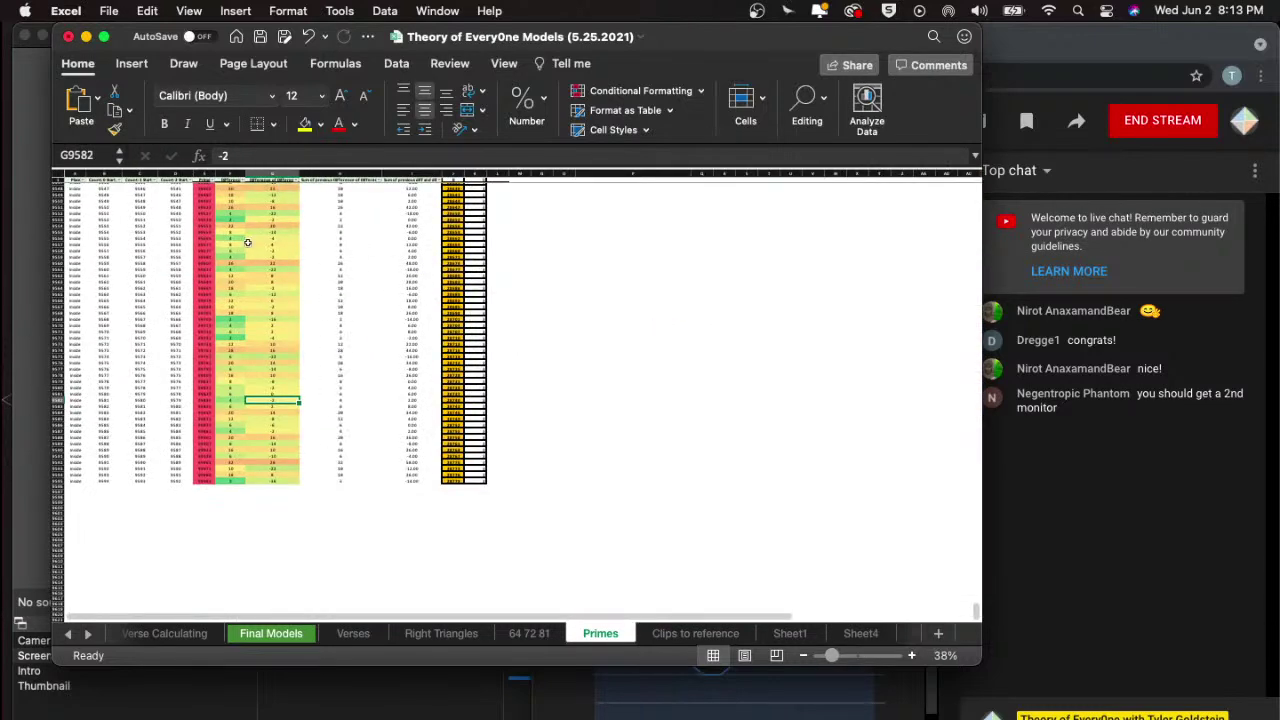
- Check the sums of the Difference of Difference column from G9550, G9523 and G9511 up to its header
{"action": "key", "text": "super+shift+Up"}
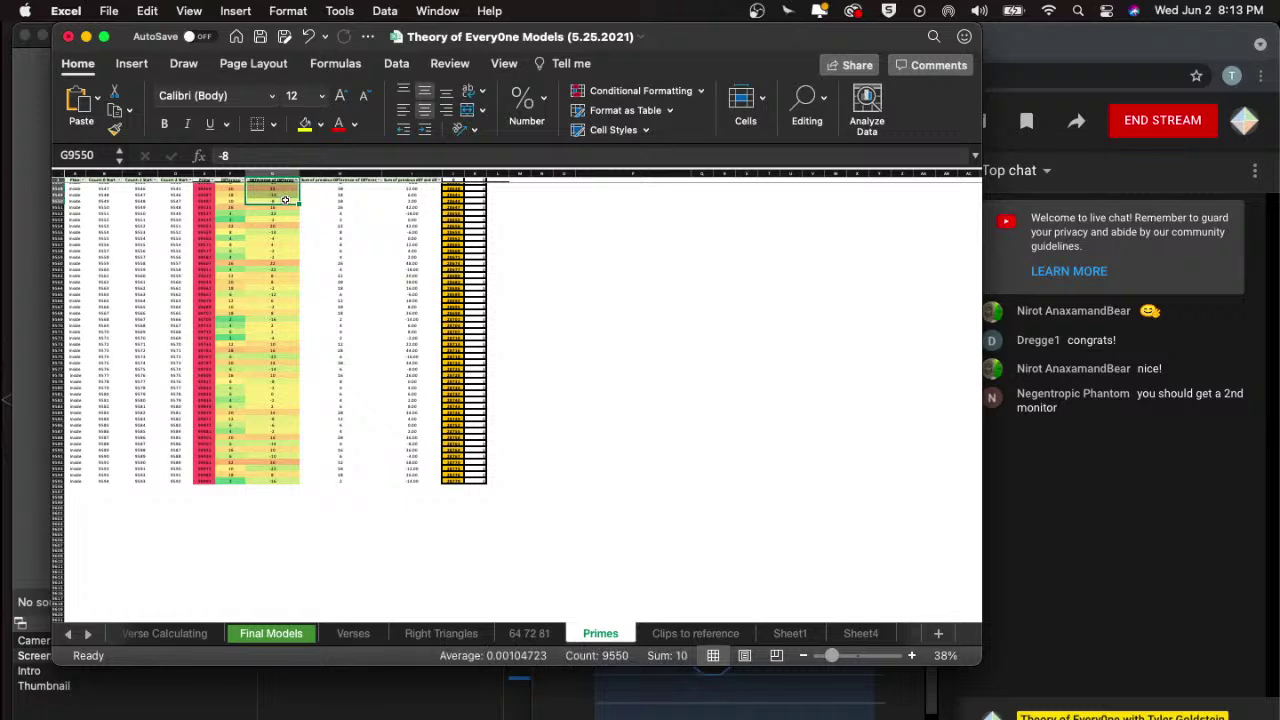
{"action": "scroll", "coordinate": [413, 388], "scroll_direction": "up", "scroll_amount": 3}
{"action": "scroll", "coordinate": [413, 388], "scroll_direction": "up", "scroll_amount": 5}
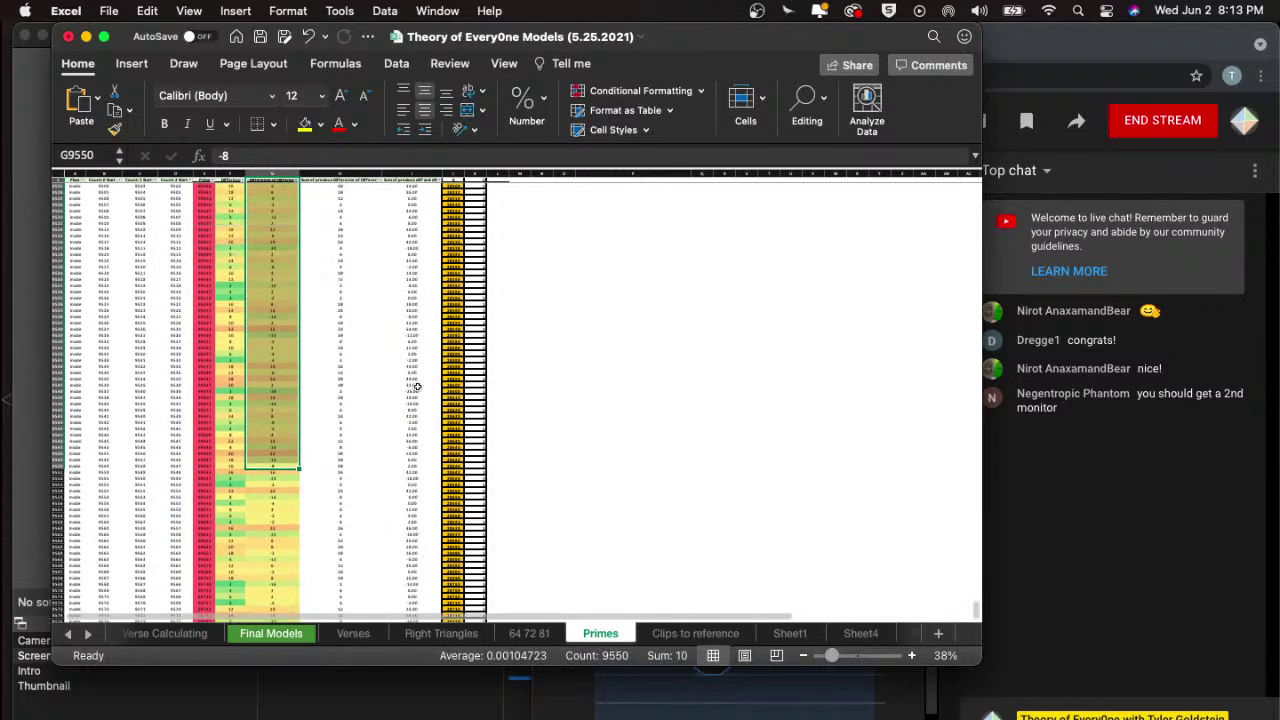
{"action": "left_click", "coordinate": [269, 300], "text": "shift"}
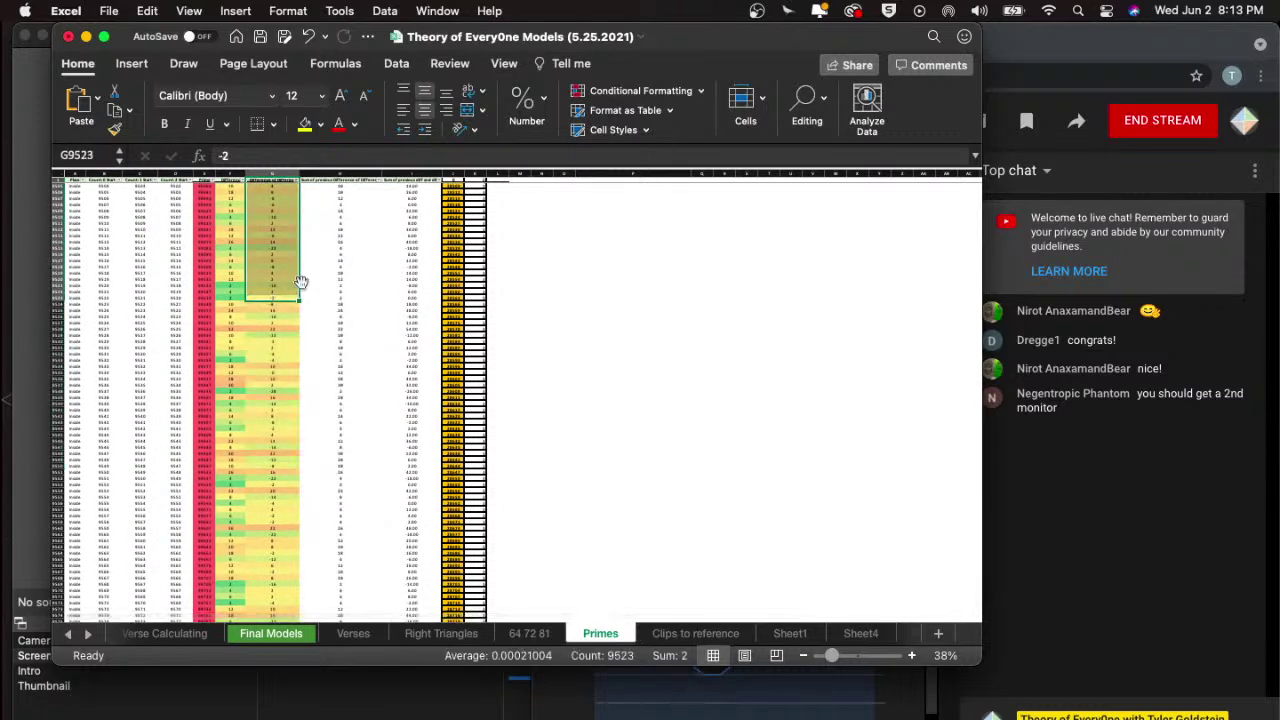
{"action": "left_click", "coordinate": [278, 226]}
{"action": "key", "text": "super+shift+Up"}
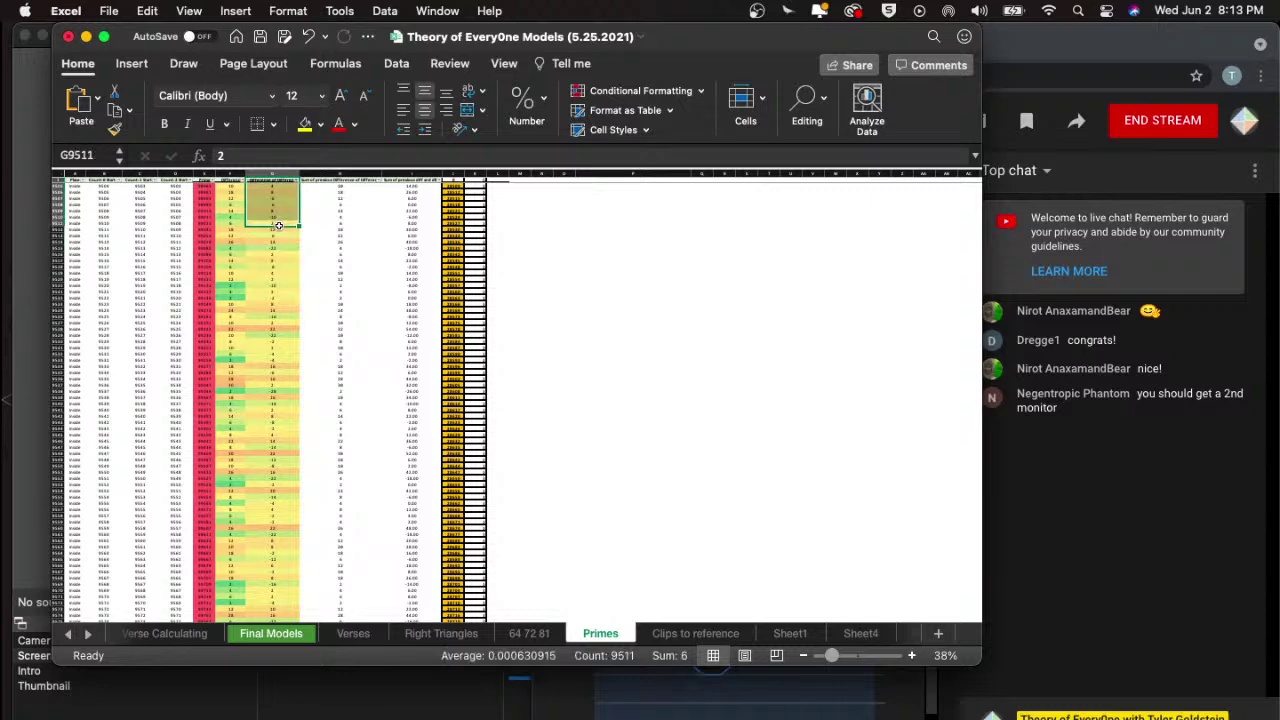
- Check the sums of the Difference of Difference column from G9444 and G9415 up to its header
{"action": "scroll", "coordinate": [278, 226], "scroll_direction": "up", "scroll_amount": 10}
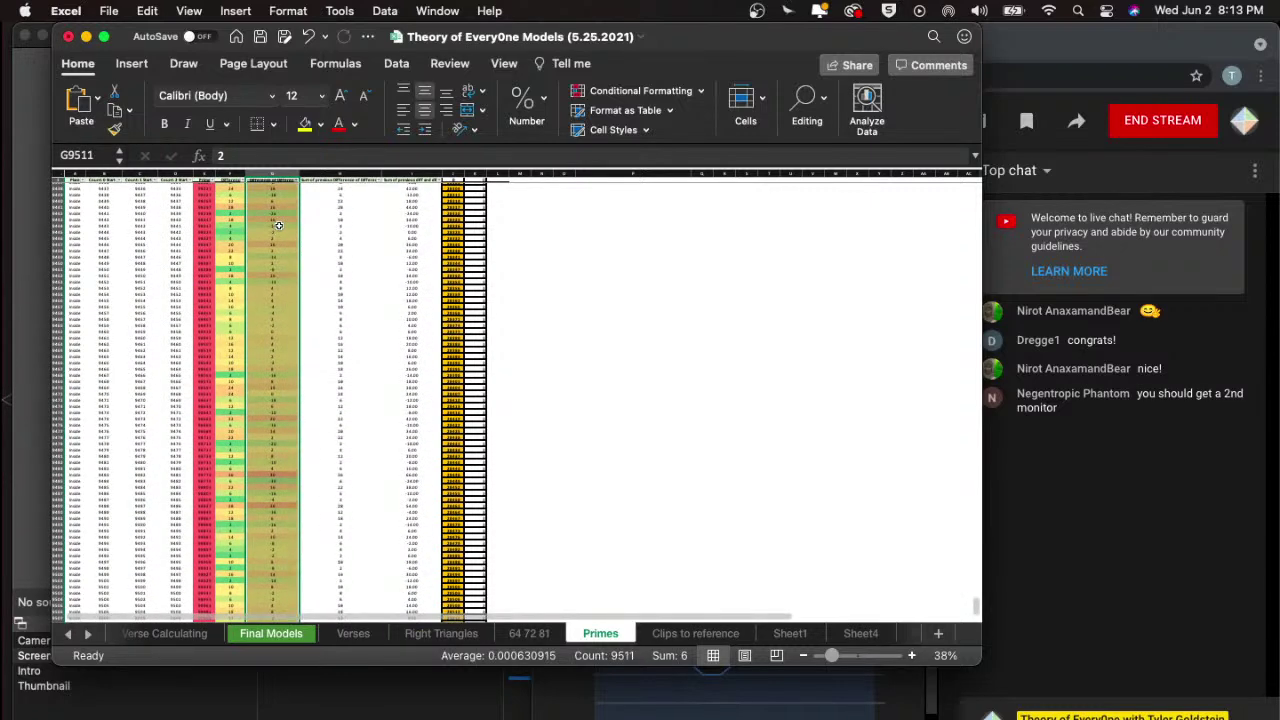
{"action": "left_click", "coordinate": [278, 226]}
{"action": "key", "text": "super+shift+Up"}
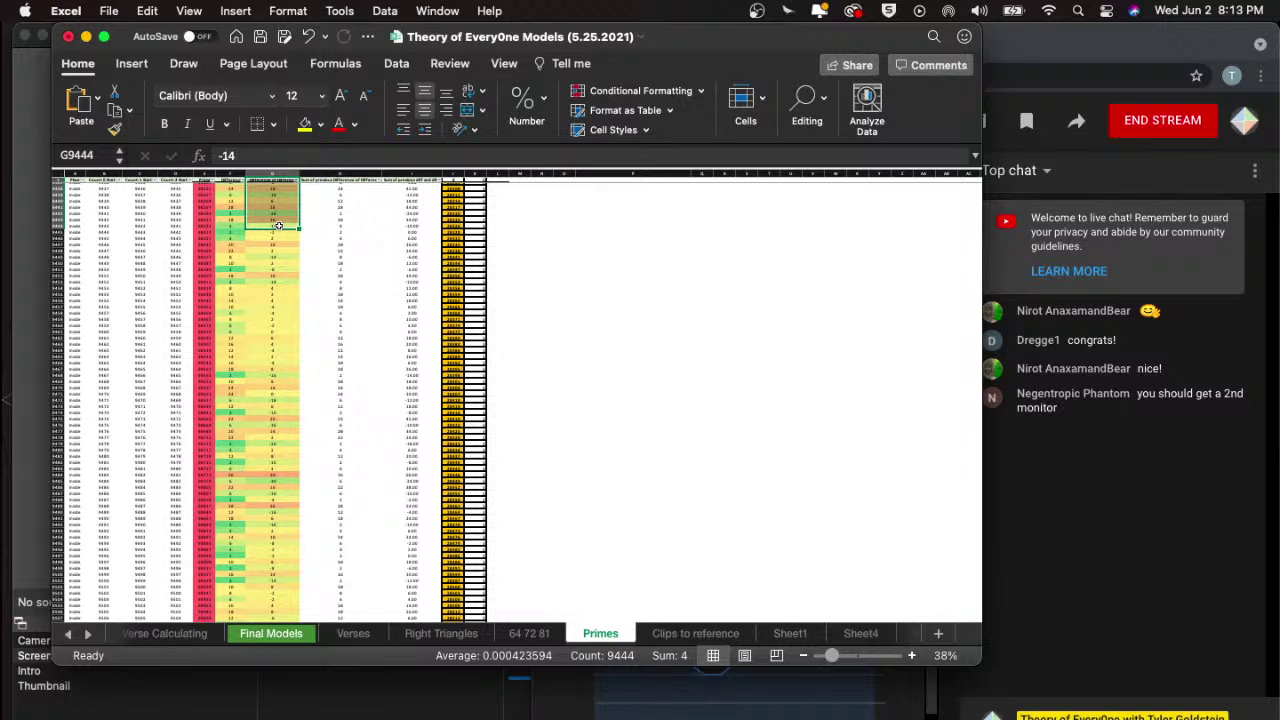
{"action": "scroll", "coordinate": [278, 226], "scroll_direction": "up", "scroll_amount": 4}
{"action": "left_click", "coordinate": [277, 218]}
{"action": "key", "text": "super+shift+Up"}
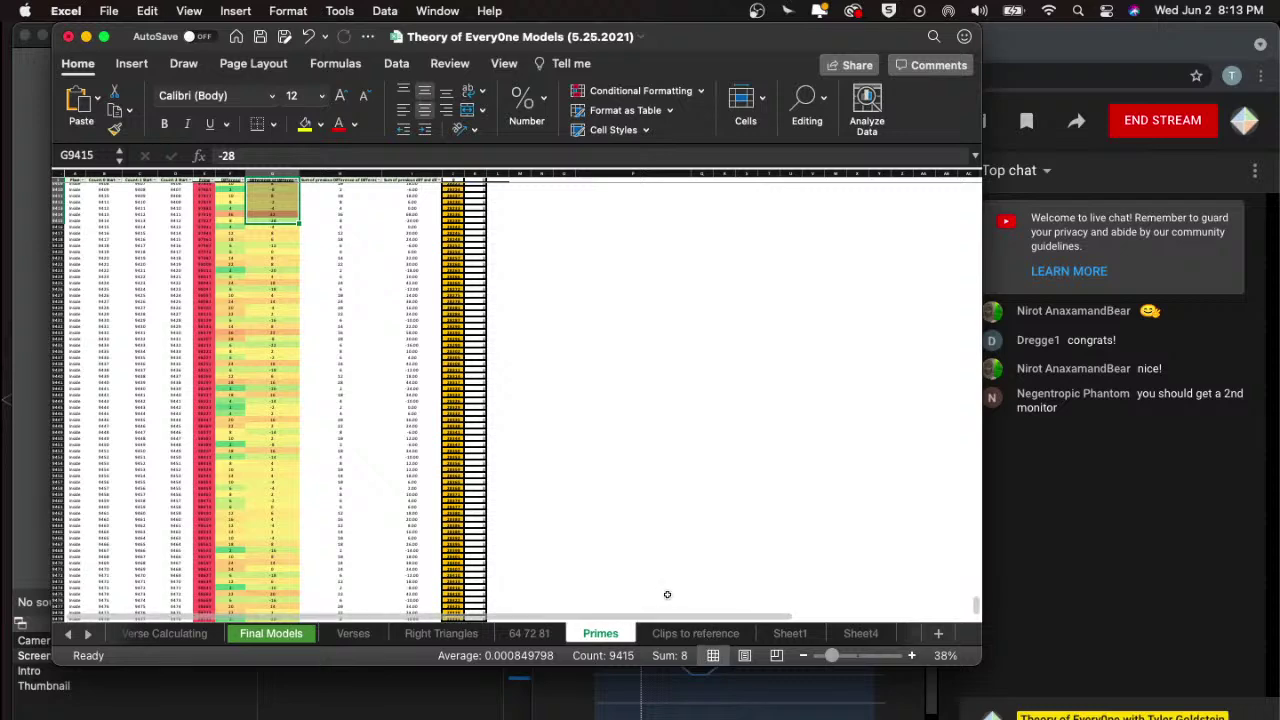
- Select the whole Sum of previous Difference of Difference column to look for its sum
{"action": "left_click", "coordinate": [344, 207]}
{"action": "scroll", "coordinate": [344, 207], "scroll_direction": "up", "scroll_amount": 5}
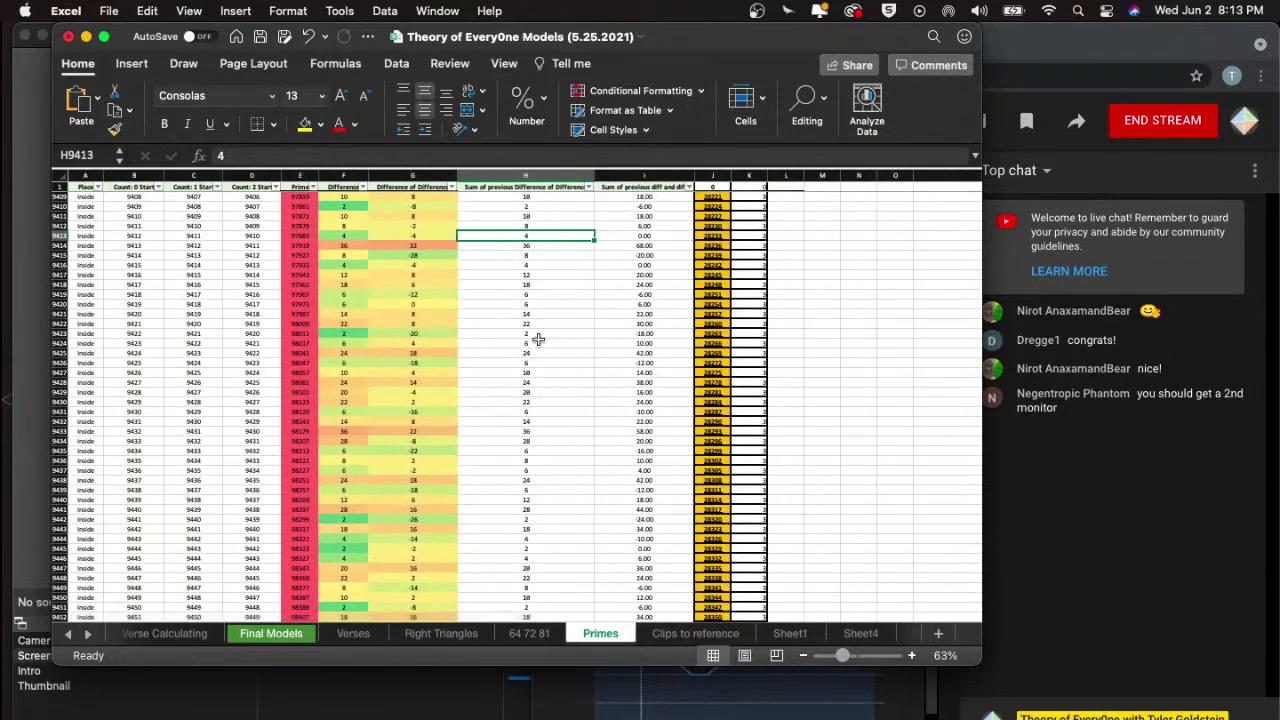
{"action": "left_click", "coordinate": [525, 190]}
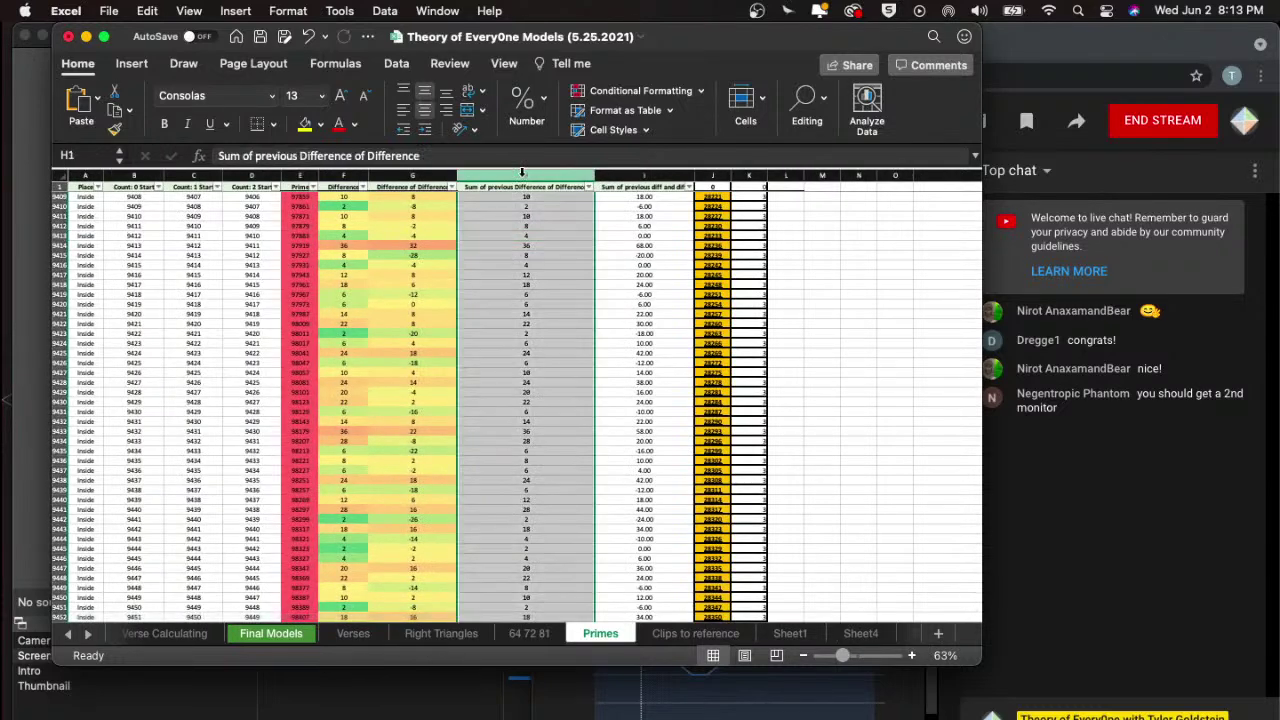
{"action": "left_click", "coordinate": [568, 569]}
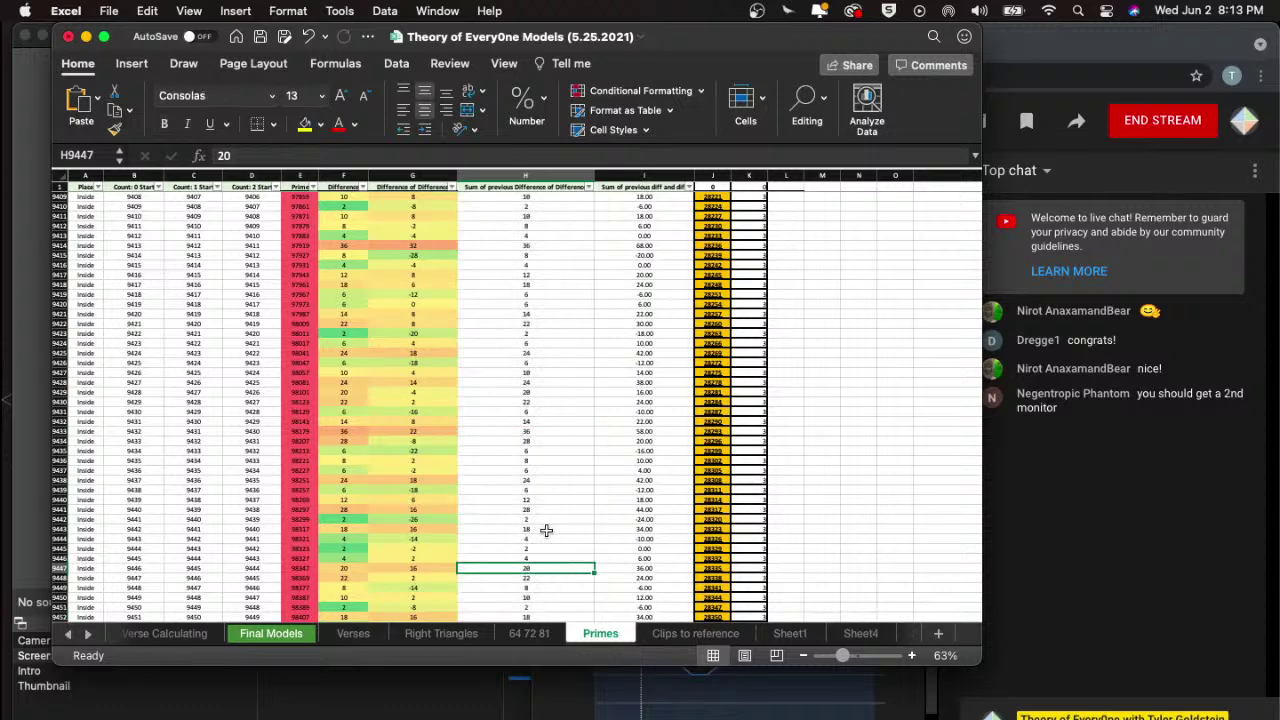
- Return to the top of the Primes sheet and enlarge the first rows of the difference and sum columns
{"action": "key", "text": "Home"}
{"action": "key", "text": "super+Up"}
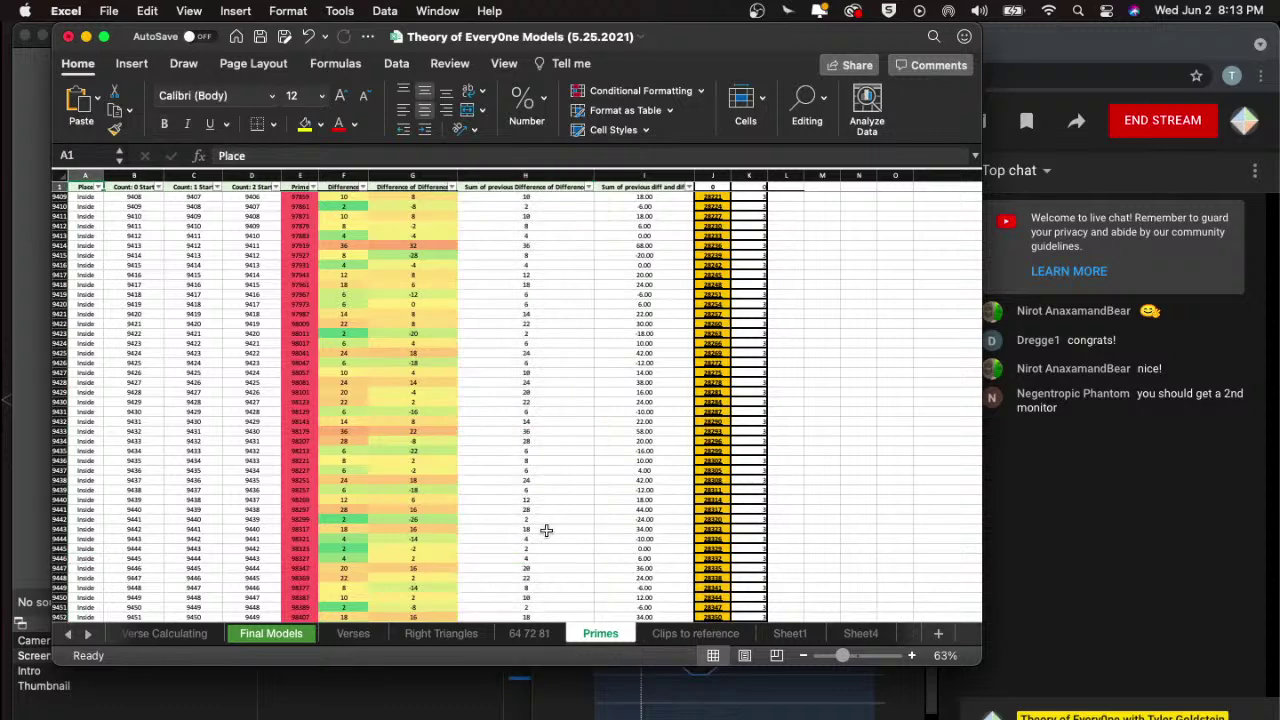
{"action": "key", "text": "Down"}
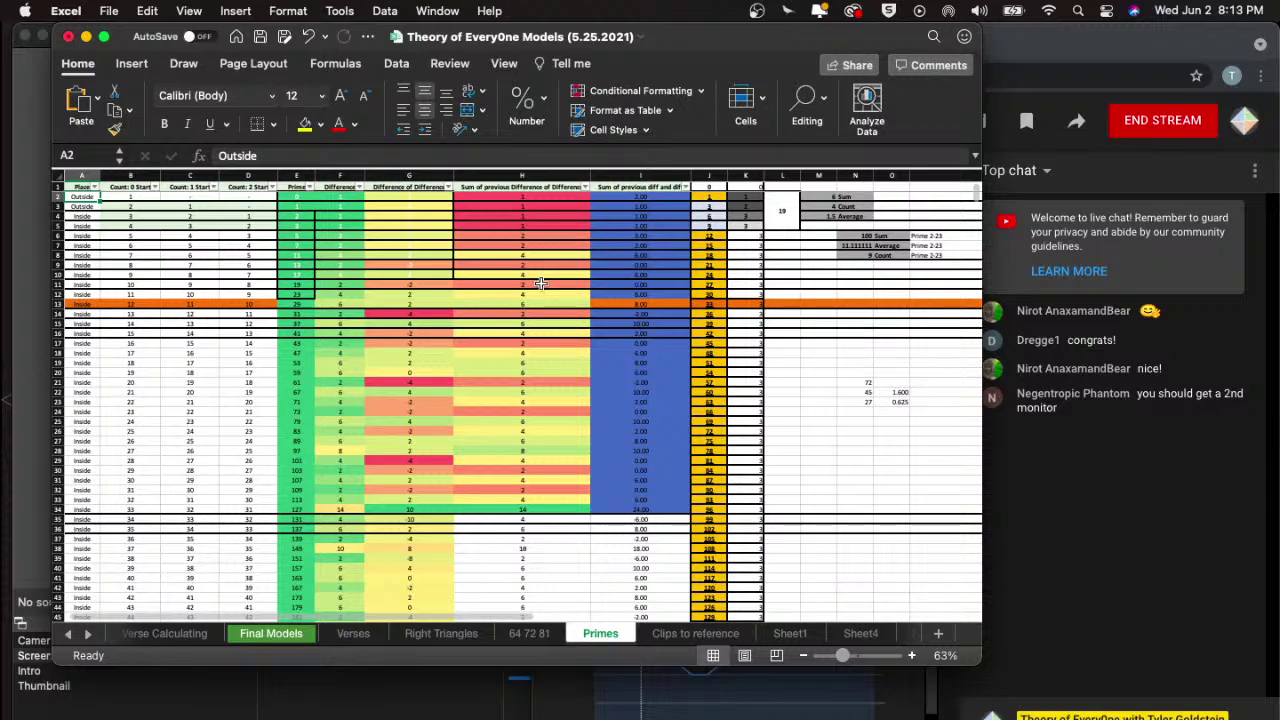
{"action": "scroll", "coordinate": [540, 284], "scroll_direction": "up", "scroll_amount": 10}
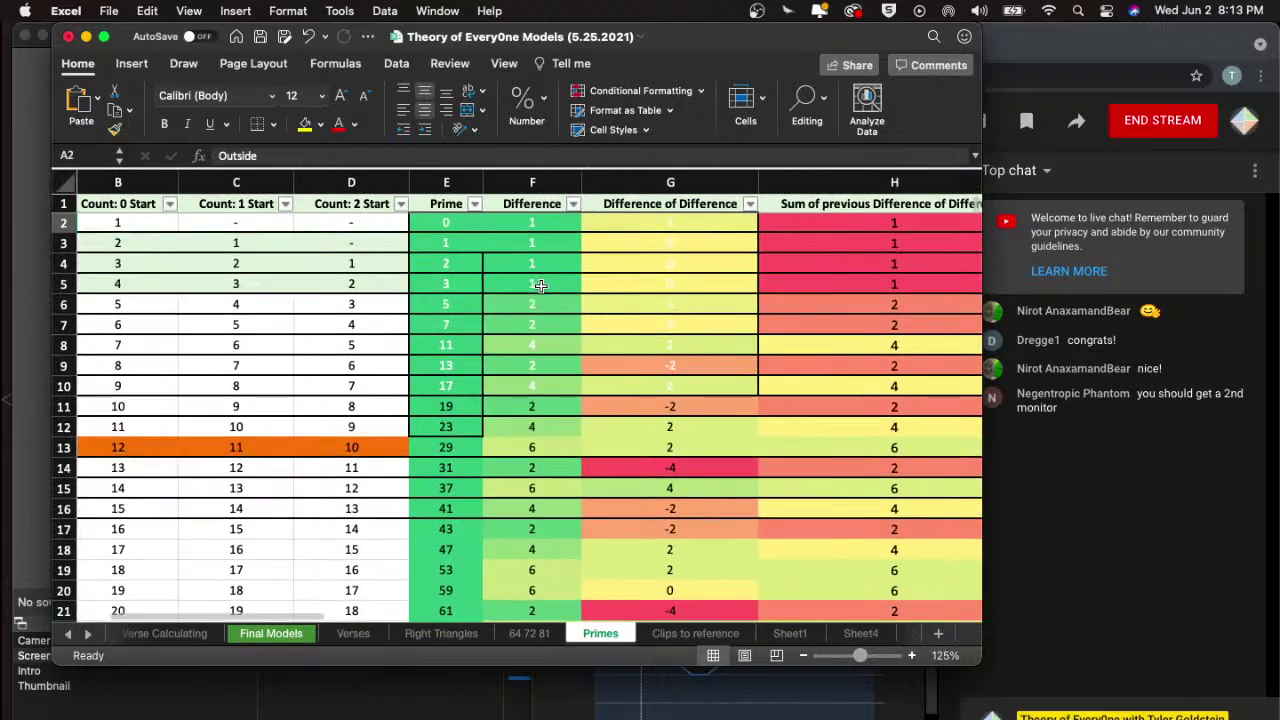
{"action": "scroll", "coordinate": [540, 284], "scroll_direction": "right", "scroll_amount": 5}
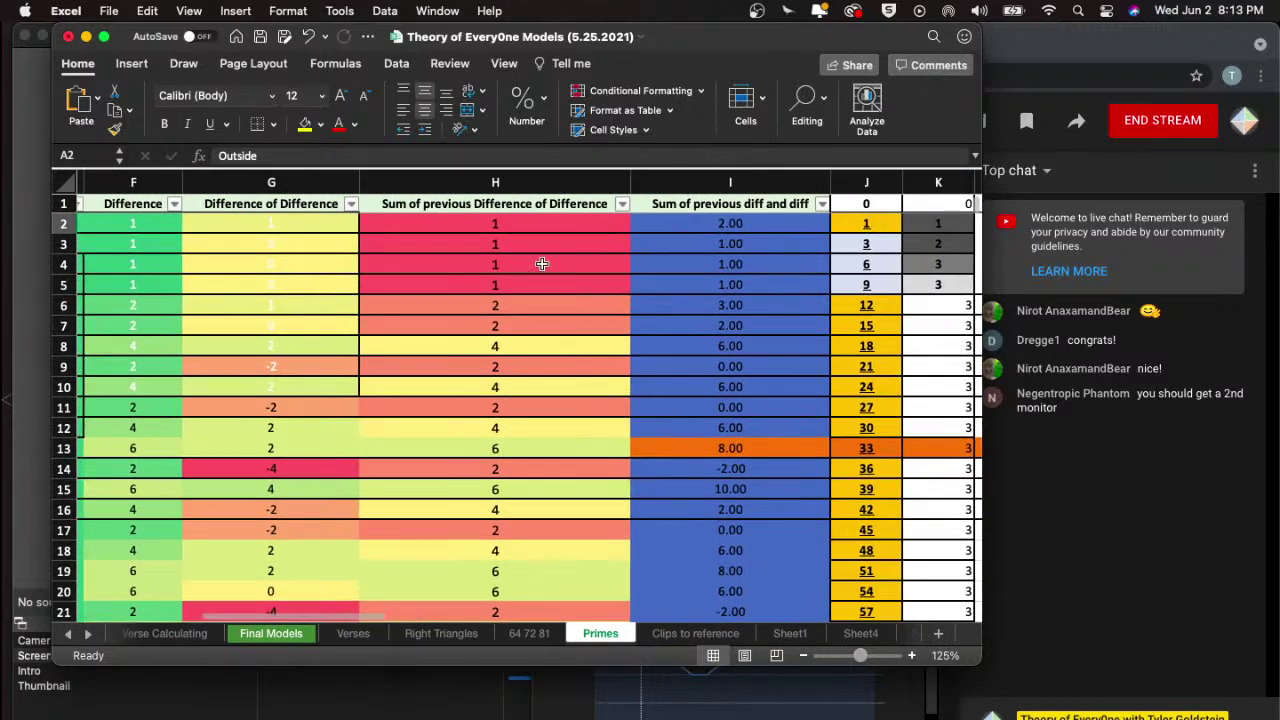
- Go through cells H2 to H5 and check the sum of column H from H8 up to its header
{"action": "left_click_drag", "start_coordinate": [527, 232], "coordinate": [527, 279]}
{"action": "left_click", "coordinate": [509, 230]}
{"action": "left_click", "coordinate": [498, 245]}
{"action": "left_click", "coordinate": [495, 265]}
{"action": "left_click", "coordinate": [484, 285]}
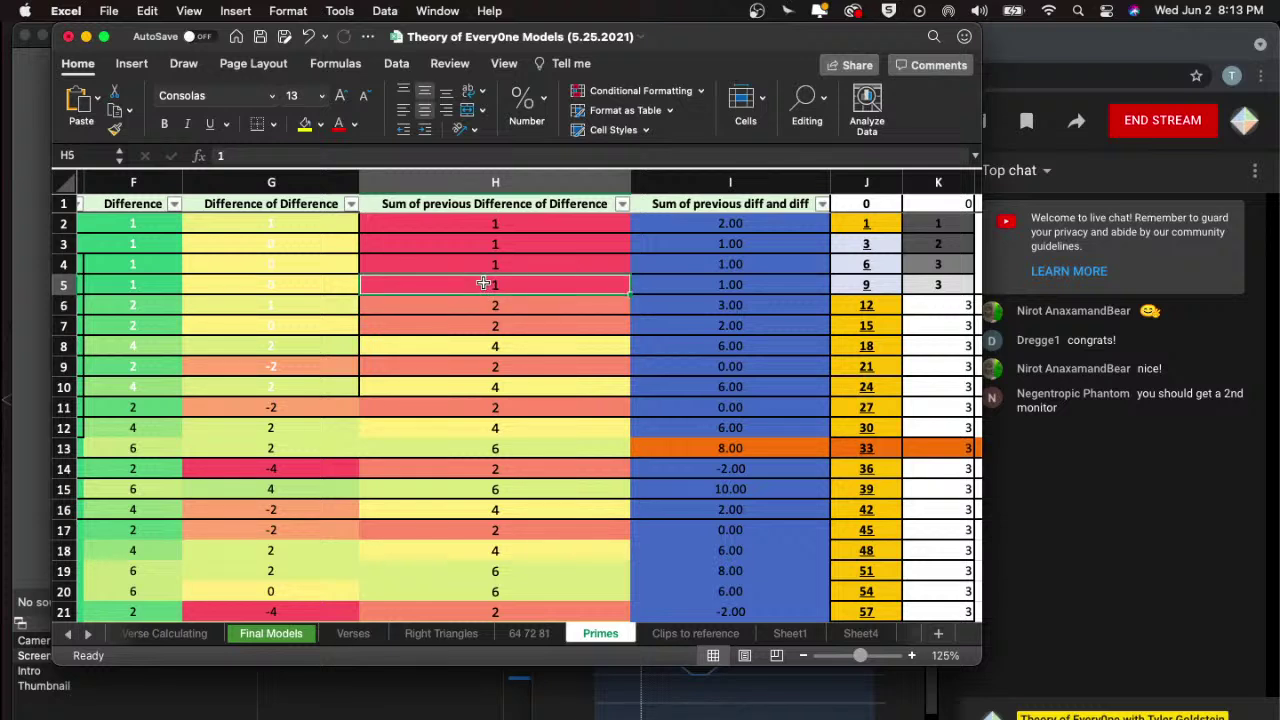
{"action": "left_click_drag", "start_coordinate": [482, 301], "coordinate": [505, 208]}
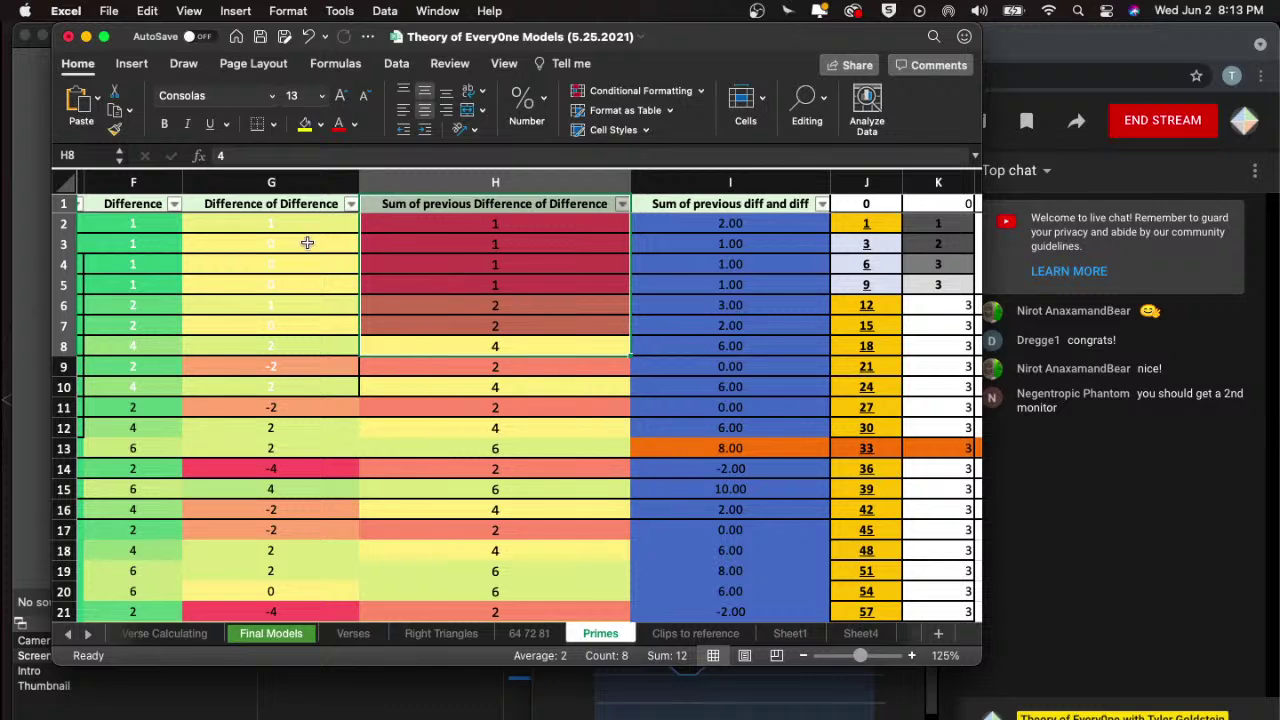
- Check the sums of Difference of Difference cells G3 to G6 and G2 to G6 and compare them with the adjoining primes
{"action": "scroll", "coordinate": [307, 252], "scroll_direction": "up", "scroll_amount": 5}
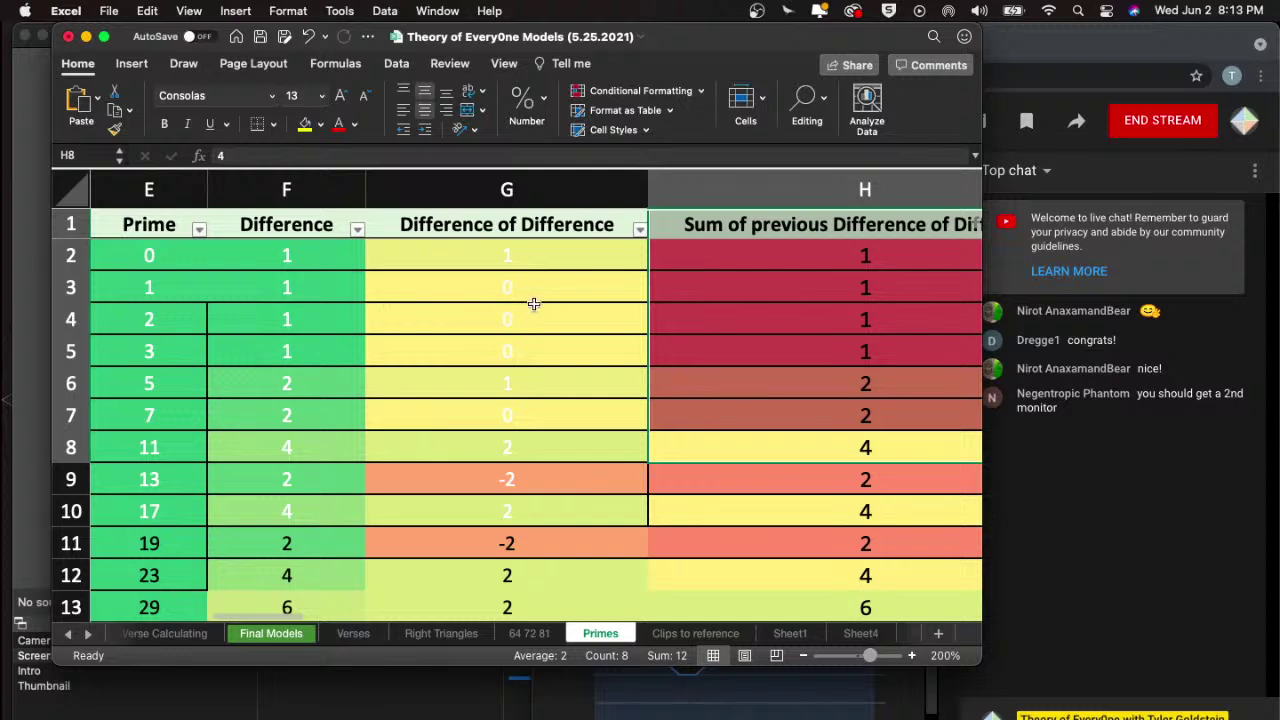
{"action": "left_click", "coordinate": [510, 261]}
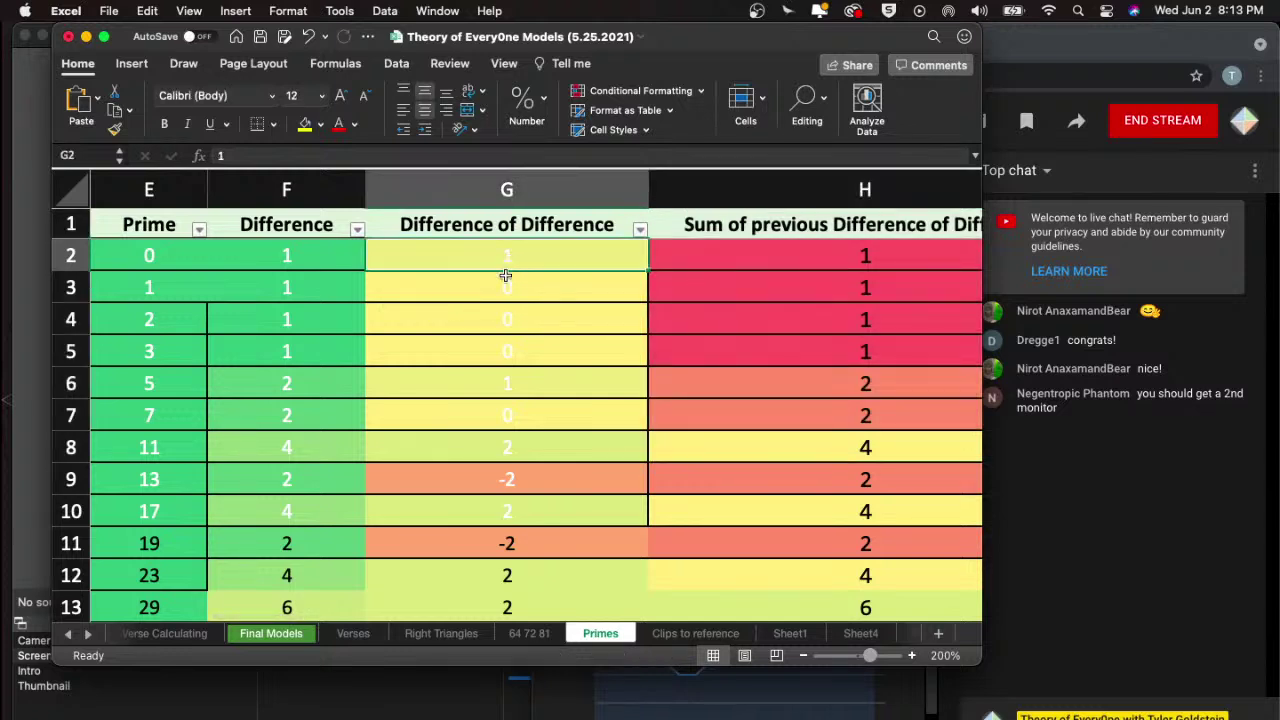
{"action": "left_click_drag", "start_coordinate": [497, 286], "coordinate": [471, 387]}
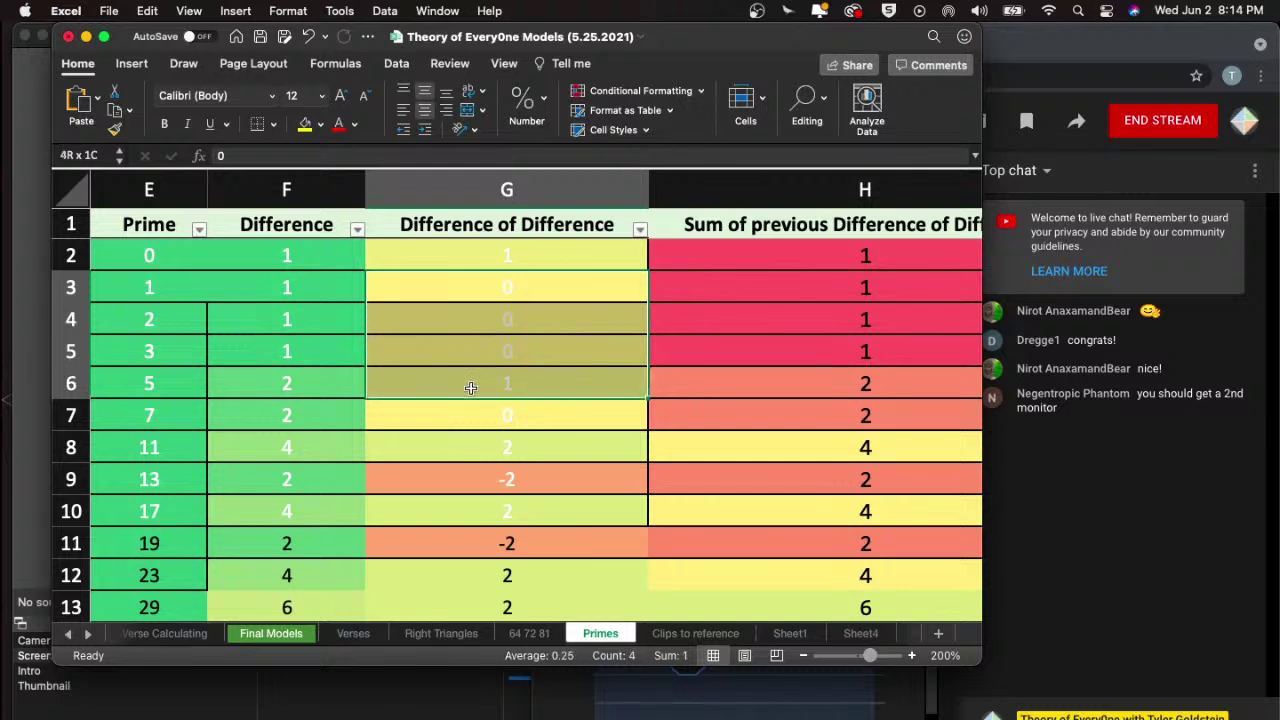
{"action": "mouse_move", "coordinate": [478, 252]}
{"action": "left_mouse_down"}
{"action": "mouse_move", "coordinate": [472, 405]}
{"action": "mouse_move", "coordinate": [474, 251]}
{"action": "left_mouse_up"}
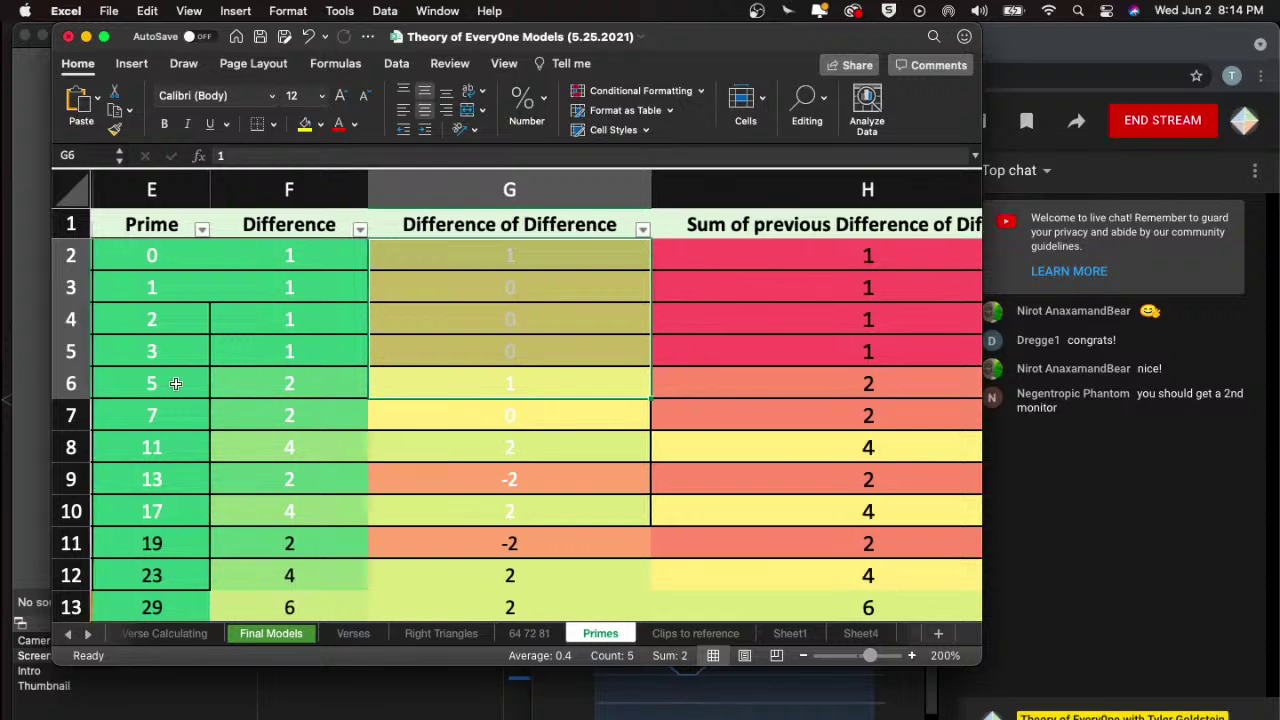
{"action": "scroll", "coordinate": [176, 382], "scroll_direction": "left", "scroll_amount": 4}
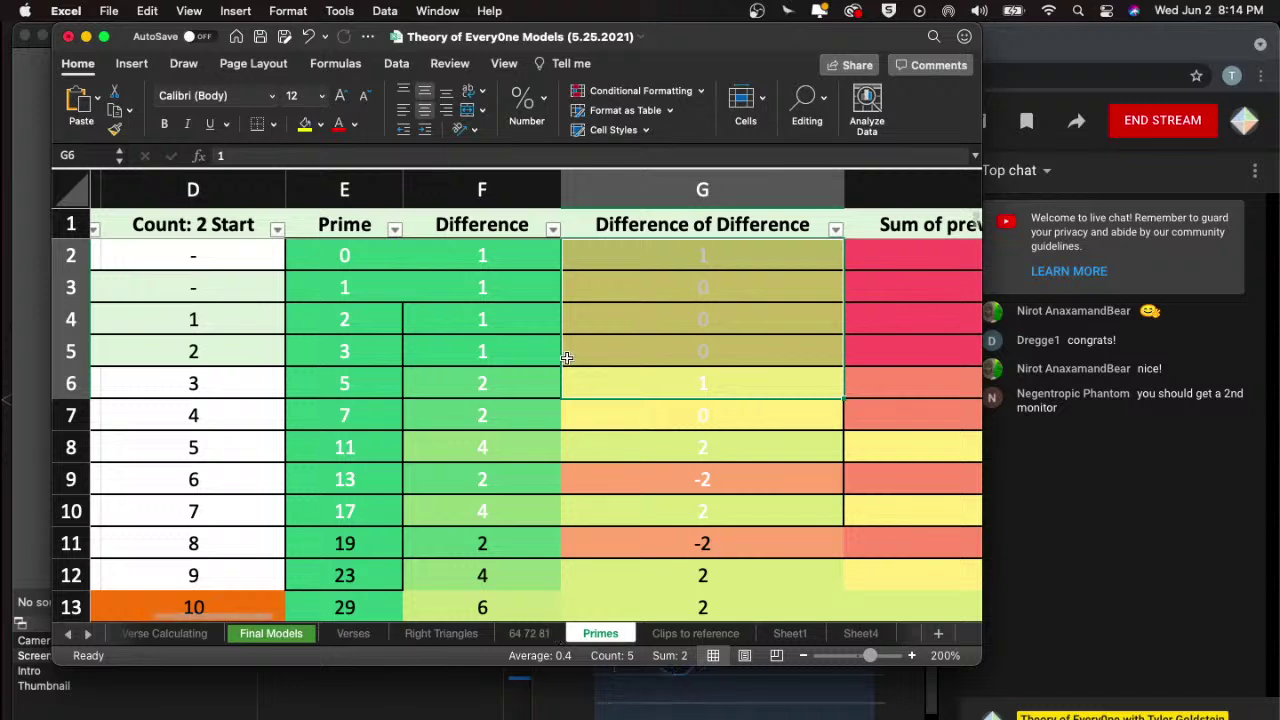
{"action": "left_click", "coordinate": [694, 335]}
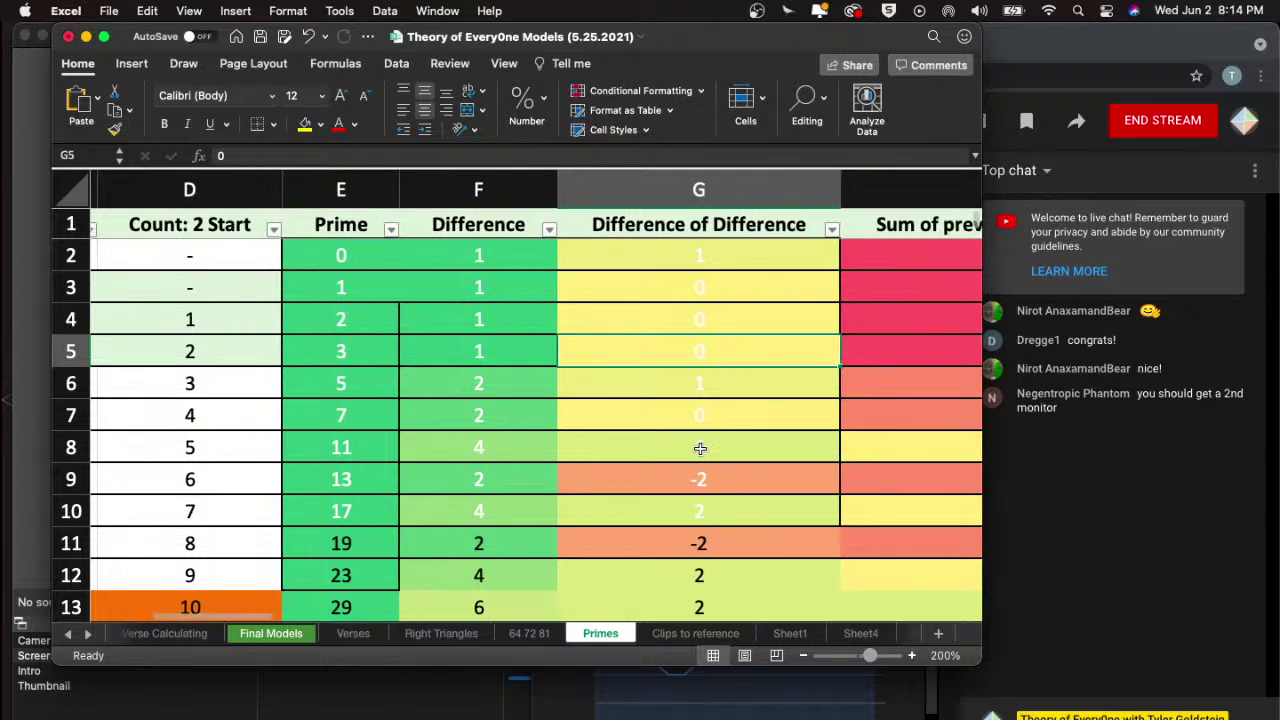
{"action": "scroll", "coordinate": [700, 448], "scroll_direction": "down", "scroll_amount": 5}
{"action": "scroll", "coordinate": [751, 294], "scroll_direction": "left", "scroll_amount": 1}
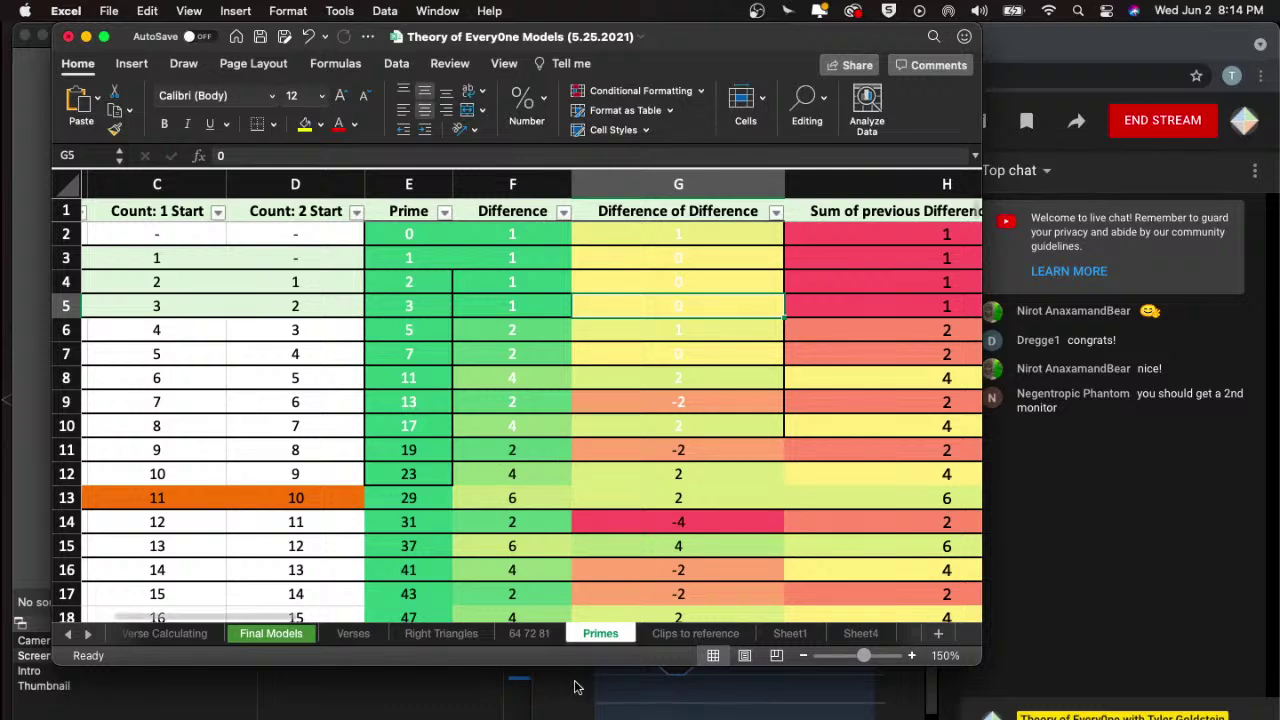
- Check the YouTube Studio live stream, return to the Excel workbook, move its window to the screen's left edge and widen it
{"action": "key", "text": "super+Tab"}
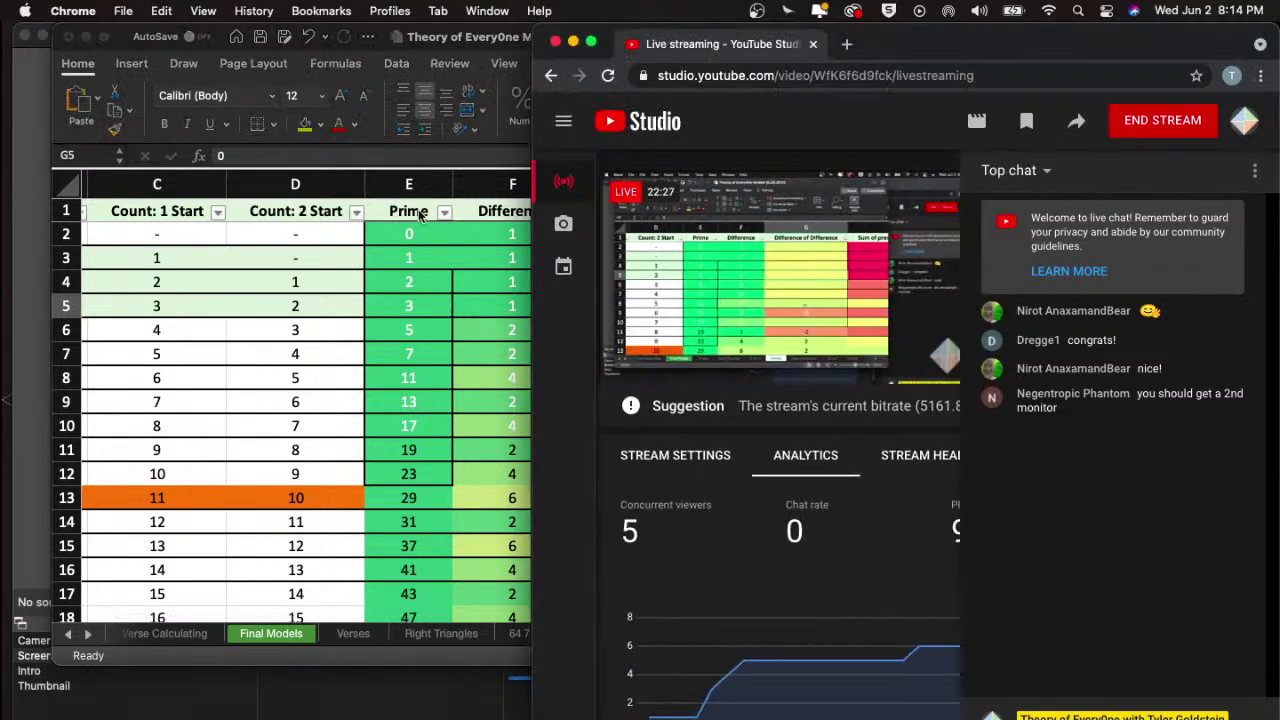
{"action": "left_click", "coordinate": [370, 34]}
{"action": "left_click_drag", "start_coordinate": [370, 34], "coordinate": [318, 37]}
{"action": "left_click", "coordinate": [297, 285]}
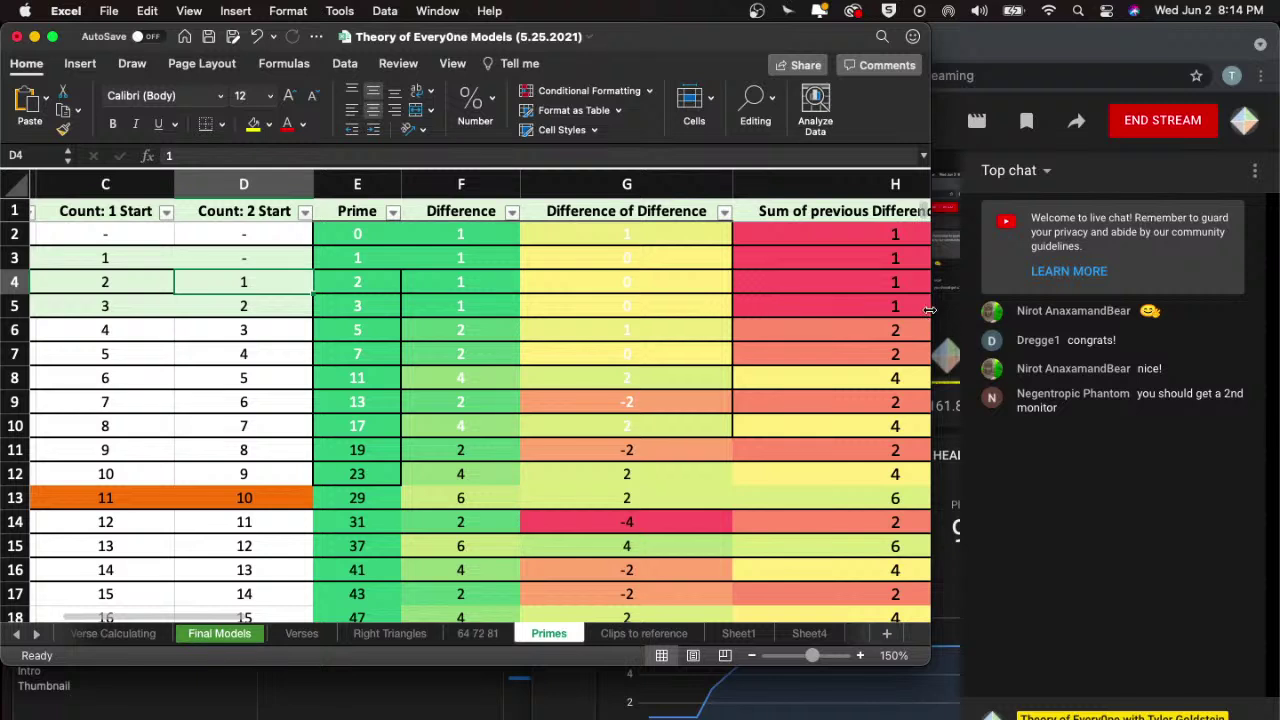
{"action": "left_click_drag", "start_coordinate": [931, 310], "coordinate": [960, 320]}
{"action": "left_click", "coordinate": [606, 426]}
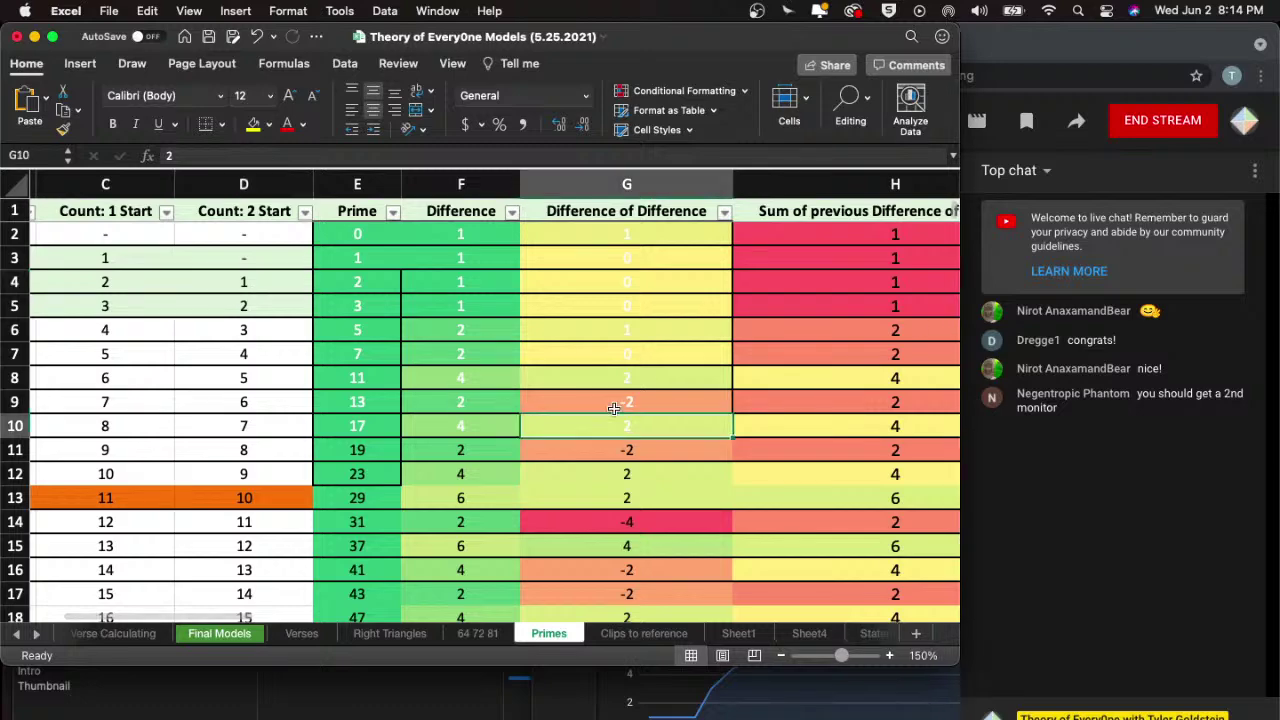
- Show the prime rows from 46 onward at 60% zoom and extend the workbook window to the bottom of the screen
{"action": "scroll", "coordinate": [614, 410], "scroll_direction": "down", "scroll_amount": 3}
{"action": "scroll", "coordinate": [614, 410], "scroll_direction": "down", "scroll_amount": 15}
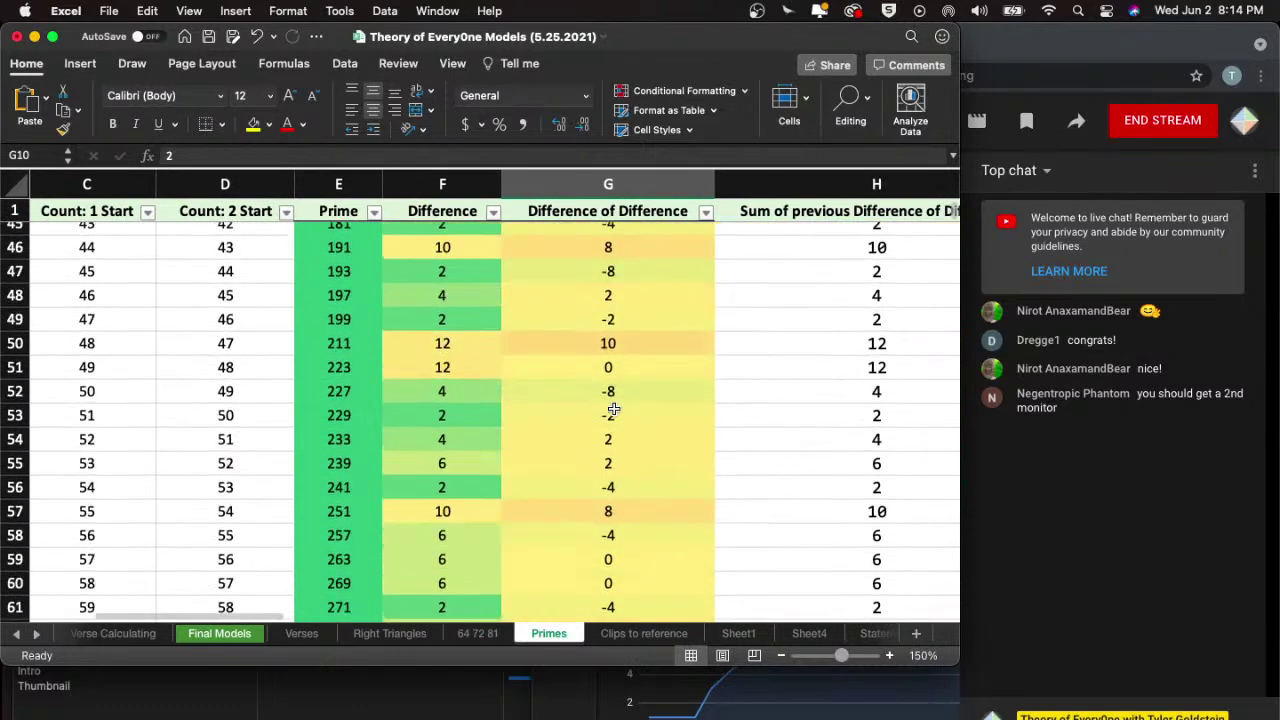
{"action": "scroll", "coordinate": [610, 409], "scroll_direction": "down", "scroll_amount": 5}
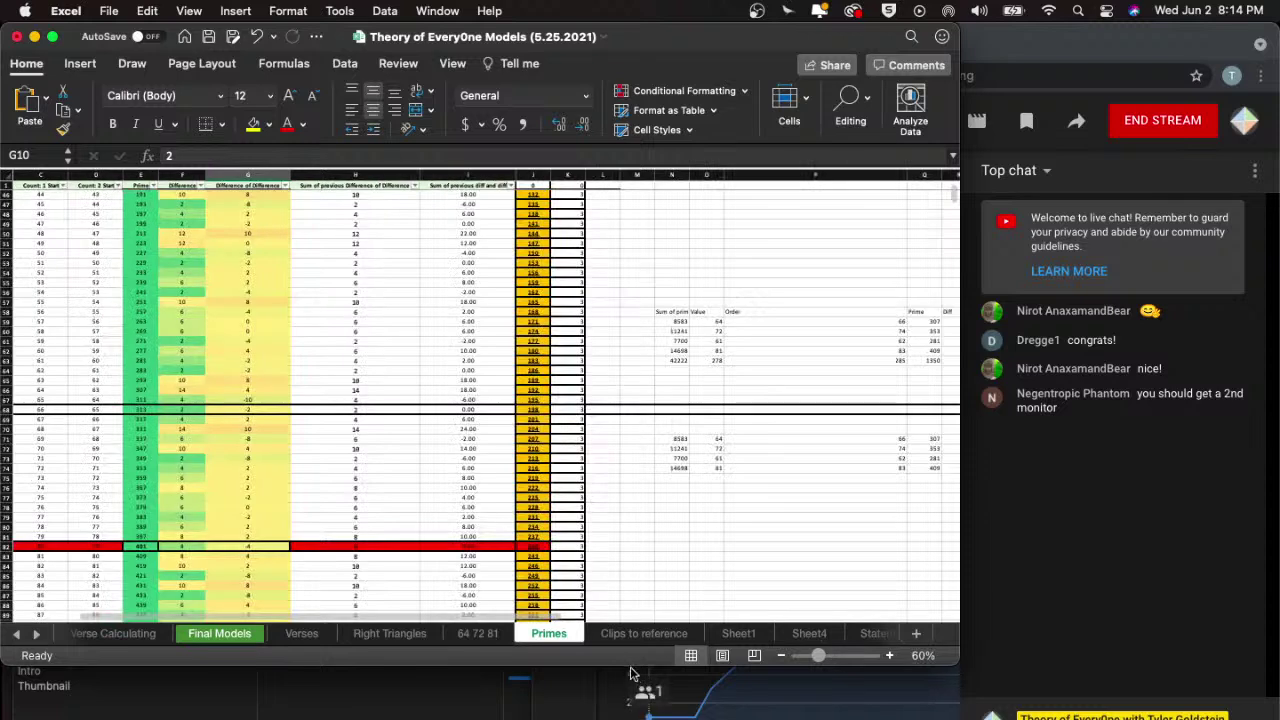
{"action": "left_click_drag", "start_coordinate": [628, 667], "coordinate": [628, 719]}
- Leave the Primes sheet and open the sheet with the coloured diamond-shaped number grids
{"action": "left_click", "coordinate": [469, 540]}
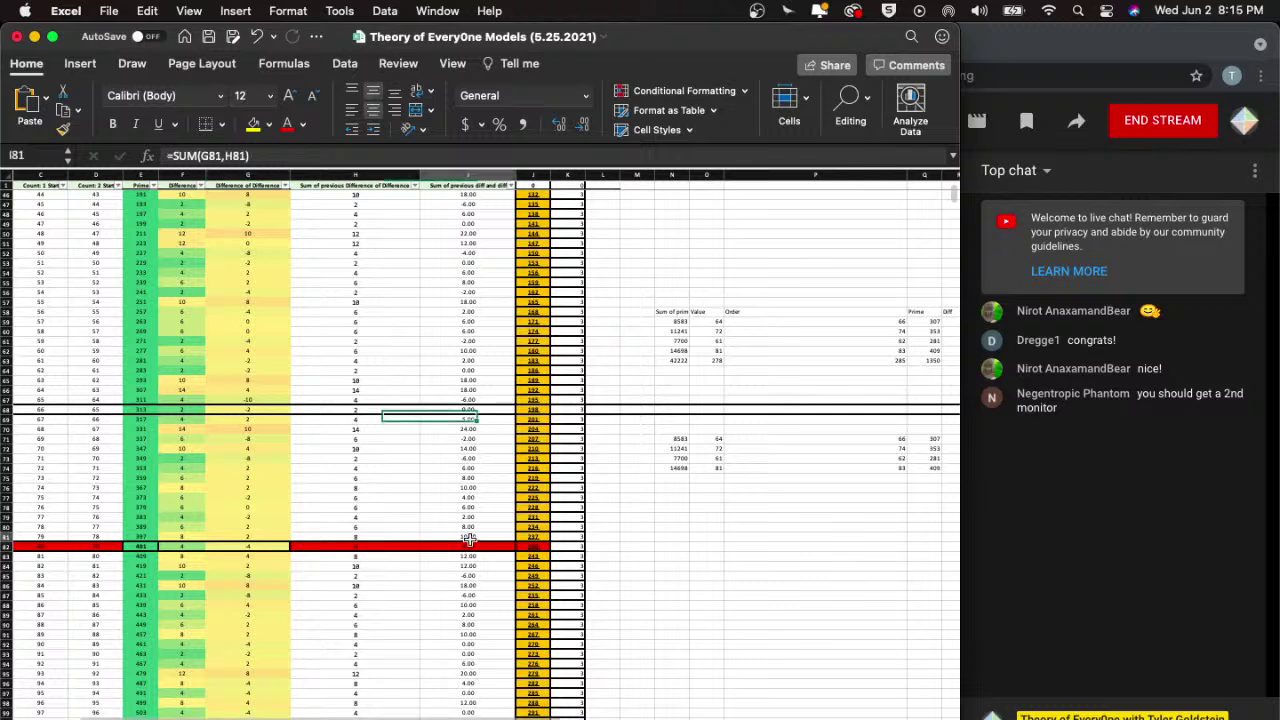
{"action": "left_click", "coordinate": [383, 429]}
{"action": "left_click", "coordinate": [372, 409]}
{"action": "left_click", "coordinate": [359, 381]}
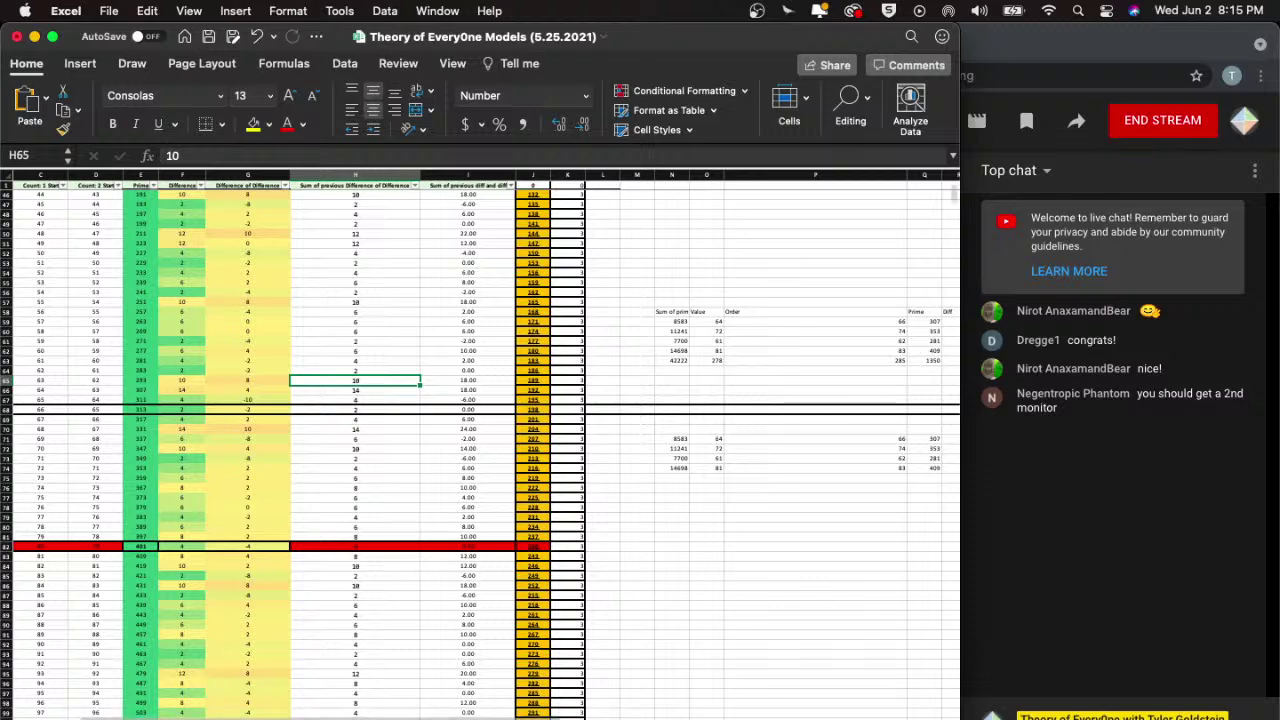
{"action": "left_click", "coordinate": [172, 714]}
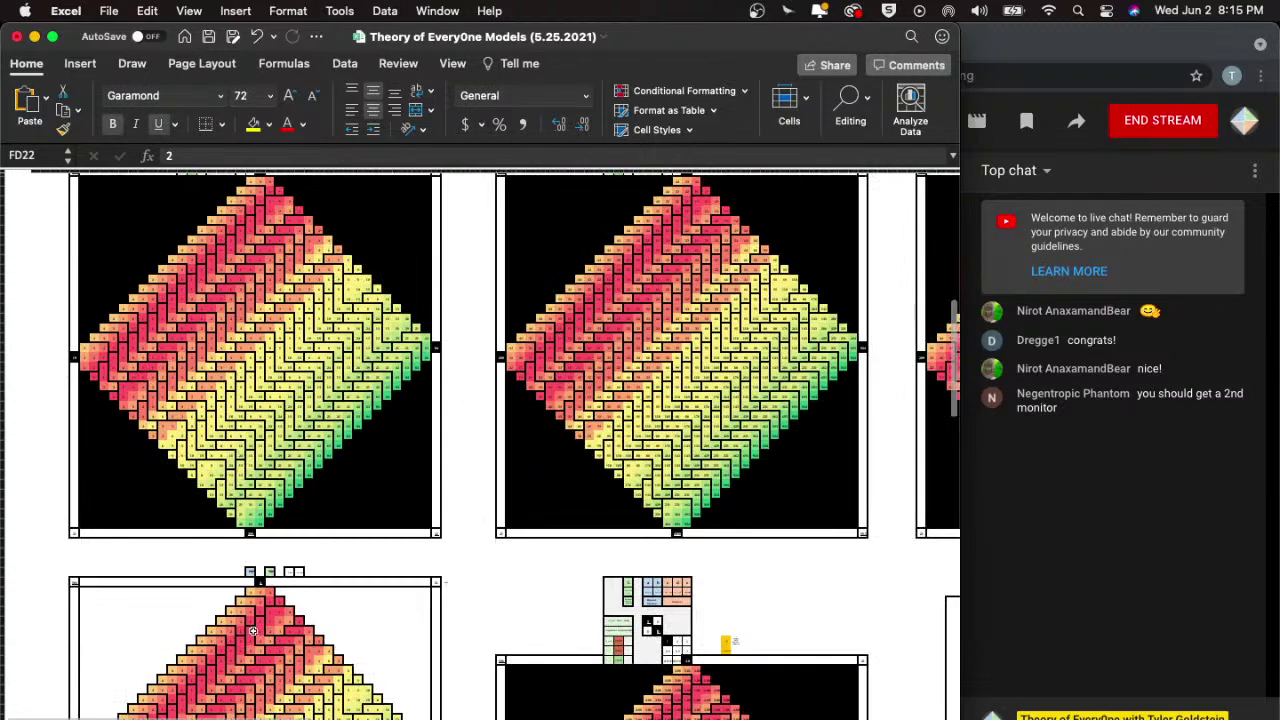
- Open the sheet with the Quark-to-Technology assembly models and look over its pyramids, the 14 Dimensional "Observerse" and the 4 Primary Perspectives
{"action": "key", "text": "ctrl+Page_Down"}
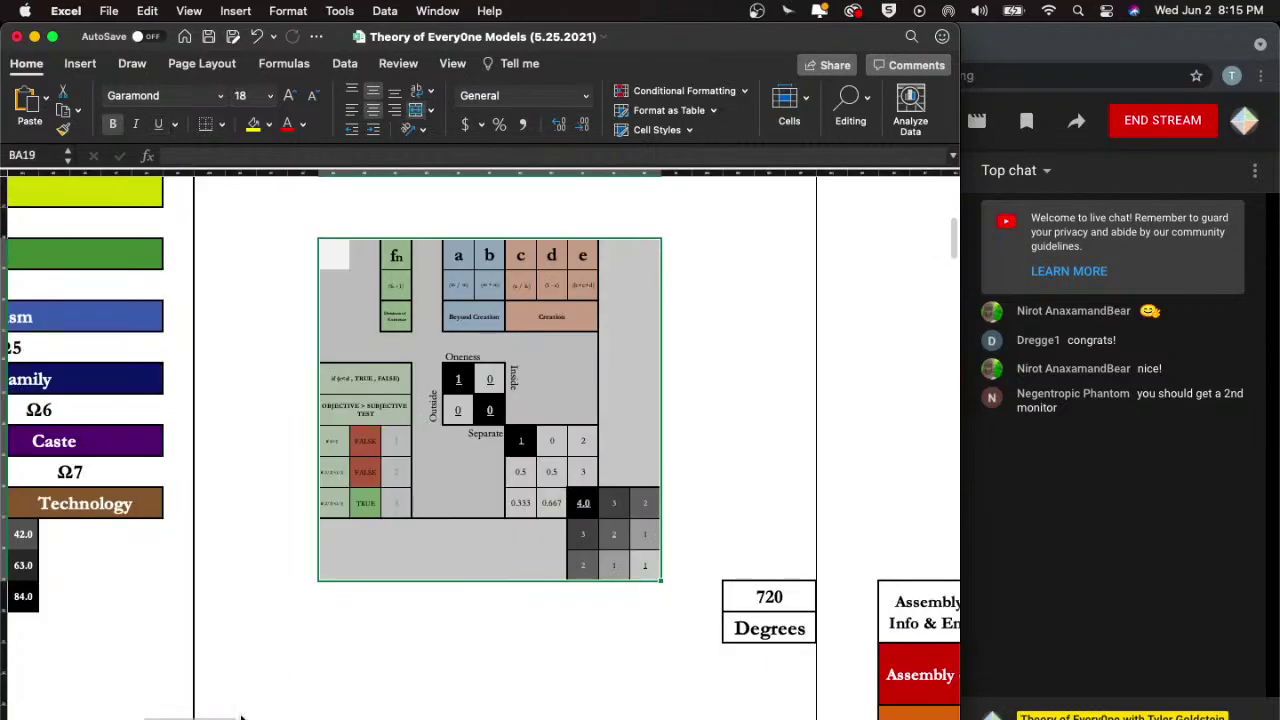
{"action": "left_click", "coordinate": [408, 443]}
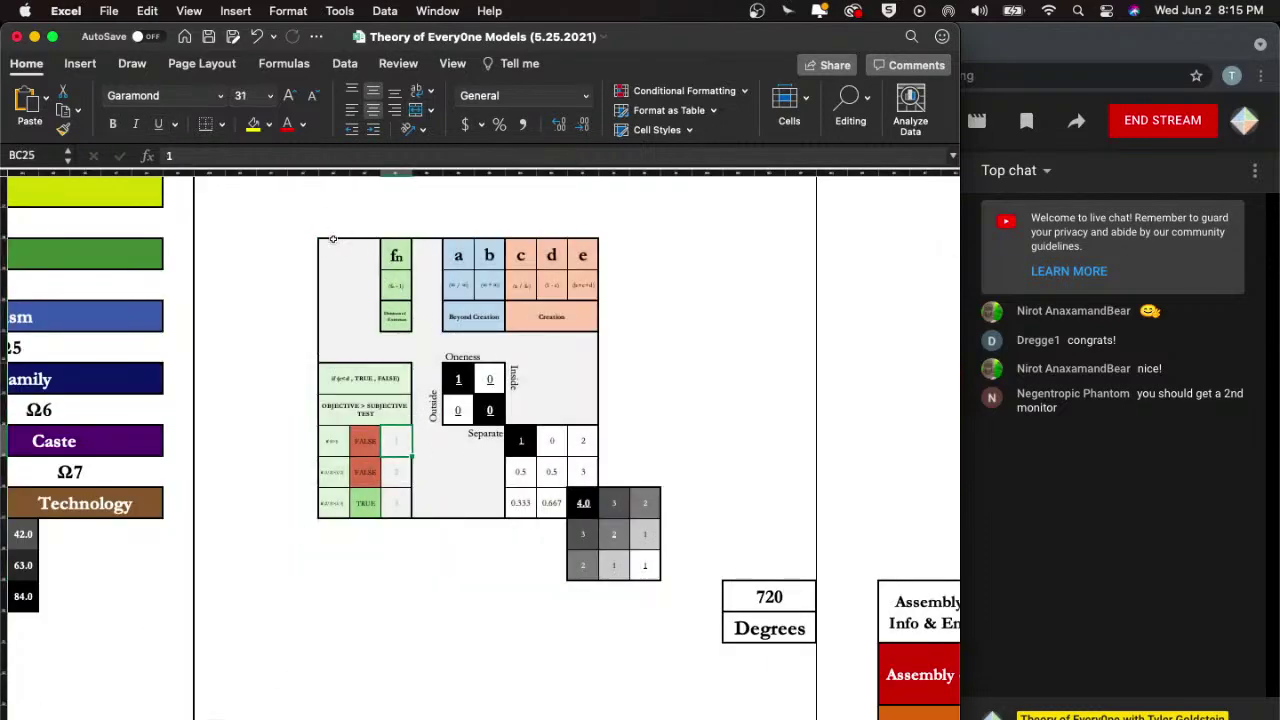
{"action": "scroll", "coordinate": [333, 240], "scroll_direction": "down", "scroll_amount": 5}
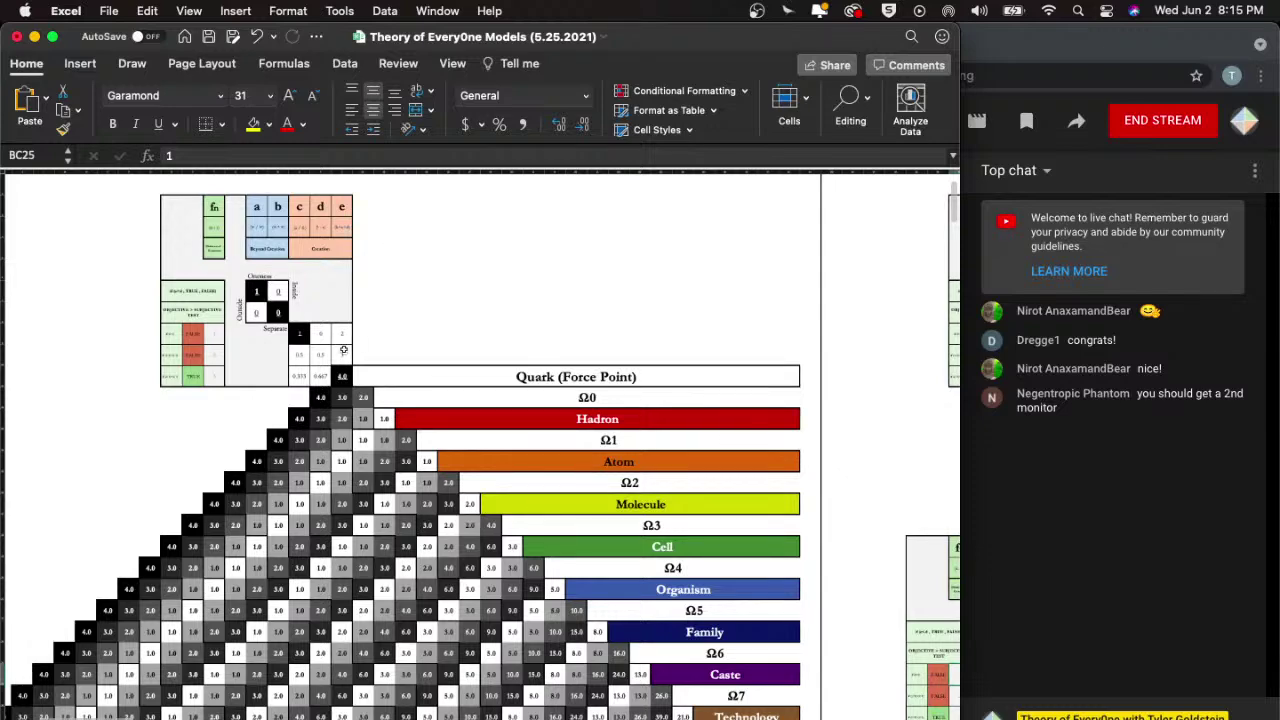
{"action": "scroll", "coordinate": [320, 344], "scroll_direction": "down", "scroll_amount": 10}
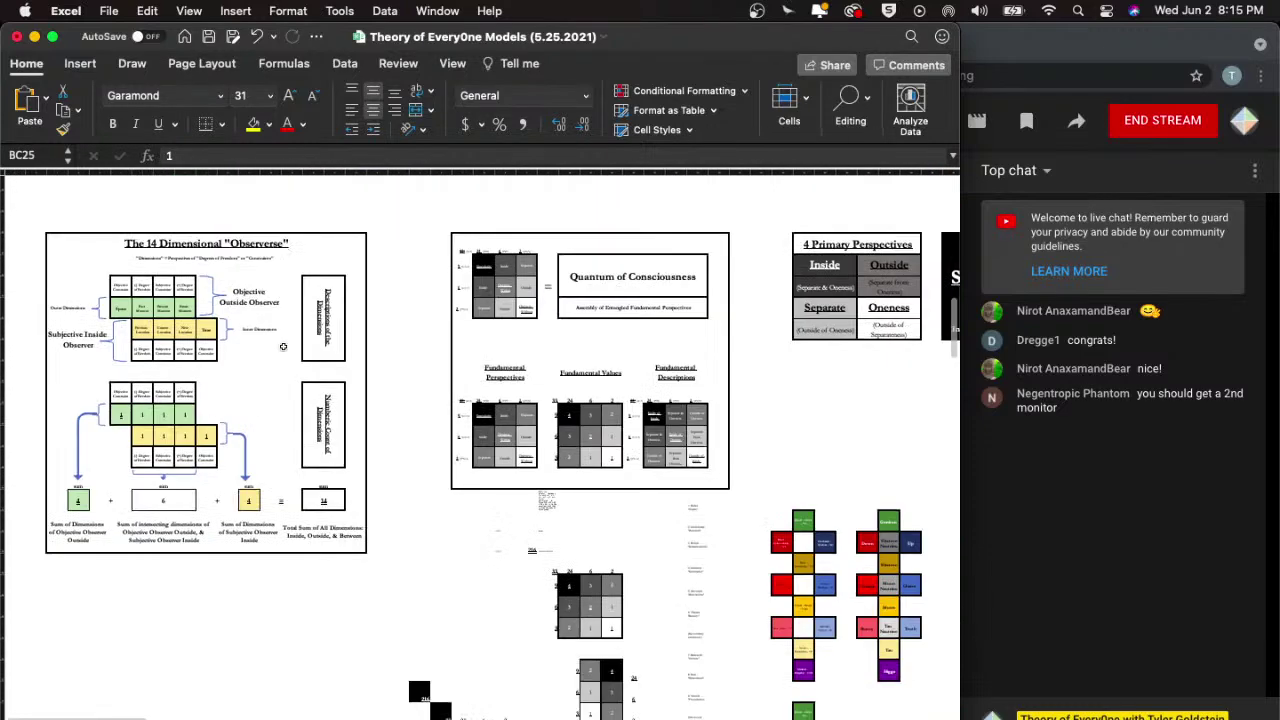
{"action": "scroll", "coordinate": [283, 346], "scroll_direction": "up", "scroll_amount": 5}
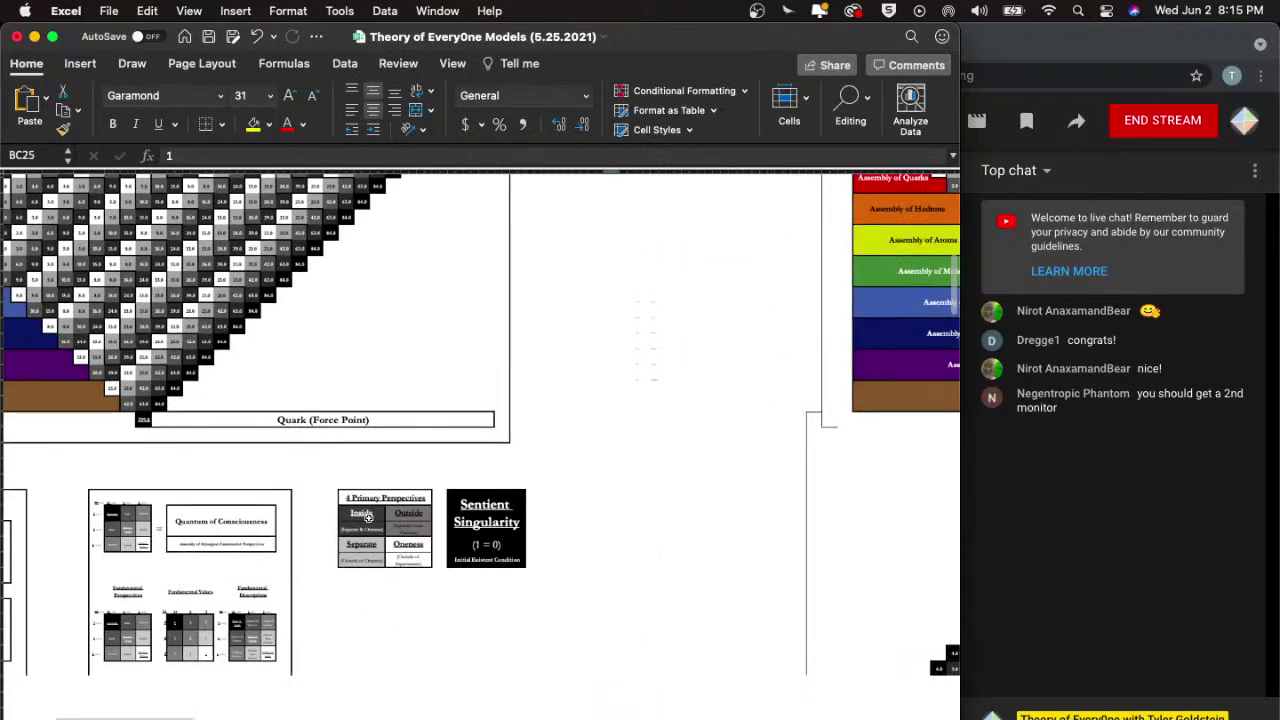
{"action": "scroll", "coordinate": [505, 590], "scroll_direction": "up", "scroll_amount": 3}
{"action": "scroll", "coordinate": [505, 590], "scroll_direction": "down", "scroll_amount": 3}
{"action": "scroll", "coordinate": [509, 577], "scroll_direction": "up", "scroll_amount": 10}
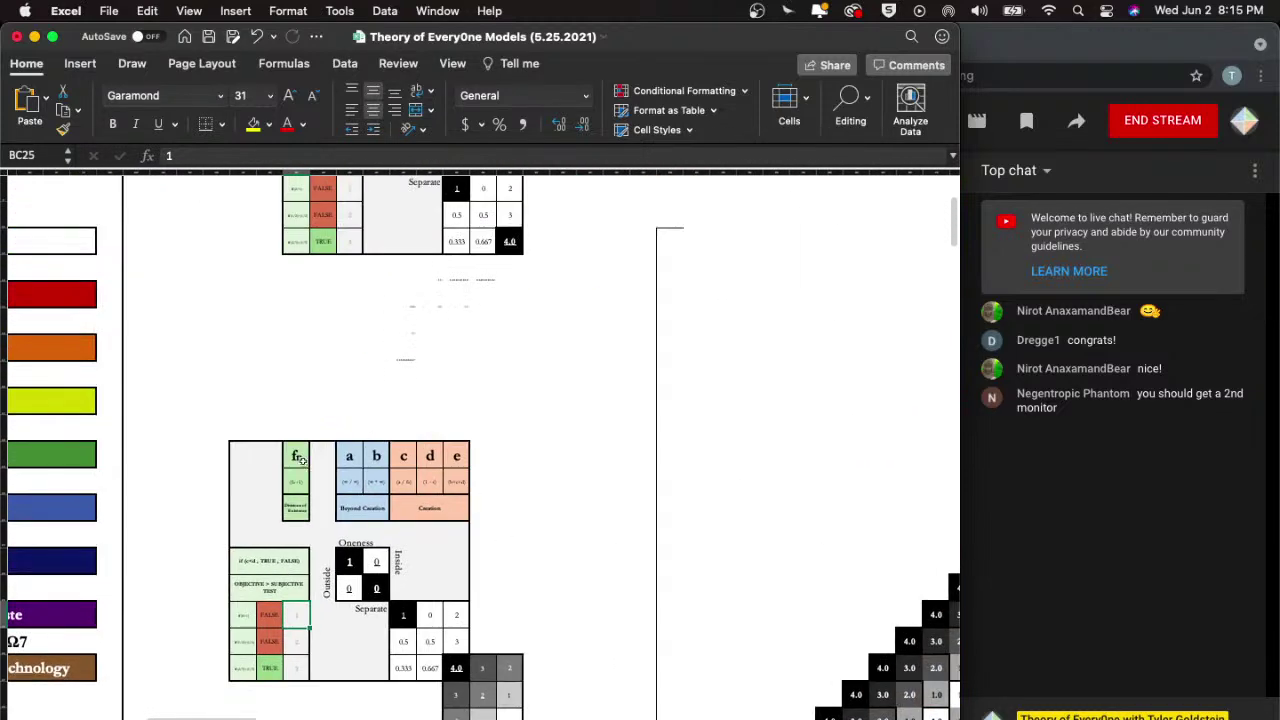
- Select the formula block starting at BA19 together with its 3x3 grid, and inspect the SUM formula in Quark (Force Point) cell Y48
{"action": "left_click_drag", "start_coordinate": [255, 466], "coordinate": [517, 715]}
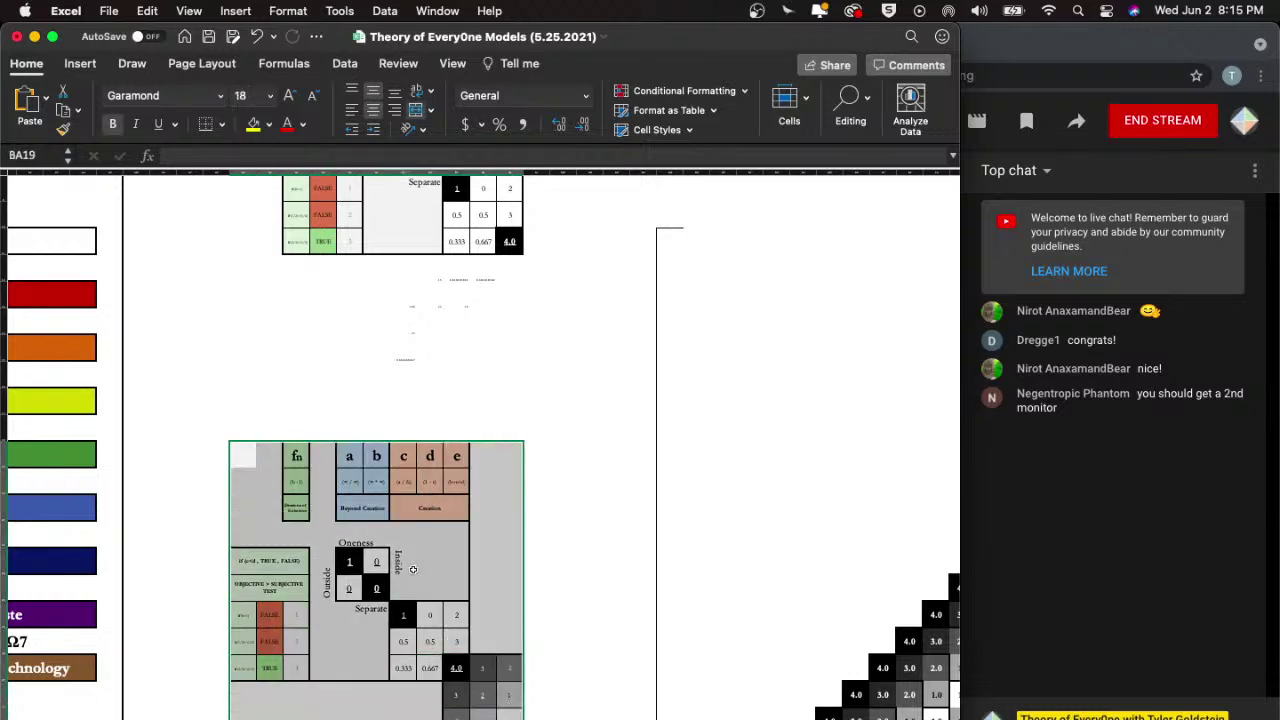
{"action": "scroll", "coordinate": [412, 569], "scroll_direction": "down", "scroll_amount": 3}
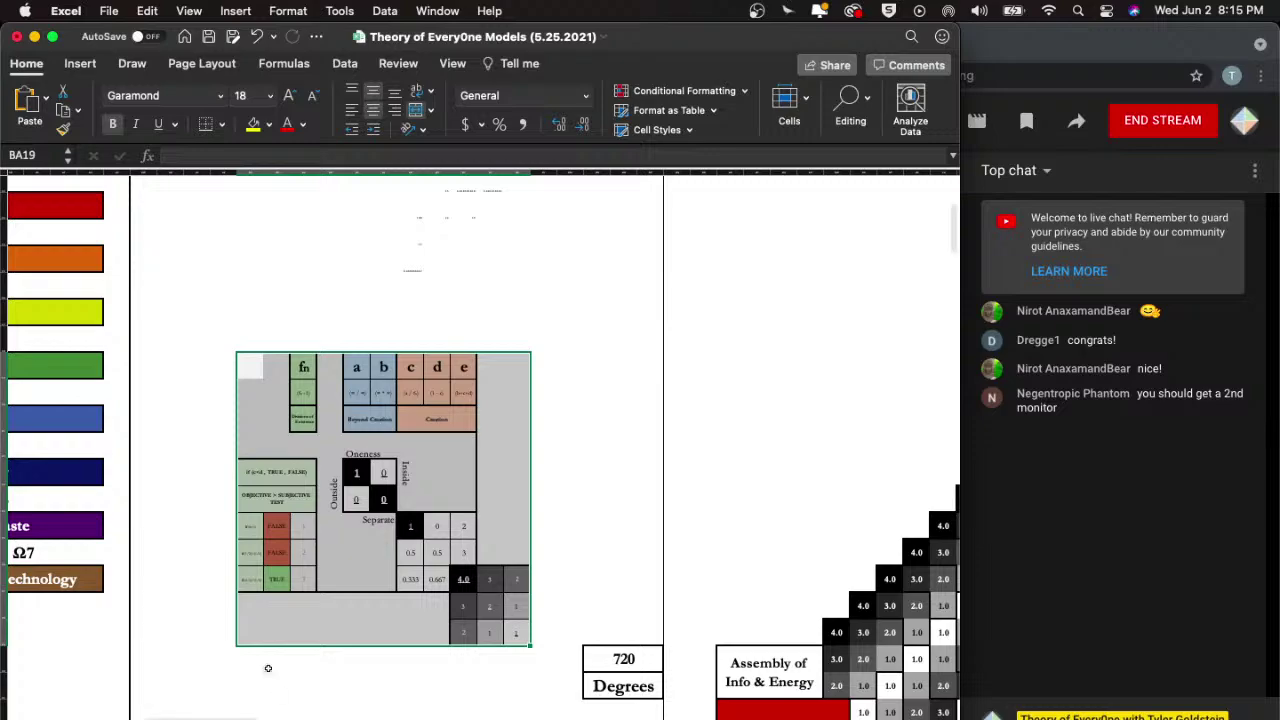
{"action": "scroll", "coordinate": [277, 689], "scroll_direction": "left", "scroll_amount": 10}
{"action": "scroll", "coordinate": [241, 593], "scroll_direction": "down", "scroll_amount": 5}
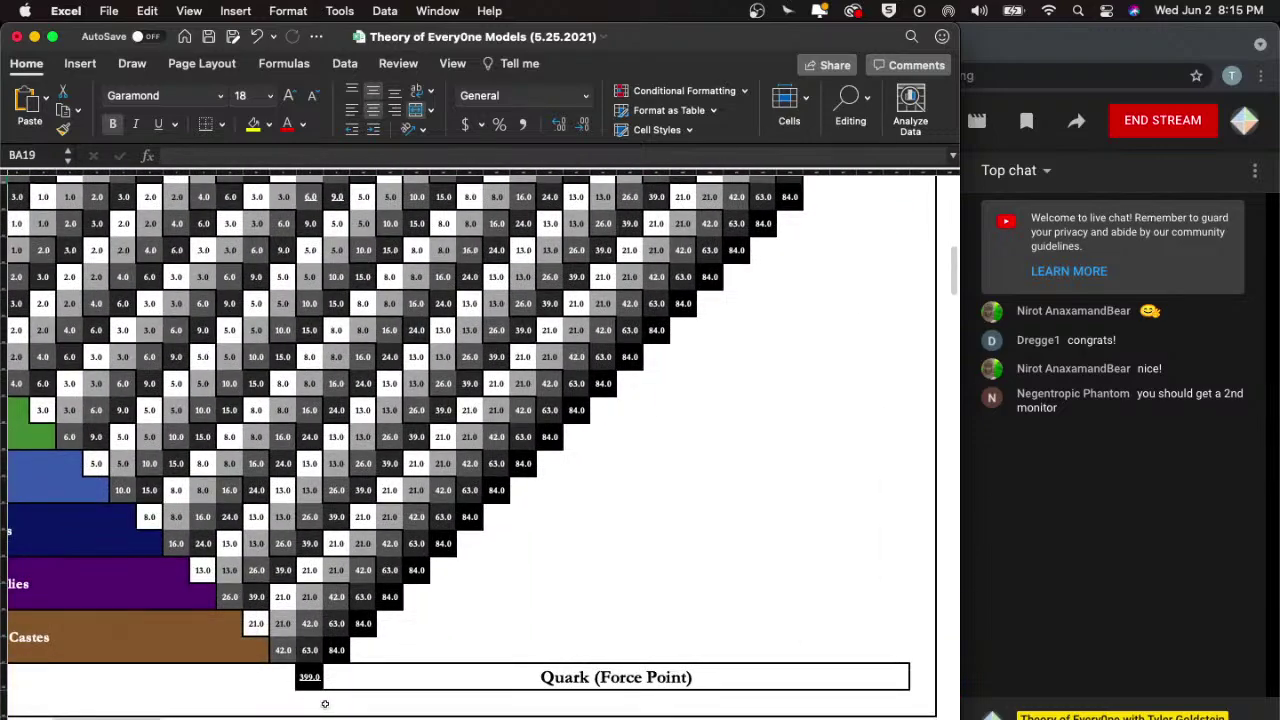
{"action": "left_click", "coordinate": [310, 678]}
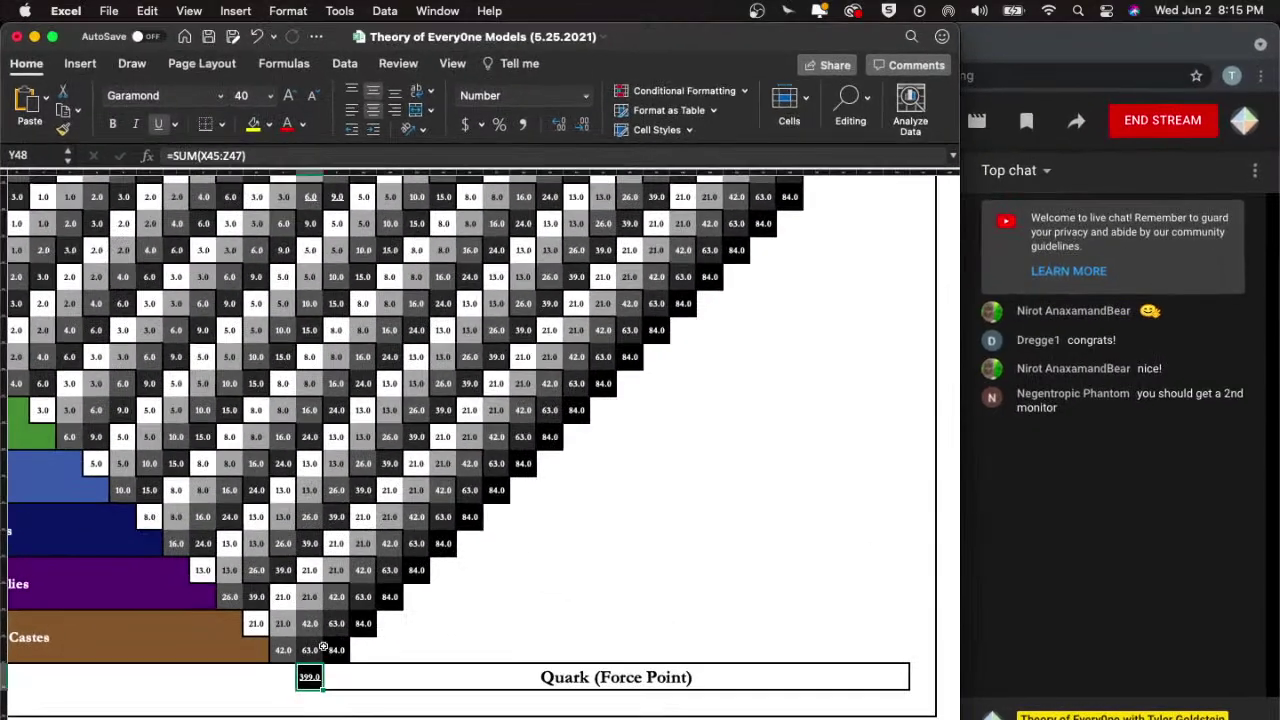
- Switch to the Safari window showing the Numbermatics page about the number 496
{"action": "key", "text": "ctrl+Up"}
{"action": "key", "text": "ctrl+Up"}
{"action": "key", "text": "ctrl+Up"}
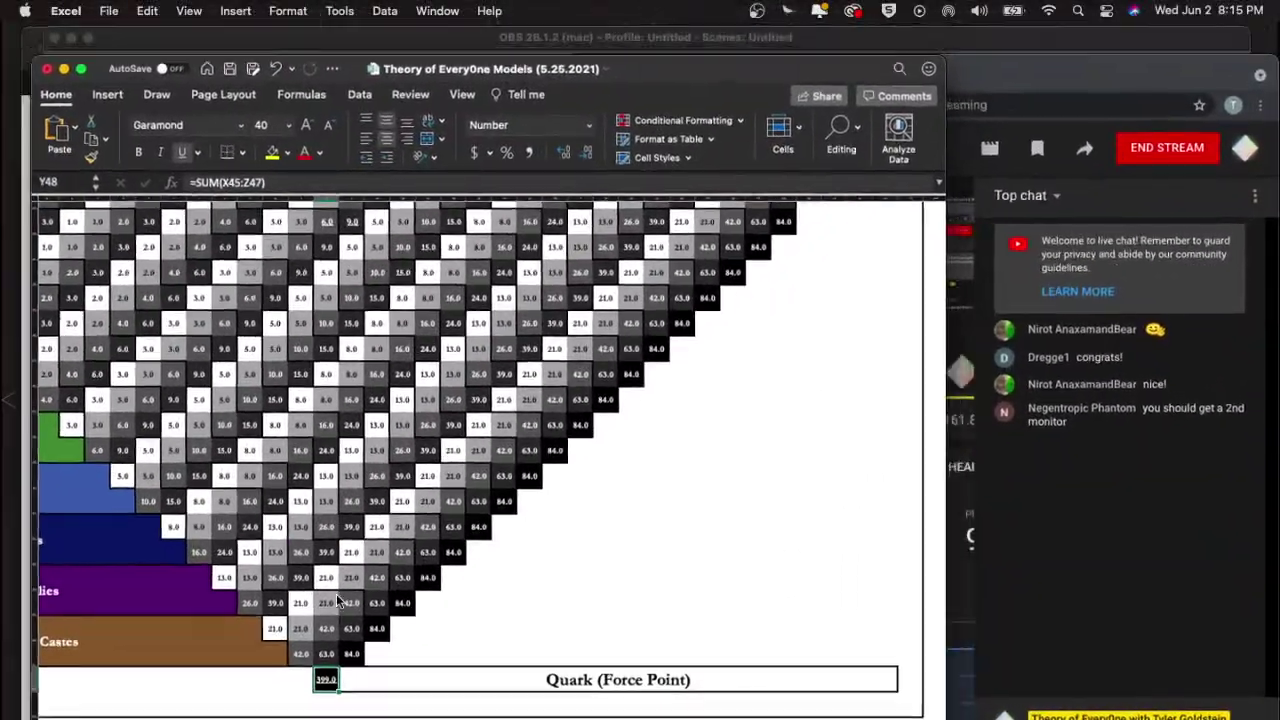
{"action": "key", "text": "ctrl+Up"}
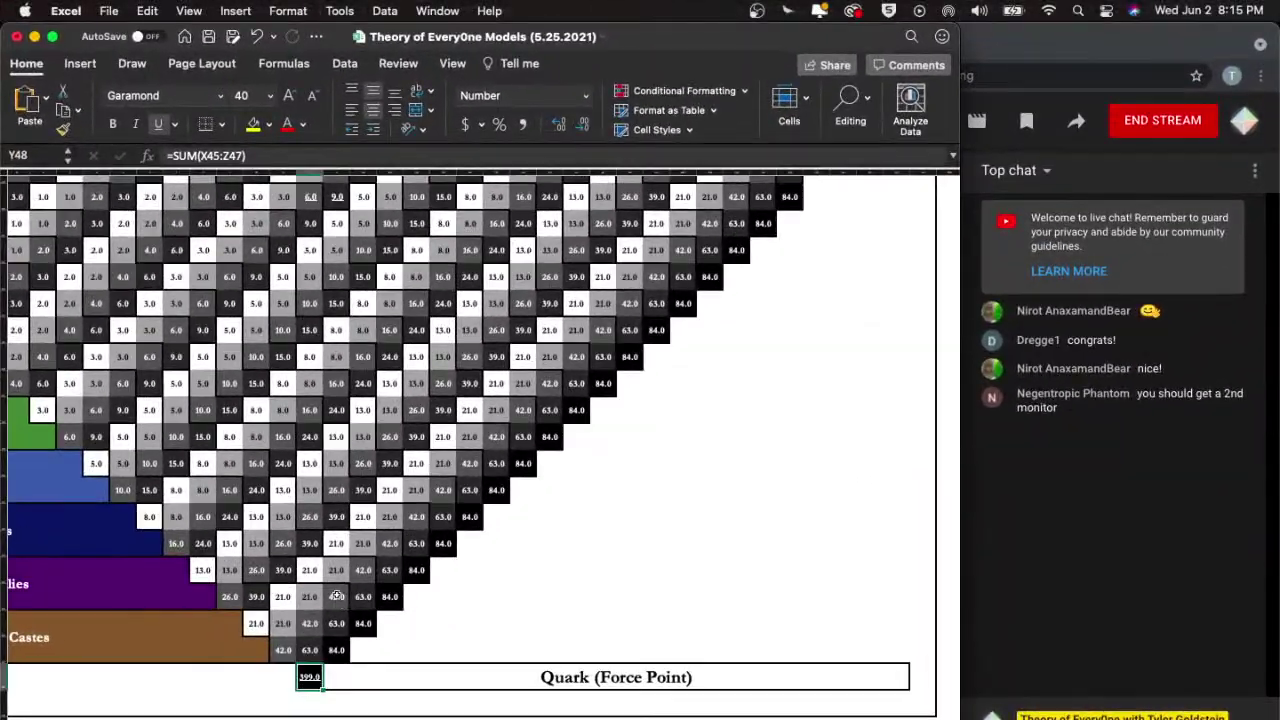
{"action": "key", "text": "ctrl+Up"}
{"action": "left_click", "coordinate": [240, 400]}
{"action": "scroll", "coordinate": [211, 343], "scroll_direction": "up", "scroll_amount": 5}
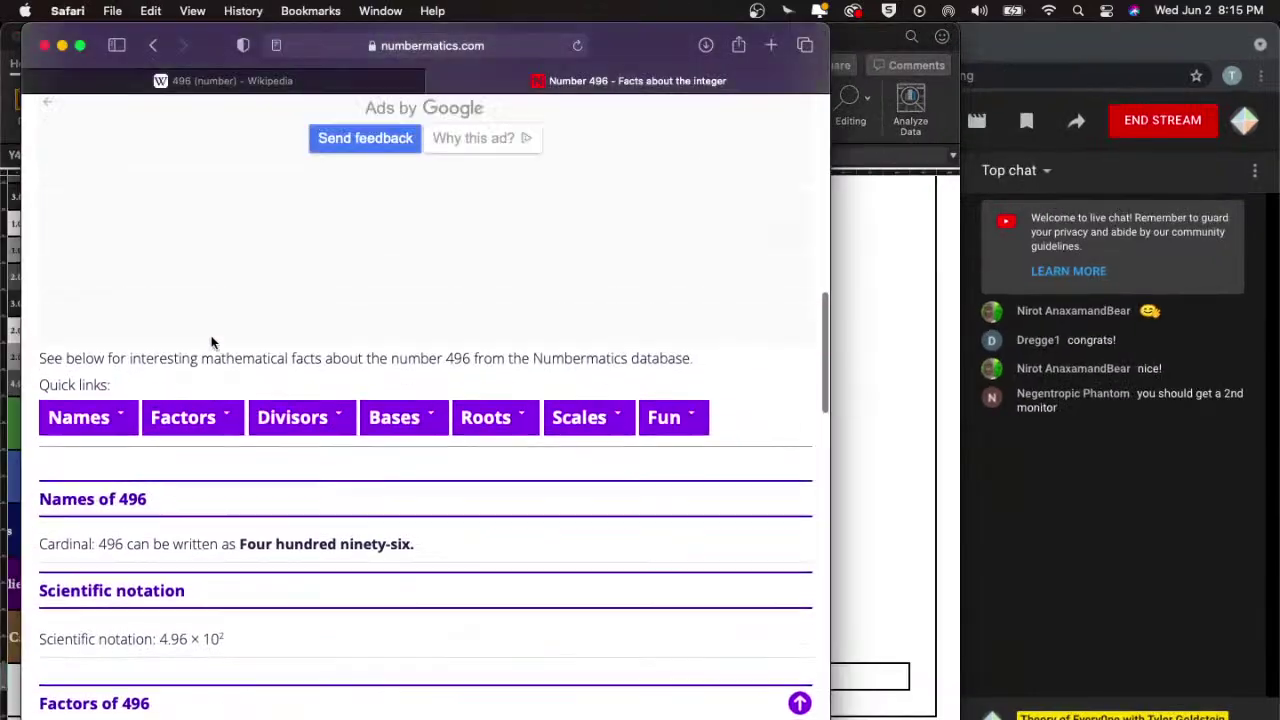
- Highlight the sum of prime factors of 496 and examine an enlarged view of its complete list of divisors
{"action": "scroll", "coordinate": [207, 592], "scroll_direction": "down", "scroll_amount": 10}
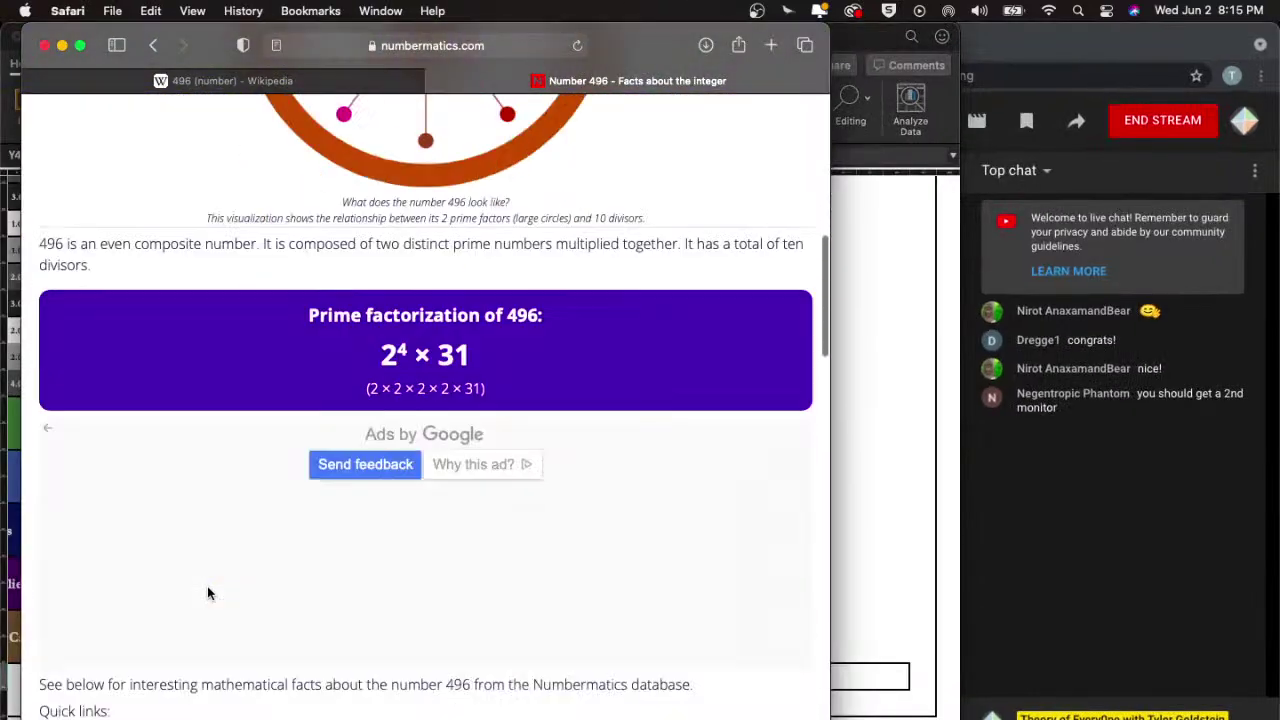
{"action": "scroll", "coordinate": [208, 593], "scroll_direction": "down", "scroll_amount": 3}
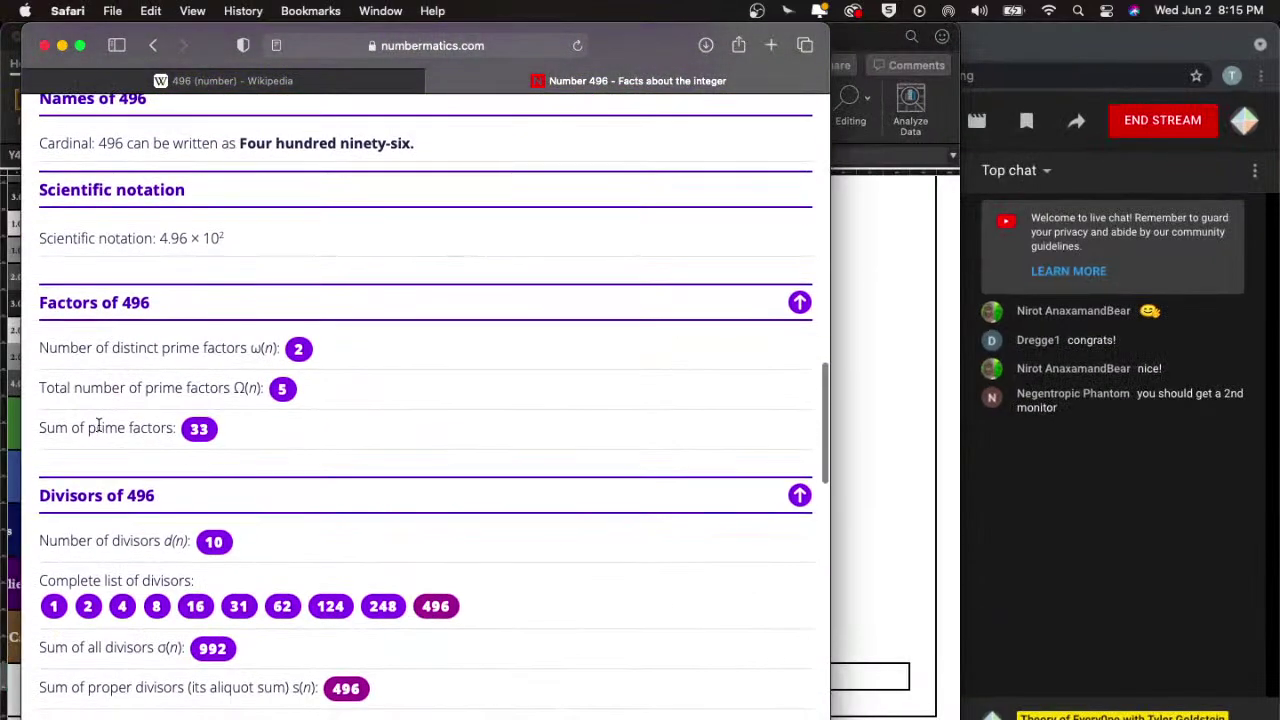
{"action": "left_click_drag", "start_coordinate": [249, 429], "coordinate": [183, 430]}
{"action": "scroll", "coordinate": [299, 582], "scroll_direction": "down", "scroll_amount": 4}
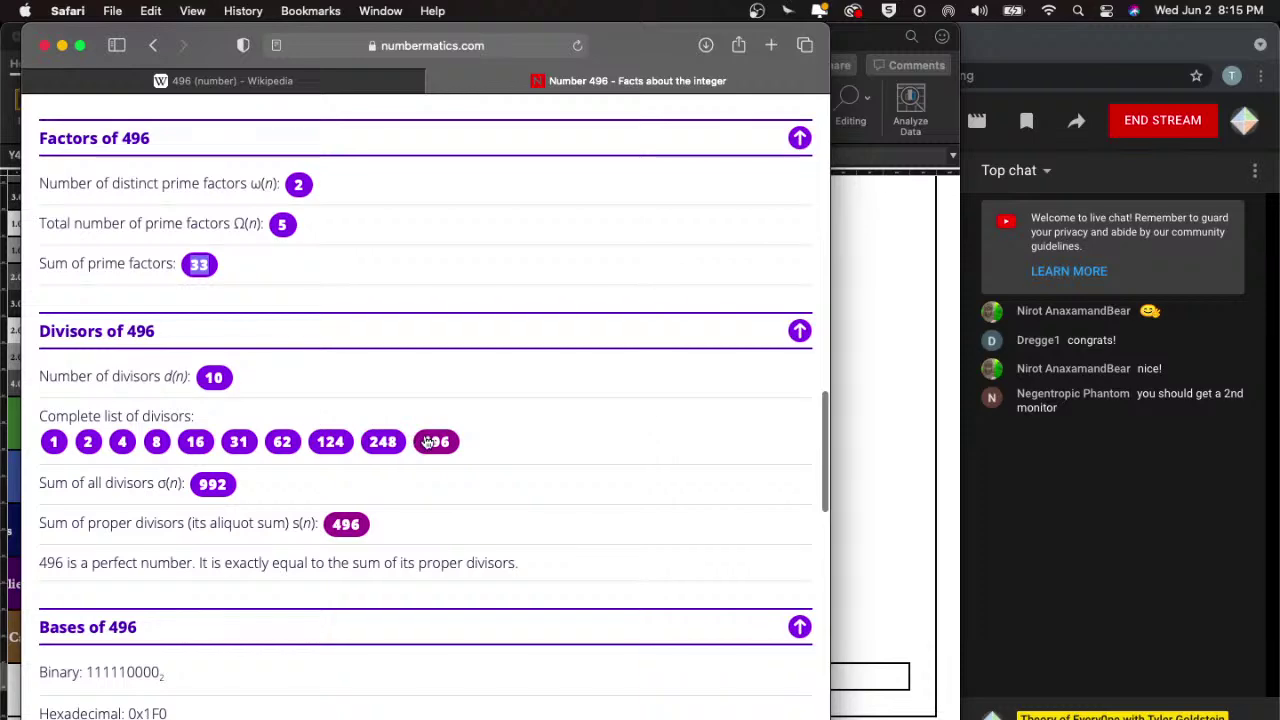
{"action": "scroll", "coordinate": [420, 476], "scroll_direction": "up", "scroll_amount": 5}
{"action": "scroll", "coordinate": [420, 476], "scroll_direction": "down", "scroll_amount": 5}
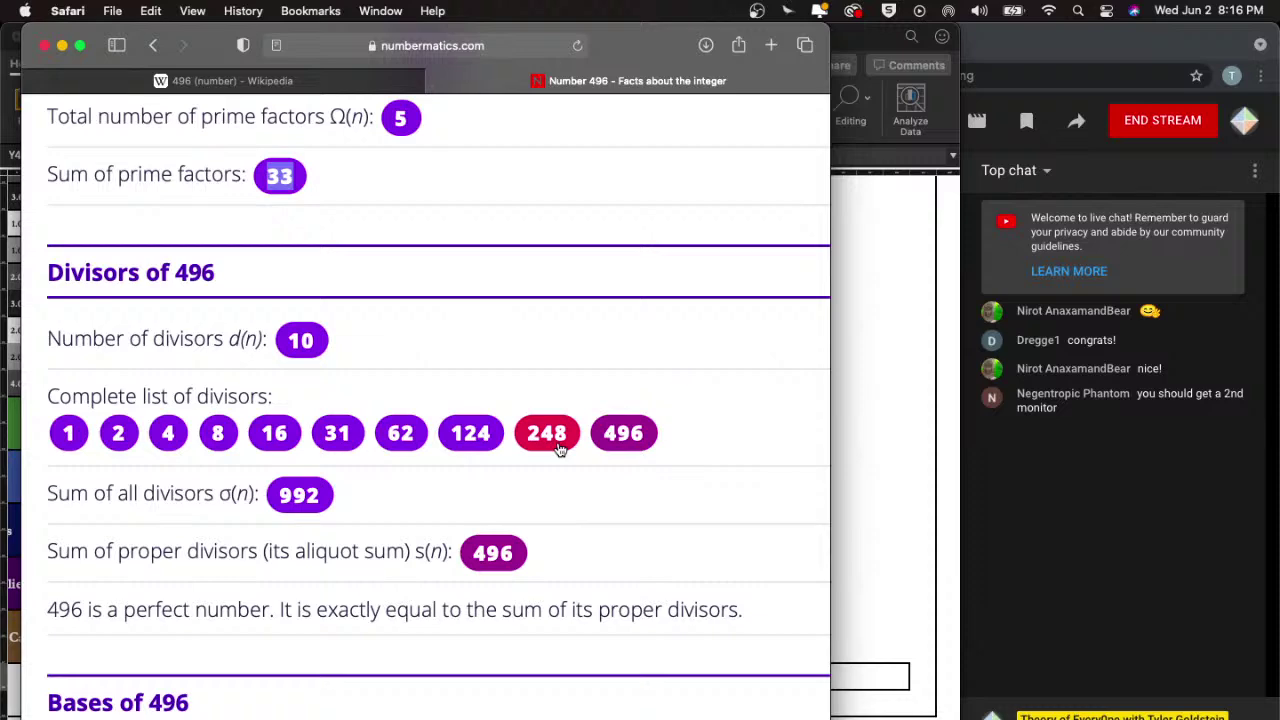
- Read the mathematics and physics sections of the Wikipedia article on 496, including the statement on the real dimension of E8
{"action": "left_click", "coordinate": [325, 84]}
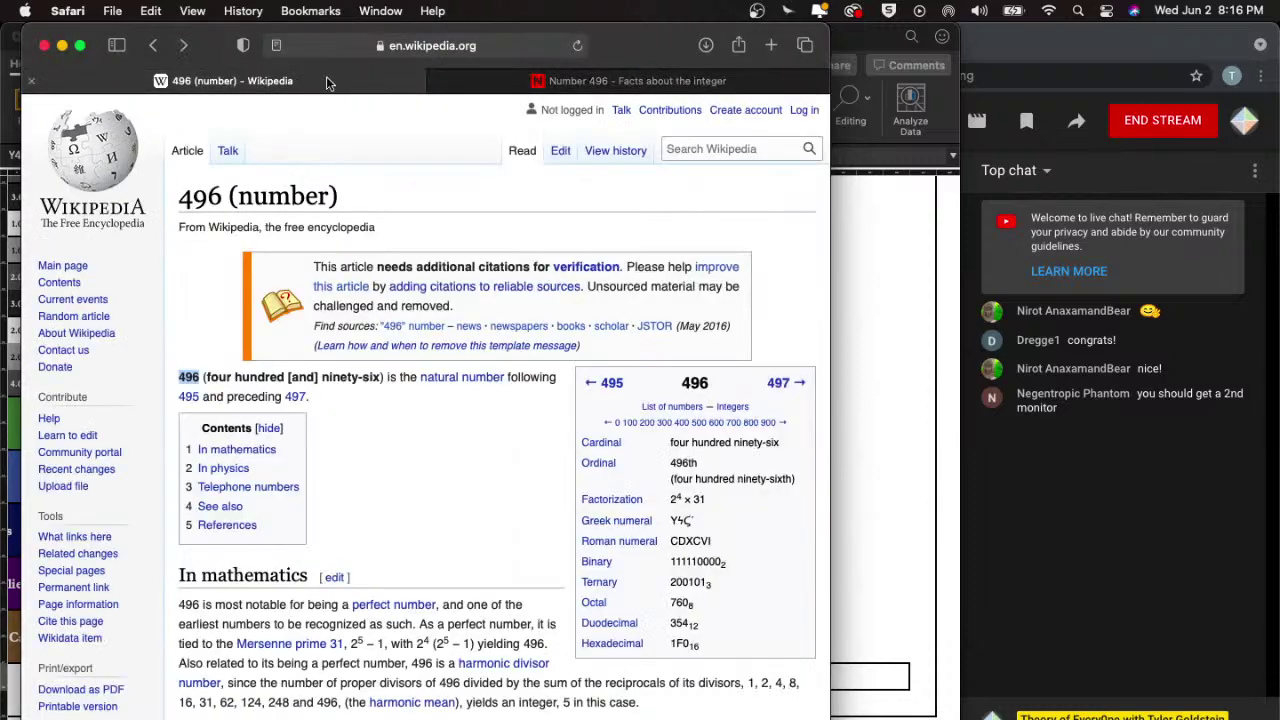
{"action": "scroll", "coordinate": [303, 517], "scroll_direction": "down", "scroll_amount": 5}
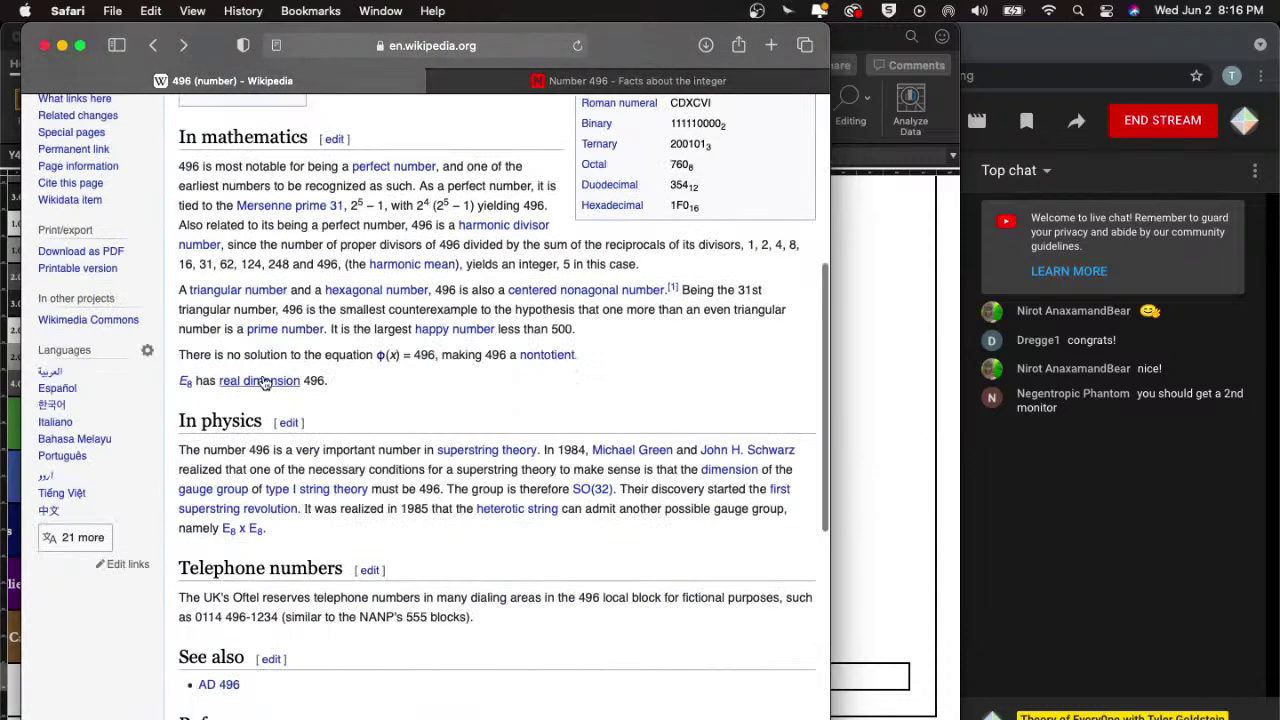
{"action": "mouse_move", "coordinate": [240, 391]}
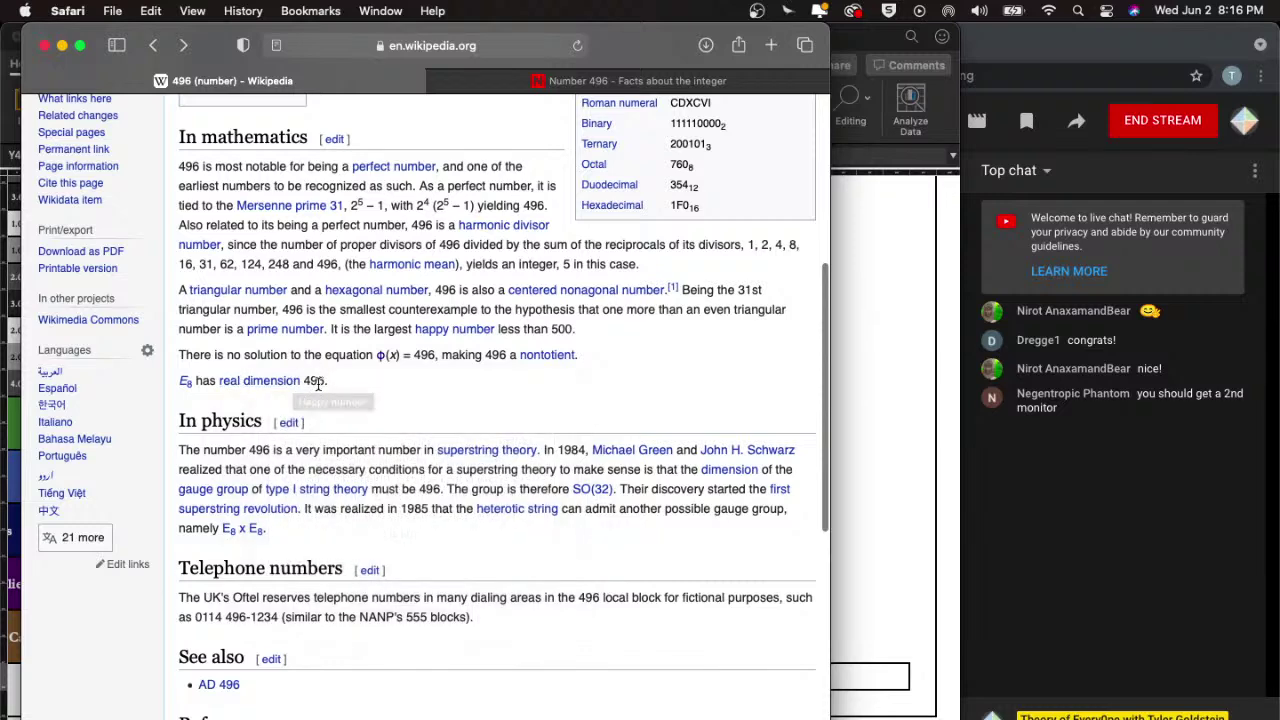
- Return to the Numbermatics page and examine the divisors, their sums and the bases of 496
{"action": "left_click", "coordinate": [612, 81]}
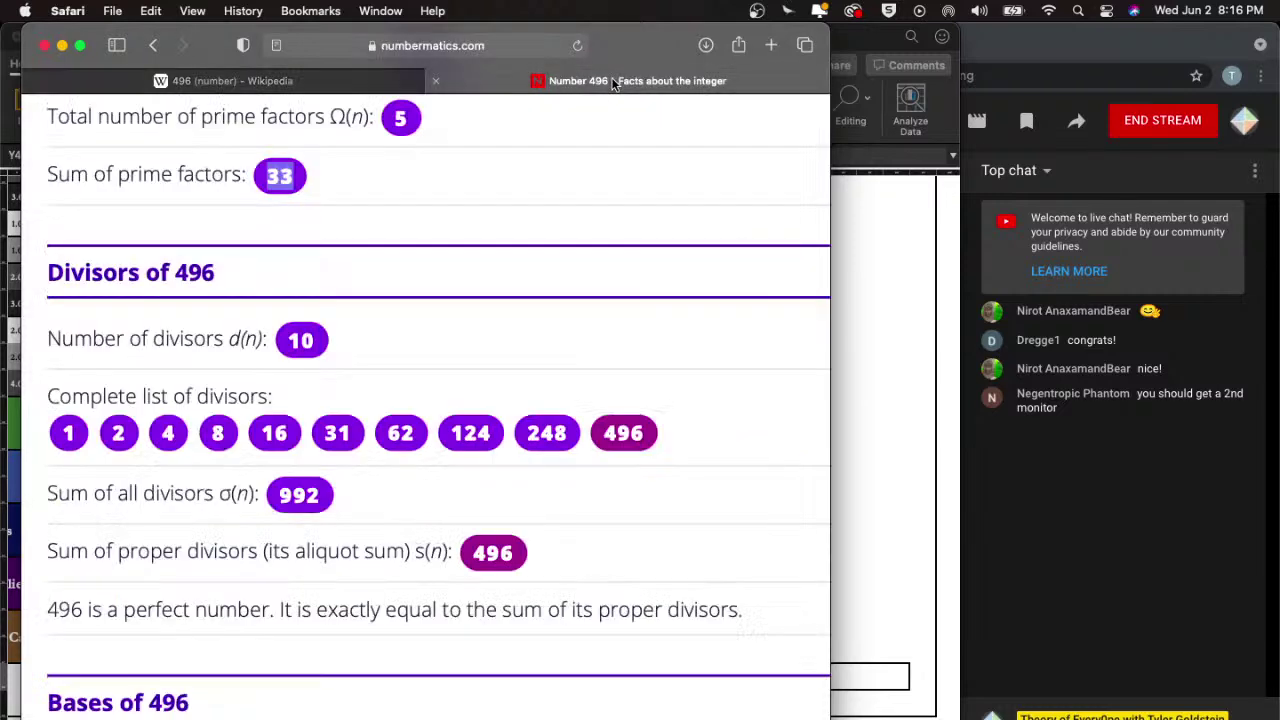
{"action": "scroll", "coordinate": [305, 597], "scroll_direction": "down", "scroll_amount": 3}
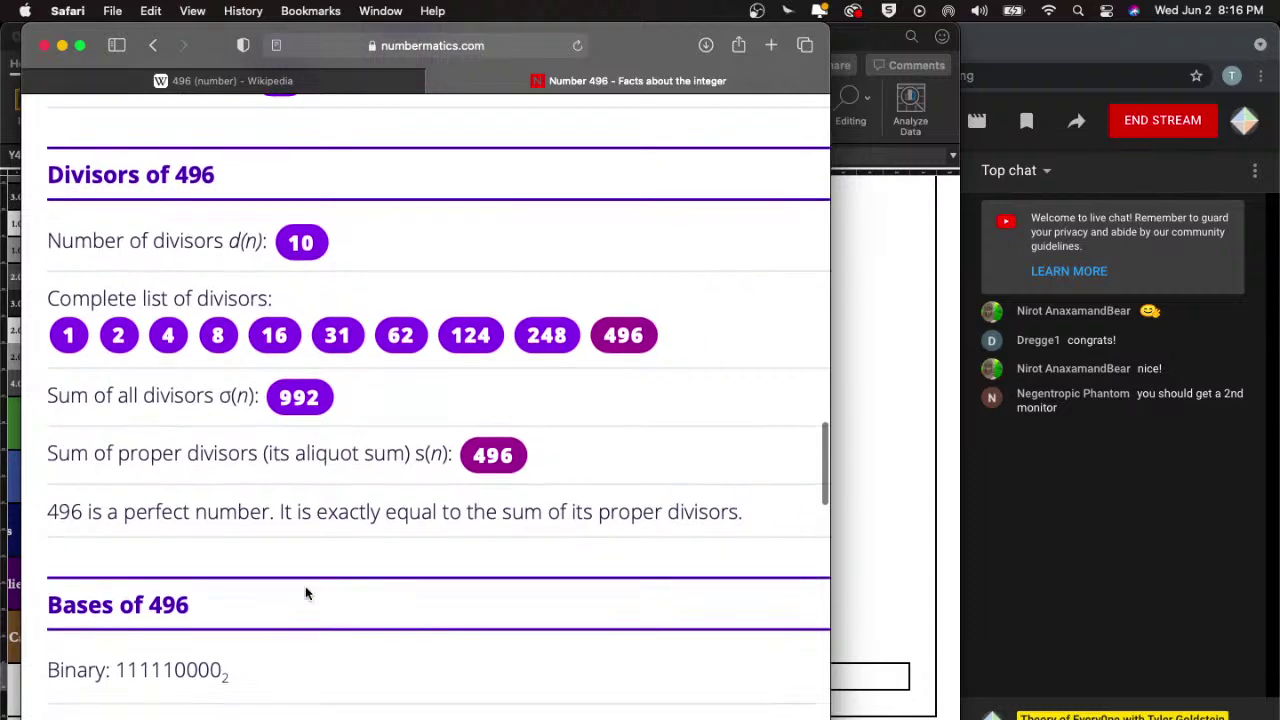
{"action": "scroll", "coordinate": [305, 593], "scroll_direction": "down", "scroll_amount": 1}
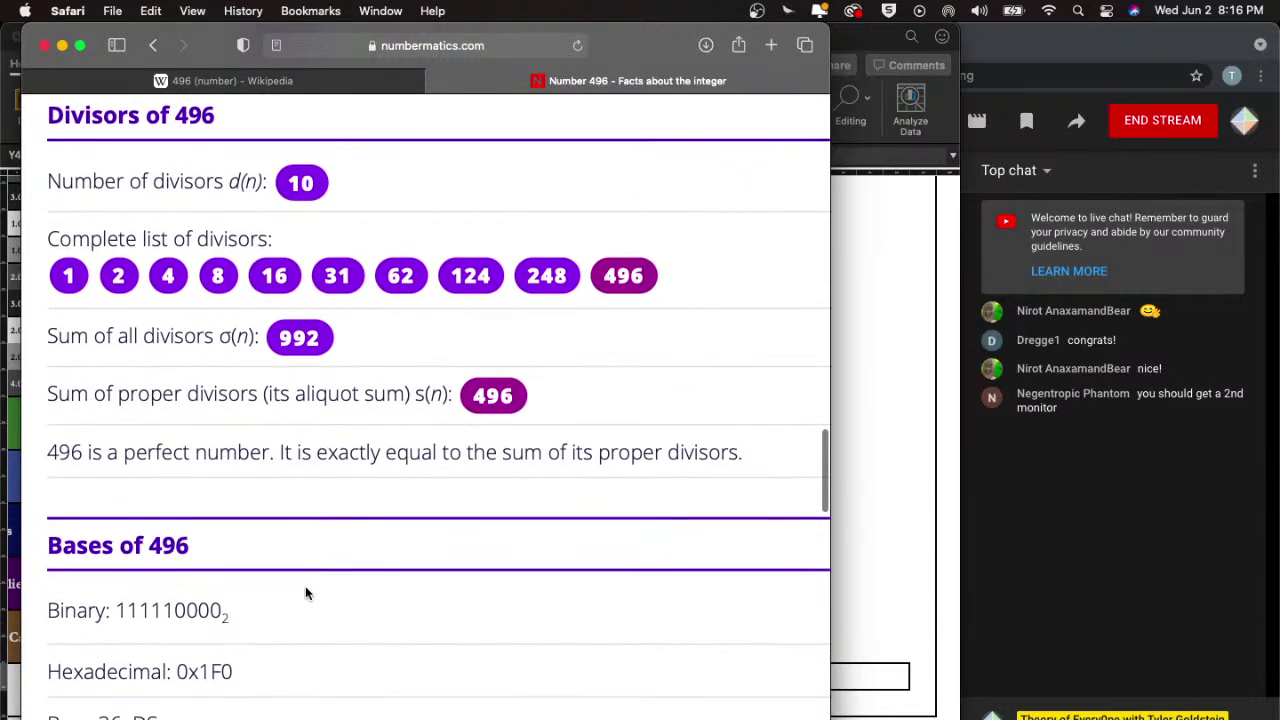
{"action": "scroll", "coordinate": [305, 593], "scroll_direction": "down", "scroll_amount": 2}
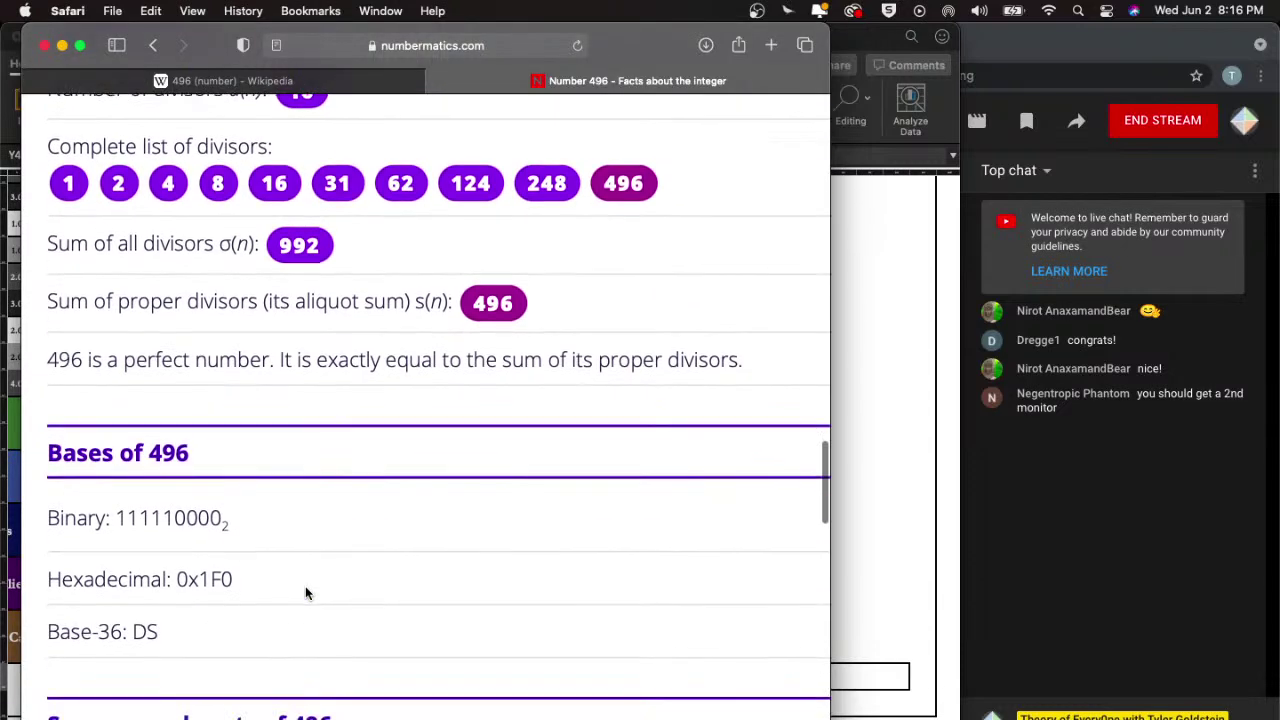
{"action": "scroll", "coordinate": [305, 590], "scroll_direction": "down", "scroll_amount": 1}
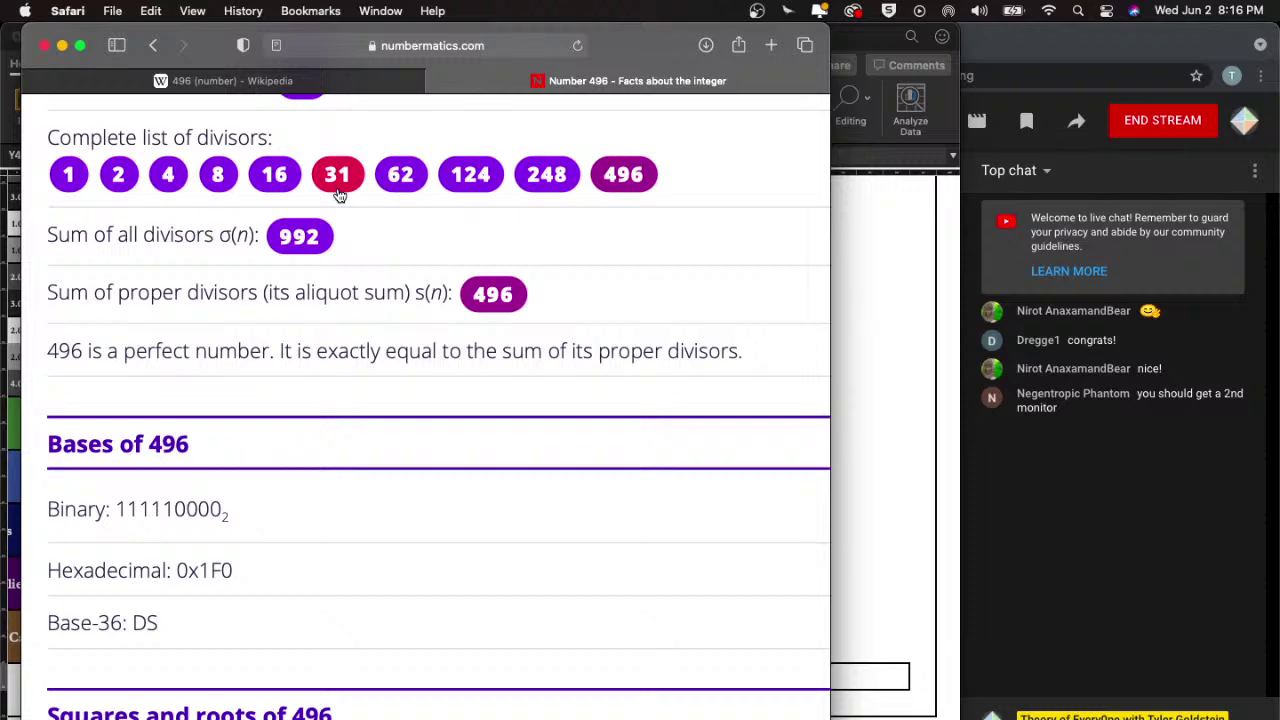
- Read the squares and roots, scales and recreational maths facts at reduced page zoom, and return to the divisors of 496
{"action": "scroll", "coordinate": [340, 195], "scroll_direction": "down", "scroll_amount": 10}
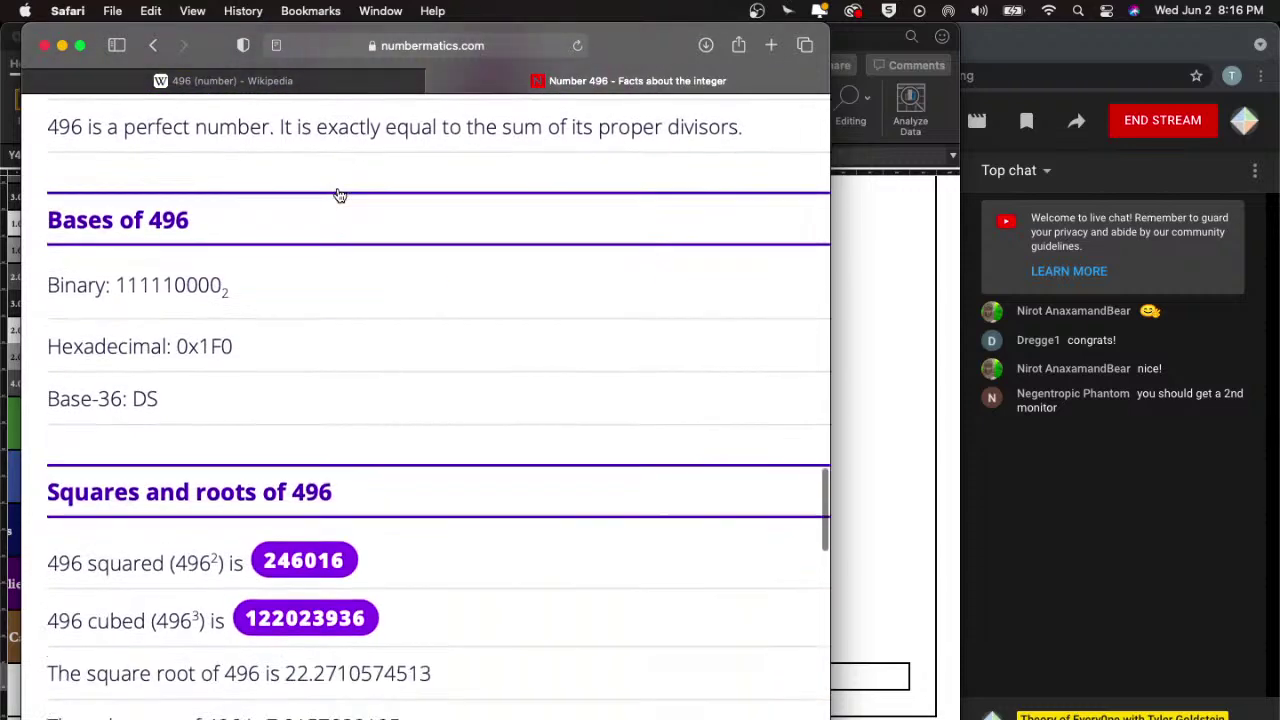
{"action": "scroll", "coordinate": [340, 195], "scroll_direction": "down", "scroll_amount": 10}
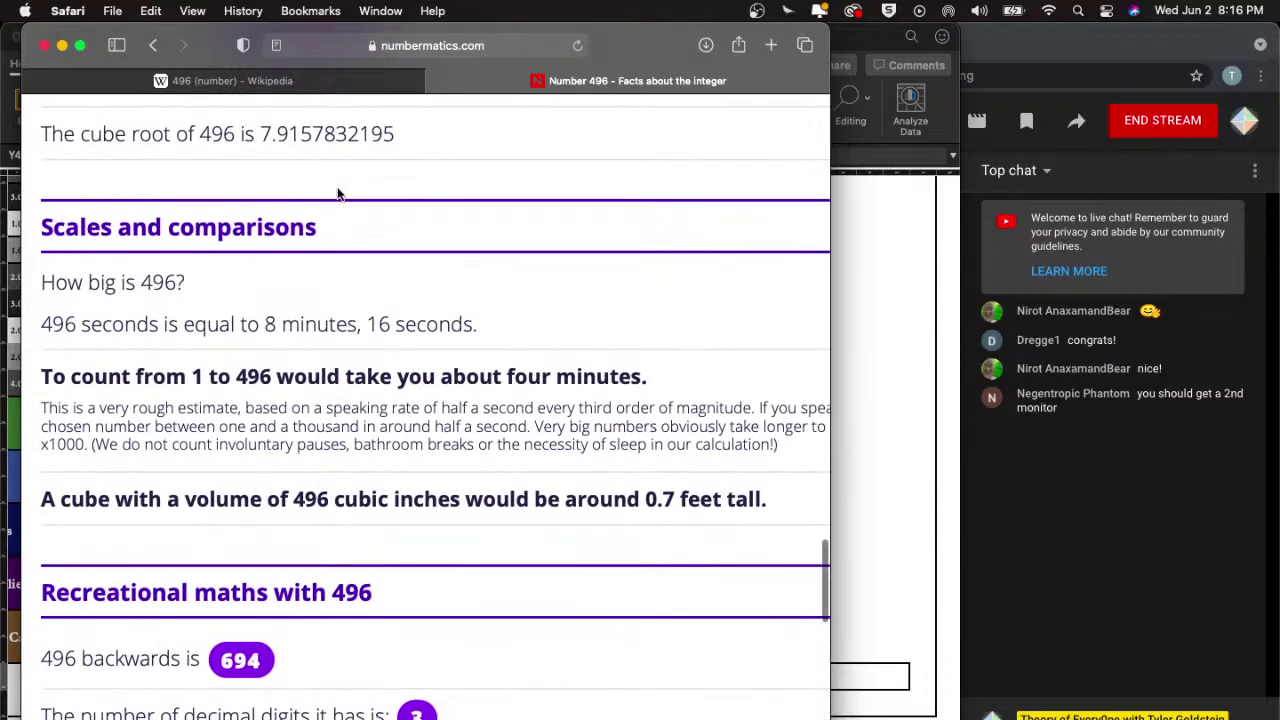
{"action": "scroll", "coordinate": [337, 188], "scroll_direction": "down", "scroll_amount": 5}
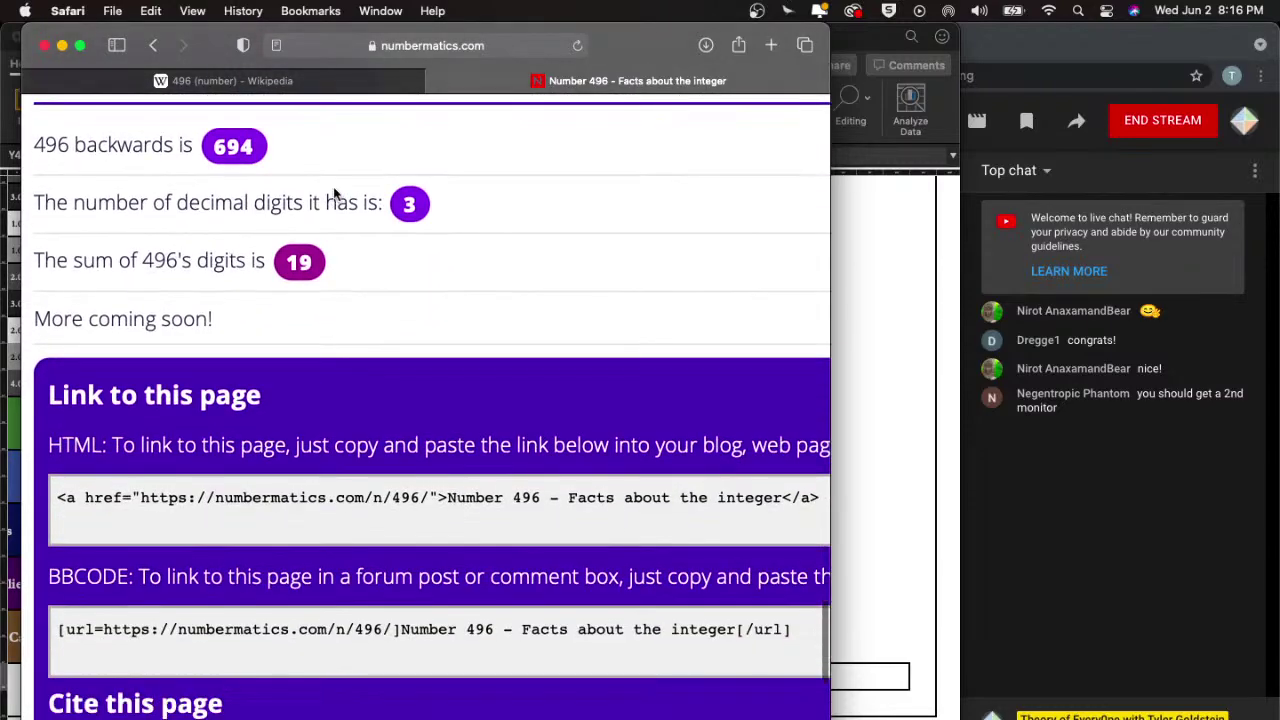
{"action": "key", "text": "super+minus"}
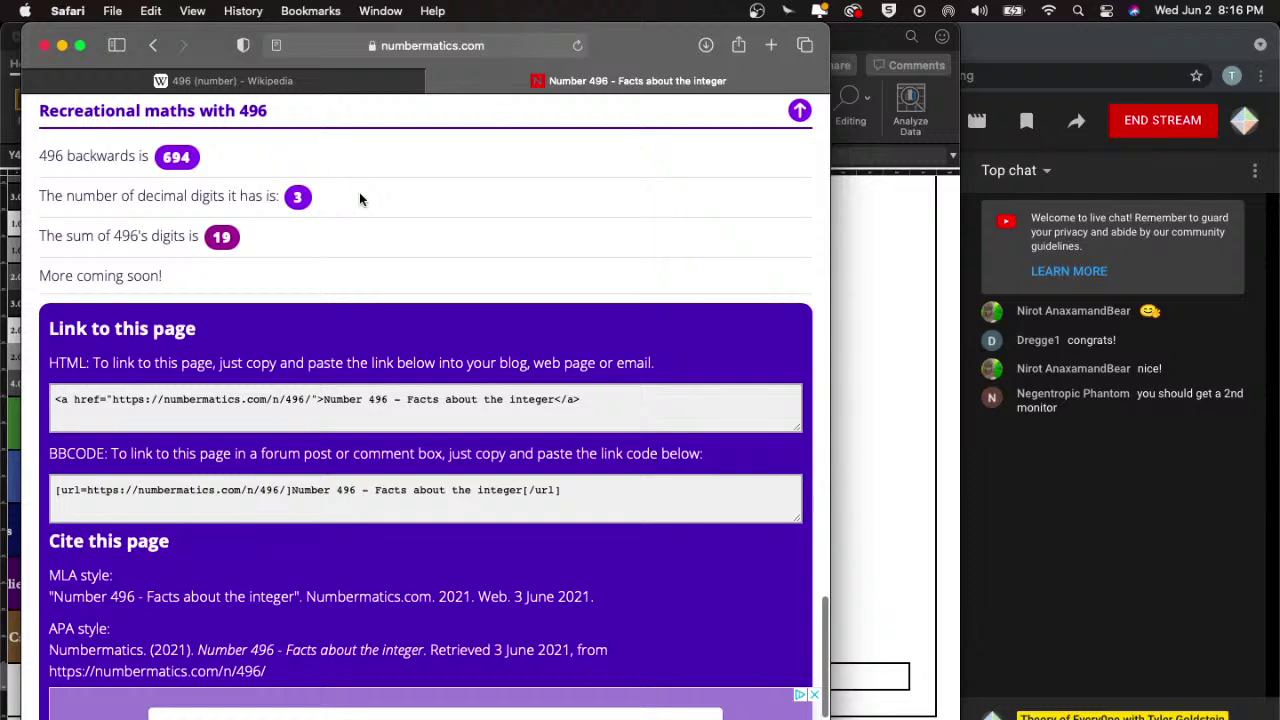
{"action": "scroll", "coordinate": [359, 192], "scroll_direction": "up", "scroll_amount": 2}
{"action": "scroll", "coordinate": [360, 198], "scroll_direction": "up", "scroll_amount": 15}
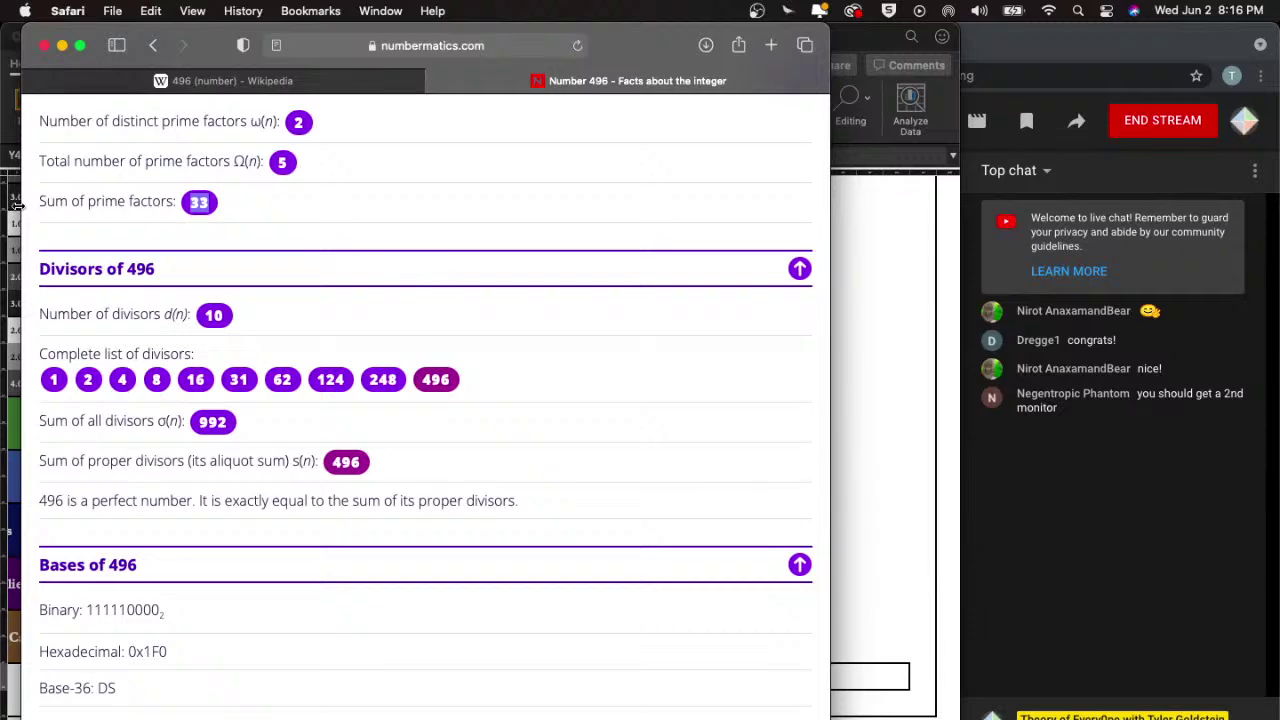
- Widen the browser window from the screen's edge to the live chat and highlight the sum of 496's digits under Recreational maths
{"action": "left_click_drag", "start_coordinate": [18, 204], "coordinate": [3, 211]}
{"action": "left_click_drag", "start_coordinate": [827, 207], "coordinate": [957, 218]}
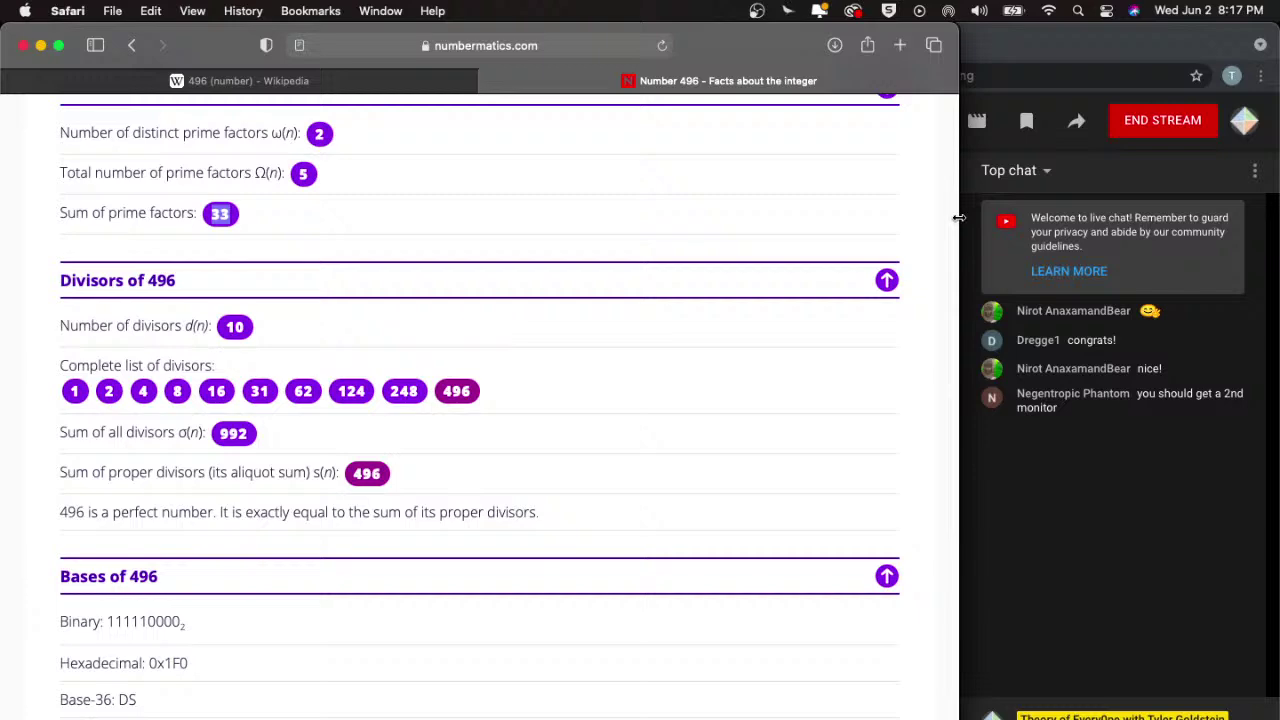
{"action": "scroll", "coordinate": [958, 217], "scroll_direction": "down", "scroll_amount": 10}
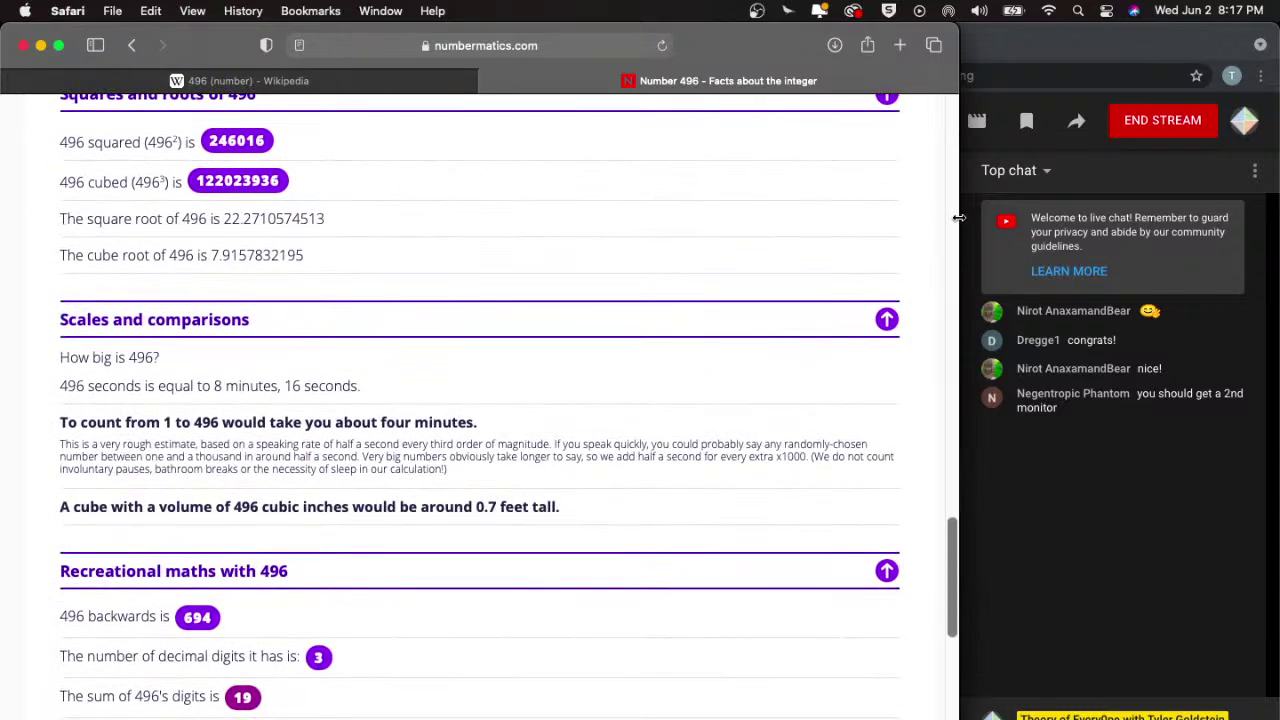
{"action": "scroll", "coordinate": [958, 217], "scroll_direction": "down", "scroll_amount": 5}
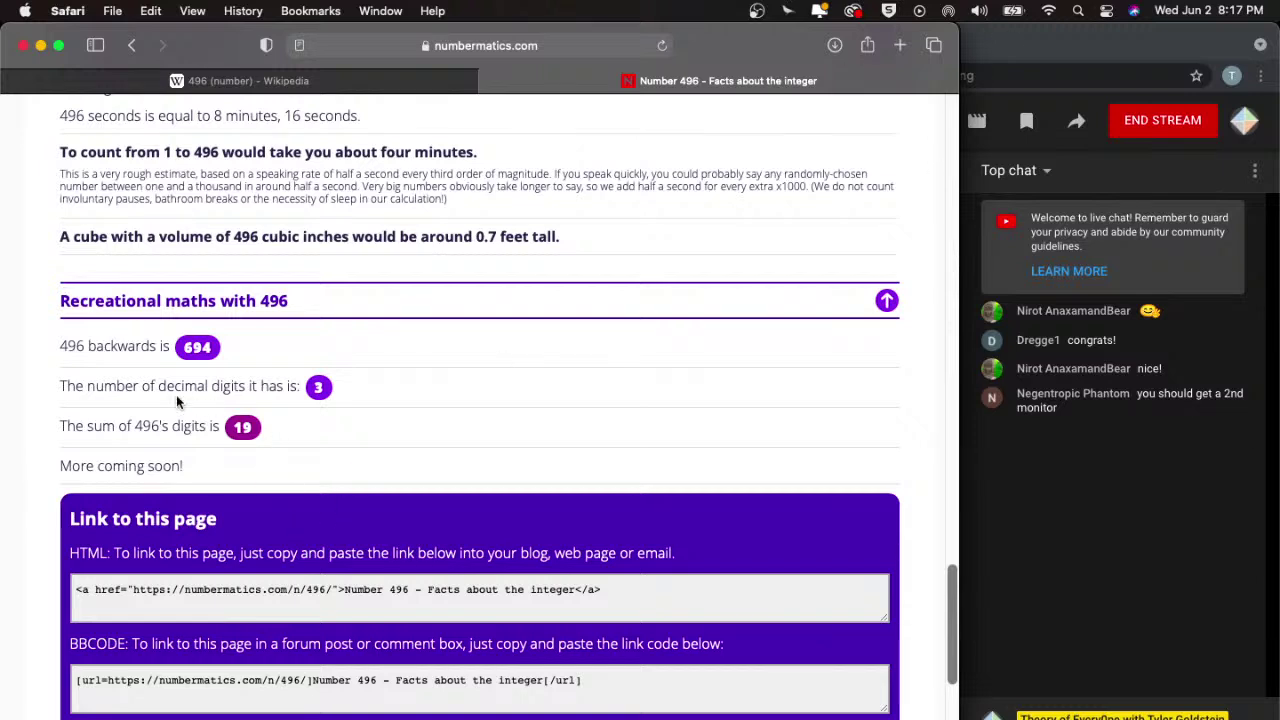
{"action": "double_click", "coordinate": [244, 428]}
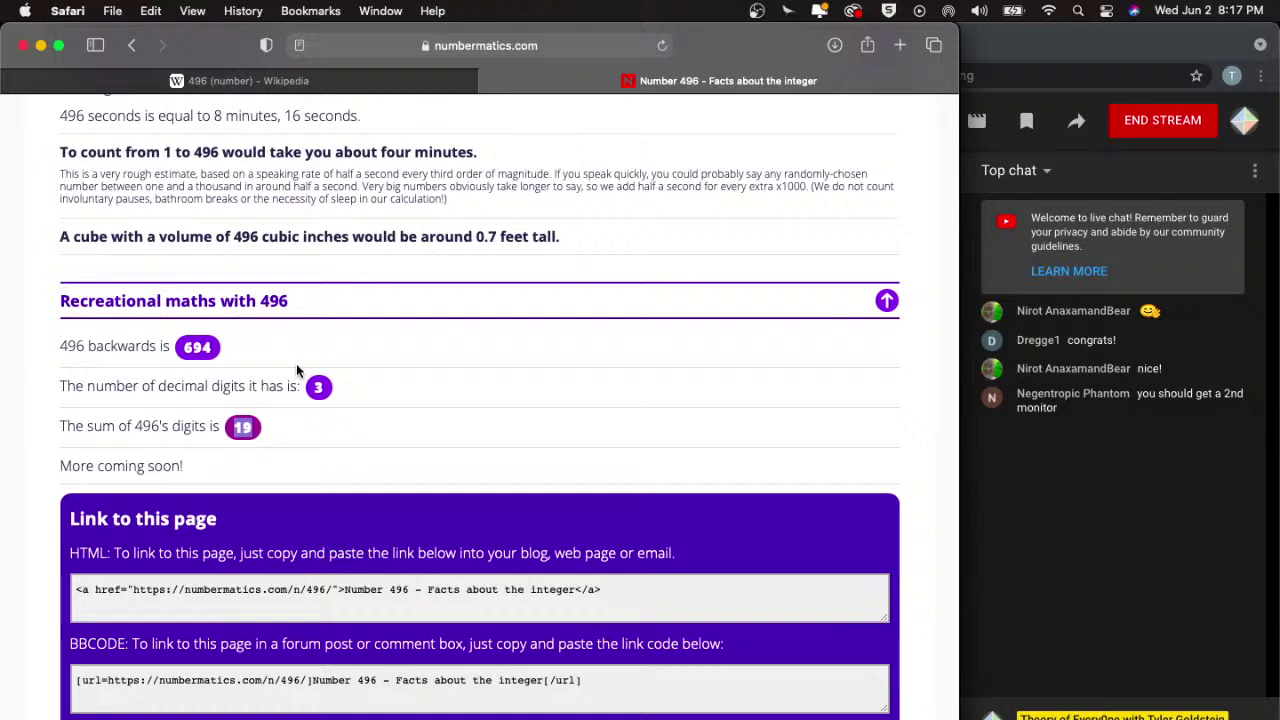
{"action": "scroll", "coordinate": [296, 366], "scroll_direction": "down", "scroll_amount": 1}
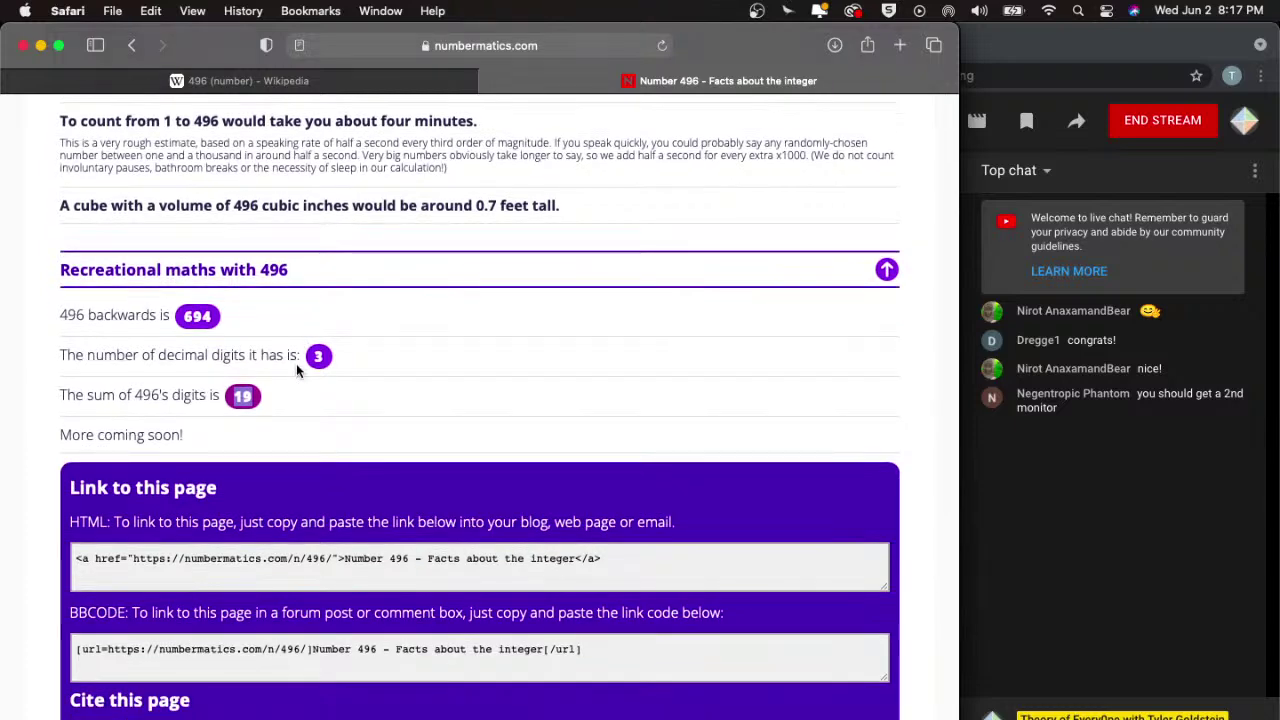
- Review the divisors and factors of 496 on Numbermatics and highlight the sum of its prime factors
{"action": "scroll", "coordinate": [296, 363], "scroll_direction": "up", "scroll_amount": 15}
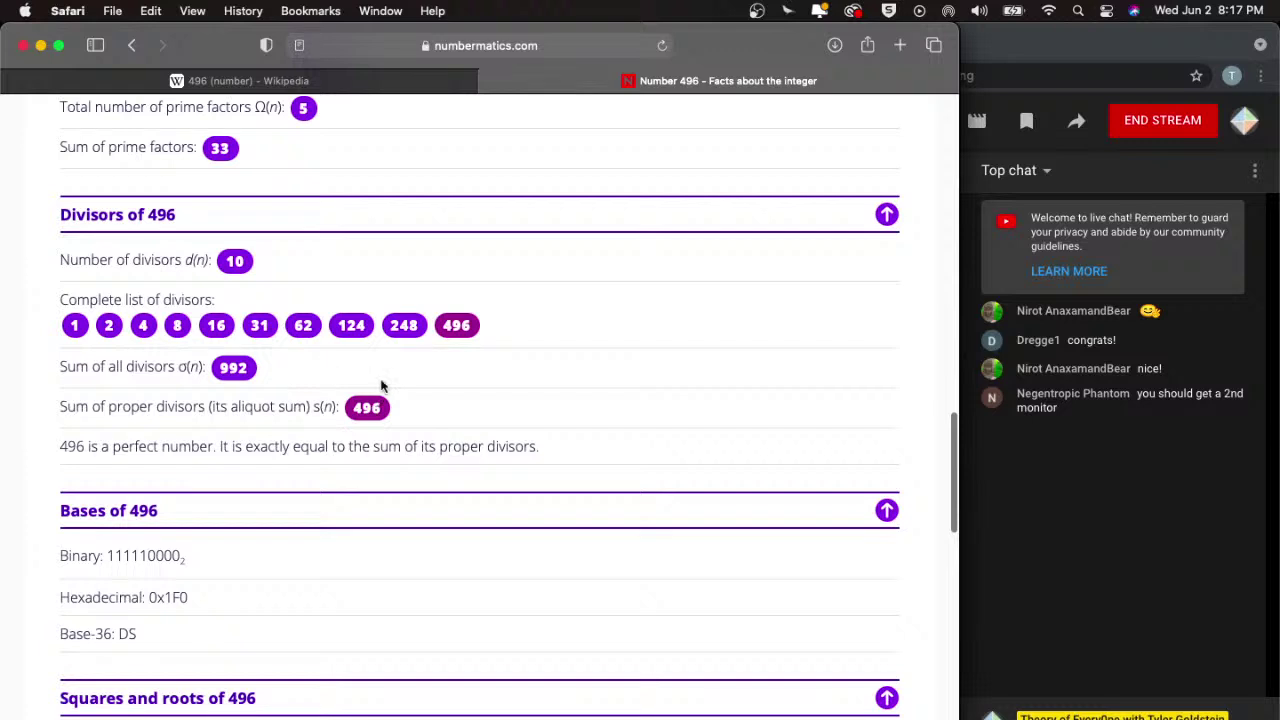
{"action": "scroll", "coordinate": [240, 298], "scroll_direction": "up", "scroll_amount": 2}
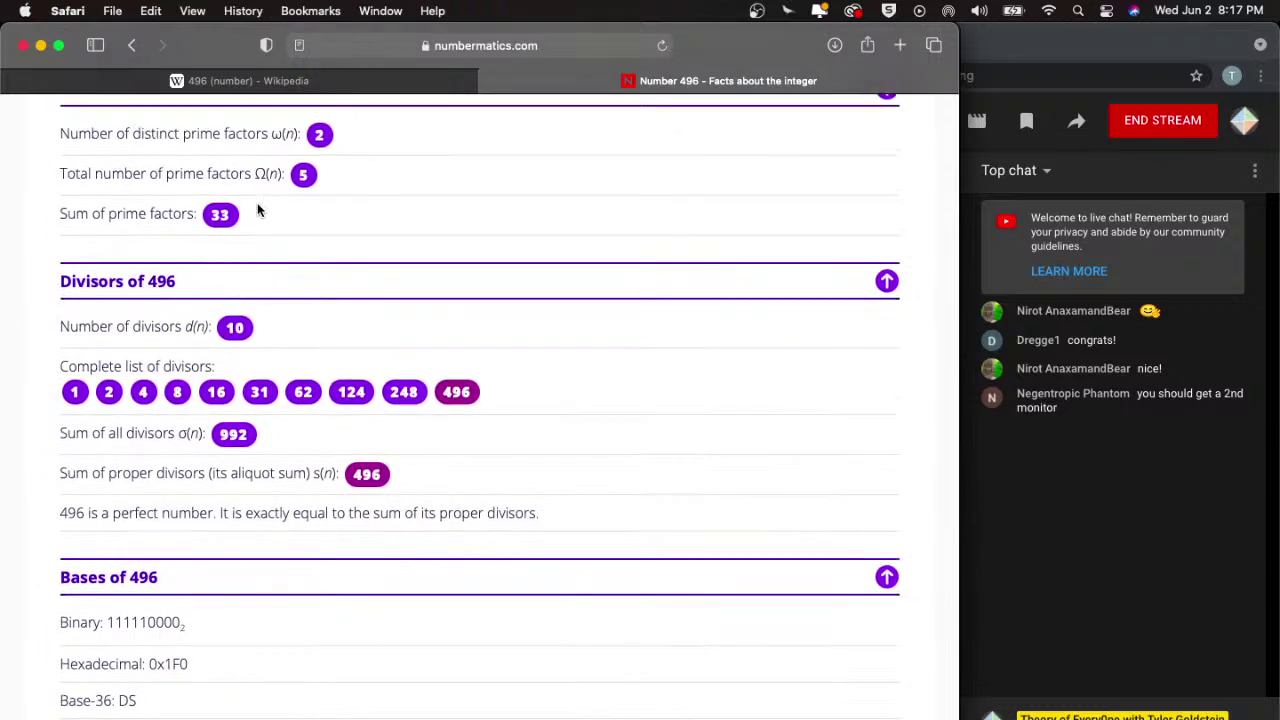
{"action": "left_click_drag", "start_coordinate": [230, 214], "coordinate": [196, 216]}
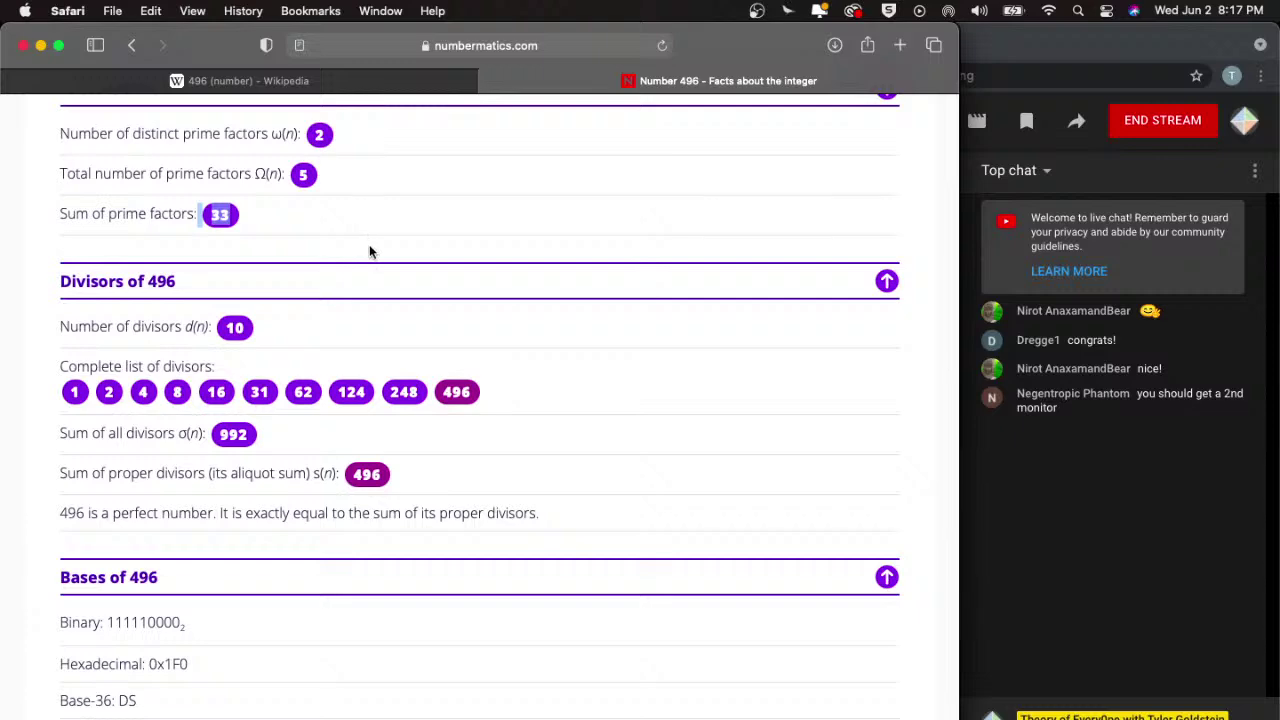
{"action": "scroll", "coordinate": [369, 247], "scroll_direction": "up", "scroll_amount": 5}
{"action": "scroll", "coordinate": [369, 252], "scroll_direction": "up", "scroll_amount": 6}
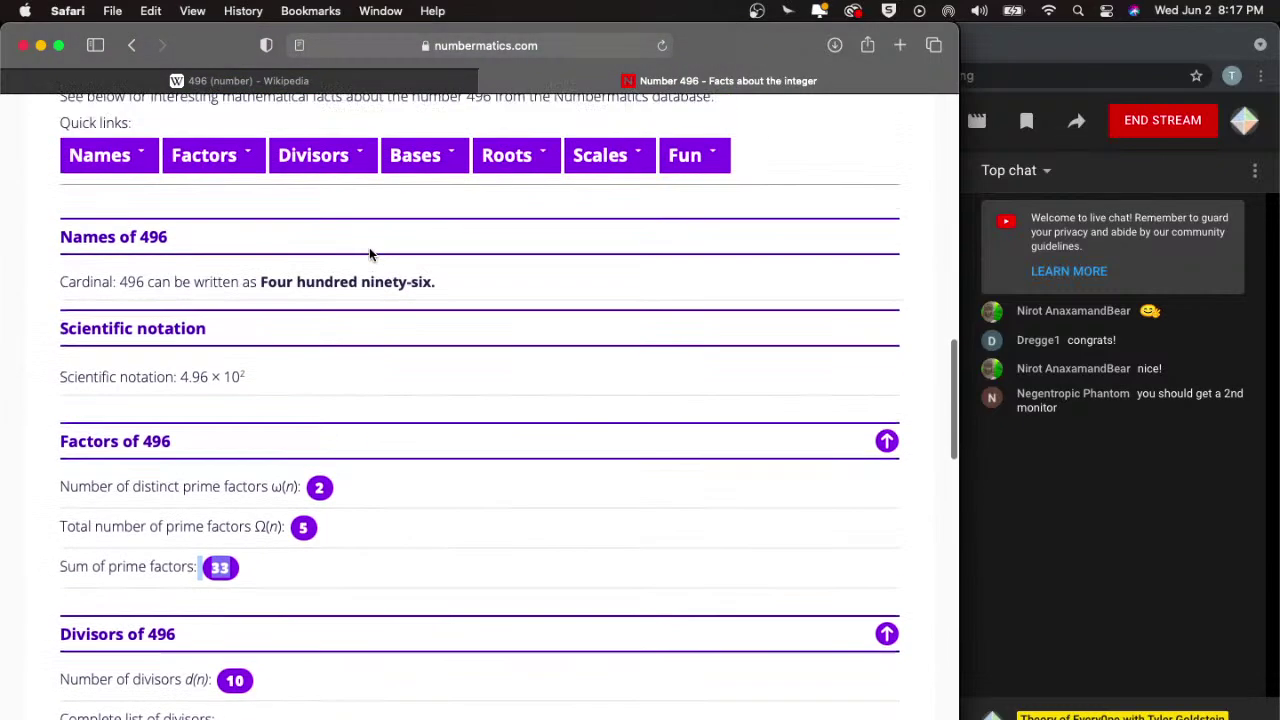
{"action": "scroll", "coordinate": [369, 250], "scroll_direction": "up", "scroll_amount": 3}
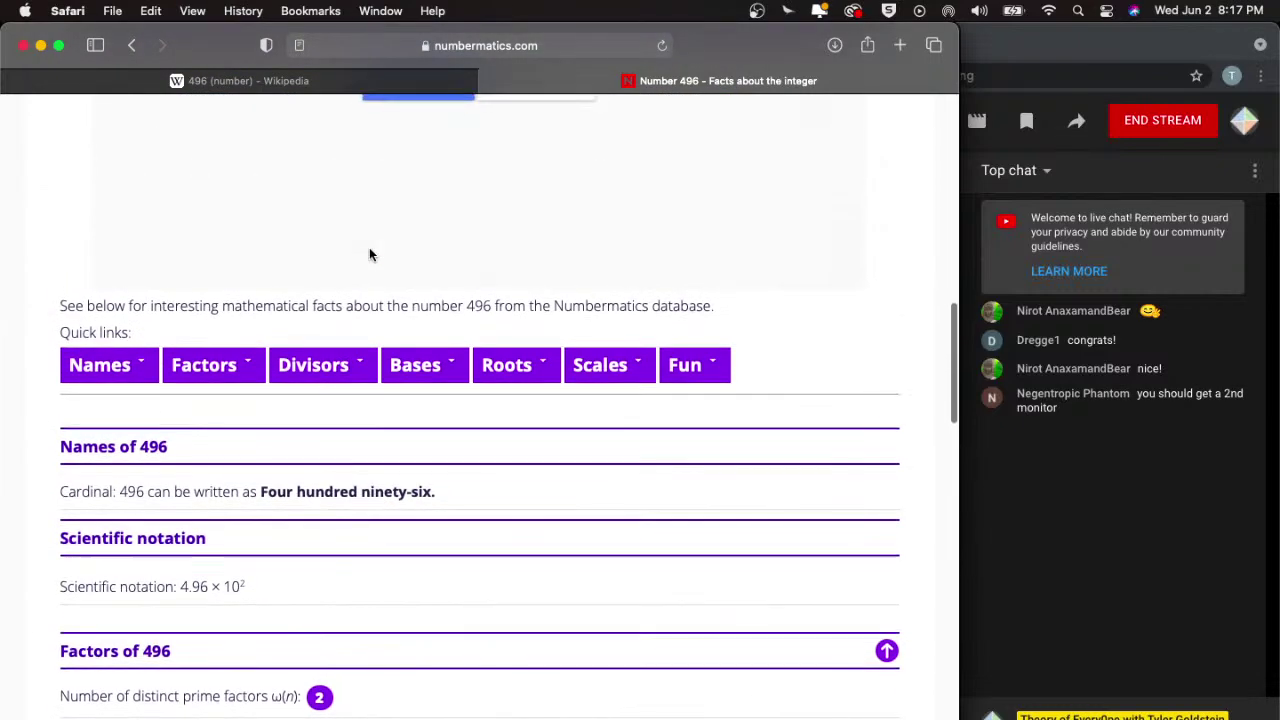
- Return to Wikipedia's 496 article, highlight the physics section and reread the mathematics section and the number's summary table
{"action": "left_click", "coordinate": [334, 86]}
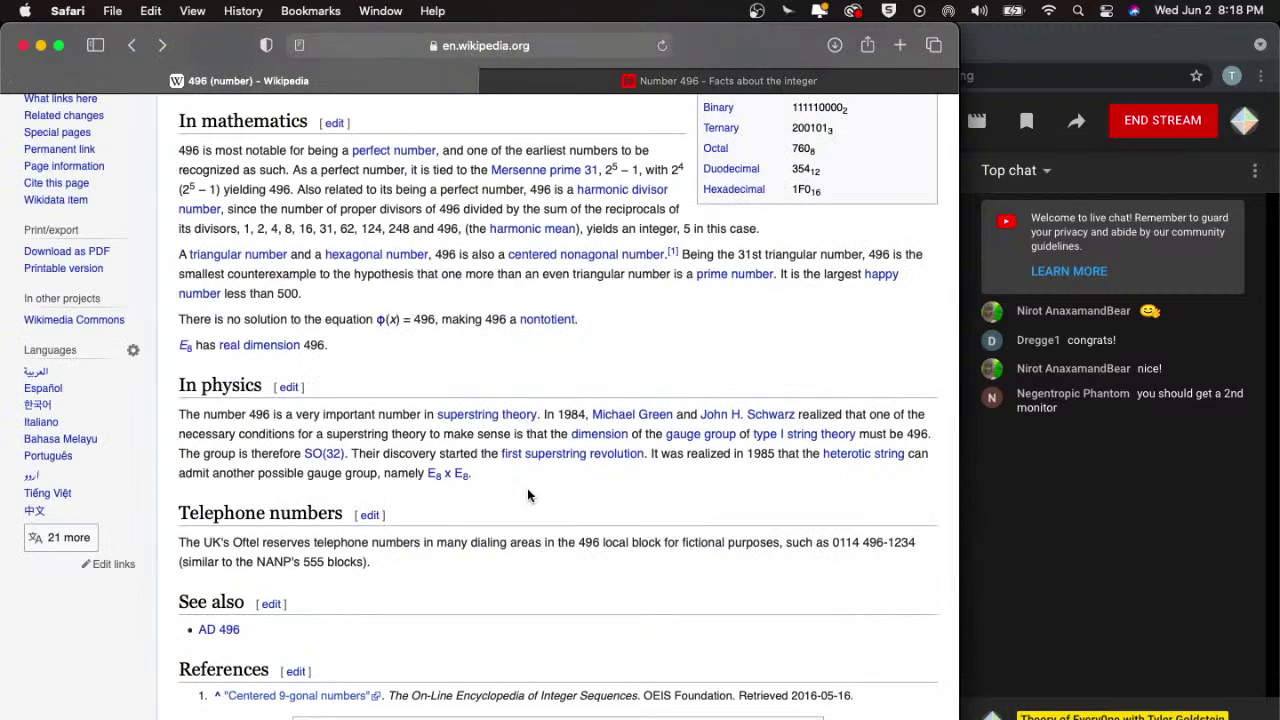
{"action": "left_click_drag", "start_coordinate": [498, 490], "coordinate": [216, 366]}
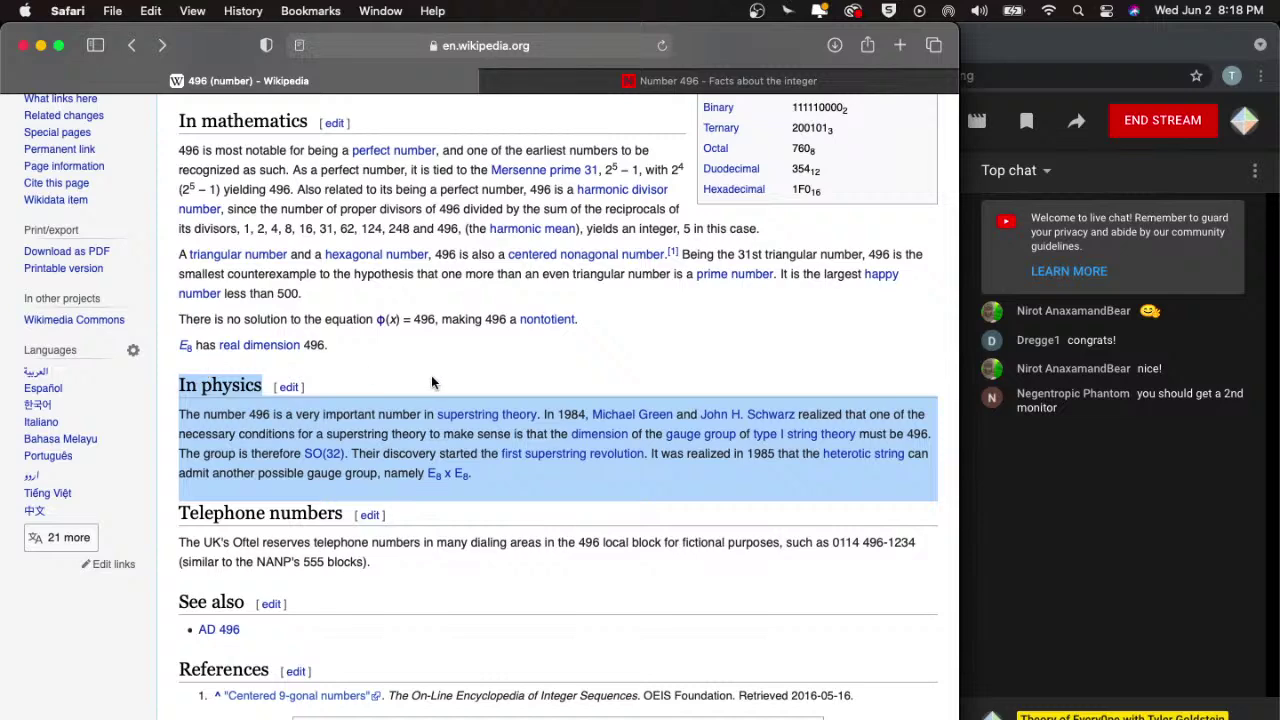
{"action": "left_click_drag", "start_coordinate": [633, 319], "coordinate": [182, 187]}
{"action": "left_click", "coordinate": [725, 386]}
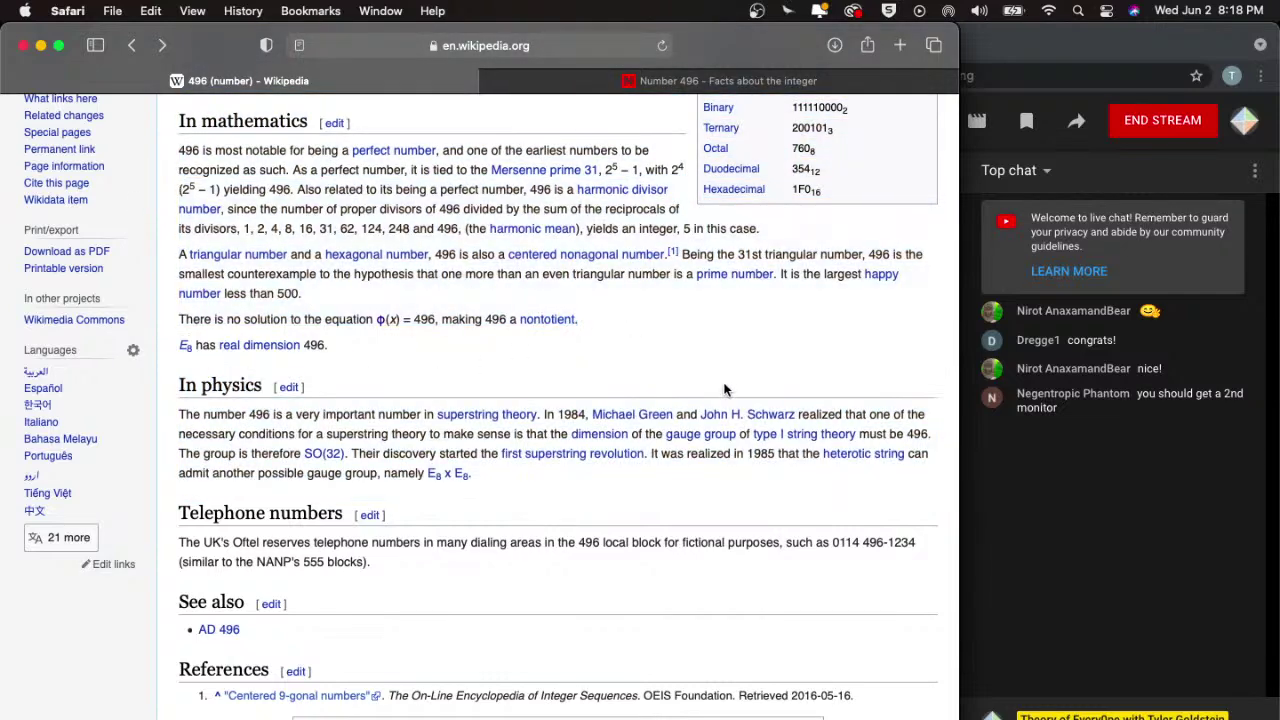
{"action": "scroll", "coordinate": [727, 390], "scroll_direction": "up", "scroll_amount": 4}
{"action": "scroll", "coordinate": [727, 390], "scroll_direction": "up", "scroll_amount": 1}
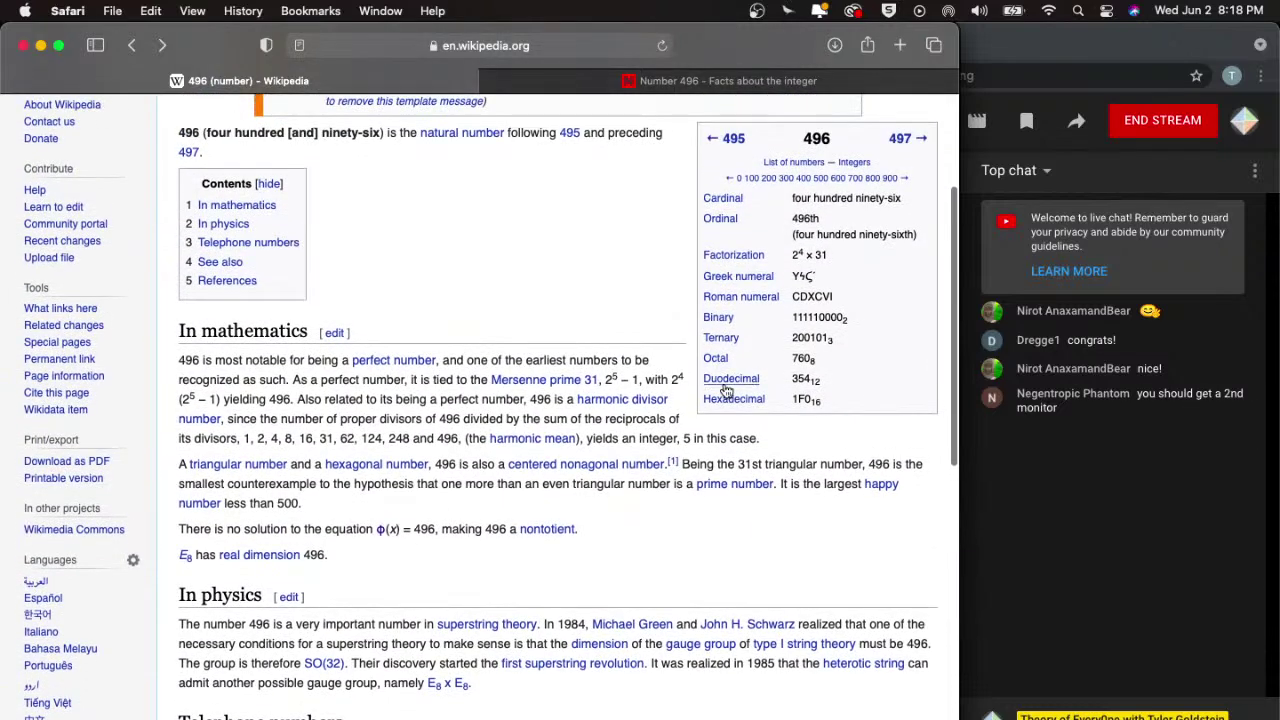
- Preview and open the Wikipedia article on centered nonagonal numbers from the mathematics section
{"action": "mouse_move", "coordinate": [727, 390]}
{"action": "mouse_move", "coordinate": [559, 88]}
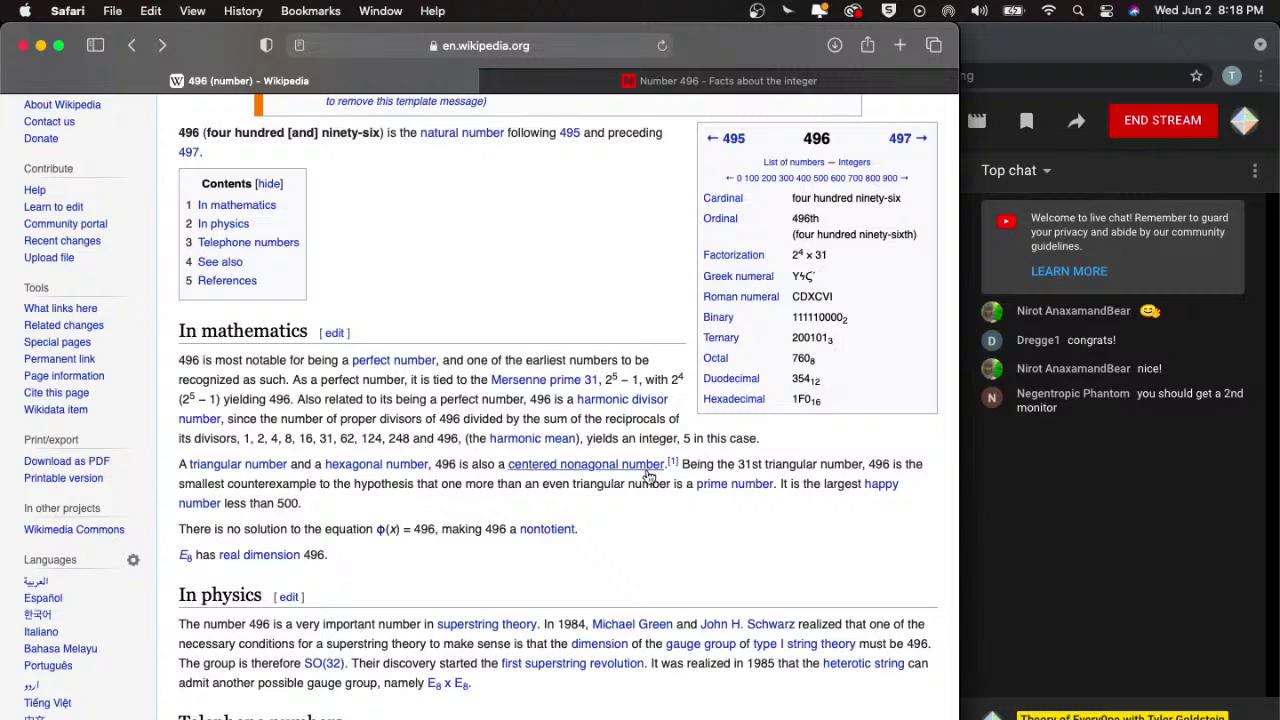
{"action": "mouse_move", "coordinate": [624, 468]}
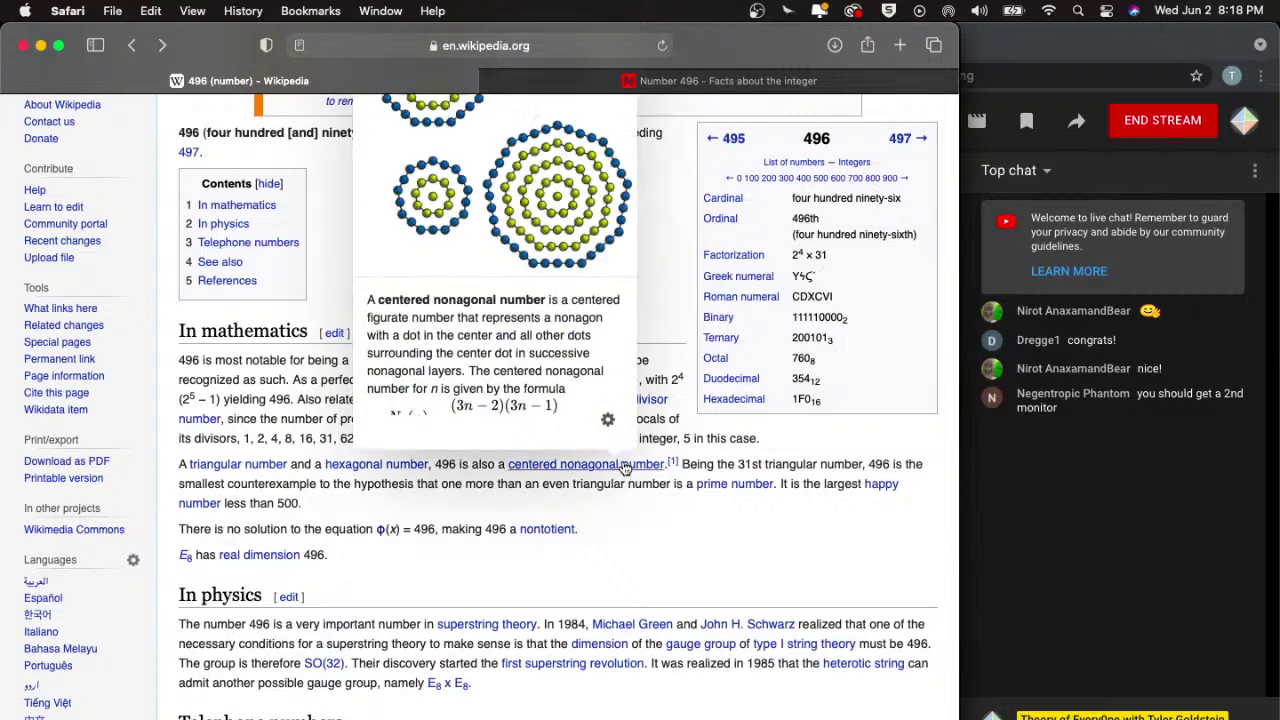
{"action": "left_click", "coordinate": [624, 466]}
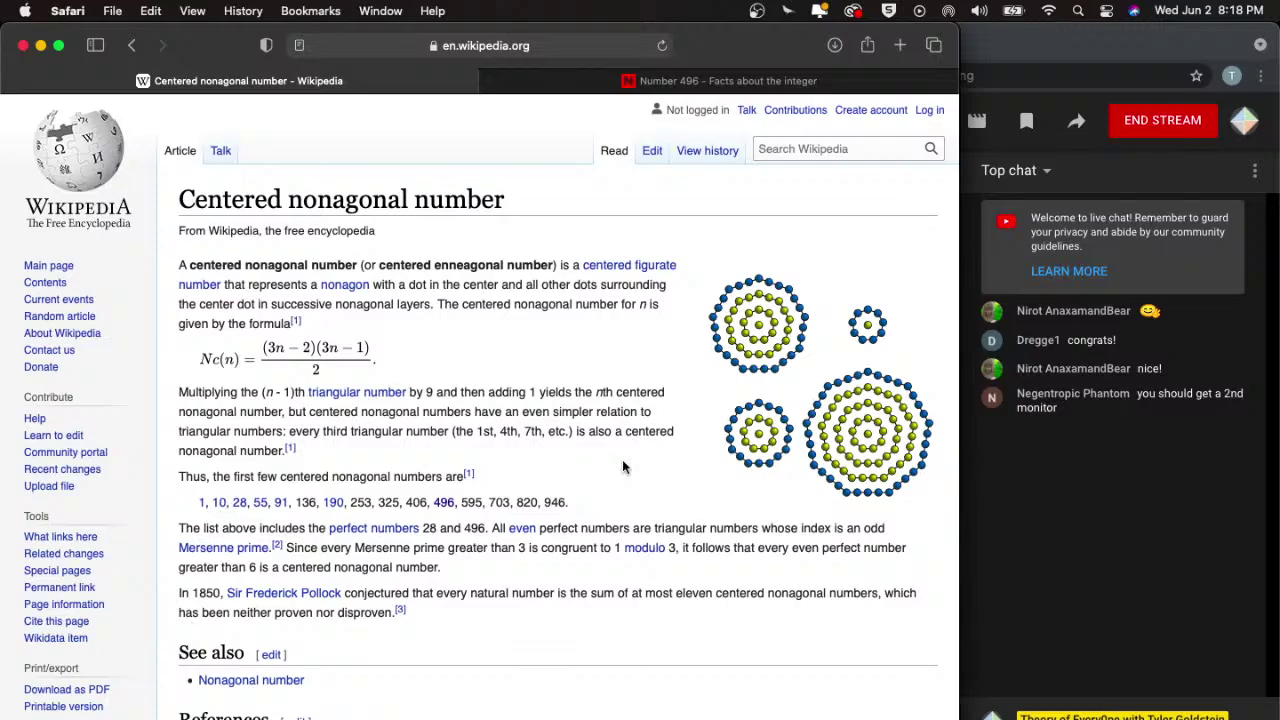
- Switch to the models workbook in Excel and examine the grayscale number diagram and its assembly levels from Quark to Technology
{"action": "key", "text": "ctrl+Up"}
{"action": "left_click", "coordinate": [300, 560]}
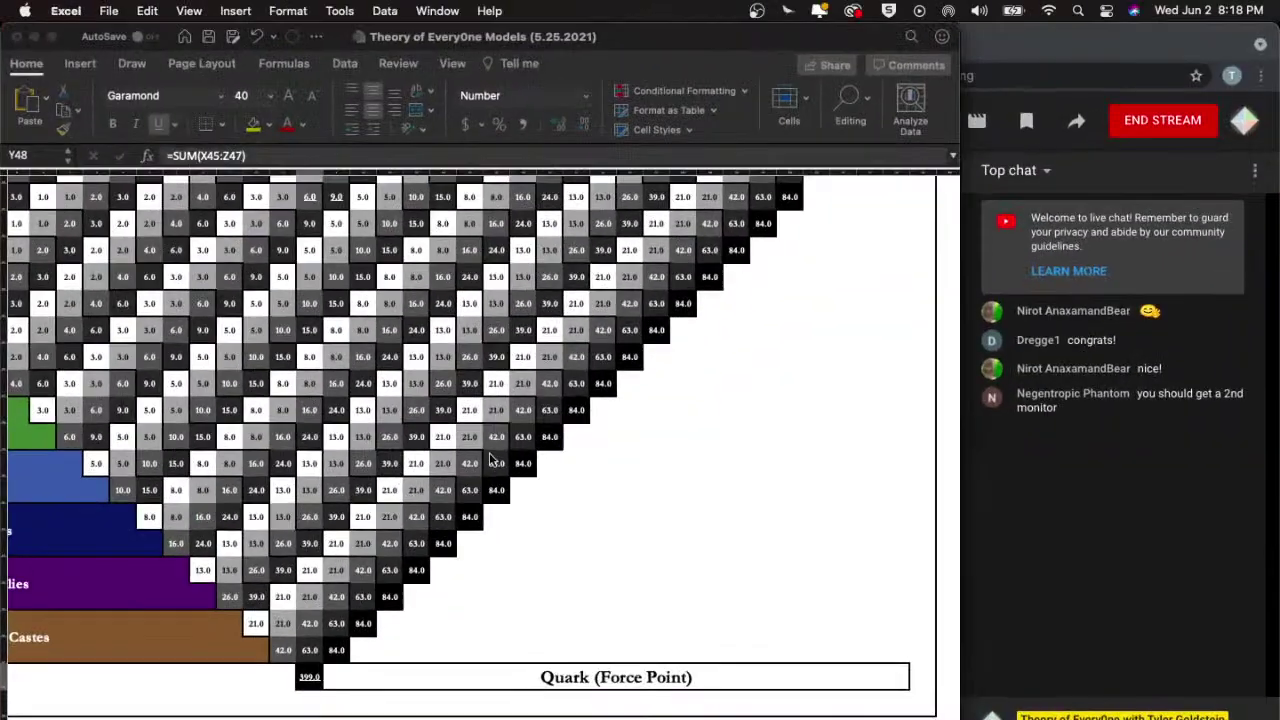
{"action": "scroll", "coordinate": [490, 460], "scroll_direction": "down", "scroll_amount": 10}
{"action": "scroll", "coordinate": [492, 330], "scroll_direction": "up", "scroll_amount": 1}
{"action": "left_click_drag", "start_coordinate": [492, 316], "coordinate": [435, 364]}
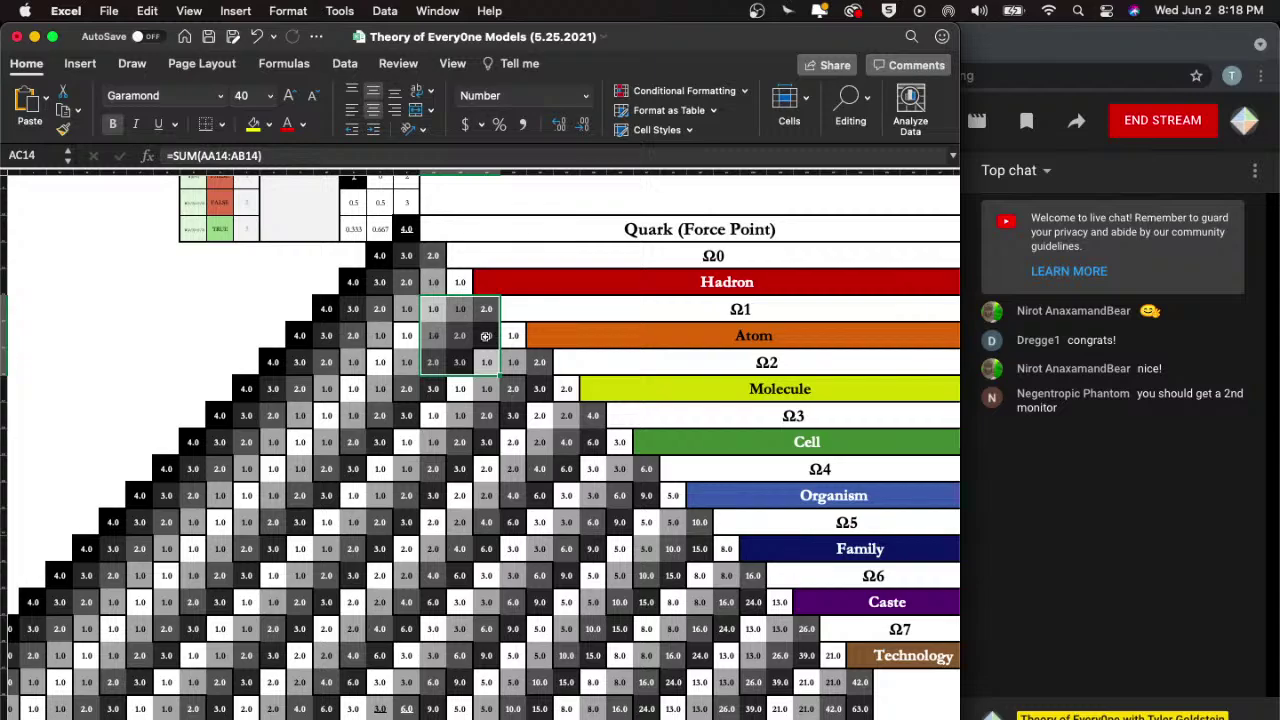
{"action": "scroll", "coordinate": [511, 360], "scroll_direction": "down", "scroll_amount": 10}
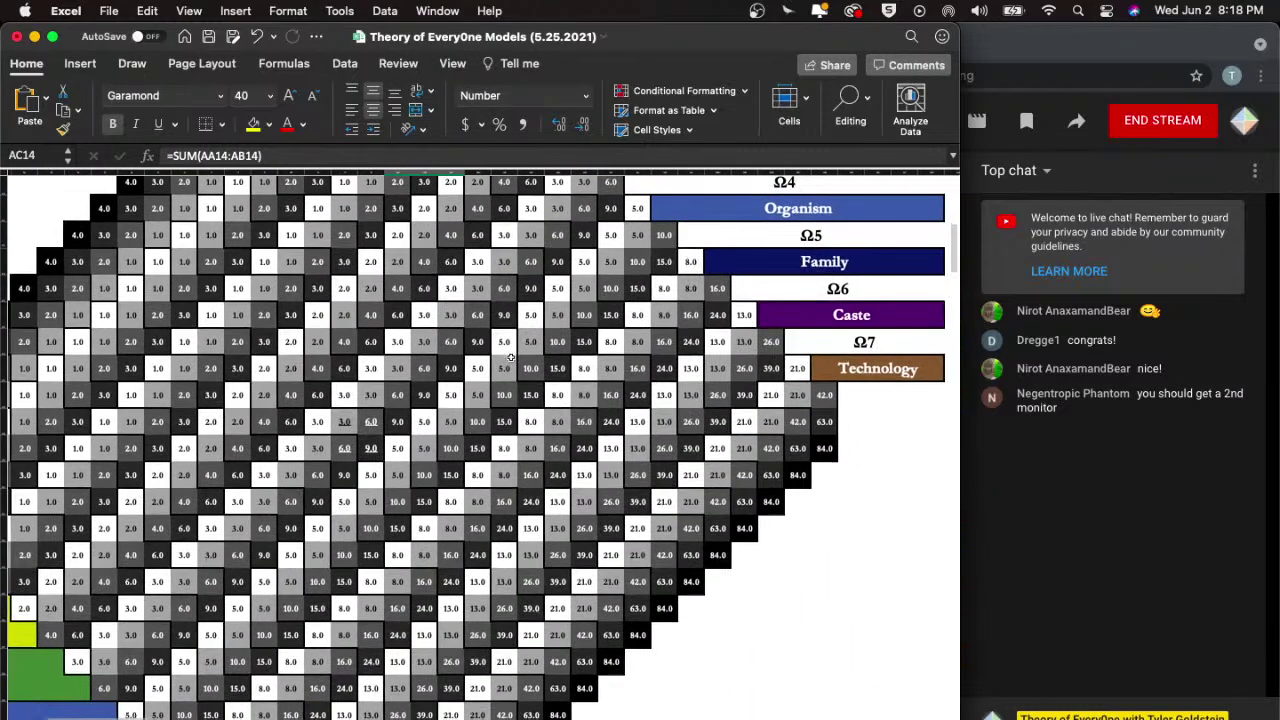
{"action": "scroll", "coordinate": [600, 428], "scroll_direction": "left", "scroll_amount": 10}
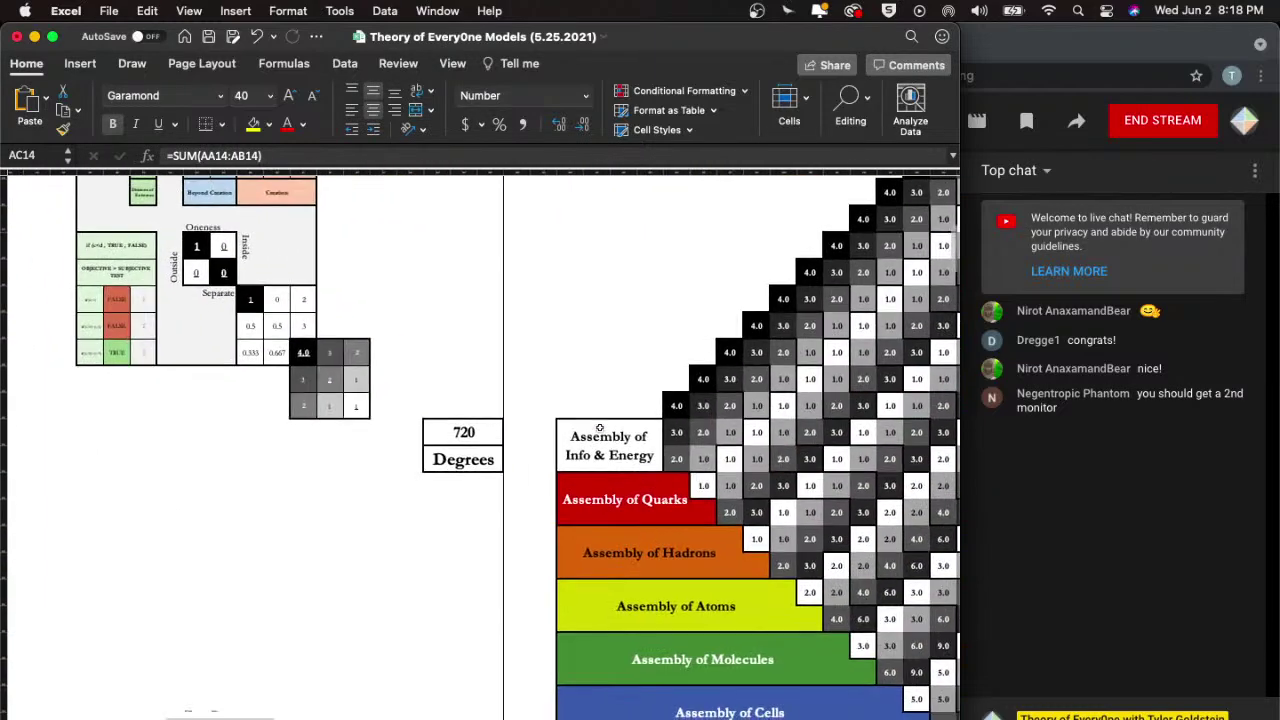
{"action": "scroll", "coordinate": [600, 428], "scroll_direction": "right", "scroll_amount": 10}
{"action": "scroll", "coordinate": [600, 428], "scroll_direction": "left", "scroll_amount": 12}
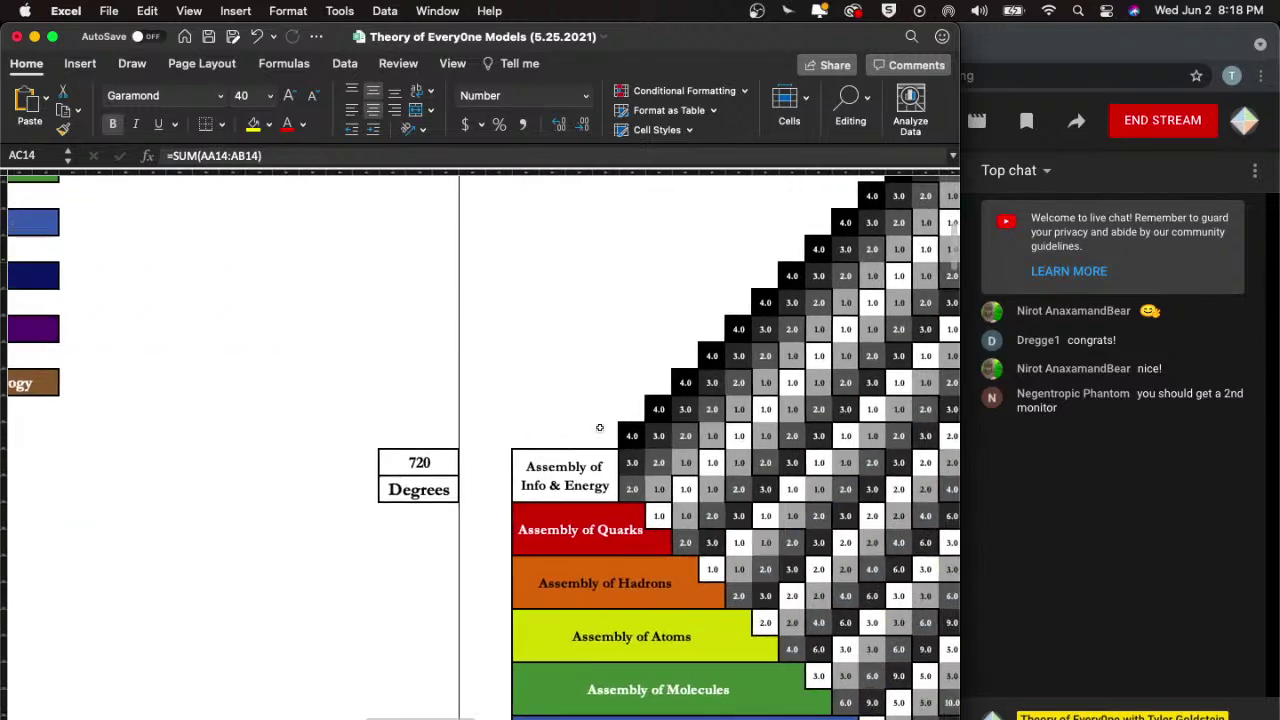
{"action": "scroll", "coordinate": [600, 428], "scroll_direction": "right", "scroll_amount": 10}
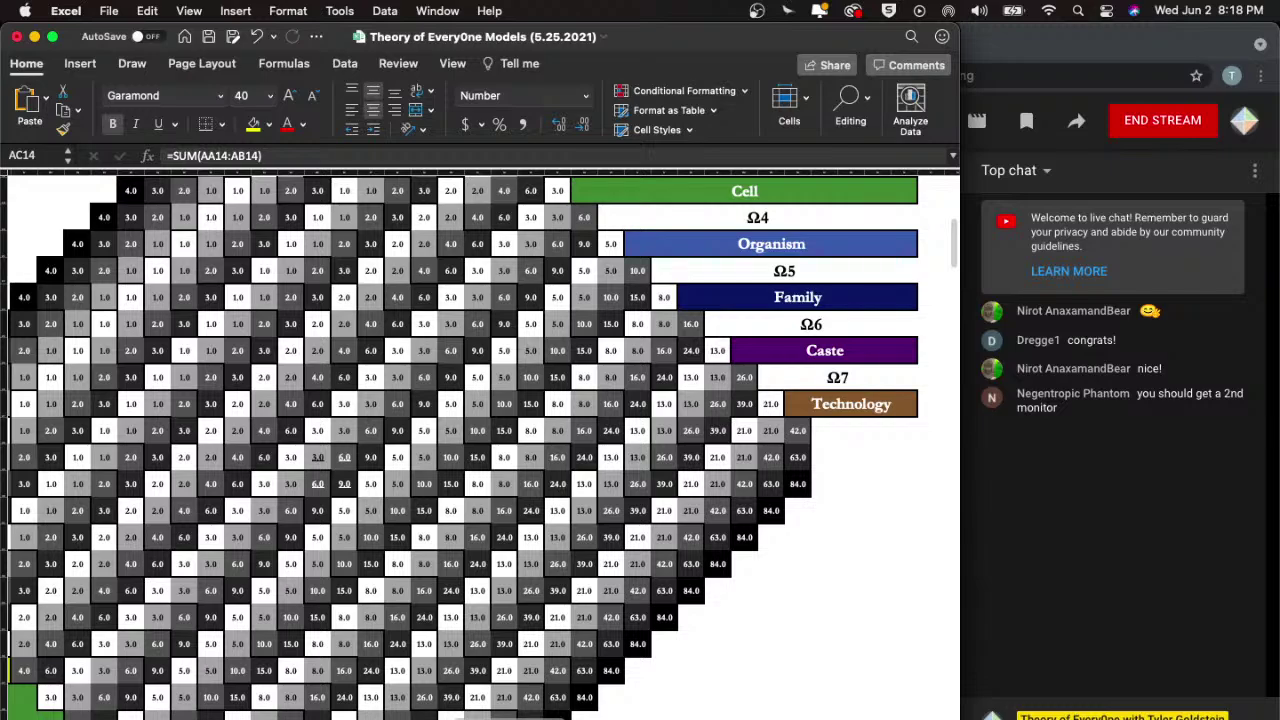
- Go to the next worksheet and highlight cells around the top corner of the grayscale diamond
{"action": "key", "text": "ctrl+Page_Down"}
{"action": "scroll", "coordinate": [403, 410], "scroll_direction": "down", "scroll_amount": 1}
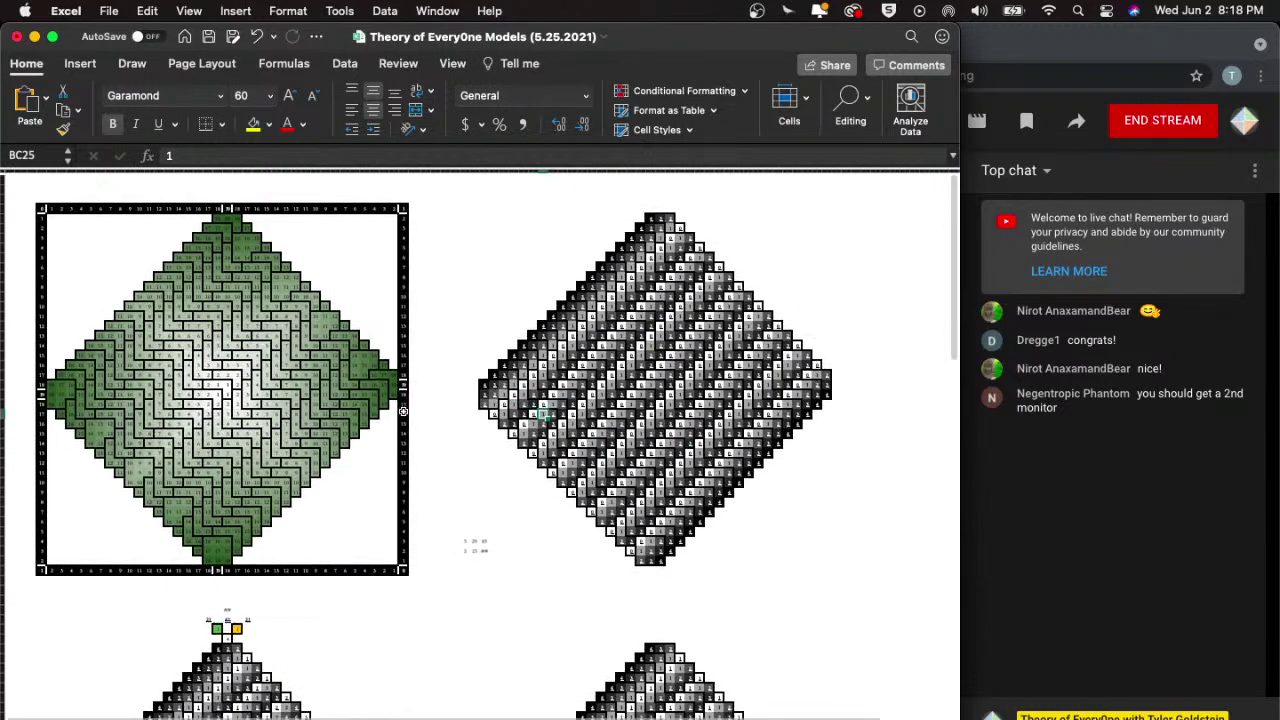
{"action": "scroll", "coordinate": [517, 403], "scroll_direction": "up", "scroll_amount": 5}
{"action": "scroll", "coordinate": [595, 352], "scroll_direction": "up", "scroll_amount": 5}
{"action": "scroll", "coordinate": [595, 352], "scroll_direction": "up", "scroll_amount": 1}
{"action": "left_click", "coordinate": [375, 340]}
{"action": "left_click_drag", "start_coordinate": [360, 376], "coordinate": [354, 451]}
{"action": "scroll", "coordinate": [525, 379], "scroll_direction": "up", "scroll_amount": 3}
{"action": "scroll", "coordinate": [525, 379], "scroll_direction": "right", "scroll_amount": 5}
{"action": "scroll", "coordinate": [525, 379], "scroll_direction": "up", "scroll_amount": 10}
{"action": "scroll", "coordinate": [525, 379], "scroll_direction": "right", "scroll_amount": 10}
{"action": "left_click_drag", "start_coordinate": [519, 380], "coordinate": [650, 380]}
{"action": "scroll", "coordinate": [645, 383], "scroll_direction": "right", "scroll_amount": 10}
{"action": "scroll", "coordinate": [645, 383], "scroll_direction": "up", "scroll_amount": 1}
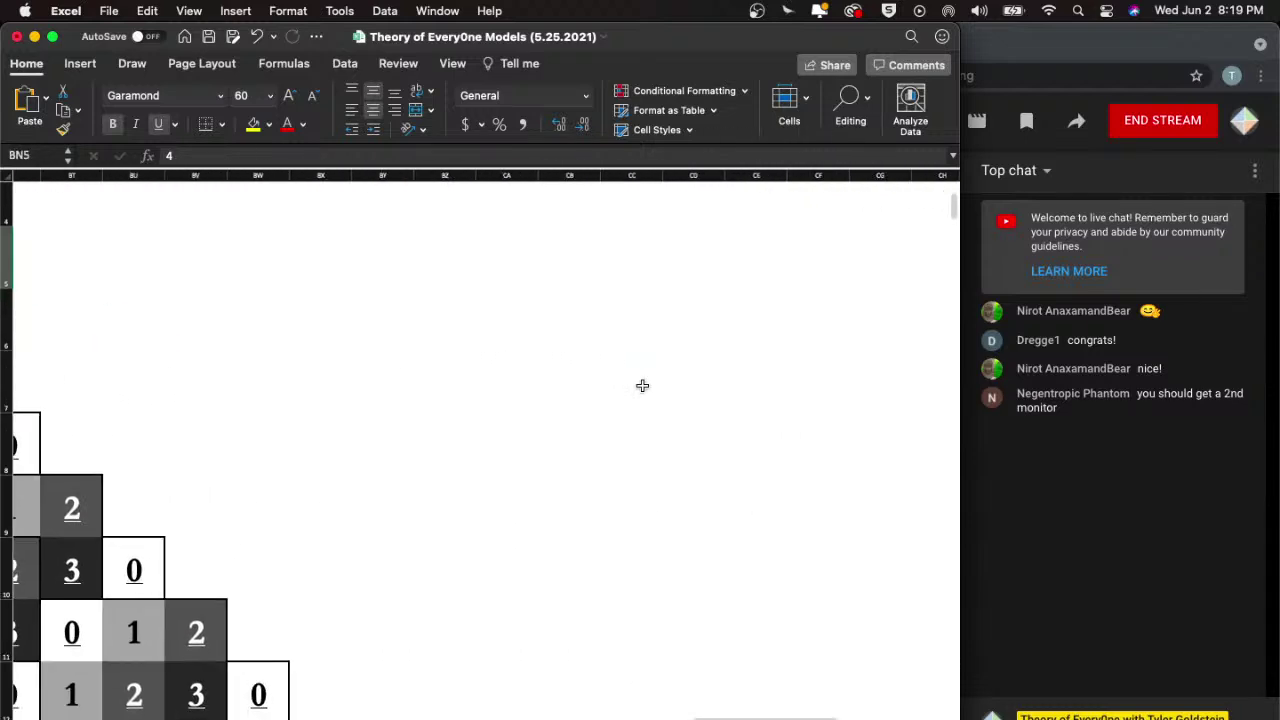
- Highlight the three end cells 2, 3 and 4 at the diamond's right corner
{"action": "scroll", "coordinate": [643, 386], "scroll_direction": "down", "scroll_amount": 15}
{"action": "scroll", "coordinate": [643, 386], "scroll_direction": "right", "scroll_amount": 3}
{"action": "left_click", "coordinate": [711, 430]}
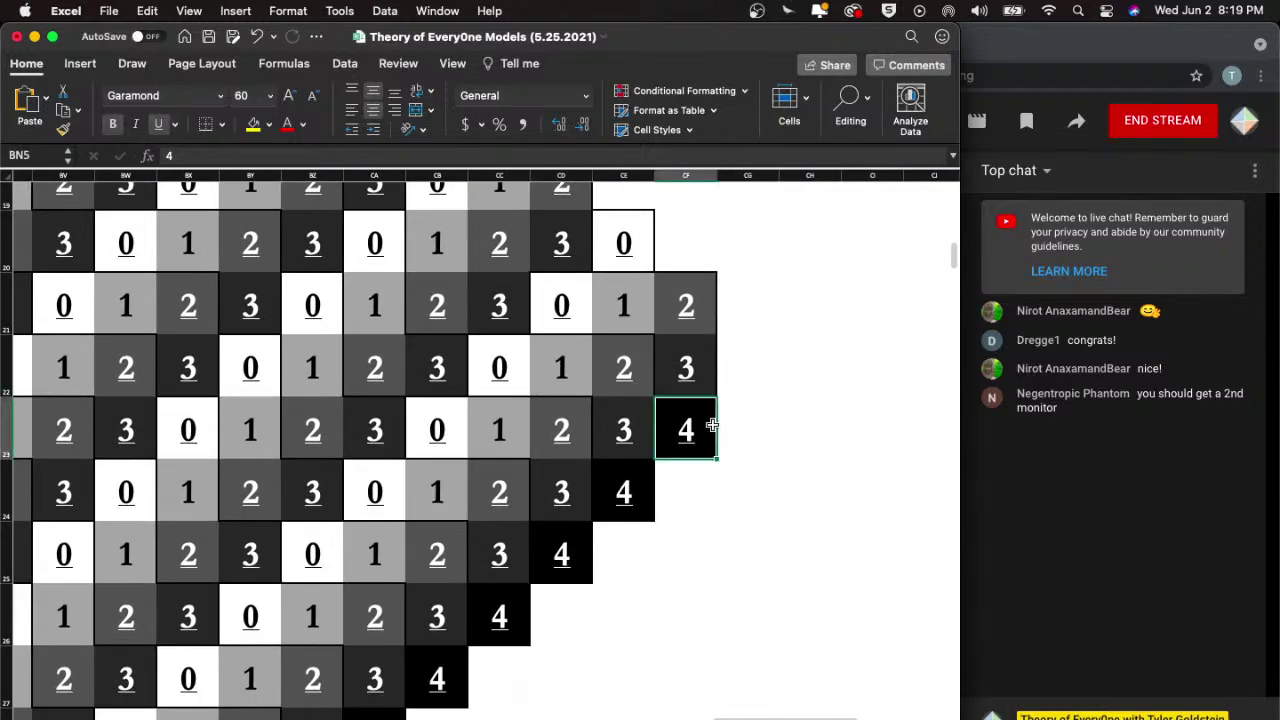
{"action": "left_click_drag", "start_coordinate": [711, 430], "coordinate": [685, 305]}
- Highlight the three end cells BM40:BO40 at the diamond's bottom corner and examine its left corner
{"action": "scroll", "coordinate": [720, 366], "scroll_direction": "down", "scroll_amount": 2}
{"action": "scroll", "coordinate": [720, 366], "scroll_direction": "left", "scroll_amount": 1}
{"action": "scroll", "coordinate": [720, 366], "scroll_direction": "down", "scroll_amount": 6}
{"action": "scroll", "coordinate": [720, 366], "scroll_direction": "left", "scroll_amount": 1}
{"action": "scroll", "coordinate": [720, 366], "scroll_direction": "down", "scroll_amount": 7}
{"action": "scroll", "coordinate": [720, 366], "scroll_direction": "left", "scroll_amount": 10}
{"action": "left_click_drag", "start_coordinate": [336, 554], "coordinate": [231, 557]}
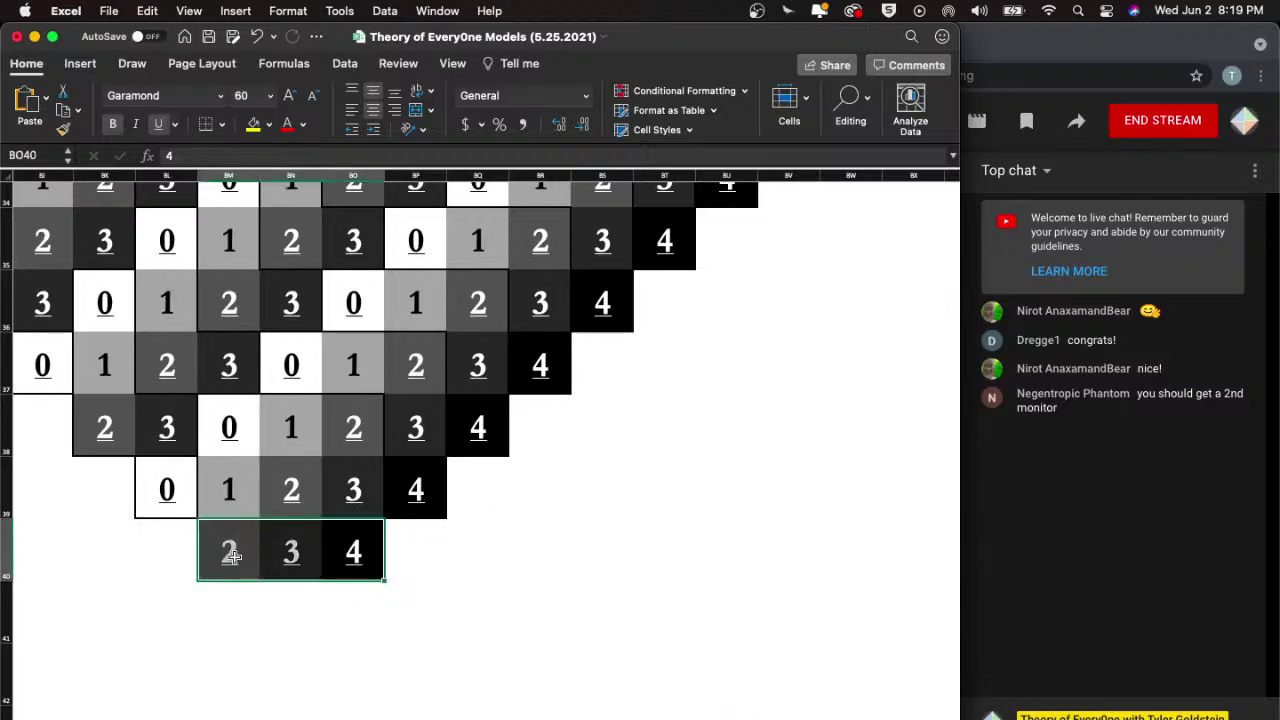
{"action": "scroll", "coordinate": [231, 557], "scroll_direction": "down", "scroll_amount": 3, "text": "ctrl"}
{"action": "scroll", "coordinate": [300, 560], "scroll_direction": "up", "scroll_amount": 8}
{"action": "scroll", "coordinate": [340, 578], "scroll_direction": "left", "scroll_amount": 8}
{"action": "scroll", "coordinate": [340, 578], "scroll_direction": "up", "scroll_amount": 1, "text": "ctrl"}
{"action": "scroll", "coordinate": [340, 578], "scroll_direction": "left", "scroll_amount": 10}
{"action": "scroll", "coordinate": [257, 586], "scroll_direction": "right", "scroll_amount": 10}
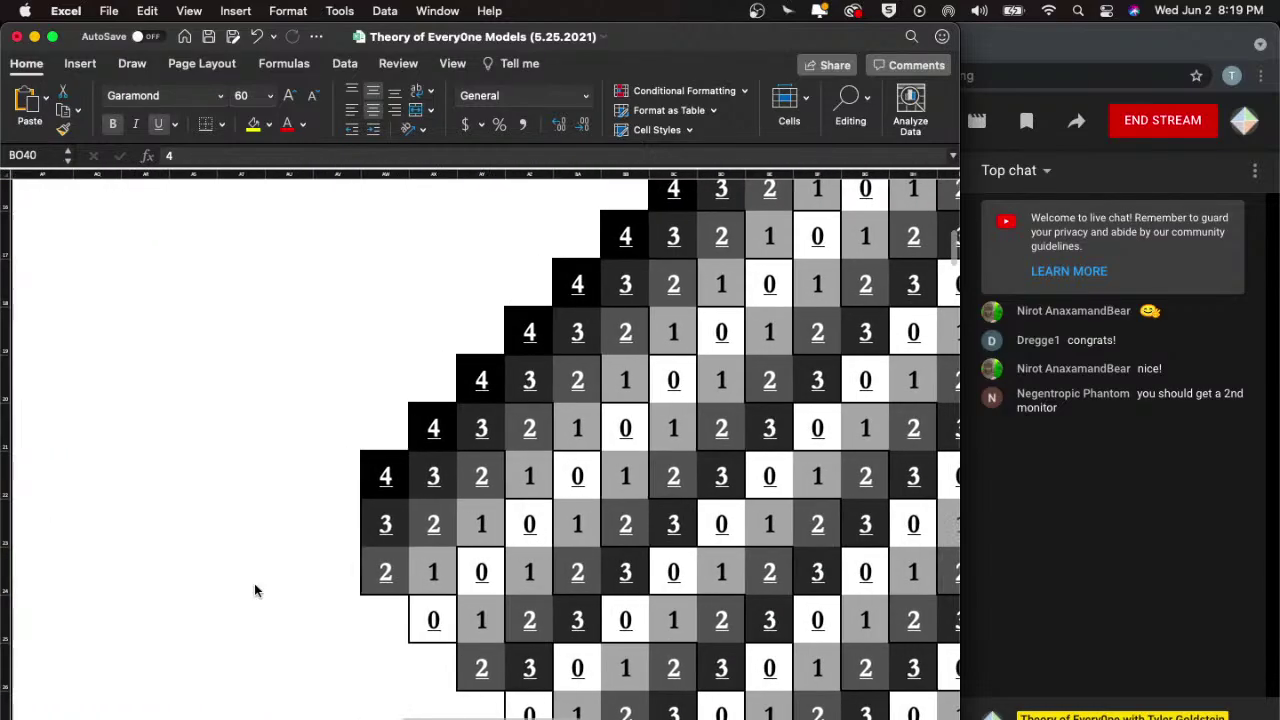
- Switch back to Numbermatics in Safari and look up the number 432
{"action": "key", "text": "ctrl+Up"}
{"action": "left_click", "coordinate": [350, 245]}
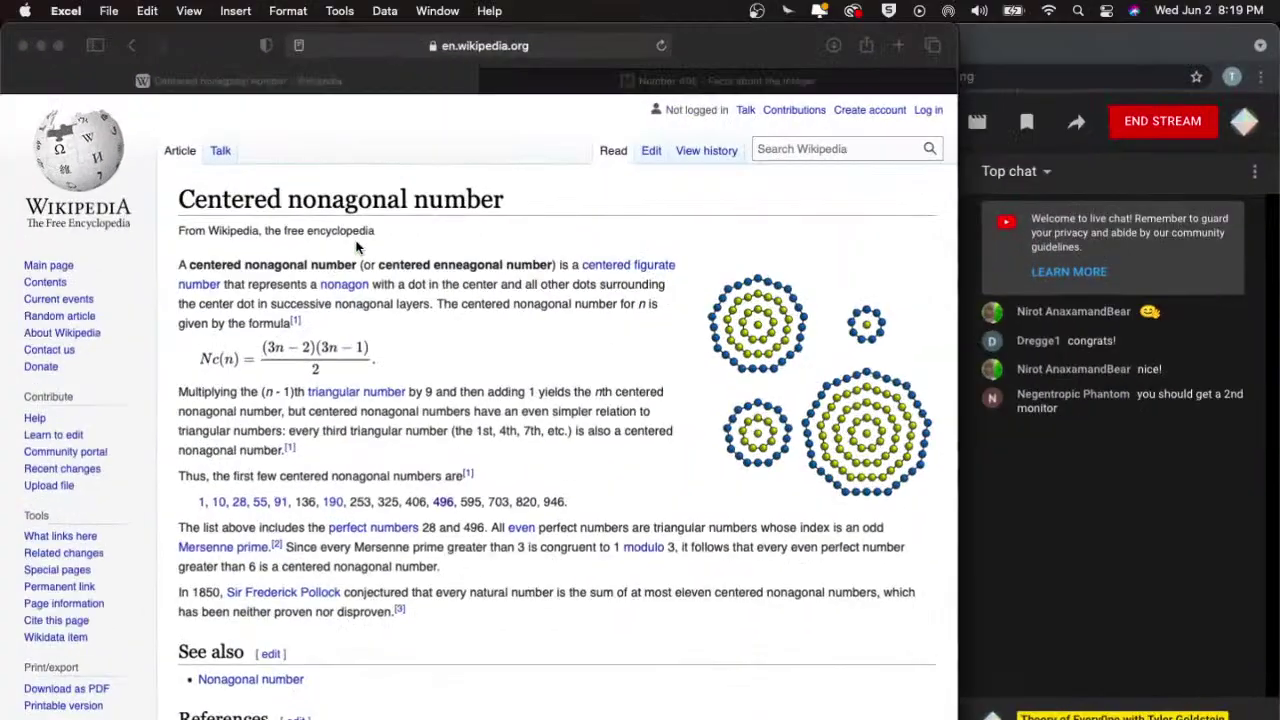
{"action": "key", "text": "ctrl+Tab"}
{"action": "scroll", "coordinate": [273, 193], "scroll_direction": "down", "scroll_amount": 1}
{"action": "left_click", "coordinate": [120, 452]}
{"action": "type", "text": "432"}
{"action": "key", "text": "Return"}
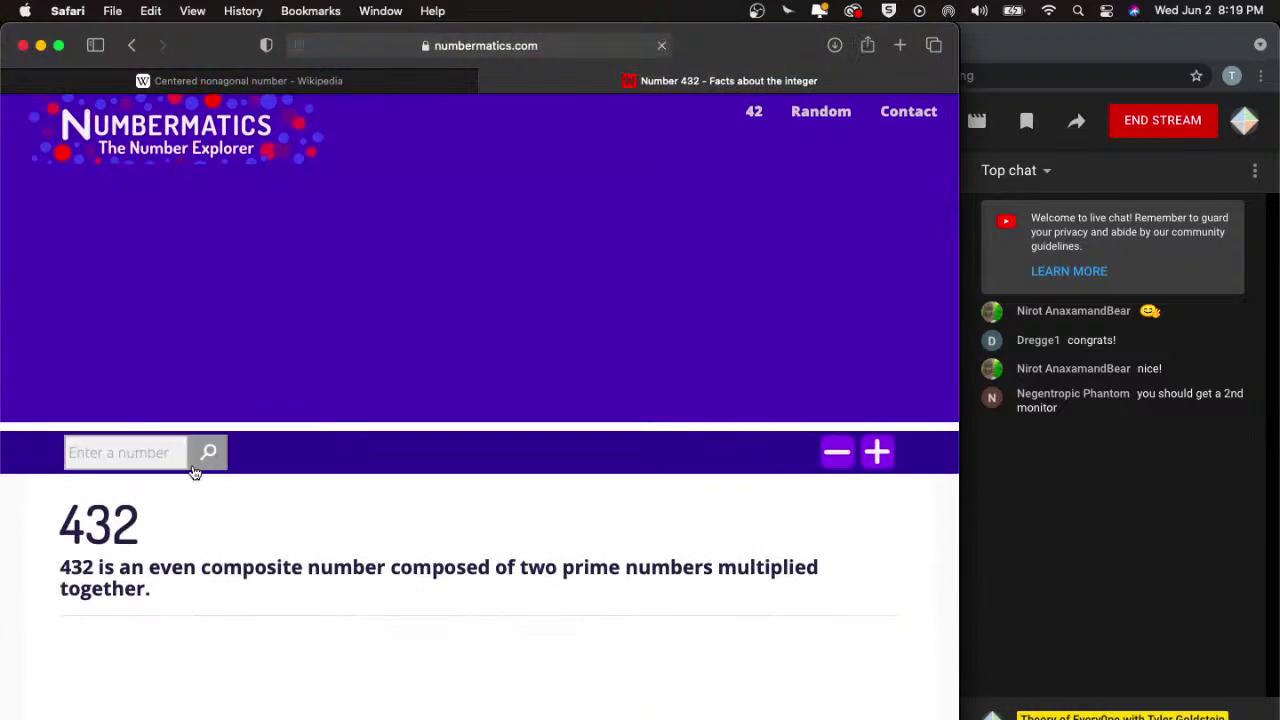
- Copy the 432 heading from the Numbermatics page into cell J41 of the workbook, below the coloured 64/72/81 pattern
{"action": "double_click", "coordinate": [93, 476]}
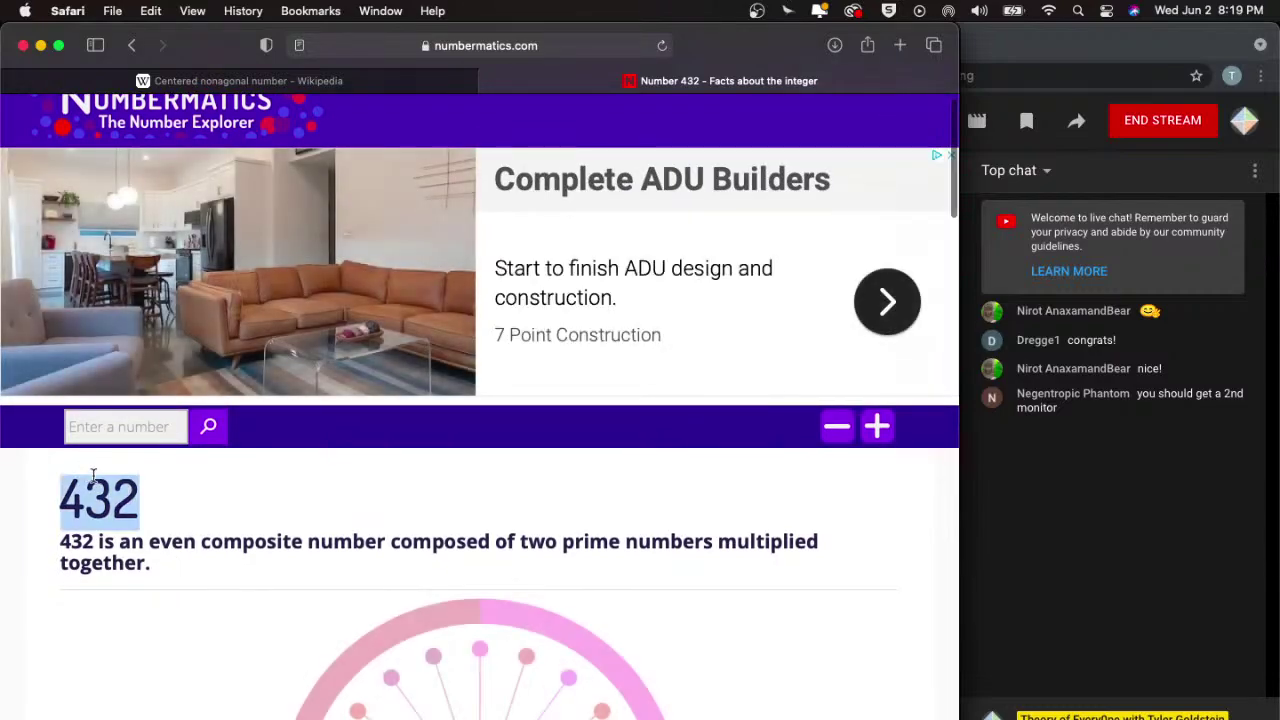
{"action": "key", "text": "ctrl+Up"}
{"action": "left_click", "coordinate": [594, 423]}
{"action": "key", "text": "ctrl+Up"}
{"action": "left_click", "coordinate": [230, 565]}
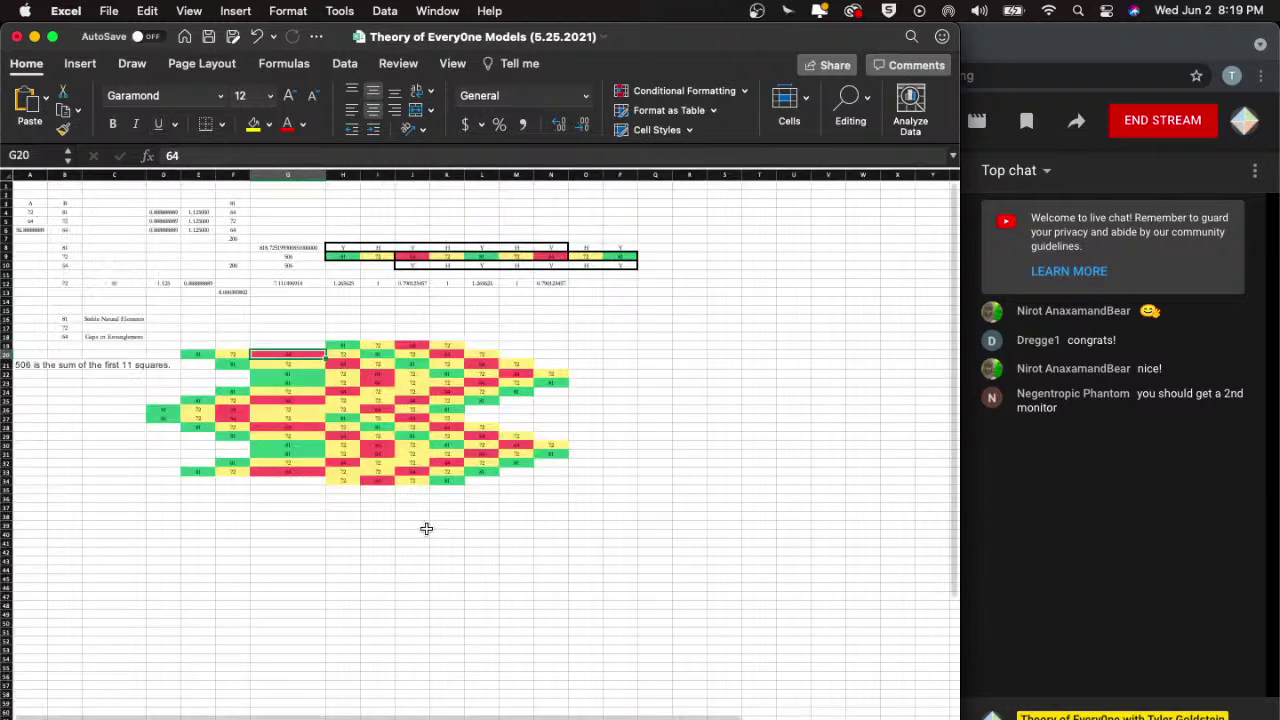
{"action": "left_click", "coordinate": [424, 542]}
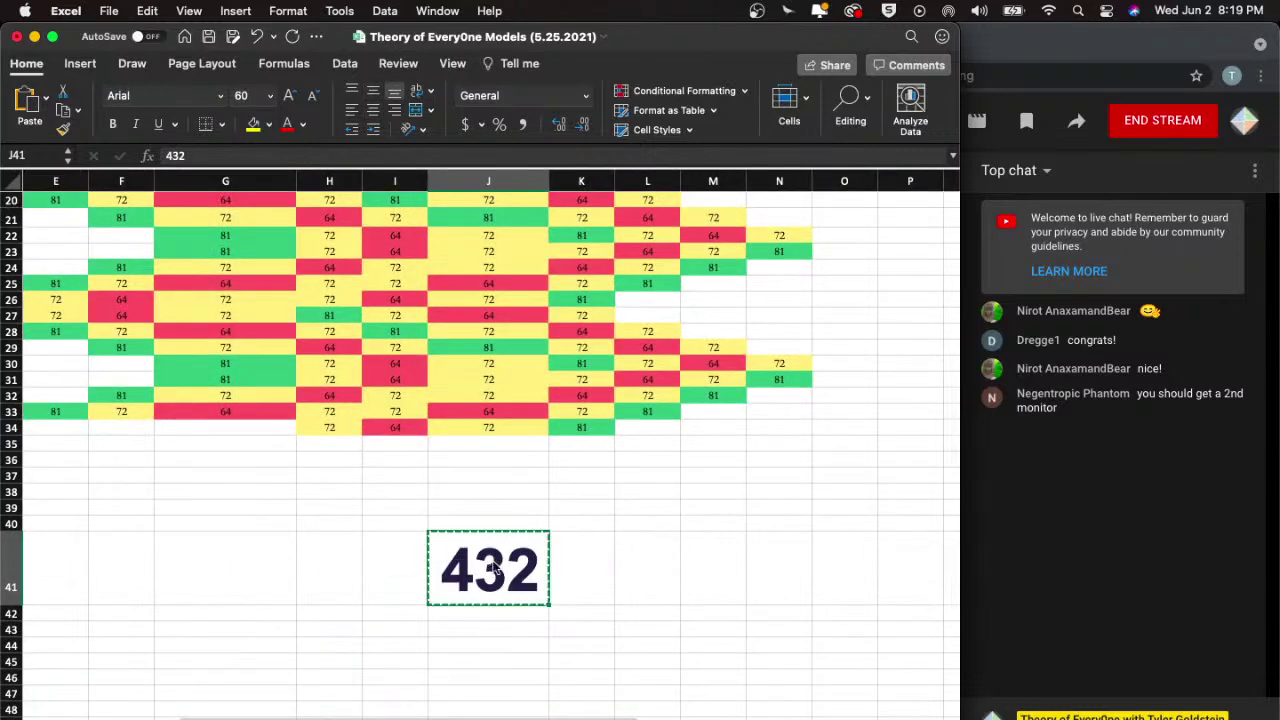
- Copy J41 with its formatting into J40 and change the value there to 496
{"action": "key", "text": "super+c"}
{"action": "left_click", "coordinate": [486, 524]}
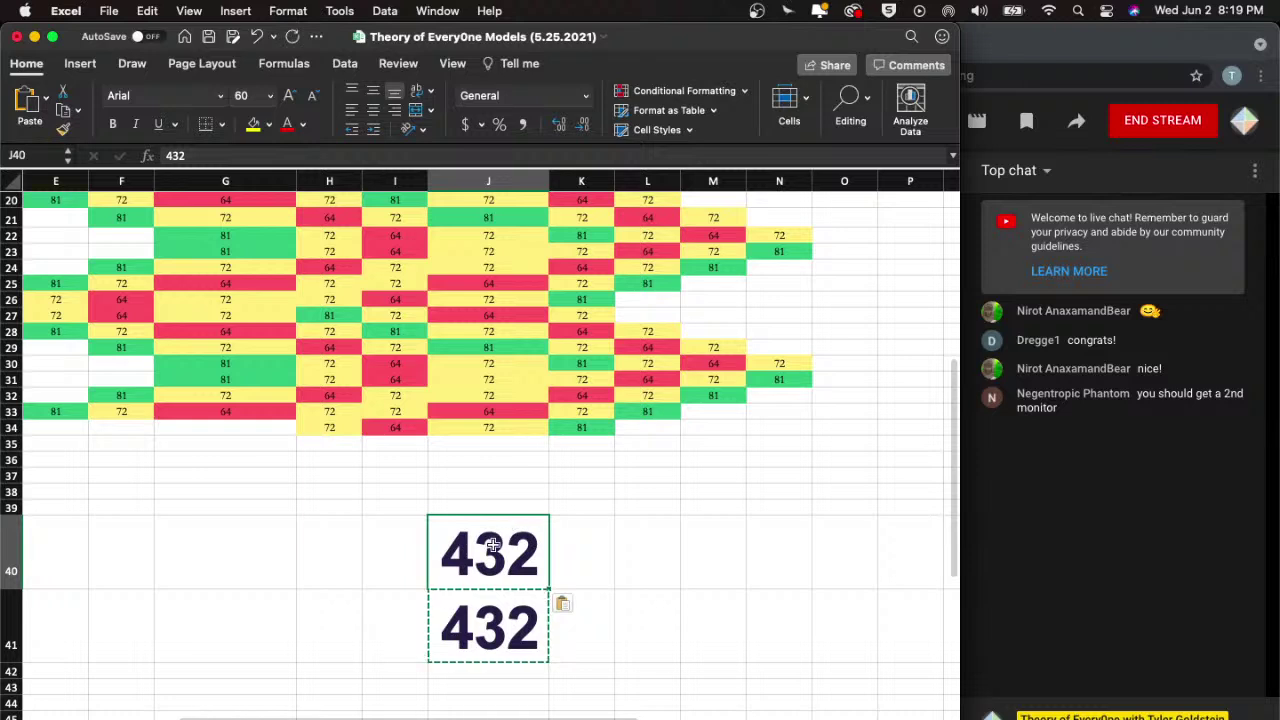
{"action": "type", "text": "49"}
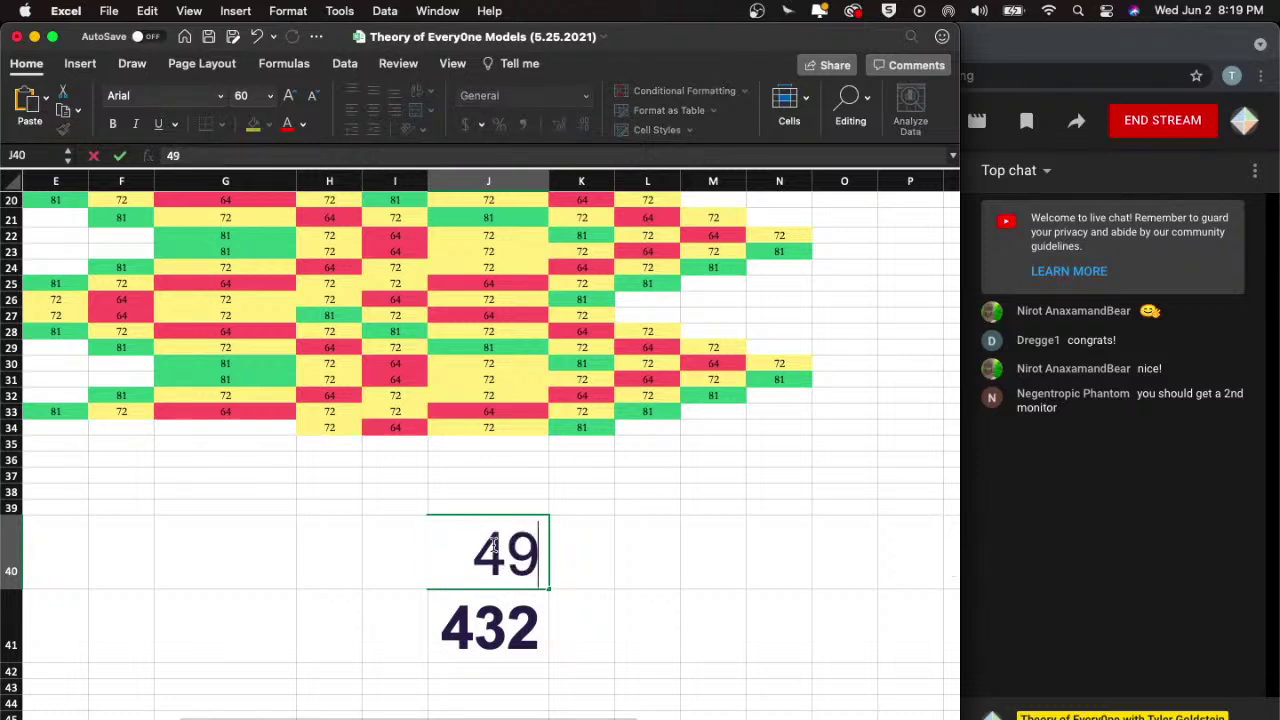
{"action": "type", "text": "6"}
{"action": "key", "text": "Return"}
- Try to subtract 432 from 496 in J42 with the formula =-J40-J41
{"action": "key", "text": "Return"}
{"action": "type", "text": "-"}
{"action": "key", "text": "Up"}
{"action": "key", "text": "Up"}
{"action": "type", "text": "-"}
{"action": "key", "text": "Up"}
{"action": "key", "text": "Return"}
- Replace the formula in J42 with =J40-J41
{"action": "key", "text": "Up"}
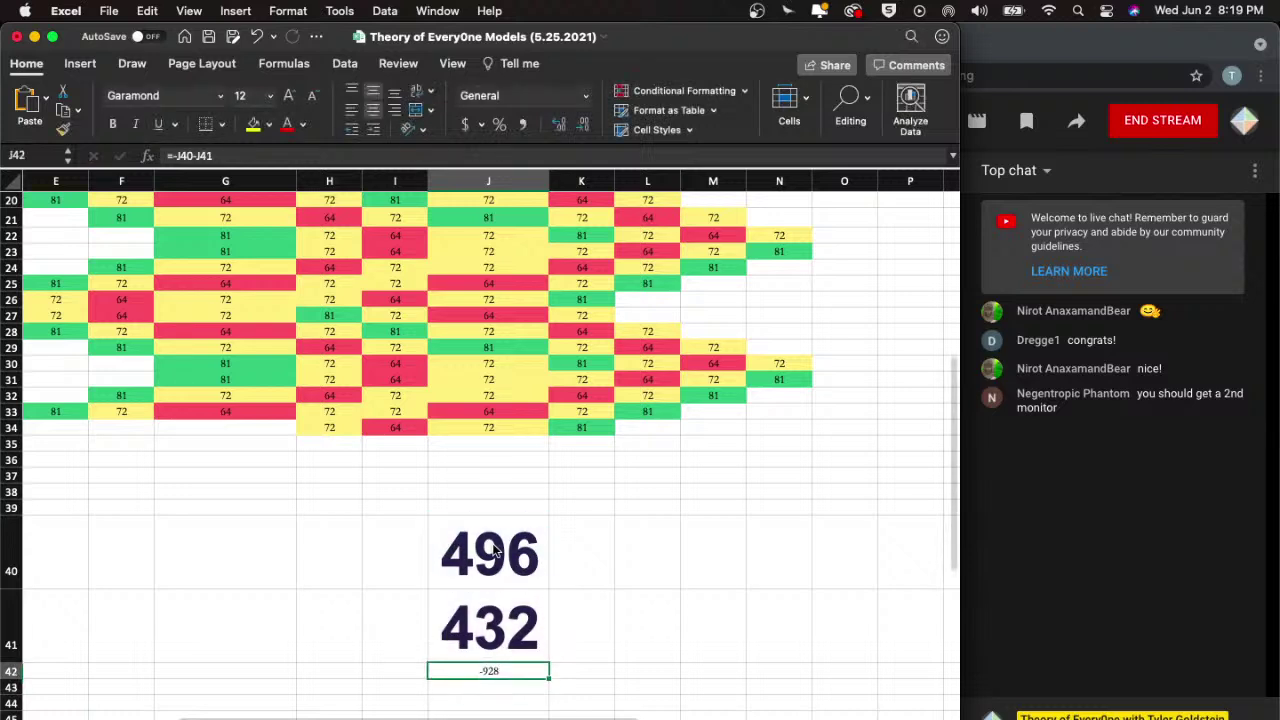
{"action": "type", "text": "="}
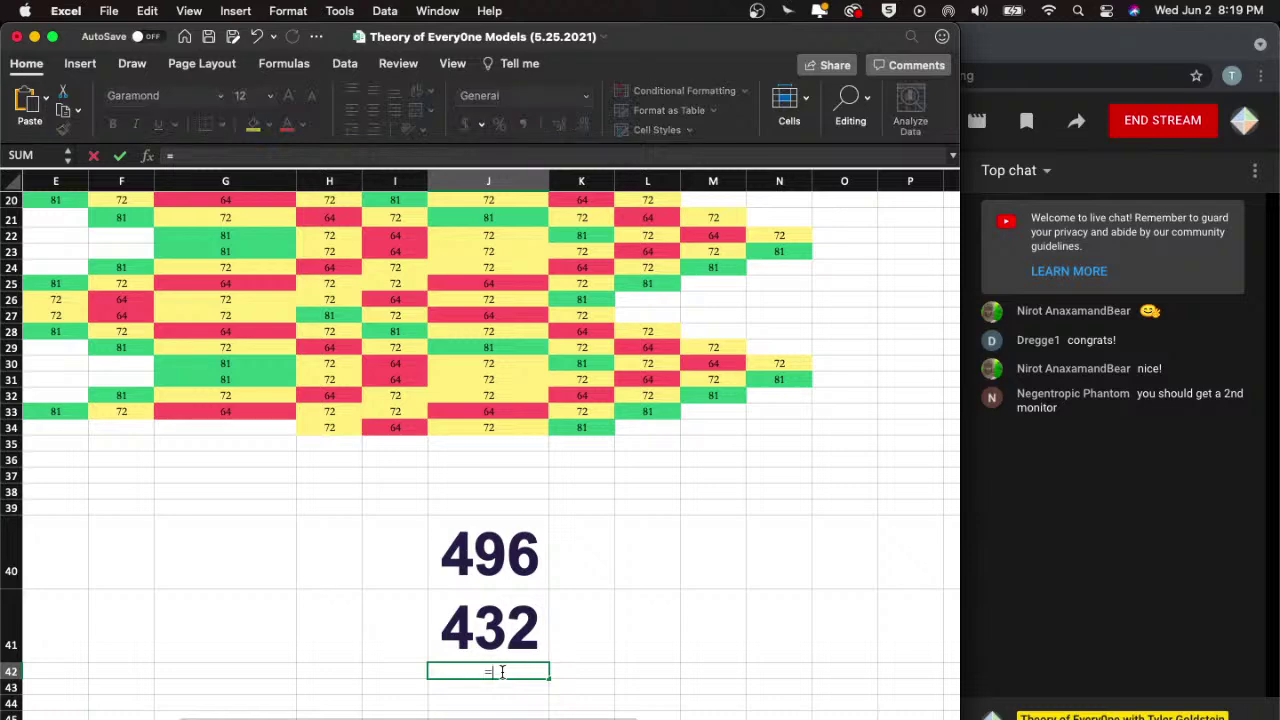
{"action": "key", "text": "Up"}
{"action": "key", "text": "Up"}
{"action": "type", "text": "-"}
{"action": "key", "text": "Up"}
{"action": "key", "text": "Return"}
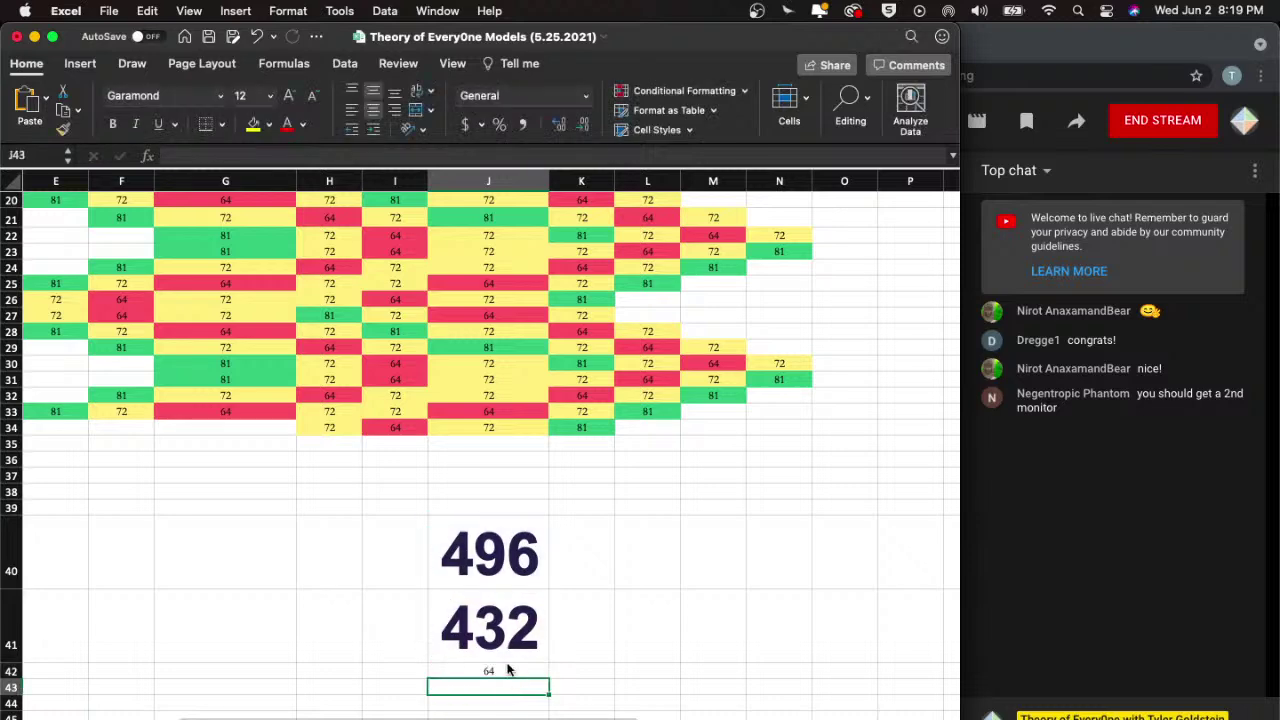
- Enlarge the calculation and highlight the two numbers in J40:J41
{"action": "scroll", "coordinate": [507, 670], "scroll_direction": "up", "scroll_amount": 5}
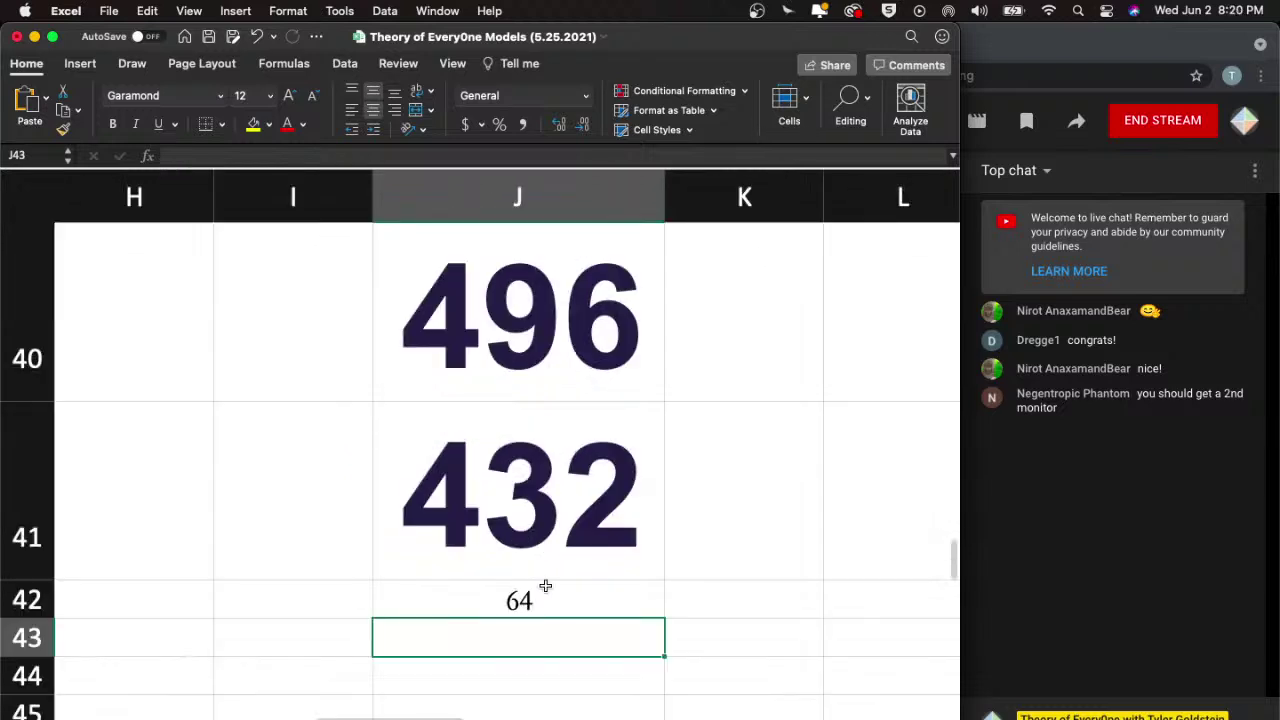
{"action": "left_click", "coordinate": [545, 586]}
{"action": "left_click_drag", "start_coordinate": [536, 309], "coordinate": [595, 460]}
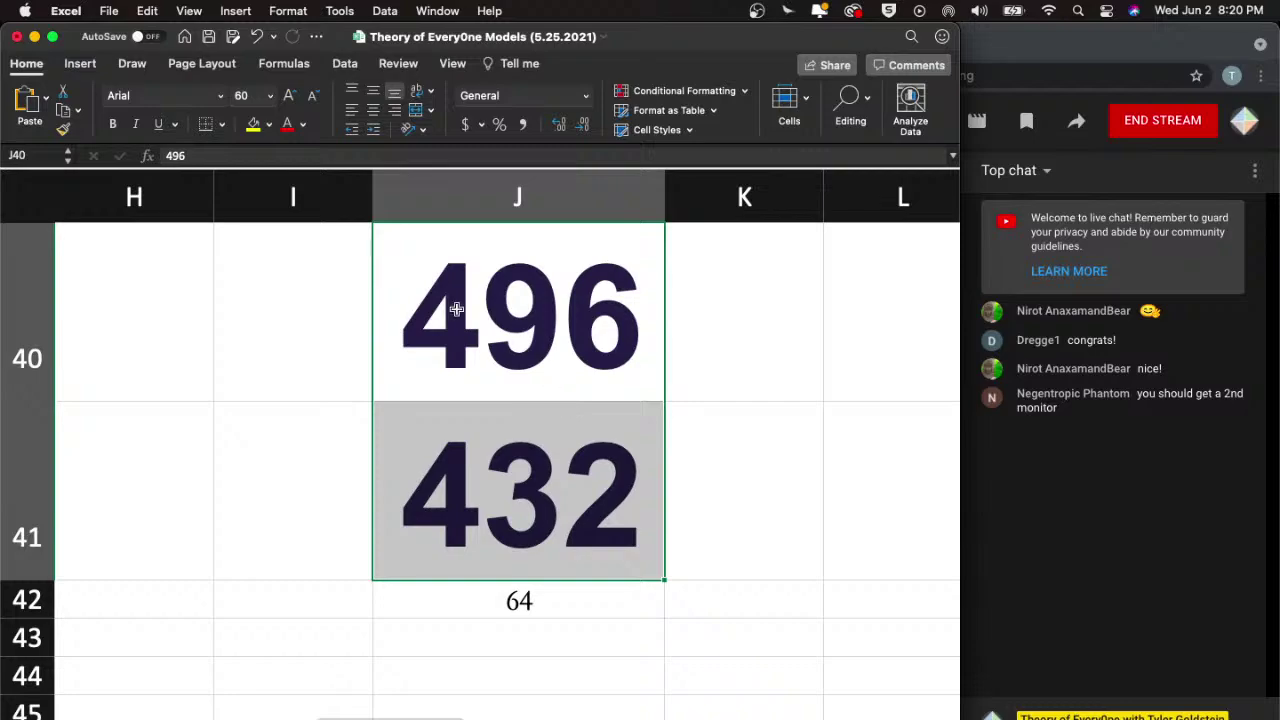
- Format the difference in J42 as bold, underlined, red text
{"action": "left_click", "coordinate": [516, 598]}
{"action": "key", "text": "ctrl+Up"}
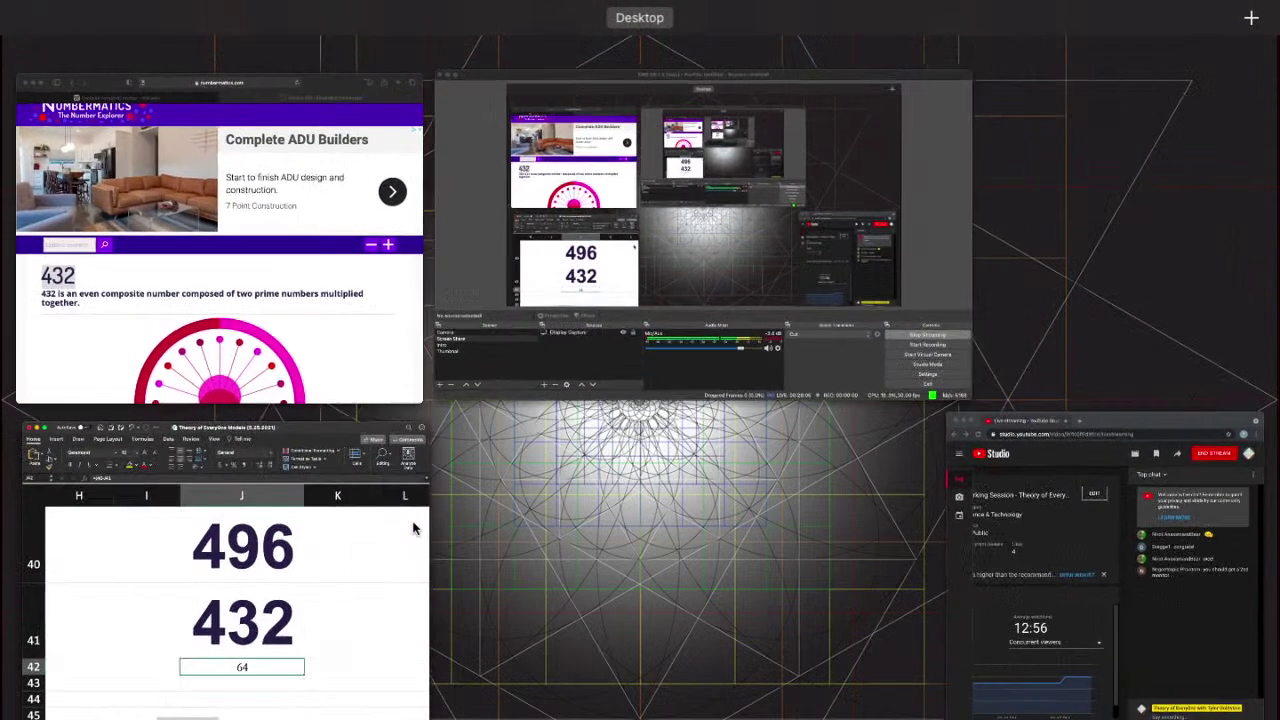
{"action": "left_click", "coordinate": [414, 532]}
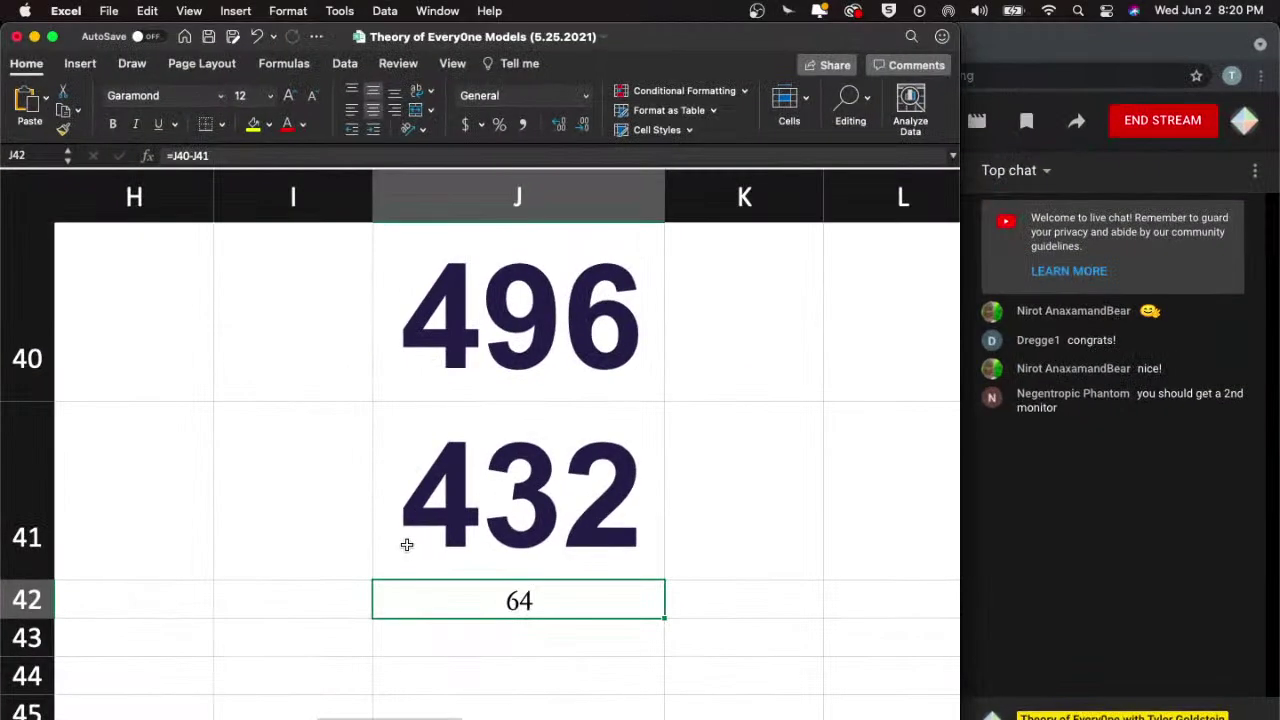
{"action": "left_click", "coordinate": [285, 124]}
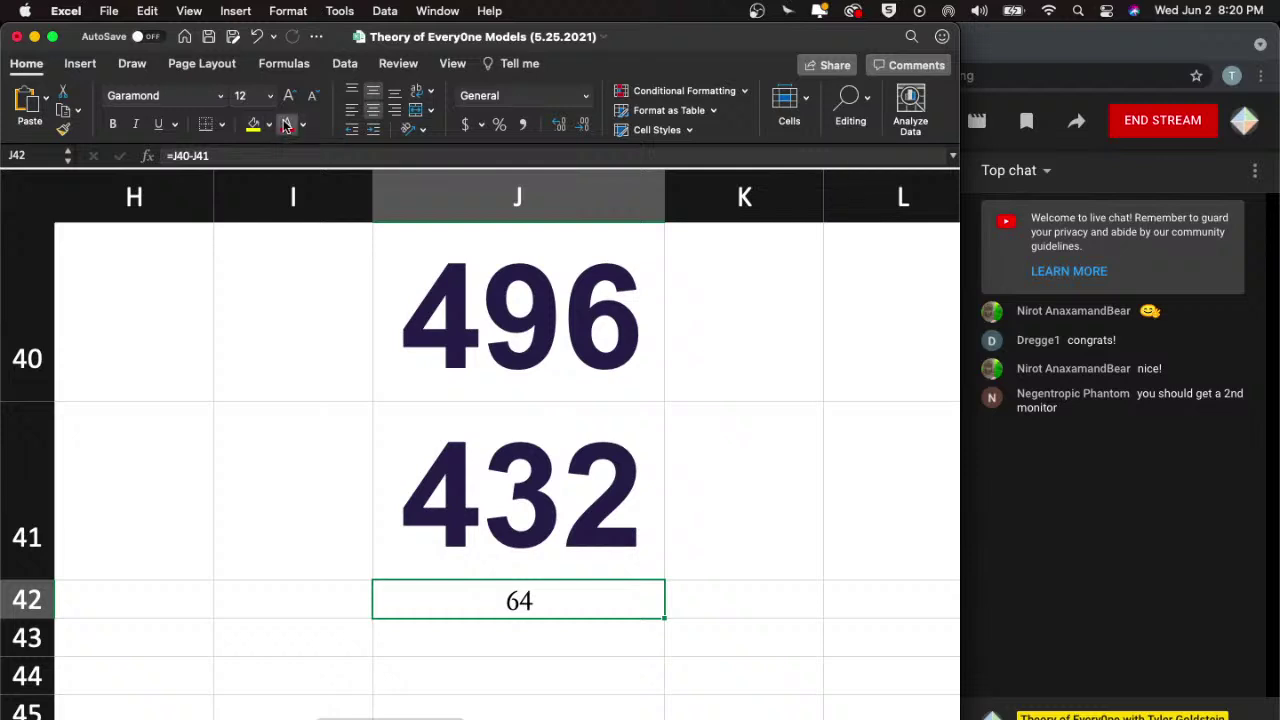
{"action": "left_click", "coordinate": [112, 124]}
{"action": "scroll", "coordinate": [566, 574], "scroll_direction": "up", "scroll_amount": 5}
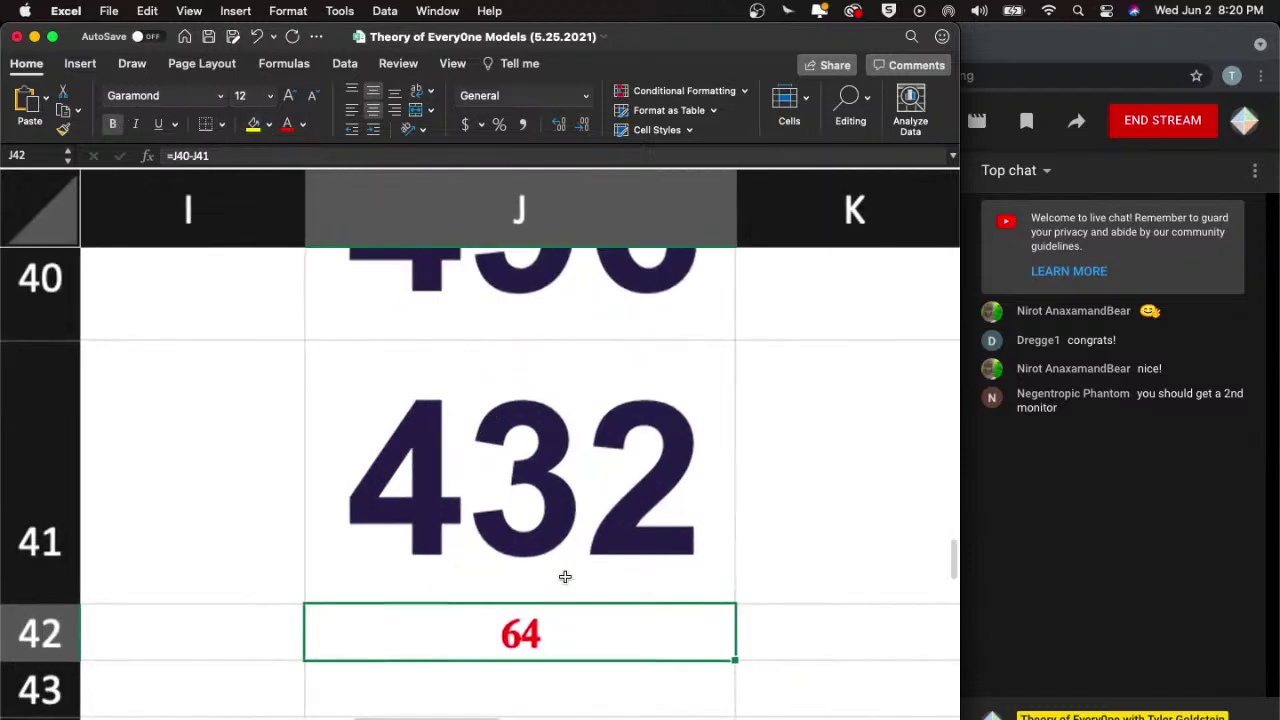
{"action": "scroll", "coordinate": [494, 386], "scroll_direction": "down", "scroll_amount": 5}
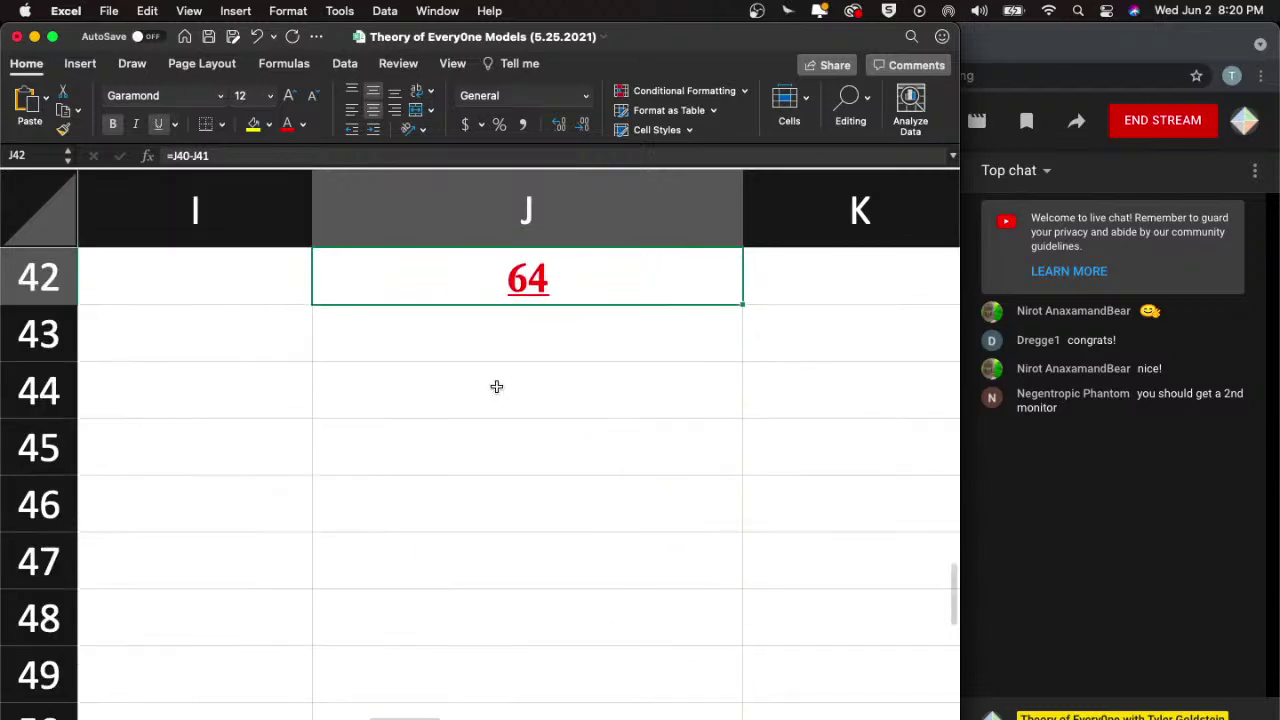
- Divide 432 by 496 in K41 with the formula =J41/J40
{"action": "scroll", "coordinate": [494, 380], "scroll_direction": "up", "scroll_amount": 5}
{"action": "left_click", "coordinate": [375, 406]}
{"action": "scroll", "coordinate": [375, 406], "scroll_direction": "down", "scroll_amount": 4}
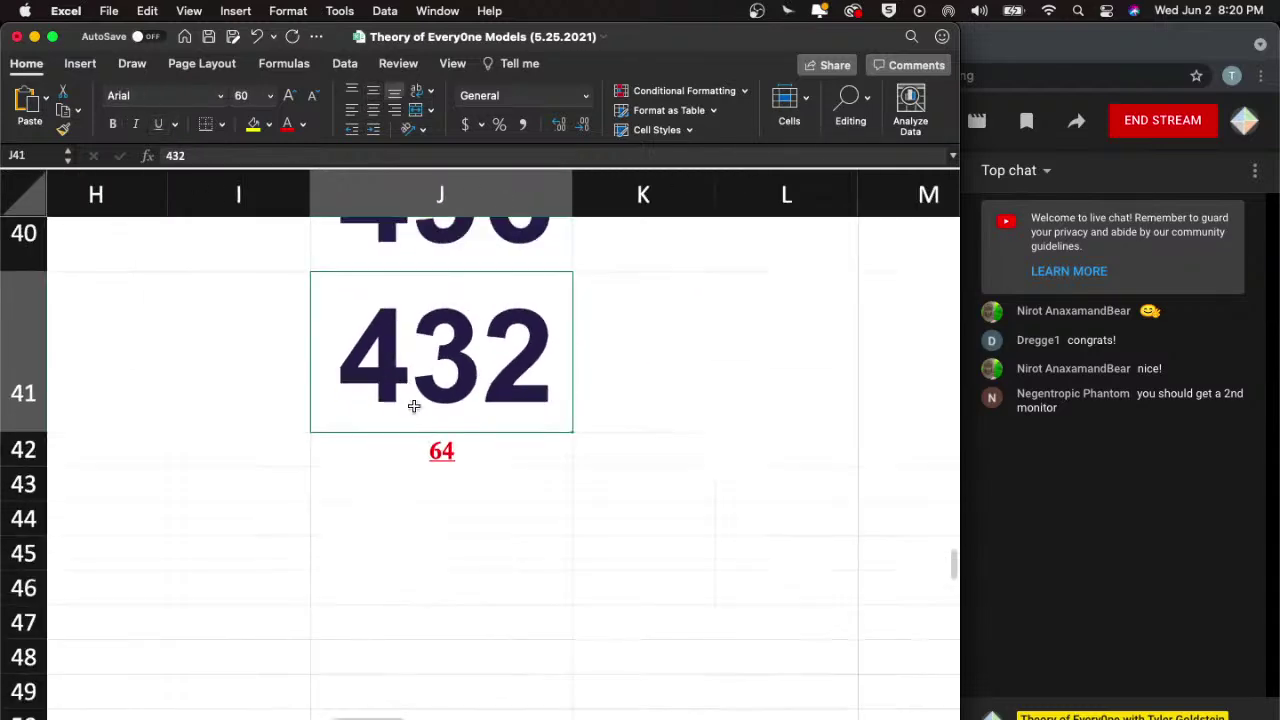
{"action": "scroll", "coordinate": [413, 404], "scroll_direction": "up", "scroll_amount": 2}
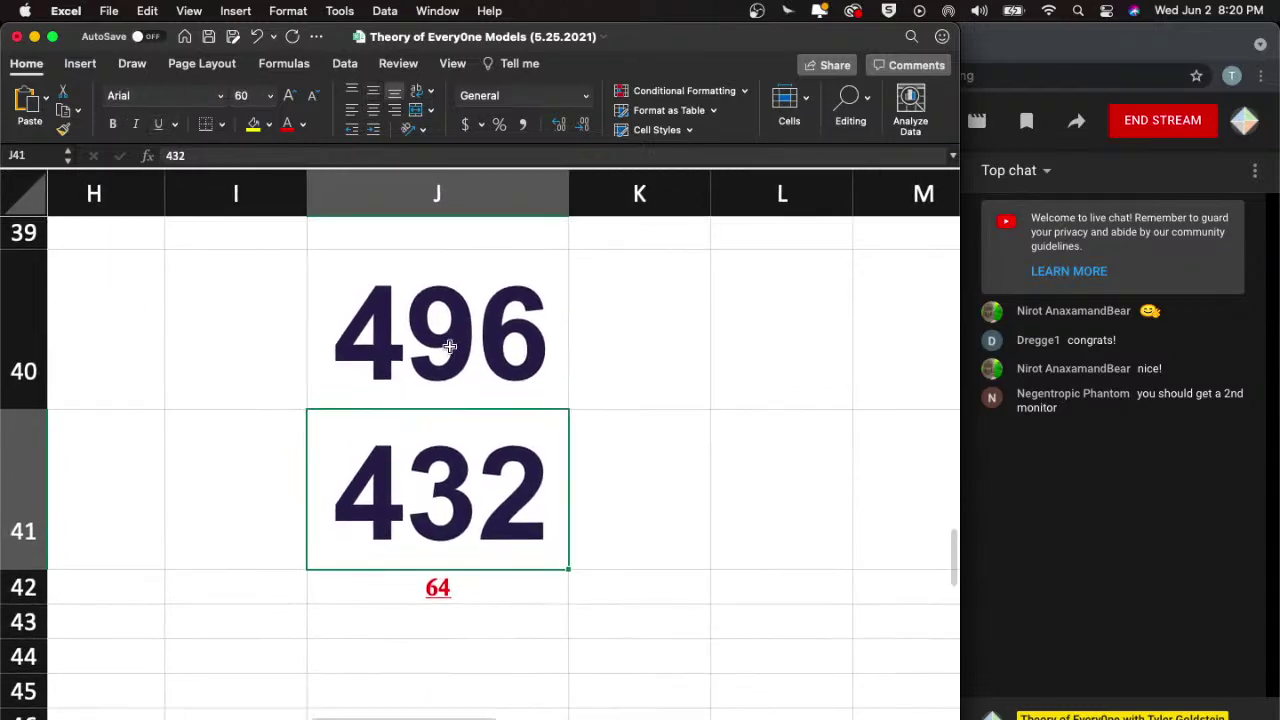
{"action": "left_click", "coordinate": [659, 557]}
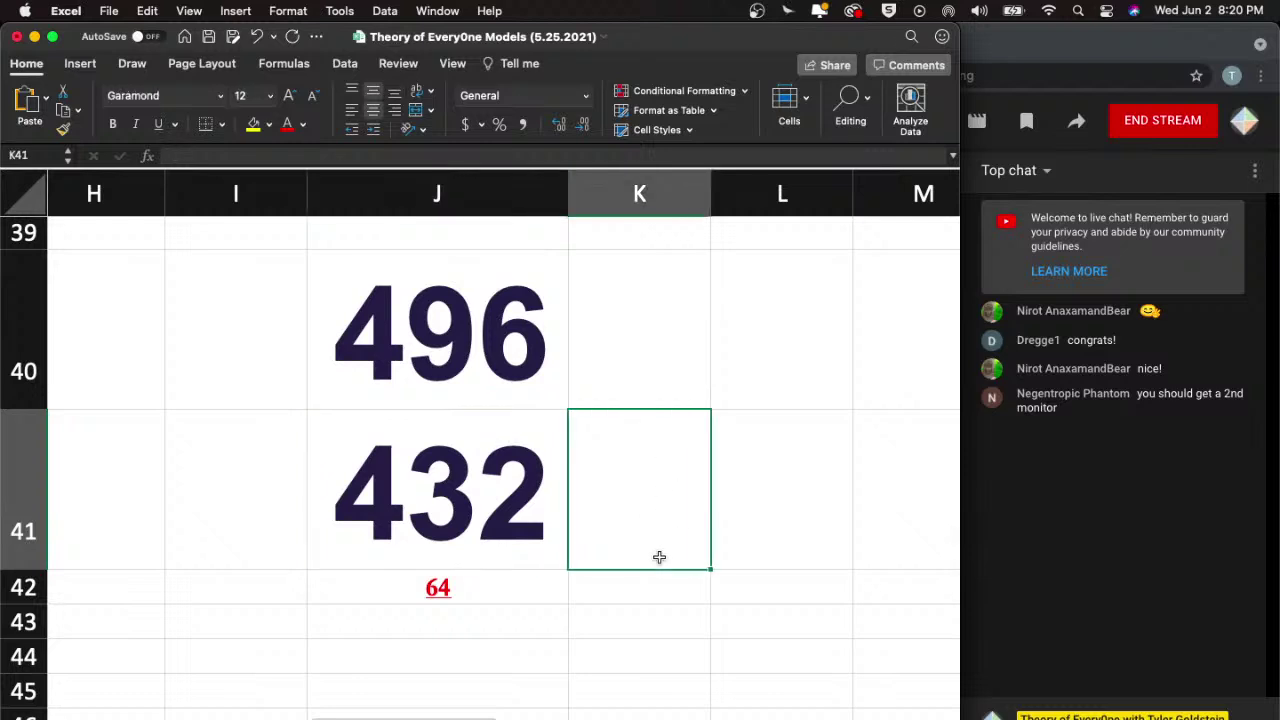
{"action": "type", "text": "="}
{"action": "key", "text": "Left"}
{"action": "type", "text": "/"}
{"action": "key", "text": "Left"}
{"action": "key", "text": "Up"}
{"action": "key", "text": "Up"}
{"action": "key", "text": "Down"}
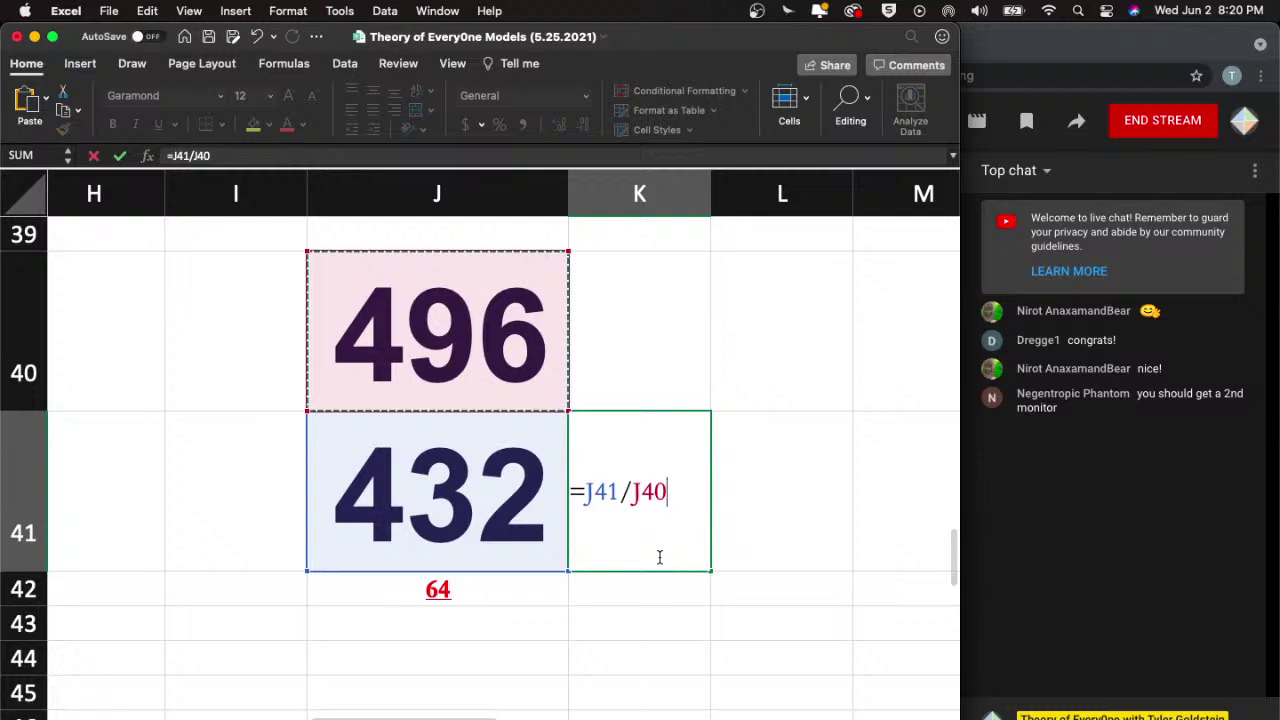
{"action": "key", "text": "Return"}
{"action": "left_click", "coordinate": [638, 490]}
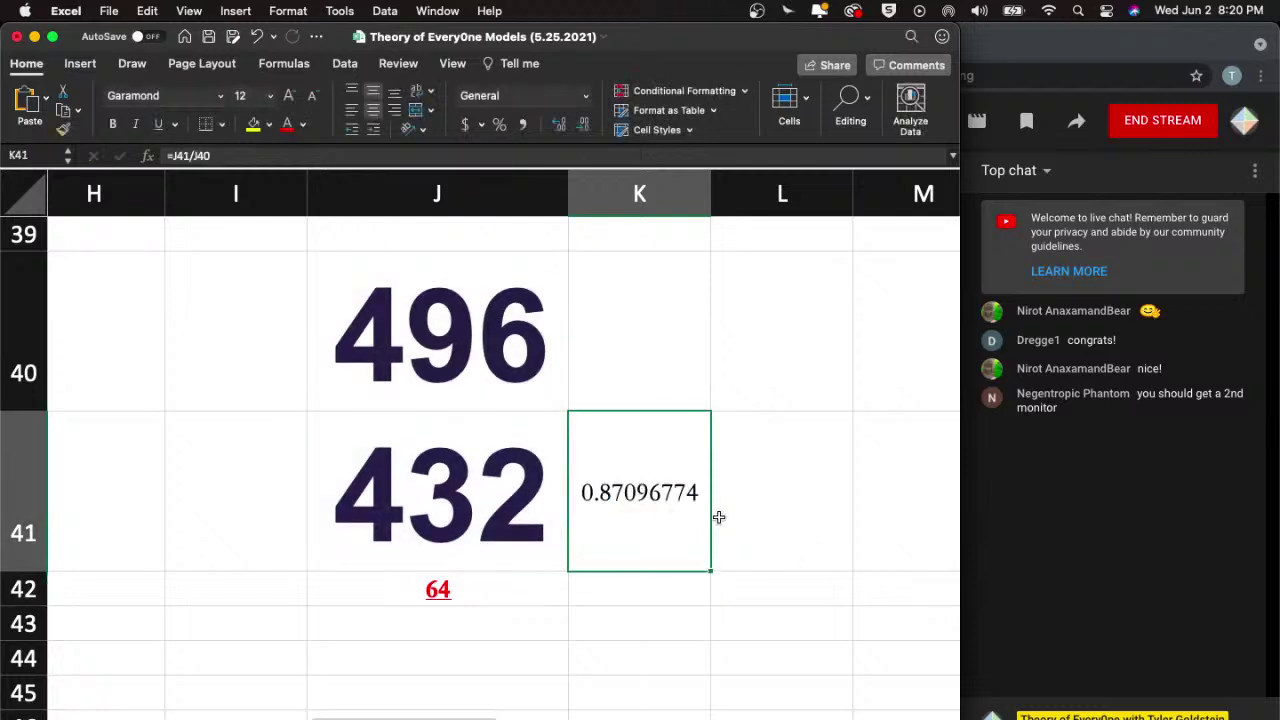
- Divide 496 by 432 in K40 with the formula =J40/J41
{"action": "left_click", "coordinate": [669, 360]}
{"action": "type", "text": "="}
{"action": "key", "text": "Left"}
{"action": "type", "text": "/"}
{"action": "key", "text": "Left"}
{"action": "key", "text": "Down"}
{"action": "key", "text": "Return"}
{"action": "left_click", "coordinate": [643, 354]}
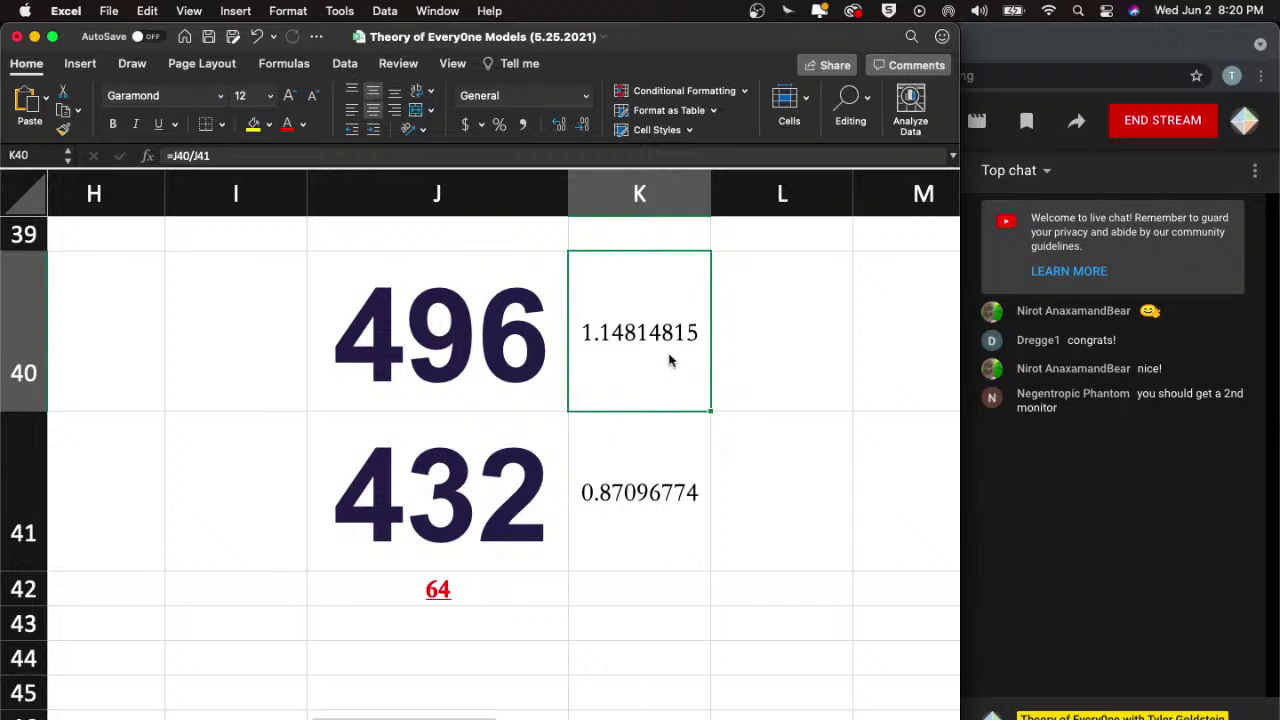
- Clear the two ratios in K40:K41 and undo the deletion
{"action": "left_click_drag", "start_coordinate": [669, 371], "coordinate": [668, 470]}
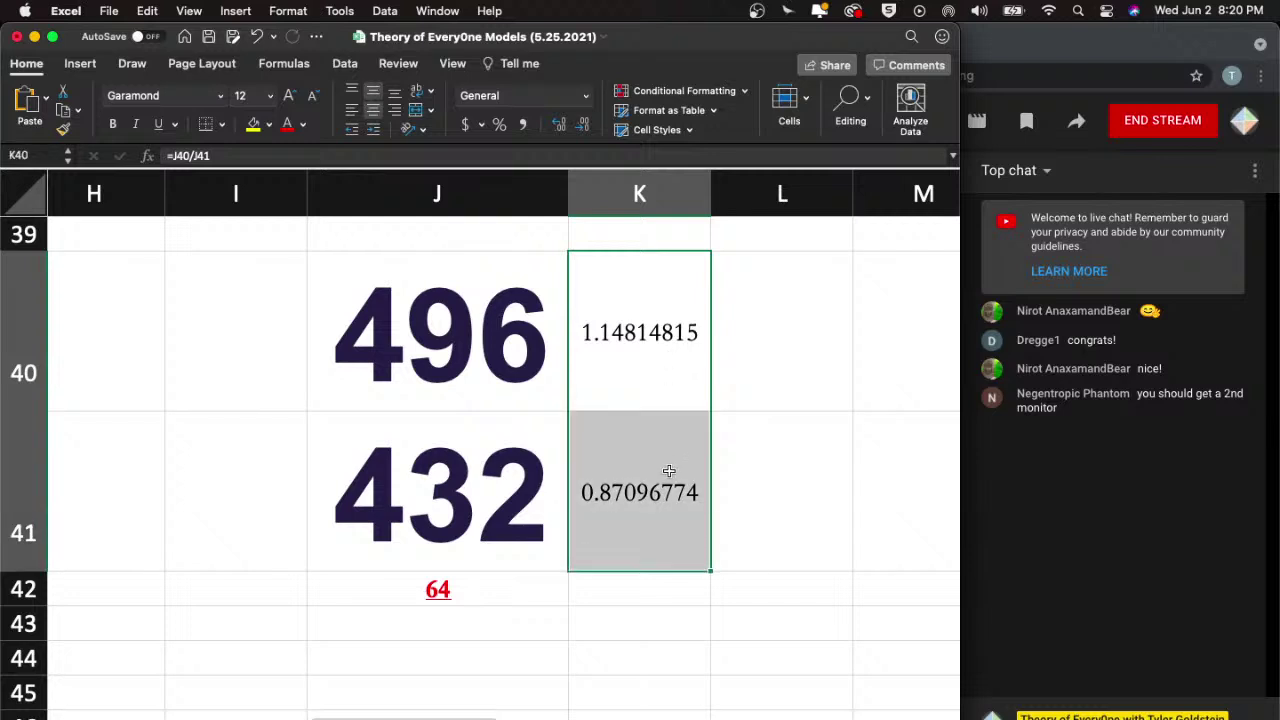
{"action": "key", "text": "Delete"}
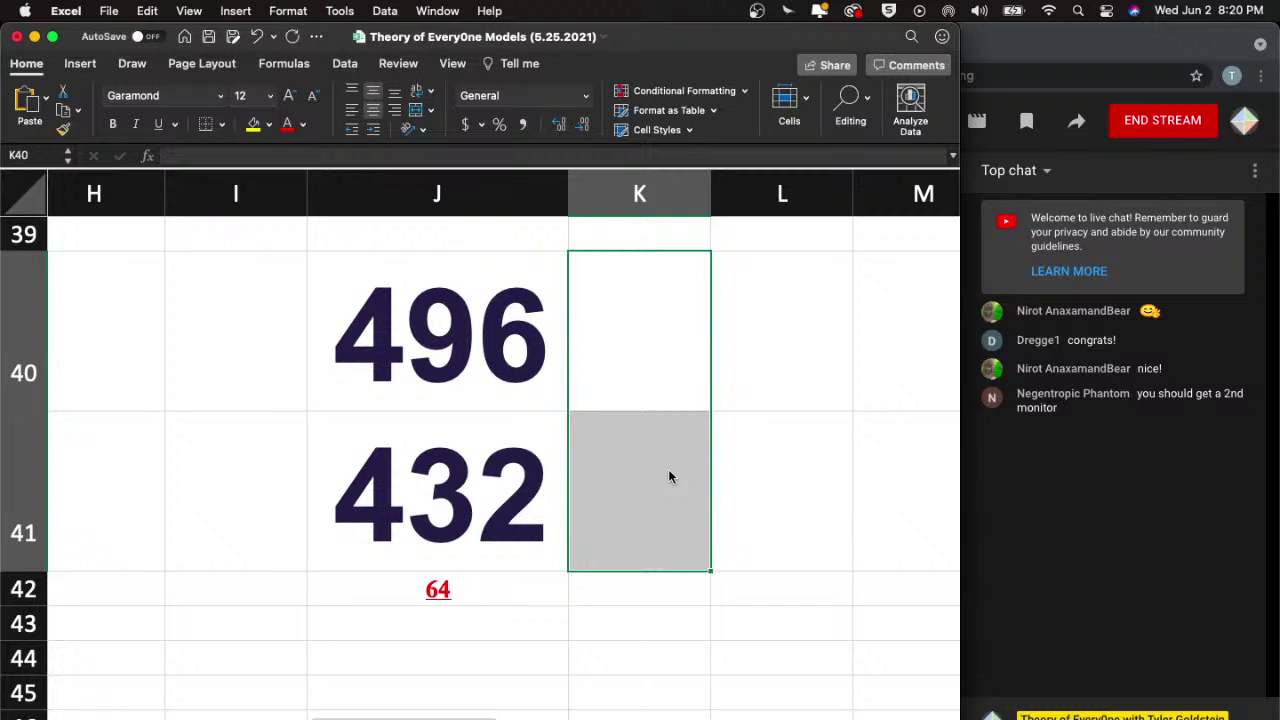
{"action": "key", "text": "cmd+z"}
{"action": "left_click", "coordinate": [466, 567]}
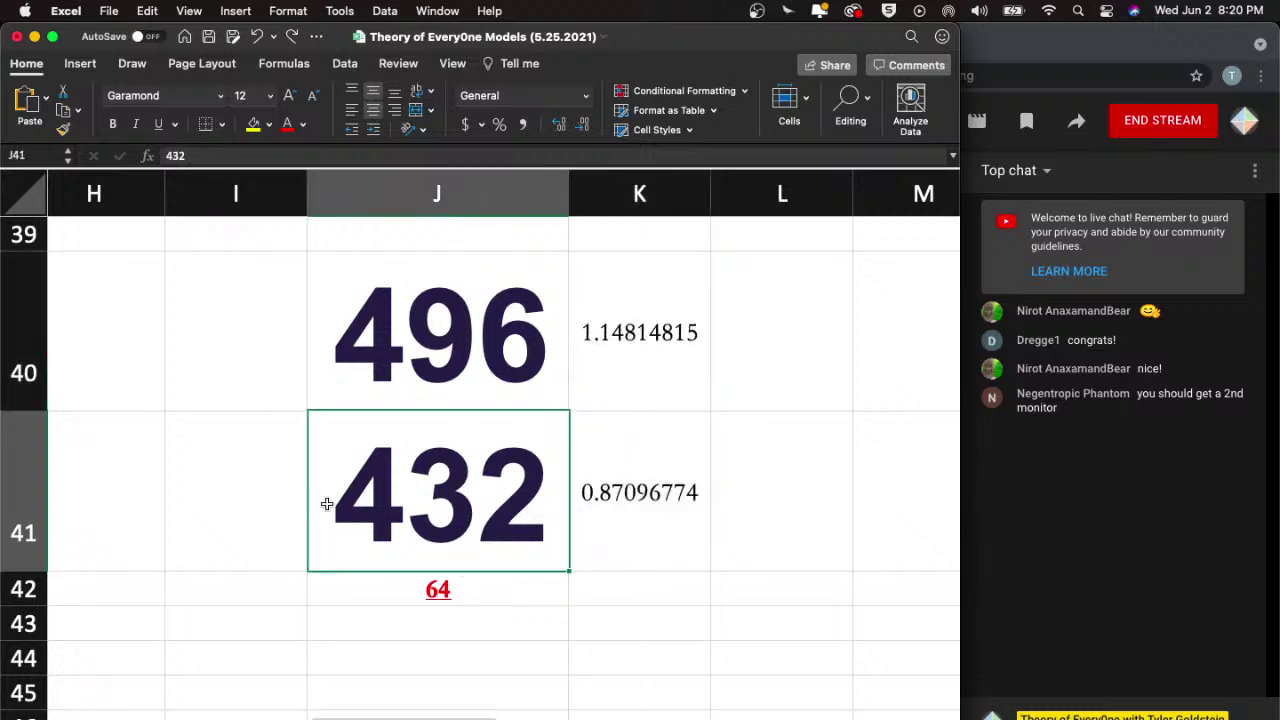
- Fill the difference cell J42 with yellow
{"action": "left_click", "coordinate": [445, 588]}
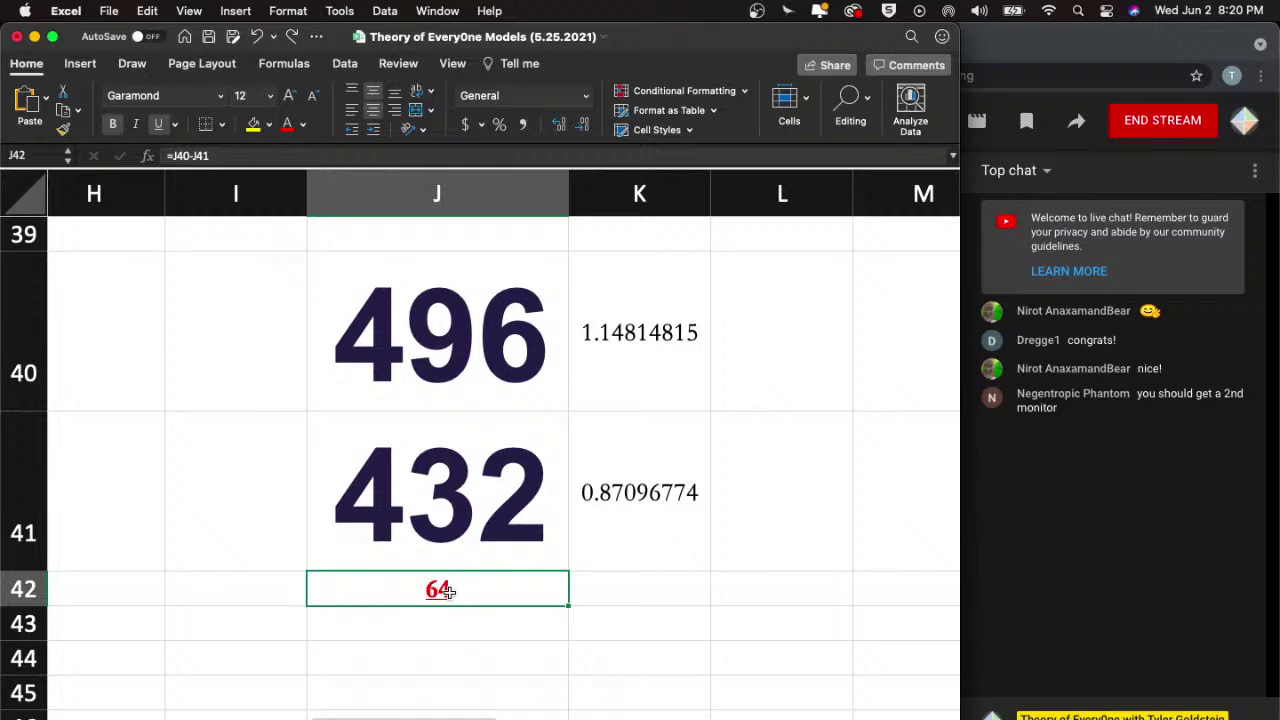
{"action": "scroll", "coordinate": [458, 590], "scroll_direction": "down", "scroll_amount": 3}
{"action": "scroll", "coordinate": [456, 587], "scroll_direction": "up", "scroll_amount": 2}
{"action": "scroll", "coordinate": [463, 581], "scroll_direction": "down", "scroll_amount": 1}
{"action": "scroll", "coordinate": [463, 581], "scroll_direction": "right", "scroll_amount": 1}
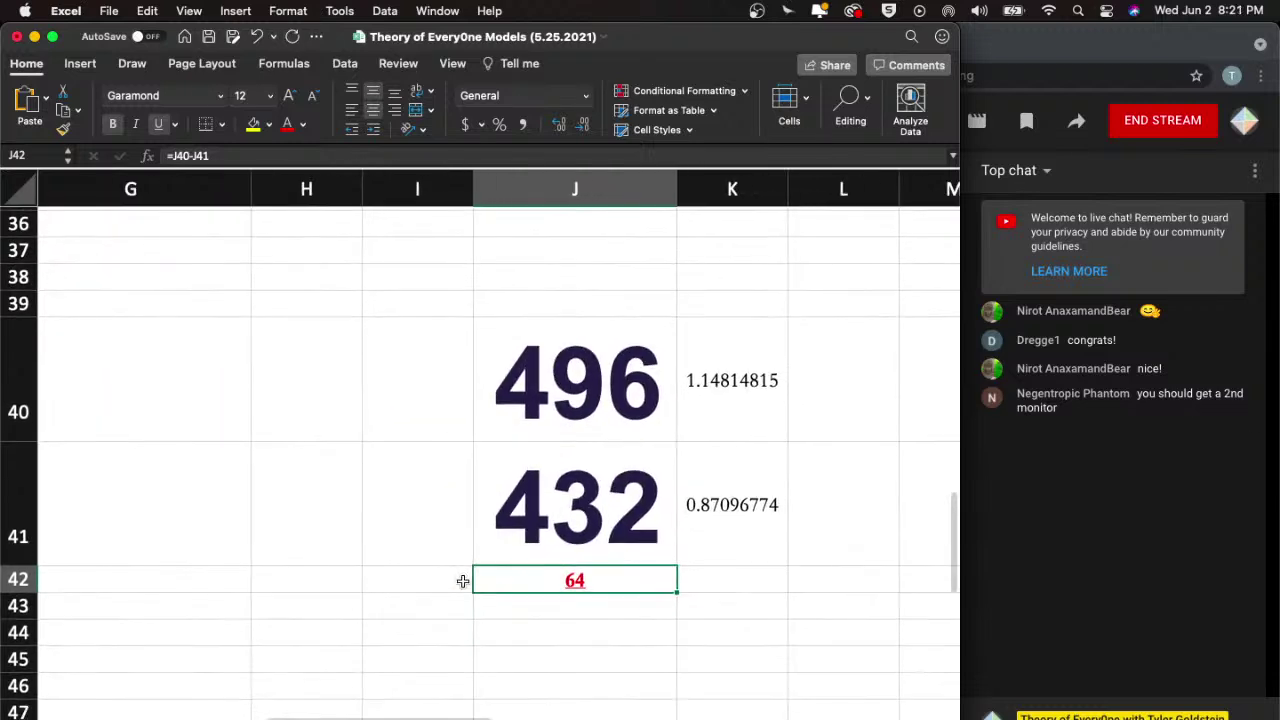
{"action": "left_click", "coordinate": [556, 604]}
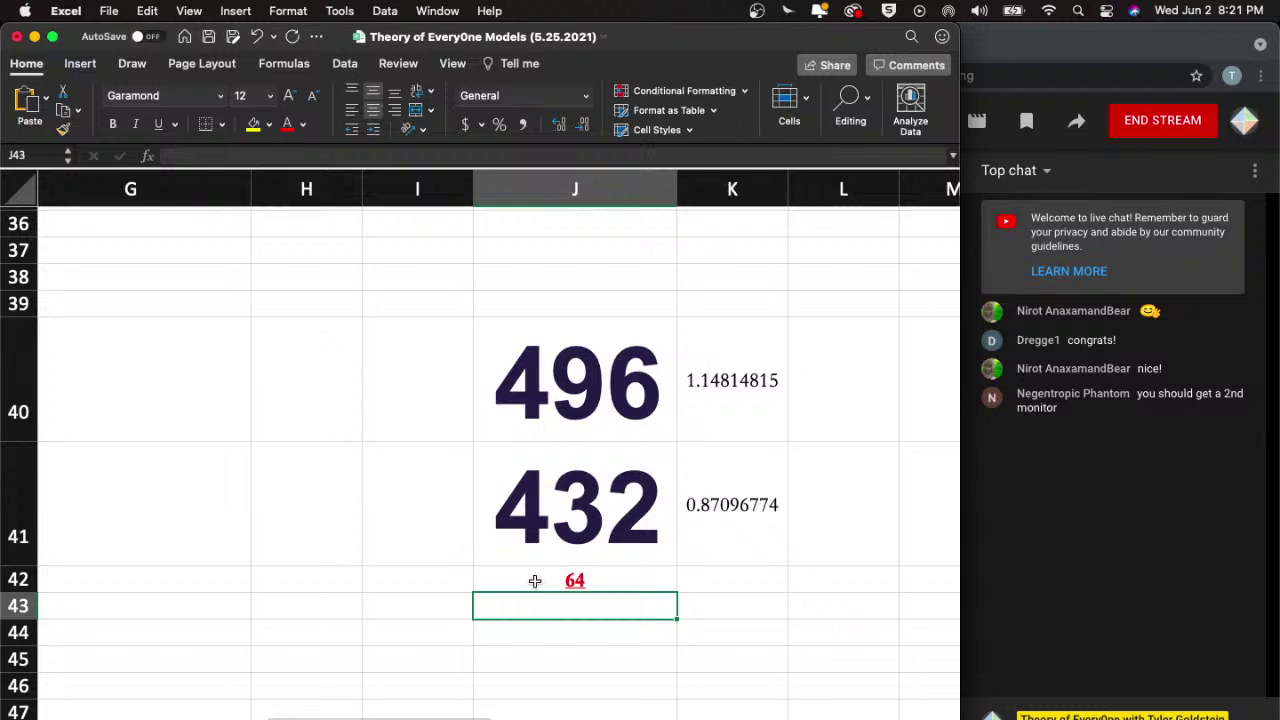
{"action": "left_click", "coordinate": [392, 296]}
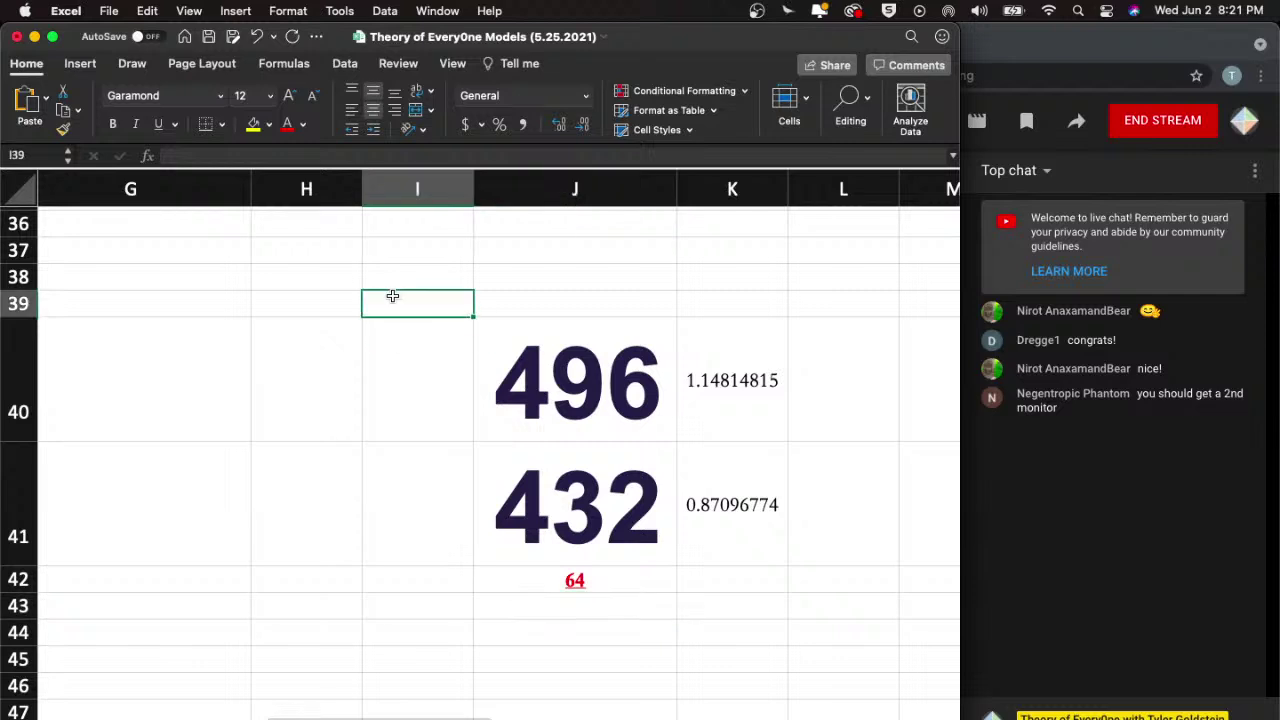
{"action": "left_click", "coordinate": [610, 580]}
{"action": "left_click", "coordinate": [253, 124]}
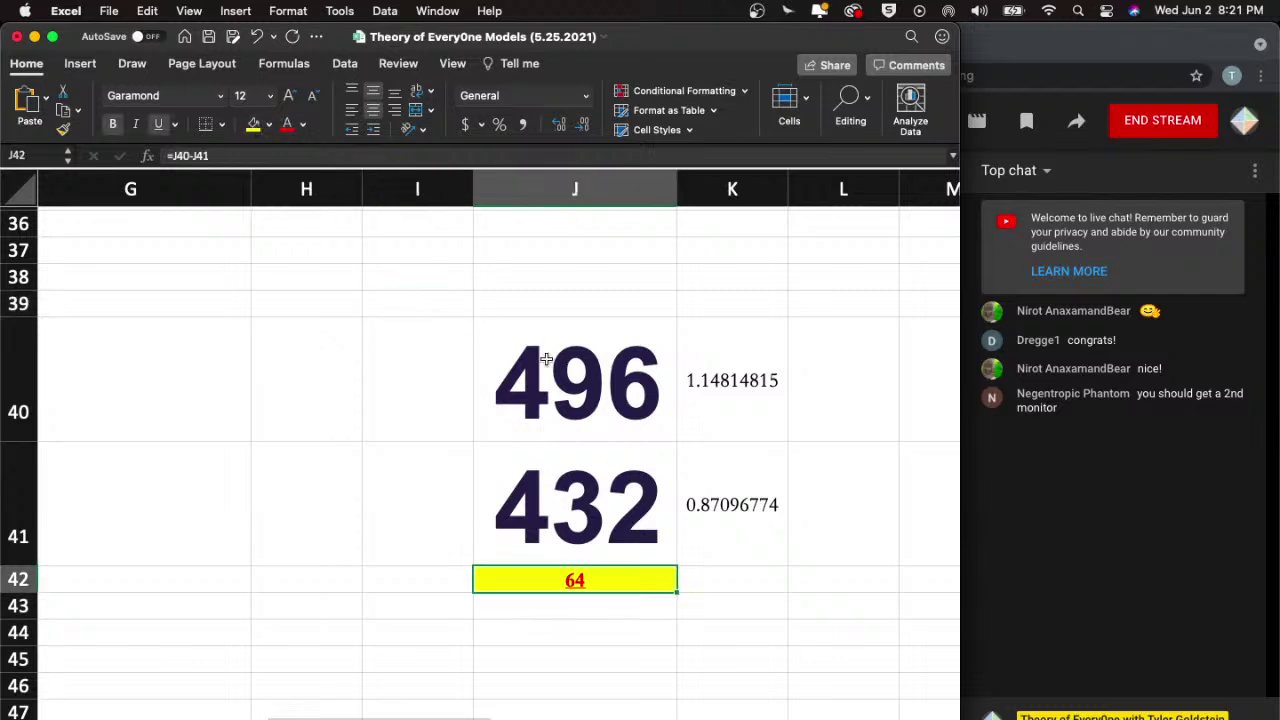
{"action": "left_click", "coordinate": [452, 412]}
- Go to the worksheet with the coloured diamond models and inspect the formula behind the corner total in E12
{"action": "scroll", "coordinate": [274, 400], "scroll_direction": "down", "scroll_amount": 1}
{"action": "scroll", "coordinate": [274, 400], "scroll_direction": "down", "scroll_amount": 3}
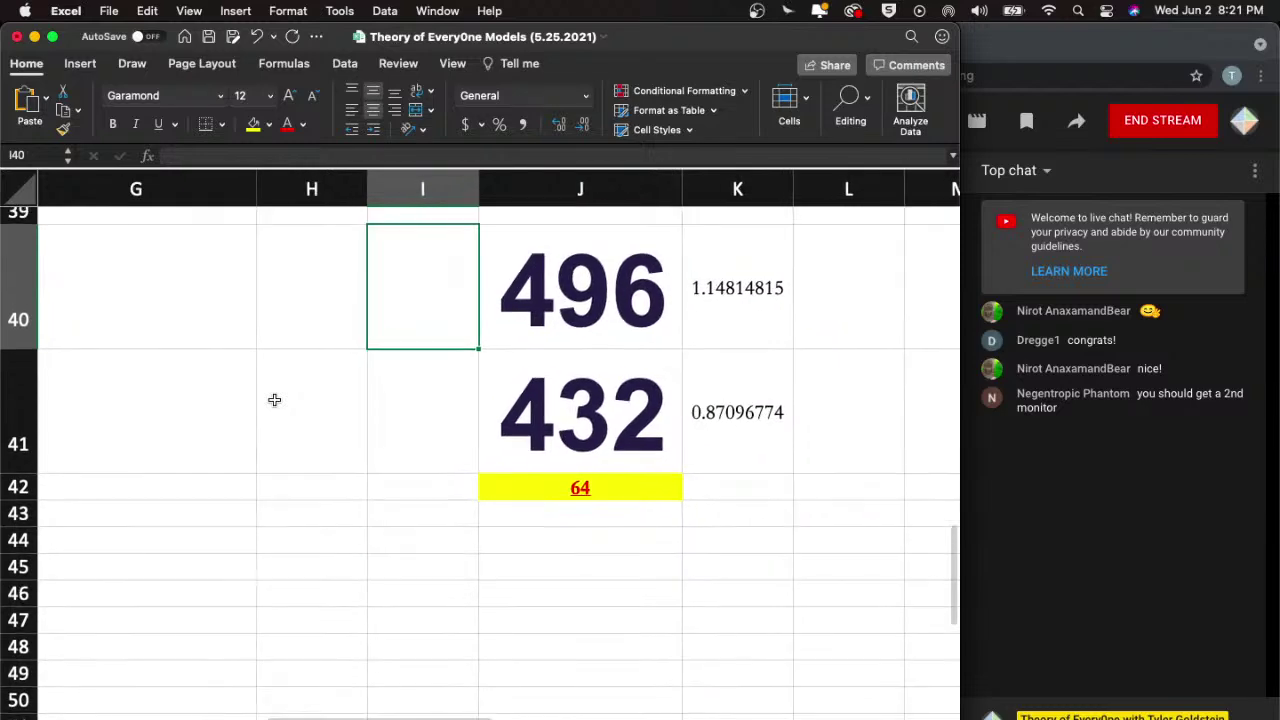
{"action": "key", "text": "ctrl+Page_Down"}
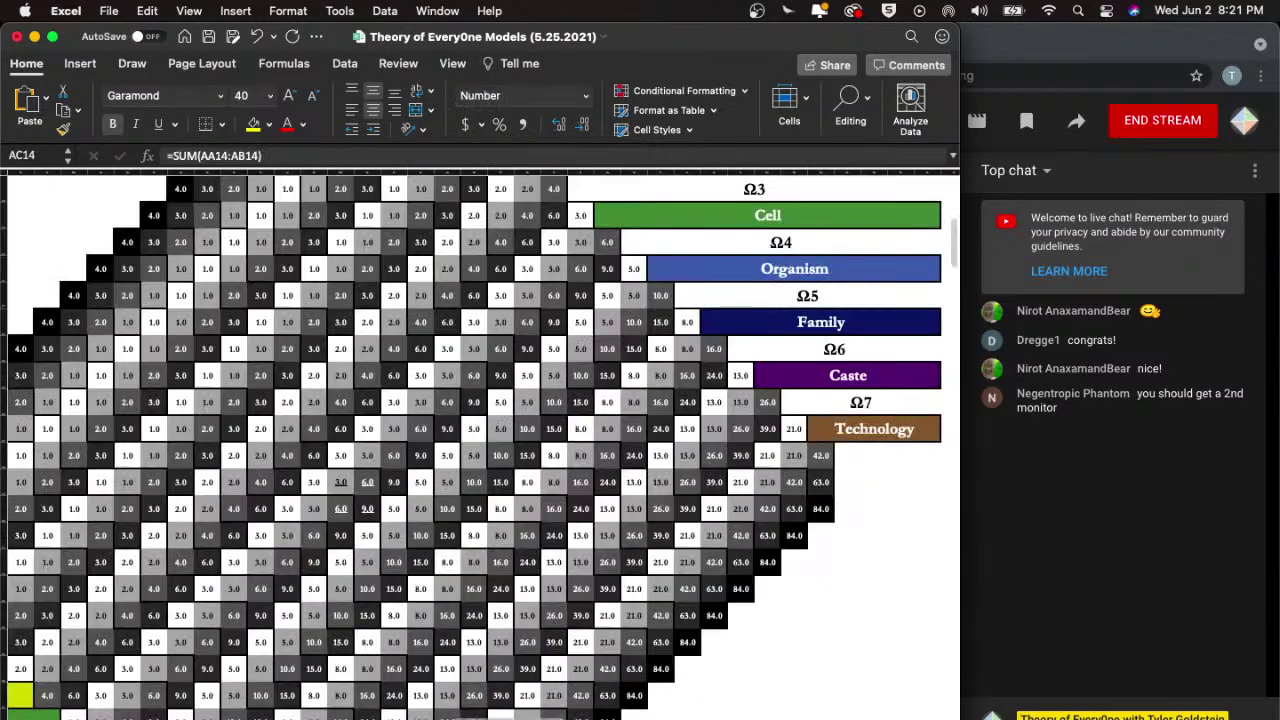
{"action": "key", "text": "ctrl+Page_Down"}
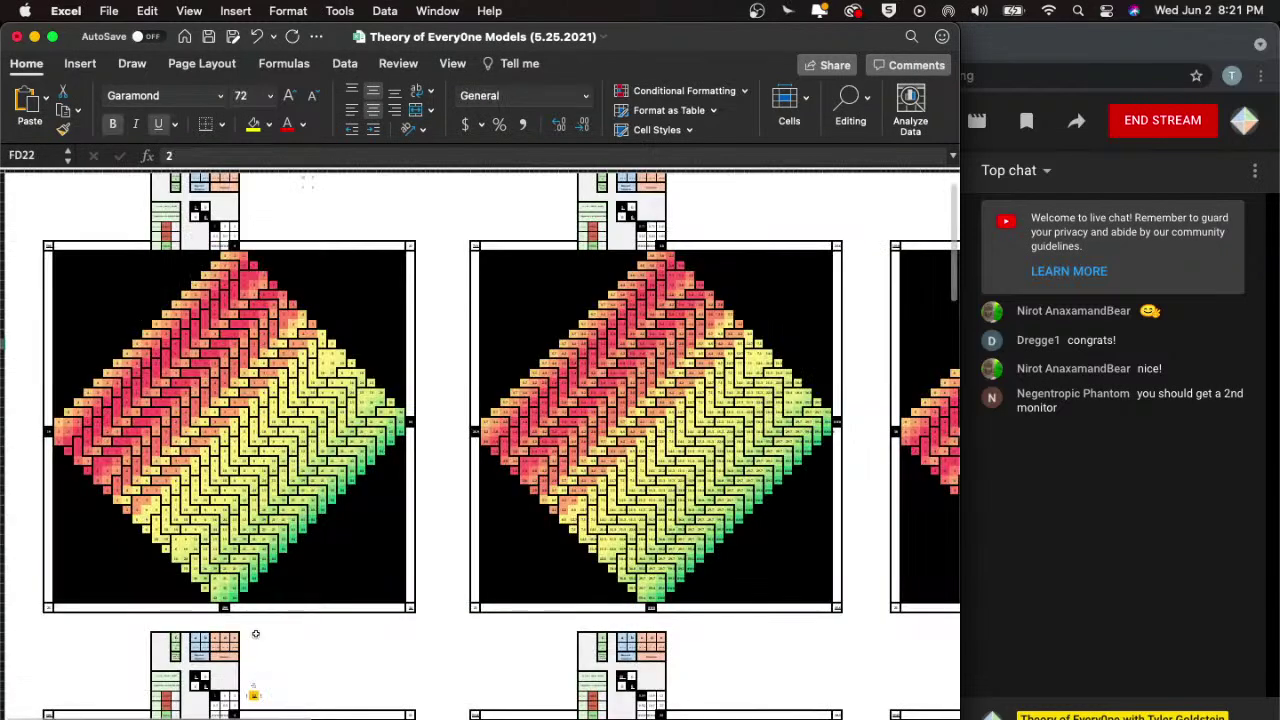
{"action": "key", "text": "ctrl+Page_Down"}
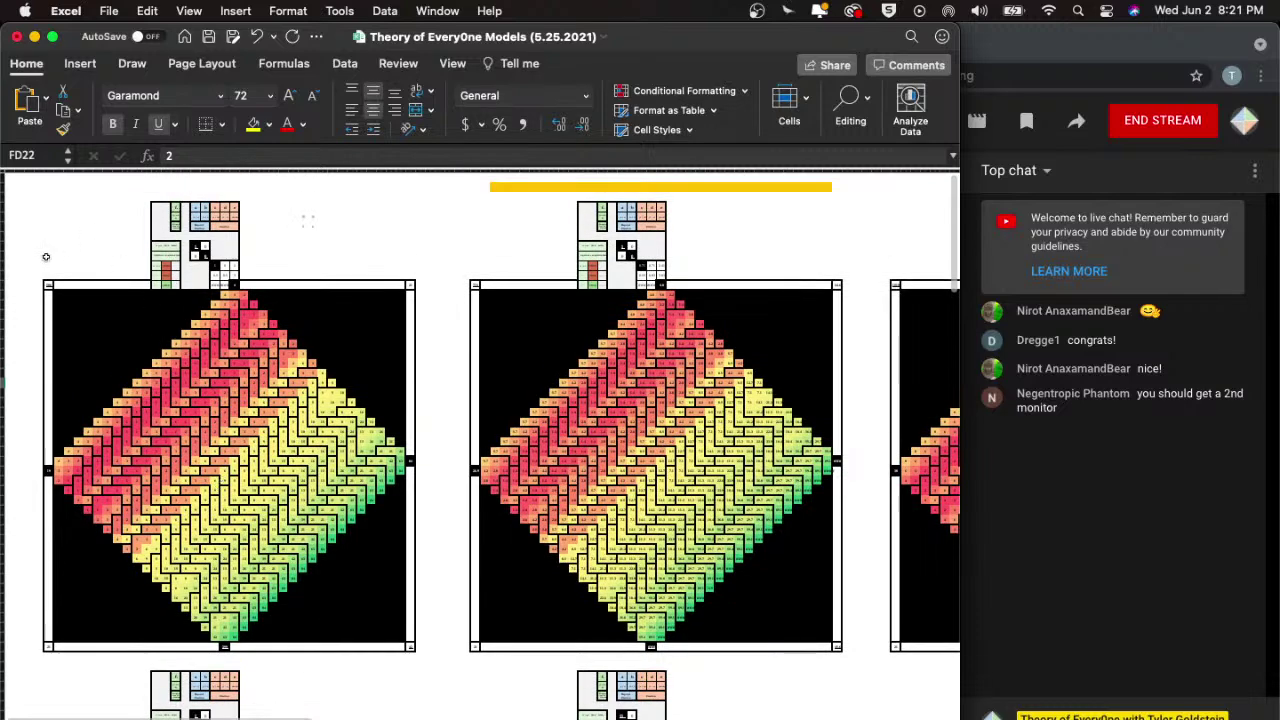
{"action": "scroll", "coordinate": [45, 257], "scroll_direction": "up", "scroll_amount": 5}
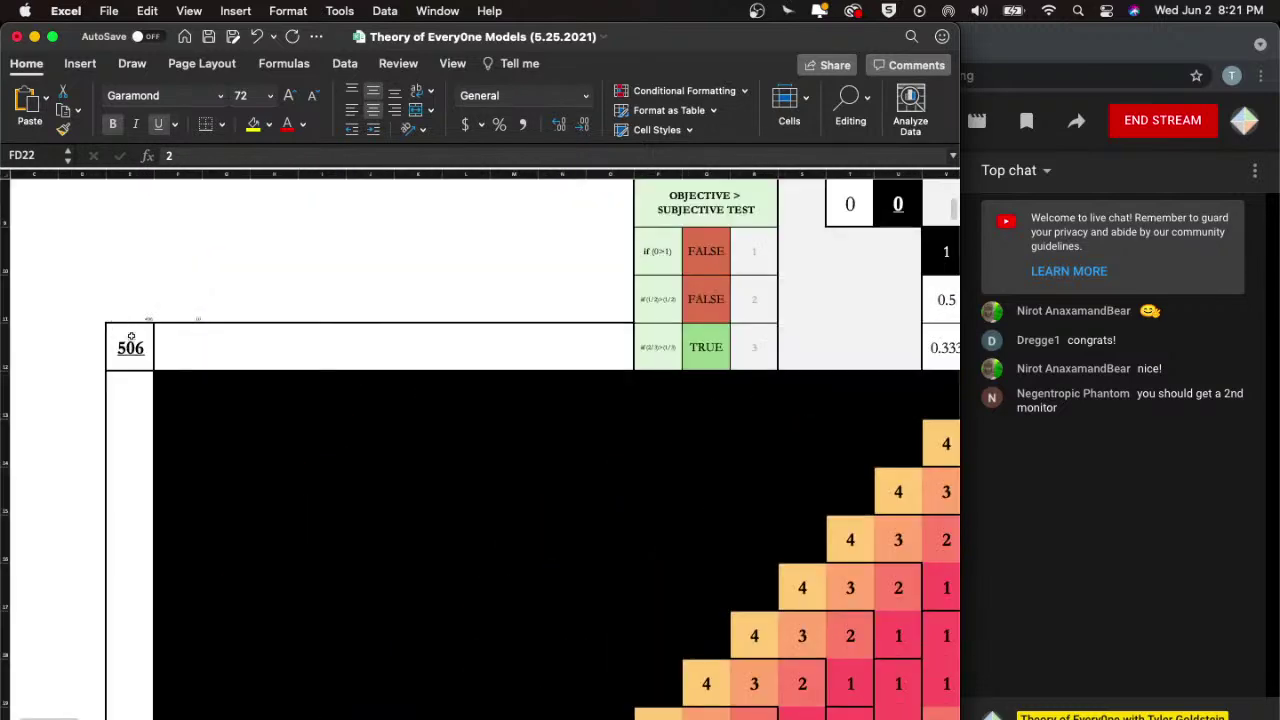
{"action": "double_click", "coordinate": [131, 340]}
{"action": "key", "text": "Escape"}
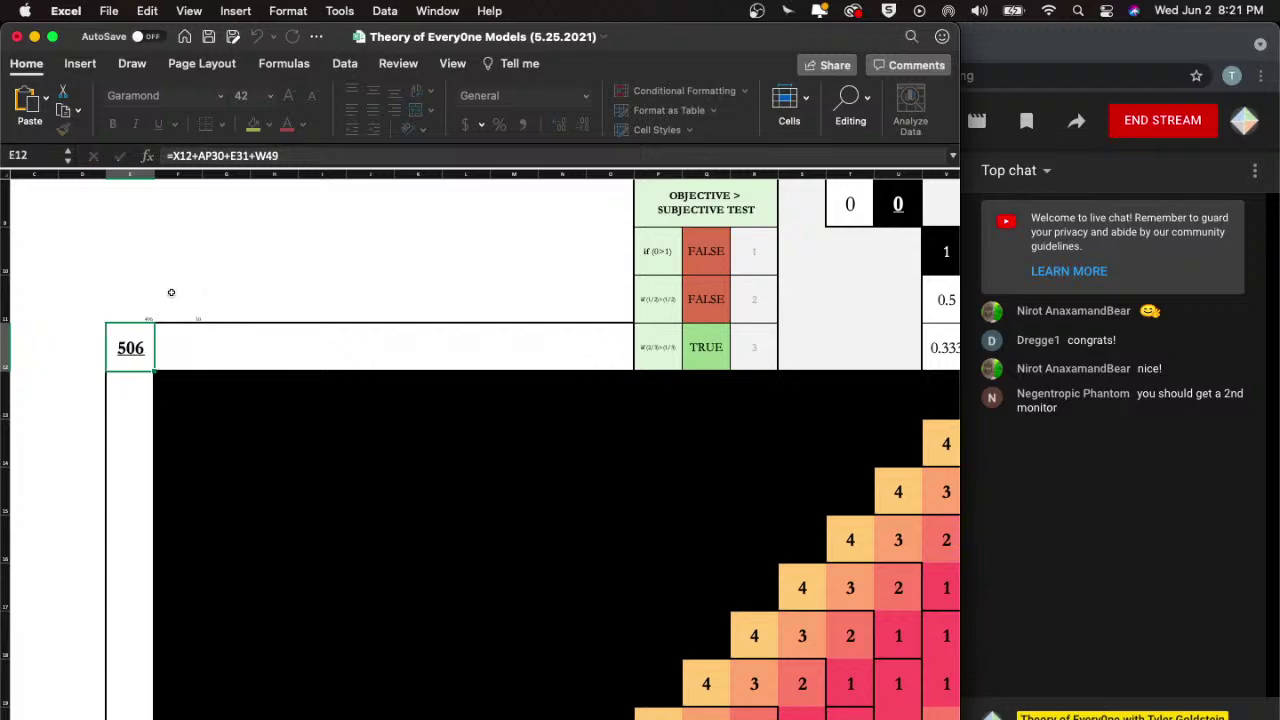
- Inspect the contents of E11 and F11 above the first diamond's corner total
{"action": "scroll", "coordinate": [181, 289], "scroll_direction": "up", "scroll_amount": 4}
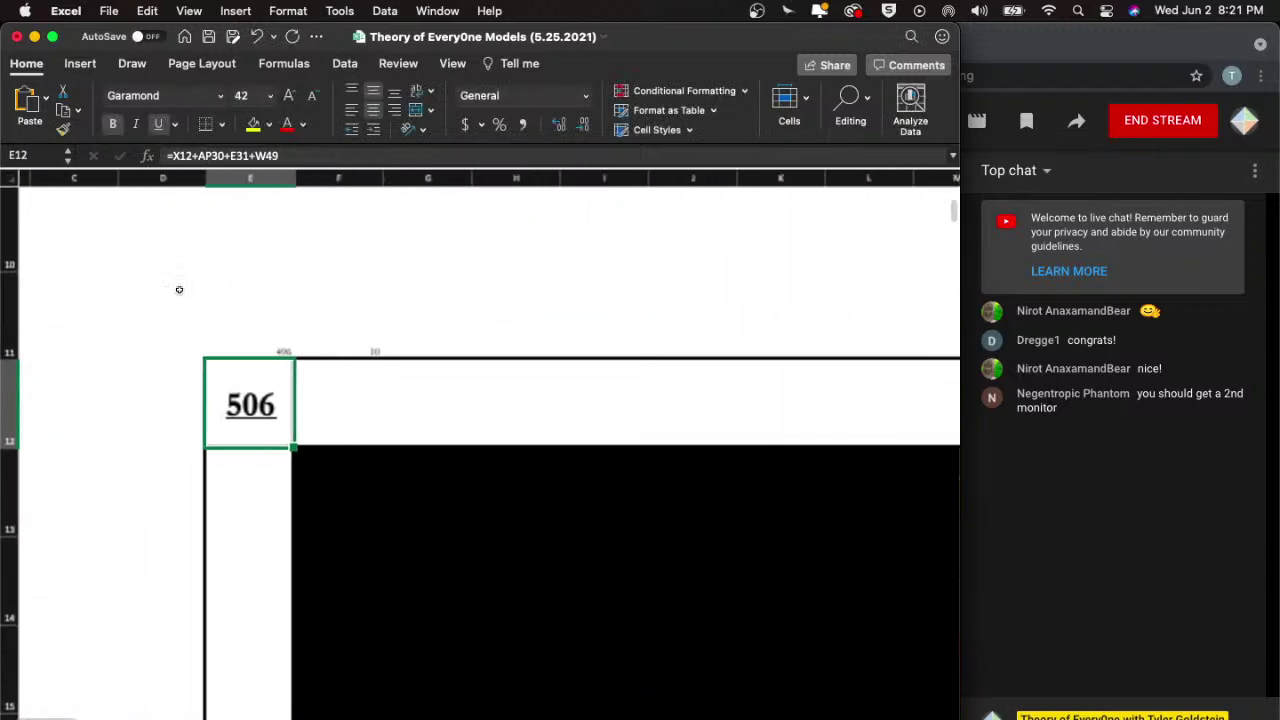
{"action": "left_click", "coordinate": [360, 326]}
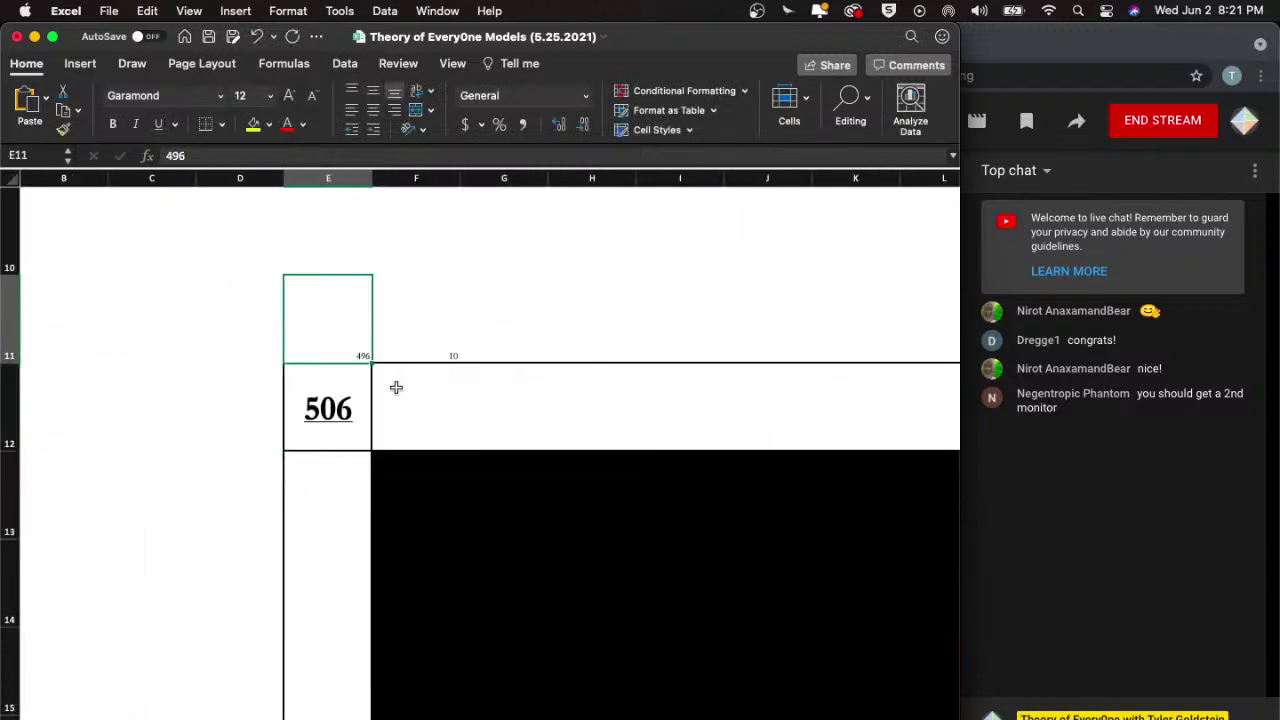
{"action": "scroll", "coordinate": [396, 387], "scroll_direction": "down", "scroll_amount": 2}
{"action": "scroll", "coordinate": [396, 387], "scroll_direction": "right", "scroll_amount": 2}
{"action": "scroll", "coordinate": [396, 387], "scroll_direction": "up", "scroll_amount": 2}
{"action": "scroll", "coordinate": [396, 387], "scroll_direction": "right", "scroll_amount": 2}
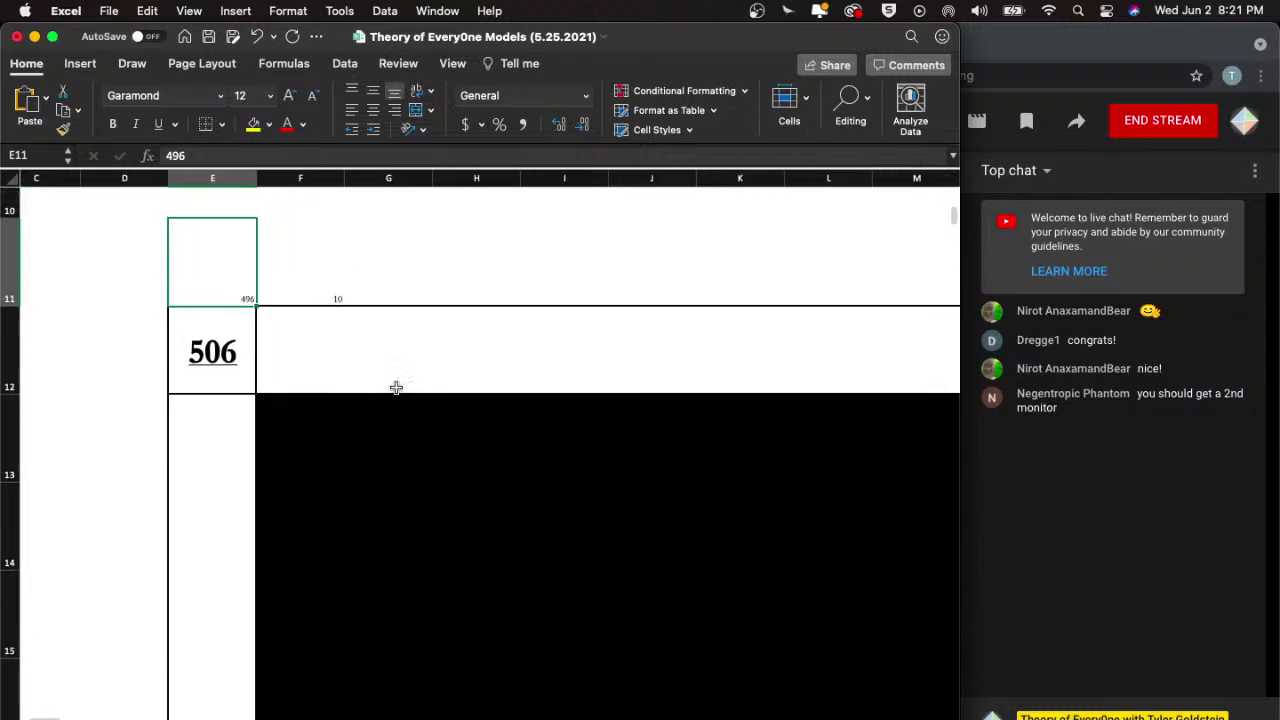
{"action": "scroll", "coordinate": [396, 387], "scroll_direction": "right", "scroll_amount": 1}
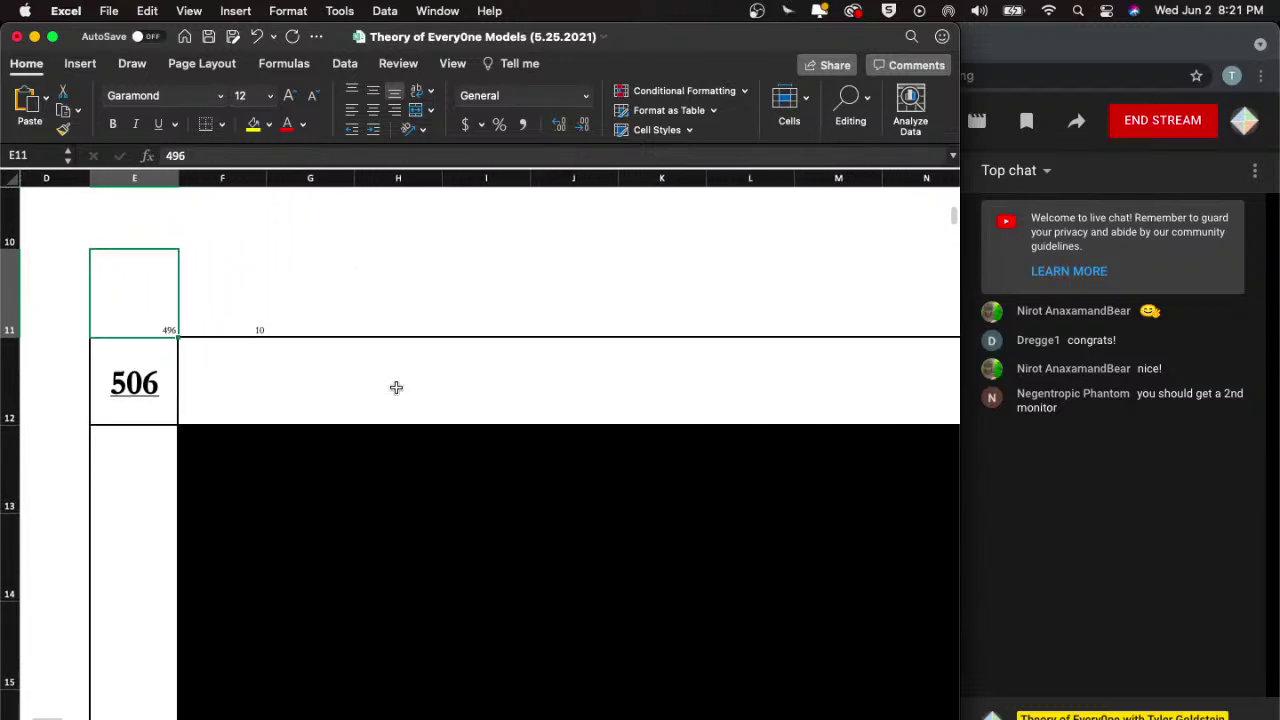
{"action": "left_click", "coordinate": [246, 306]}
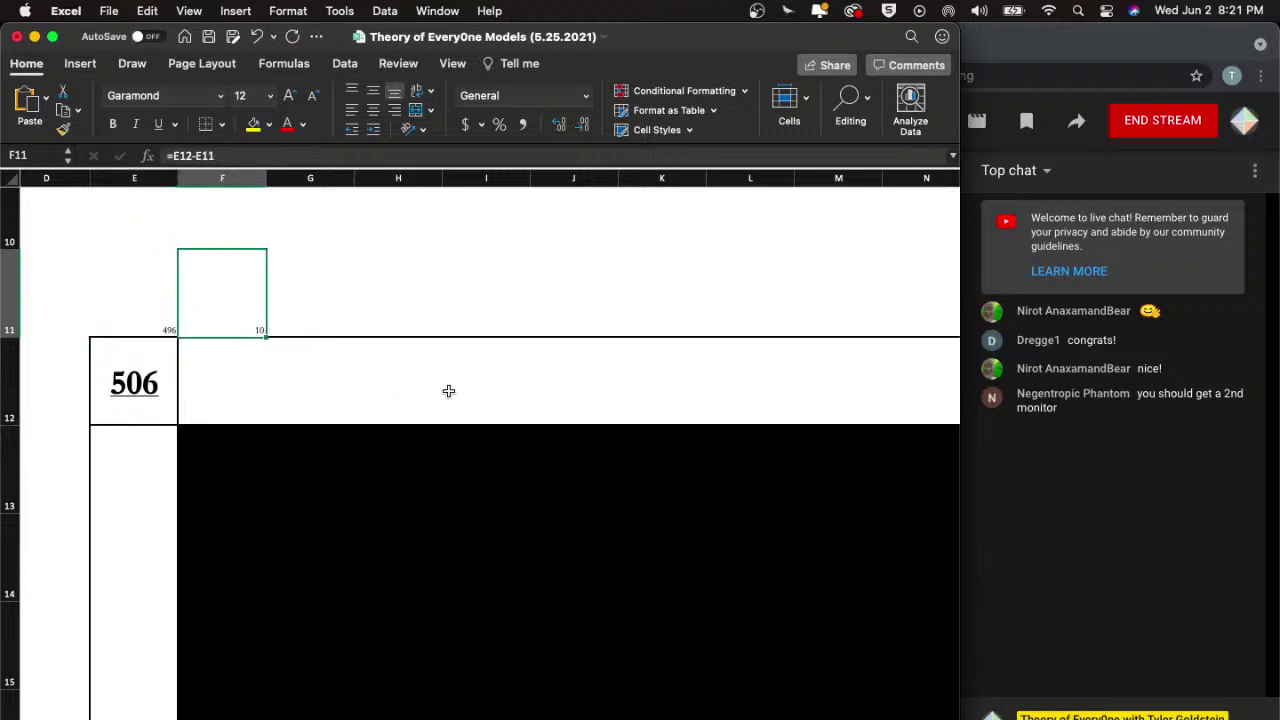
- Examine the number rows above the diamond's apex by highlighting rows 12, 11 and 10 from column X back to column U
{"action": "scroll", "coordinate": [449, 391], "scroll_direction": "right", "scroll_amount": 4}
{"action": "scroll", "coordinate": [449, 391], "scroll_direction": "up", "scroll_amount": 1}
{"action": "scroll", "coordinate": [449, 391], "scroll_direction": "down", "scroll_amount": 5}
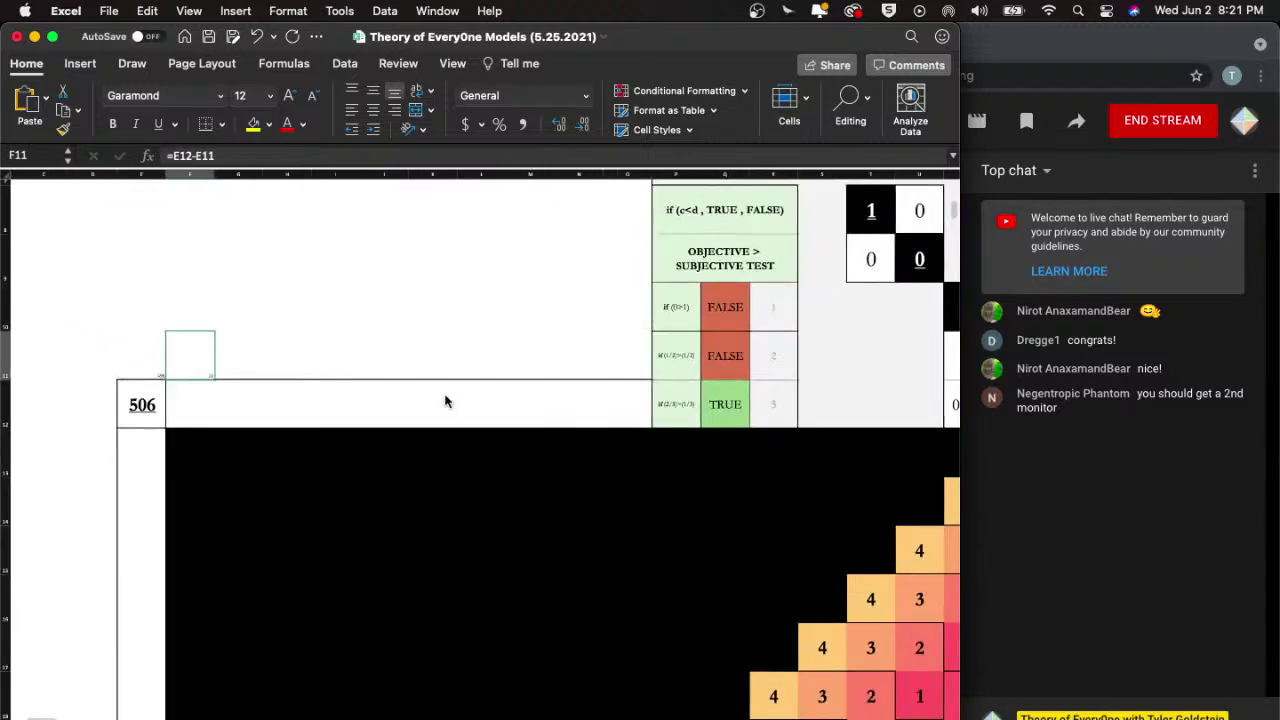
{"action": "scroll", "coordinate": [446, 401], "scroll_direction": "right", "scroll_amount": 1}
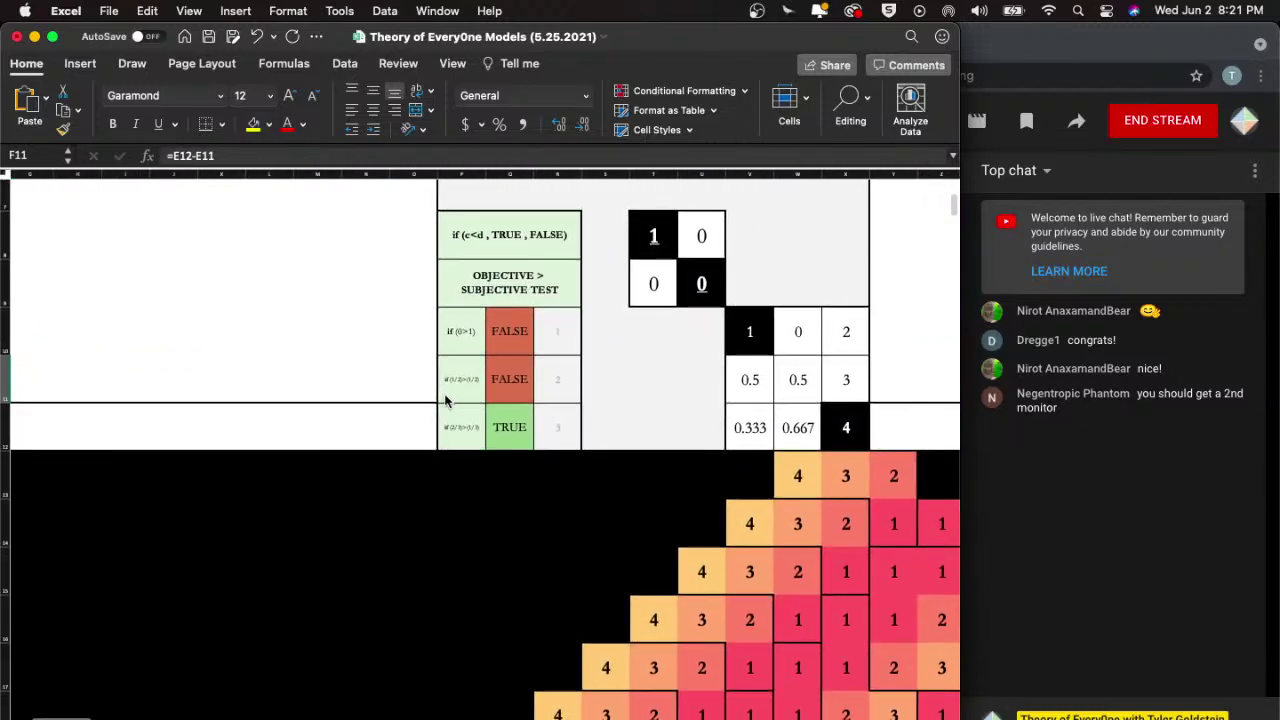
{"action": "scroll", "coordinate": [446, 401], "scroll_direction": "left", "scroll_amount": 3}
{"action": "scroll", "coordinate": [446, 401], "scroll_direction": "up", "scroll_amount": 1}
{"action": "scroll", "coordinate": [446, 401], "scroll_direction": "down", "scroll_amount": 1}
{"action": "scroll", "coordinate": [446, 401], "scroll_direction": "right", "scroll_amount": 1}
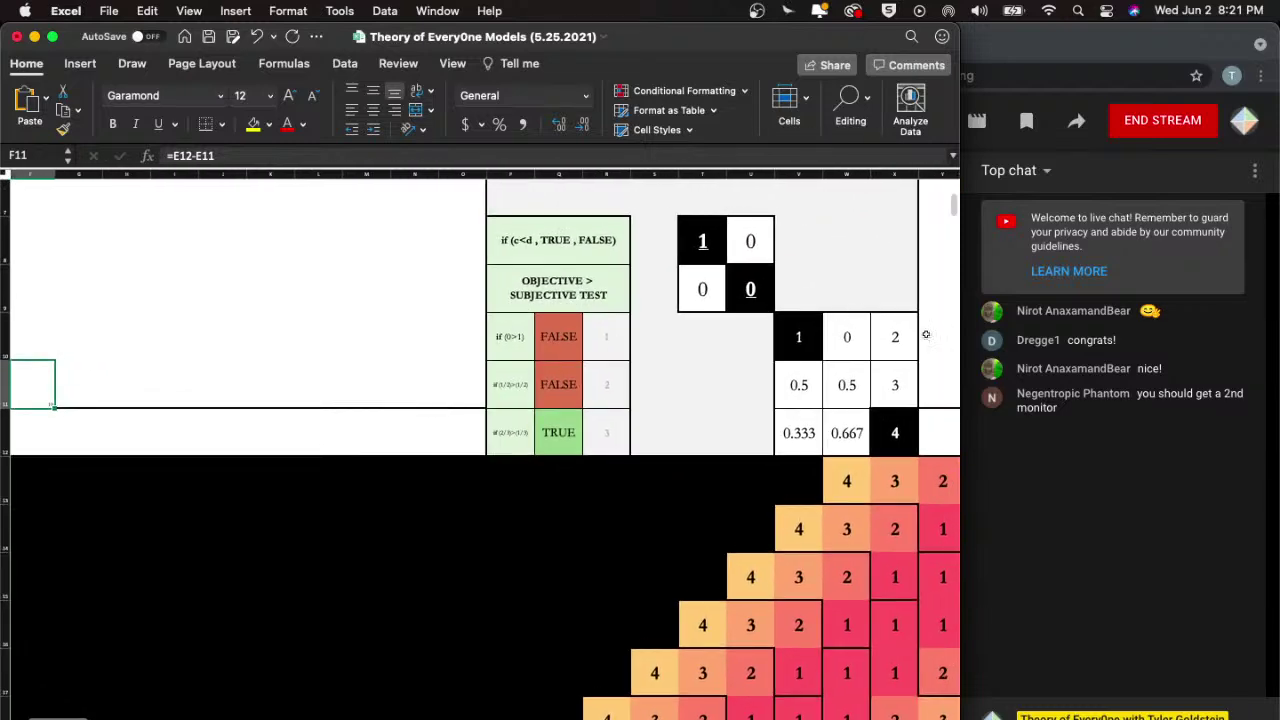
{"action": "left_click", "coordinate": [894, 430]}
{"action": "left_click_drag", "start_coordinate": [894, 432], "coordinate": [746, 442]}
{"action": "left_click_drag", "start_coordinate": [878, 377], "coordinate": [741, 375]}
{"action": "left_click_drag", "start_coordinate": [897, 340], "coordinate": [754, 341]}
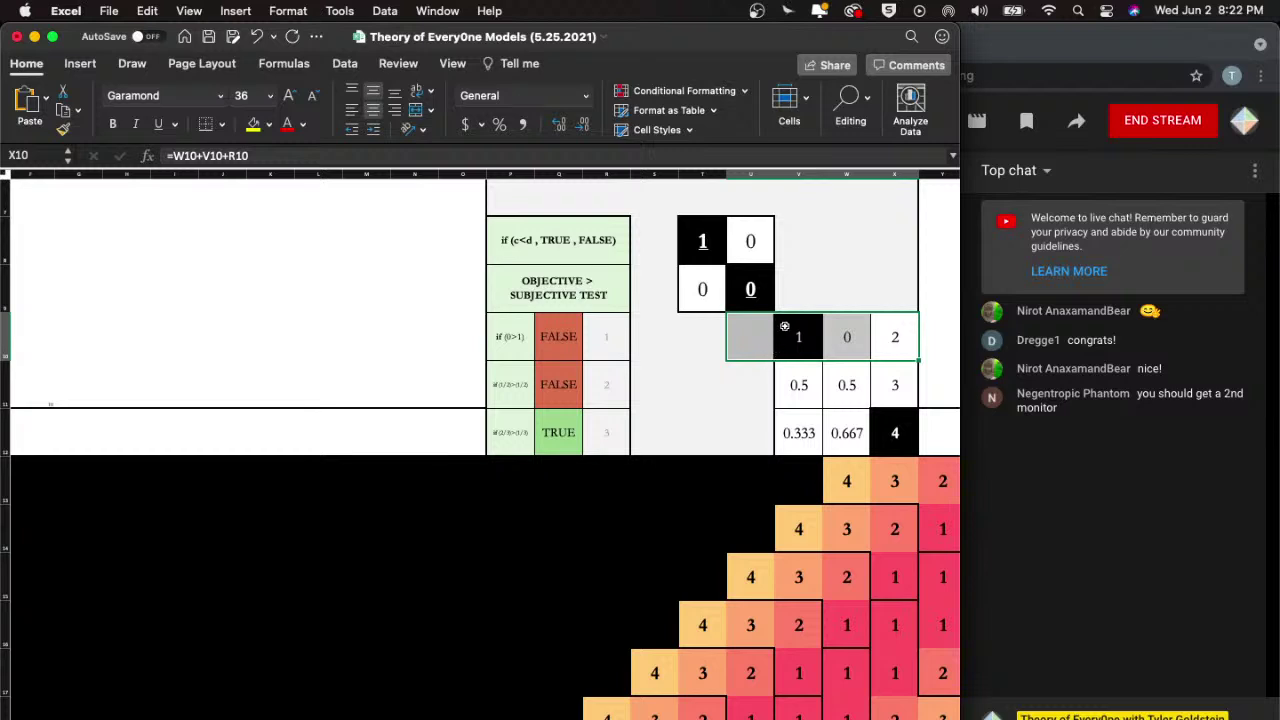
{"action": "left_click", "coordinate": [715, 345]}
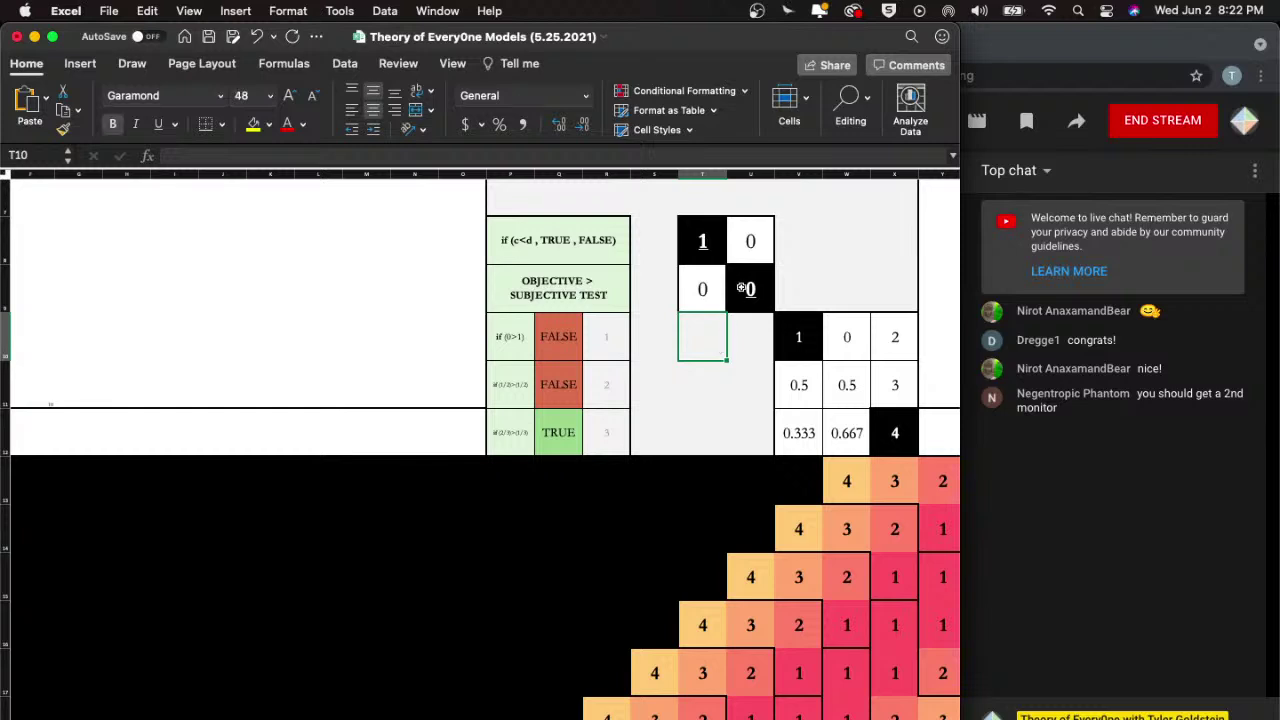
- Highlight T9:U9 above the diamond's apex and inspect the formula behind the black total cell E31 at the diamond's left corner
{"action": "left_click_drag", "start_coordinate": [716, 287], "coordinate": [738, 287]}
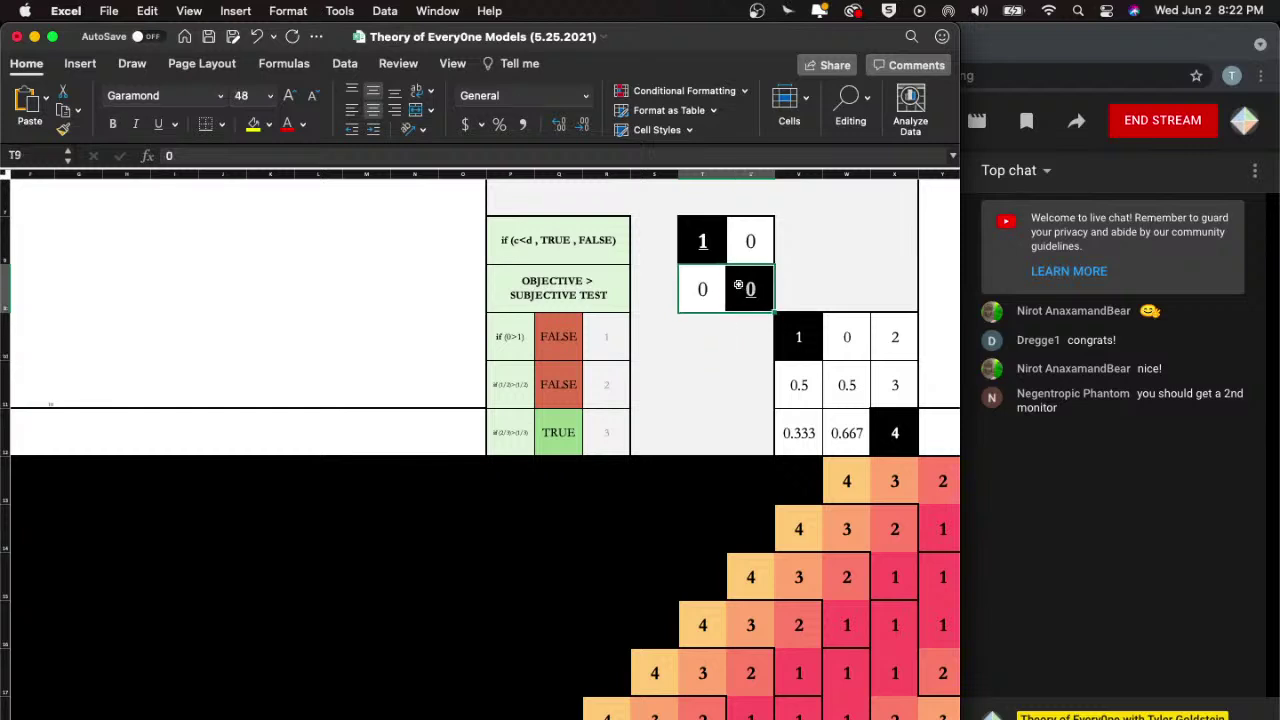
{"action": "scroll", "coordinate": [366, 386], "scroll_direction": "left", "scroll_amount": 5}
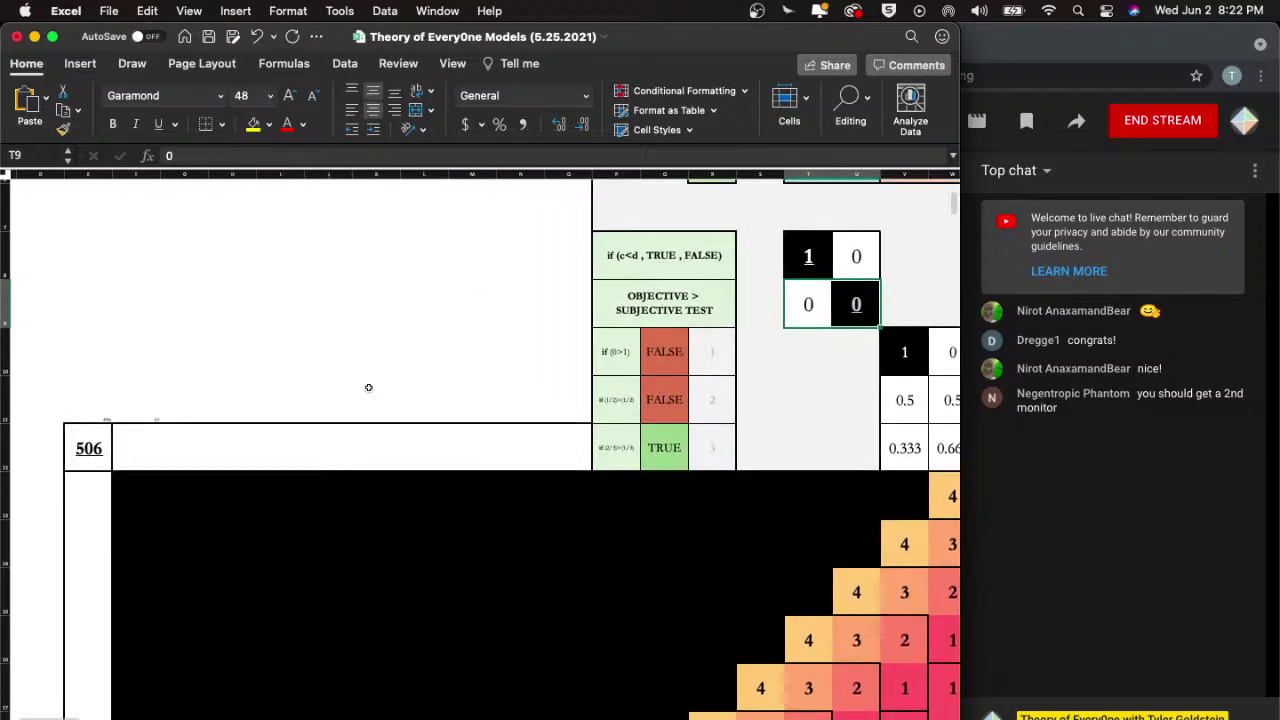
{"action": "scroll", "coordinate": [368, 387], "scroll_direction": "down", "scroll_amount": 5}
{"action": "scroll", "coordinate": [368, 387], "scroll_direction": "down", "scroll_amount": 6}
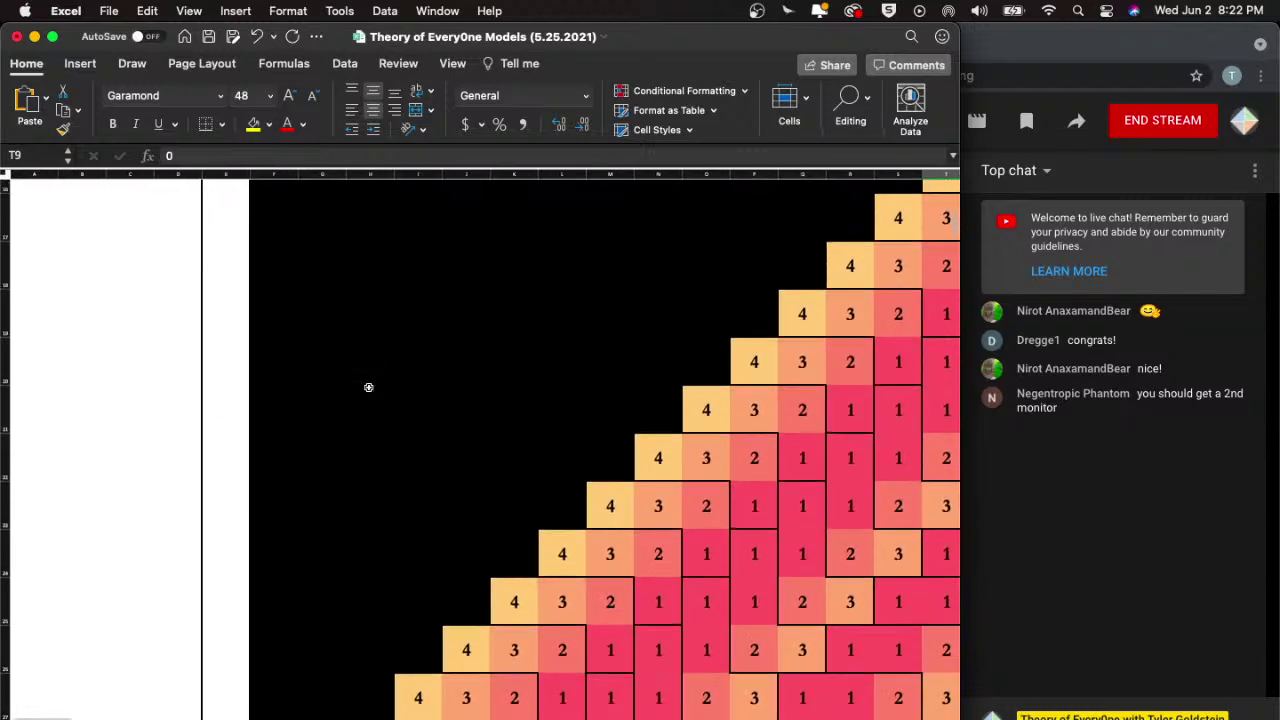
{"action": "scroll", "coordinate": [368, 387], "scroll_direction": "right", "scroll_amount": 1}
{"action": "scroll", "coordinate": [368, 387], "scroll_direction": "down", "scroll_amount": 6}
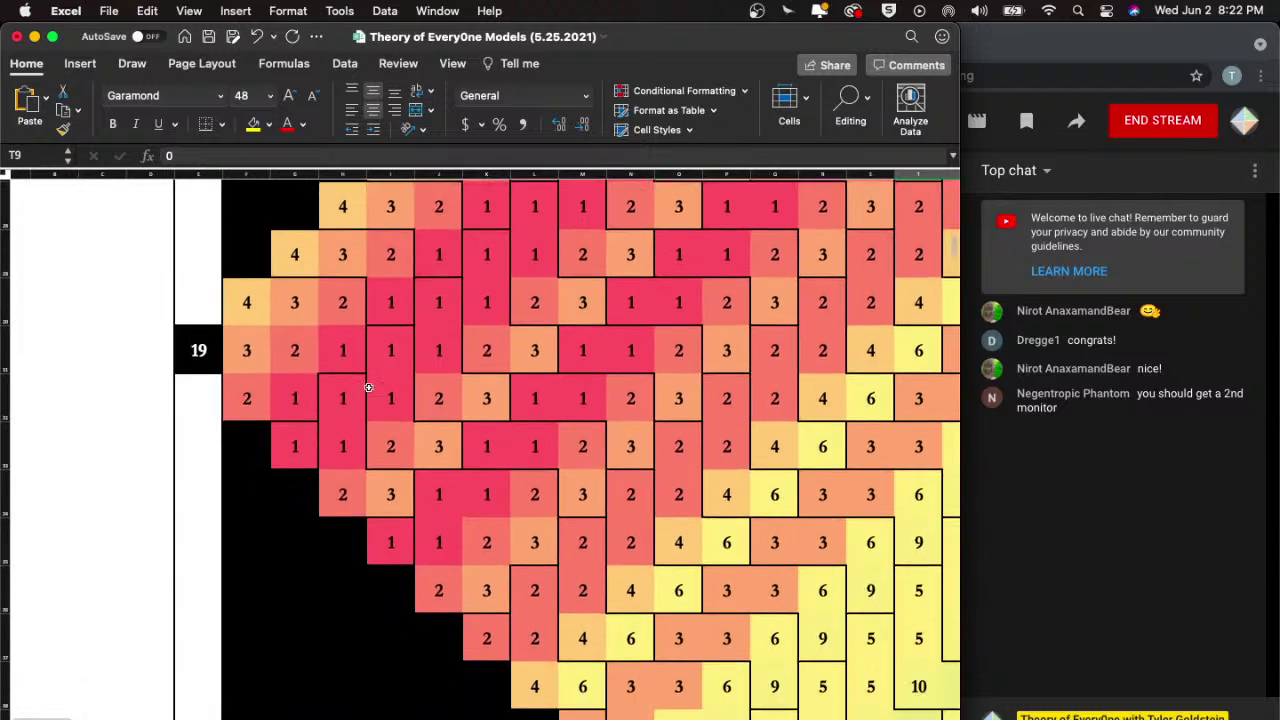
{"action": "scroll", "coordinate": [368, 387], "scroll_direction": "right", "scroll_amount": 2}
{"action": "scroll", "coordinate": [368, 387], "scroll_direction": "up", "scroll_amount": 4}
{"action": "scroll", "coordinate": [368, 387], "scroll_direction": "left", "scroll_amount": 2}
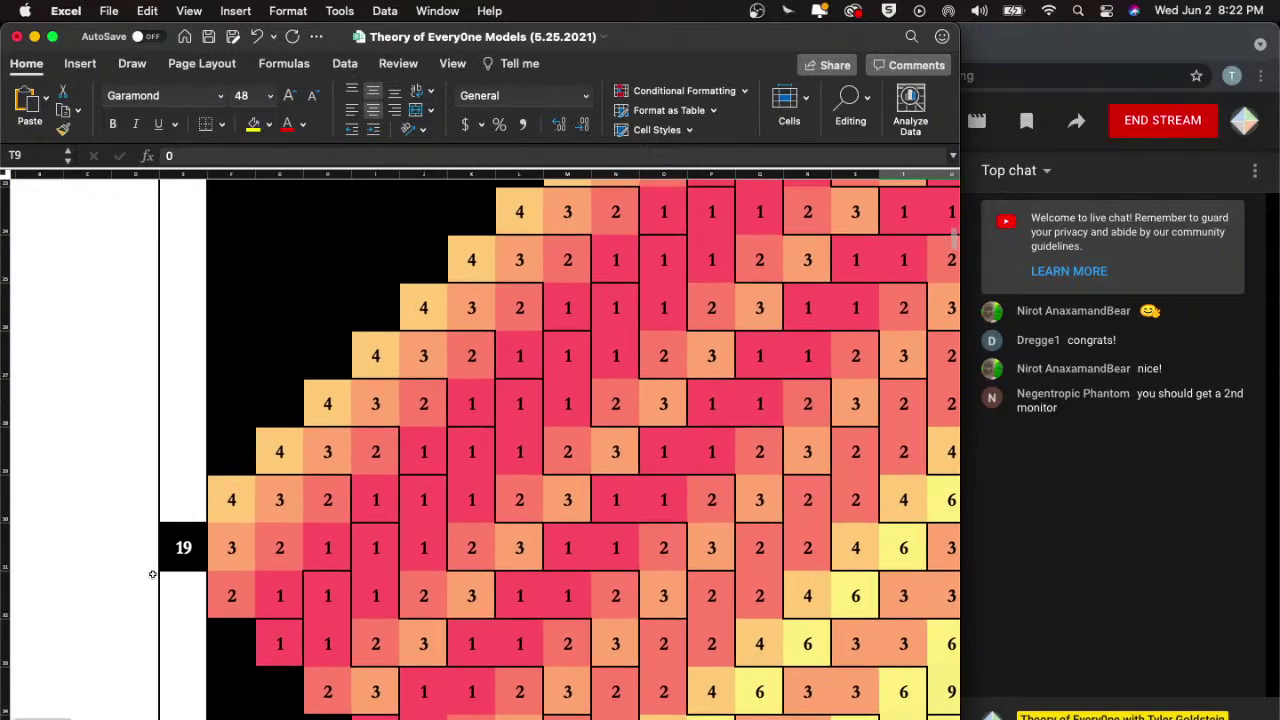
{"action": "scroll", "coordinate": [156, 573], "scroll_direction": "down", "scroll_amount": 2}
{"action": "scroll", "coordinate": [180, 580], "scroll_direction": "up", "scroll_amount": 1}
{"action": "scroll", "coordinate": [180, 580], "scroll_direction": "left", "scroll_amount": 1}
{"action": "left_click", "coordinate": [205, 585]}
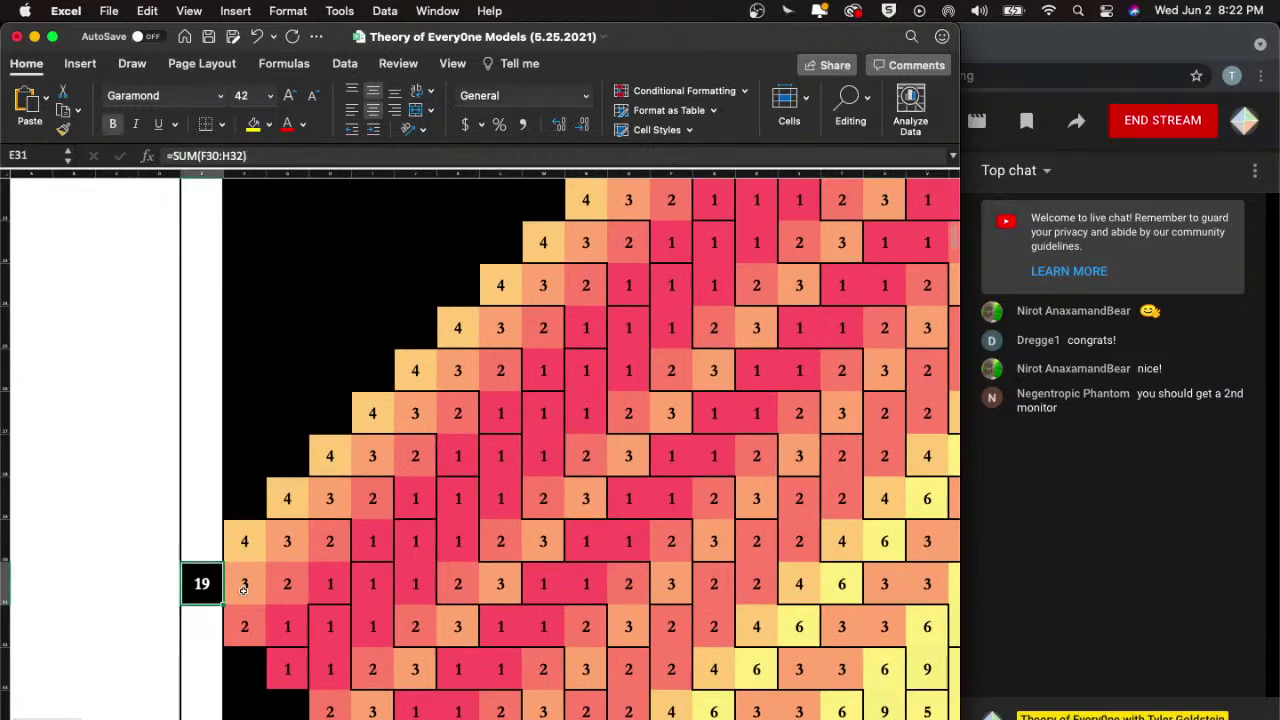
{"action": "scroll", "coordinate": [240, 587], "scroll_direction": "up", "scroll_amount": 3}
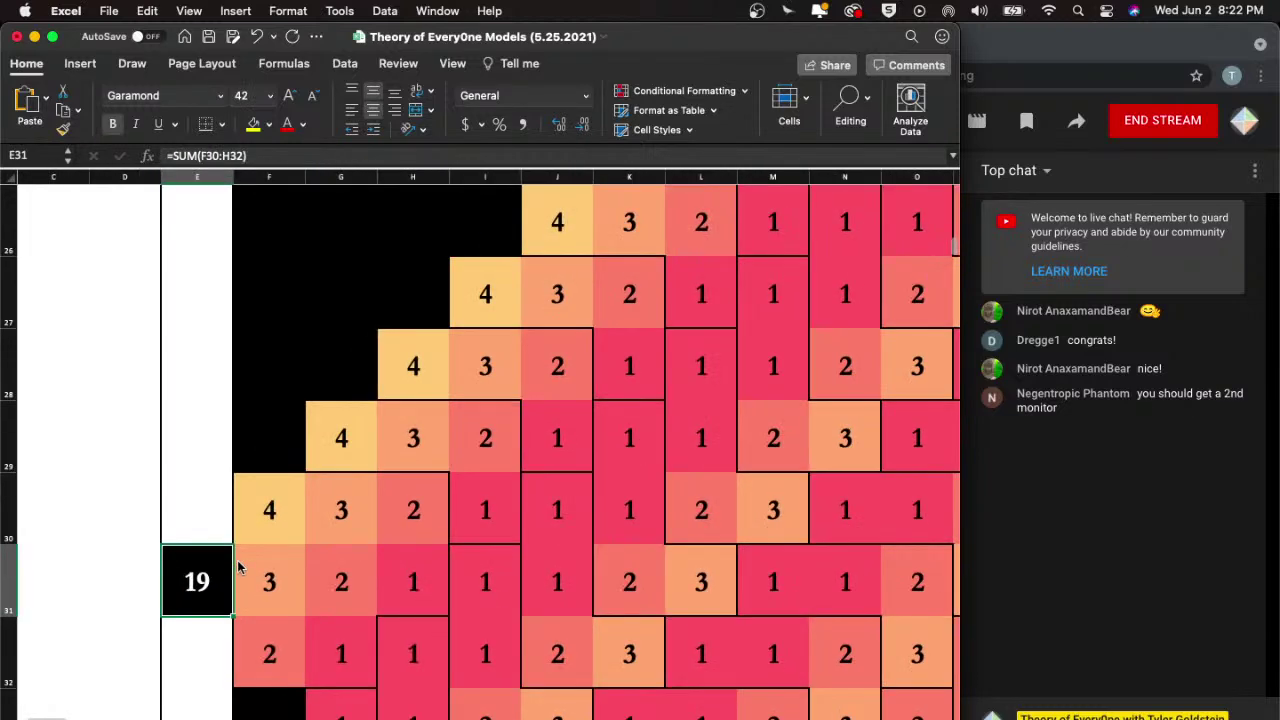
{"action": "scroll", "coordinate": [237, 560], "scroll_direction": "down", "scroll_amount": 2}
{"action": "scroll", "coordinate": [183, 549], "scroll_direction": "down", "scroll_amount": 2}
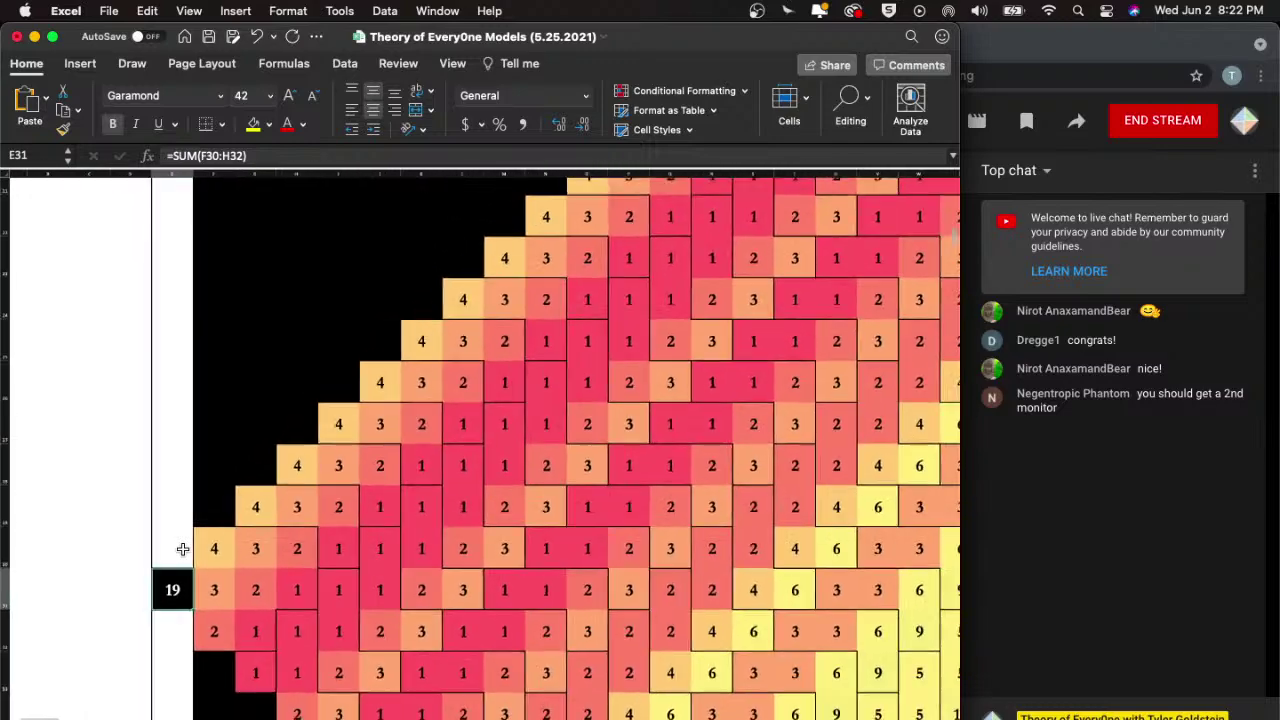
{"action": "scroll", "coordinate": [183, 549], "scroll_direction": "down", "scroll_amount": 2}
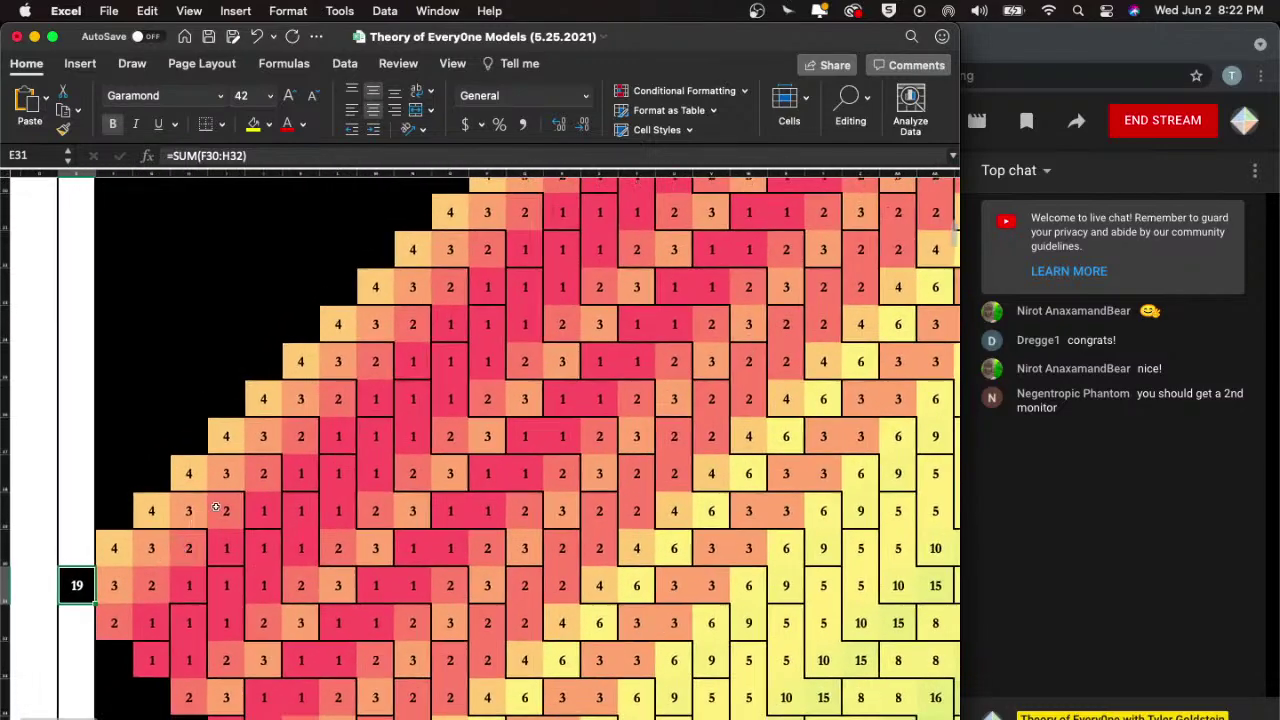
{"action": "scroll", "coordinate": [333, 459], "scroll_direction": "down", "scroll_amount": 3}
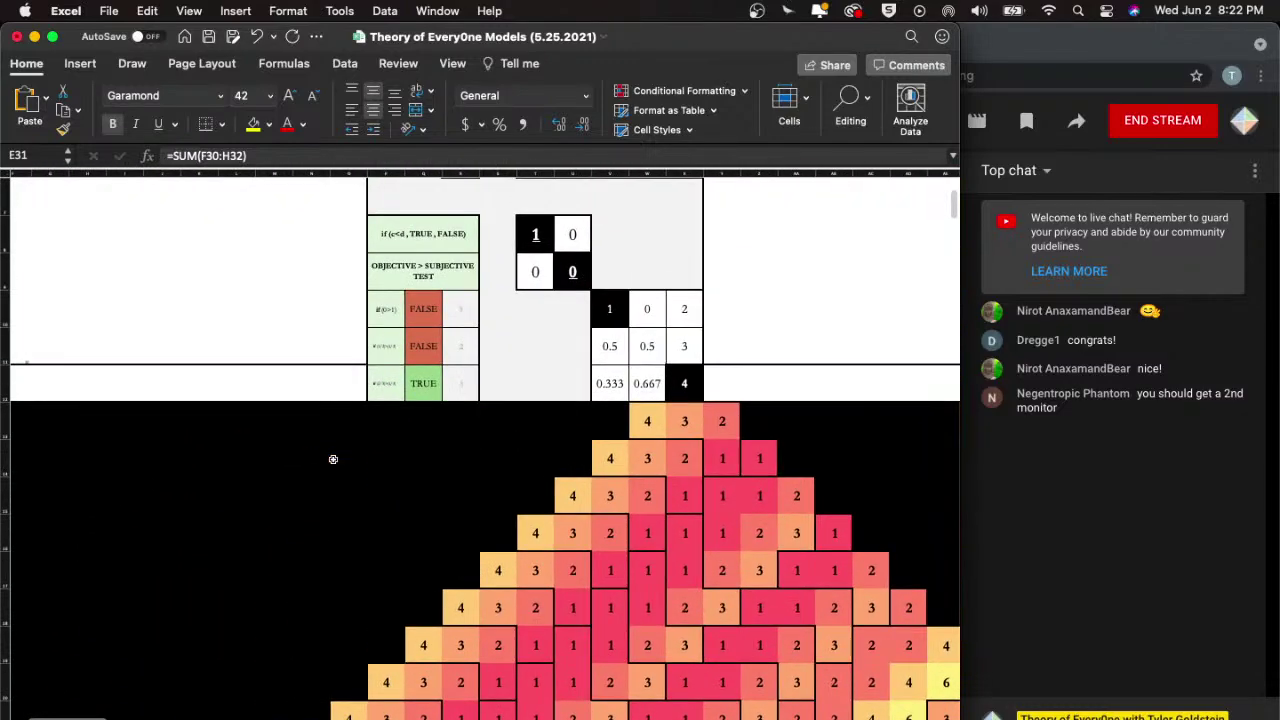
- Check the live stream's YouTube Studio page in Chrome, and return to the models workbook in Excel
{"action": "key", "text": "ctrl+Up"}
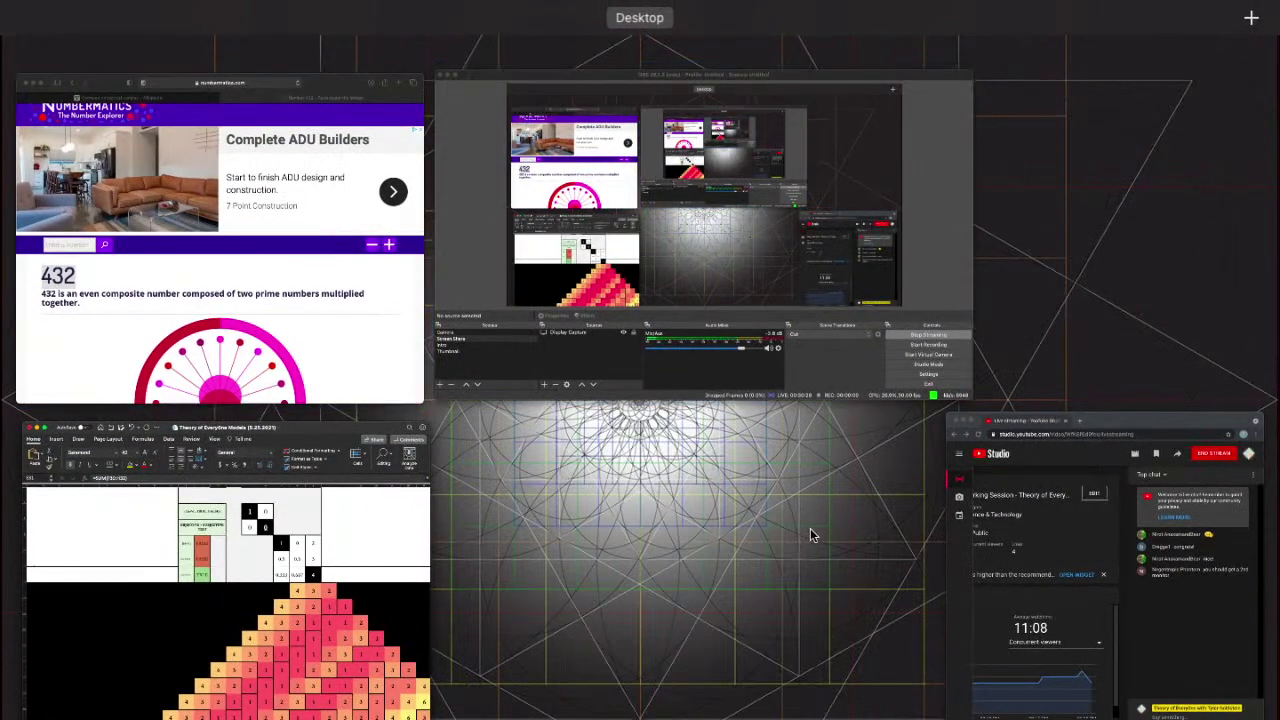
{"action": "left_click", "coordinate": [988, 565]}
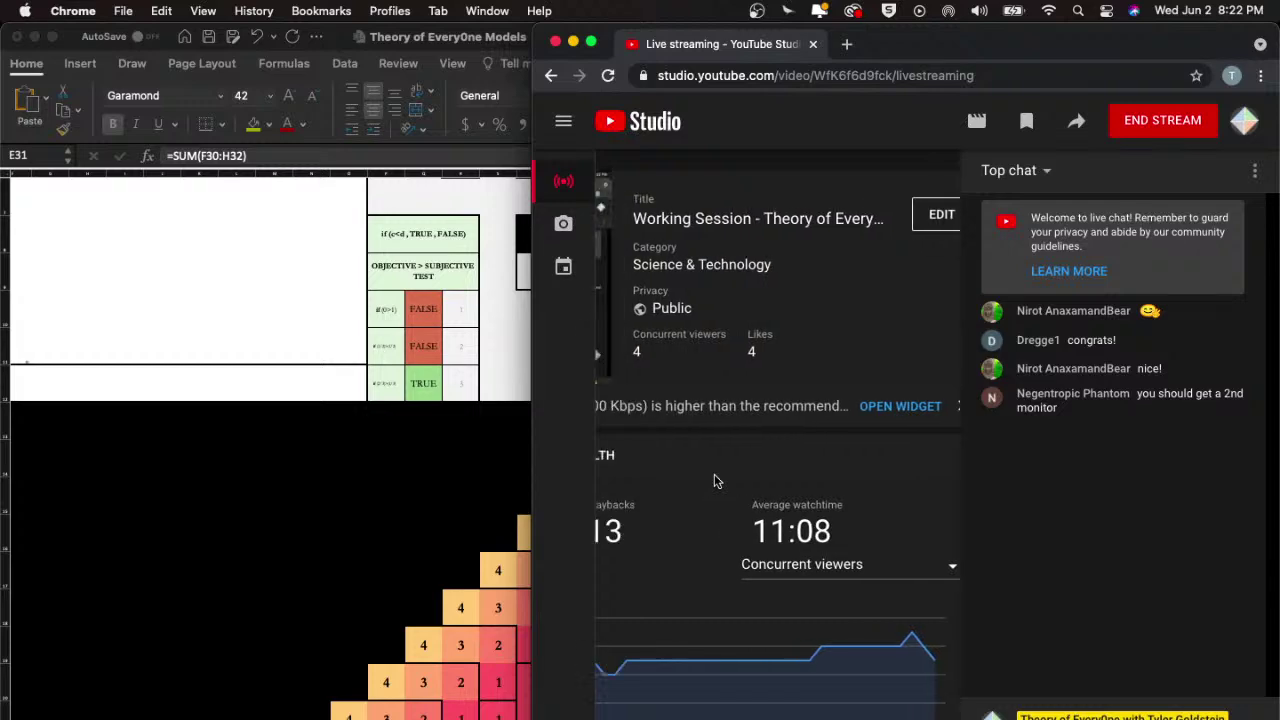
{"action": "left_click", "coordinate": [418, 530]}
{"action": "double_click", "coordinate": [423, 530]}
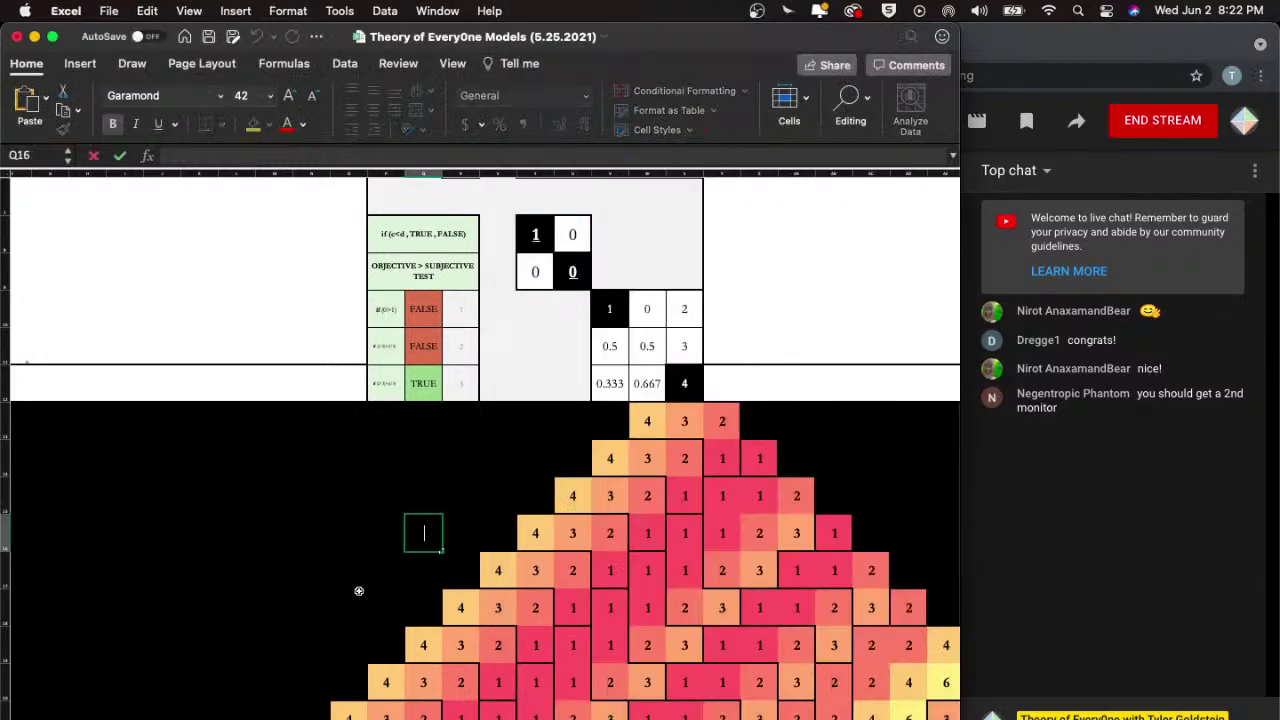
{"action": "left_click", "coordinate": [301, 531]}
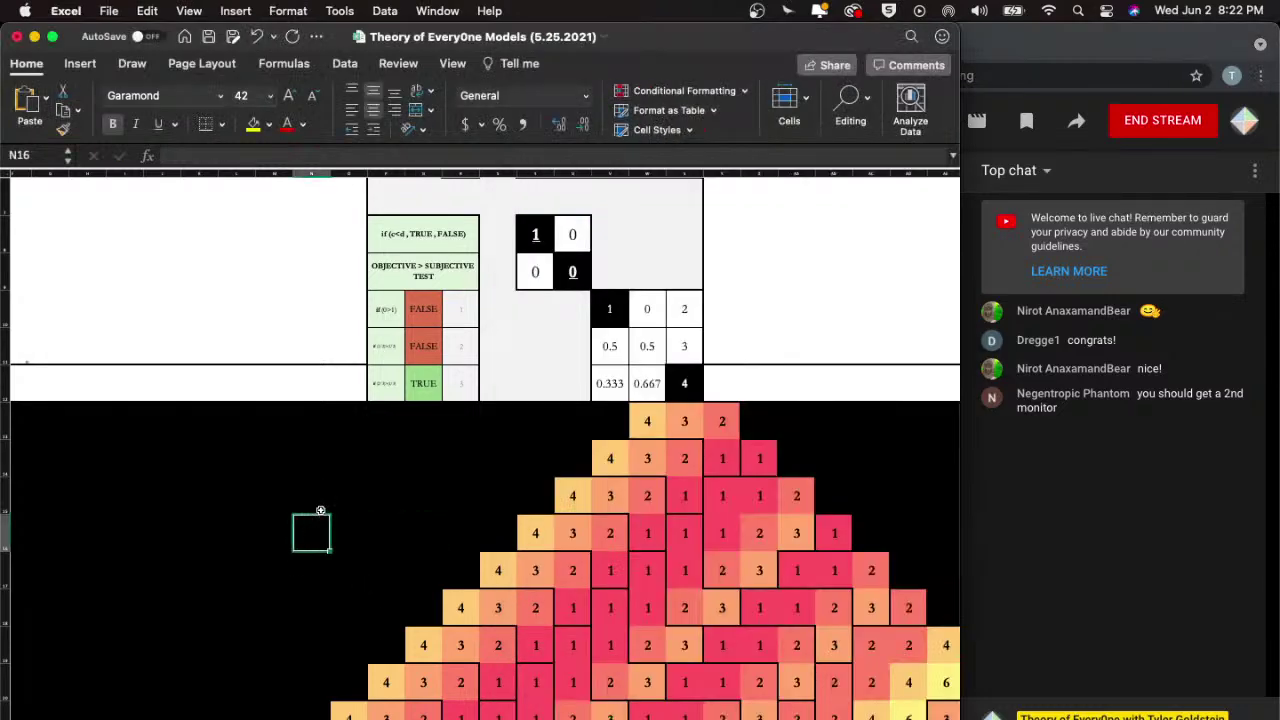
- Inspect the formulas in the first diamond's frame corner cells AP12, E49 and AP49
{"action": "scroll", "coordinate": [320, 510], "scroll_direction": "down", "scroll_amount": 5}
{"action": "scroll", "coordinate": [320, 515], "scroll_direction": "up", "scroll_amount": 1}
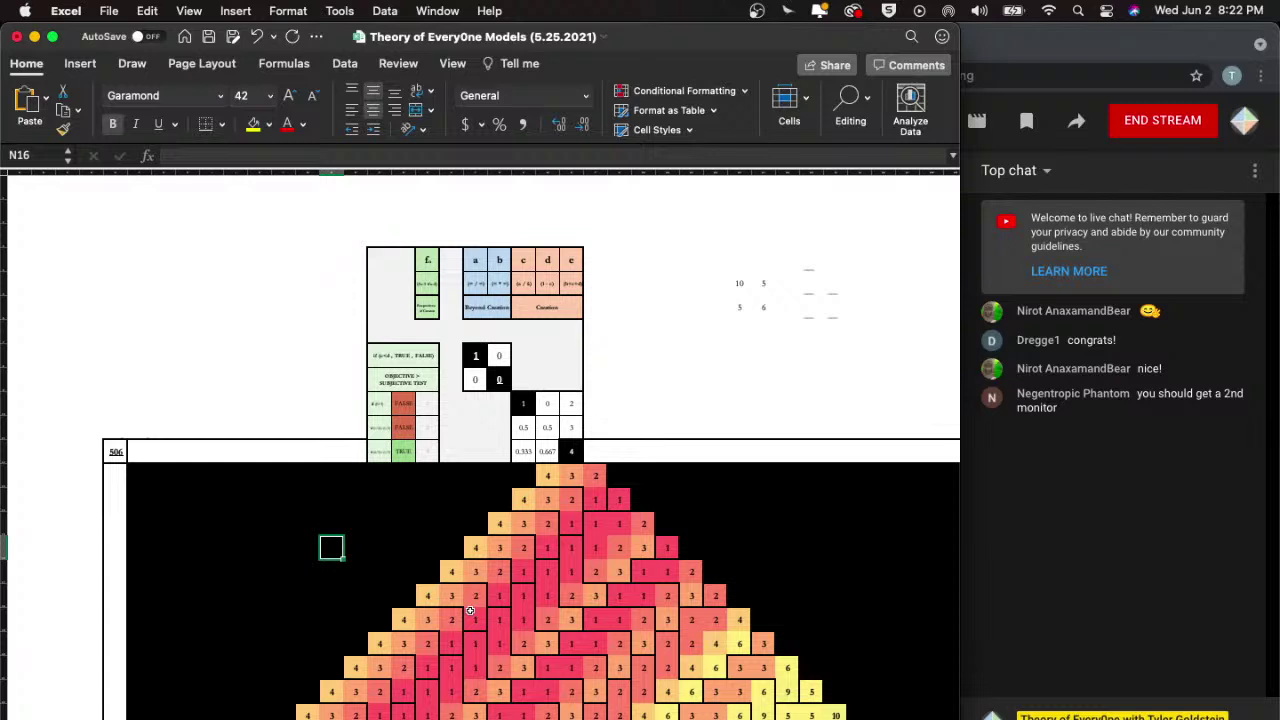
{"action": "scroll", "coordinate": [470, 610], "scroll_direction": "down", "scroll_amount": 3}
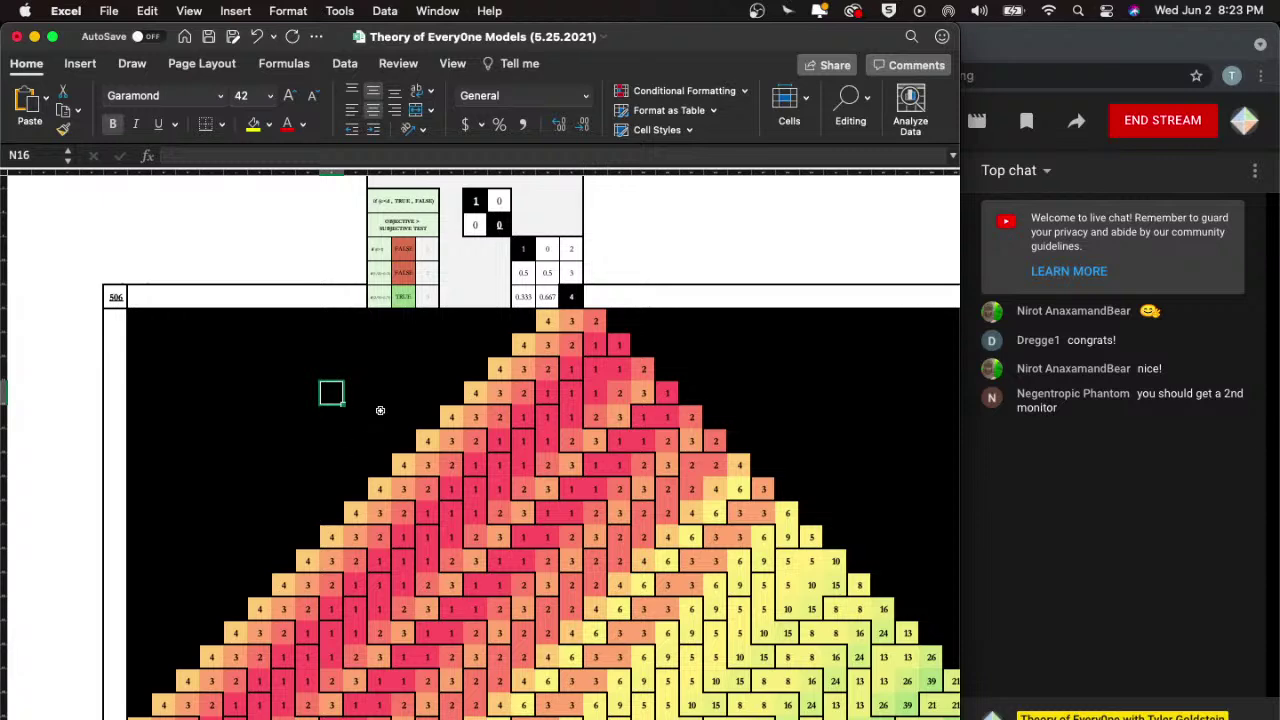
{"action": "scroll", "coordinate": [431, 391], "scroll_direction": "down", "scroll_amount": 5}
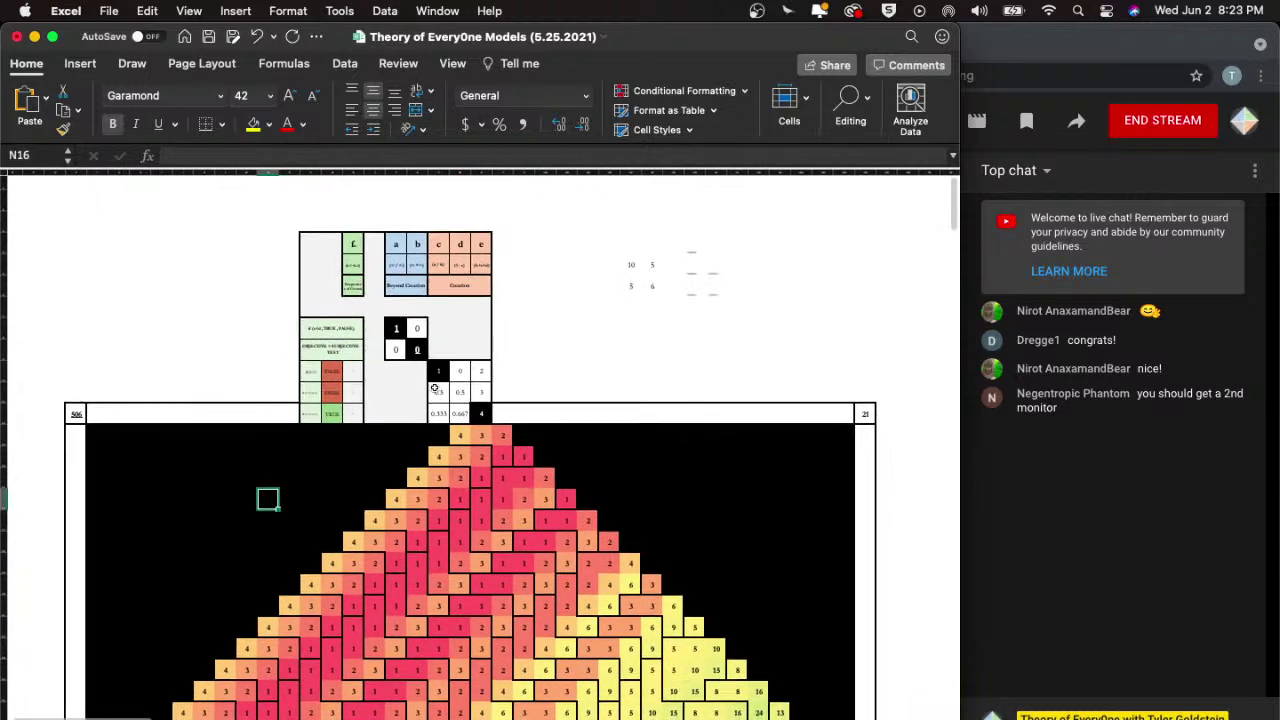
{"action": "scroll", "coordinate": [533, 347], "scroll_direction": "down", "scroll_amount": 1}
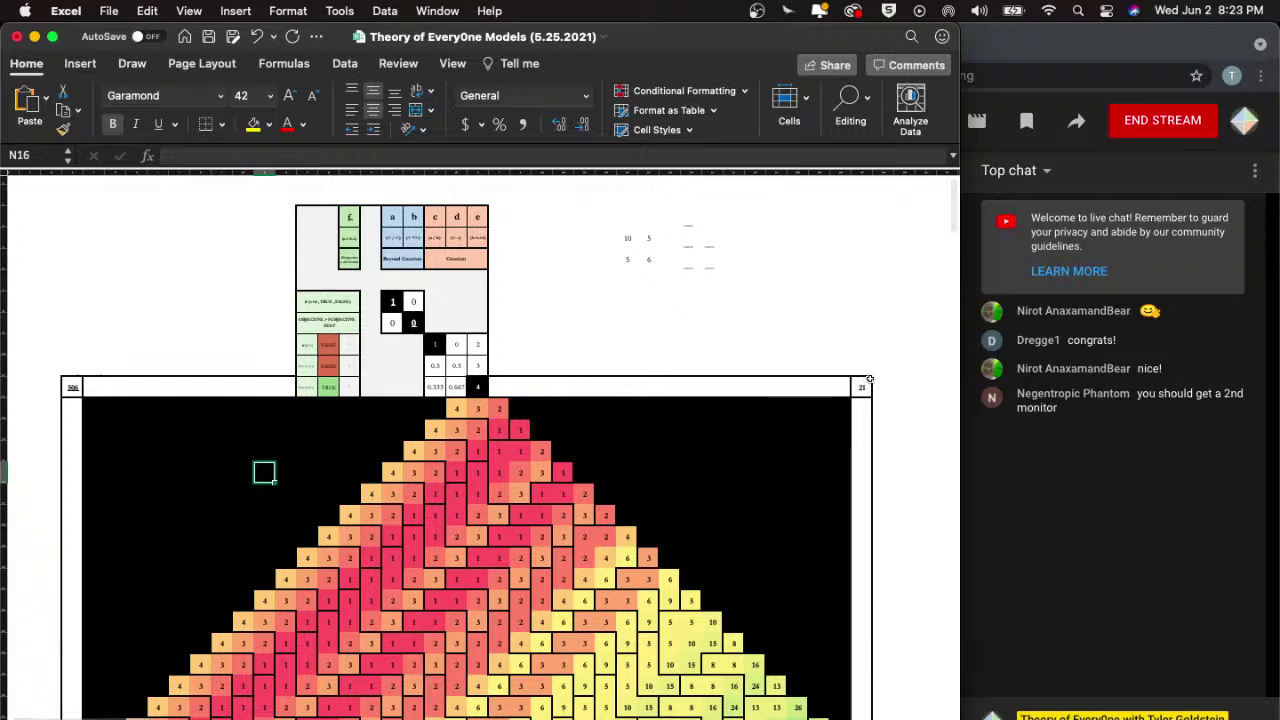
{"action": "left_click", "coordinate": [264, 472]}
{"action": "scroll", "coordinate": [520, 440], "scroll_direction": "down", "scroll_amount": 10}
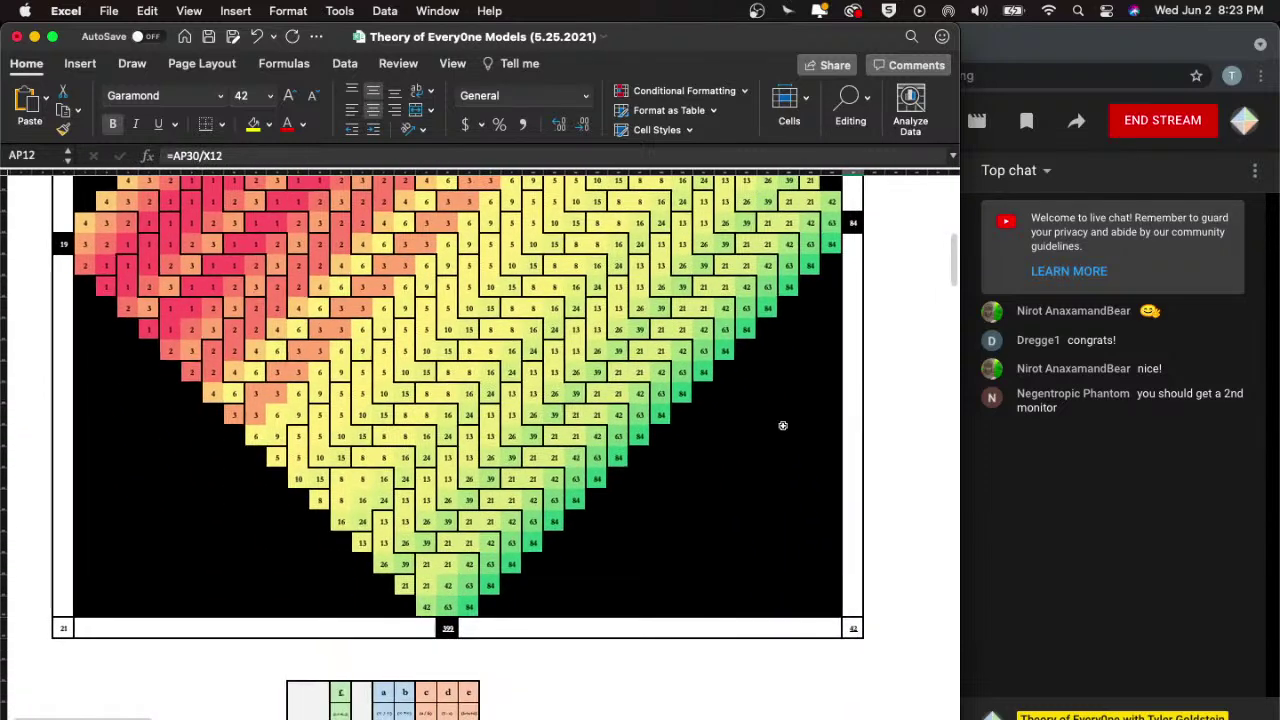
{"action": "left_click", "coordinate": [66, 629]}
{"action": "left_click", "coordinate": [854, 628]}
{"action": "scroll", "coordinate": [686, 509], "scroll_direction": "up", "scroll_amount": 10}
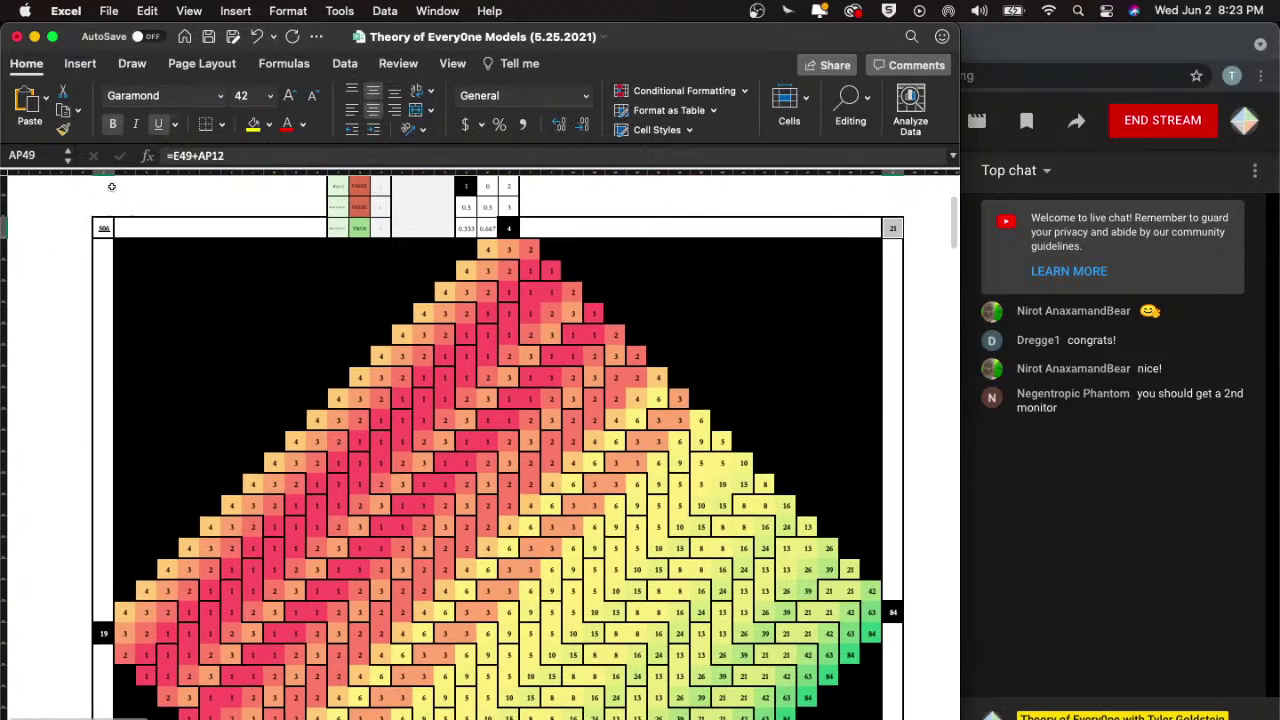
- Inspect the formulas behind cells E12, W24 and Z20 of the number triangle model, and return to E12 for a closer look
{"action": "left_click", "coordinate": [104, 228]}
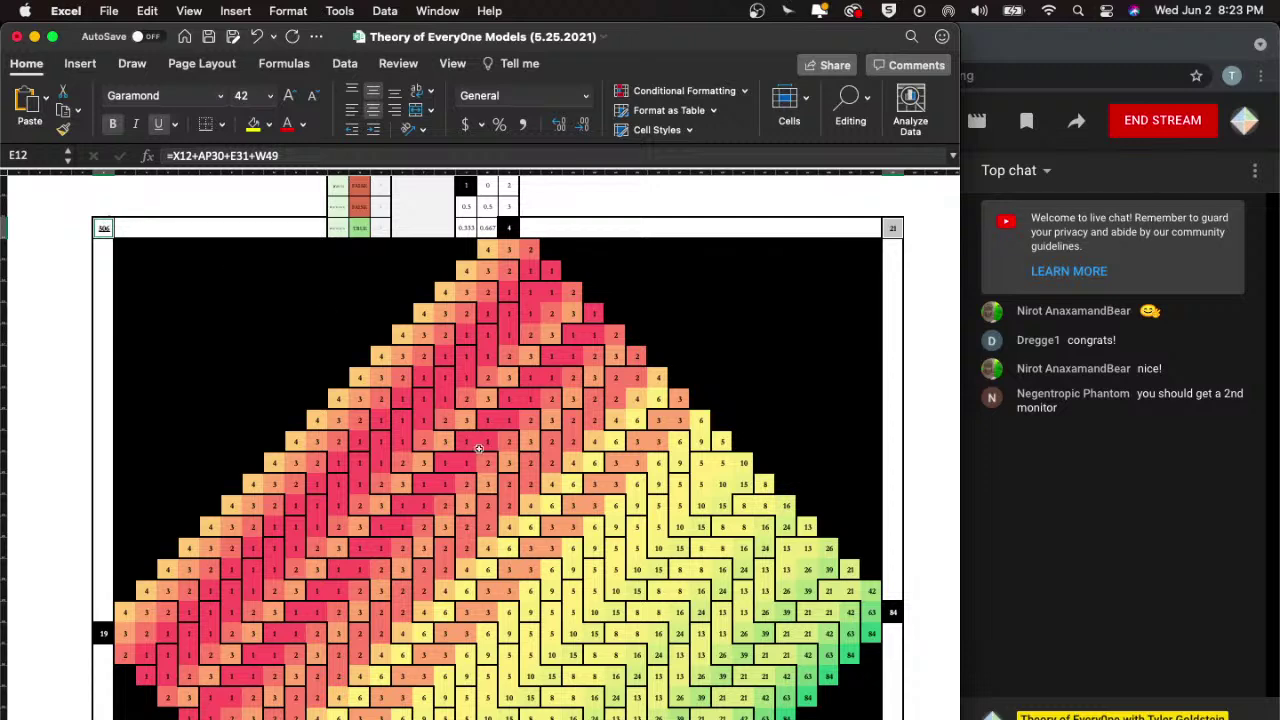
{"action": "left_click", "coordinate": [490, 482]}
{"action": "scroll", "coordinate": [586, 537], "scroll_direction": "down", "scroll_amount": 2}
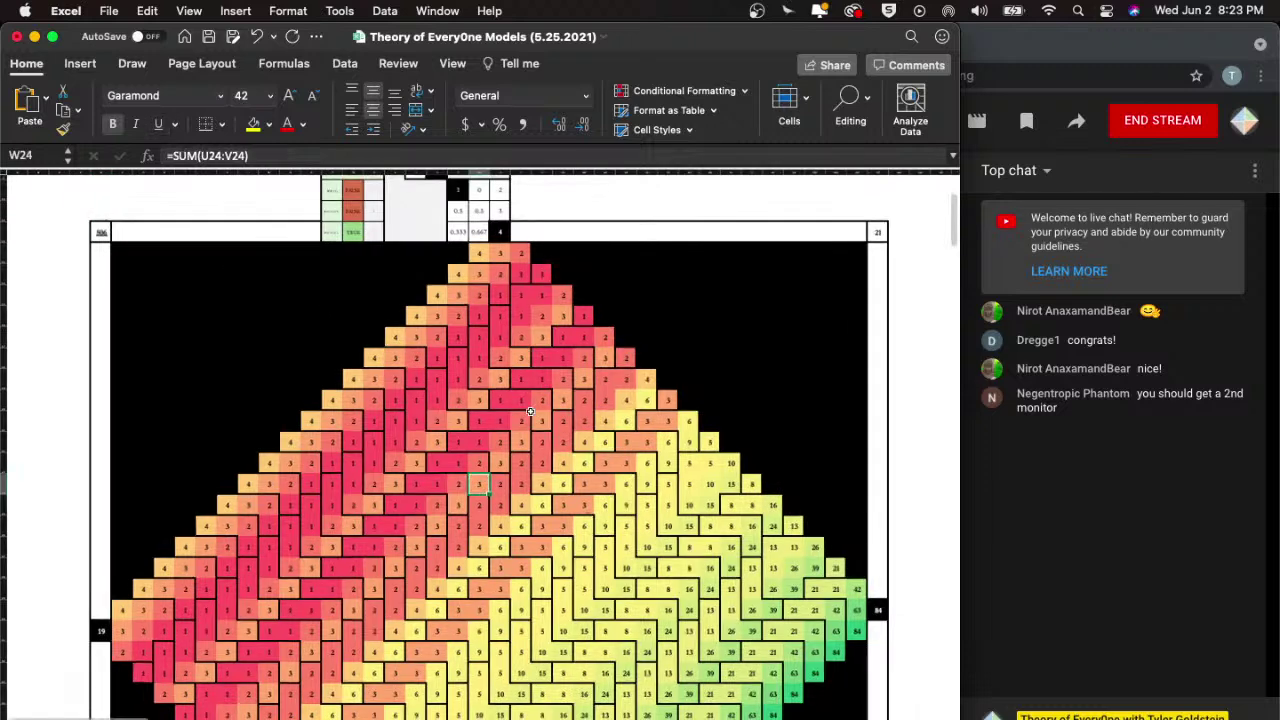
{"action": "left_click", "coordinate": [528, 410]}
{"action": "scroll", "coordinate": [281, 301], "scroll_direction": "up", "scroll_amount": 5}
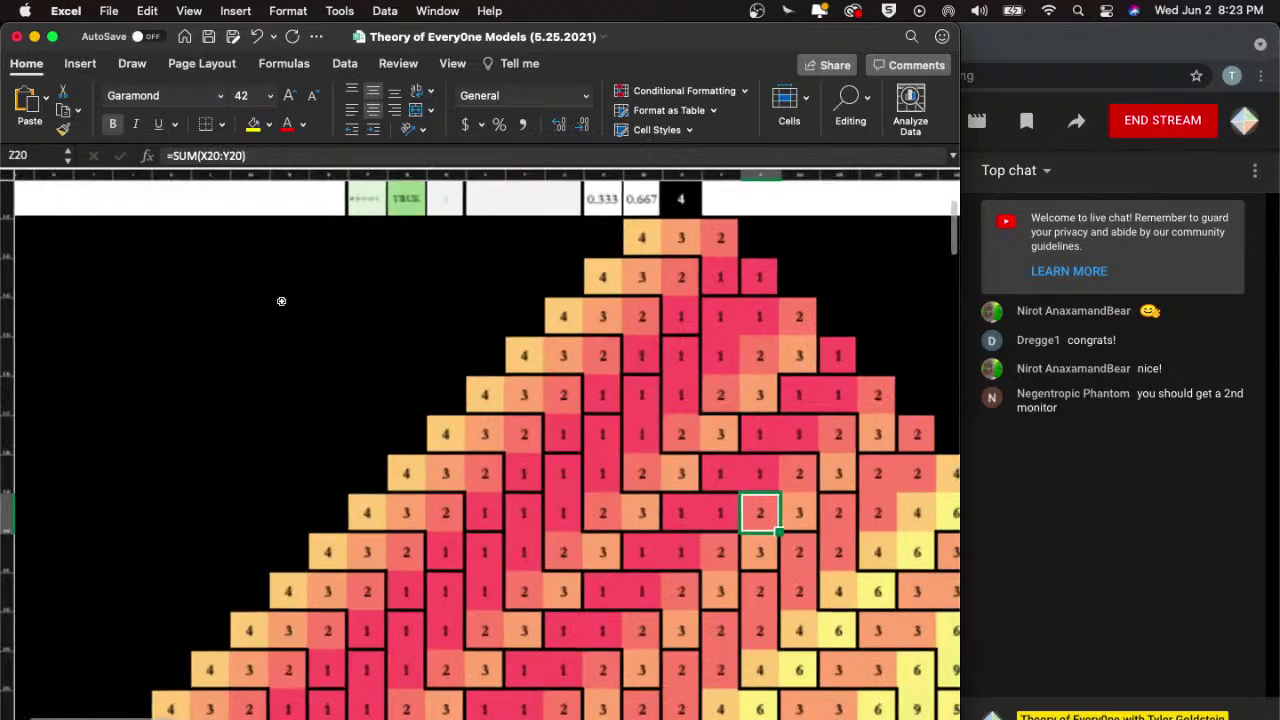
{"action": "left_click", "coordinate": [110, 338]}
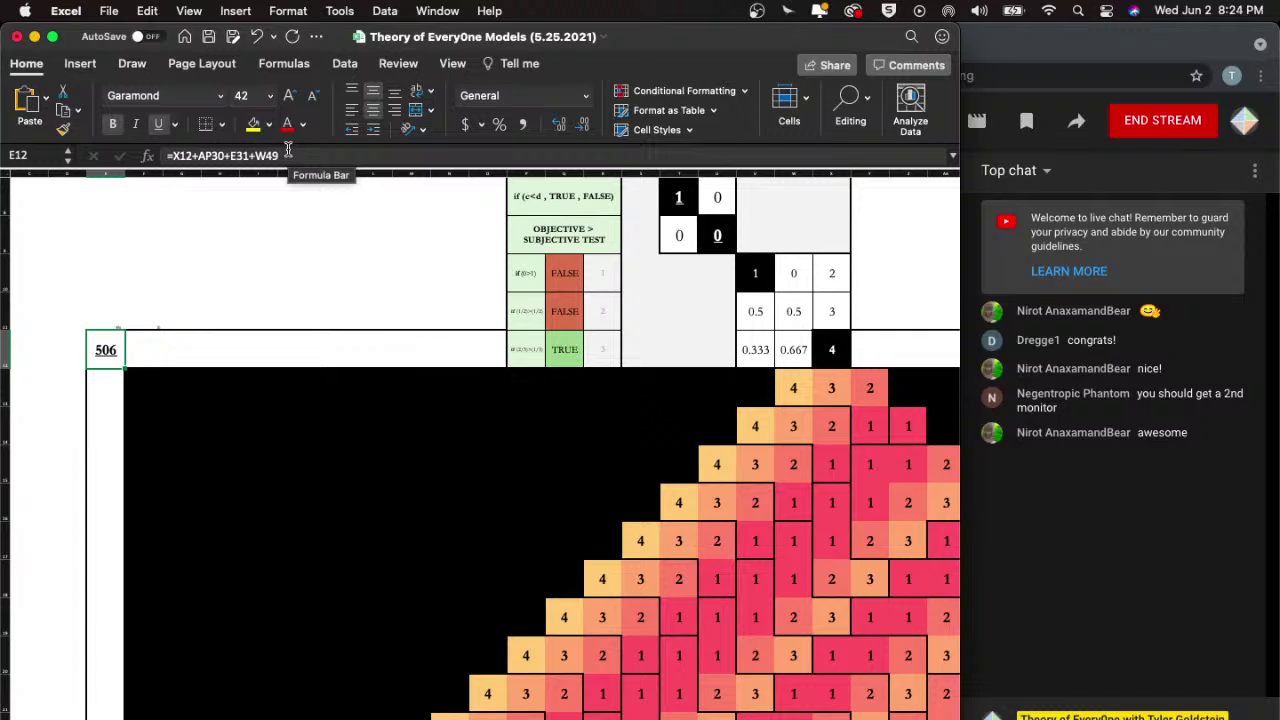
{"action": "scroll", "coordinate": [124, 345], "scroll_direction": "up", "scroll_amount": 3}
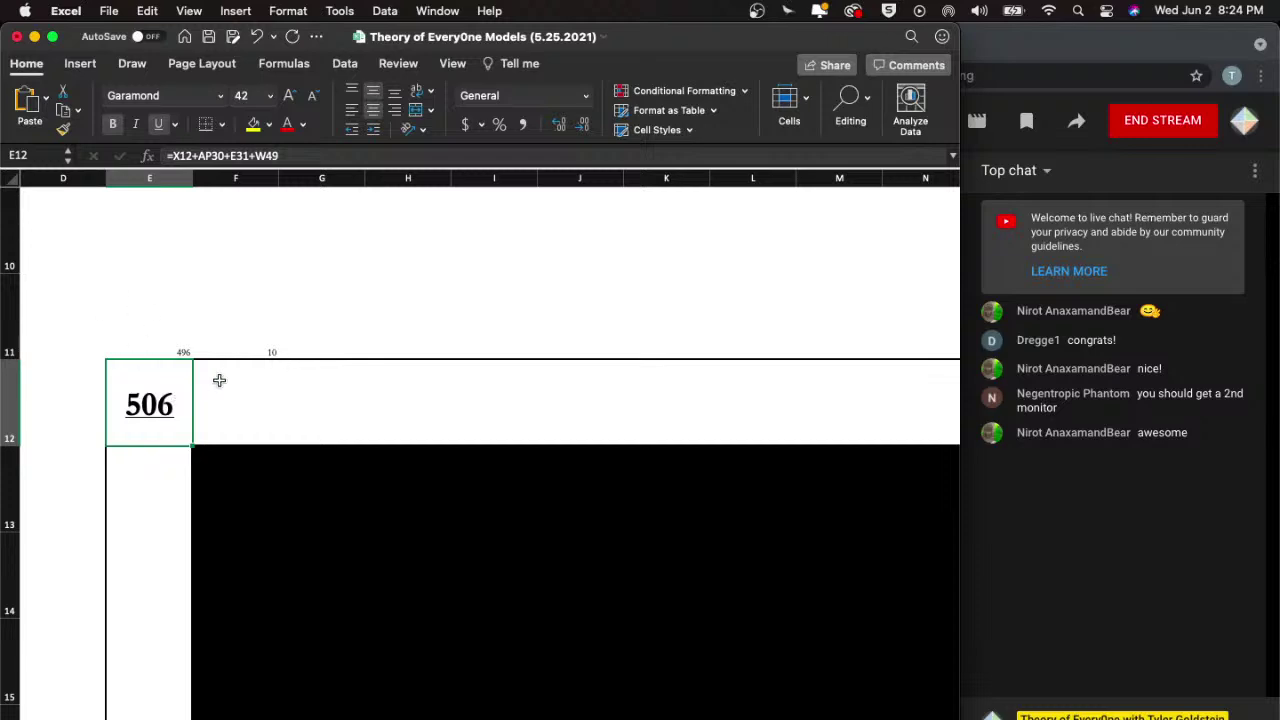
{"action": "key", "text": "ctrl+Up"}
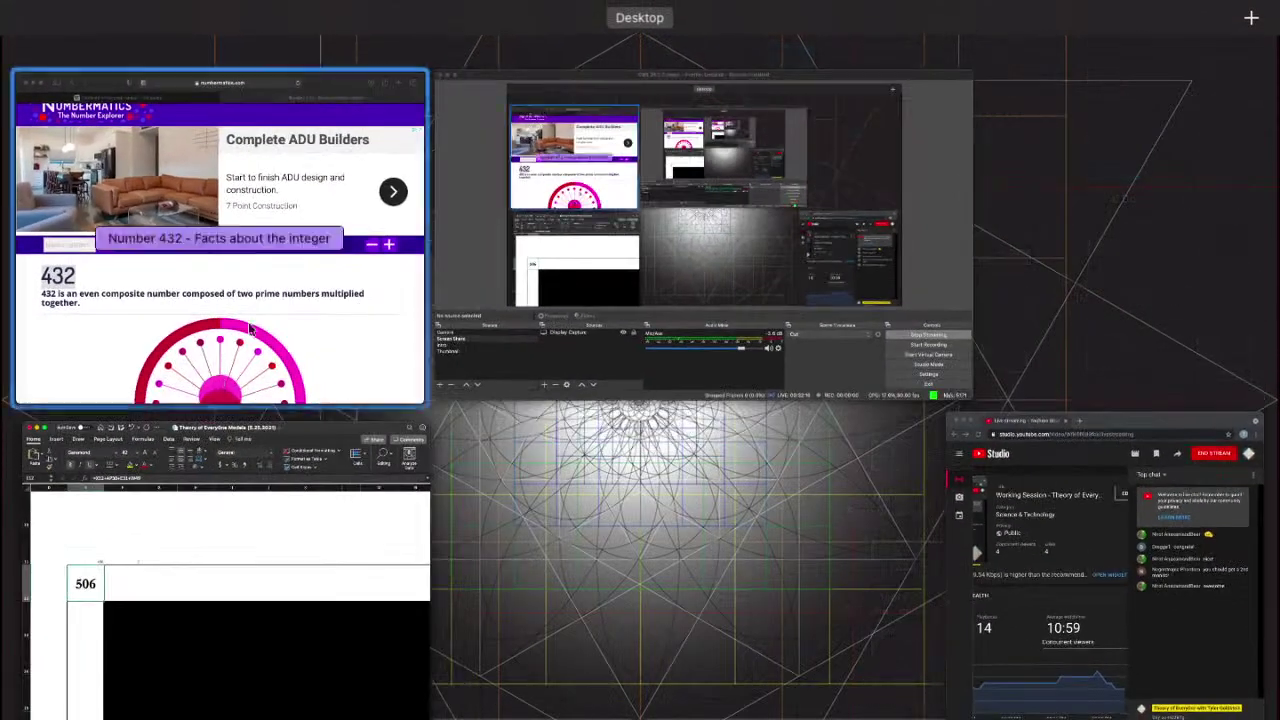
{"action": "left_click", "coordinate": [250, 330]}
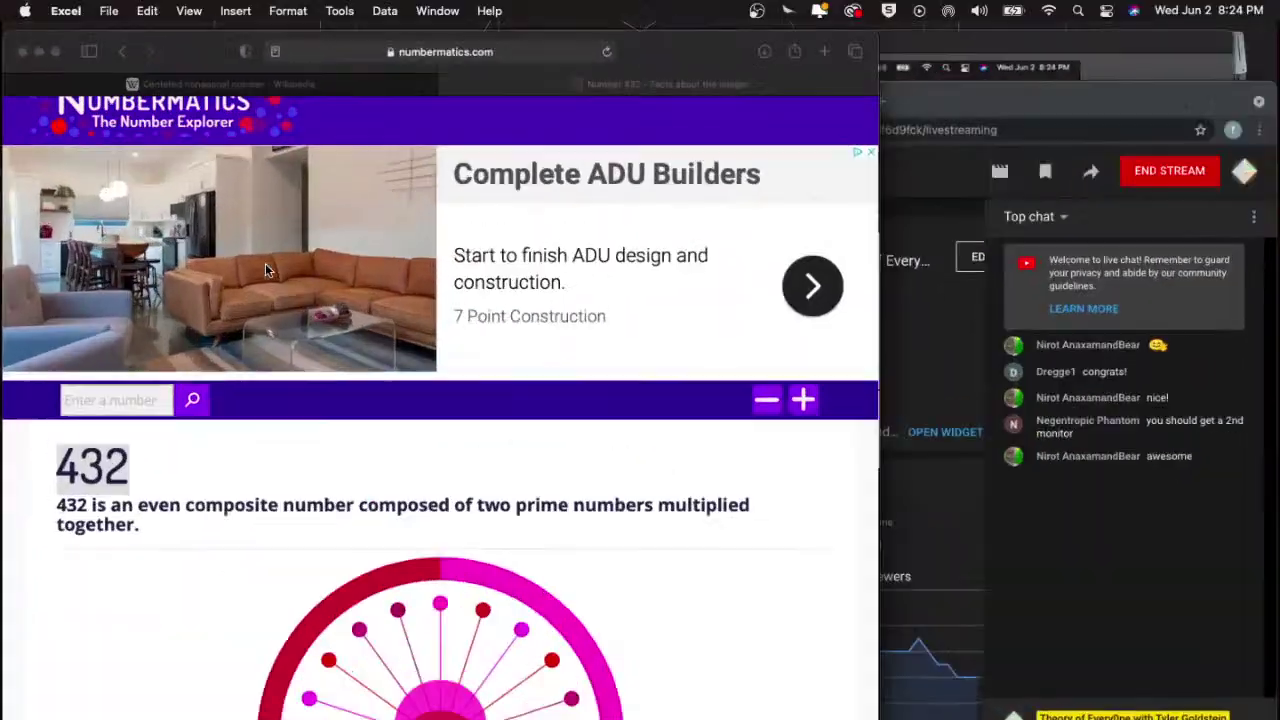
{"action": "left_click", "coordinate": [901, 45]}
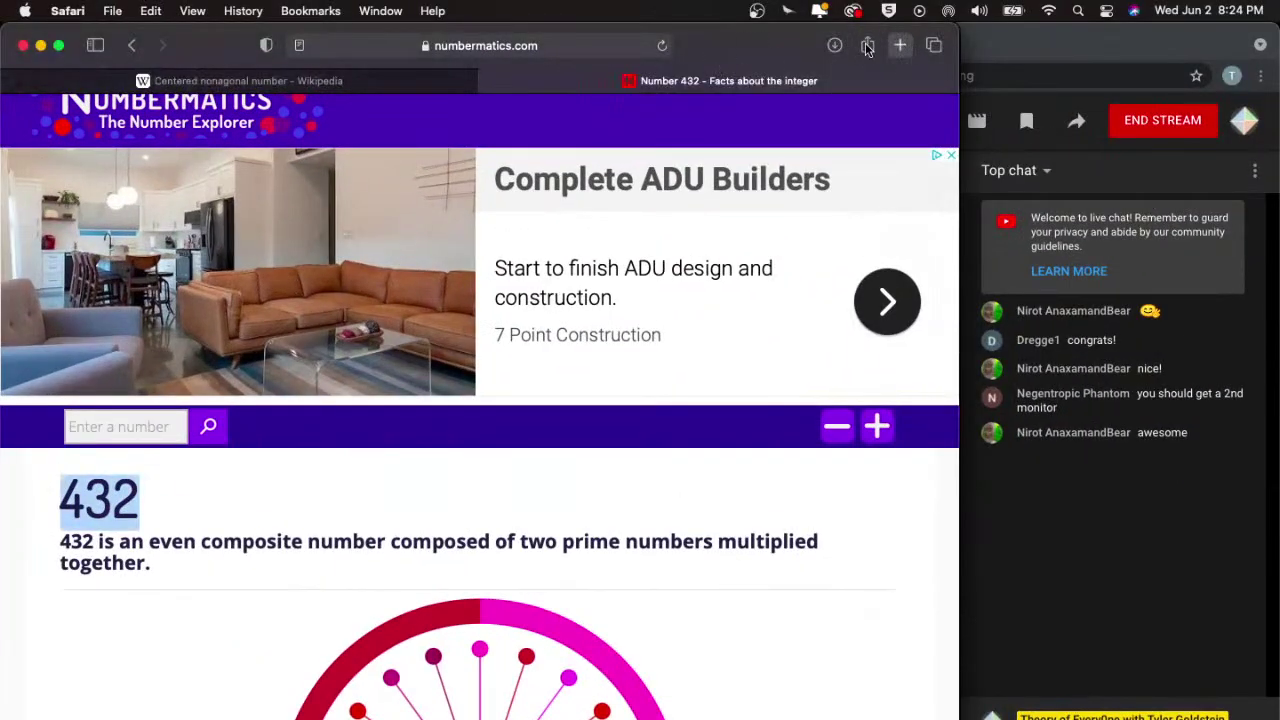
{"action": "type", "text": "rob"}
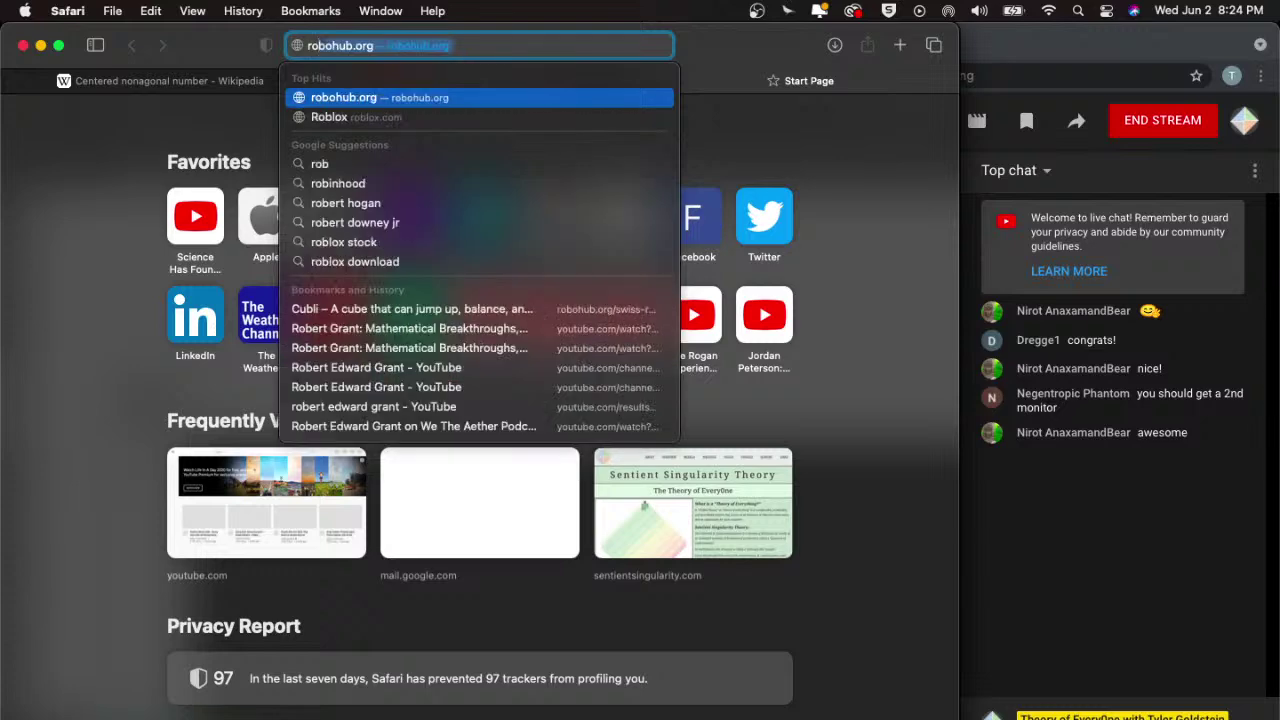
{"action": "type", "text": "ert gr"}
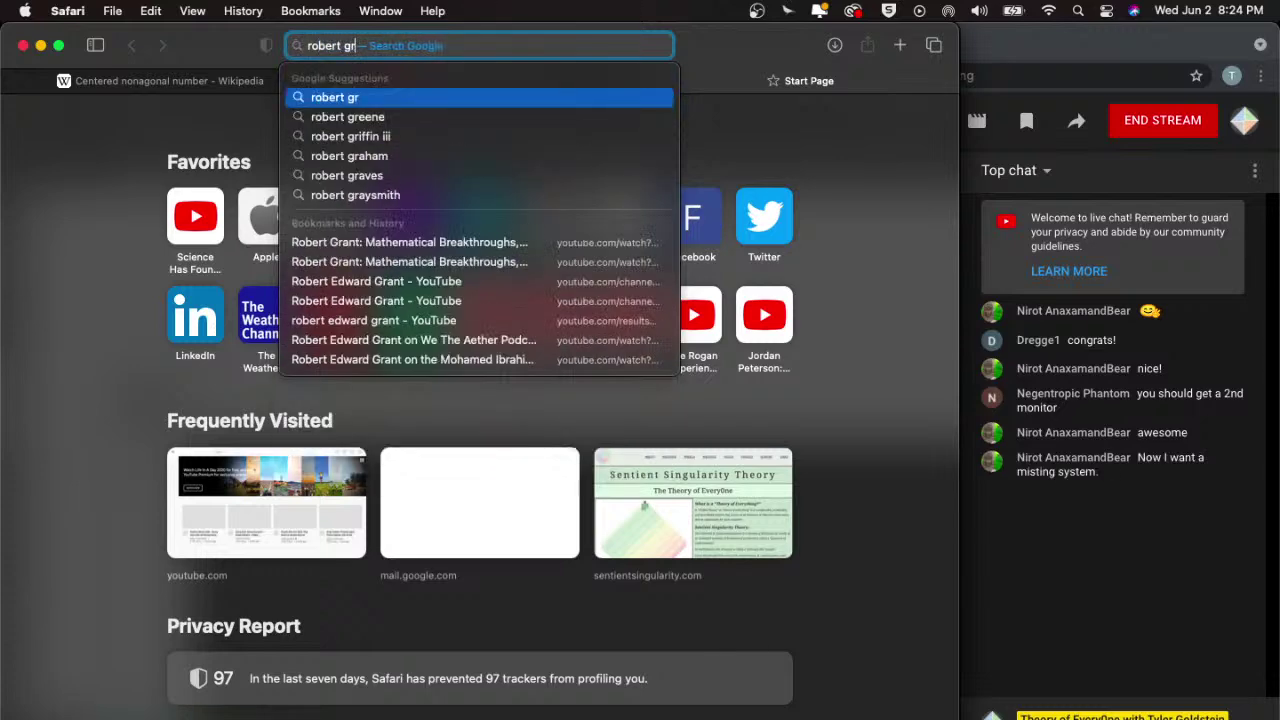
{"action": "type", "text": "ant"}
{"action": "key", "text": "Return"}
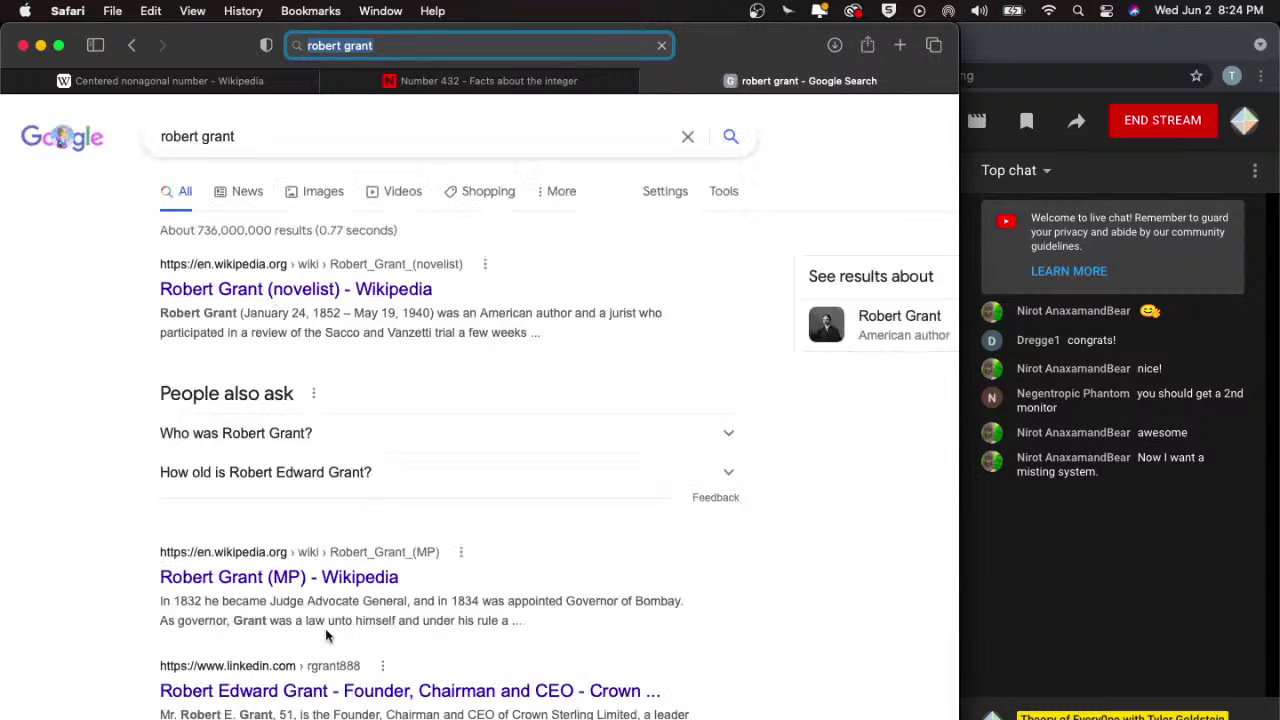
- Look through the results and refine the search to "robert edward grant"
{"action": "scroll", "coordinate": [291, 486], "scroll_direction": "down", "scroll_amount": 1}
{"action": "scroll", "coordinate": [291, 486], "scroll_direction": "down", "scroll_amount": 8}
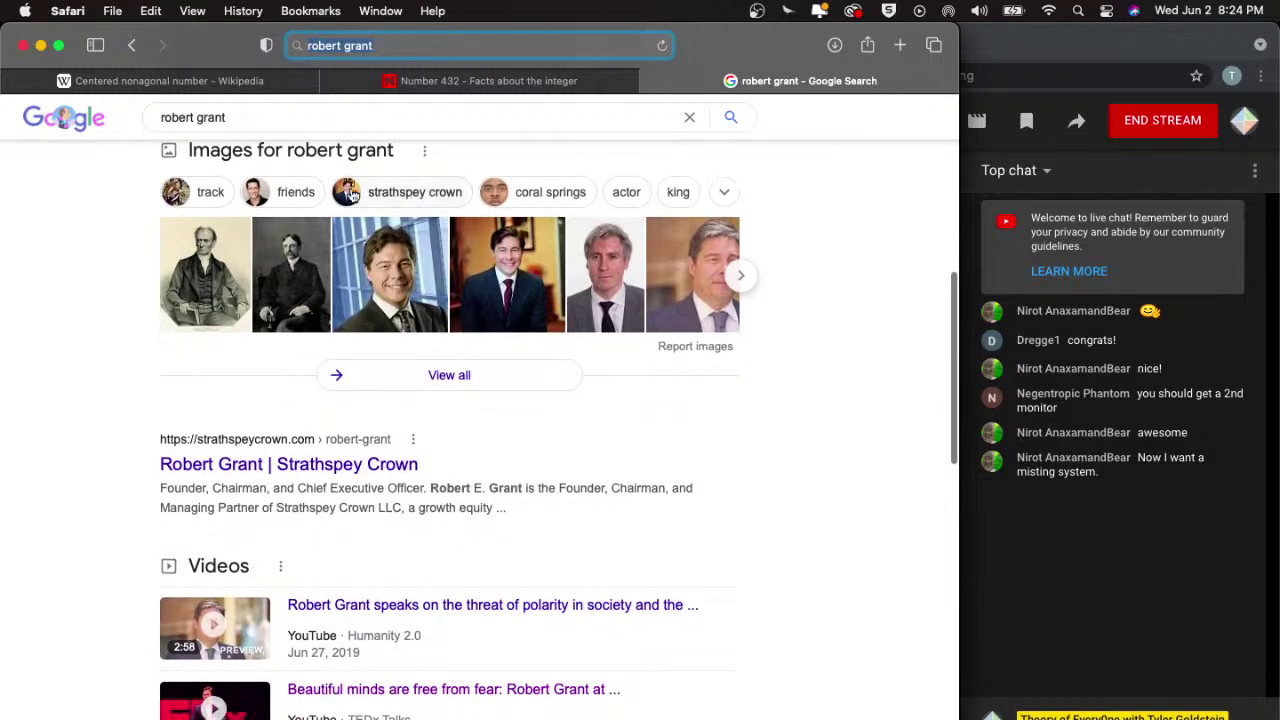
{"action": "scroll", "coordinate": [285, 400], "scroll_direction": "up", "scroll_amount": 5}
{"action": "left_click", "coordinate": [196, 117]}
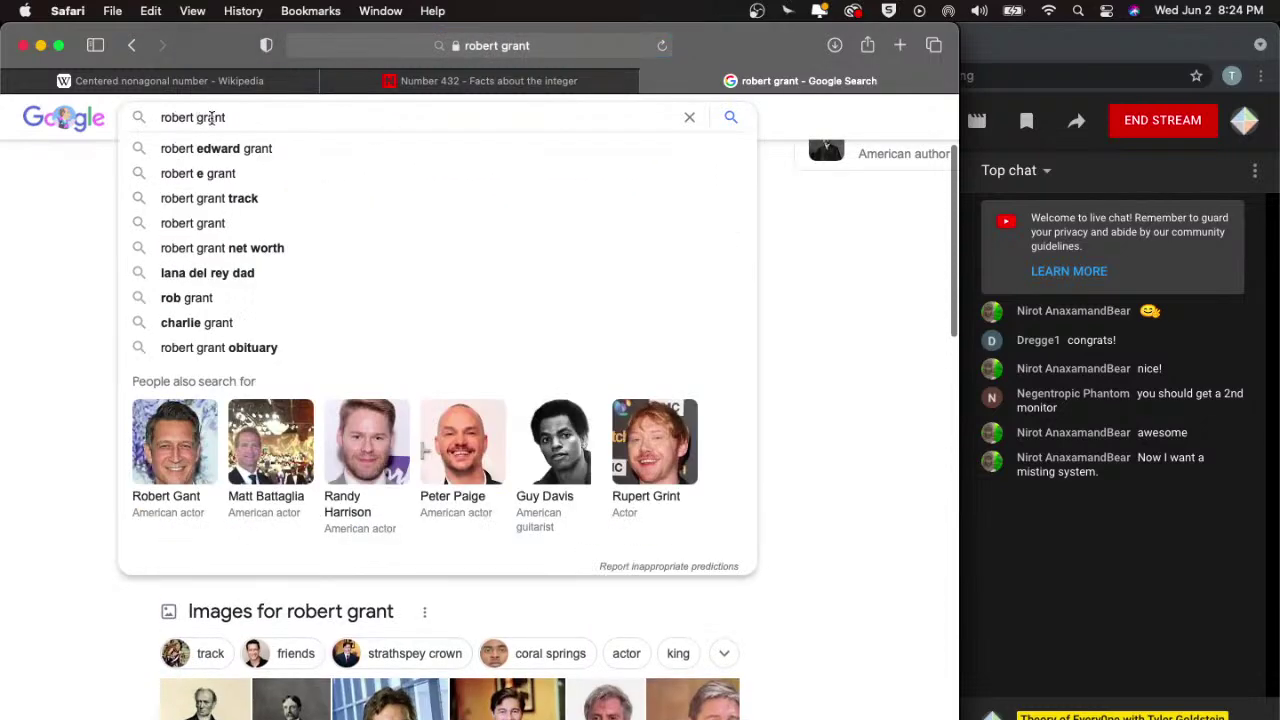
{"action": "type", "text": "ed"}
{"action": "type", "text": "ward"}
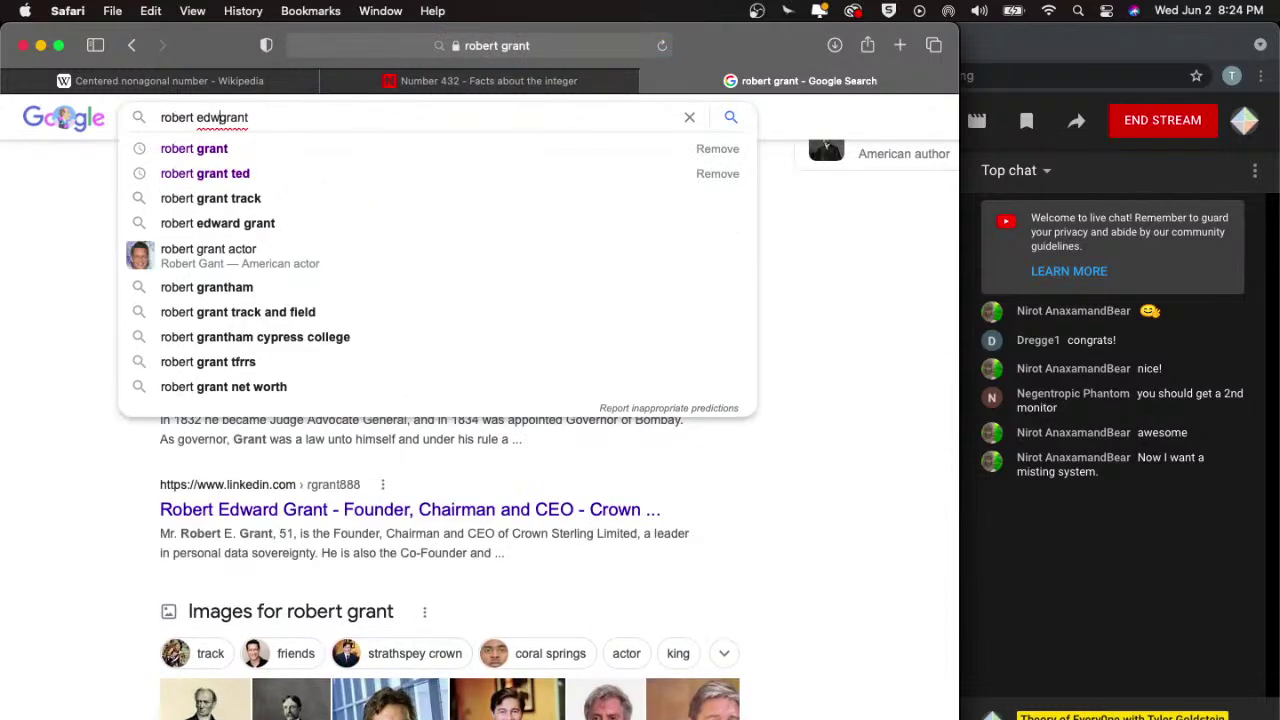
{"action": "key", "text": "Return"}
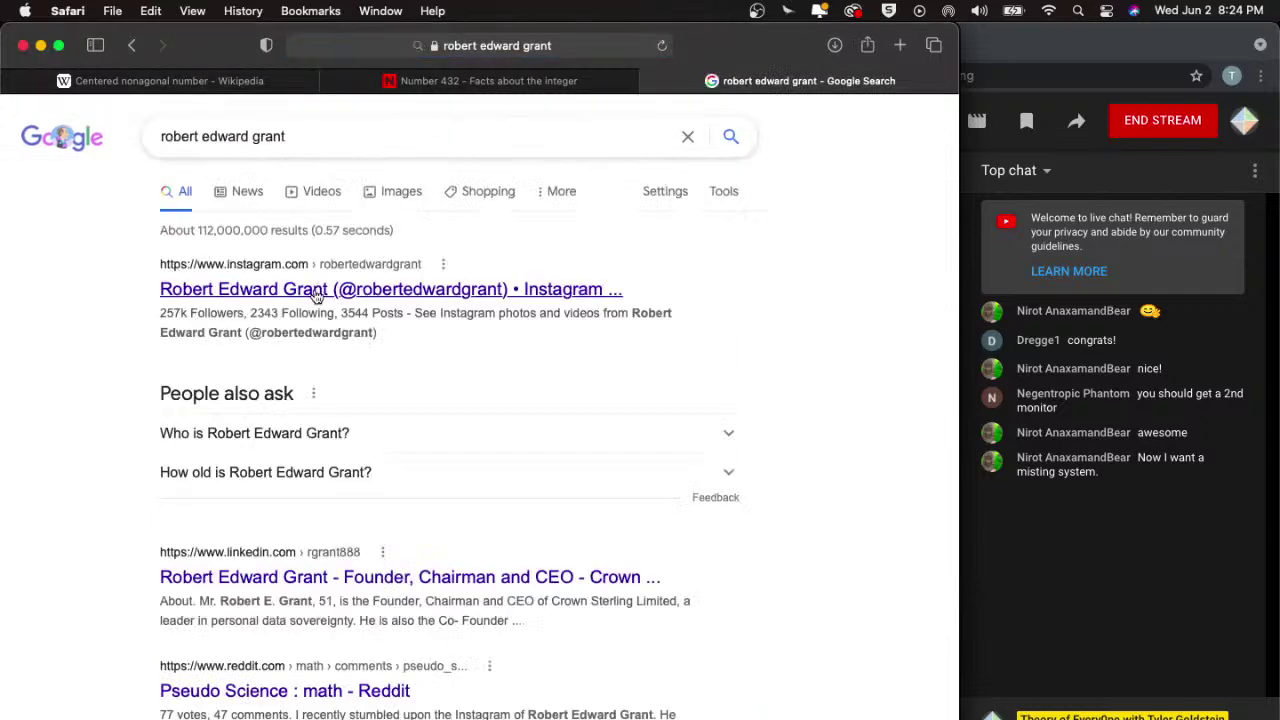
- Open the "Unified Math & Physics | Robert Edward Grant" page from the search results
{"action": "scroll", "coordinate": [315, 295], "scroll_direction": "down", "scroll_amount": 5}
{"action": "scroll", "coordinate": [315, 295], "scroll_direction": "down", "scroll_amount": 4}
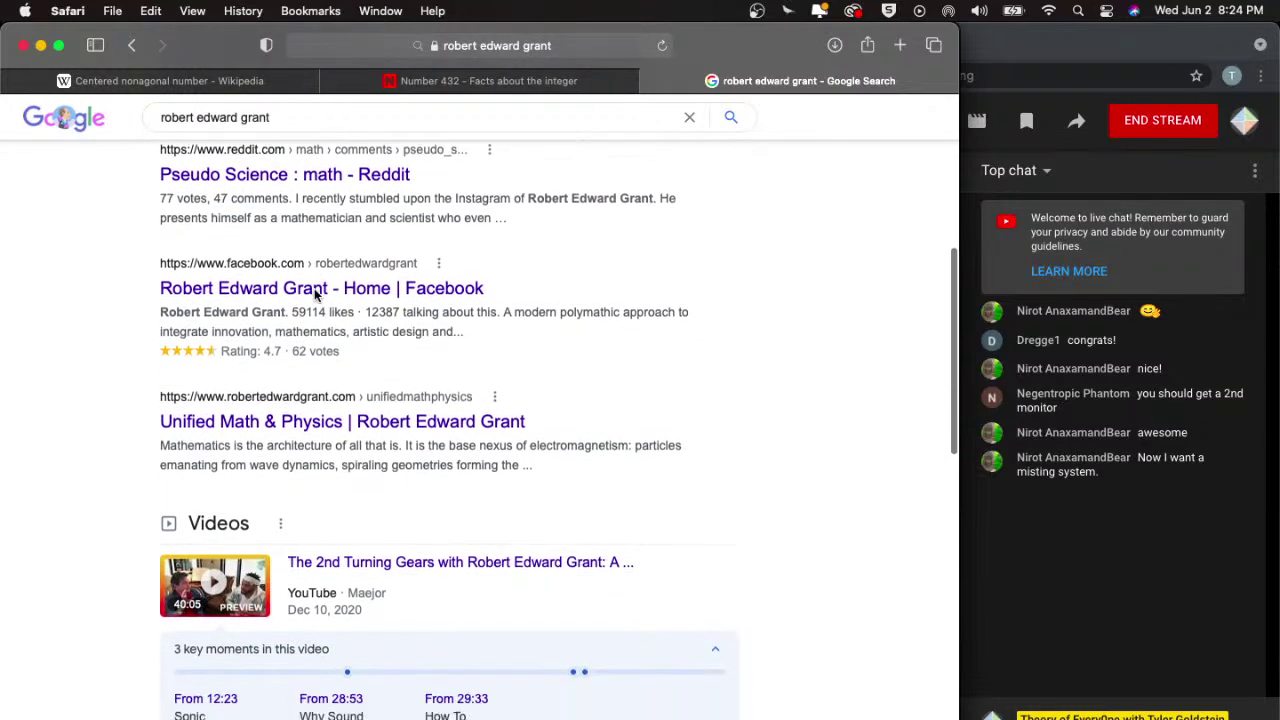
{"action": "scroll", "coordinate": [315, 293], "scroll_direction": "down", "scroll_amount": 1}
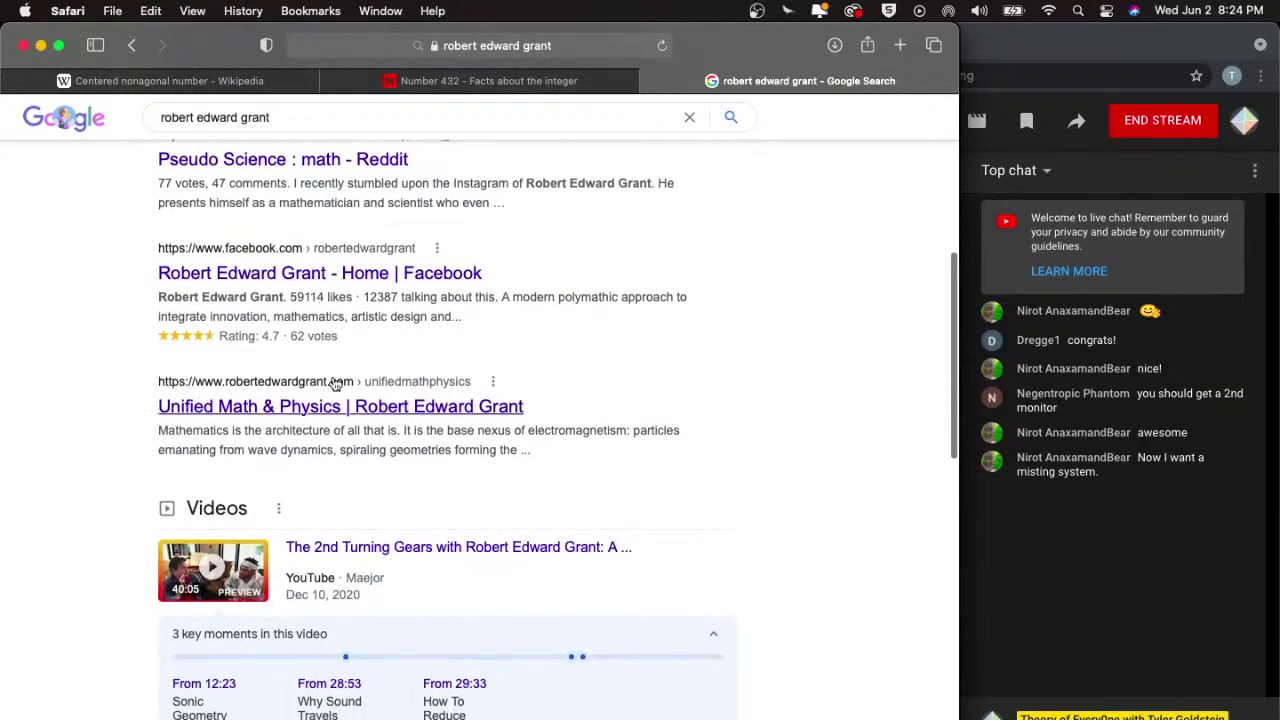
{"action": "left_click", "coordinate": [321, 412]}
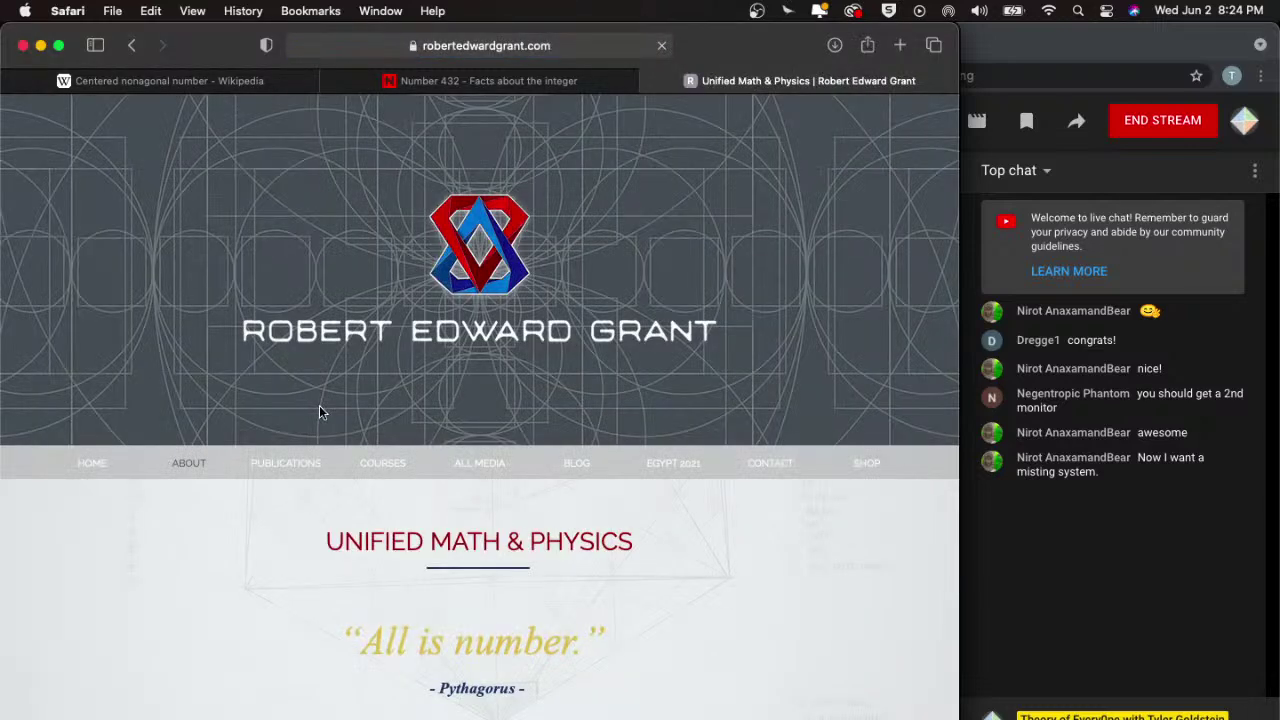
- Browse the Unified Math & Physics page to its related articles and examine the "ONE THOUGHT Perceived Four Ways" entry up close
{"action": "scroll", "coordinate": [319, 405], "scroll_direction": "down", "scroll_amount": 5}
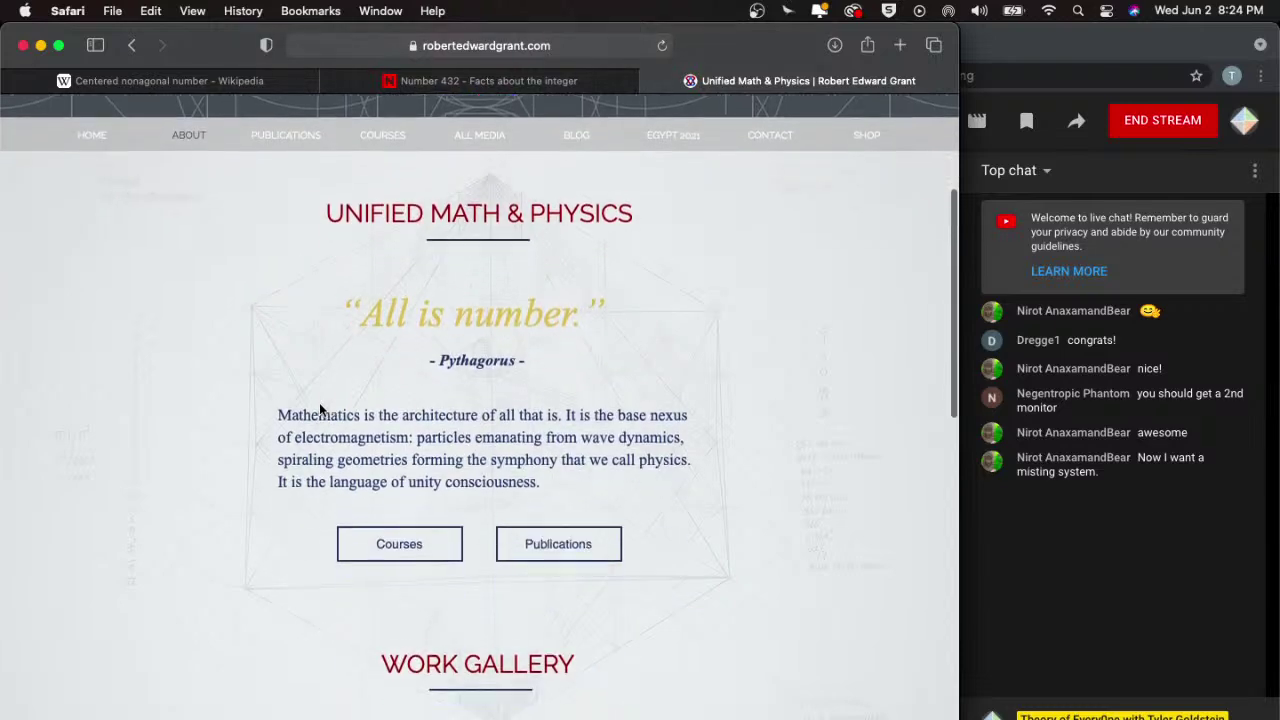
{"action": "scroll", "coordinate": [319, 405], "scroll_direction": "down", "scroll_amount": 8}
{"action": "scroll", "coordinate": [319, 410], "scroll_direction": "down", "scroll_amount": 5}
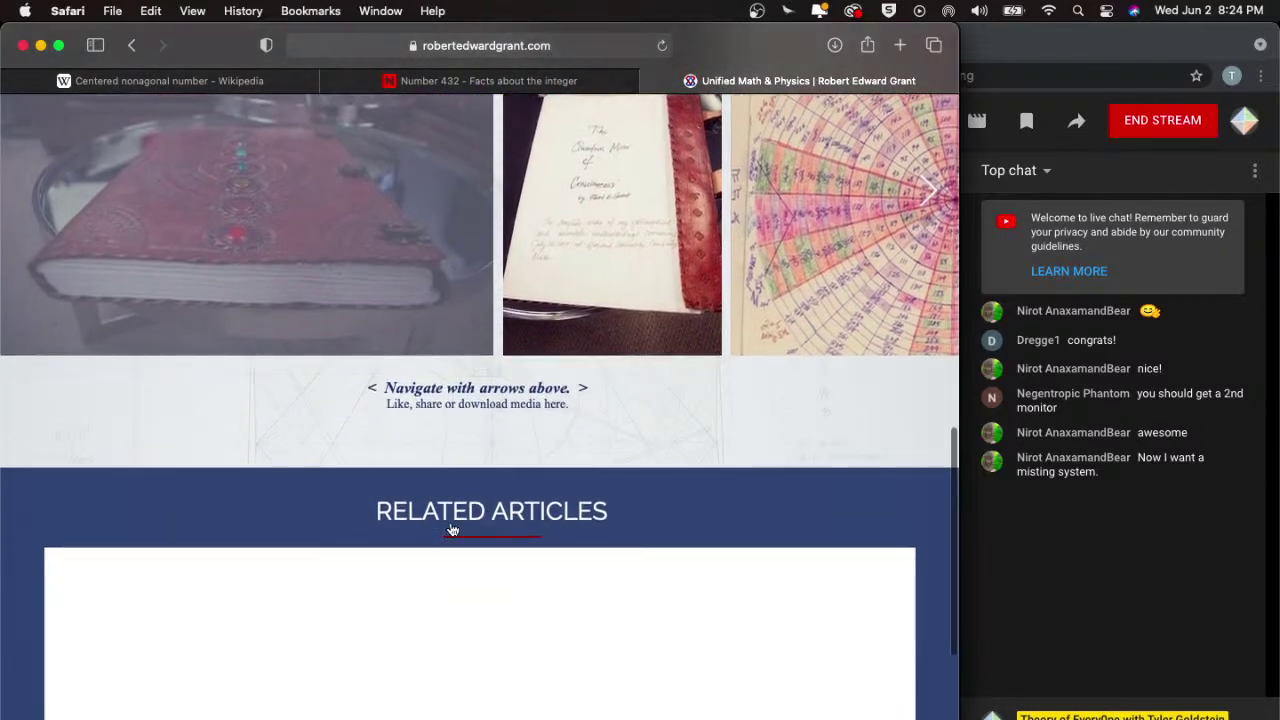
{"action": "scroll", "coordinate": [452, 530], "scroll_direction": "down", "scroll_amount": 8}
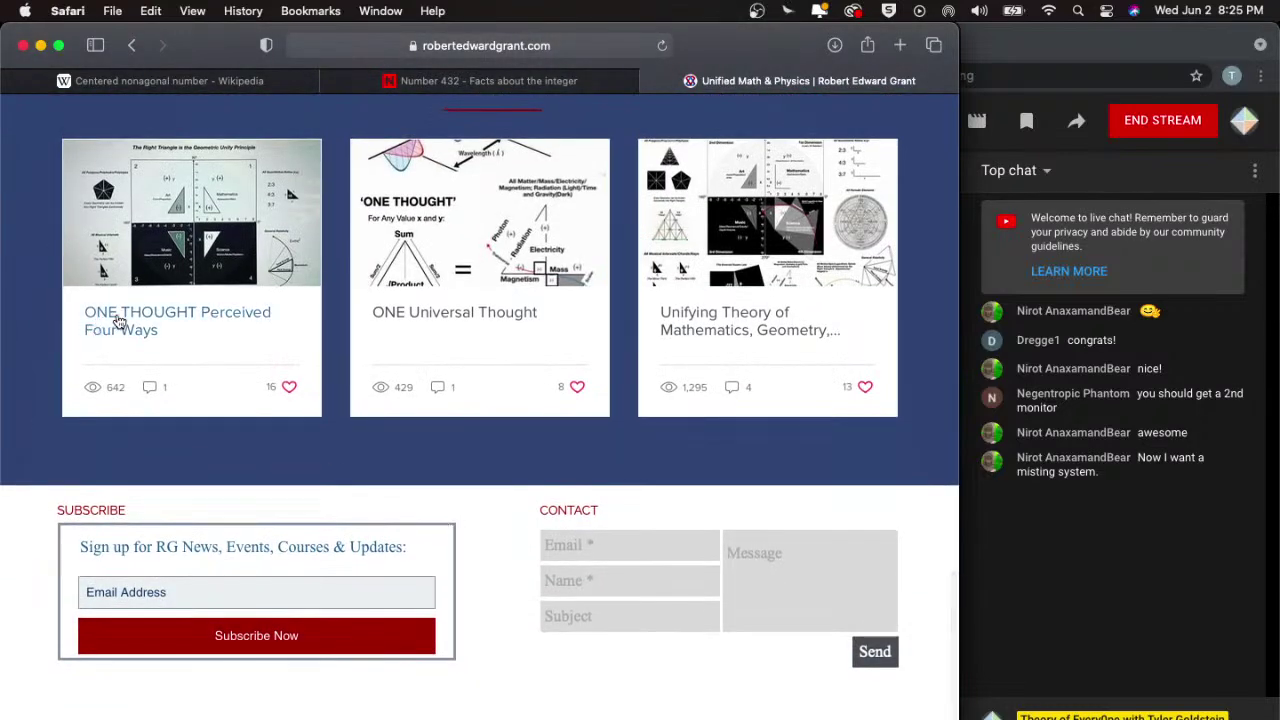
{"action": "scroll", "coordinate": [200, 337], "scroll_direction": "up", "scroll_amount": 5}
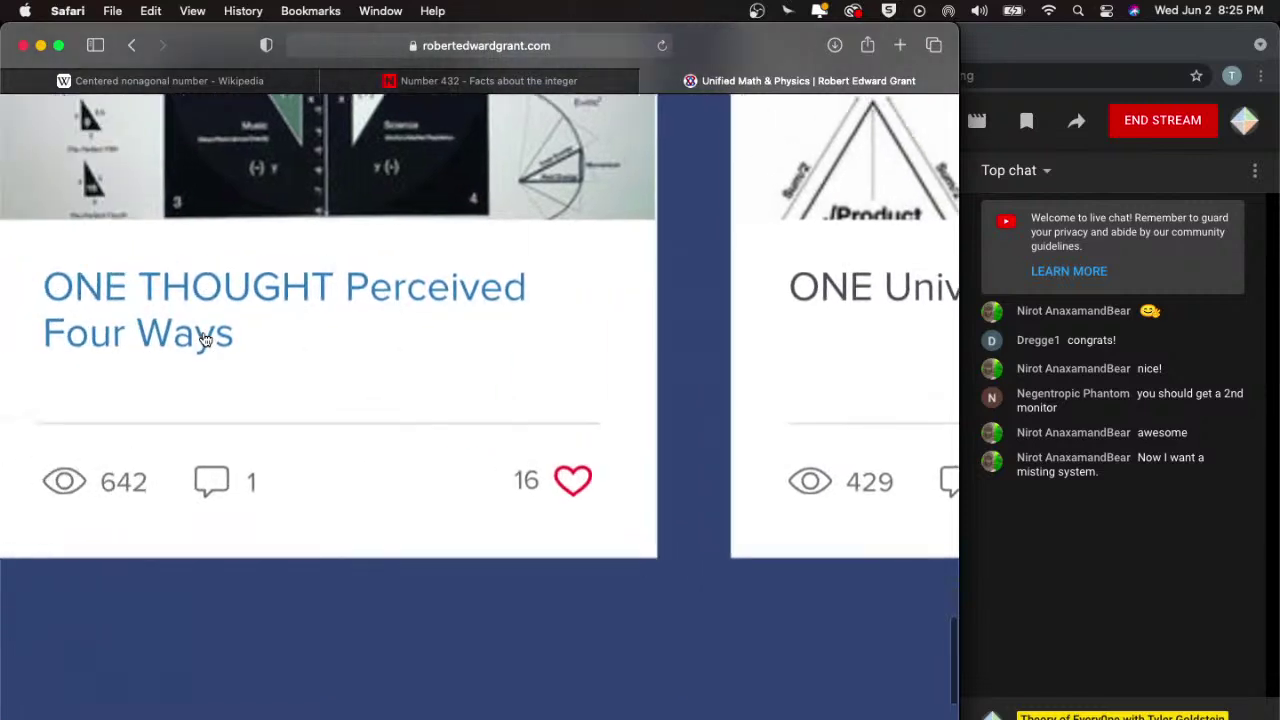
{"action": "scroll", "coordinate": [203, 340], "scroll_direction": "up", "scroll_amount": 3}
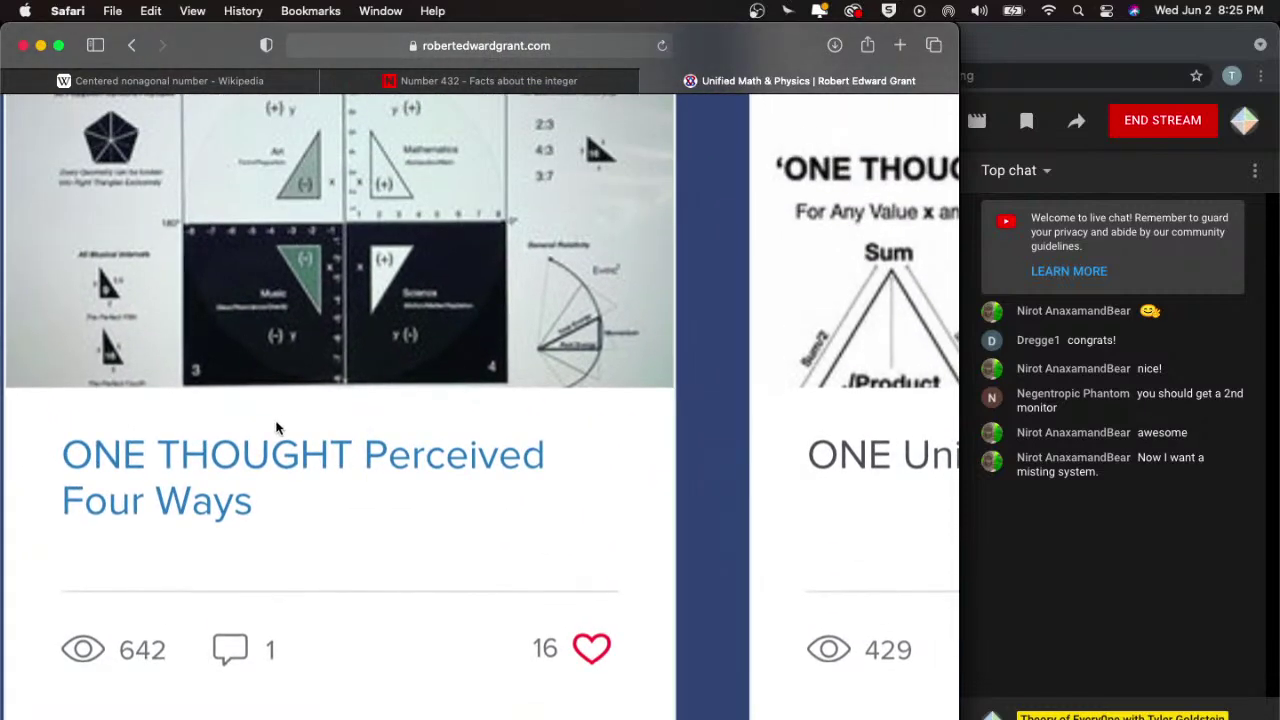
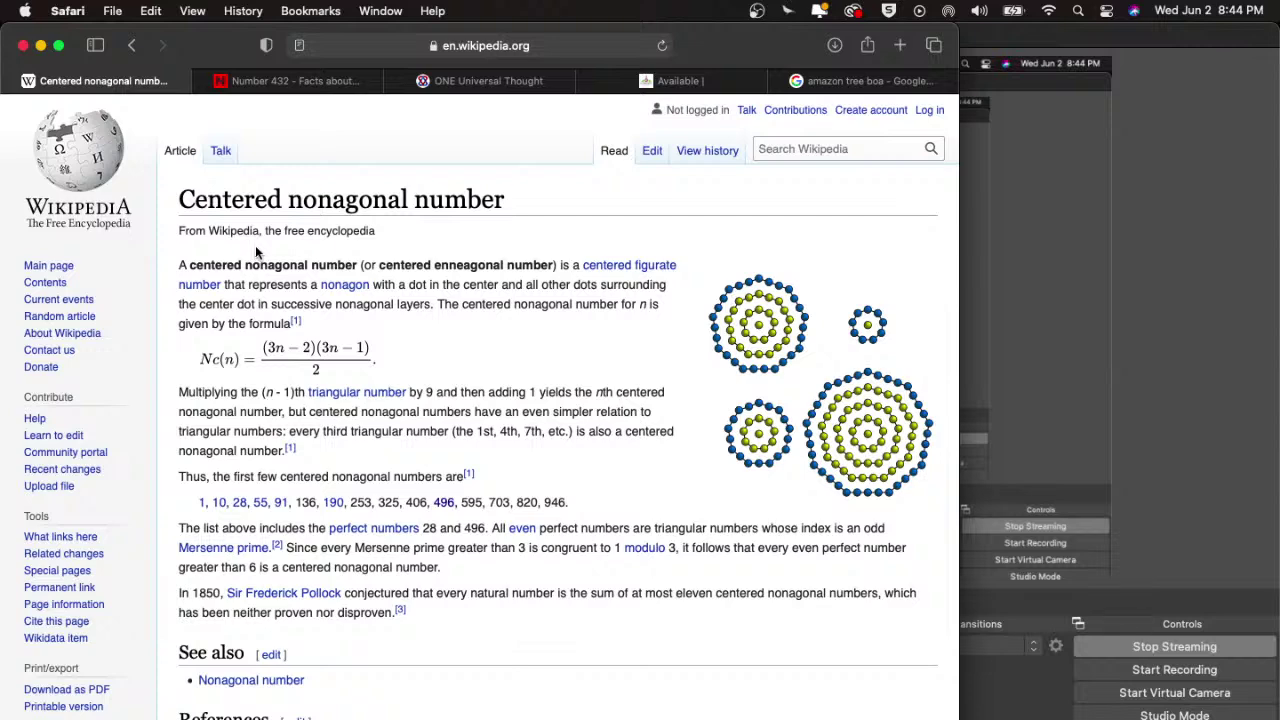
- Read the Wikipedia article on centered nonagonal numbers, examining its formula, number list, perfect number notes and dot diagrams
{"action": "scroll", "coordinate": [365, 430], "scroll_direction": "down", "scroll_amount": 3}
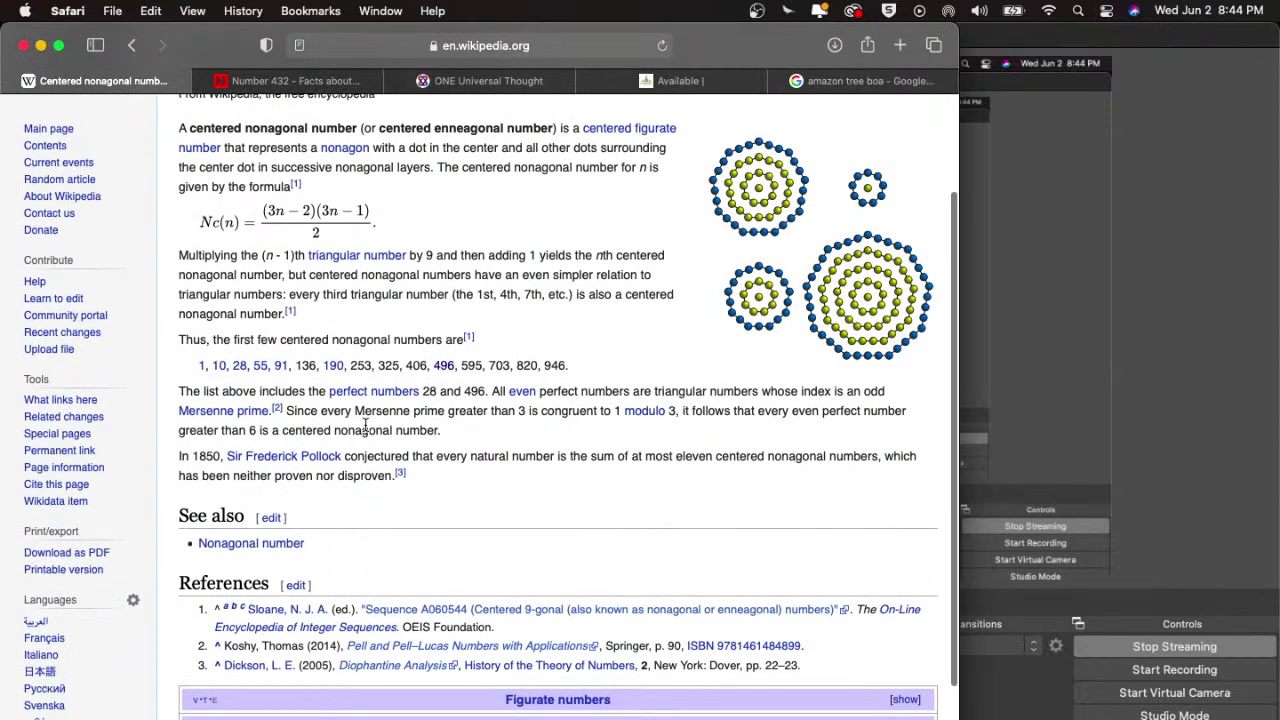
{"action": "scroll", "coordinate": [365, 430], "scroll_direction": "up", "scroll_amount": 1}
{"action": "scroll", "coordinate": [365, 425], "scroll_direction": "up", "scroll_amount": 3}
{"action": "scroll", "coordinate": [365, 422], "scroll_direction": "down", "scroll_amount": 3}
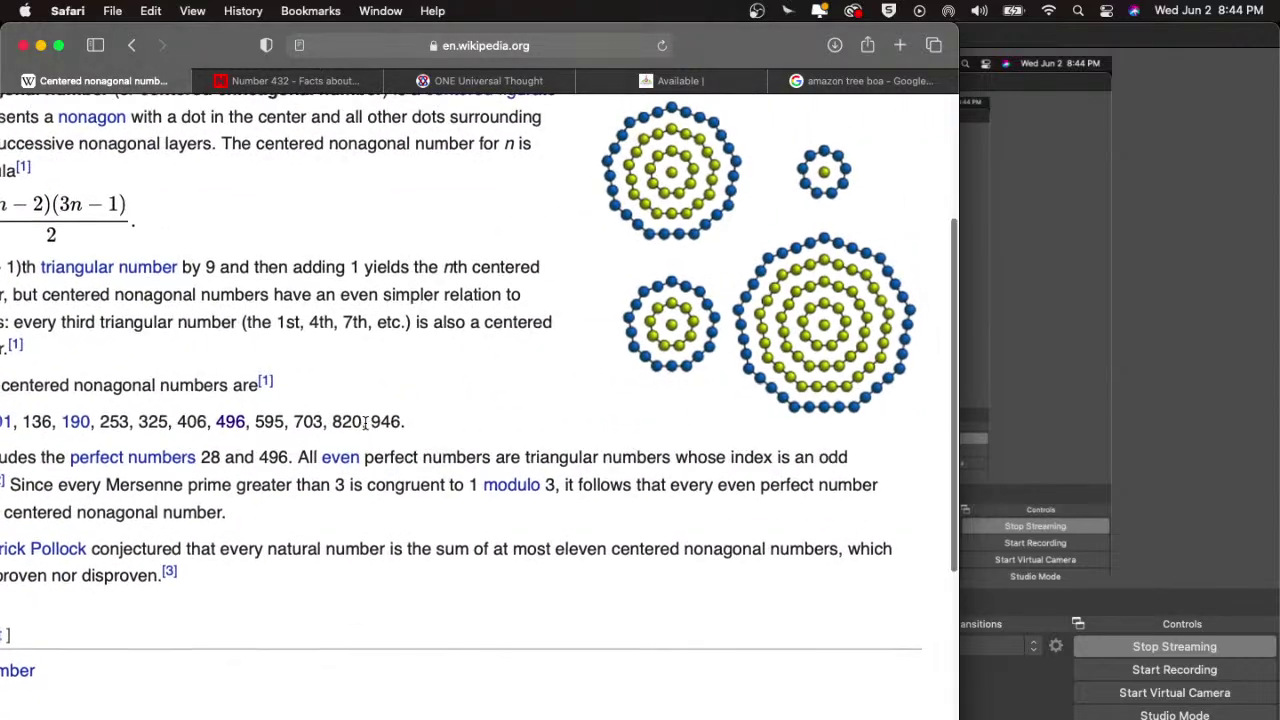
{"action": "scroll", "coordinate": [365, 422], "scroll_direction": "up", "scroll_amount": 3}
{"action": "scroll", "coordinate": [365, 422], "scroll_direction": "down", "scroll_amount": 3}
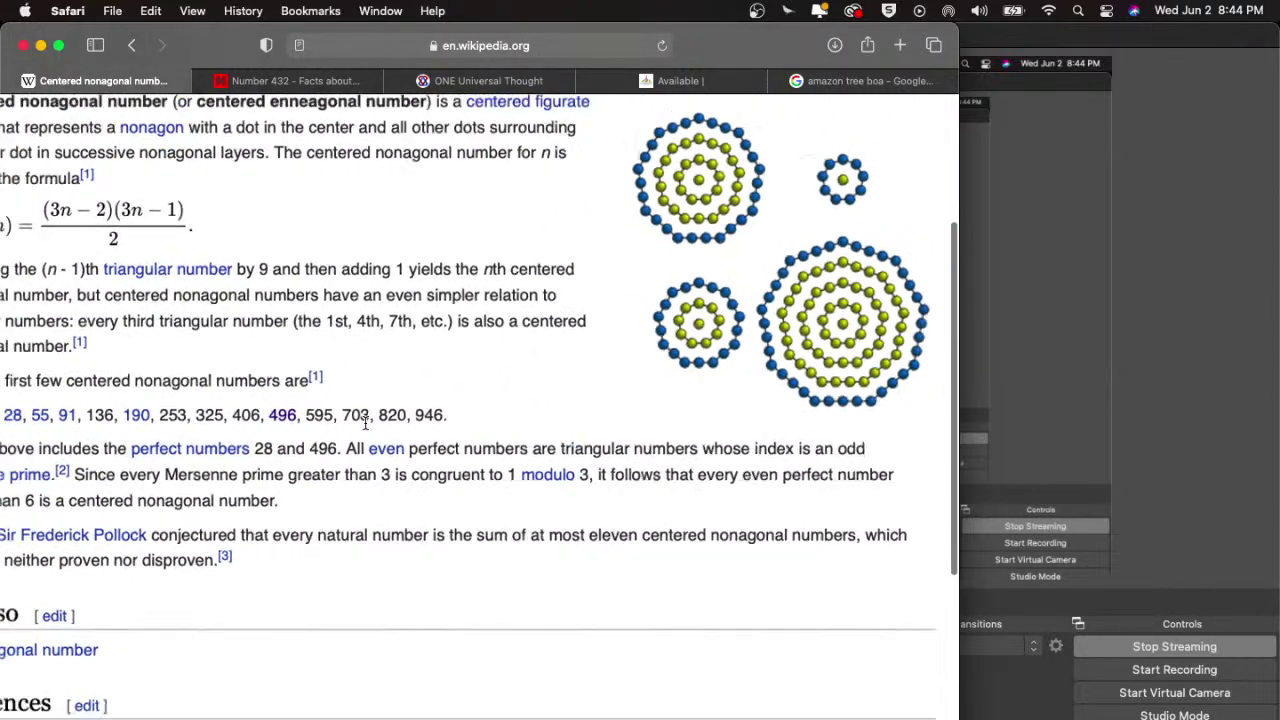
{"action": "scroll", "coordinate": [365, 422], "scroll_direction": "down", "scroll_amount": 1}
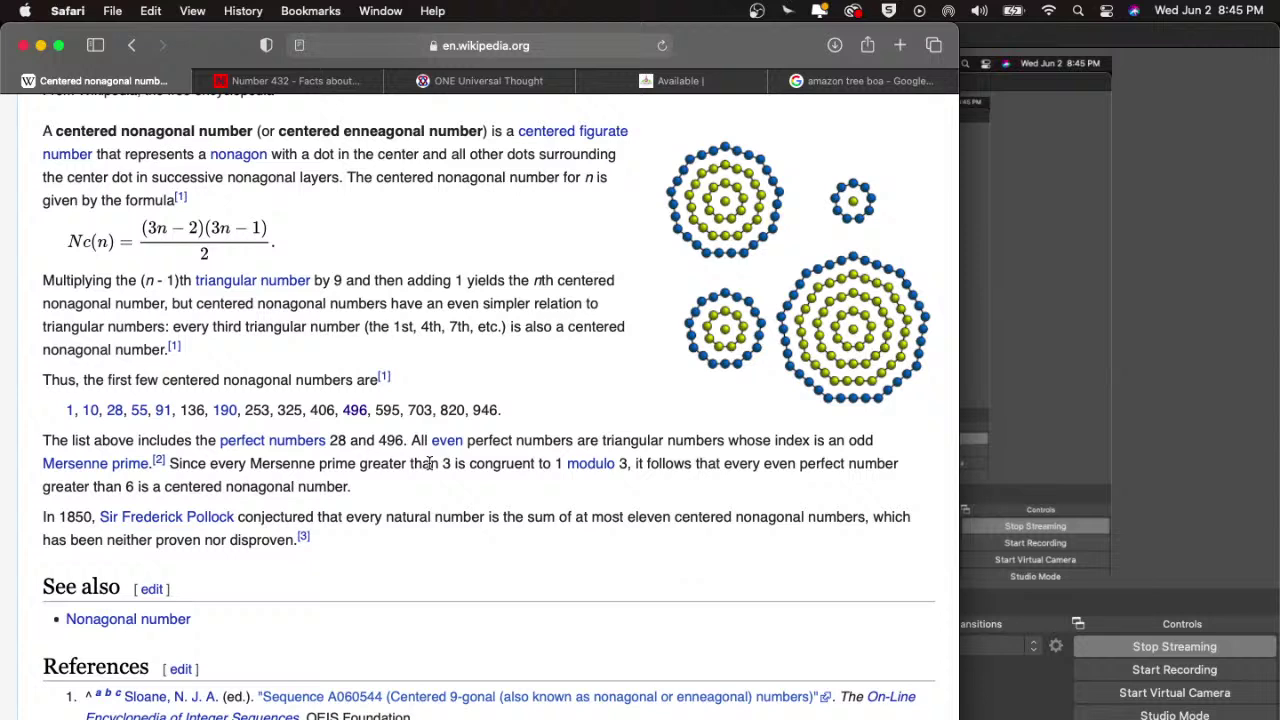
{"action": "scroll", "coordinate": [430, 463], "scroll_direction": "down", "scroll_amount": 2}
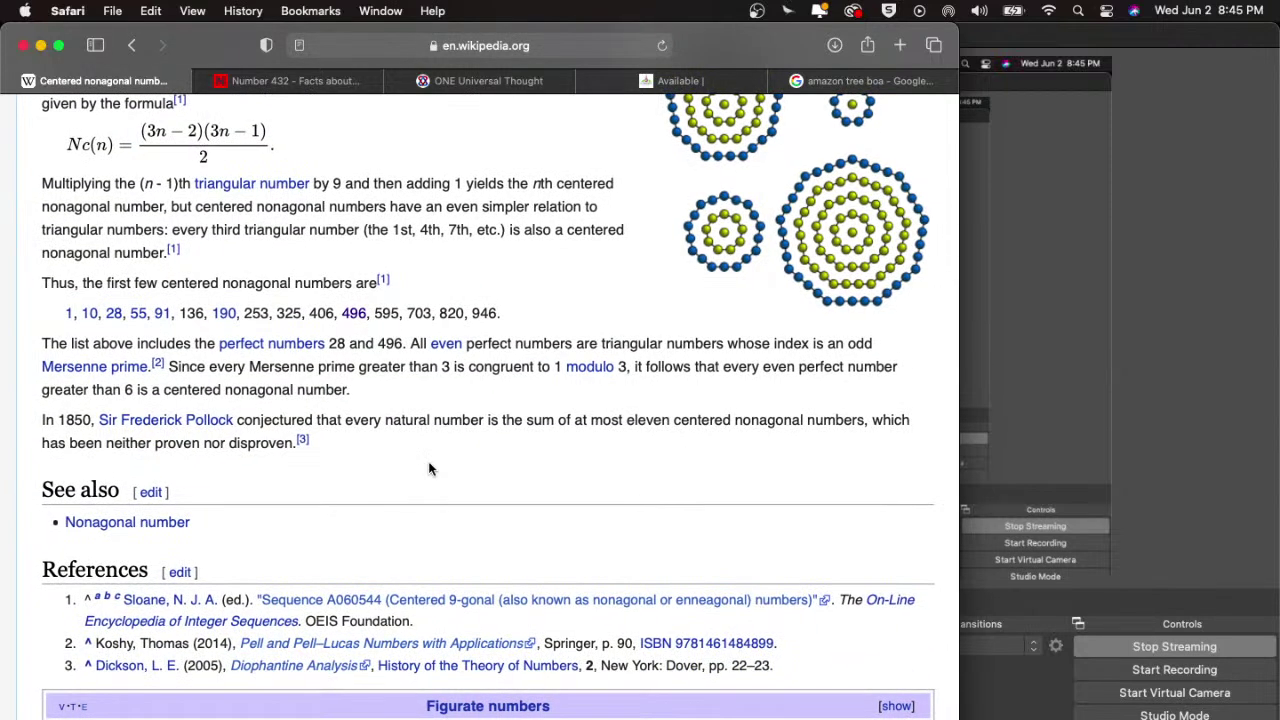
{"action": "scroll", "coordinate": [423, 461], "scroll_direction": "down", "scroll_amount": 3}
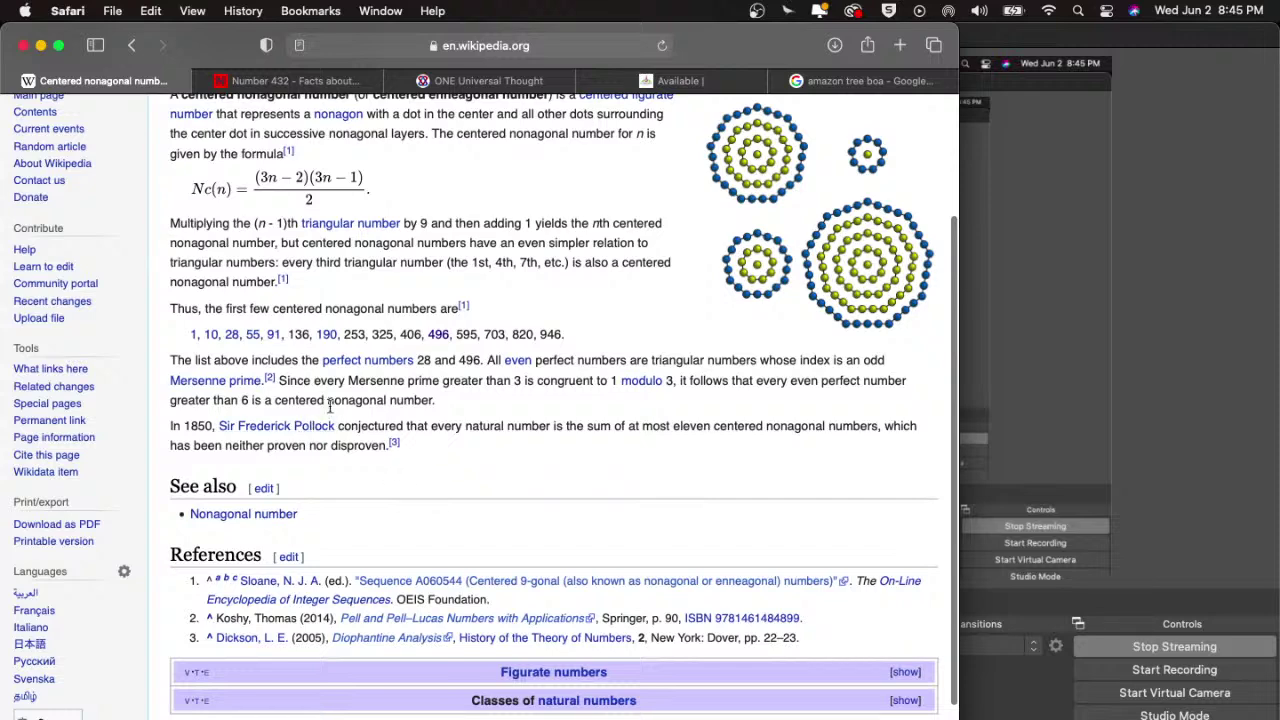
{"action": "scroll", "coordinate": [510, 310], "scroll_direction": "up", "scroll_amount": 2}
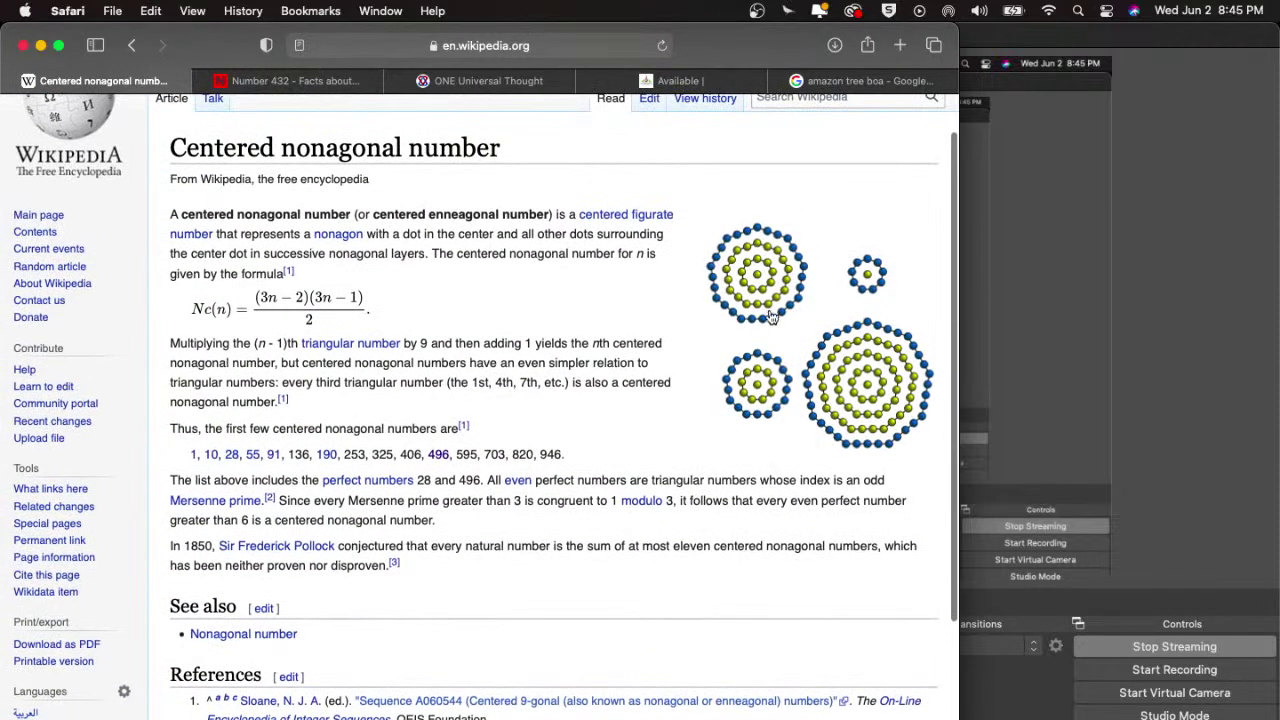
{"action": "scroll", "coordinate": [772, 316], "scroll_direction": "up", "scroll_amount": 2}
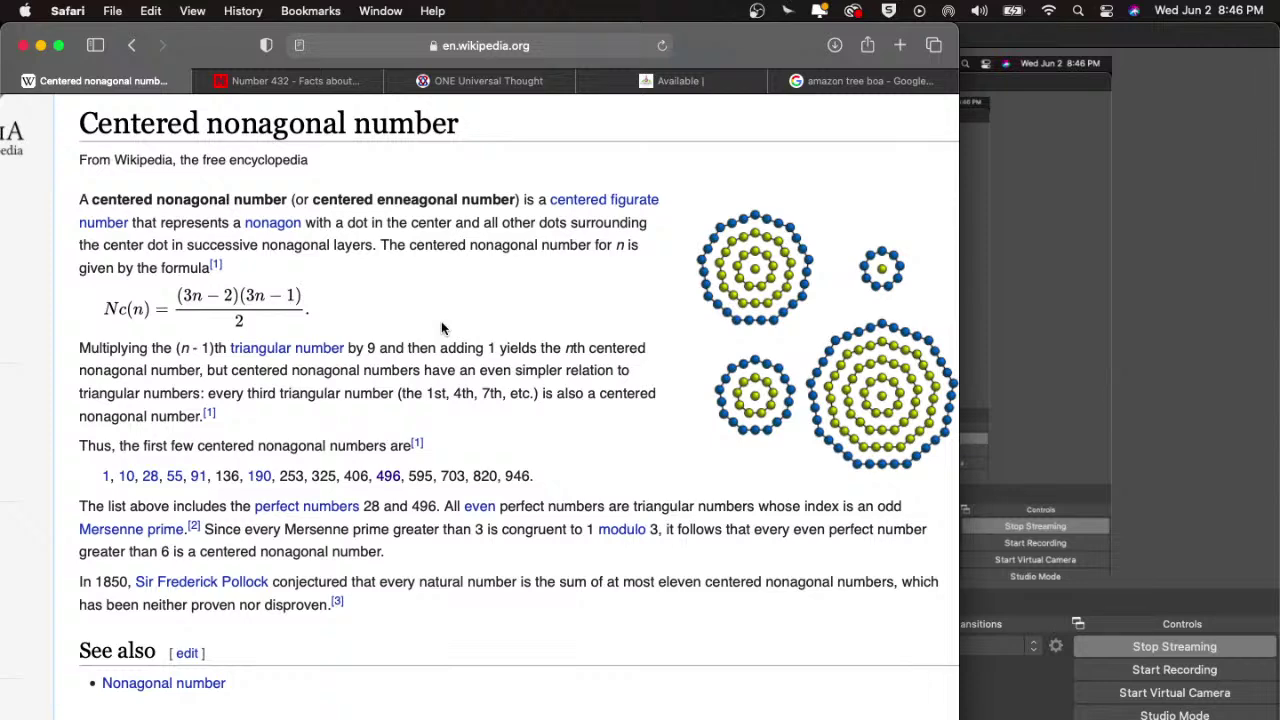
{"action": "scroll", "coordinate": [443, 328], "scroll_direction": "down", "scroll_amount": 3}
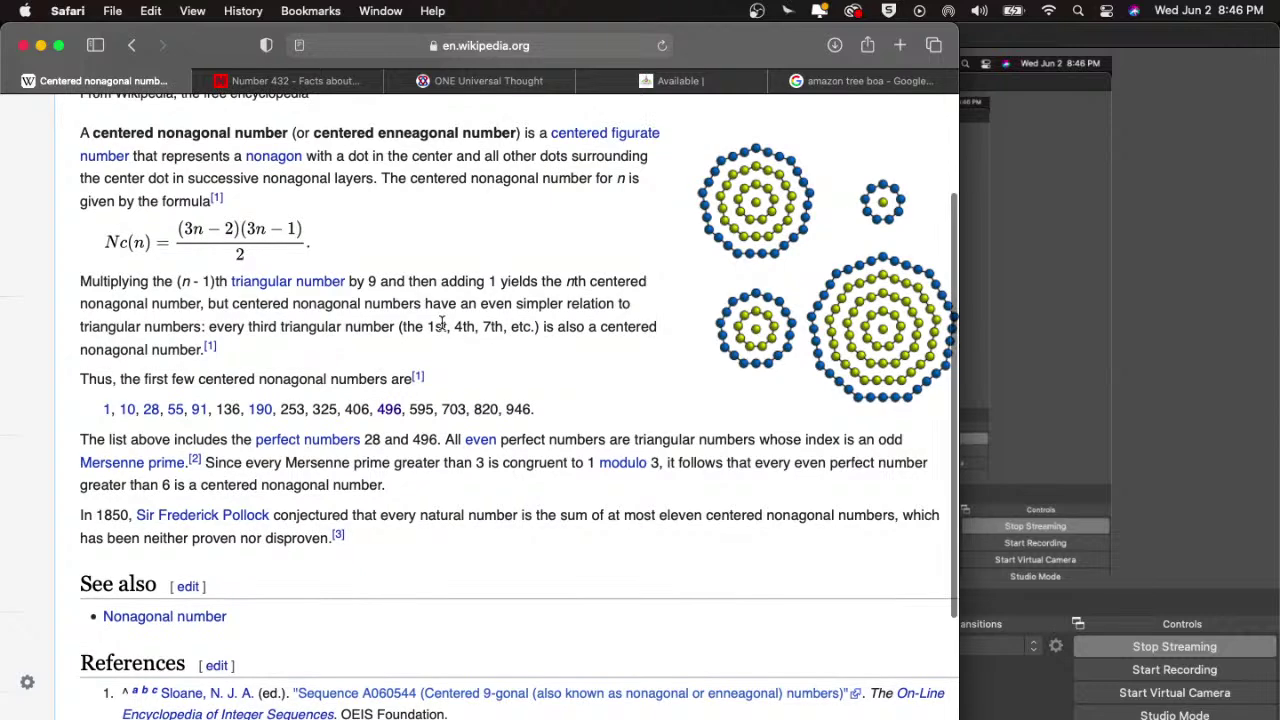
{"action": "scroll", "coordinate": [441, 321], "scroll_direction": "down", "scroll_amount": 1}
{"action": "scroll", "coordinate": [441, 321], "scroll_direction": "down", "scroll_amount": 1}
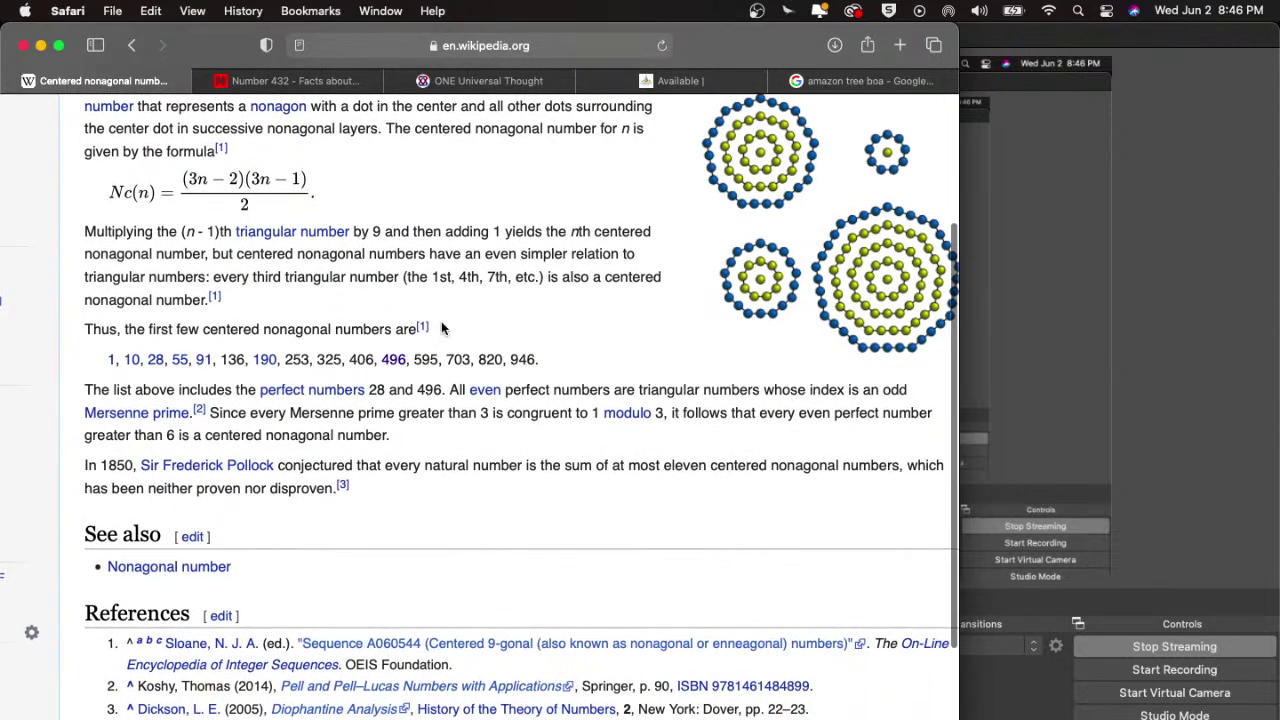
{"action": "scroll", "coordinate": [441, 321], "scroll_direction": "up", "scroll_amount": 1}
{"action": "scroll", "coordinate": [441, 321], "scroll_direction": "right", "scroll_amount": 1}
{"action": "scroll", "coordinate": [443, 328], "scroll_direction": "up", "scroll_amount": 2}
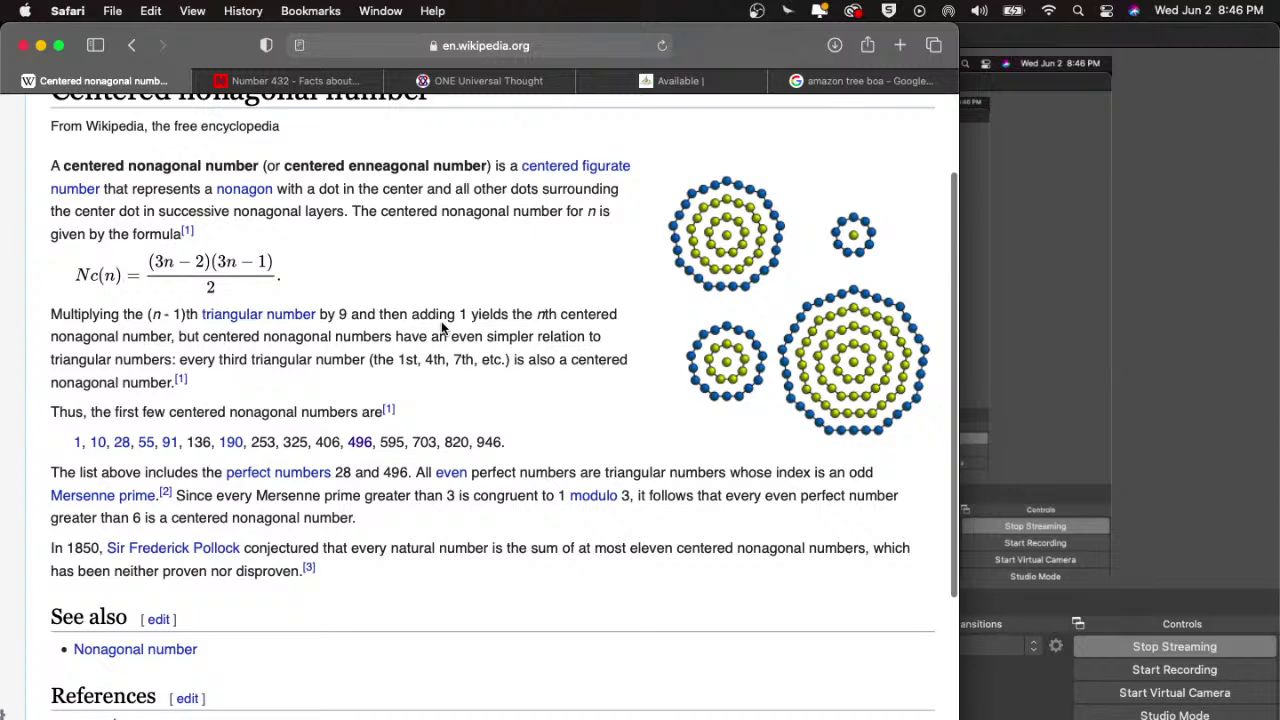
- Review the centered nonagonal number article from its triangular number relation down to the references and back to the opening formula
{"action": "scroll", "coordinate": [443, 328], "scroll_direction": "left", "scroll_amount": 1}
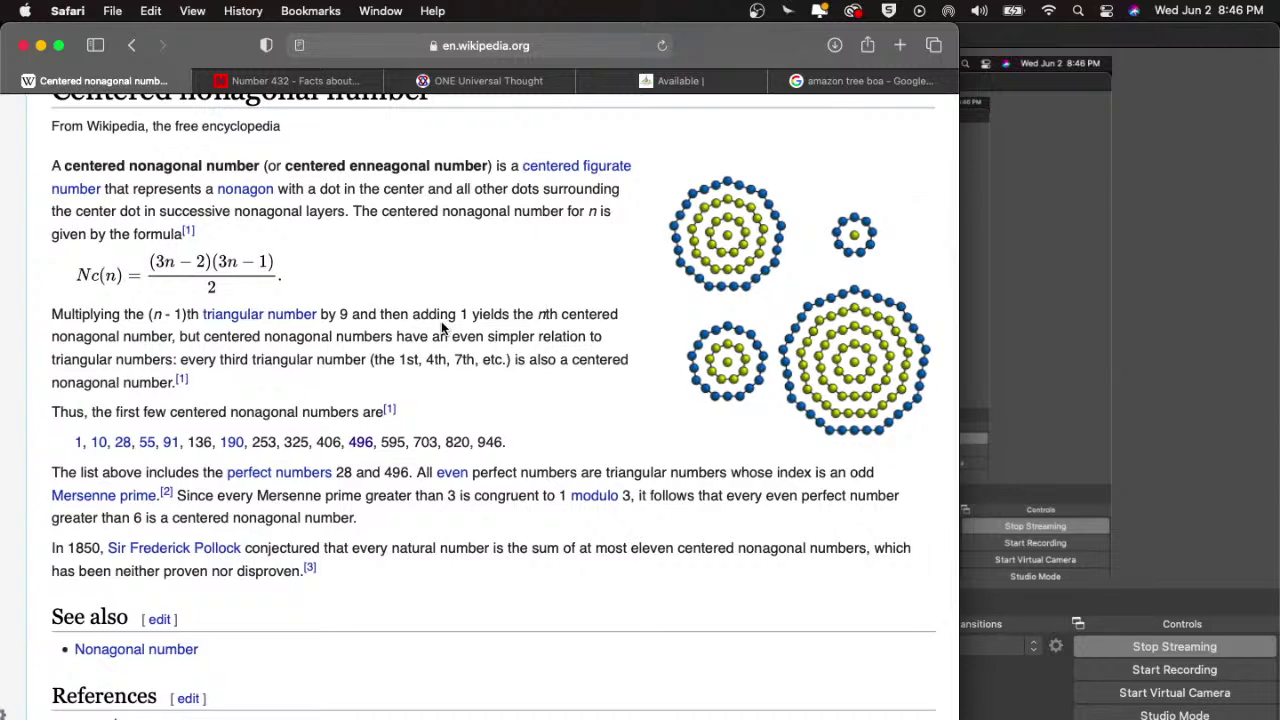
{"action": "scroll", "coordinate": [443, 328], "scroll_direction": "down", "scroll_amount": 2}
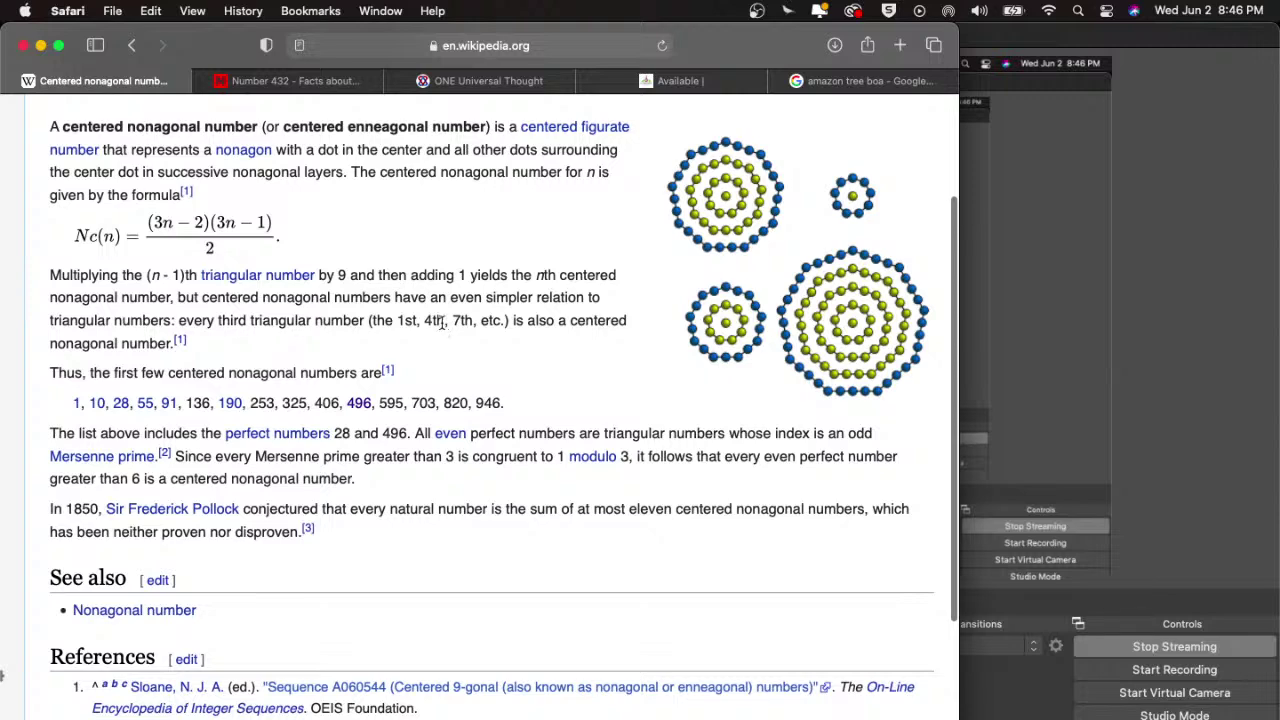
{"action": "scroll", "coordinate": [441, 321], "scroll_direction": "down", "scroll_amount": 5}
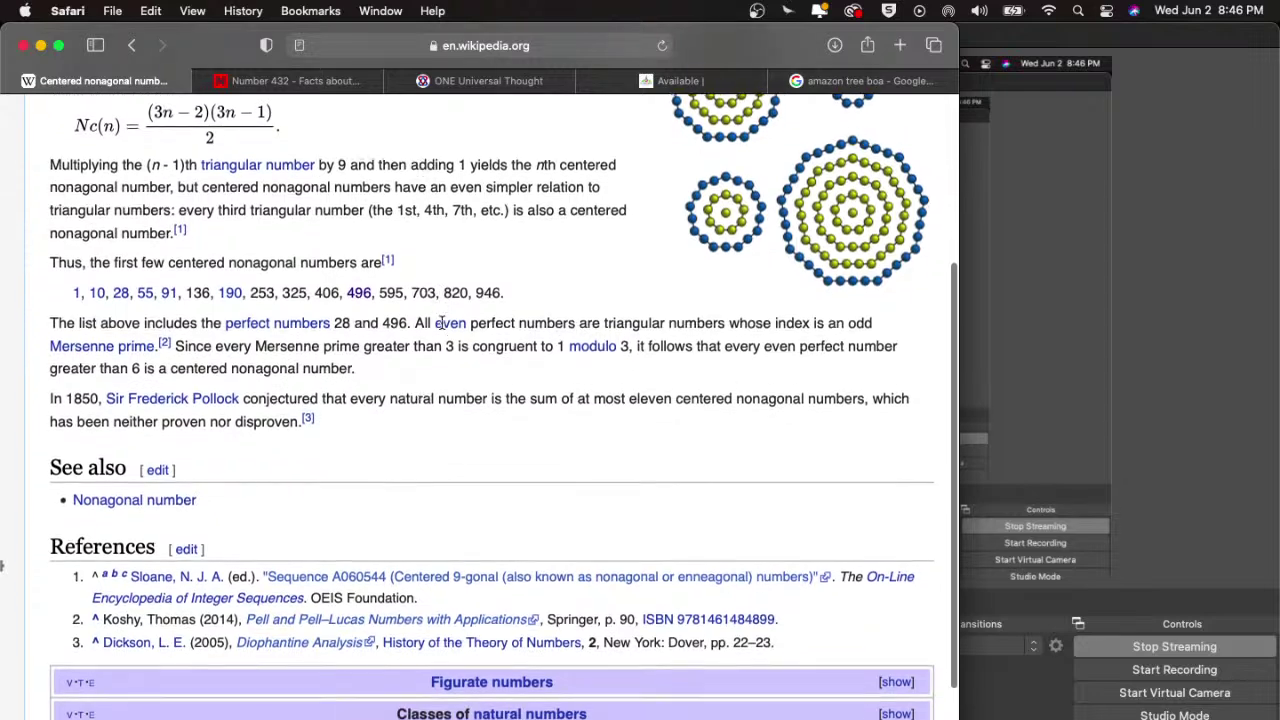
{"action": "scroll", "coordinate": [441, 321], "scroll_direction": "down", "scroll_amount": 1}
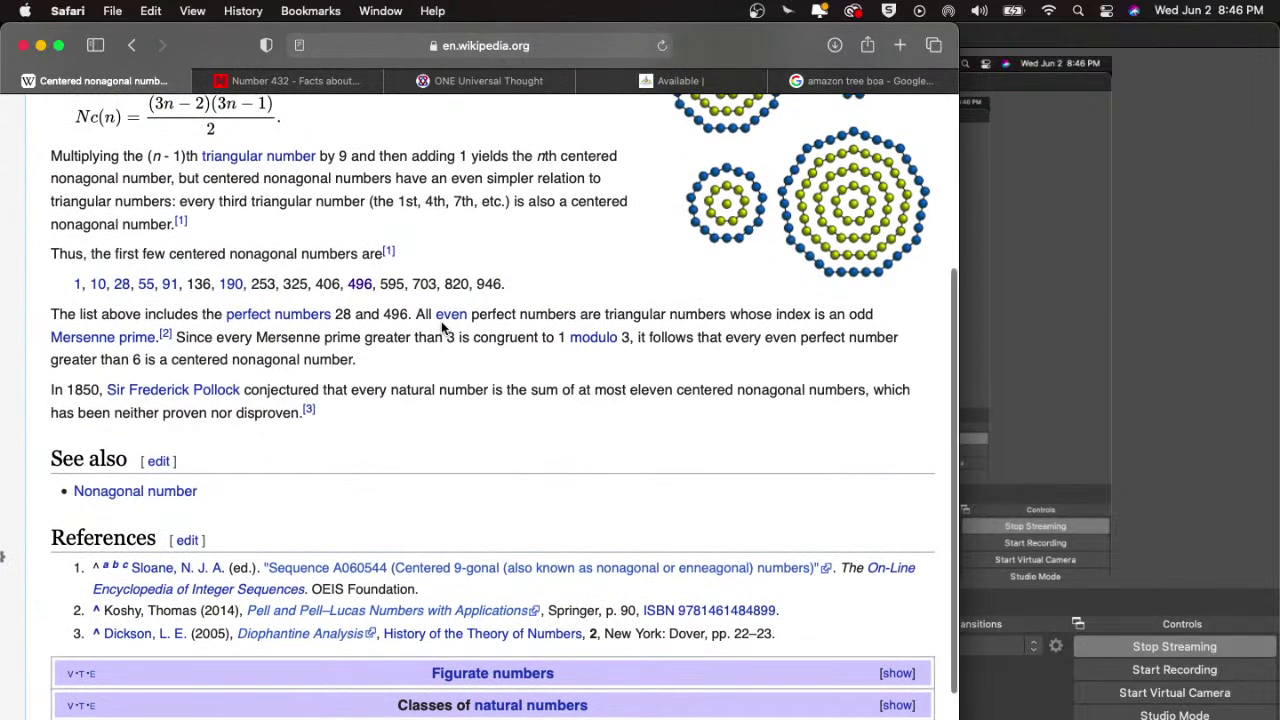
{"action": "scroll", "coordinate": [443, 327], "scroll_direction": "up", "scroll_amount": 8}
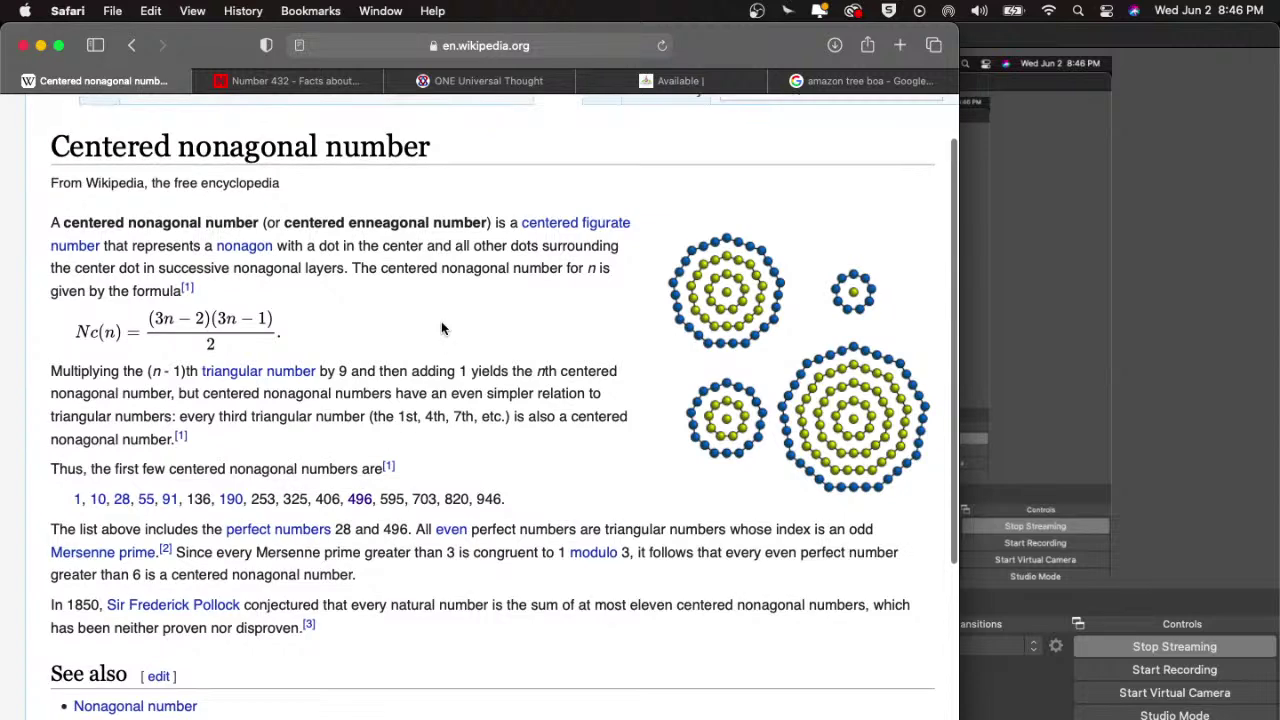
{"action": "scroll", "coordinate": [410, 282], "scroll_direction": "down", "scroll_amount": 1}
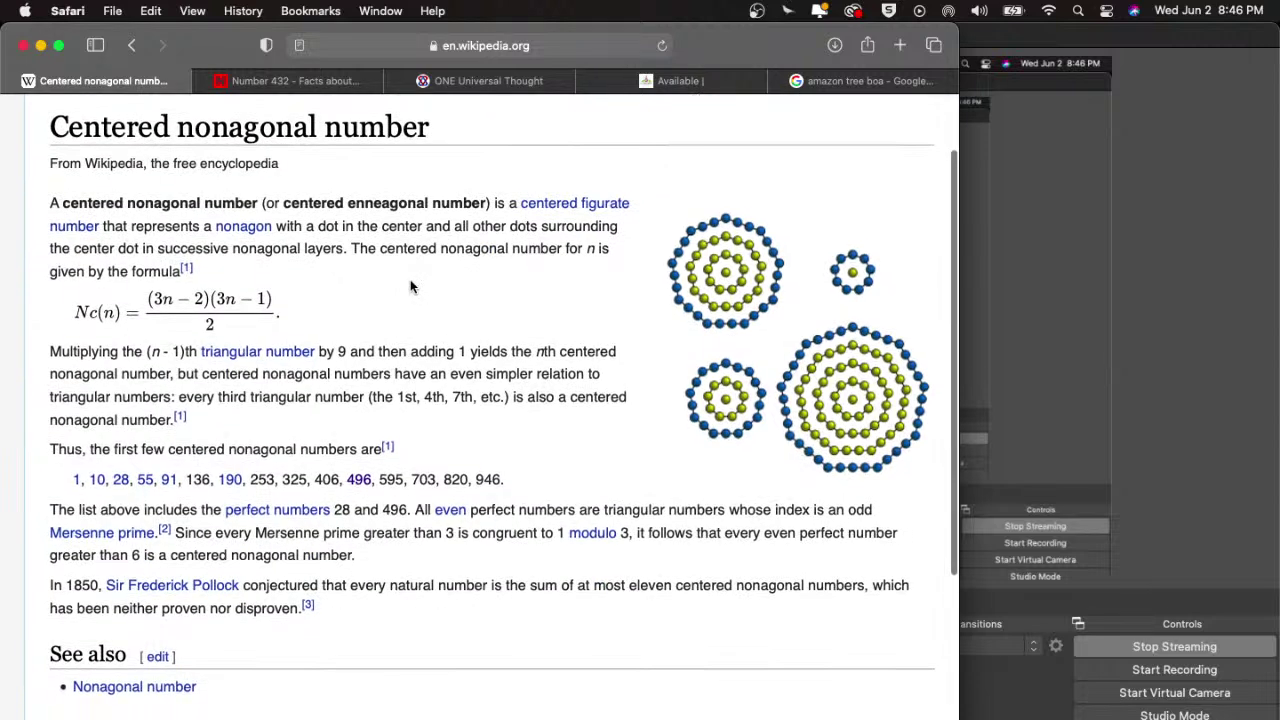
- Check the YouTube Studio livestream page, then switch to the Theory of EveryOne Models workbook in Excel
{"action": "key", "text": "ctrl+Up"}
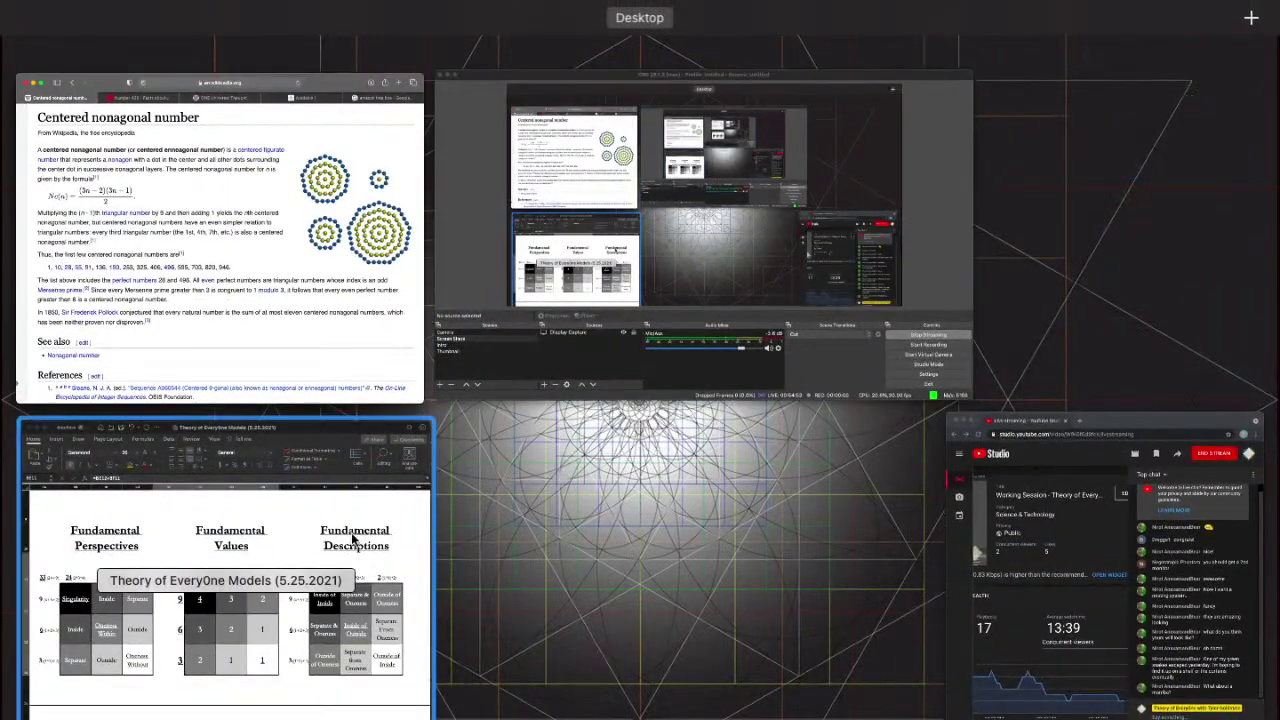
{"action": "left_click", "coordinate": [415, 480]}
{"action": "key", "text": "ctrl+Up"}
{"action": "left_click", "coordinate": [1120, 560]}
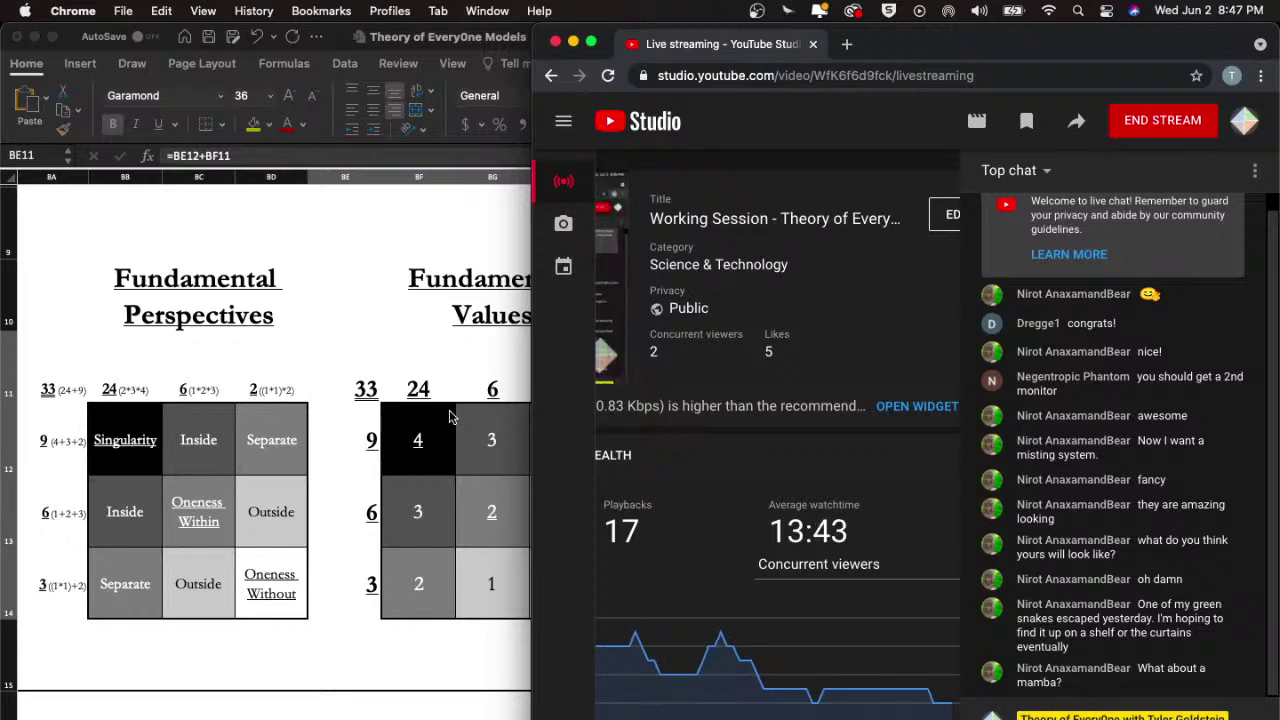
{"action": "key", "text": "ctrl+Up"}
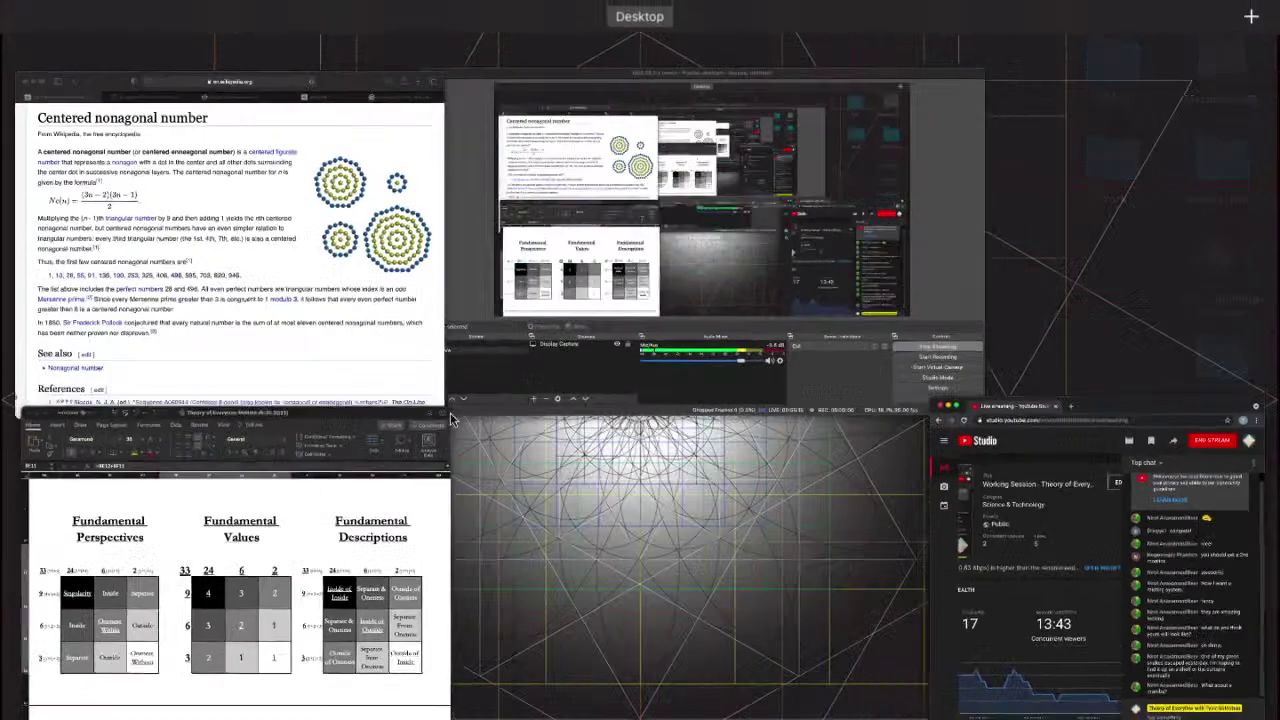
{"action": "left_click", "coordinate": [470, 360]}
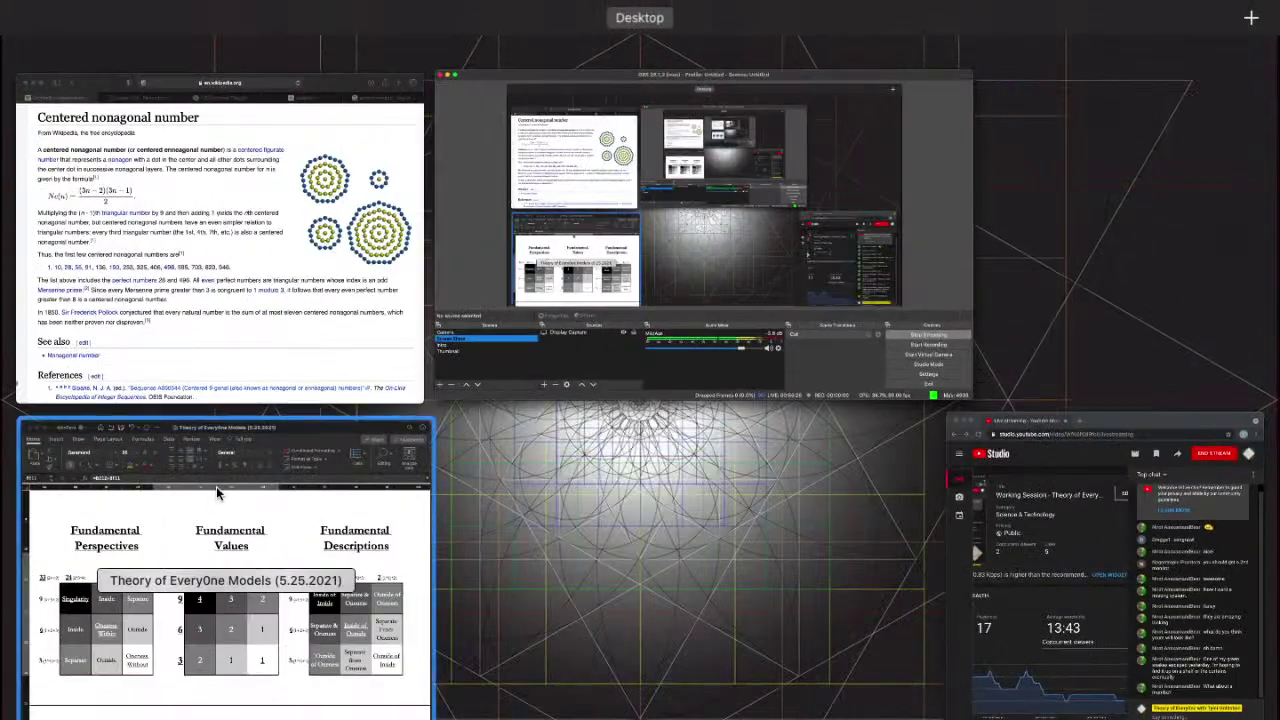
{"action": "left_click", "coordinate": [216, 486]}
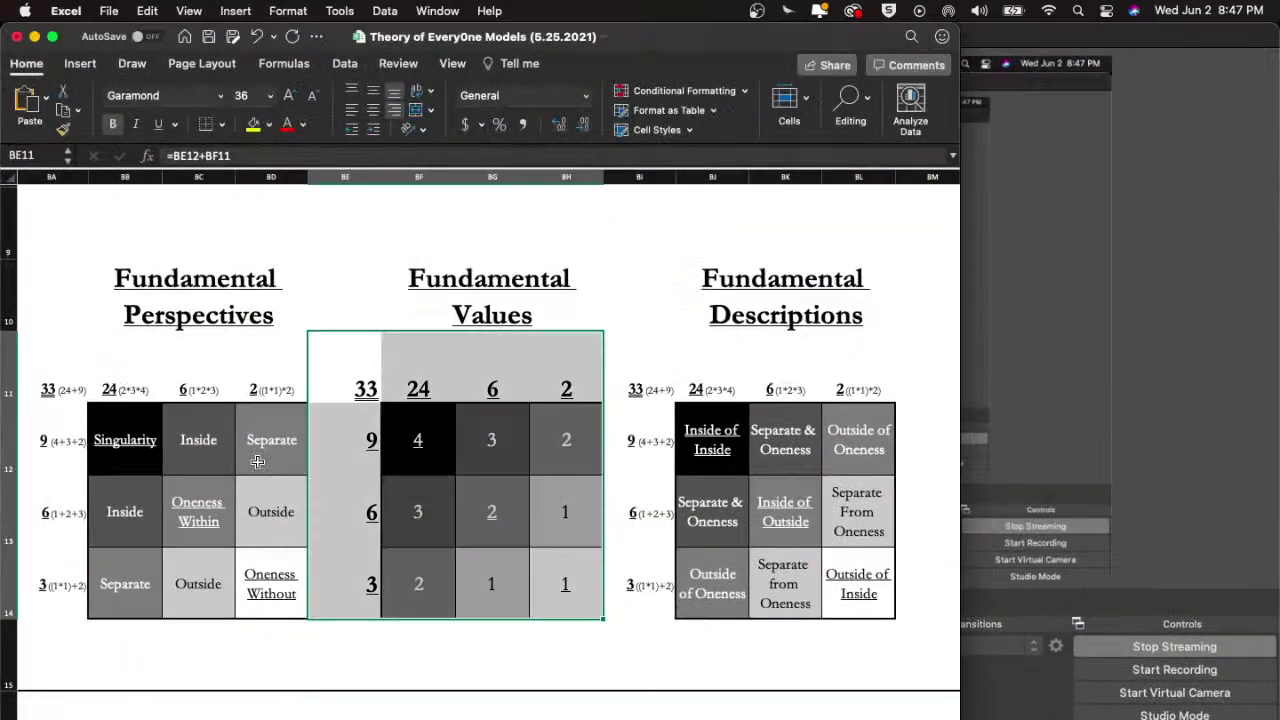
- Clear the selection of the Fundamental Values table by selecting the empty cell BE9 above it
{"action": "left_click", "coordinate": [294, 292]}
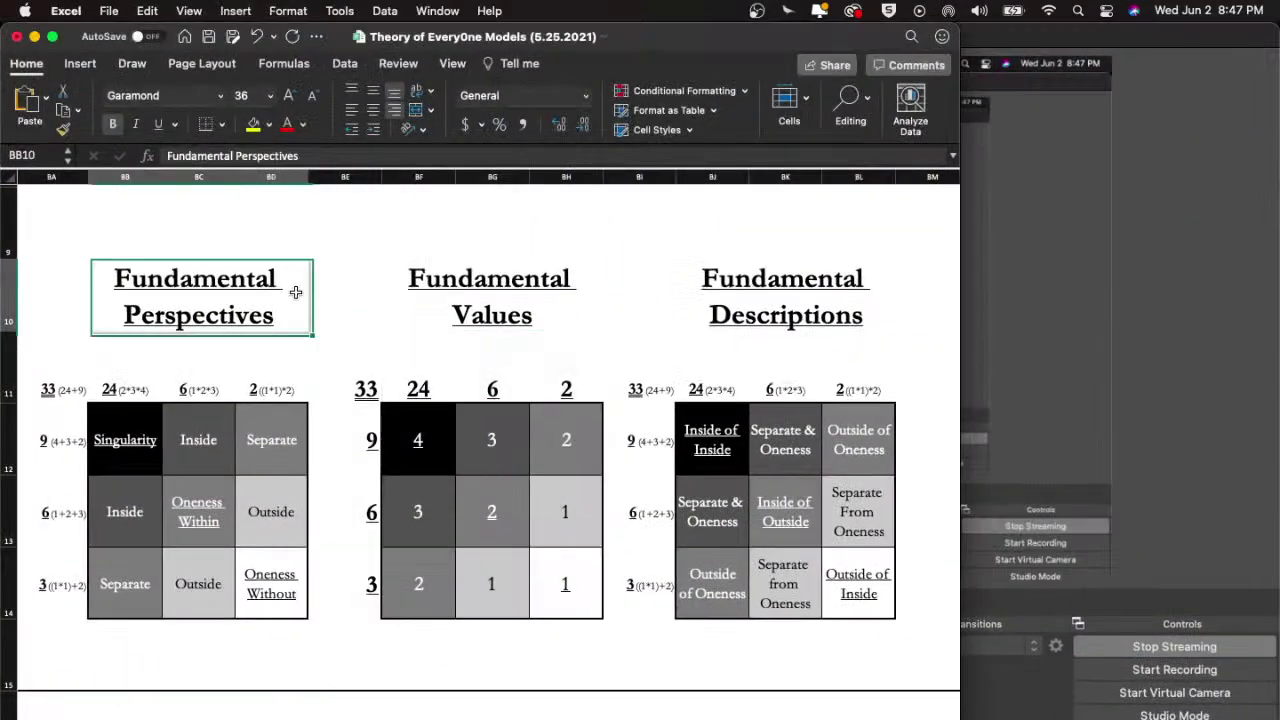
{"action": "left_click", "coordinate": [334, 257]}
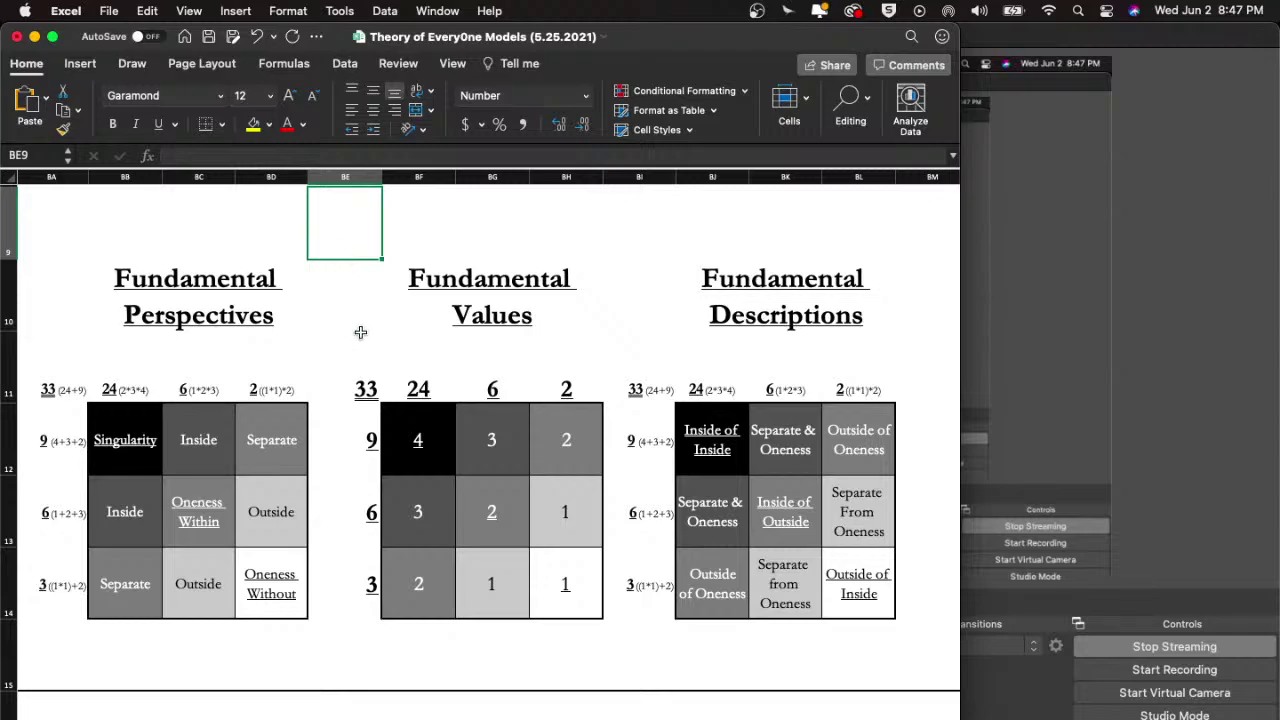
{"action": "scroll", "coordinate": [357, 323], "scroll_direction": "down", "scroll_amount": 3}
{"action": "scroll", "coordinate": [360, 332], "scroll_direction": "up", "scroll_amount": 2}
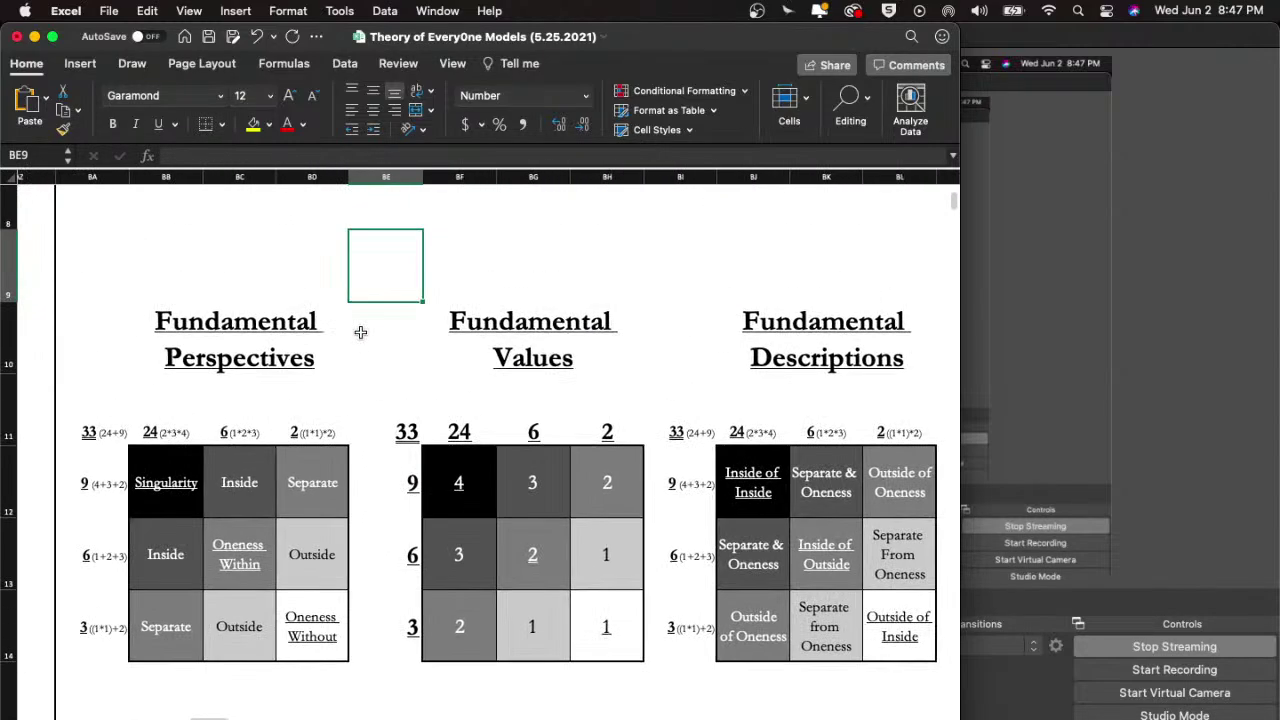
- Bring the YouTube Studio live chat into view beside the workbook and return to Excel
{"action": "key", "text": "ctrl+Up"}
{"action": "left_click", "coordinate": [1105, 484]}
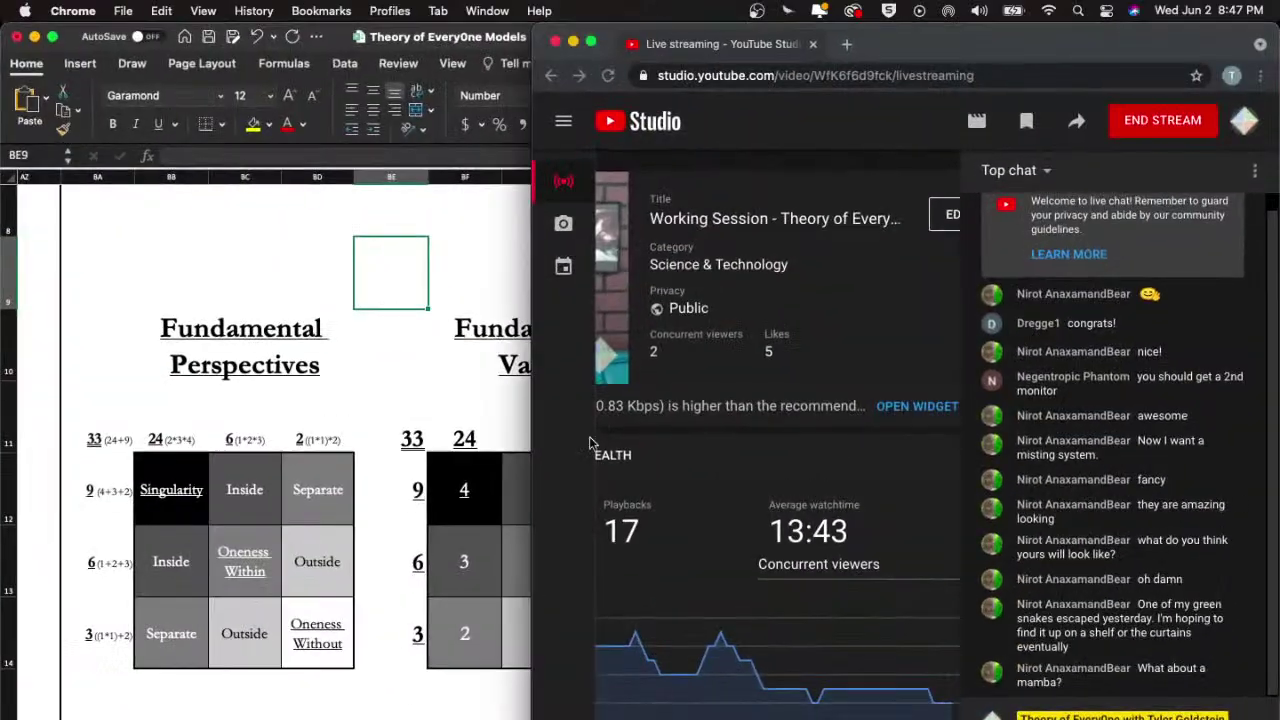
{"action": "left_click", "coordinate": [345, 389]}
- Inspect the formulas in cells BG13 and BF12 of the Fundamental Values table
{"action": "scroll", "coordinate": [372, 455], "scroll_direction": "down", "scroll_amount": 2}
{"action": "scroll", "coordinate": [372, 455], "scroll_direction": "down", "scroll_amount": 5}
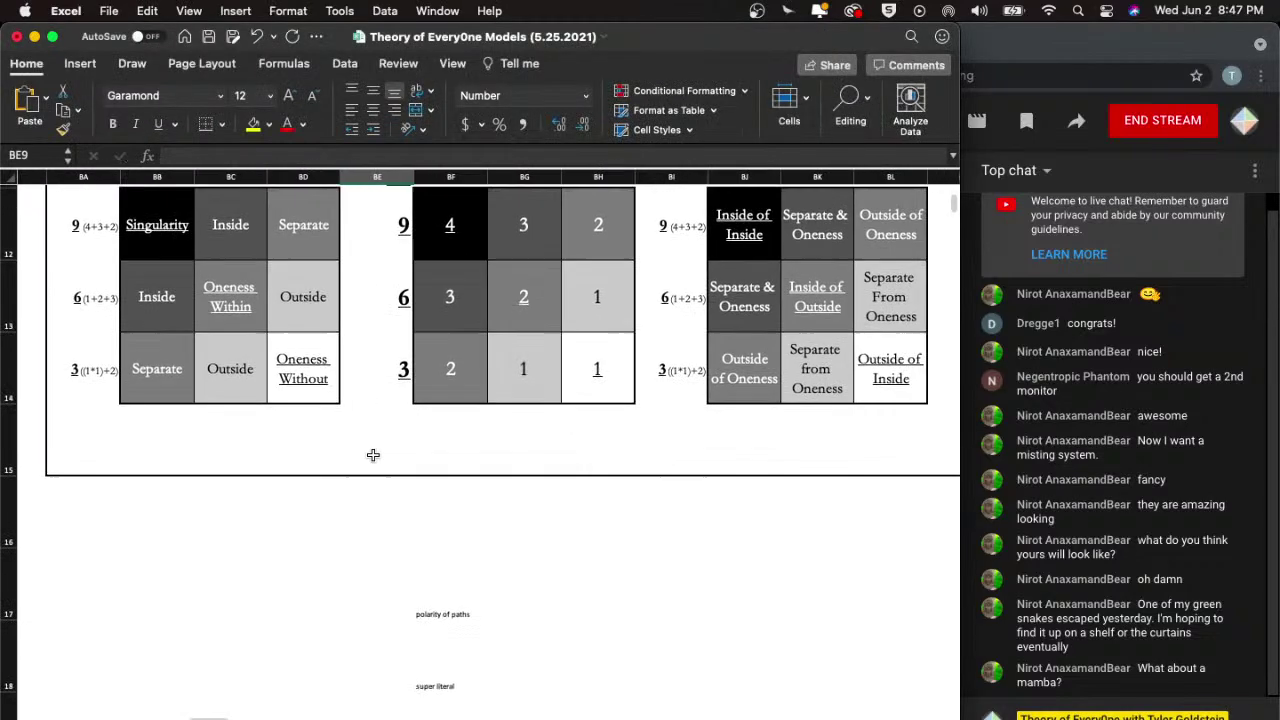
{"action": "scroll", "coordinate": [372, 455], "scroll_direction": "up", "scroll_amount": 3}
{"action": "scroll", "coordinate": [372, 455], "scroll_direction": "up", "scroll_amount": 2}
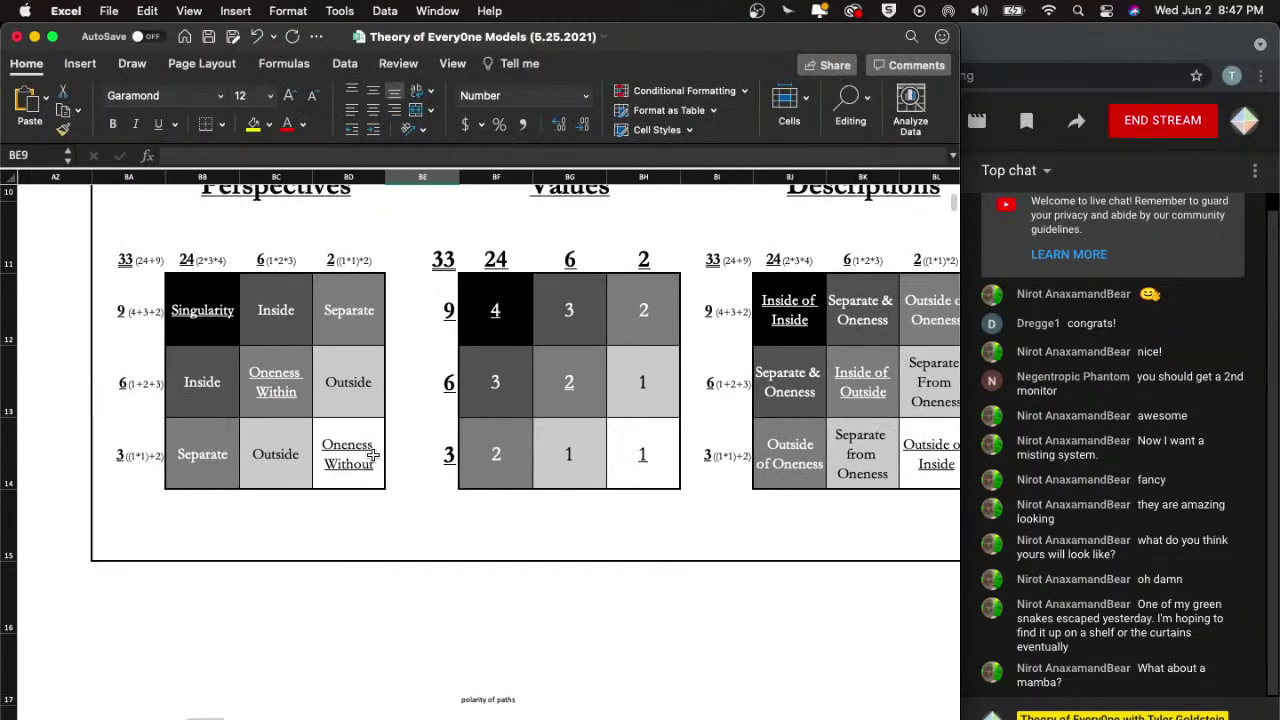
{"action": "scroll", "coordinate": [372, 455], "scroll_direction": "right", "scroll_amount": 4}
{"action": "scroll", "coordinate": [372, 455], "scroll_direction": "down", "scroll_amount": 3, "text": "ctrl"}
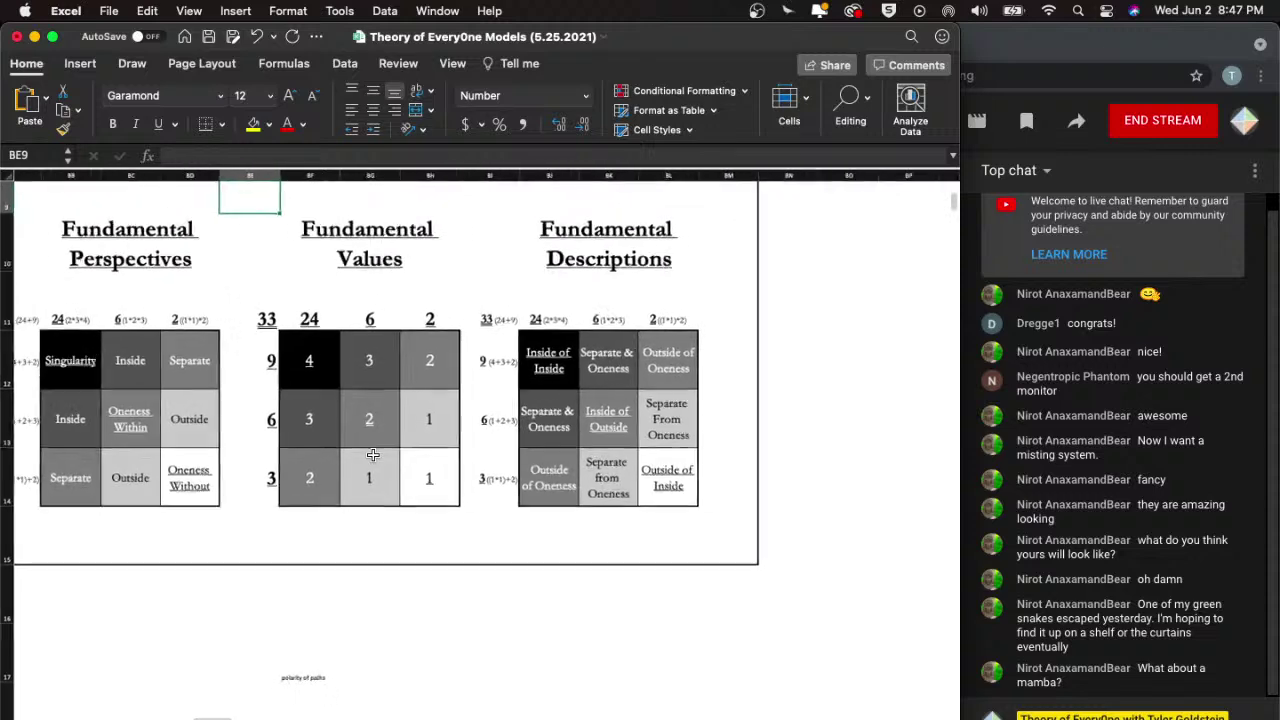
{"action": "scroll", "coordinate": [372, 455], "scroll_direction": "up", "scroll_amount": 1}
{"action": "left_click", "coordinate": [384, 437]}
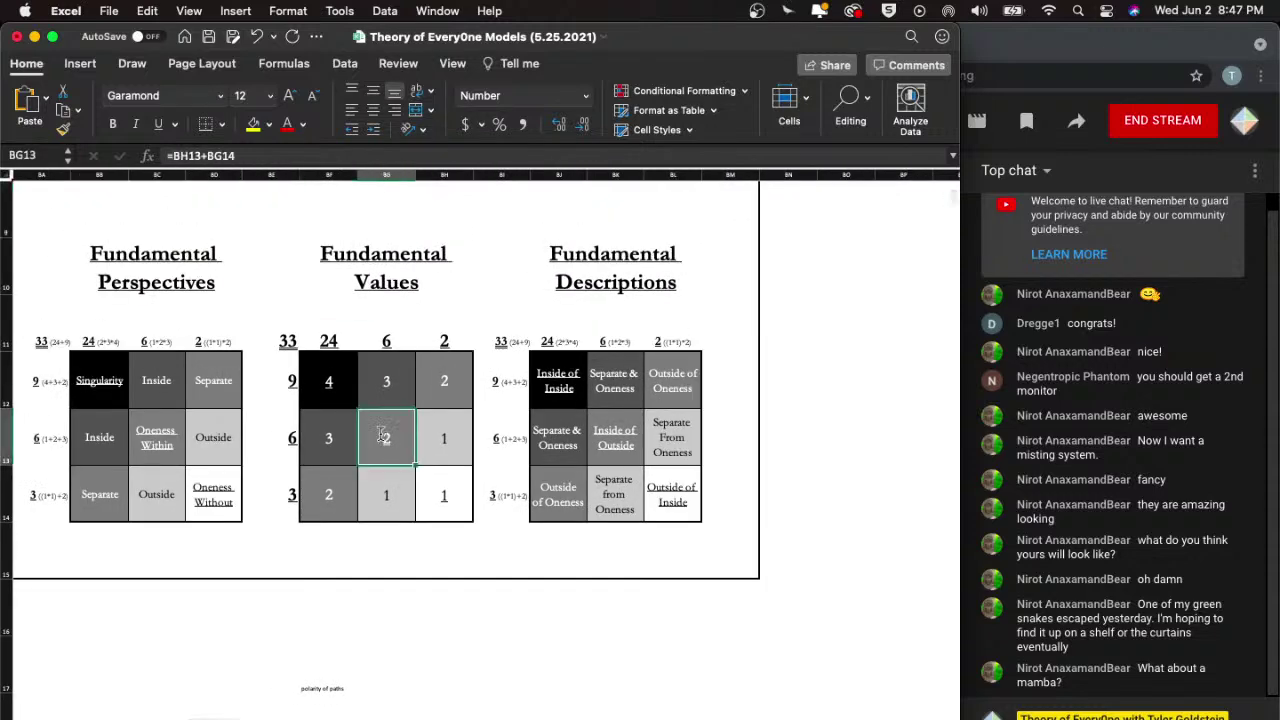
{"action": "double_click", "coordinate": [384, 437]}
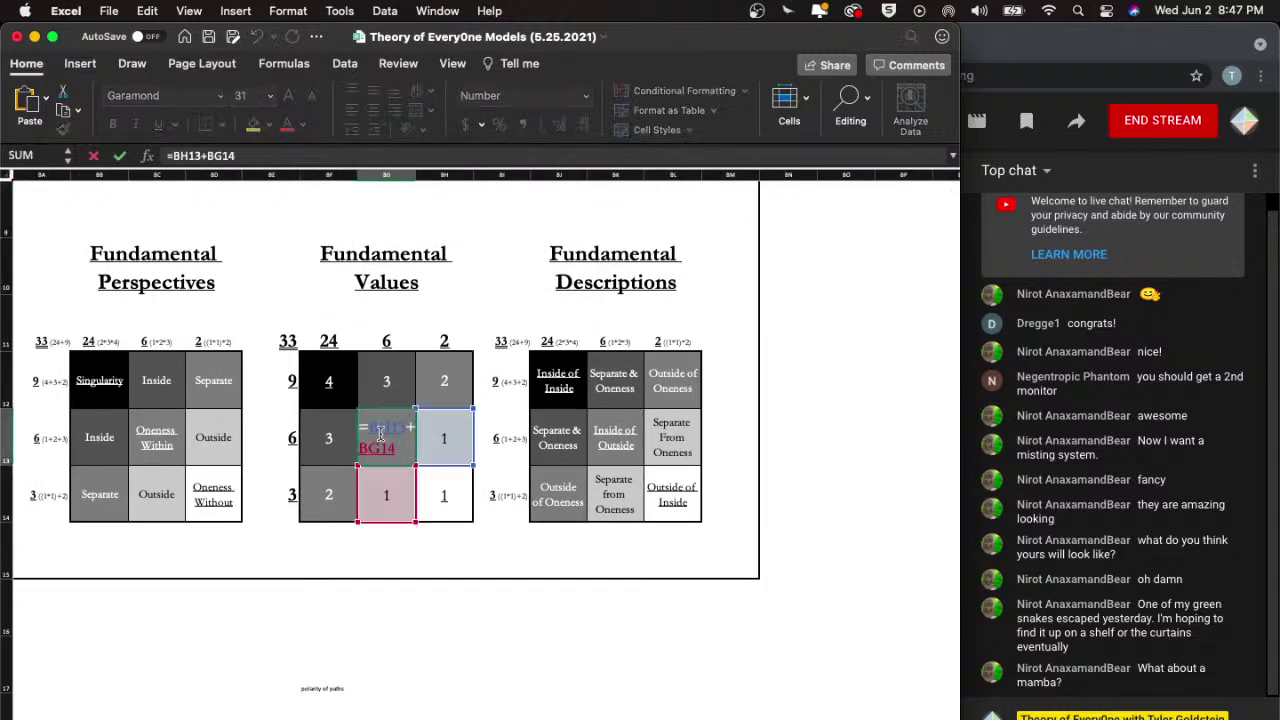
{"action": "double_click", "coordinate": [336, 384]}
{"action": "key", "text": "Escape"}
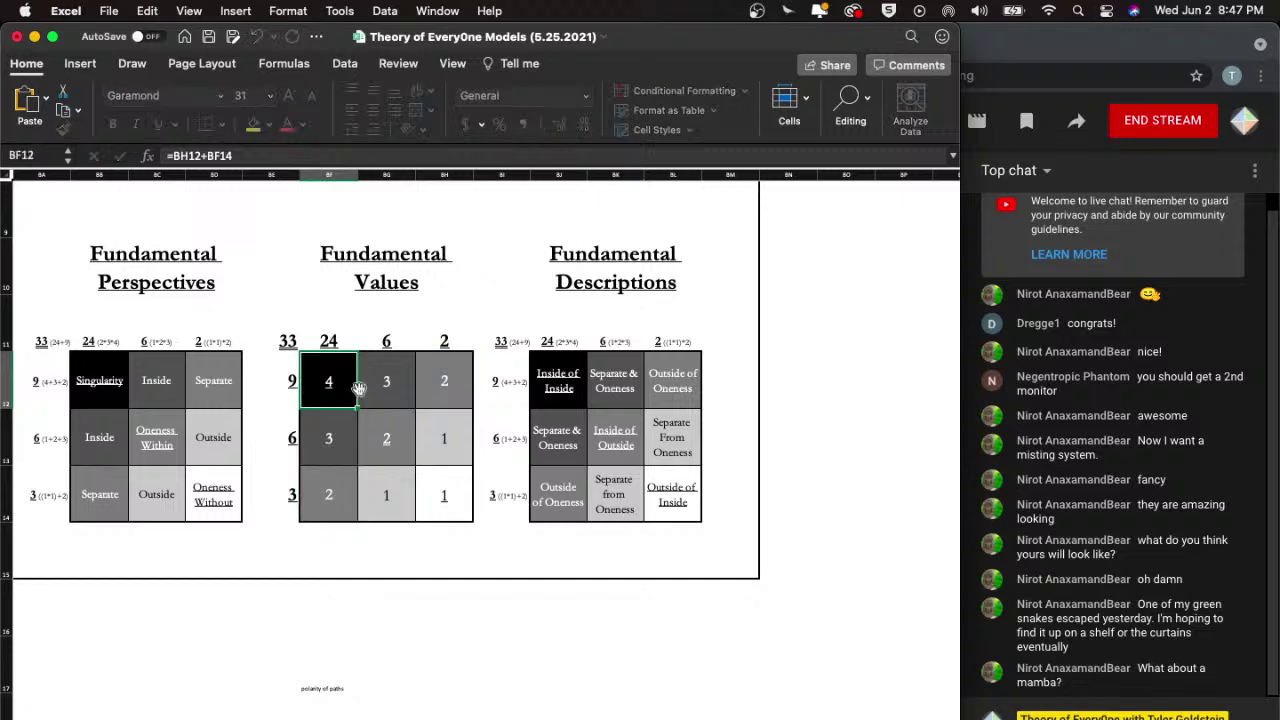
- Examine the Quantum of Consciousness section and the standalone Singularity cell beside it
{"action": "scroll", "coordinate": [335, 458], "scroll_direction": "up", "scroll_amount": 5}
{"action": "scroll", "coordinate": [335, 458], "scroll_direction": "left", "scroll_amount": 3}
{"action": "scroll", "coordinate": [339, 461], "scroll_direction": "up", "scroll_amount": 3}
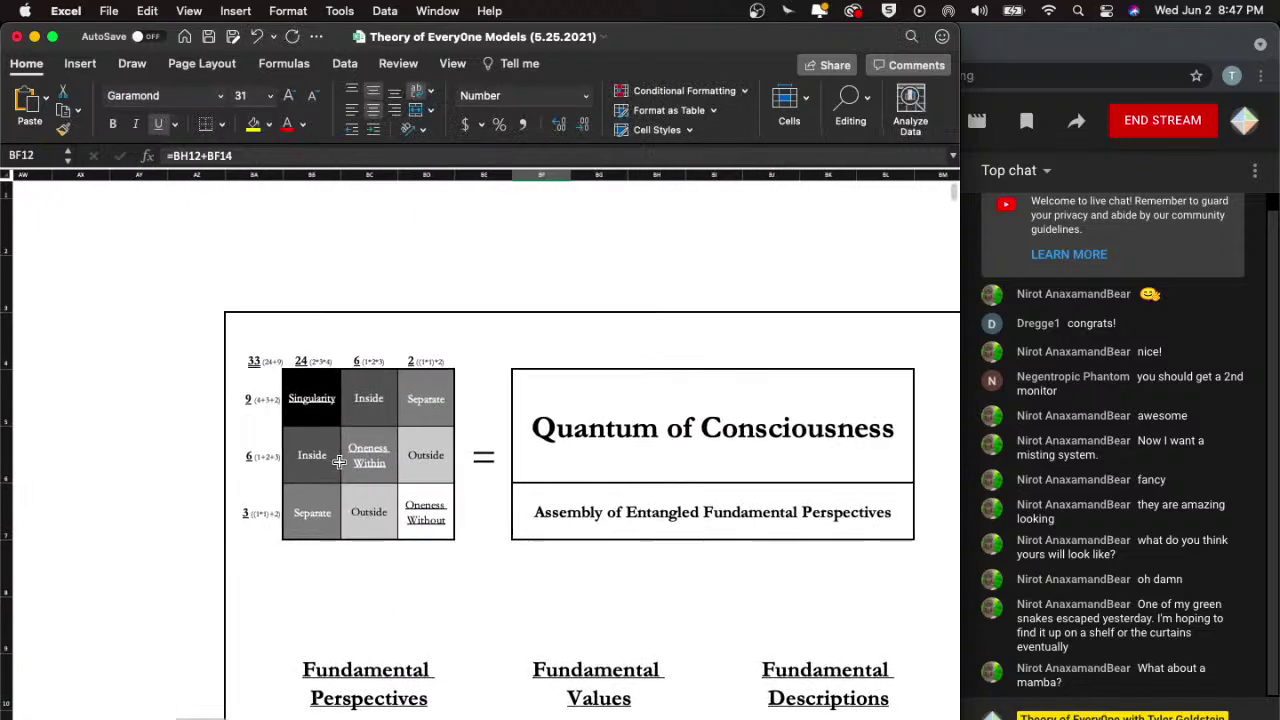
{"action": "scroll", "coordinate": [339, 461], "scroll_direction": "left", "scroll_amount": 4}
{"action": "scroll", "coordinate": [339, 462], "scroll_direction": "left", "scroll_amount": 2}
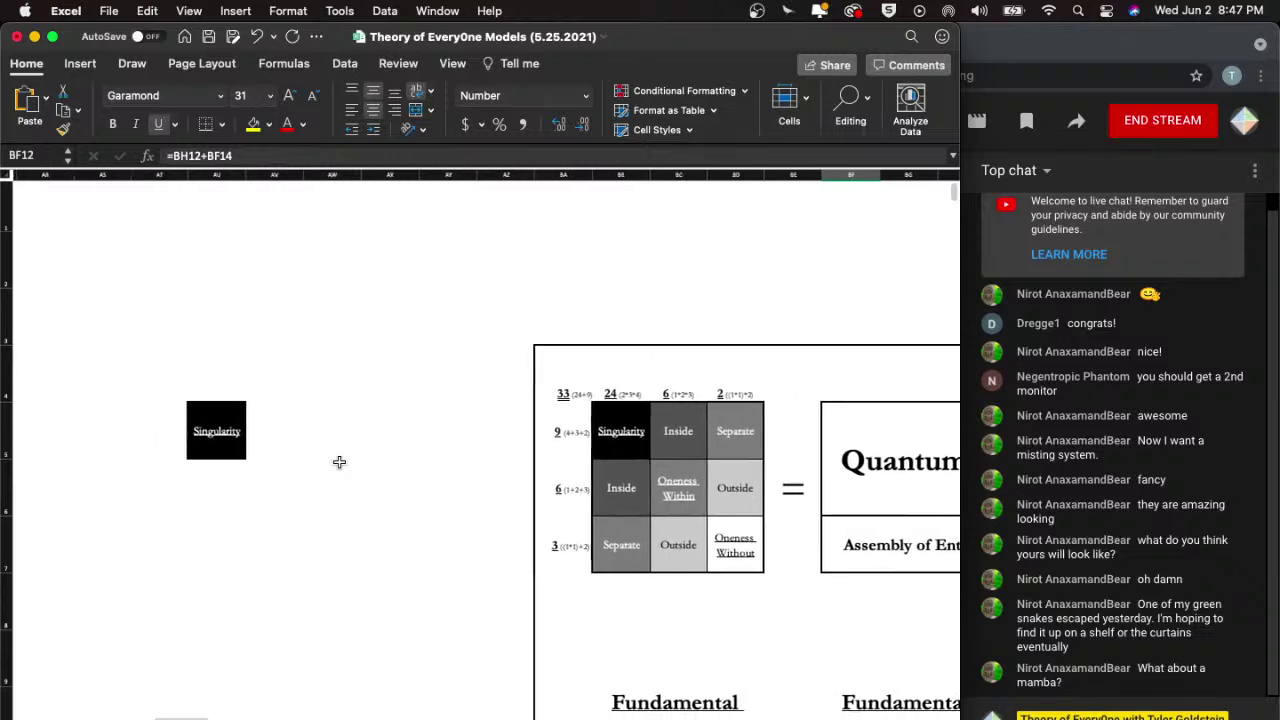
{"action": "scroll", "coordinate": [339, 462], "scroll_direction": "down", "scroll_amount": 2}
{"action": "scroll", "coordinate": [339, 468], "scroll_direction": "left", "scroll_amount": 3}
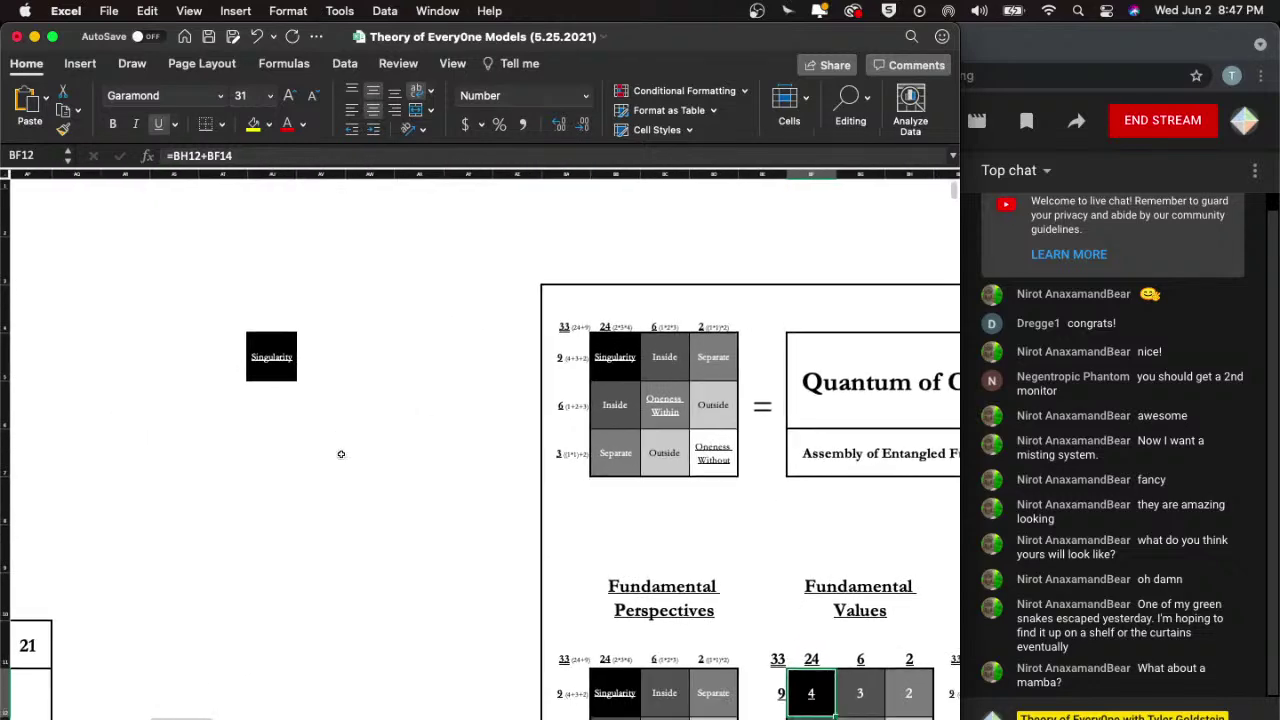
- Find the colour-coded number diamond in the sheet and examine its overall pattern from the 19 corner to the 84 corner
{"action": "scroll", "coordinate": [339, 468], "scroll_direction": "down", "scroll_amount": 5}
{"action": "scroll", "coordinate": [340, 454], "scroll_direction": "down", "scroll_amount": 2}
{"action": "scroll", "coordinate": [340, 454], "scroll_direction": "up", "scroll_amount": 5}
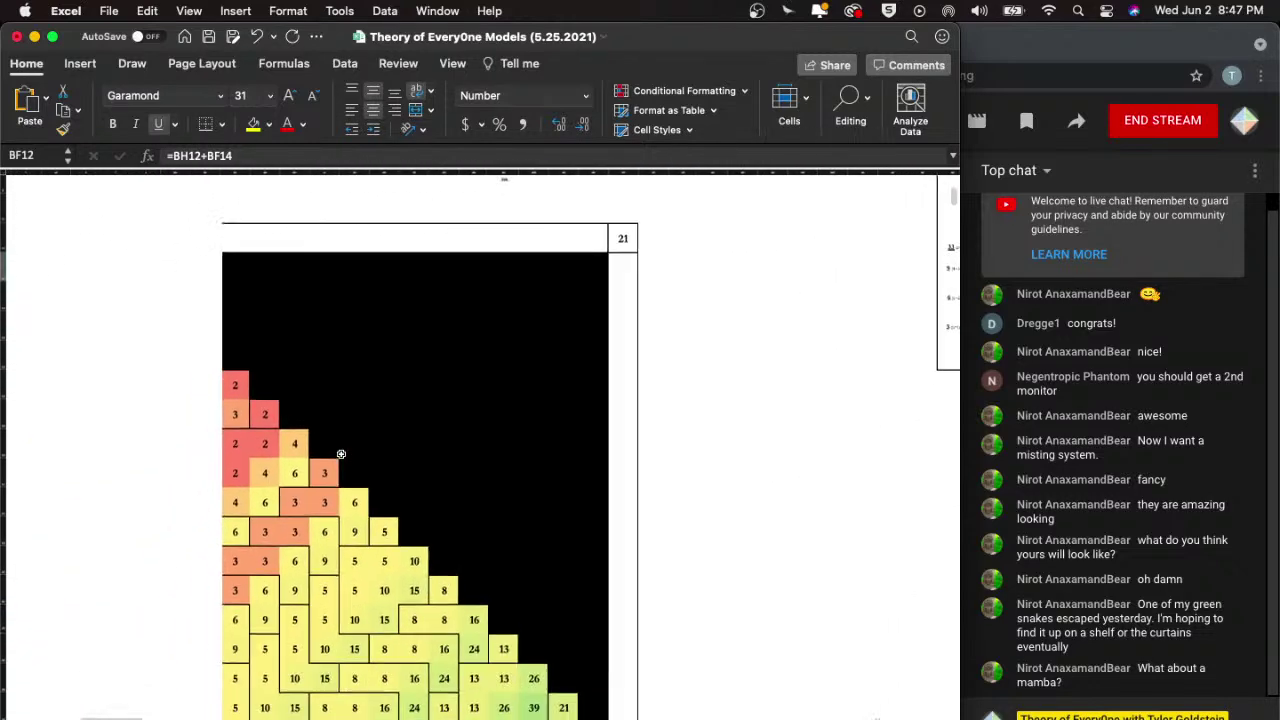
{"action": "scroll", "coordinate": [340, 457], "scroll_direction": "up", "scroll_amount": 3}
{"action": "scroll", "coordinate": [340, 458], "scroll_direction": "down", "scroll_amount": 5}
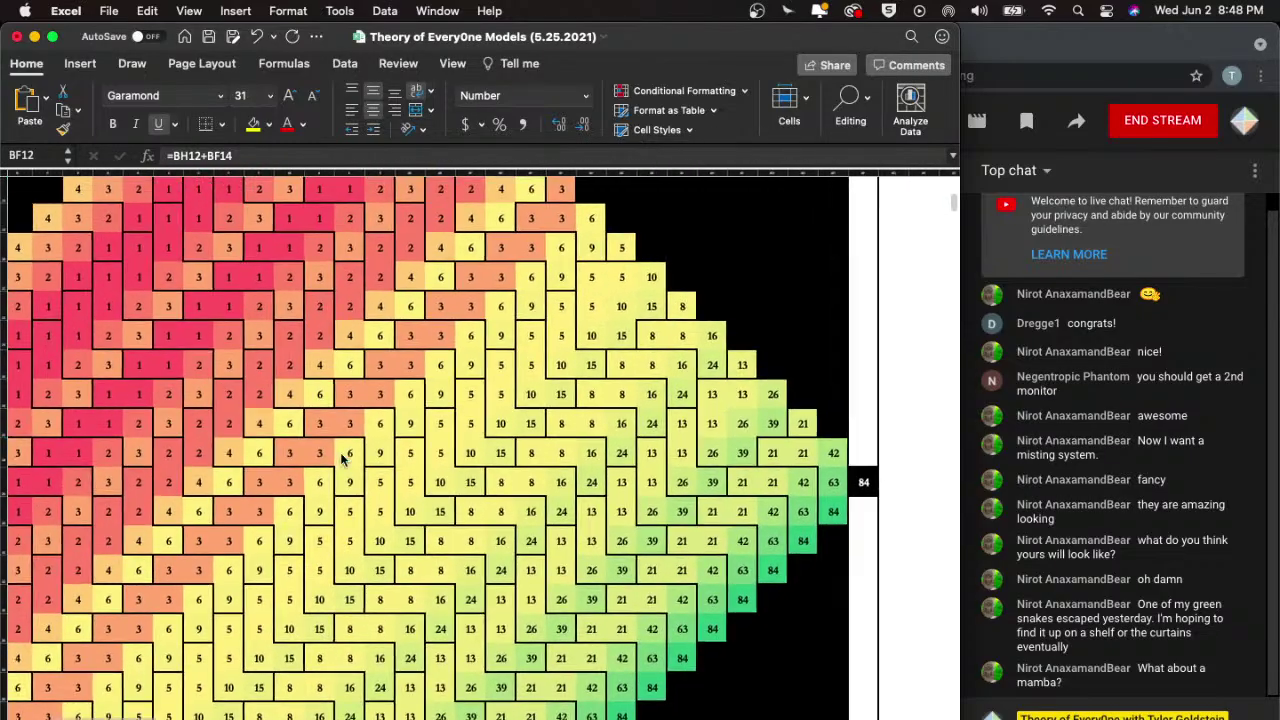
{"action": "scroll", "coordinate": [340, 458], "scroll_direction": "up", "scroll_amount": 2}
{"action": "scroll", "coordinate": [340, 458], "scroll_direction": "left", "scroll_amount": 2}
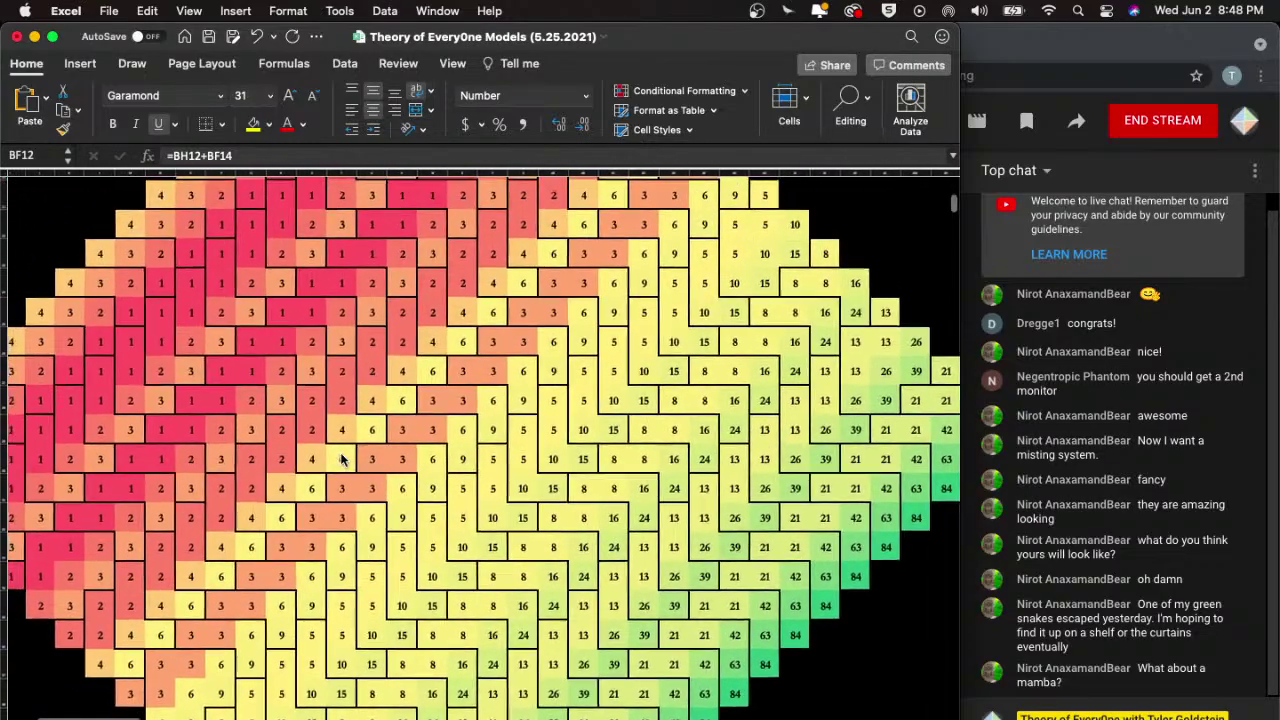
{"action": "scroll", "coordinate": [340, 458], "scroll_direction": "down", "scroll_amount": 5}
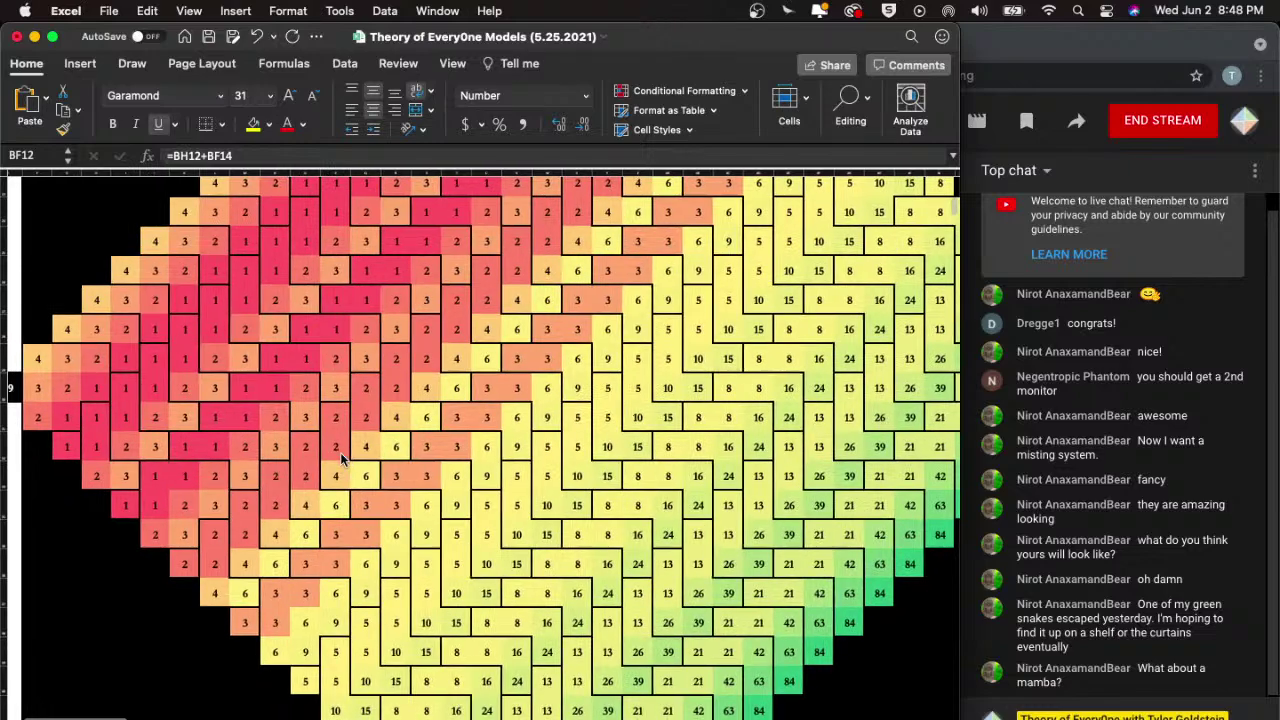
{"action": "scroll", "coordinate": [340, 458], "scroll_direction": "down", "scroll_amount": 2}
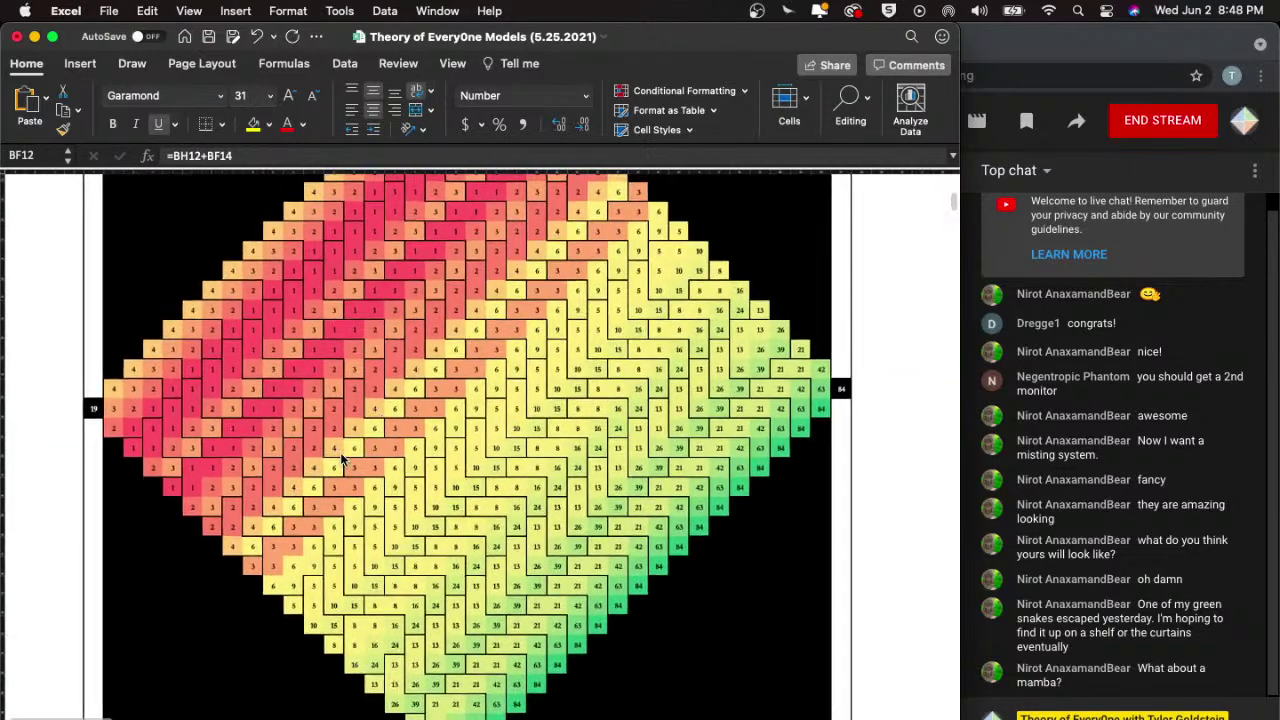
- Study the number diamond up close from its lower tip to its apex and the Objective = Subjective Test block above
{"action": "scroll", "coordinate": [340, 458], "scroll_direction": "up", "scroll_amount": 5}
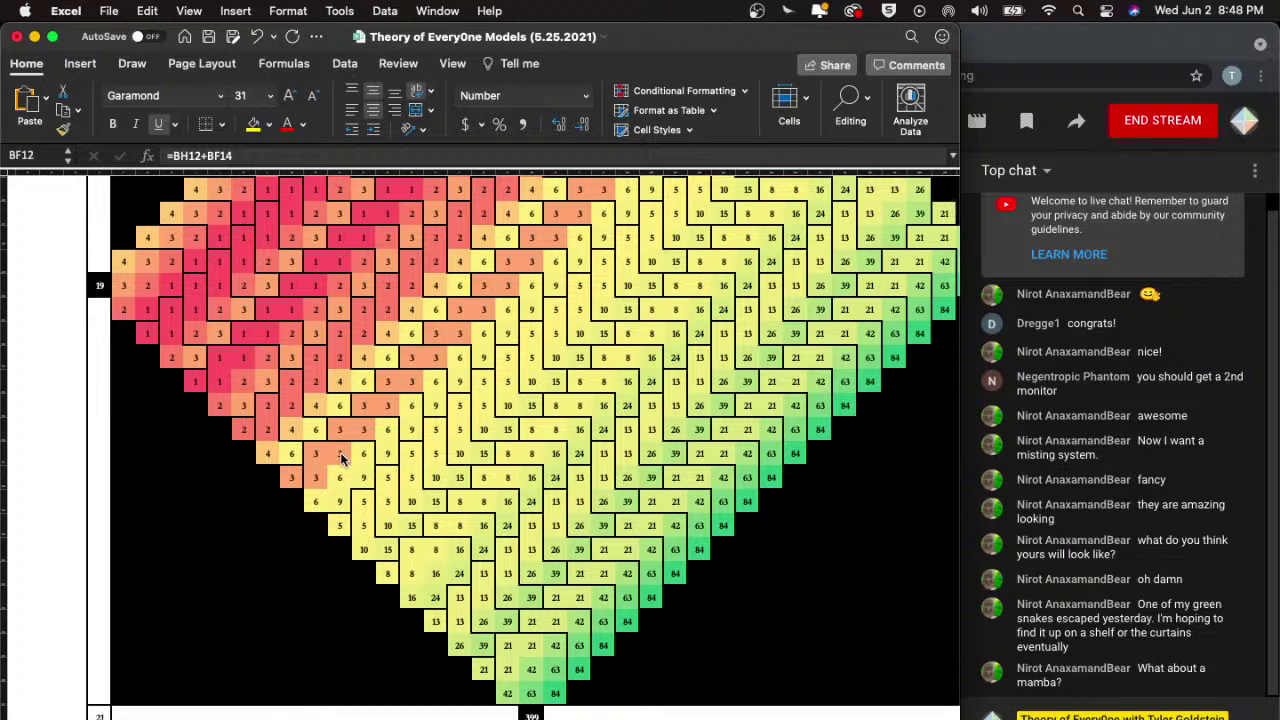
{"action": "scroll", "coordinate": [340, 458], "scroll_direction": "up", "scroll_amount": 1}
{"action": "scroll", "coordinate": [340, 458], "scroll_direction": "up", "scroll_amount": 3}
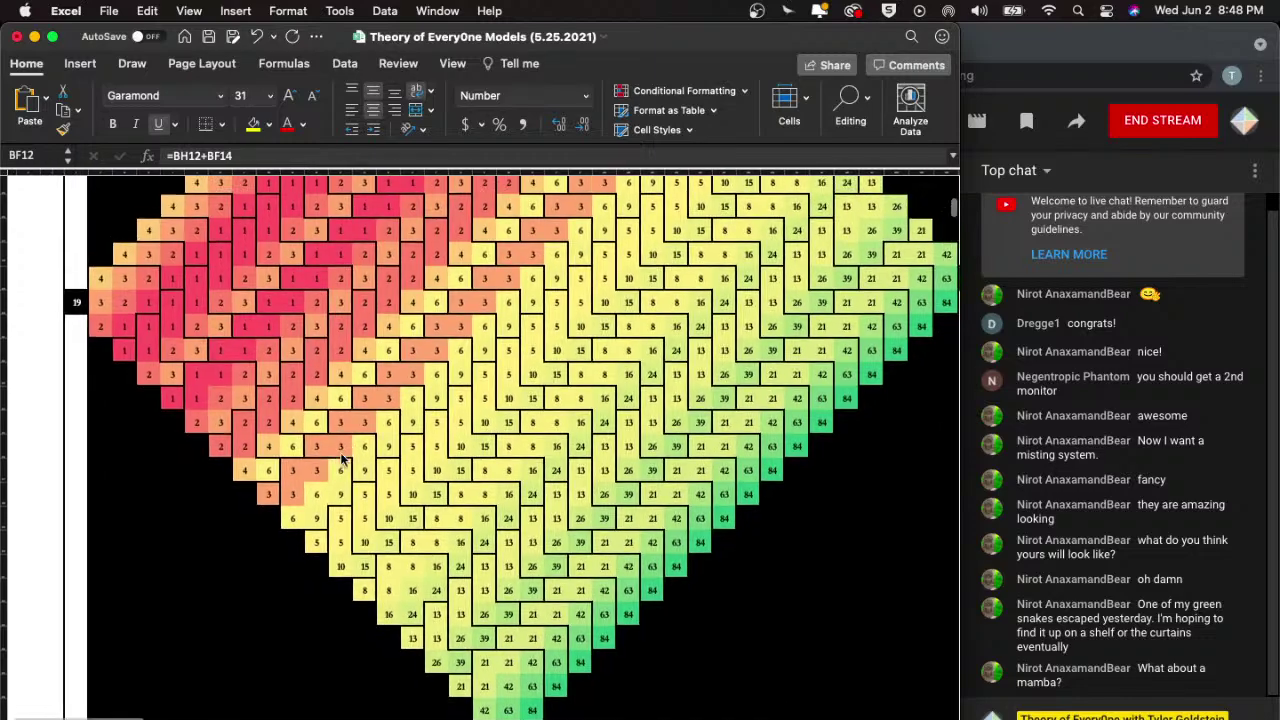
{"action": "scroll", "coordinate": [340, 458], "scroll_direction": "up", "scroll_amount": 2}
{"action": "scroll", "coordinate": [340, 458], "scroll_direction": "left", "scroll_amount": 1}
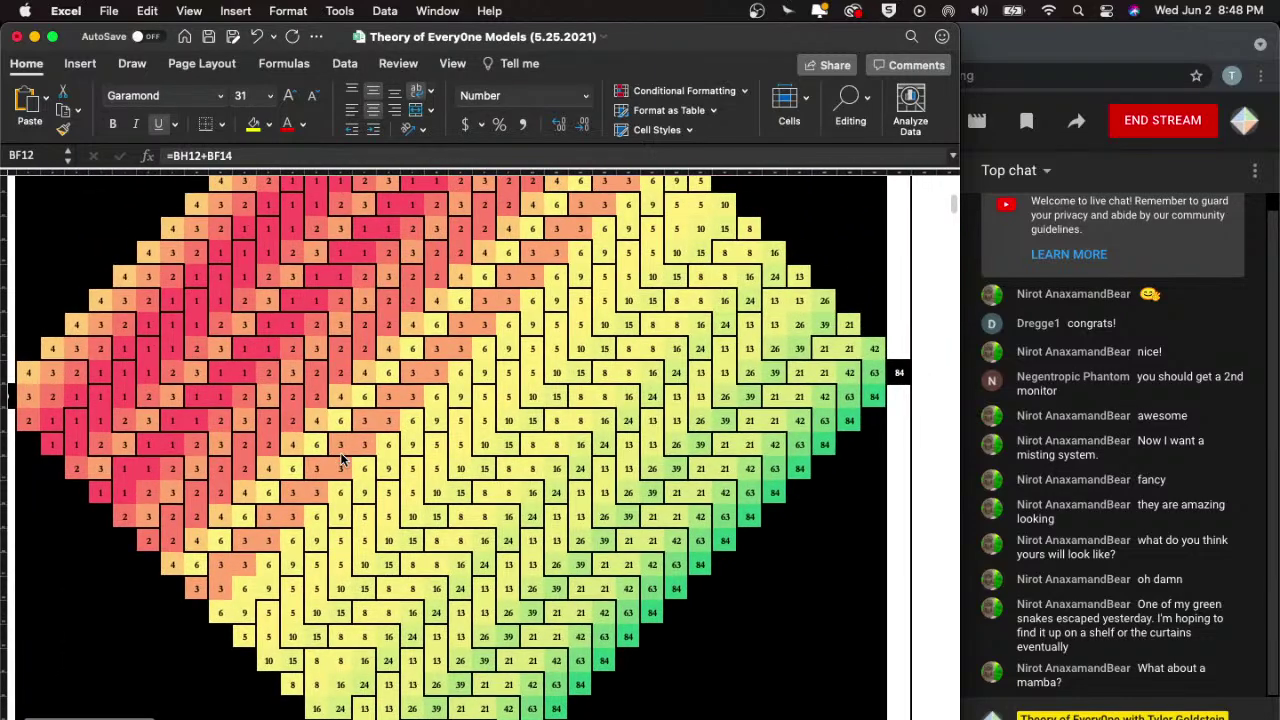
{"action": "scroll", "coordinate": [340, 458], "scroll_direction": "up", "scroll_amount": 3}
{"action": "scroll", "coordinate": [340, 458], "scroll_direction": "right", "scroll_amount": 1}
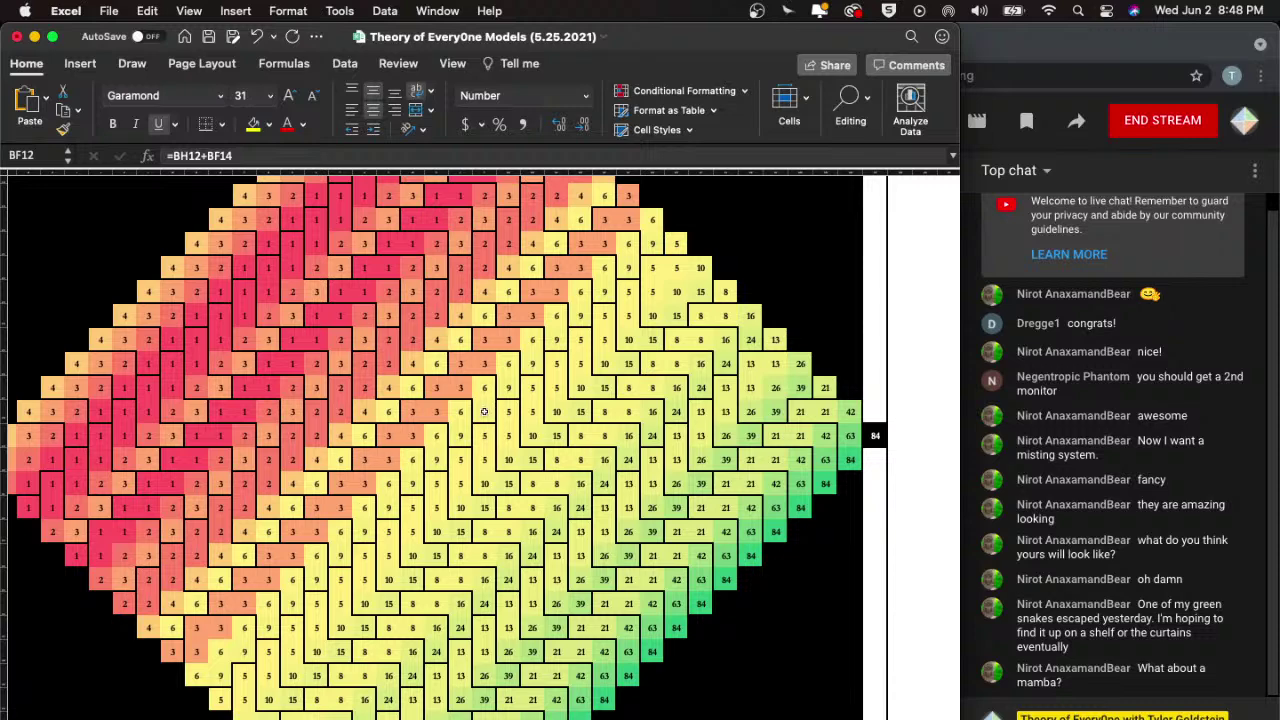
{"action": "scroll", "coordinate": [484, 411], "scroll_direction": "up", "scroll_amount": 5}
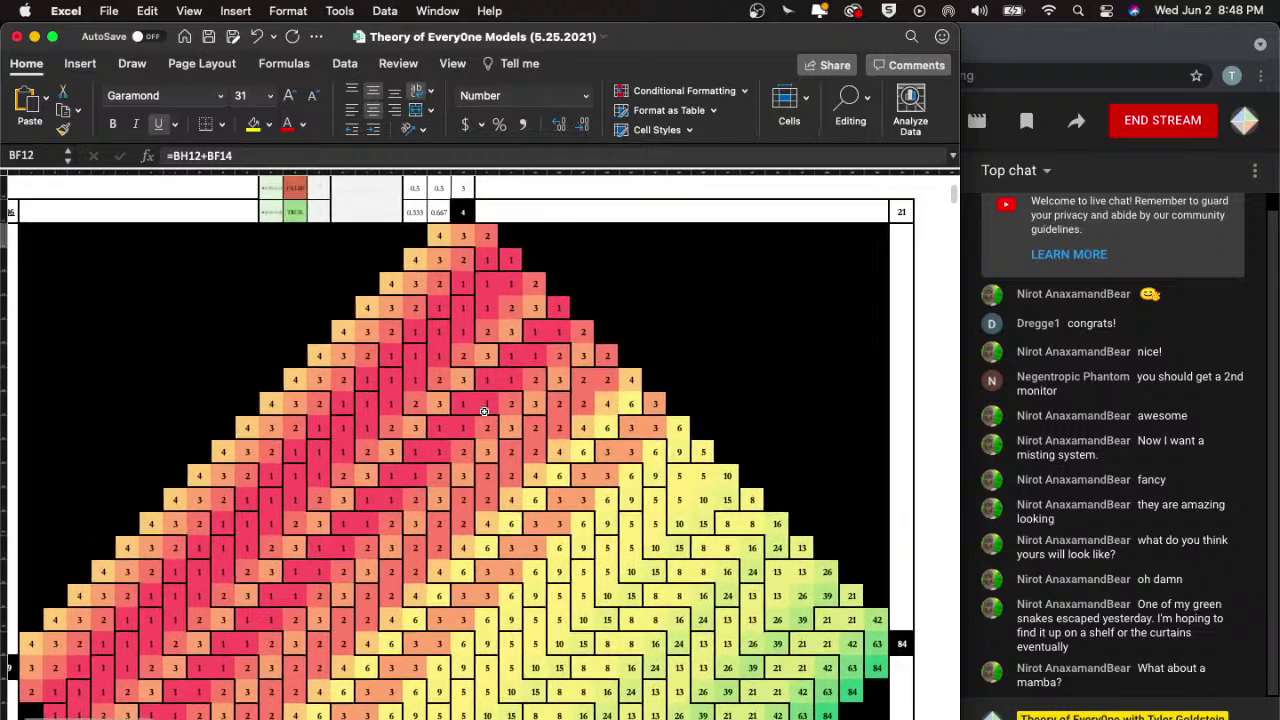
{"action": "scroll", "coordinate": [484, 411], "scroll_direction": "up", "scroll_amount": 5}
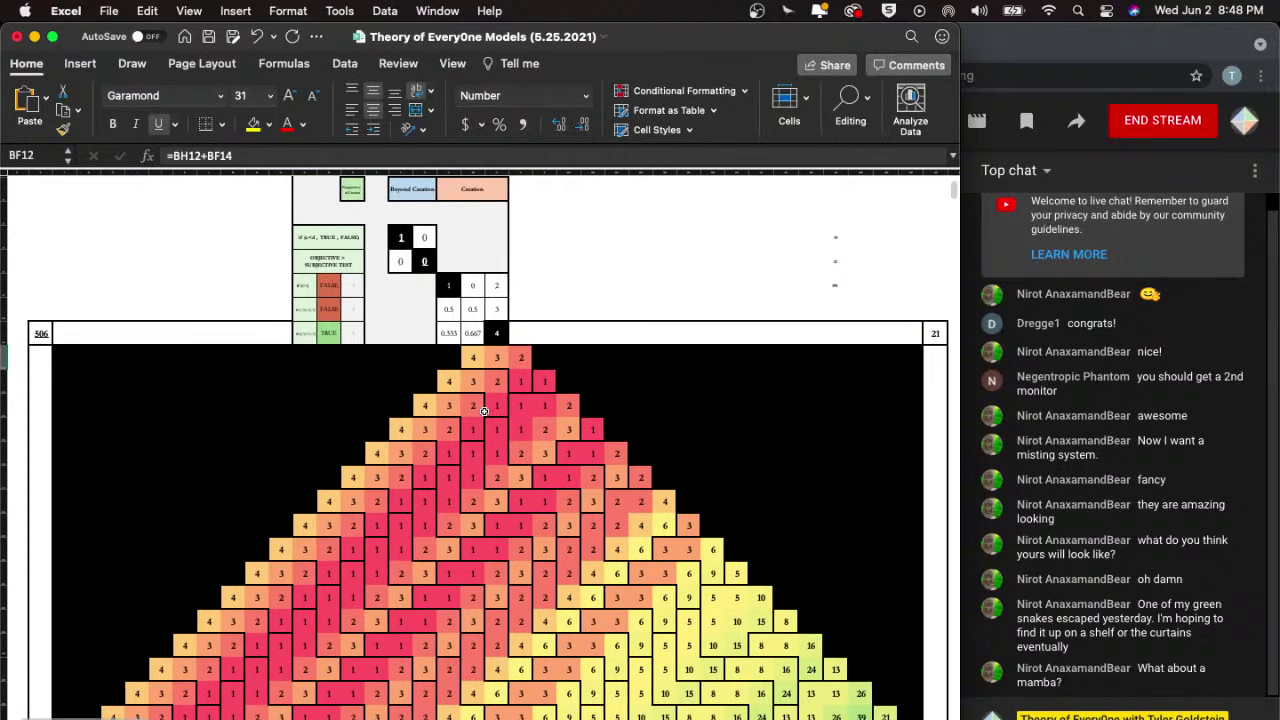
- Find the short number list above the diamond's 21 corner and inspect cells AL7 to AL9
{"action": "scroll", "coordinate": [484, 411], "scroll_direction": "up", "scroll_amount": 5}
{"action": "scroll", "coordinate": [484, 411], "scroll_direction": "up", "scroll_amount": 3}
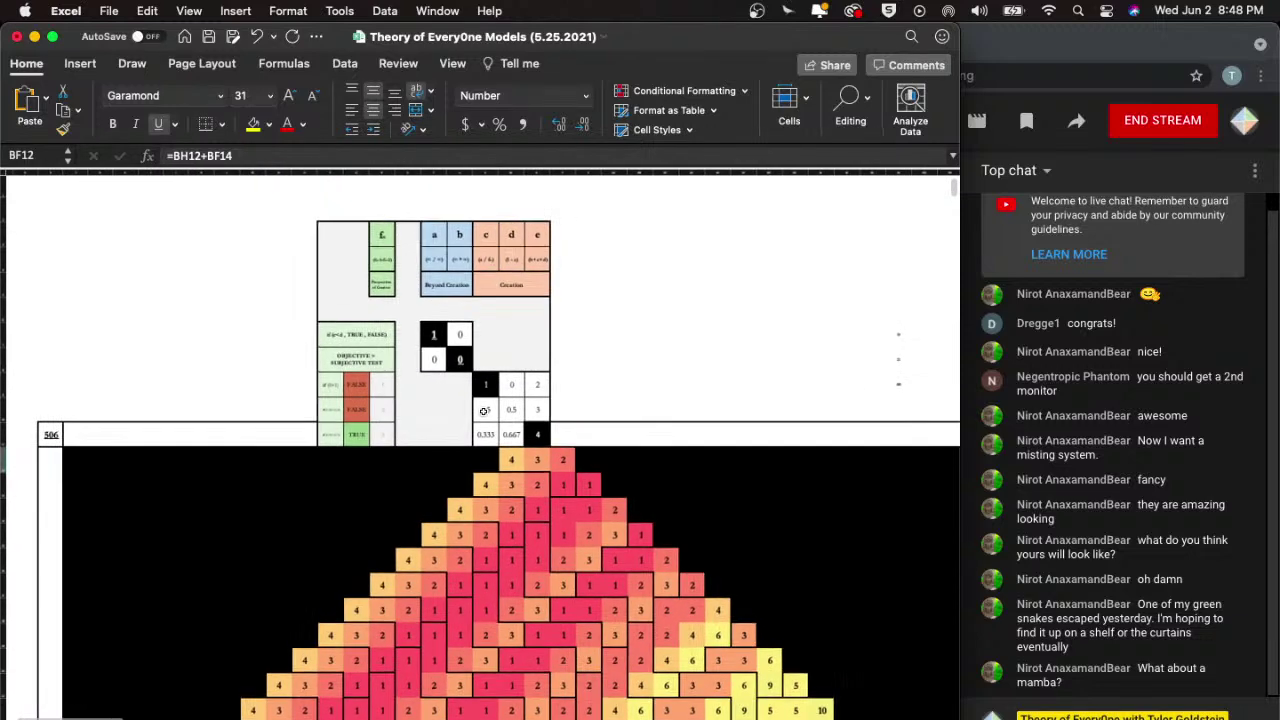
{"action": "scroll", "coordinate": [484, 411], "scroll_direction": "right", "scroll_amount": 5}
{"action": "scroll", "coordinate": [484, 411], "scroll_direction": "down", "scroll_amount": 2}
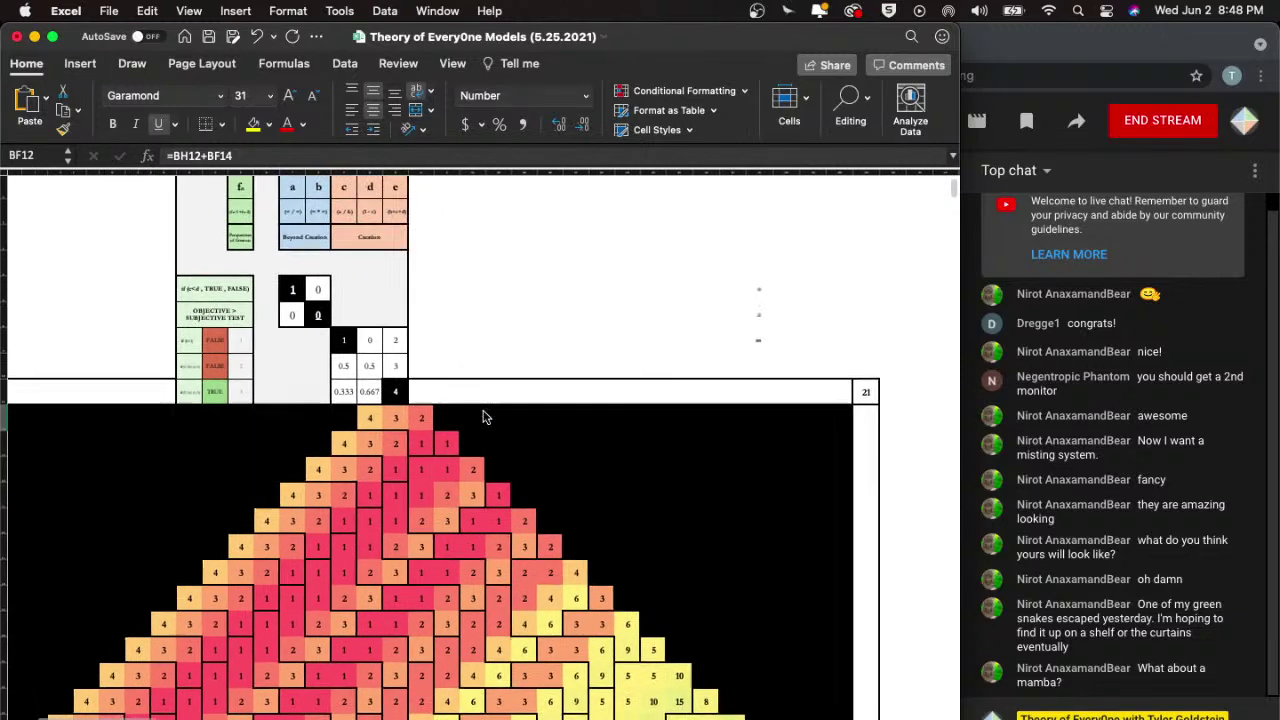
{"action": "scroll", "coordinate": [484, 417], "scroll_direction": "down", "scroll_amount": 2}
{"action": "scroll", "coordinate": [647, 322], "scroll_direction": "up", "scroll_amount": 8}
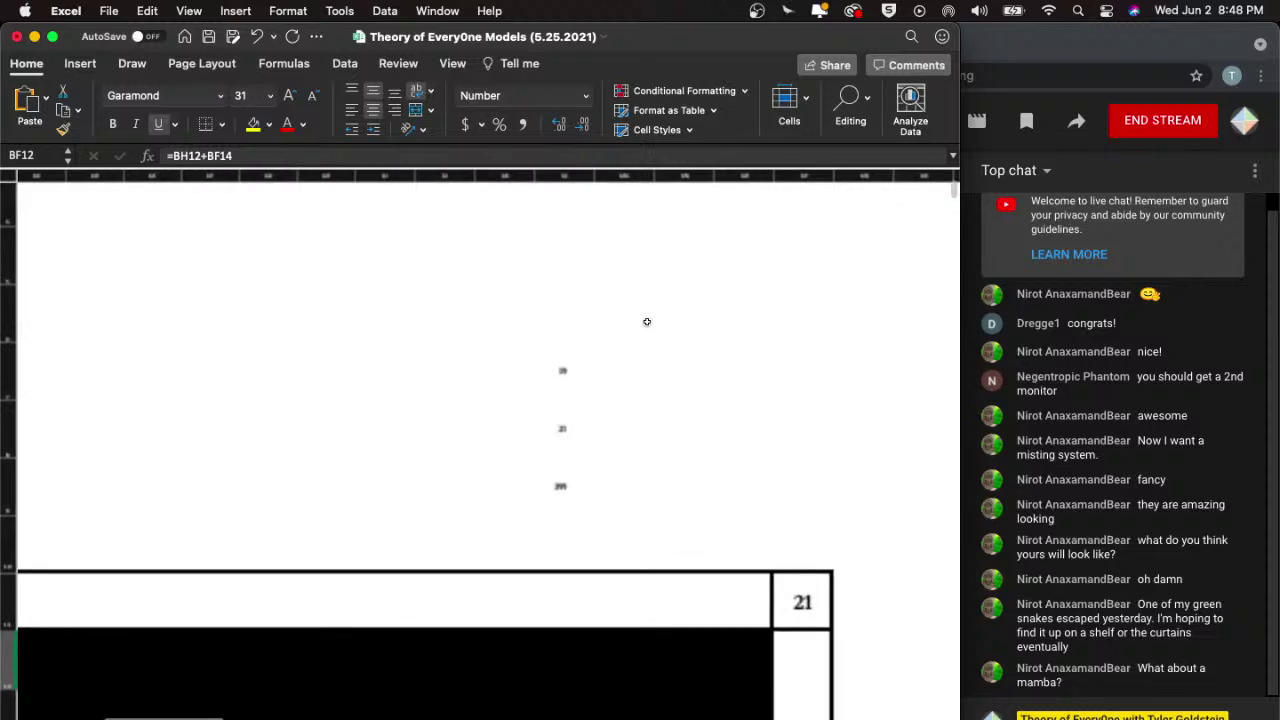
{"action": "double_click", "coordinate": [571, 440]}
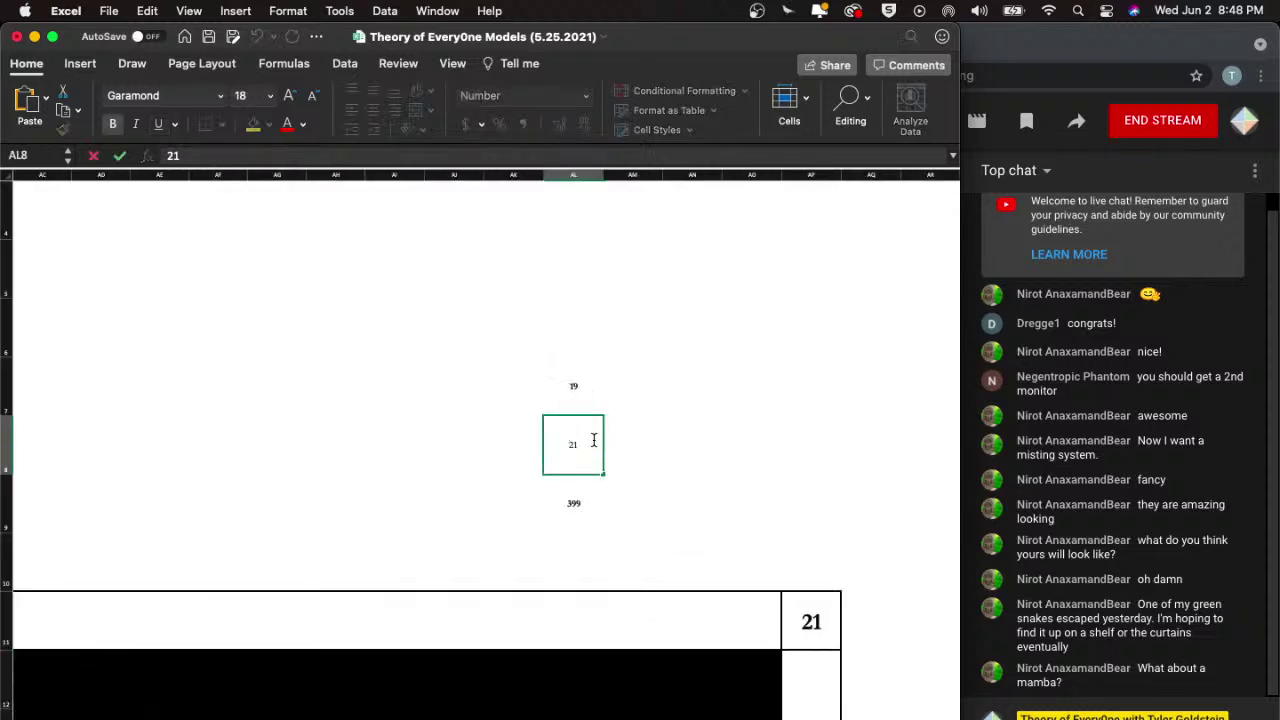
{"action": "left_click", "coordinate": [585, 386]}
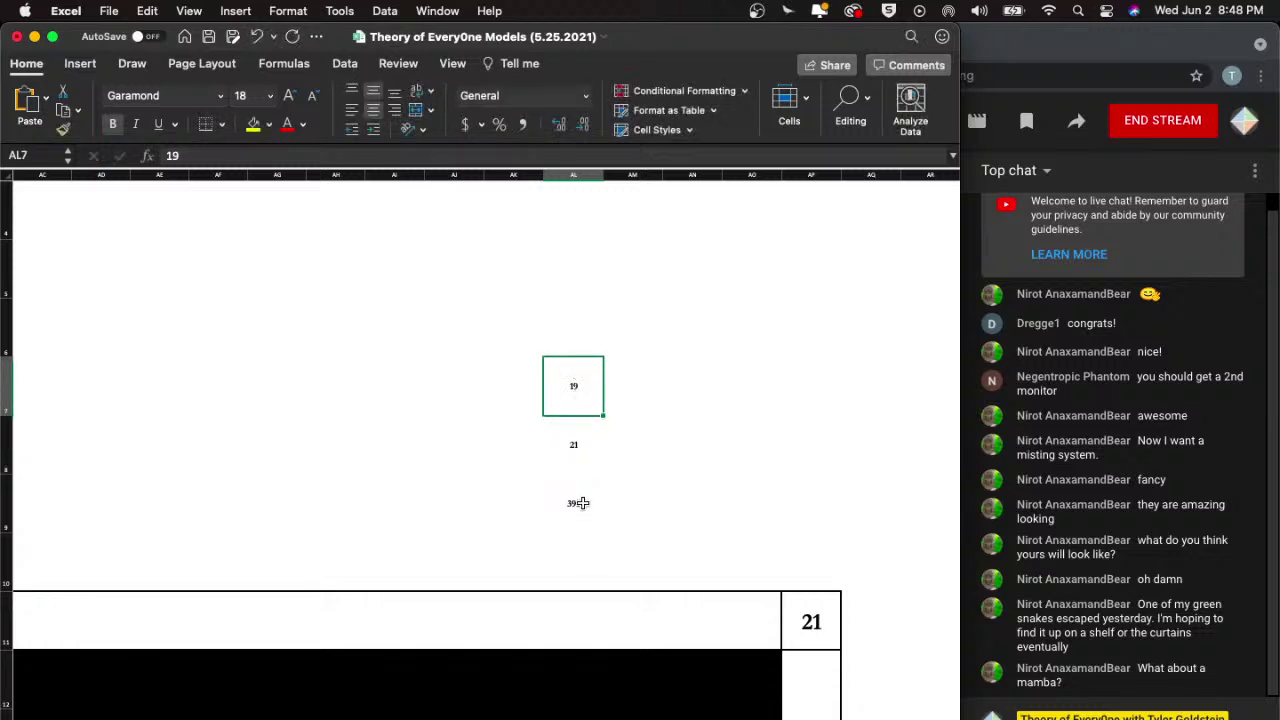
{"action": "left_click_drag", "start_coordinate": [580, 503], "coordinate": [581, 387]}
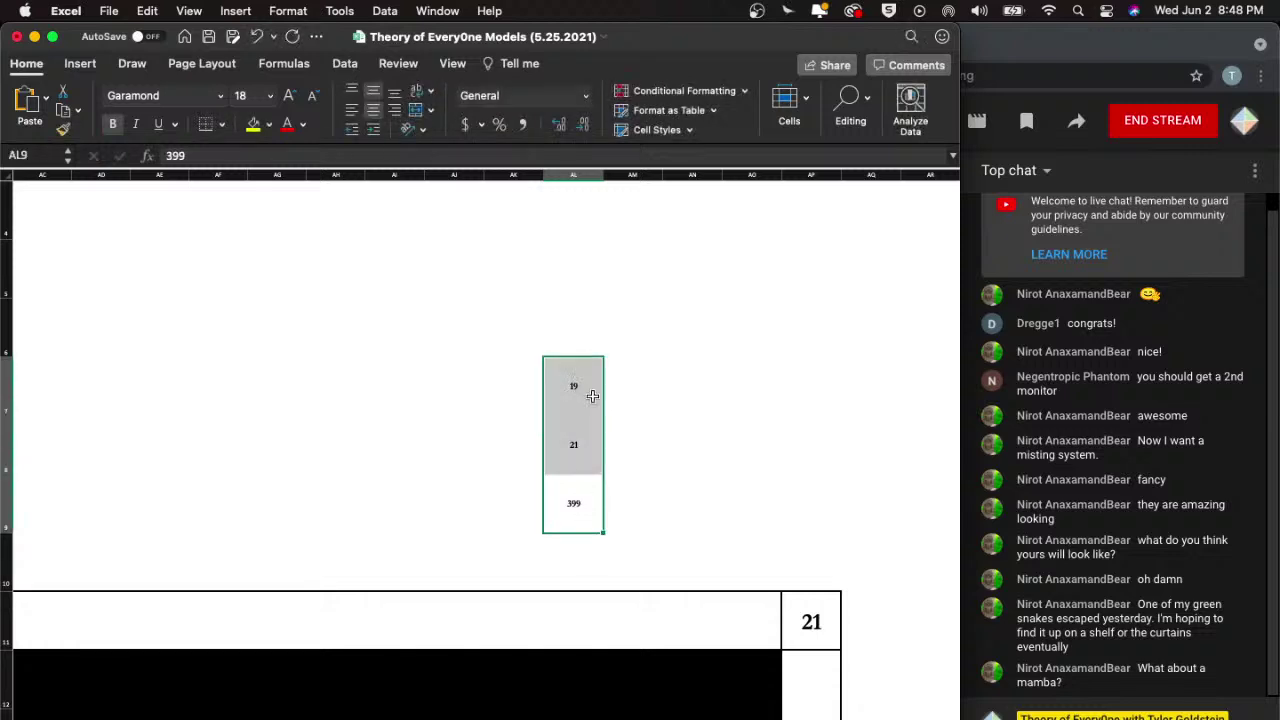
- Enter 4 in cell AL6 above the number list and select AL6:AL9
{"action": "left_click", "coordinate": [576, 329]}
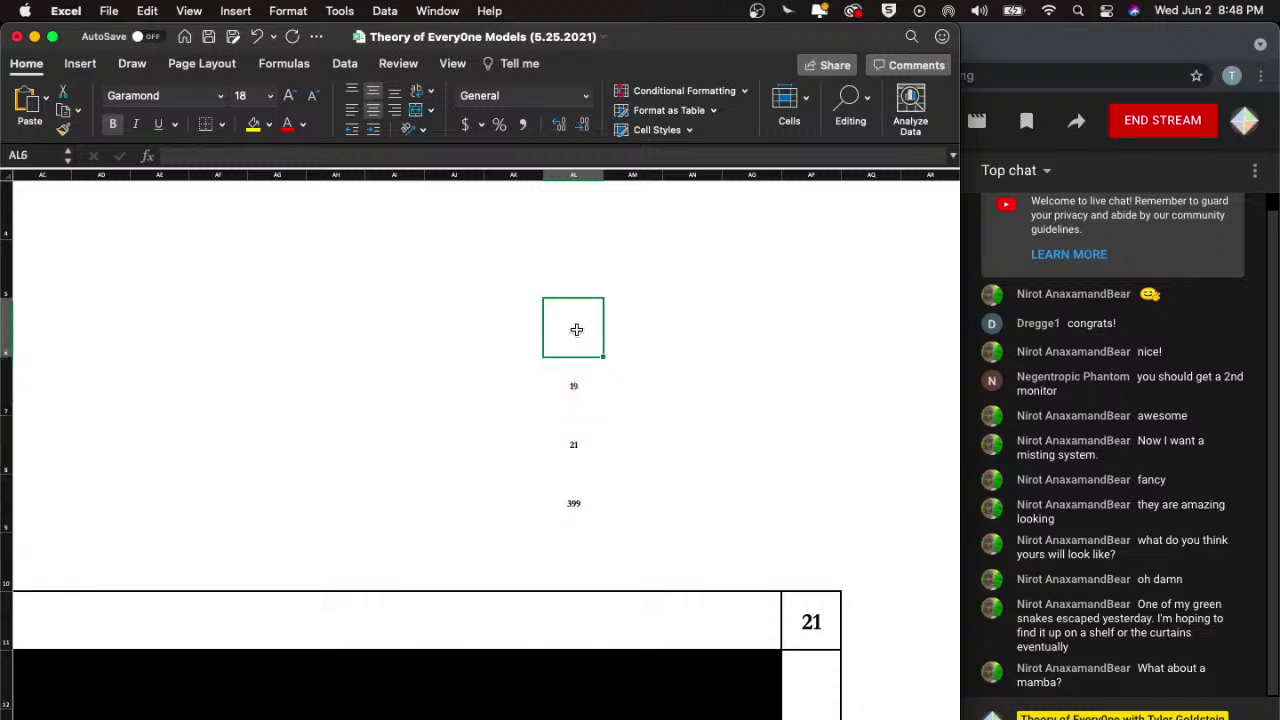
{"action": "type", "text": "4"}
{"action": "key", "text": "Return"}
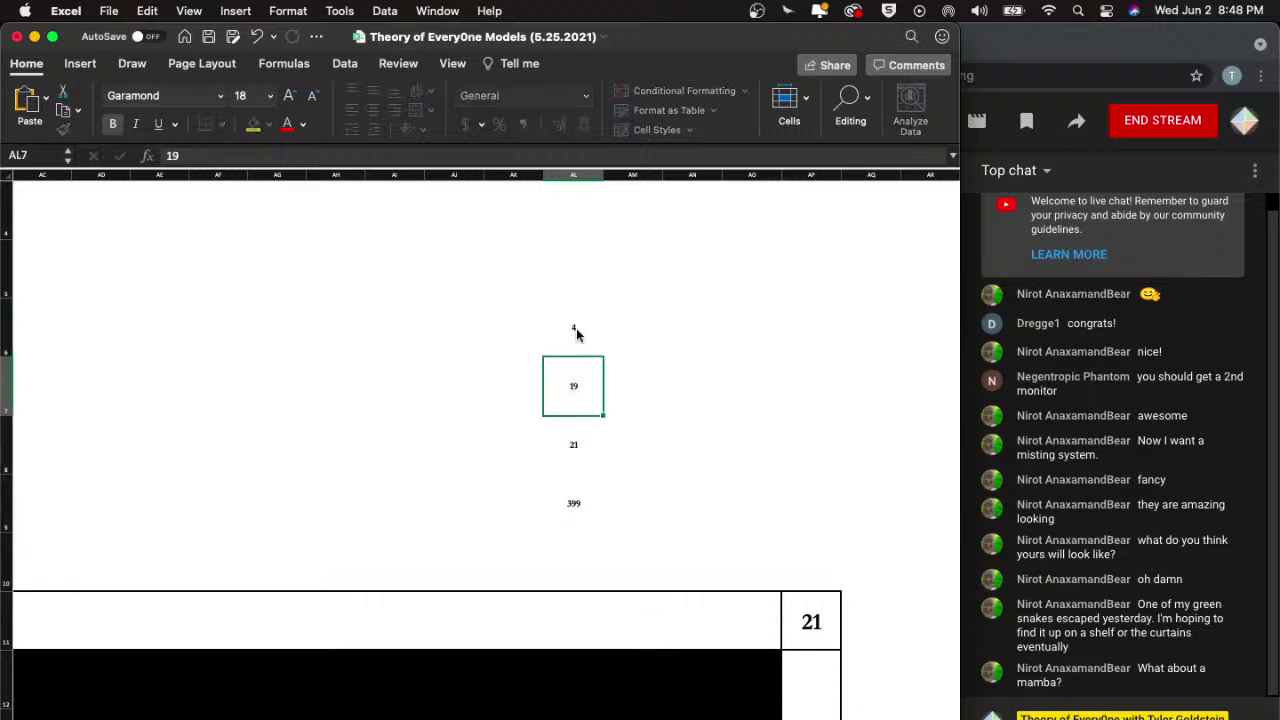
{"action": "left_click_drag", "start_coordinate": [579, 326], "coordinate": [575, 484]}
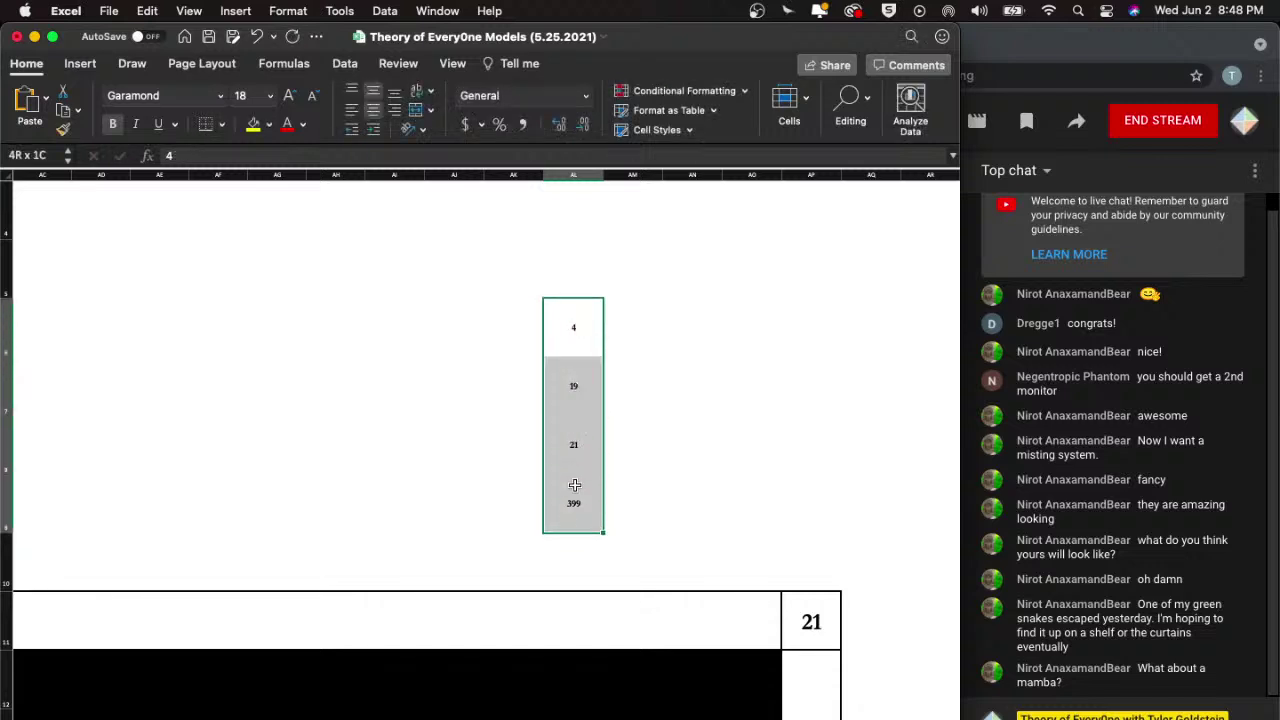
{"action": "scroll", "coordinate": [486, 486], "scroll_direction": "left", "scroll_amount": 3}
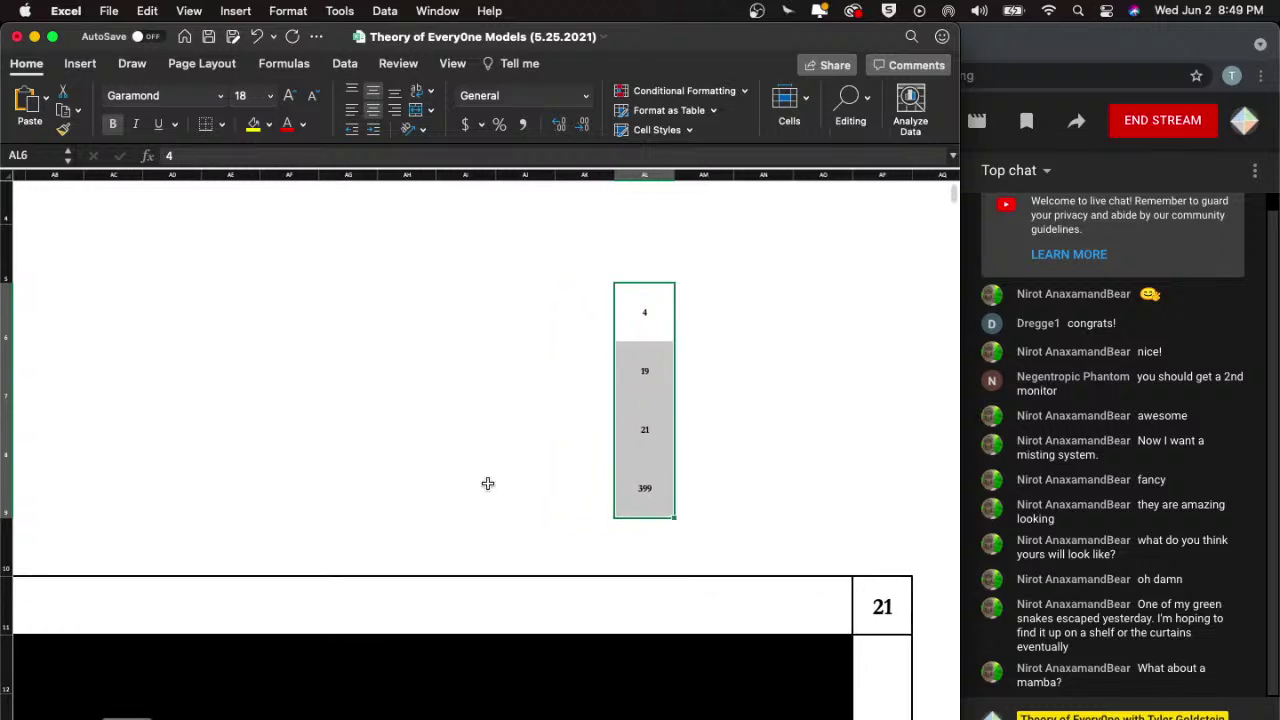
- Change cell AL8 to 84 and select the four-number list AL6:AL9
{"action": "left_click", "coordinate": [668, 439]}
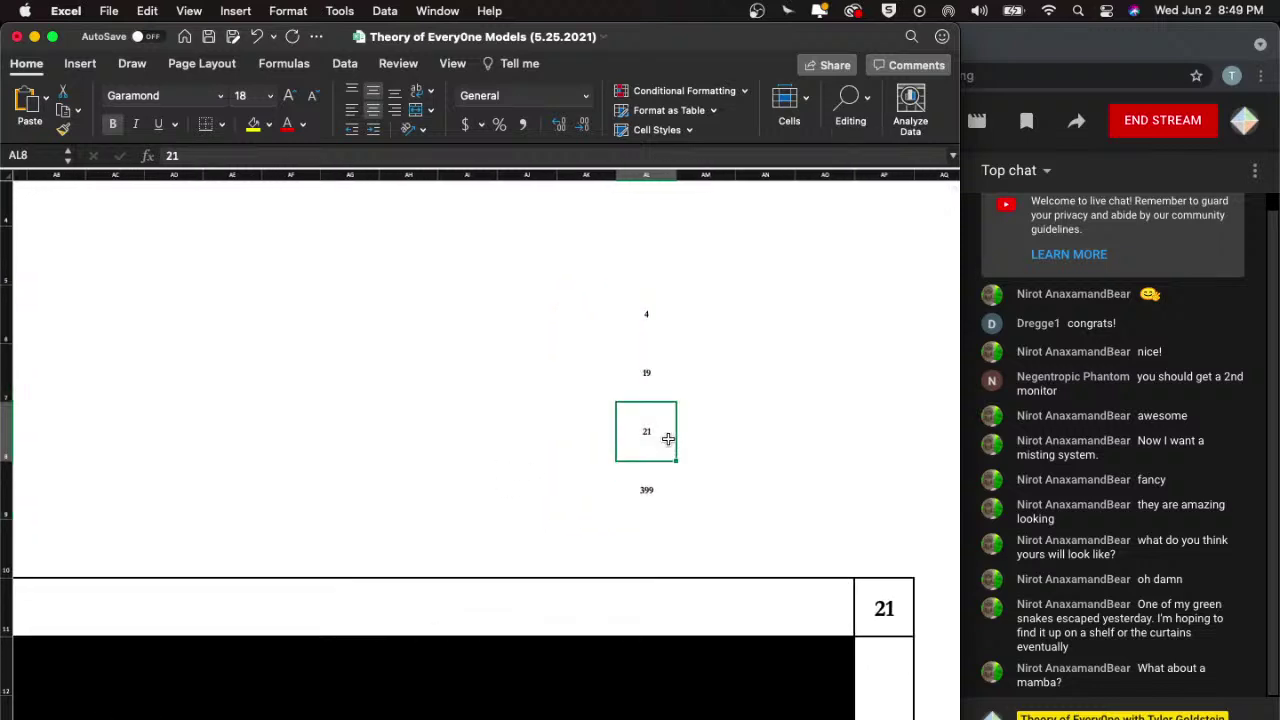
{"action": "type", "text": "84"}
{"action": "key", "text": "Return"}
{"action": "left_click_drag", "start_coordinate": [642, 480], "coordinate": [647, 332]}
{"action": "scroll", "coordinate": [520, 379], "scroll_direction": "down", "scroll_amount": 3}
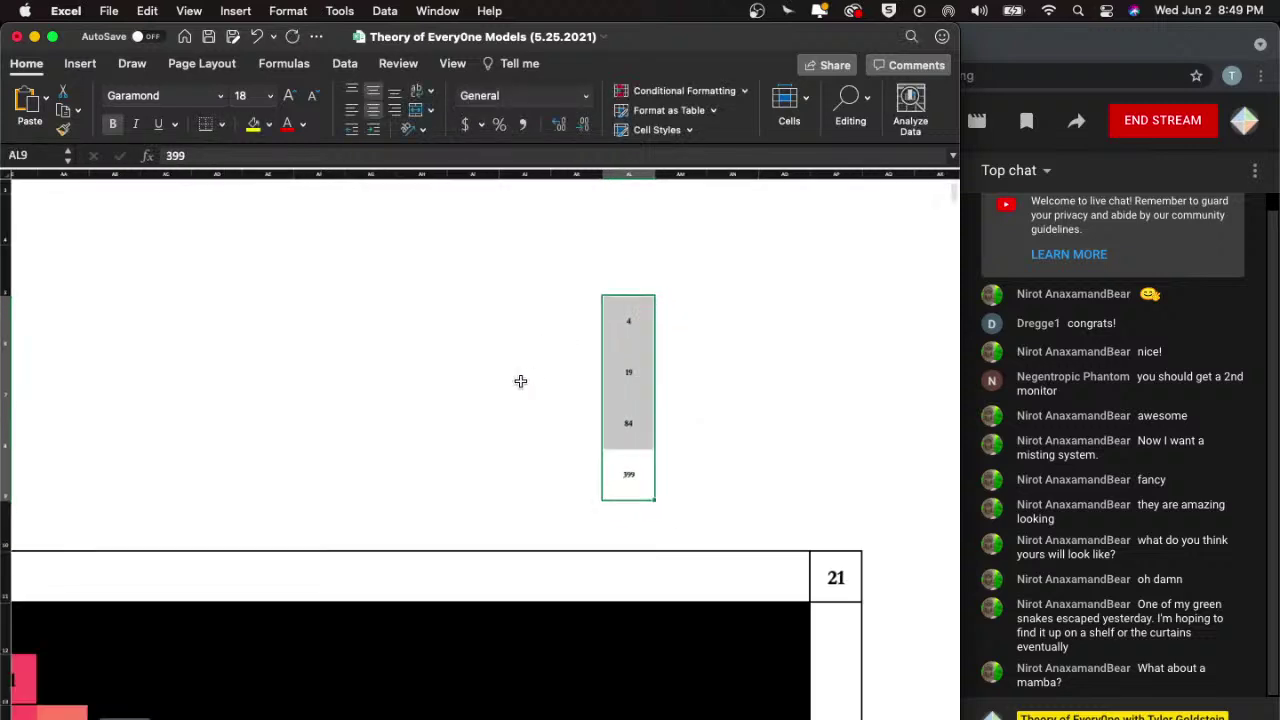
{"action": "scroll", "coordinate": [520, 379], "scroll_direction": "up", "scroll_amount": 2}
{"action": "scroll", "coordinate": [520, 379], "scroll_direction": "left", "scroll_amount": 2}
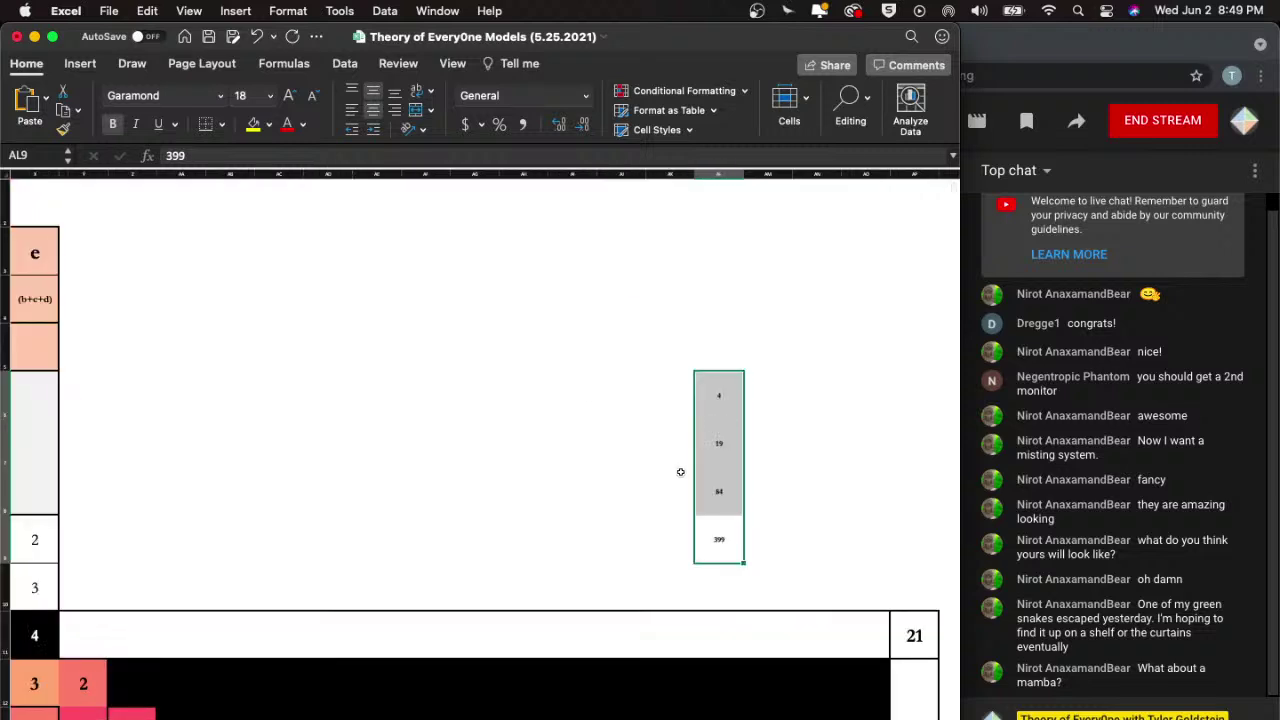
{"action": "scroll", "coordinate": [680, 472], "scroll_direction": "right", "scroll_amount": 2}
{"action": "scroll", "coordinate": [680, 472], "scroll_direction": "down", "scroll_amount": 1}
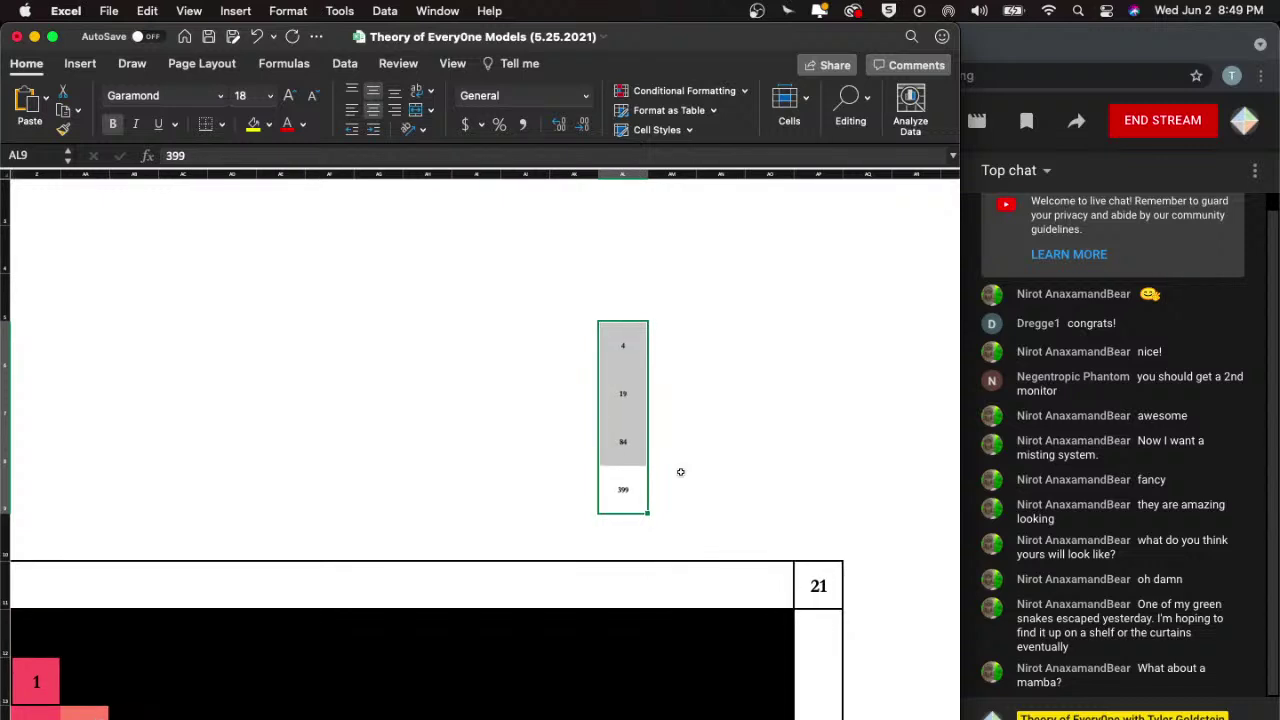
- Examine the number diamond's apex together with the Objective = Subjective Test block and the new list beside it
{"action": "scroll", "coordinate": [680, 472], "scroll_direction": "down", "scroll_amount": 6}
{"action": "scroll", "coordinate": [680, 472], "scroll_direction": "left", "scroll_amount": 6}
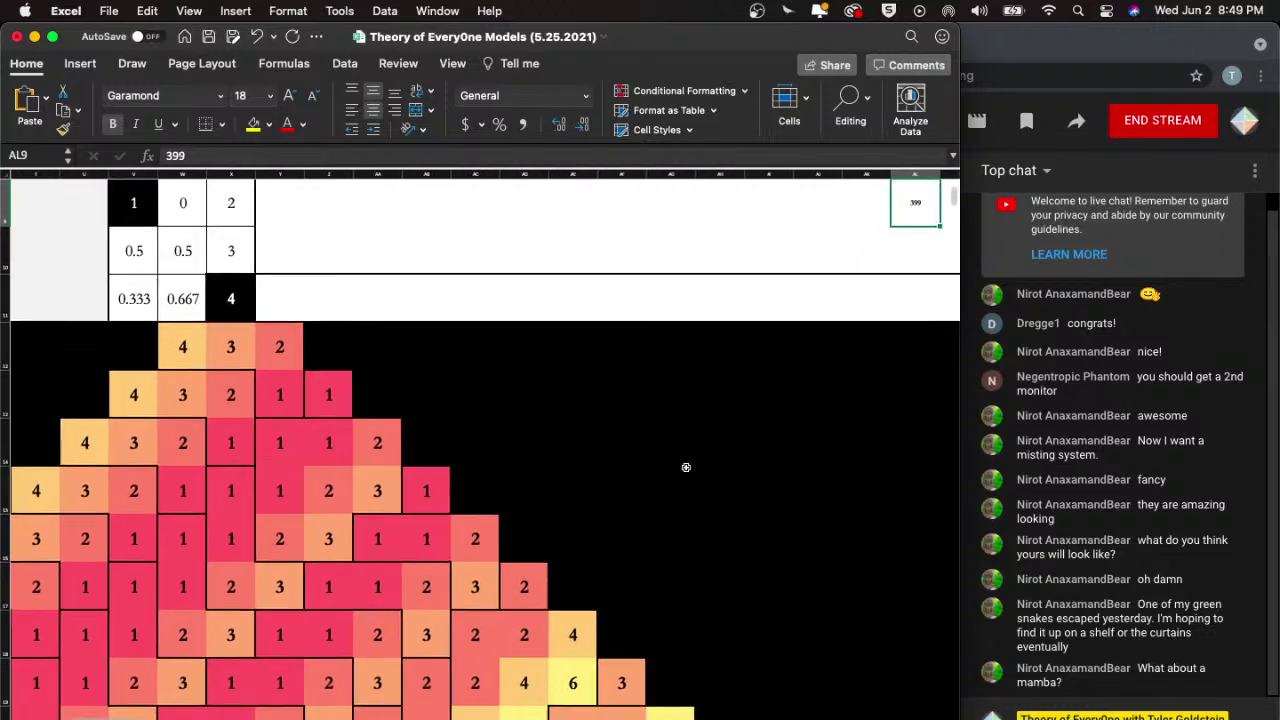
{"action": "scroll", "coordinate": [703, 458], "scroll_direction": "up", "scroll_amount": 4}
{"action": "scroll", "coordinate": [703, 458], "scroll_direction": "left", "scroll_amount": 6}
{"action": "scroll", "coordinate": [703, 458], "scroll_direction": "down", "scroll_amount": 4}
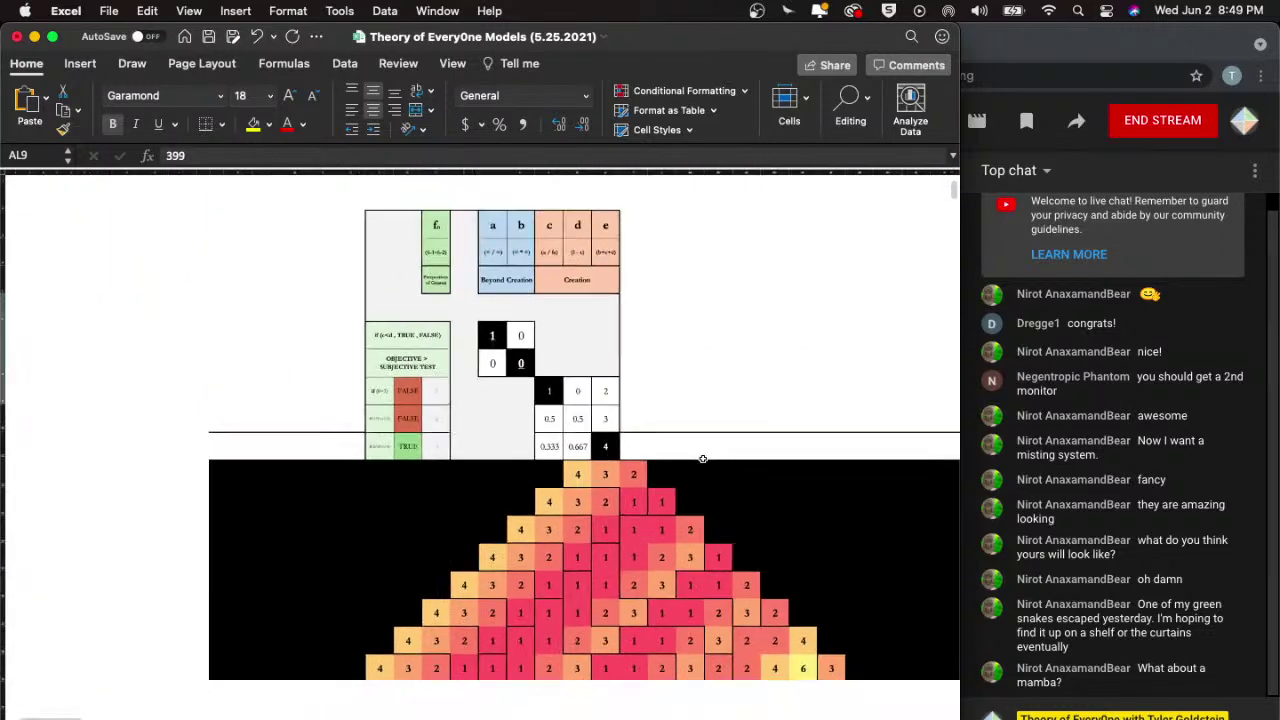
{"action": "scroll", "coordinate": [703, 463], "scroll_direction": "down", "scroll_amount": 2}
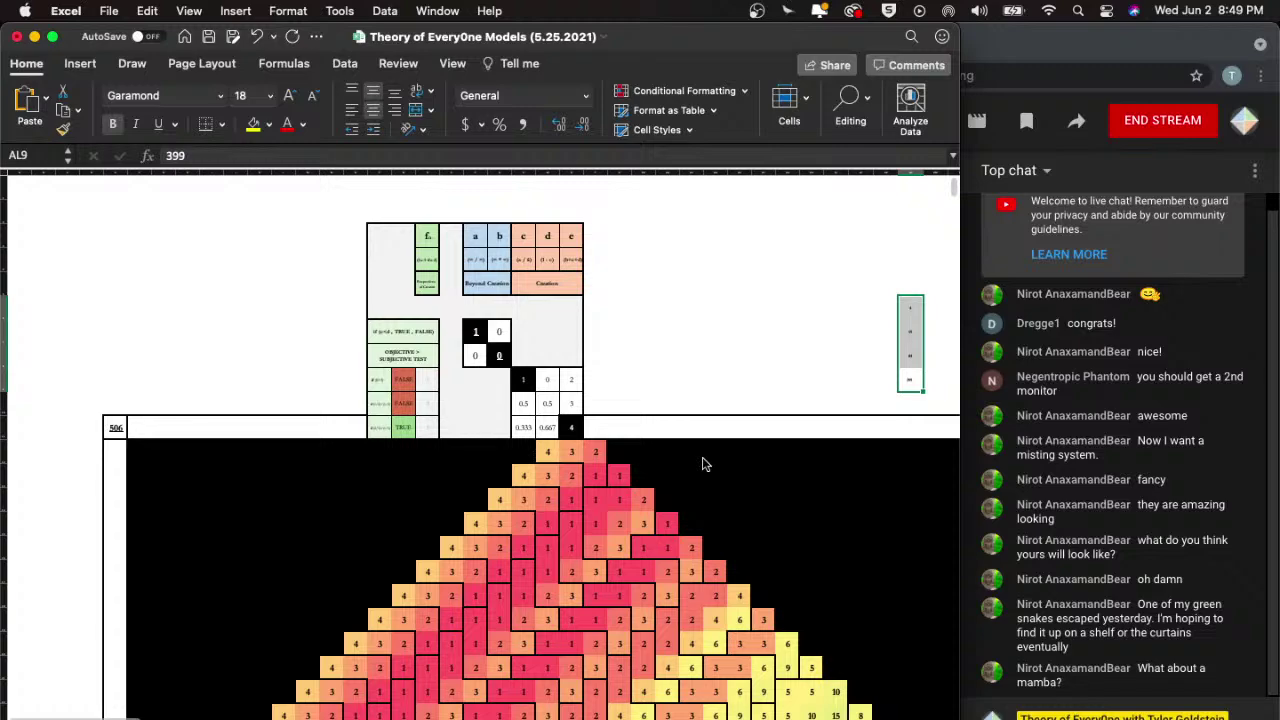
{"action": "scroll", "coordinate": [703, 463], "scroll_direction": "down", "scroll_amount": 2}
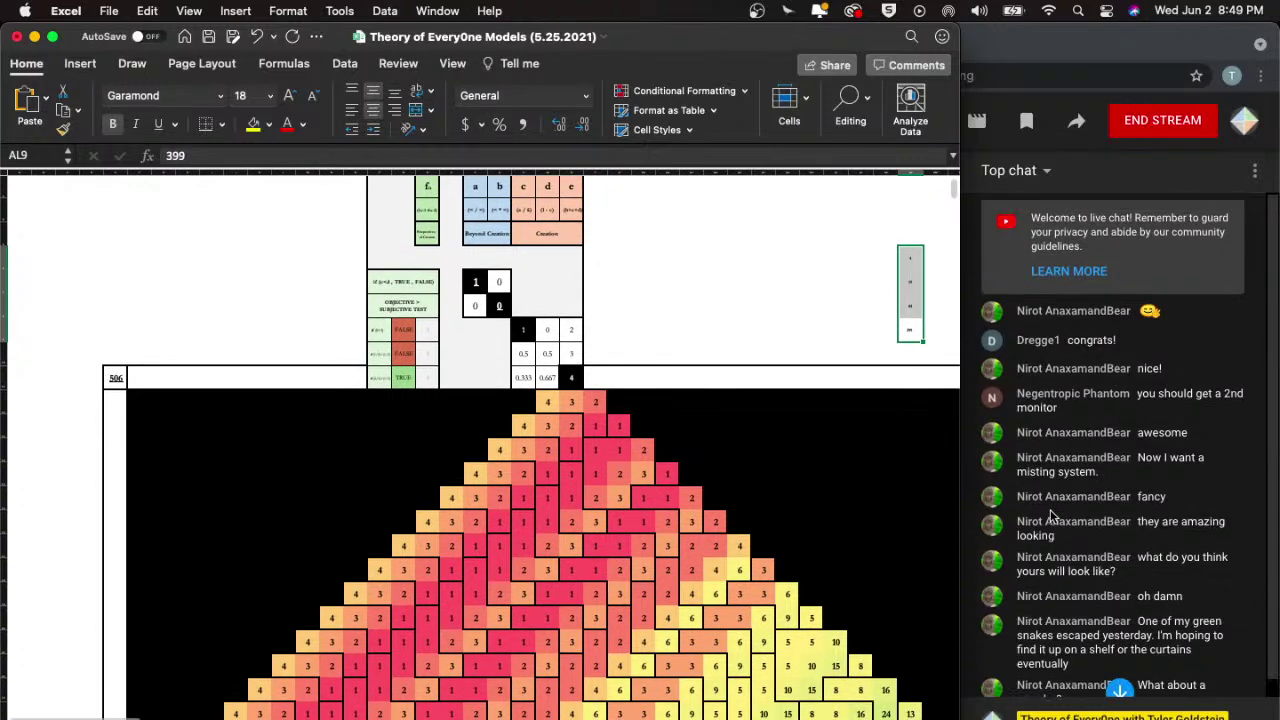
- Examine the number diamond's lower half down to the 399 tip and its overall colour pattern
{"action": "scroll", "coordinate": [583, 448], "scroll_direction": "down", "scroll_amount": 15}
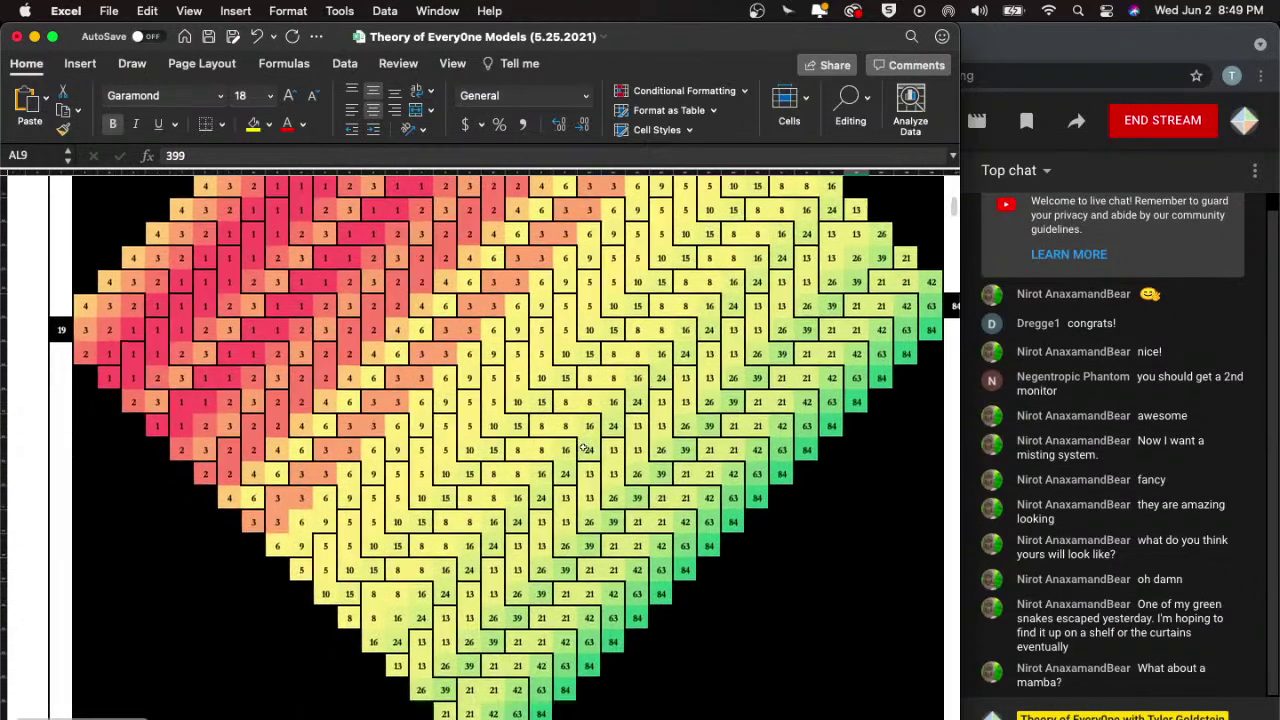
{"action": "scroll", "coordinate": [583, 448], "scroll_direction": "down", "scroll_amount": 3}
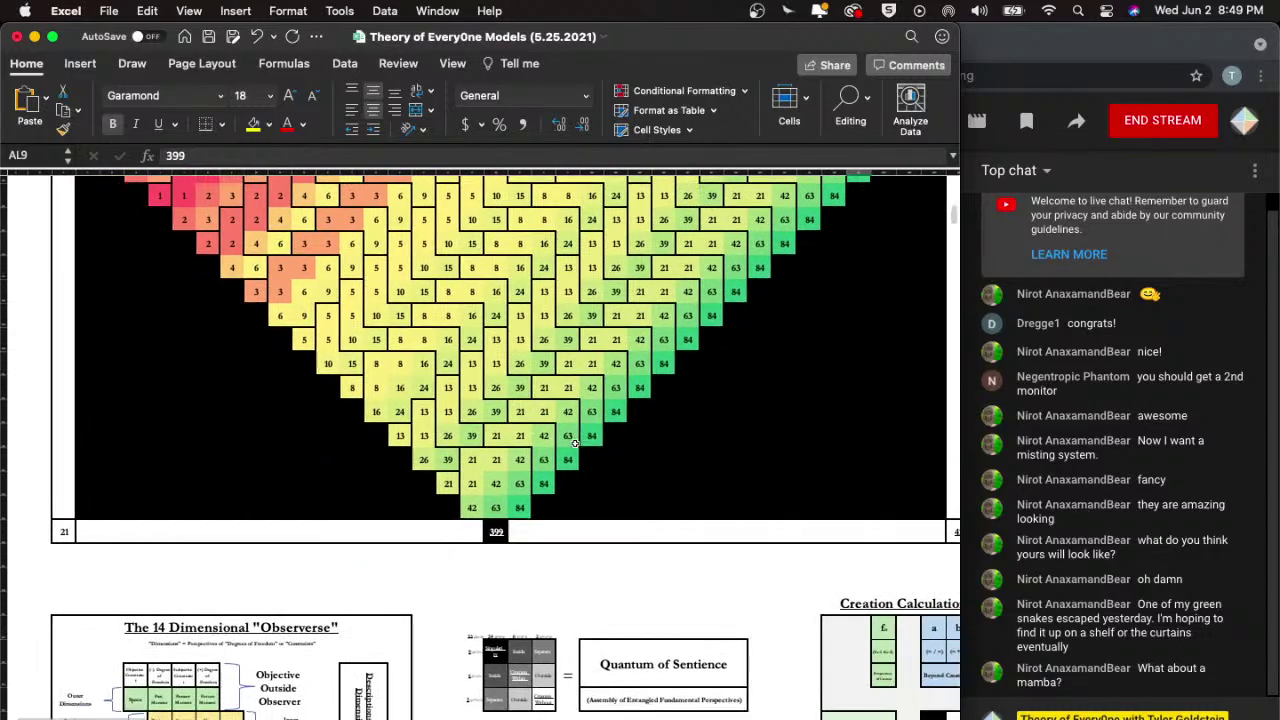
{"action": "scroll", "coordinate": [576, 444], "scroll_direction": "up", "scroll_amount": 3}
{"action": "scroll", "coordinate": [574, 443], "scroll_direction": "down", "scroll_amount": 5}
{"action": "scroll", "coordinate": [574, 443], "scroll_direction": "up", "scroll_amount": 2}
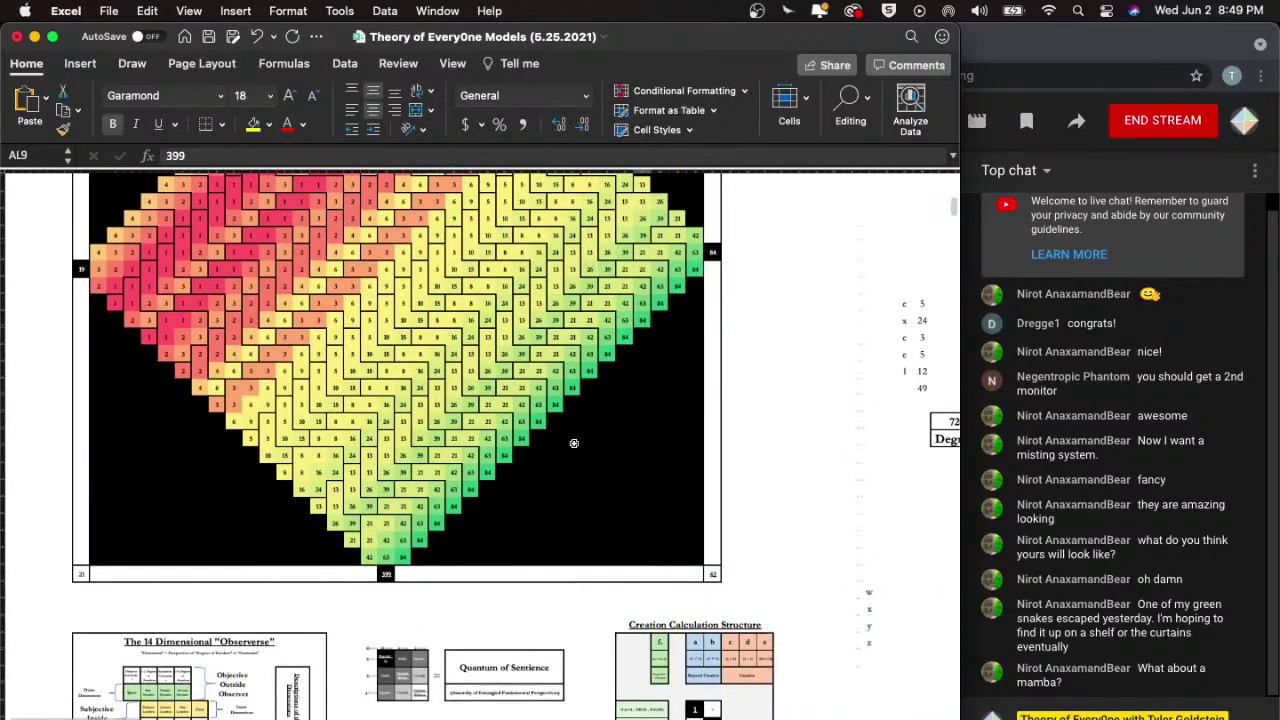
{"action": "scroll", "coordinate": [575, 448], "scroll_direction": "up", "scroll_amount": 1}
{"action": "scroll", "coordinate": [506, 391], "scroll_direction": "up", "scroll_amount": 4}
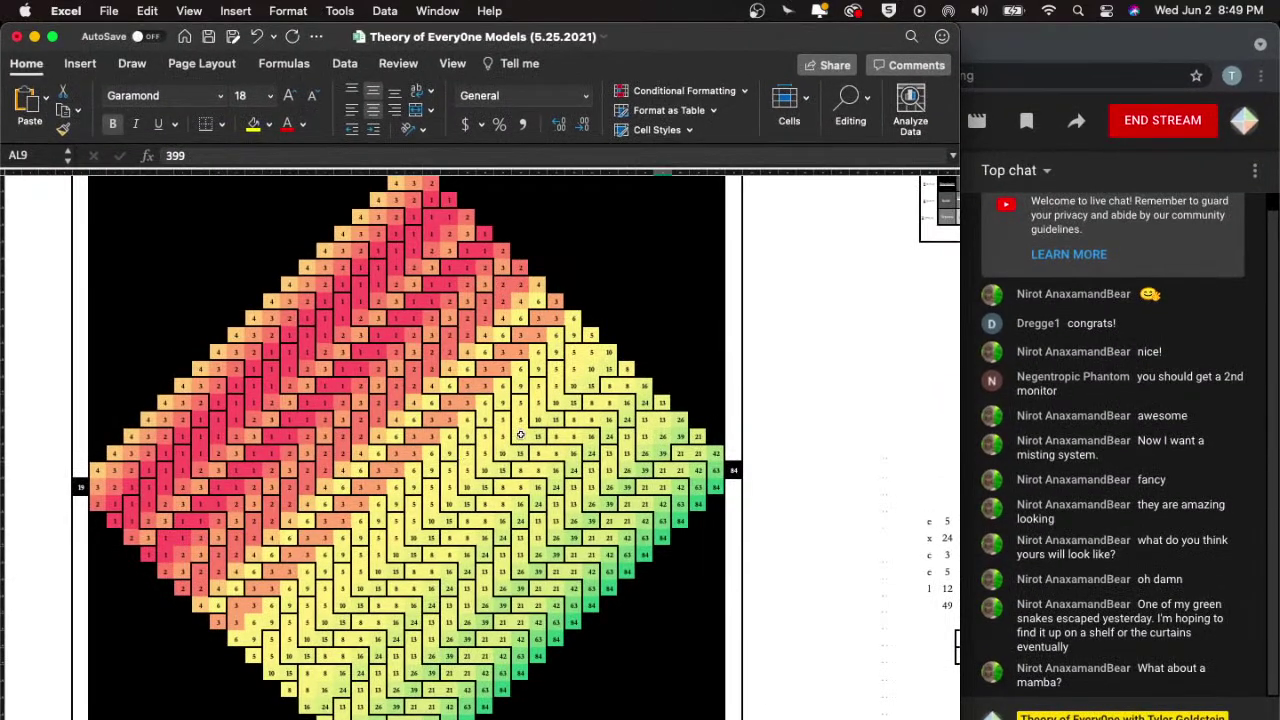
{"action": "scroll", "coordinate": [520, 434], "scroll_direction": "up", "scroll_amount": 1}
{"action": "scroll", "coordinate": [557, 404], "scroll_direction": "down", "scroll_amount": 2}
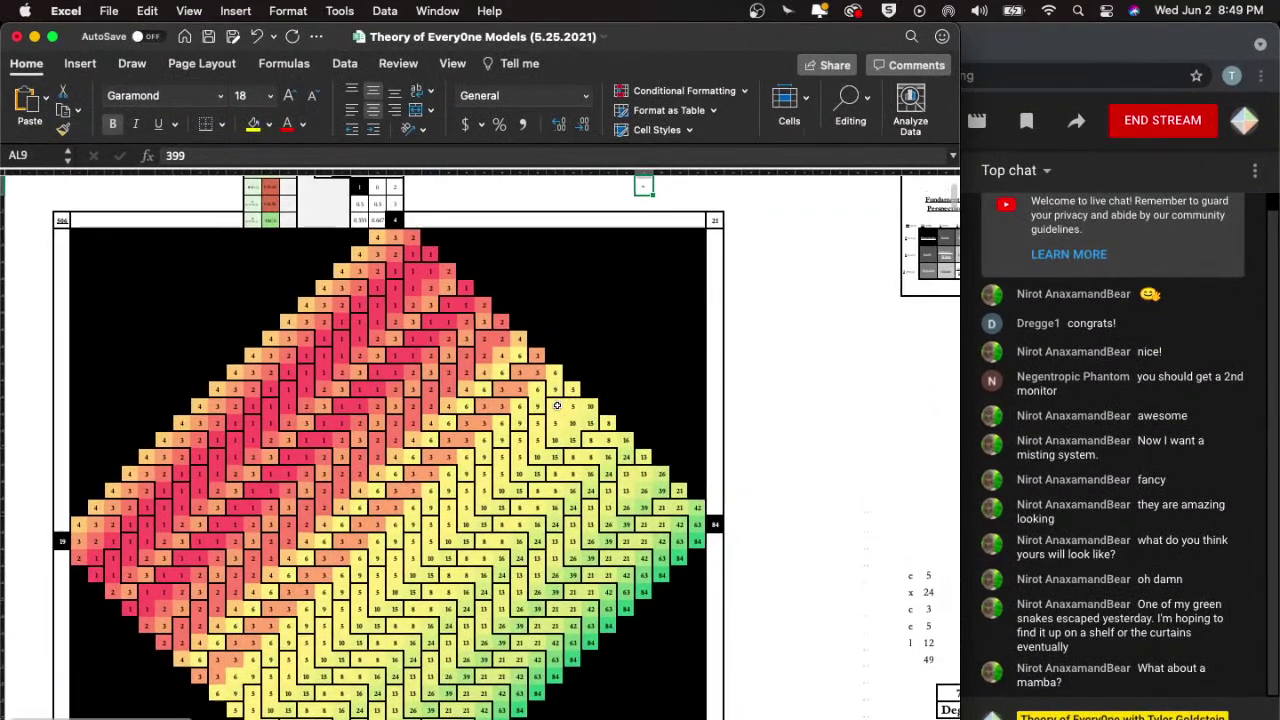
- Switch to Safari and load youtube.com in a new tab
{"action": "key", "text": "ctrl+Up"}
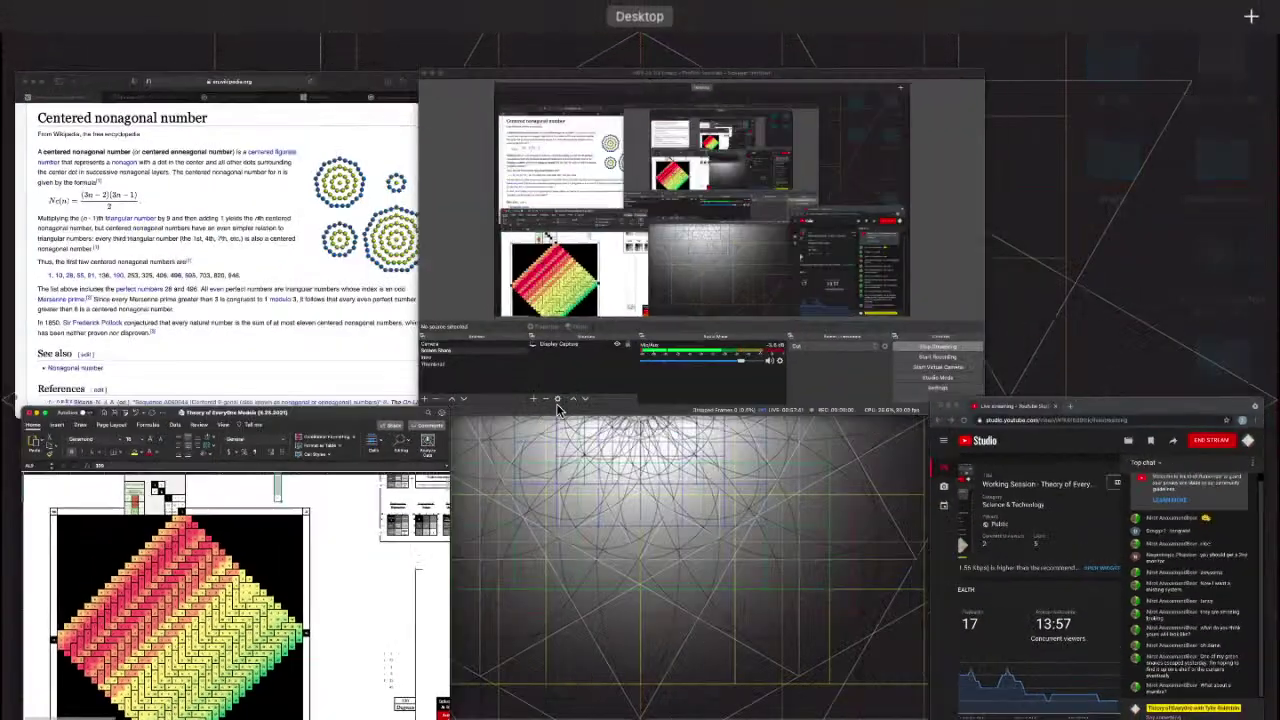
{"action": "left_click", "coordinate": [380, 308]}
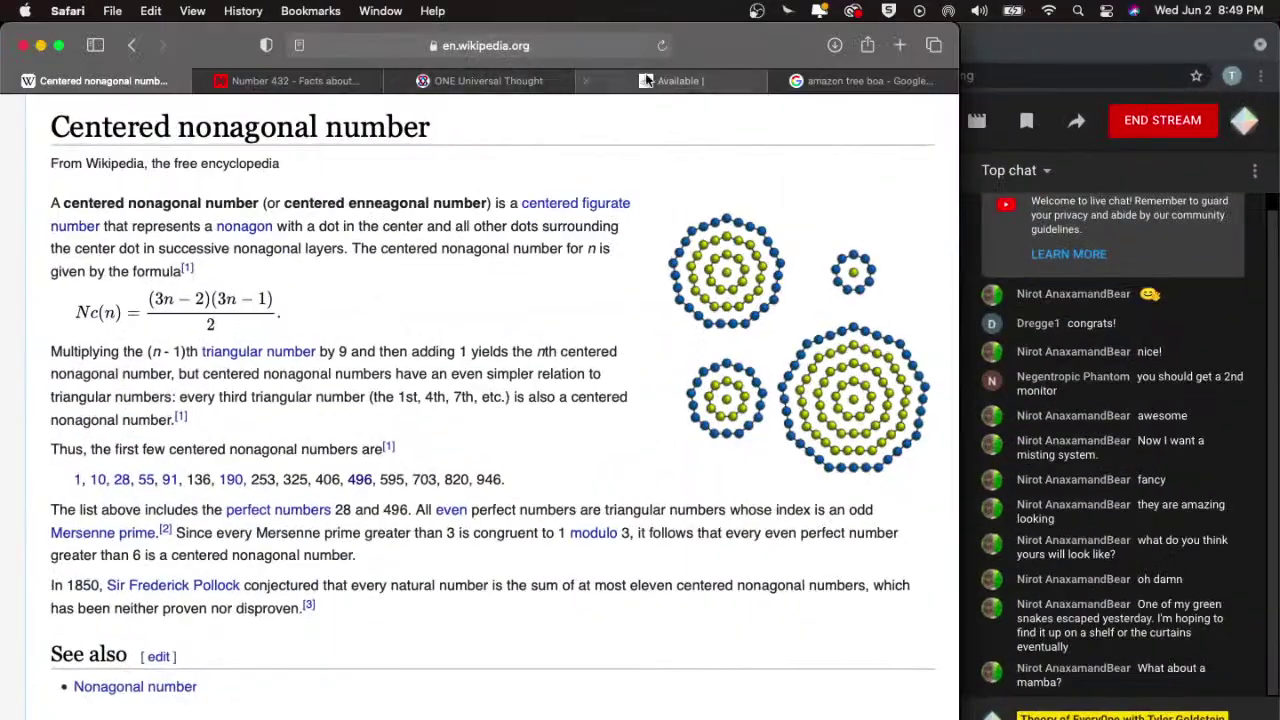
{"action": "left_click", "coordinate": [900, 46]}
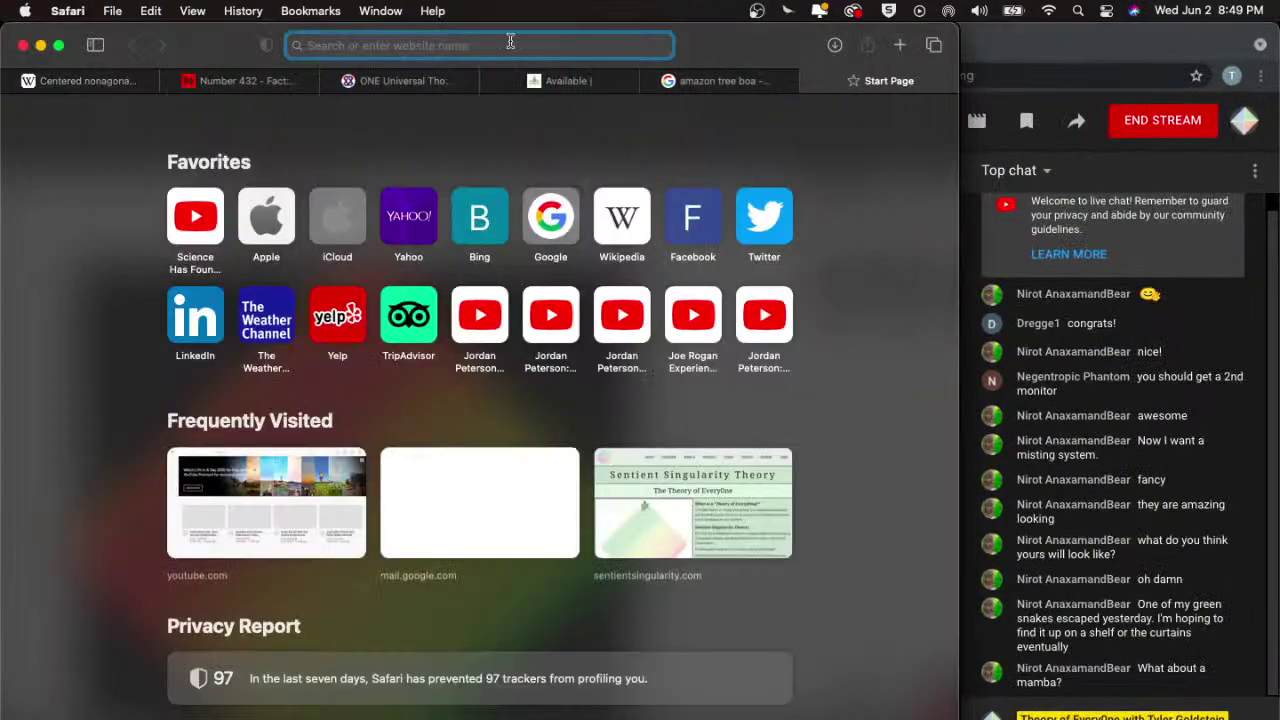
{"action": "type", "text": "youtube.com"}
{"action": "key", "text": "Return"}
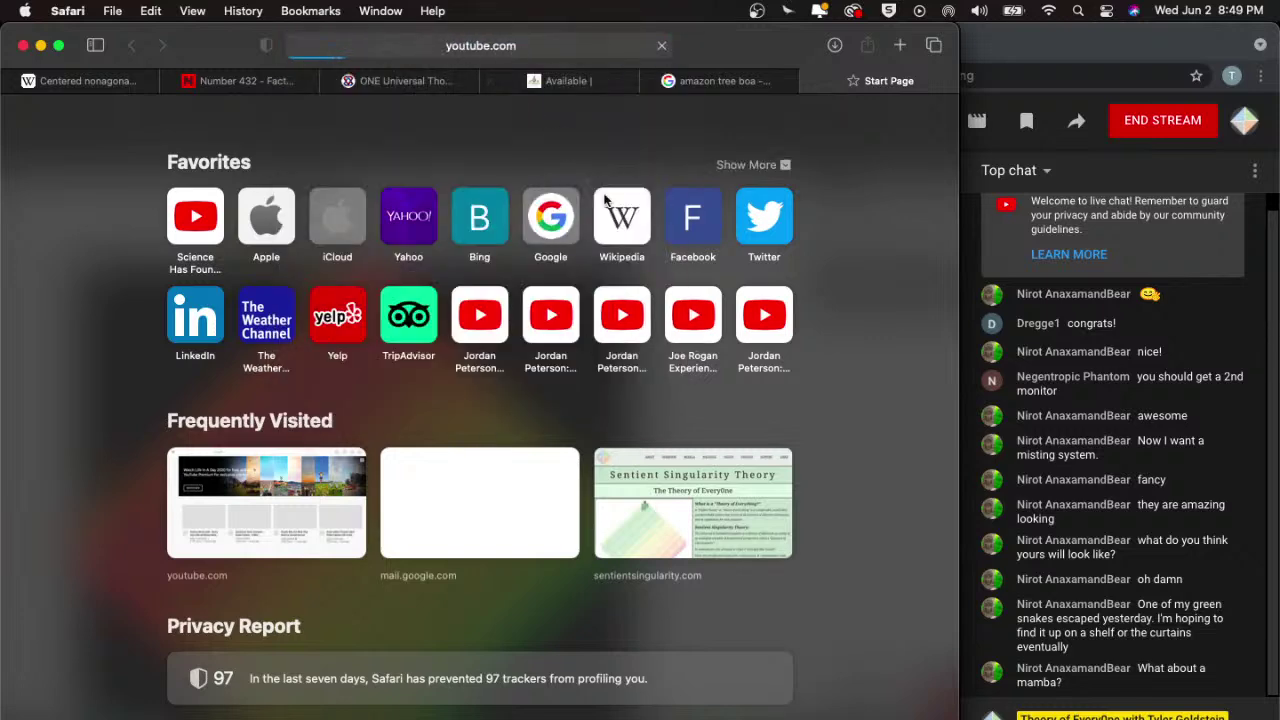
- Go to sentientsingularity.com and examine the home page's animated diamond diagram and the theory description beside it
{"action": "scroll", "coordinate": [660, 543], "scroll_direction": "left", "scroll_amount": 5}
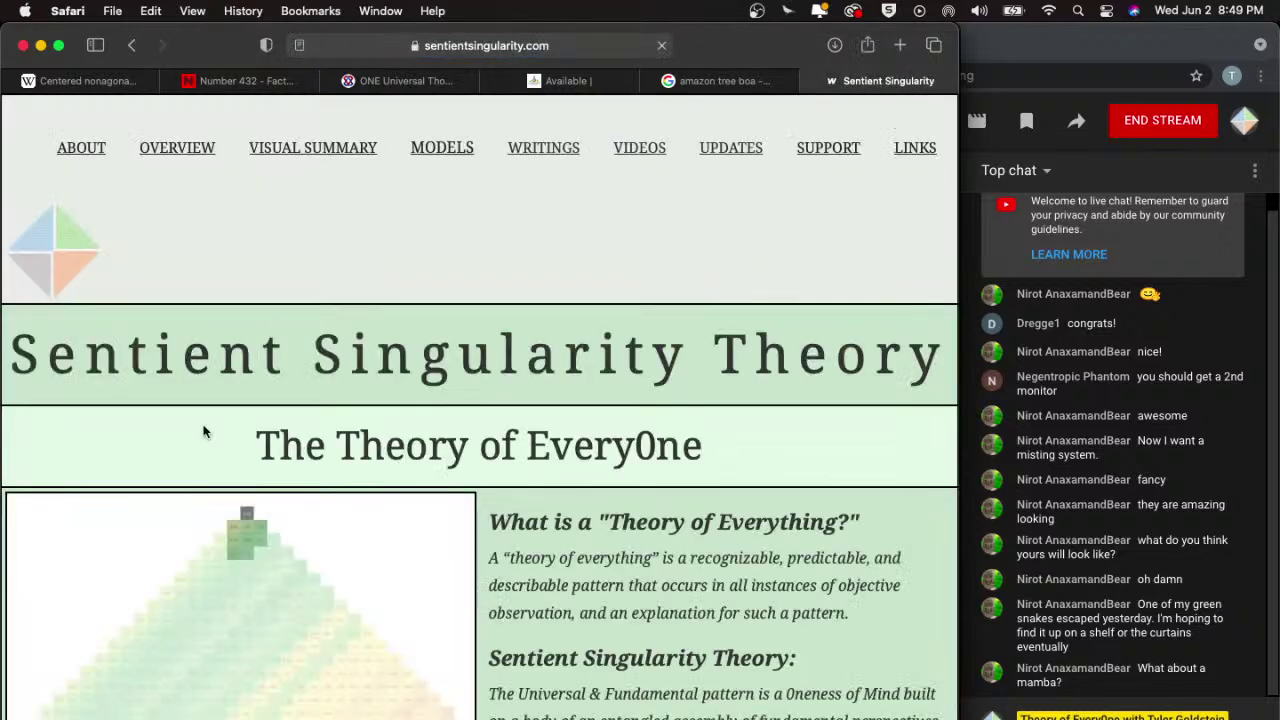
{"action": "scroll", "coordinate": [203, 424], "scroll_direction": "down", "scroll_amount": 5}
{"action": "scroll", "coordinate": [206, 428], "scroll_direction": "down", "scroll_amount": 1}
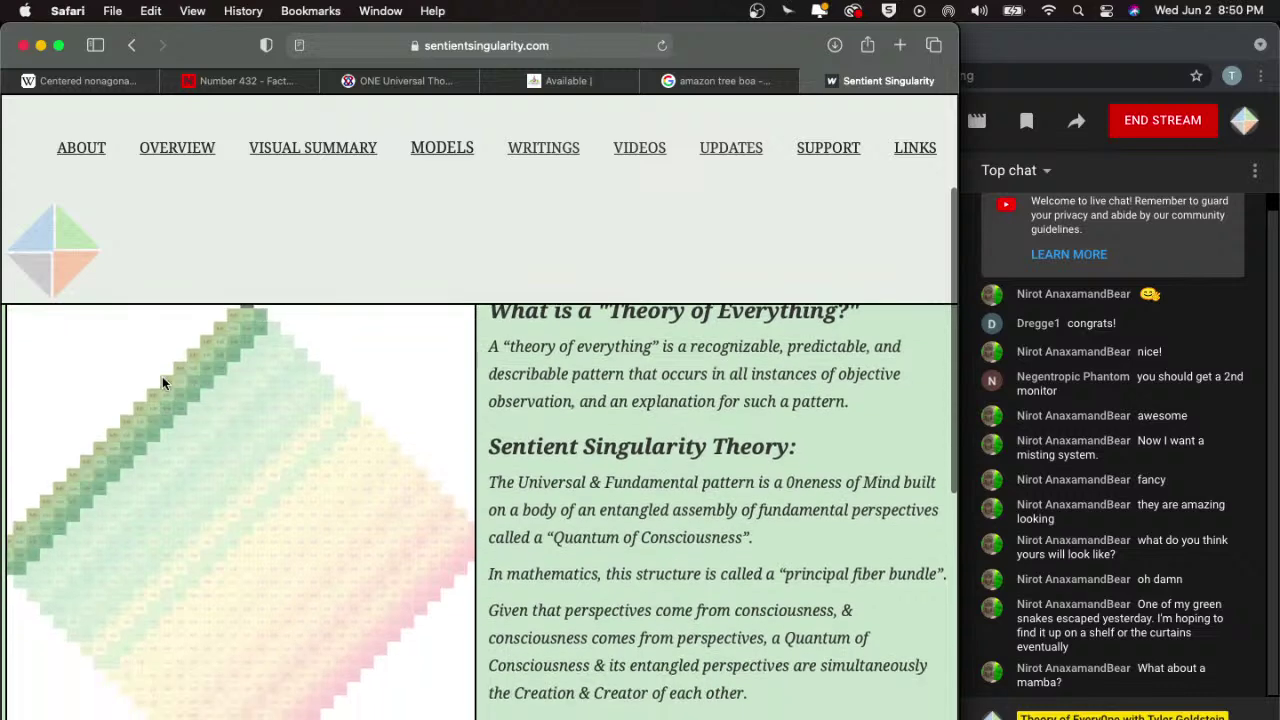
{"action": "key", "text": "super+shift+backslash"}
{"action": "left_click", "coordinate": [287, 399]}
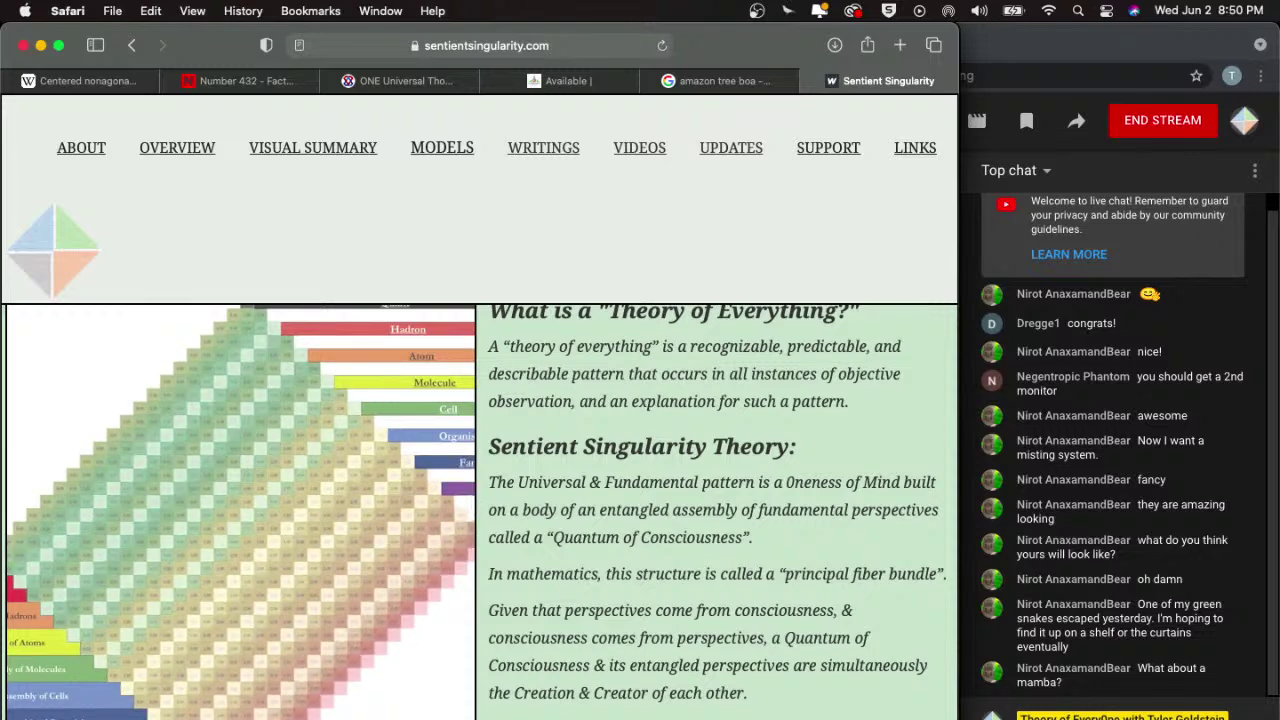
{"action": "scroll", "coordinate": [396, 557], "scroll_direction": "down", "scroll_amount": 1}
{"action": "scroll", "coordinate": [396, 557], "scroll_direction": "down", "scroll_amount": 5}
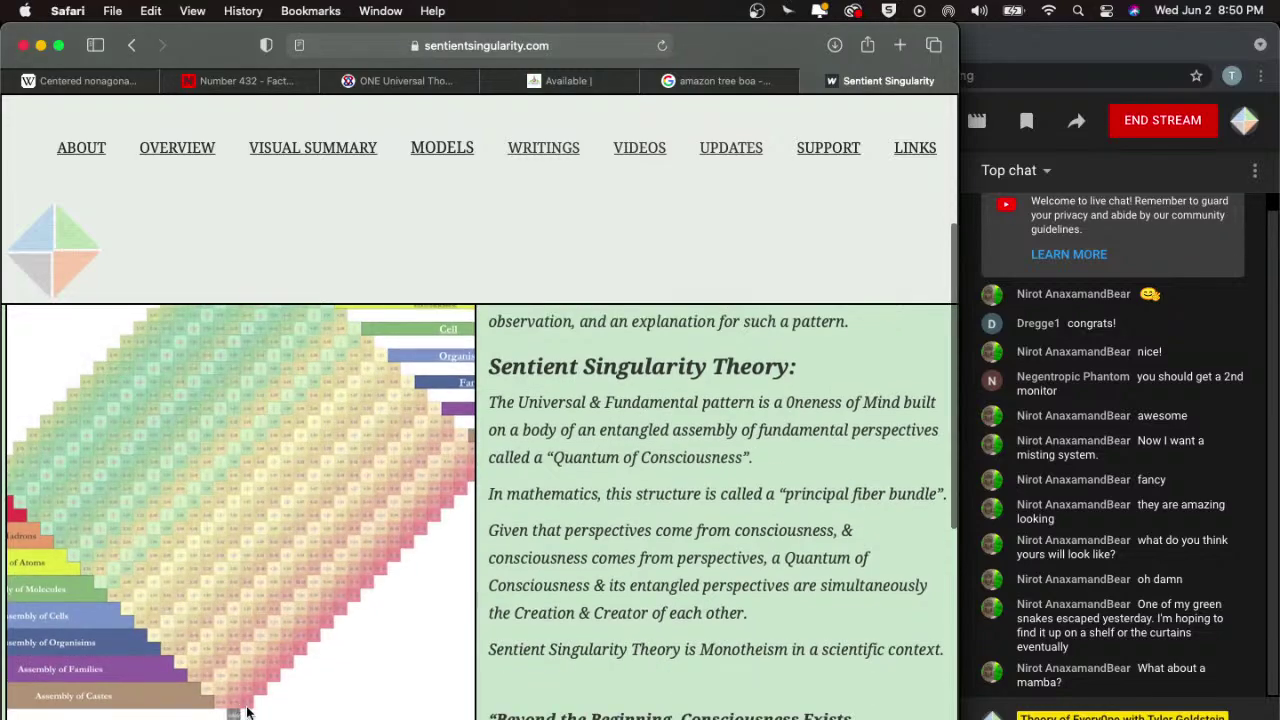
{"action": "scroll", "coordinate": [241, 519], "scroll_direction": "up", "scroll_amount": 4}
{"action": "scroll", "coordinate": [283, 372], "scroll_direction": "up", "scroll_amount": 3}
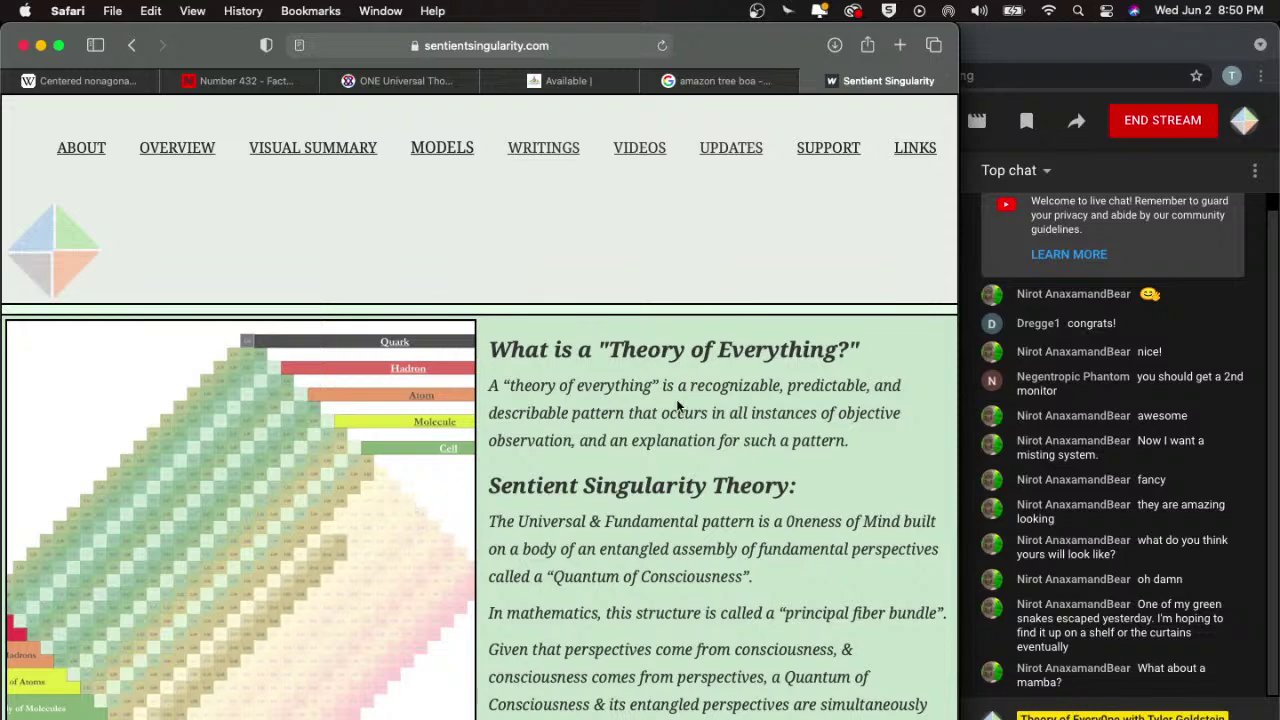
- Widen the browser window to nearly the full screen and show the Sentient Singularity home page from its title
{"action": "key", "text": "super+shift+backslash"}
{"action": "left_click", "coordinate": [399, 433]}
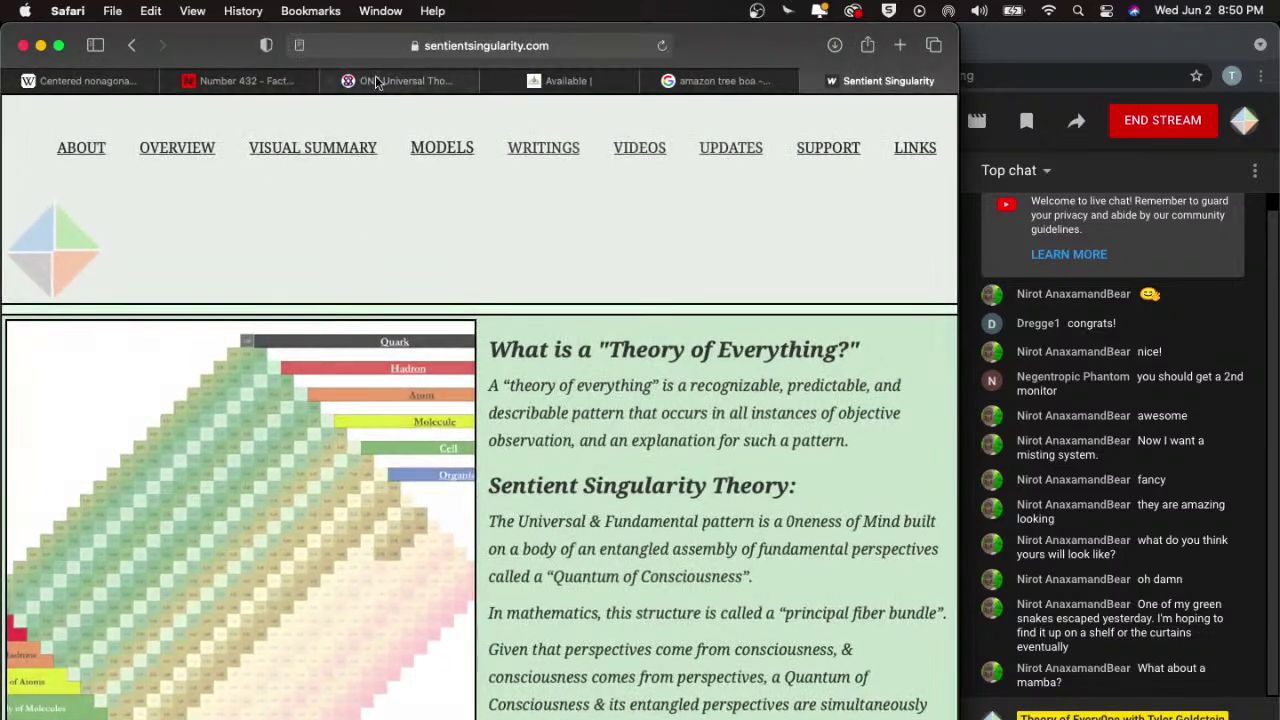
{"action": "left_click_drag", "start_coordinate": [959, 95], "coordinate": [1263, 116]}
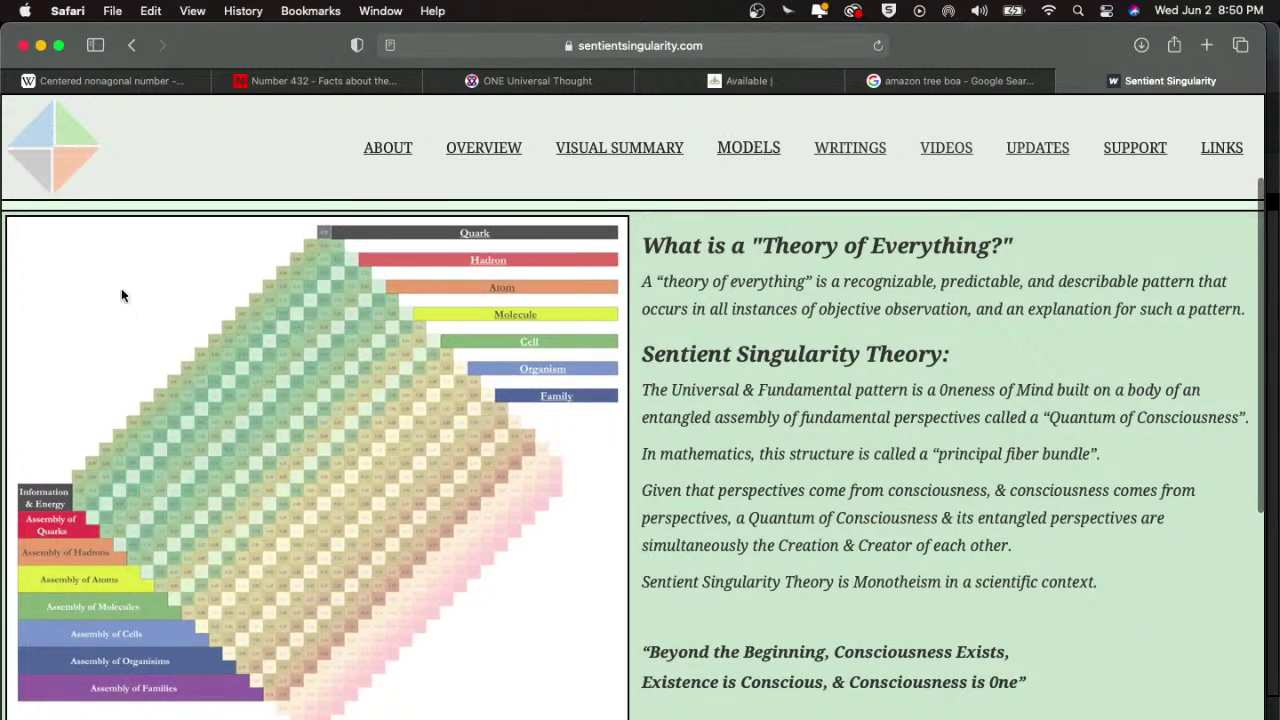
{"action": "scroll", "coordinate": [538, 298], "scroll_direction": "up", "scroll_amount": 2}
{"action": "scroll", "coordinate": [537, 298], "scroll_direction": "up", "scroll_amount": 2}
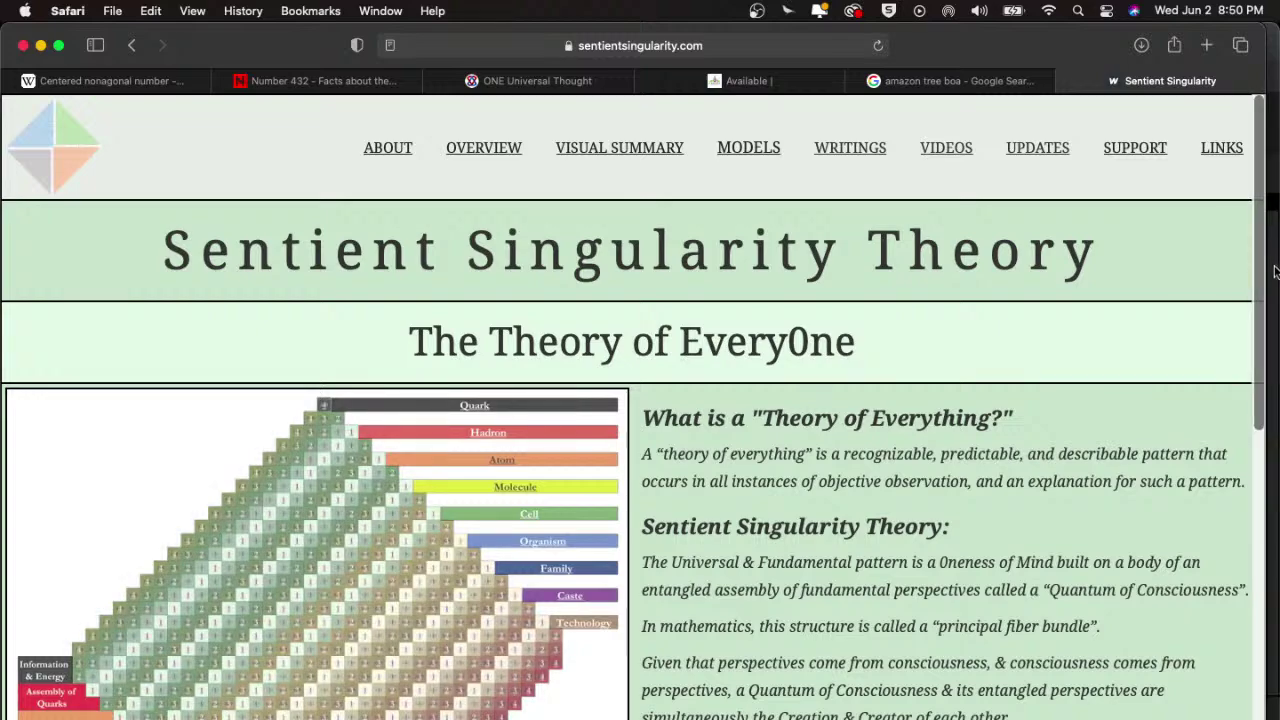
- Narrow the browser window to uncover the live chat, and close the Available and amazon tree boa tabs
{"action": "left_click_drag", "start_coordinate": [1265, 267], "coordinate": [975, 322]}
{"action": "scroll", "coordinate": [490, 465], "scroll_direction": "down", "scroll_amount": 6}
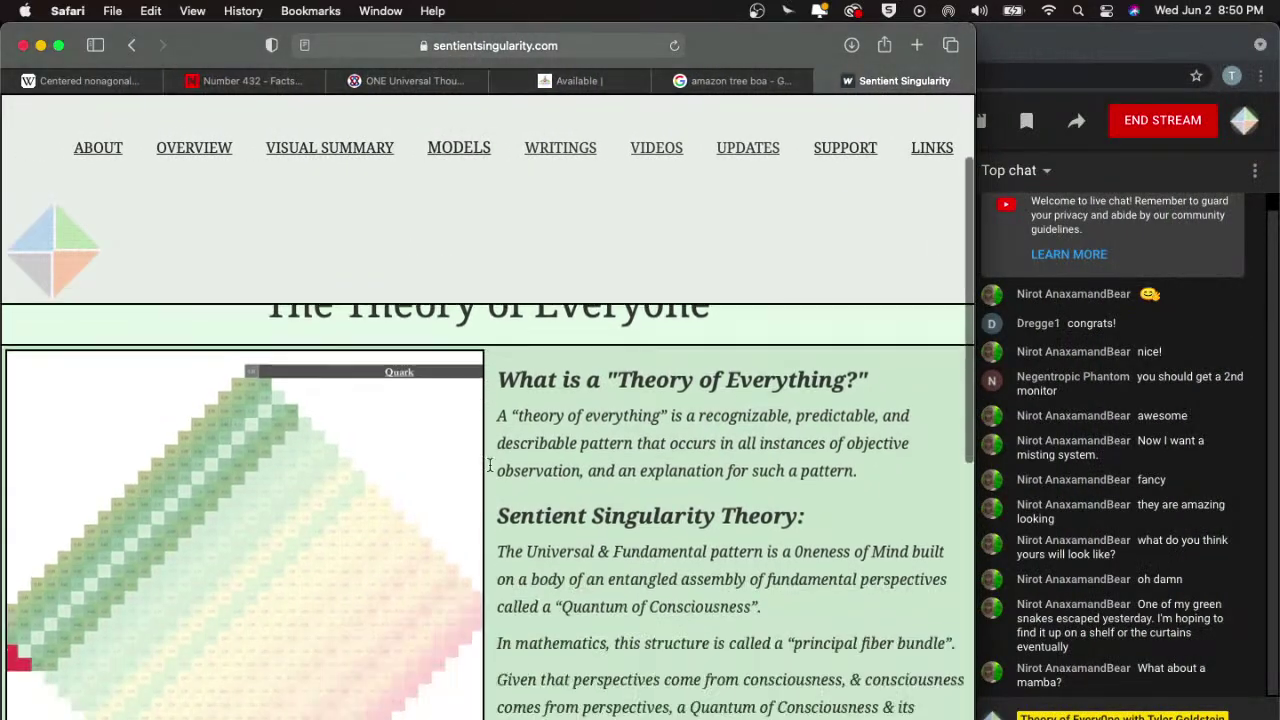
{"action": "key", "text": "super+shift+backslash"}
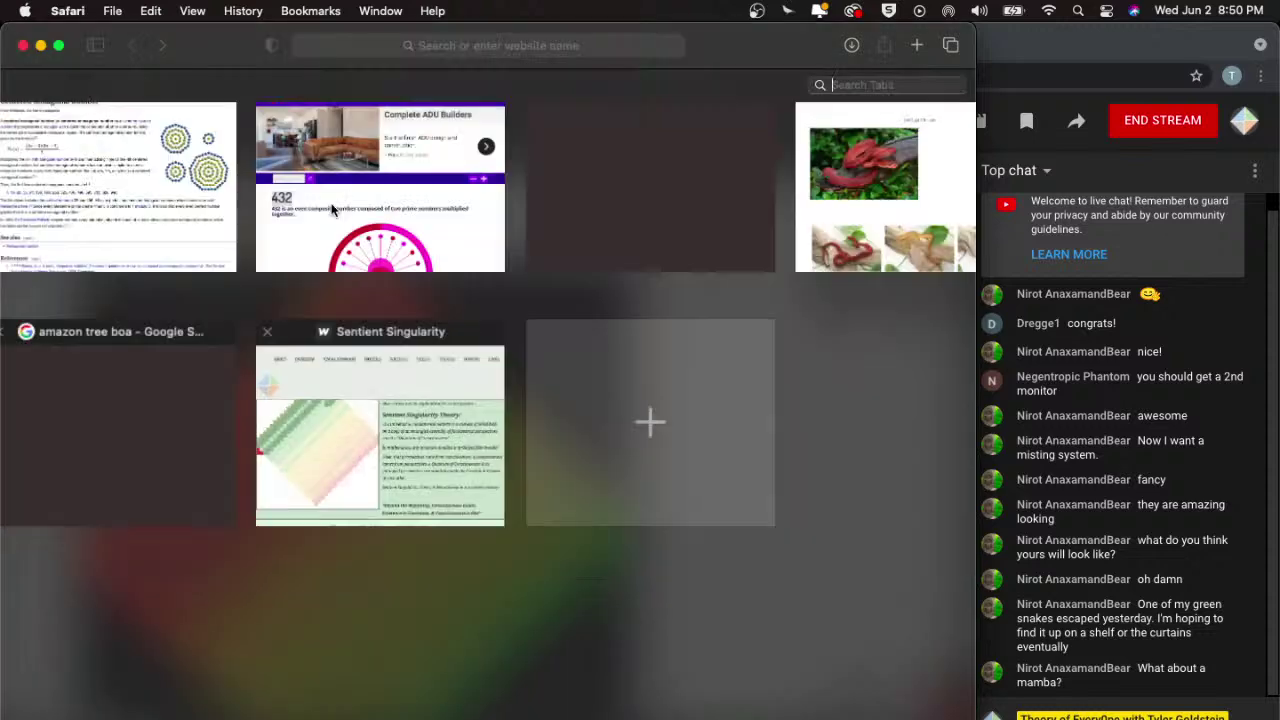
{"action": "left_click", "coordinate": [410, 366]}
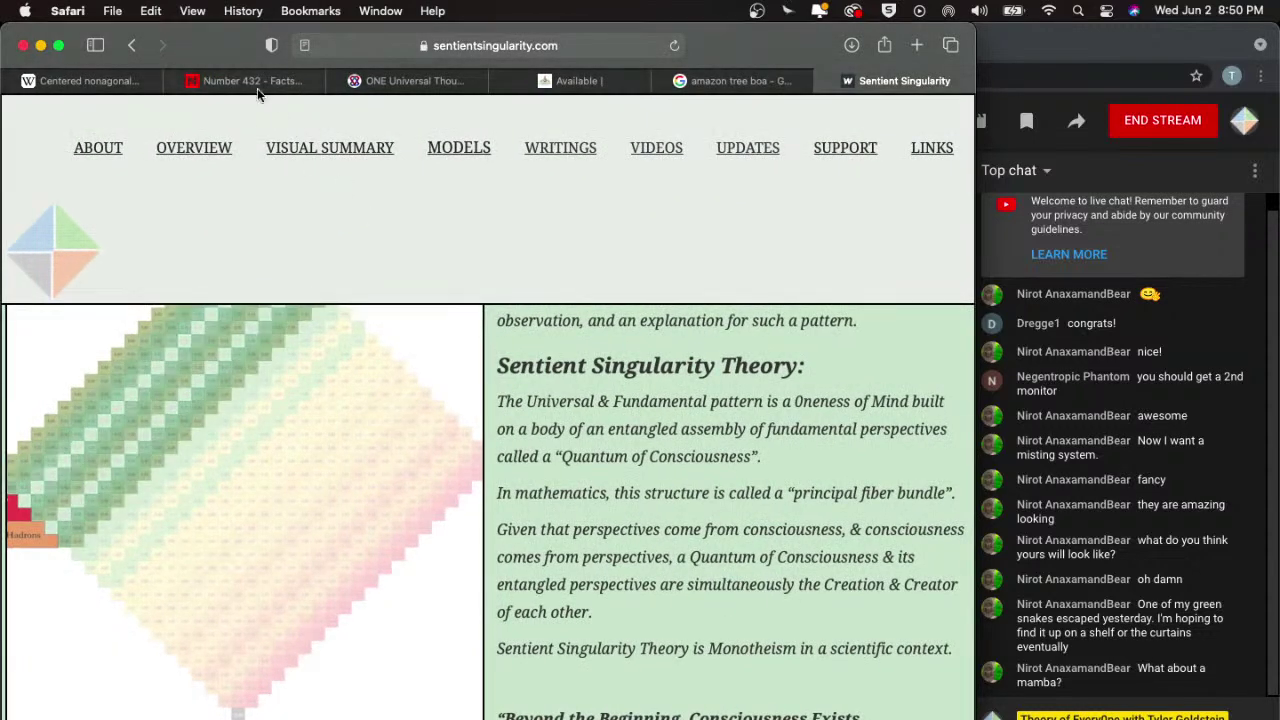
{"action": "left_click", "coordinate": [500, 82]}
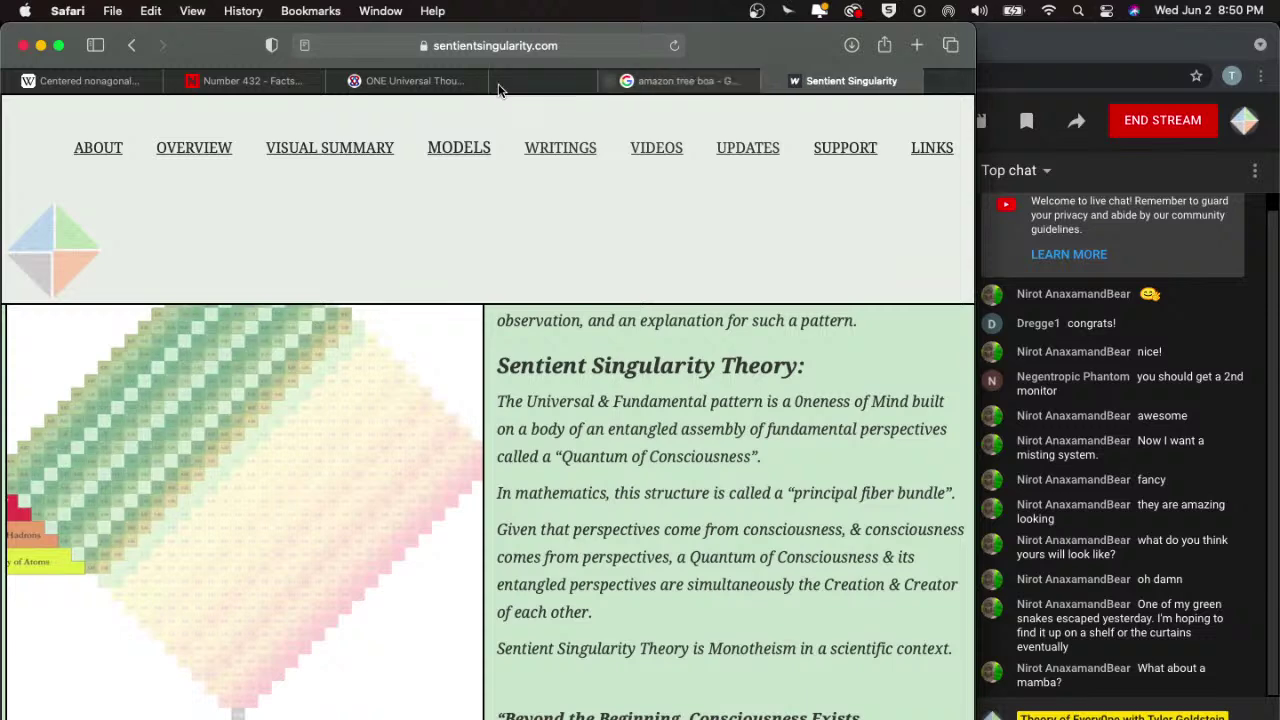
{"action": "left_click", "coordinate": [500, 82]}
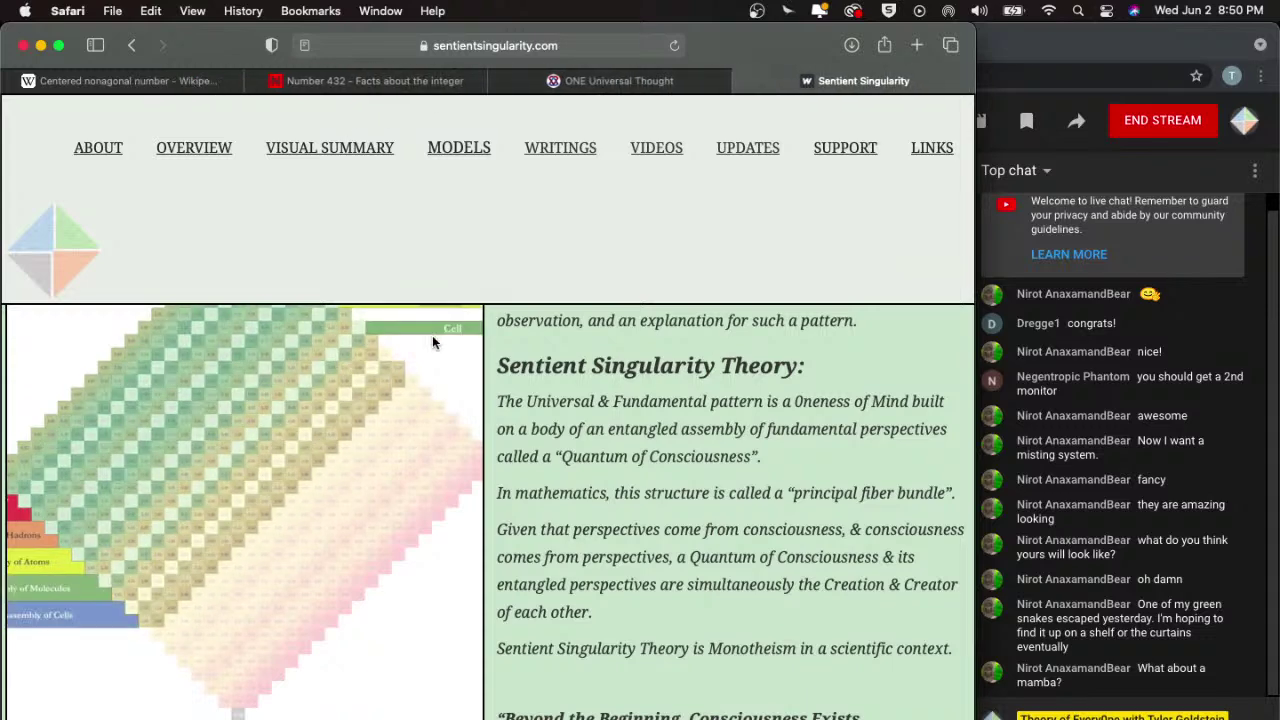
- Examine the Numbermatics page on 432, from its prime factorization down to its factors and divisors
{"action": "left_click", "coordinate": [398, 79]}
{"action": "key", "text": "ctrl+Up"}
{"action": "key", "text": "Escape"}
{"action": "scroll", "coordinate": [291, 568], "scroll_direction": "down", "scroll_amount": 10}
{"action": "scroll", "coordinate": [333, 550], "scroll_direction": "up", "scroll_amount": 2}
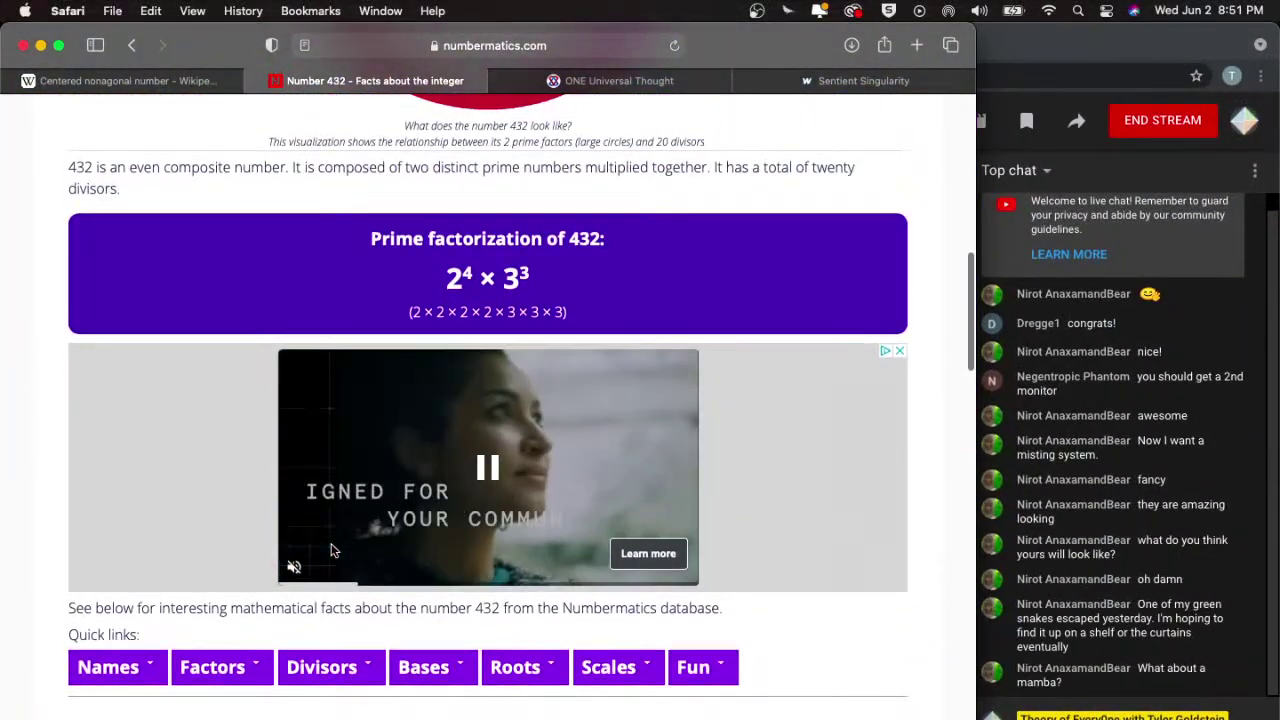
{"action": "scroll", "coordinate": [333, 550], "scroll_direction": "down", "scroll_amount": 5}
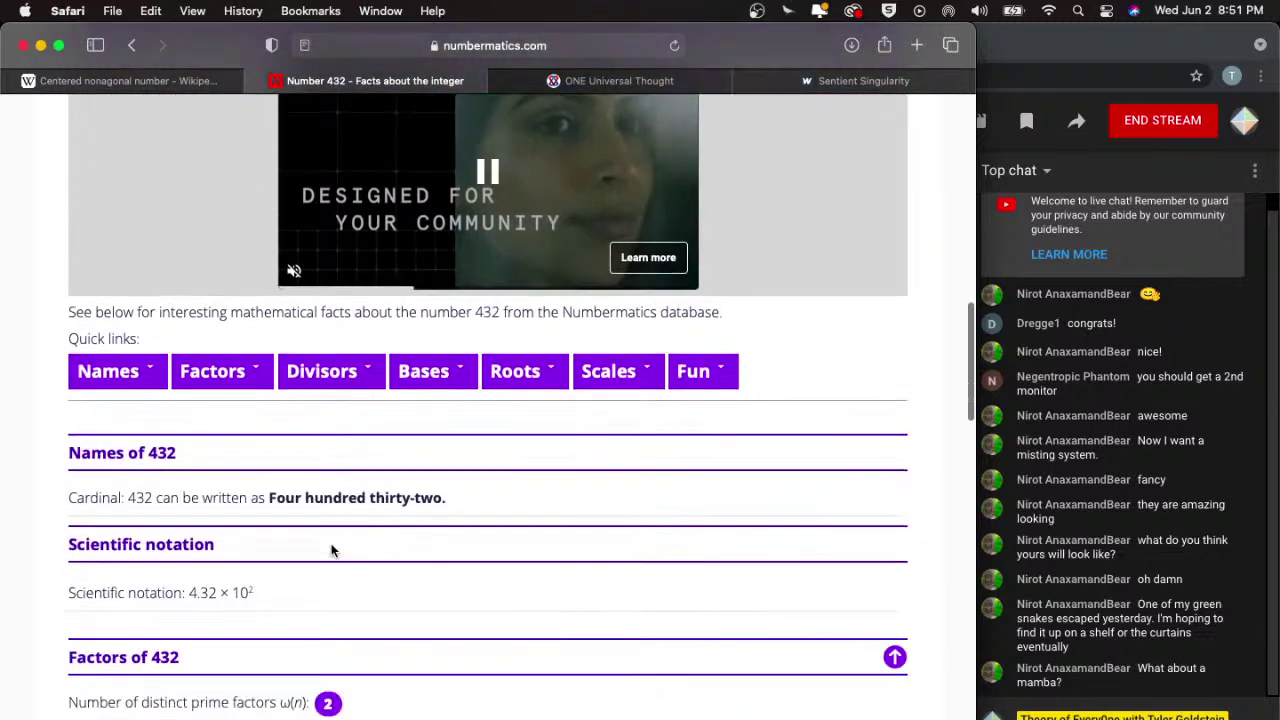
{"action": "scroll", "coordinate": [333, 550], "scroll_direction": "down", "scroll_amount": 3}
{"action": "scroll", "coordinate": [333, 550], "scroll_direction": "down", "scroll_amount": 1}
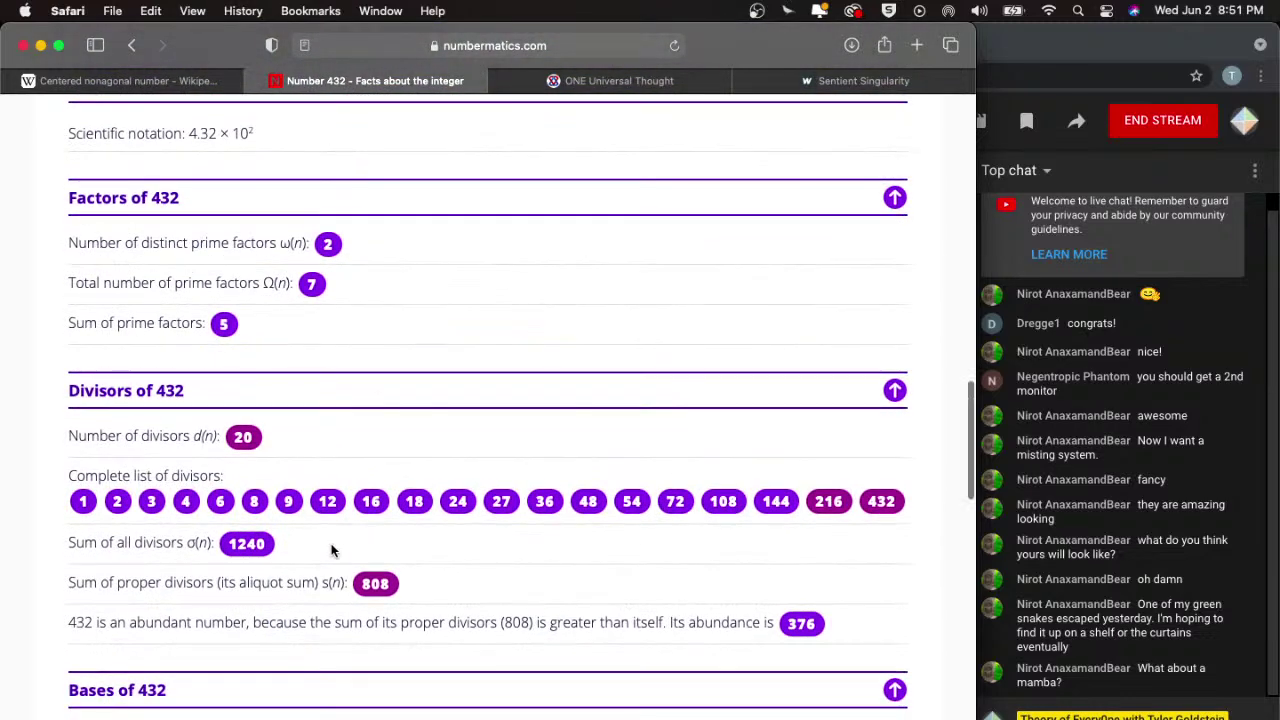
{"action": "scroll", "coordinate": [333, 550], "scroll_direction": "up", "scroll_amount": 1}
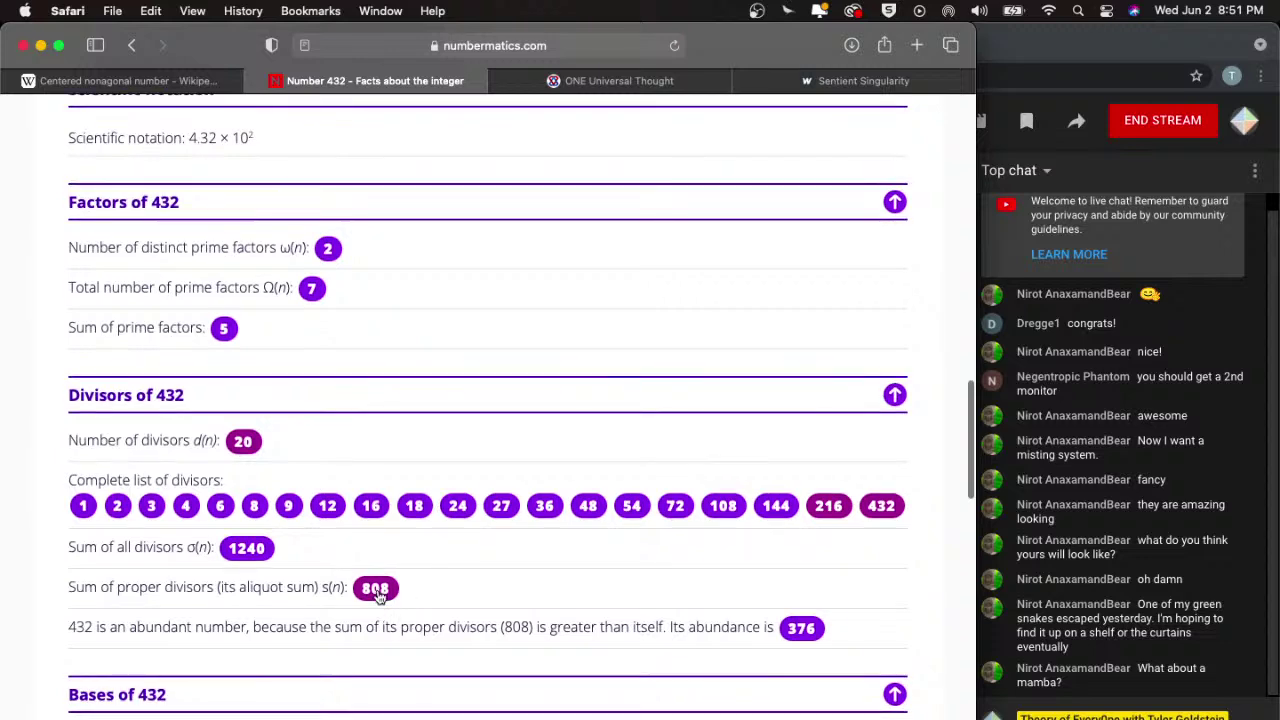
- Open the number page for 432's proper divisor sum, 808, and read it through to the recreational maths section
{"action": "scroll", "coordinate": [377, 595], "scroll_direction": "down", "scroll_amount": 10}
{"action": "scroll", "coordinate": [377, 595], "scroll_direction": "down", "scroll_amount": 10}
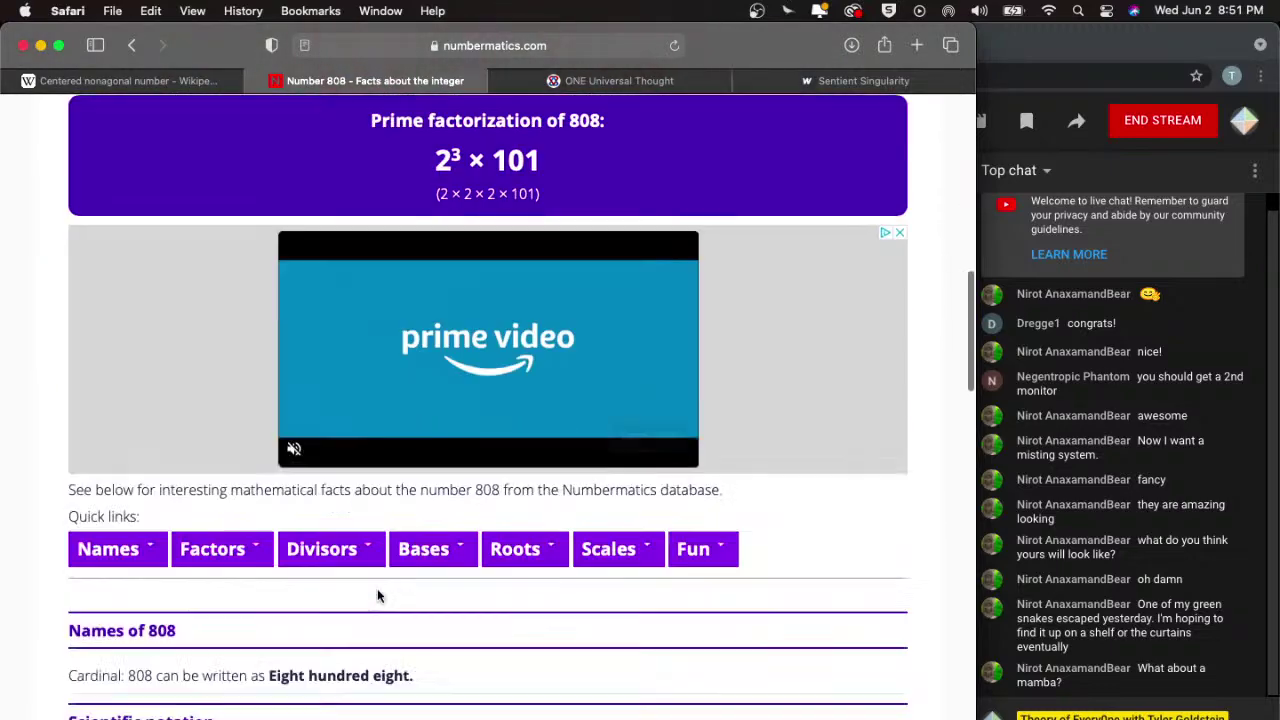
{"action": "scroll", "coordinate": [379, 595], "scroll_direction": "down", "scroll_amount": 6}
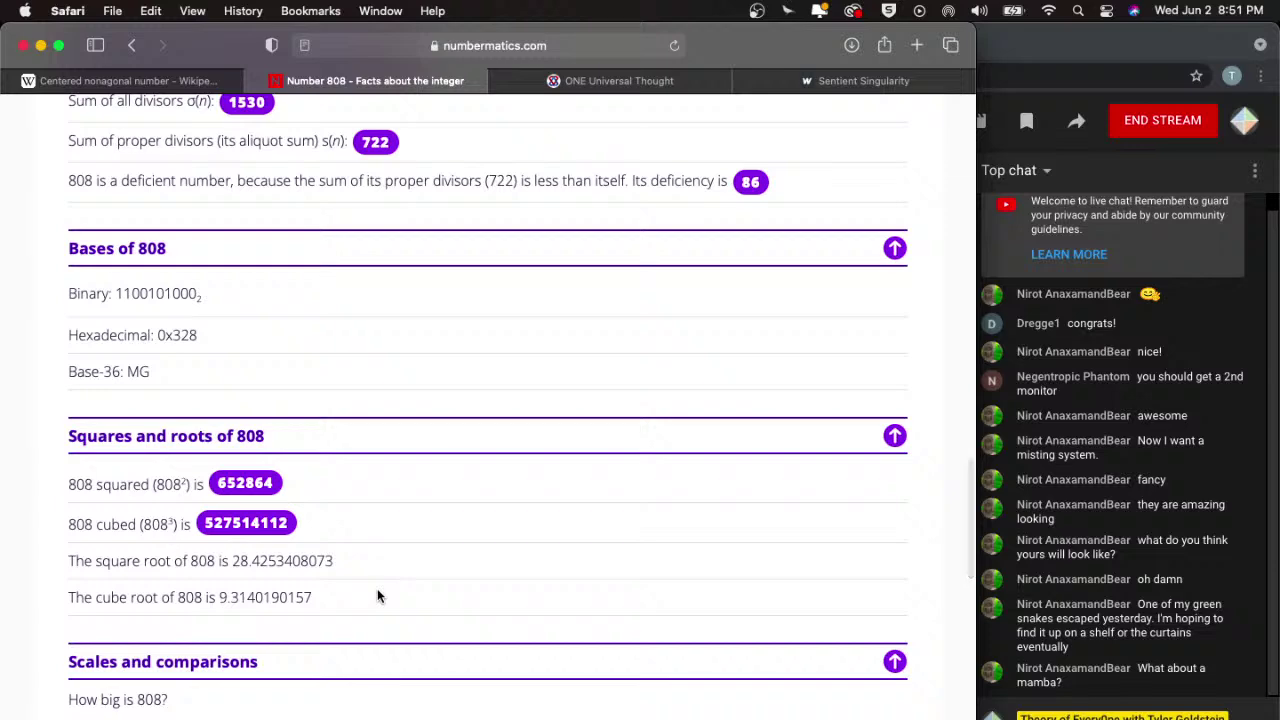
{"action": "scroll", "coordinate": [378, 596], "scroll_direction": "down", "scroll_amount": 5}
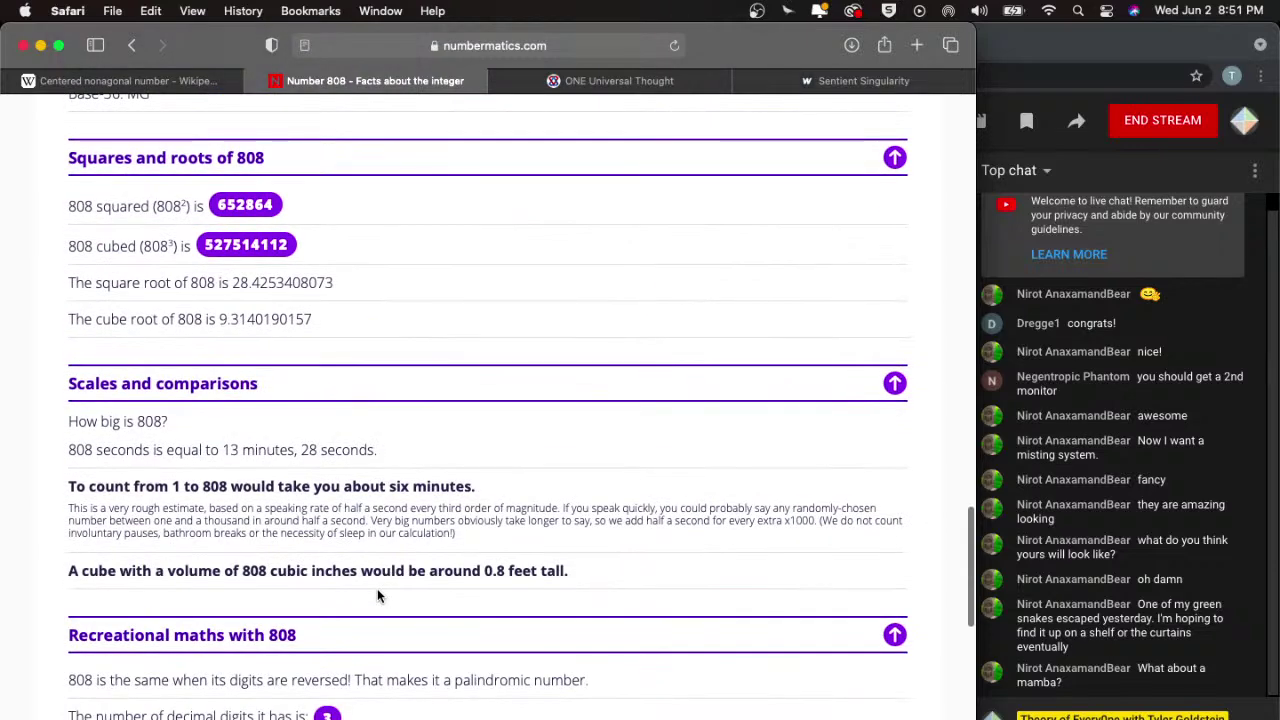
{"action": "scroll", "coordinate": [377, 596], "scroll_direction": "down", "scroll_amount": 5}
{"action": "scroll", "coordinate": [377, 596], "scroll_direction": "down", "scroll_amount": 3}
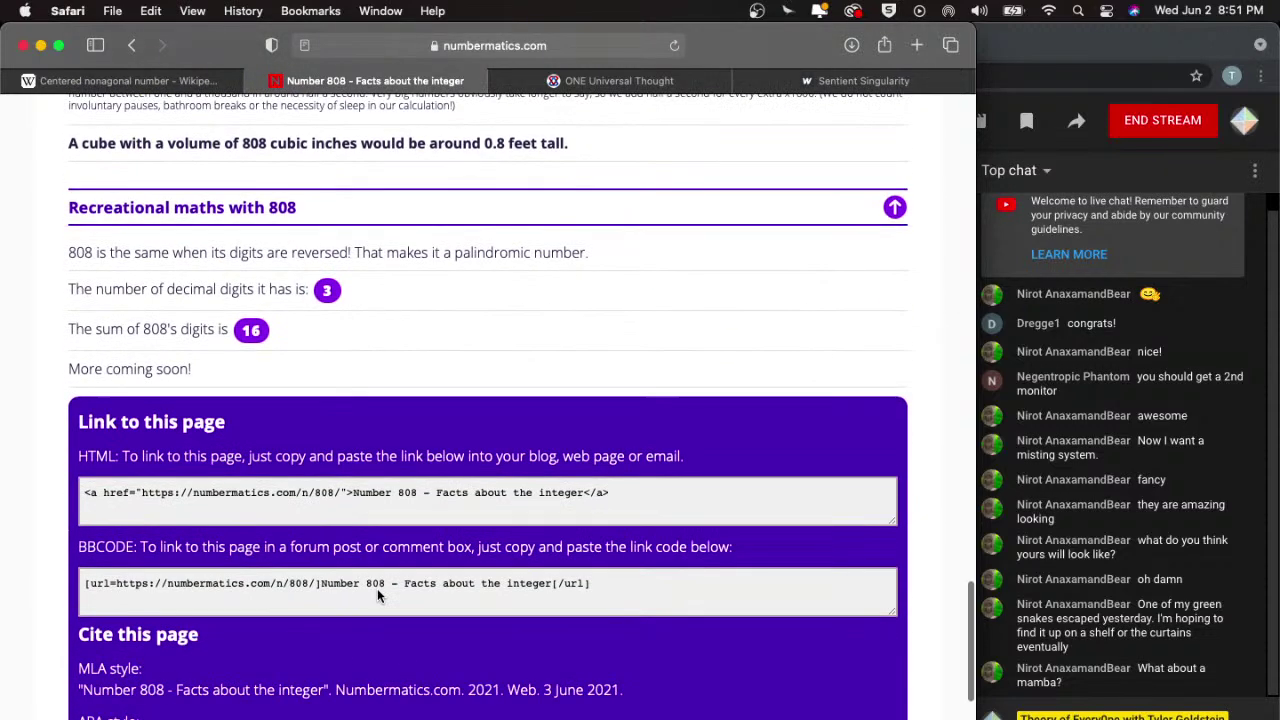
- Return to the title of the Sentient Singularity home page, close its tab, and show the ONE Universal Thought page
{"action": "left_click", "coordinate": [828, 82]}
{"action": "scroll", "coordinate": [380, 330], "scroll_direction": "up", "scroll_amount": 5}
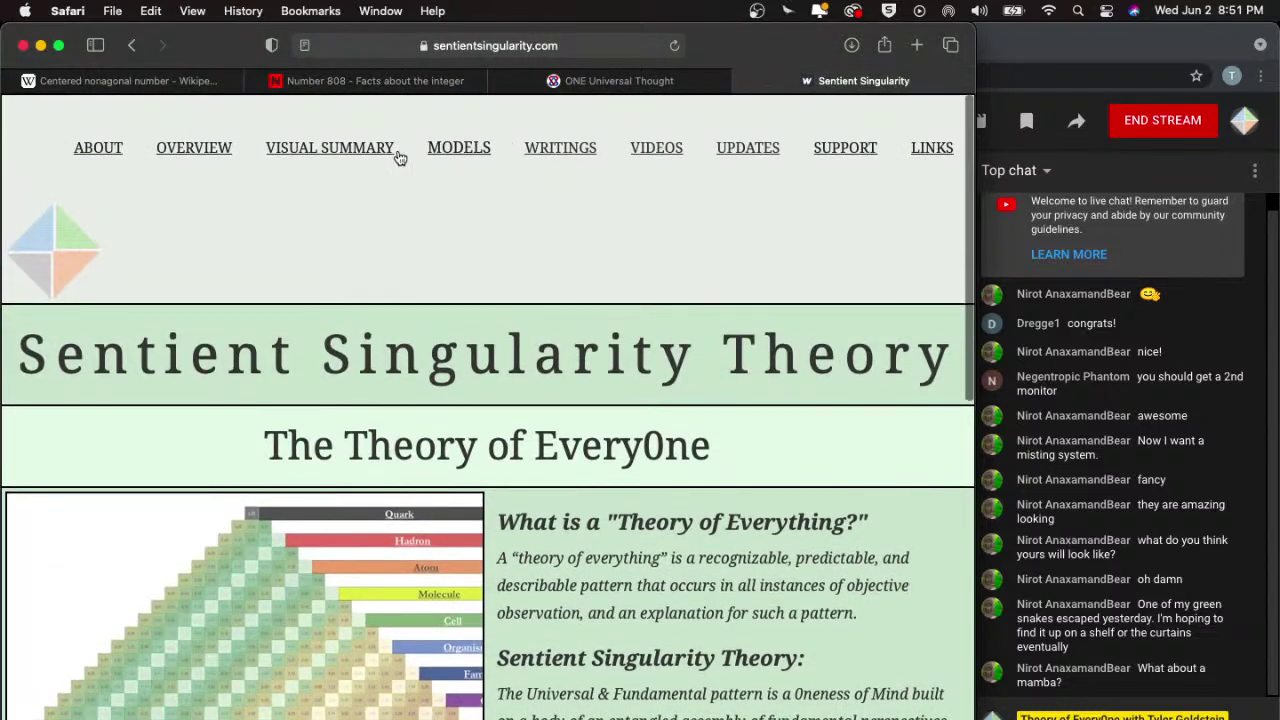
{"action": "left_click", "coordinate": [745, 80]}
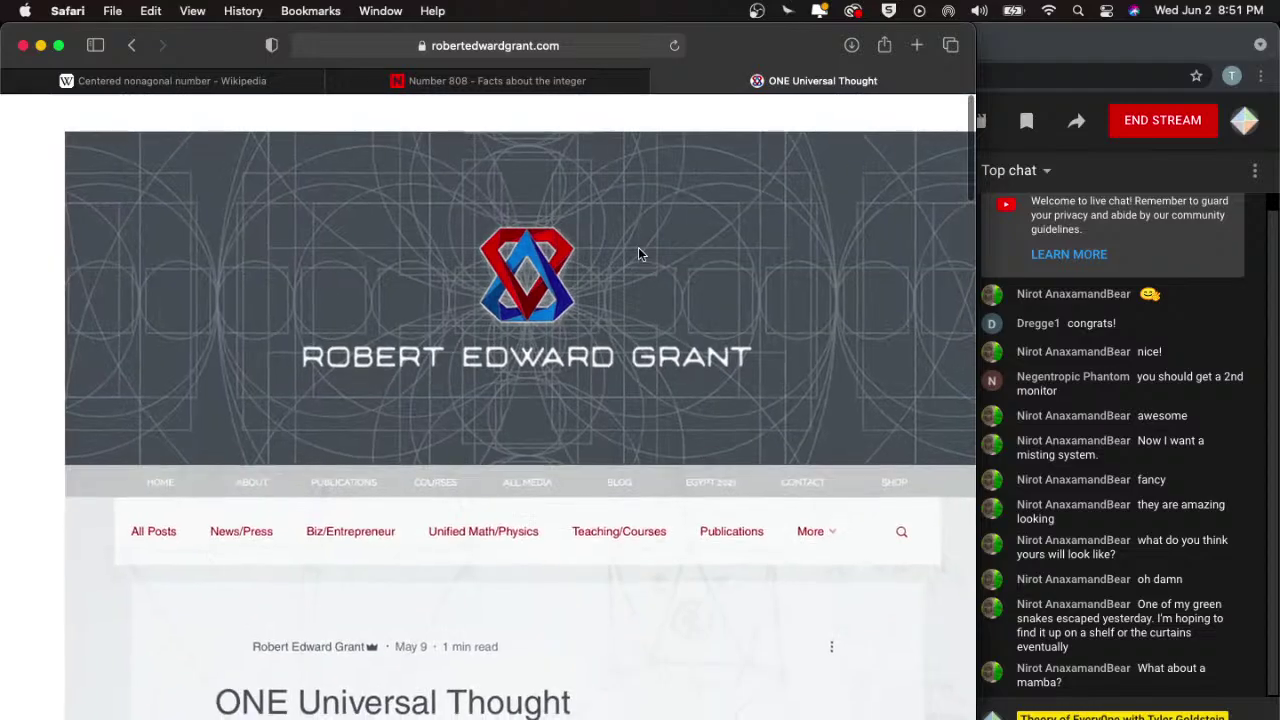
{"action": "key", "text": "super+shift+backslash"}
{"action": "left_click", "coordinate": [637, 251]}
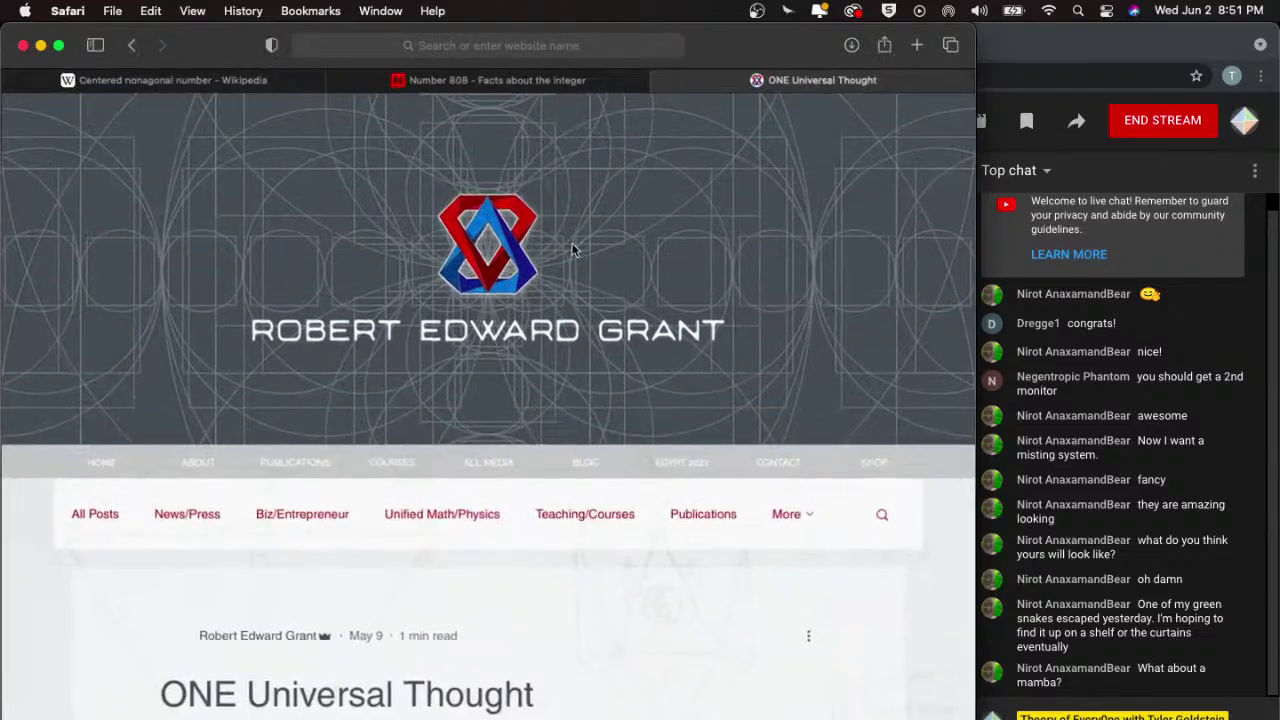
- Look through the ONE Universal Thought post down to its recent posts
{"action": "key", "text": "ctrl+Up"}
{"action": "left_click", "coordinate": [295, 287]}
{"action": "scroll", "coordinate": [295, 293], "scroll_direction": "down", "scroll_amount": 10}
{"action": "scroll", "coordinate": [295, 293], "scroll_direction": "down", "scroll_amount": 5}
{"action": "scroll", "coordinate": [295, 293], "scroll_direction": "up", "scroll_amount": 6}
{"action": "scroll", "coordinate": [297, 295], "scroll_direction": "down", "scroll_amount": 8}
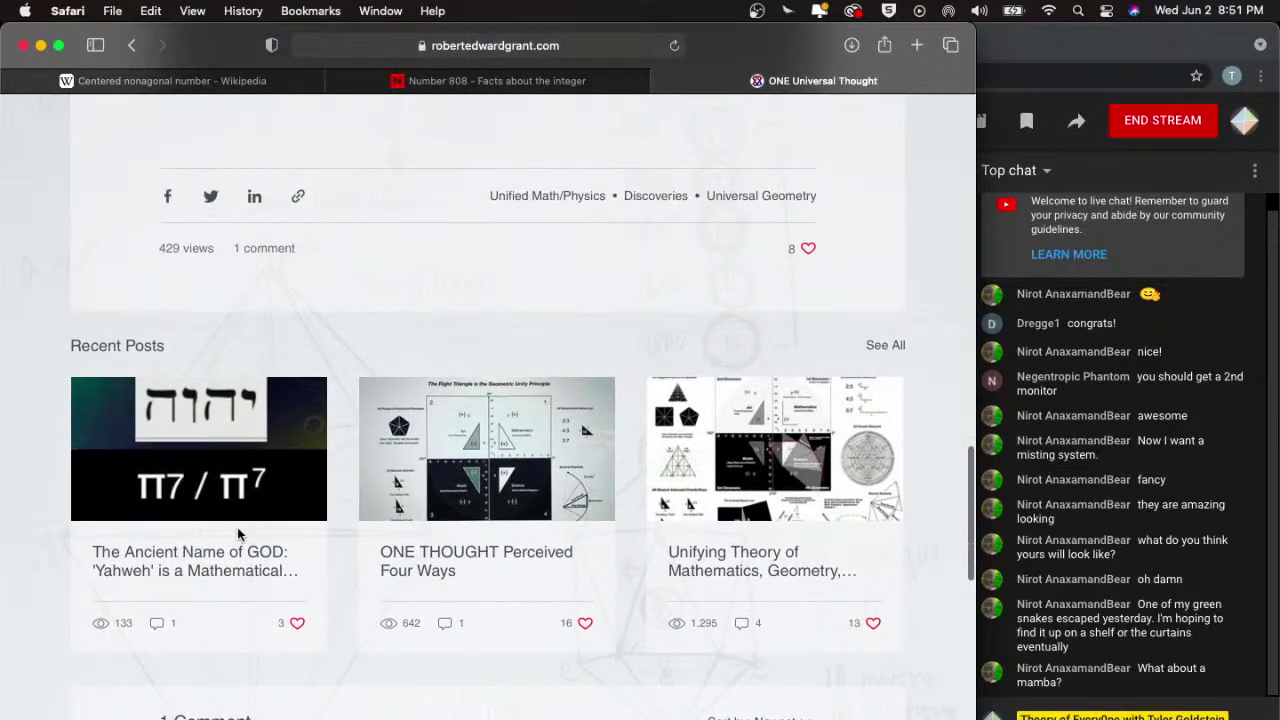
- Open the recent post "The Ancient Name of GOD: 'Yahweh' is a Mathematical Equation" and examine its text and π7 / π^7 image
{"action": "left_click", "coordinate": [150, 428]}
{"action": "scroll", "coordinate": [457, 460], "scroll_direction": "down", "scroll_amount": 15}
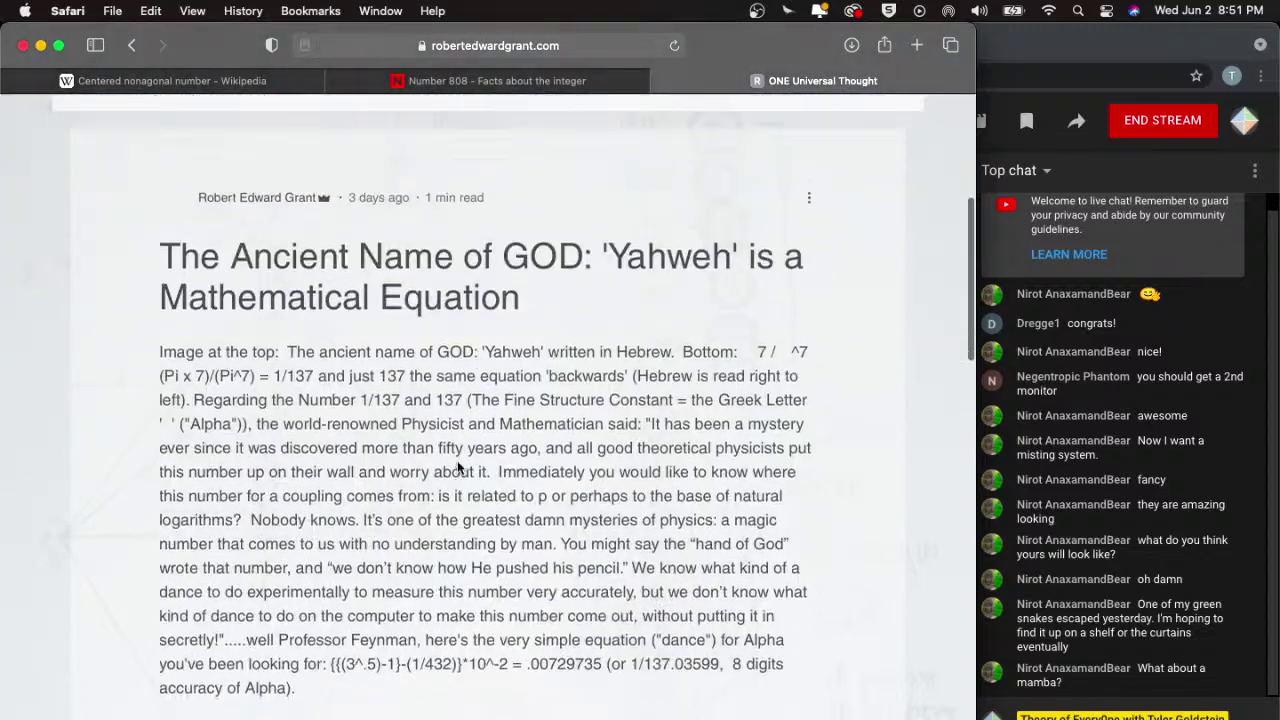
{"action": "scroll", "coordinate": [457, 460], "scroll_direction": "down", "scroll_amount": 5}
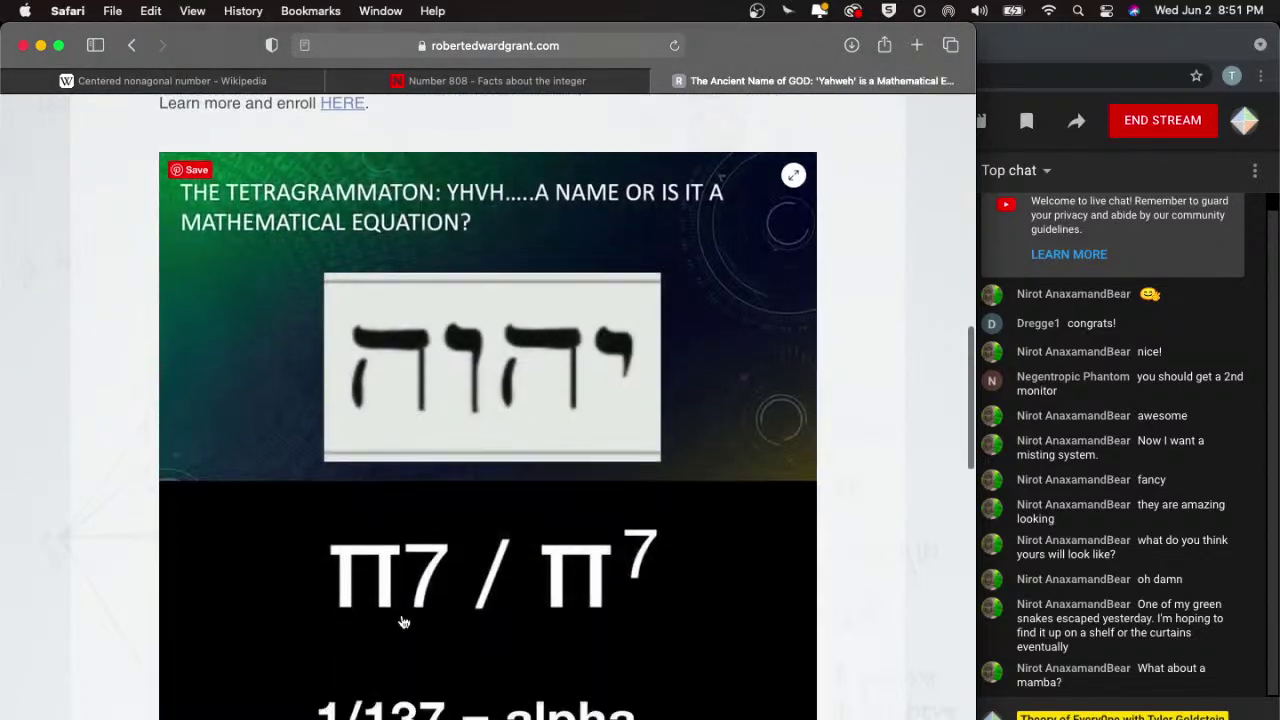
- Switch to the Theory of EveryOne Models workbook in Excel and examine the Goldstein Theory of Evolution table and the blank cells below it
{"action": "key", "text": "ctrl+Up"}
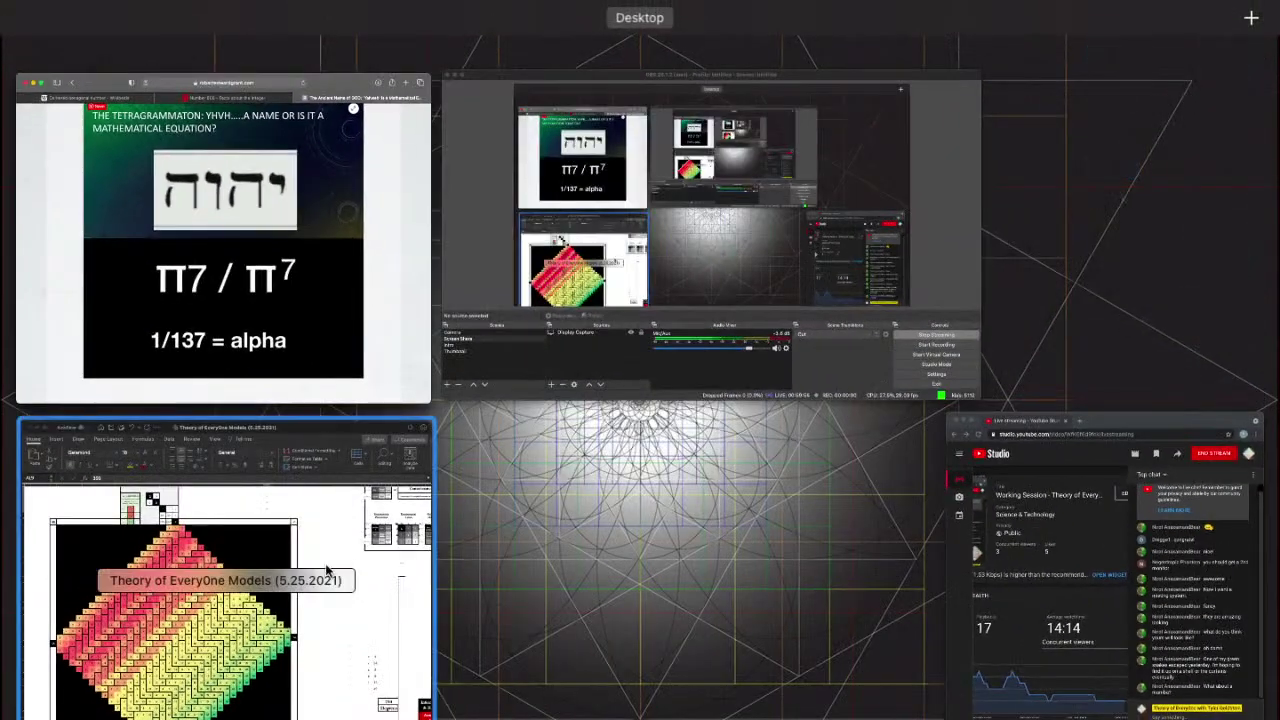
{"action": "left_click", "coordinate": [328, 574]}
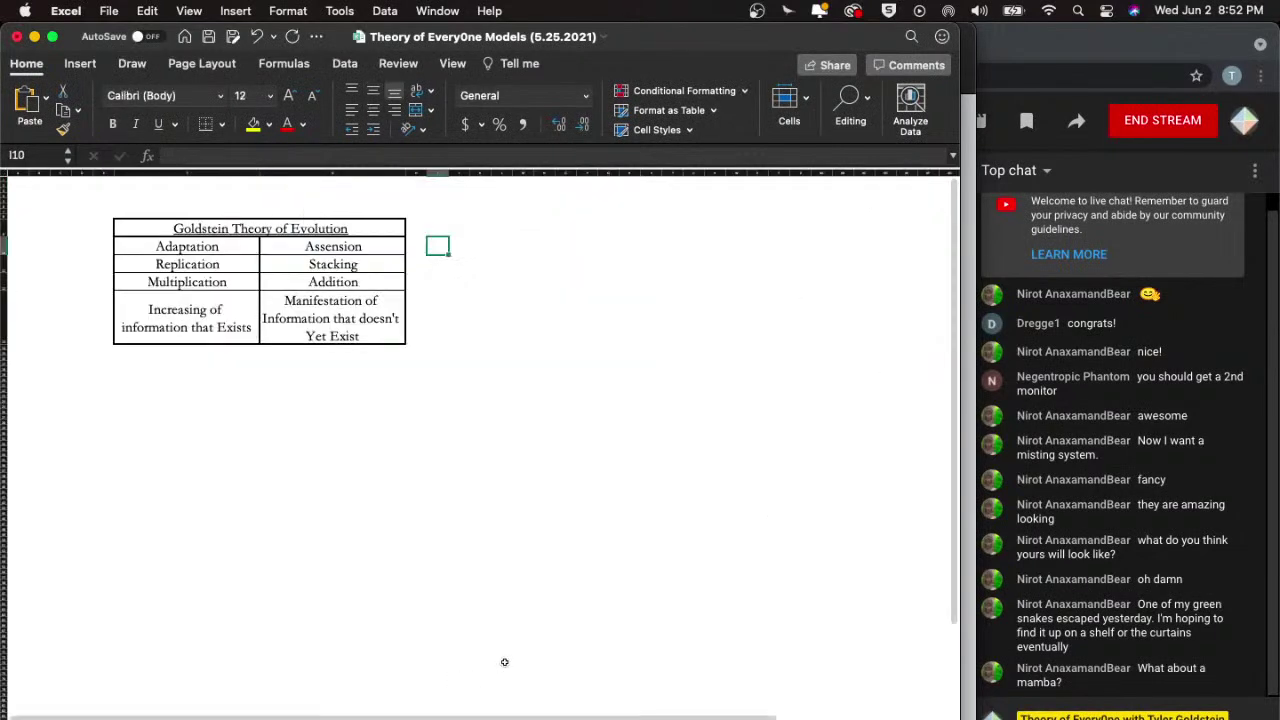
{"action": "left_click", "coordinate": [500, 549]}
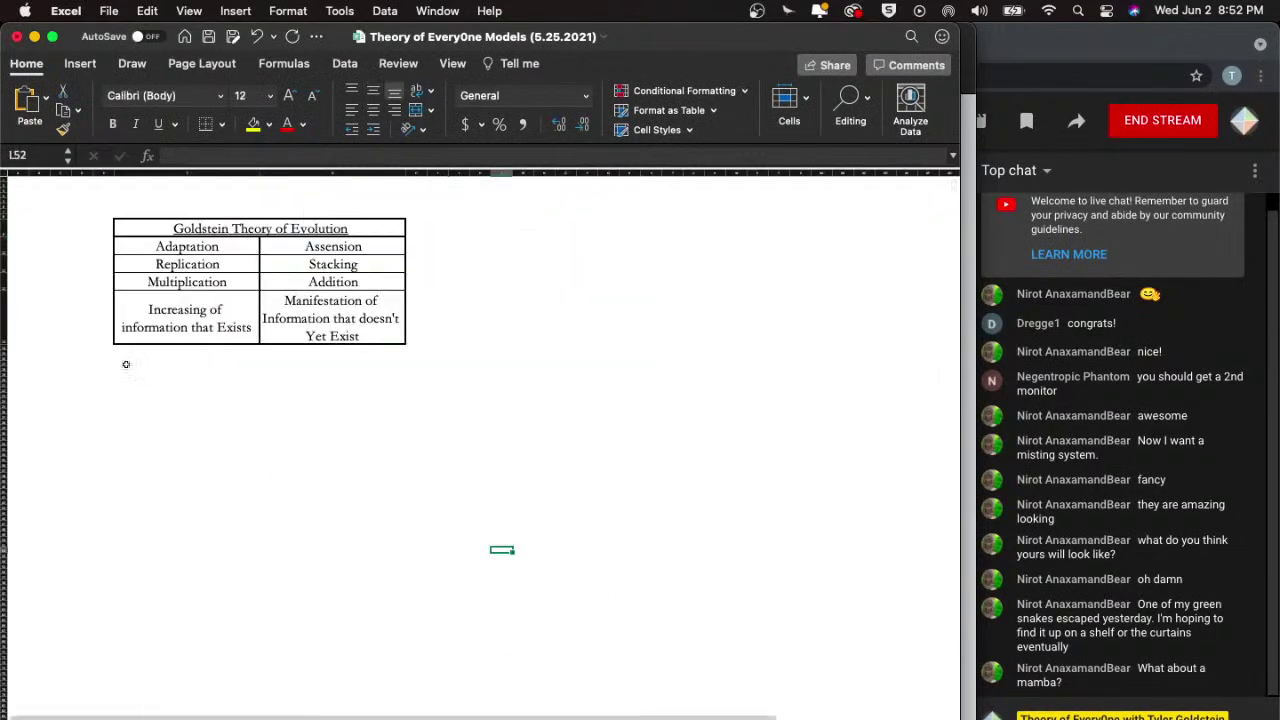
{"action": "left_click", "coordinate": [146, 396]}
{"action": "scroll", "coordinate": [280, 392], "scroll_direction": "up", "scroll_amount": 5}
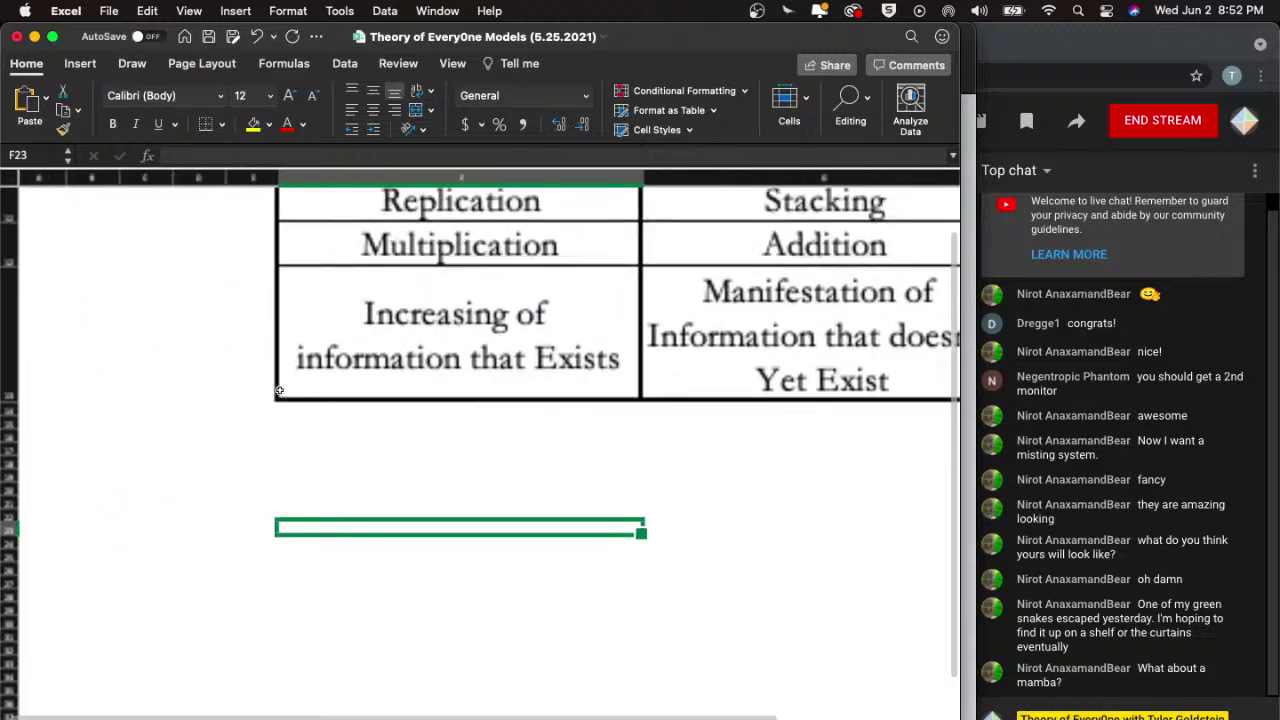
{"action": "scroll", "coordinate": [290, 400], "scroll_direction": "down", "scroll_amount": 2}
{"action": "scroll", "coordinate": [290, 400], "scroll_direction": "right", "scroll_amount": 2}
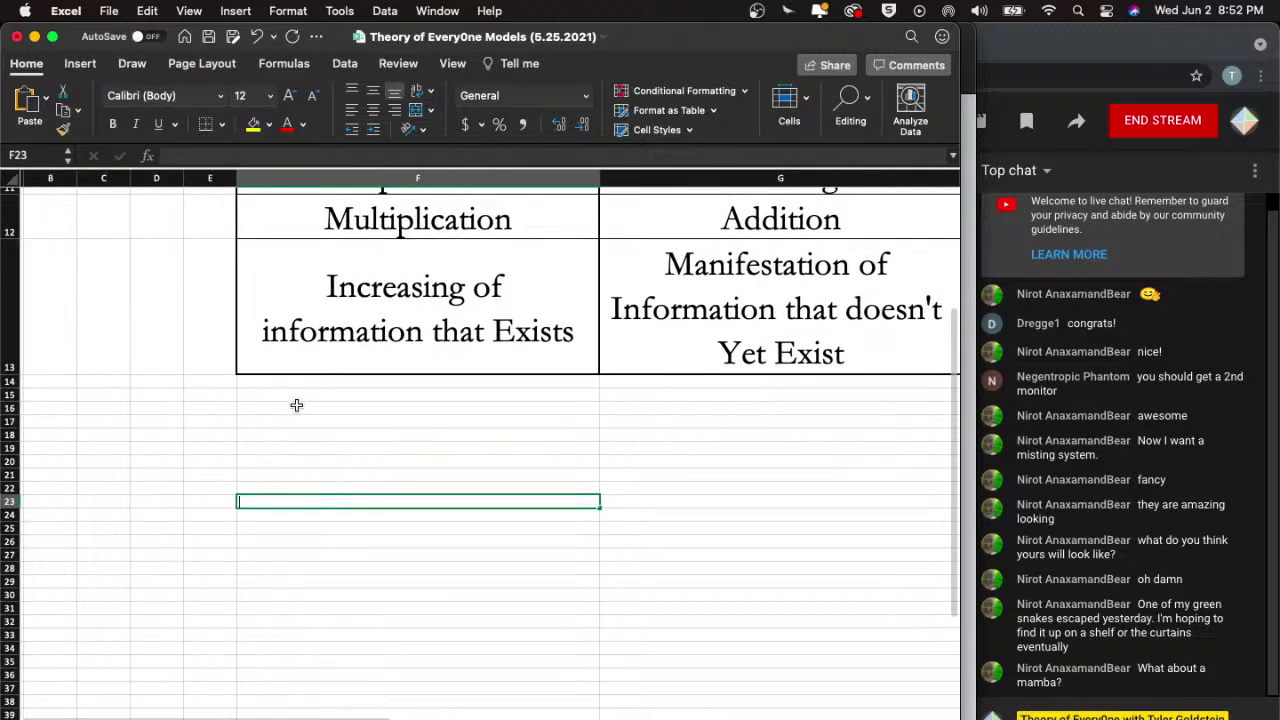
{"action": "type", "text": "="}
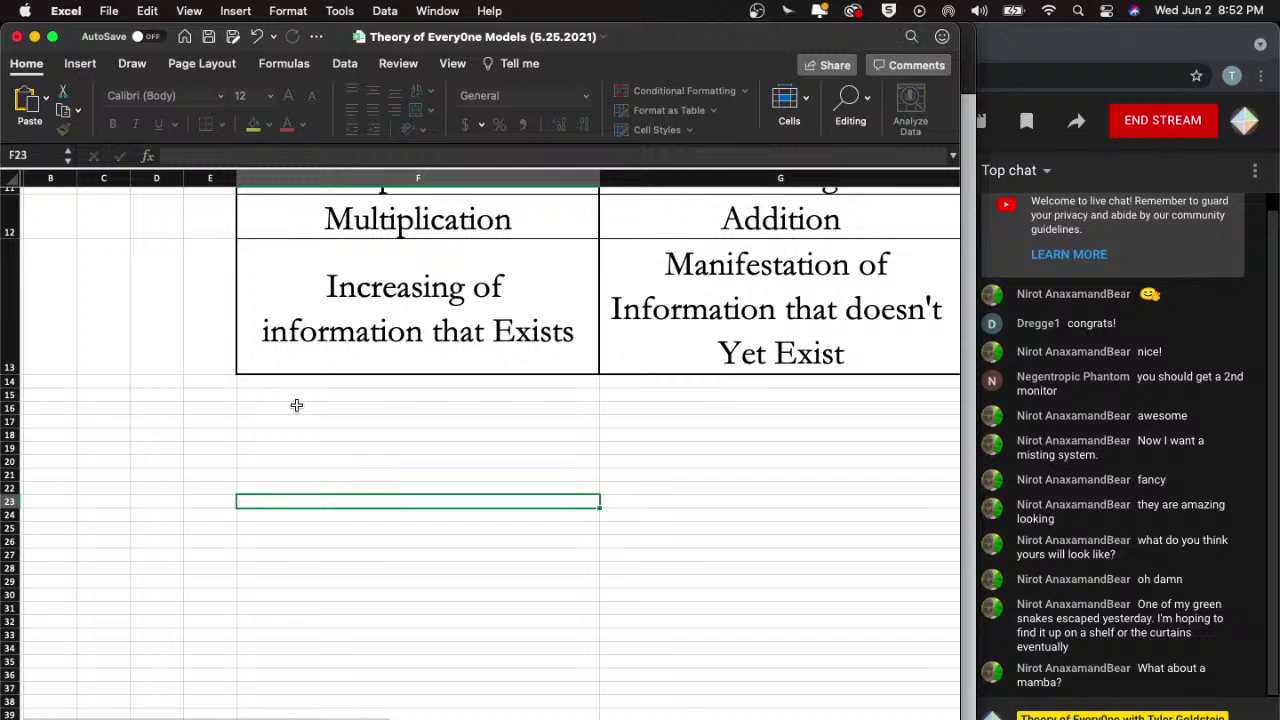
{"action": "key", "text": "Escape"}
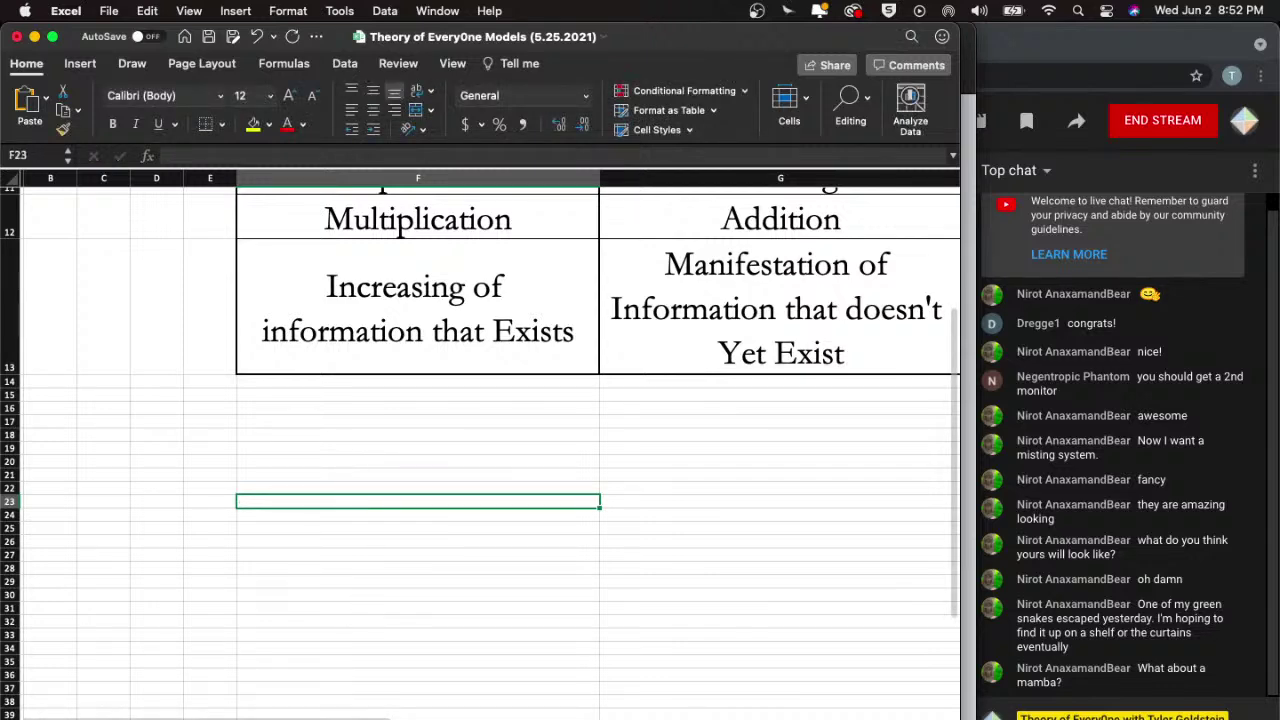
- View the worksheet with the Head - Particle and Body - Wave consciousness tables
{"action": "key", "text": "ctrl+z"}
{"action": "scroll", "coordinate": [322, 593], "scroll_direction": "down", "scroll_amount": 6}
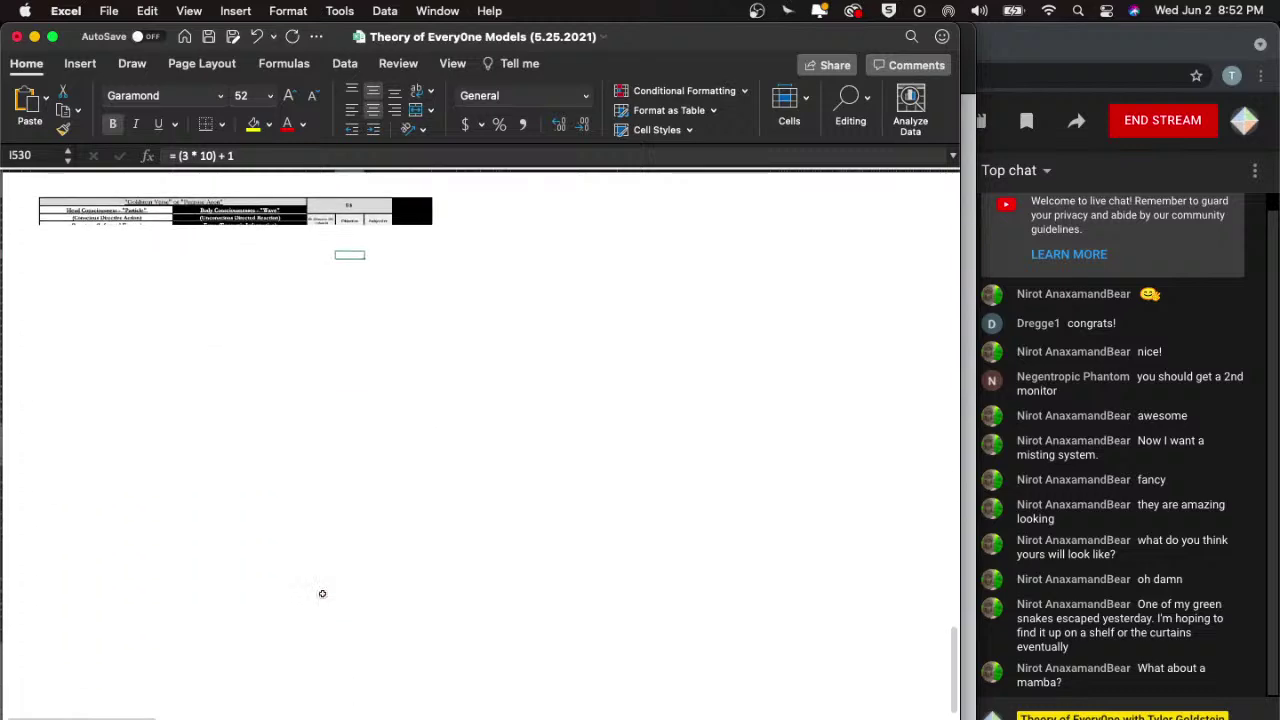
{"action": "scroll", "coordinate": [322, 593], "scroll_direction": "down", "scroll_amount": 2}
{"action": "scroll", "coordinate": [480, 445], "scroll_direction": "up", "scroll_amount": 3}
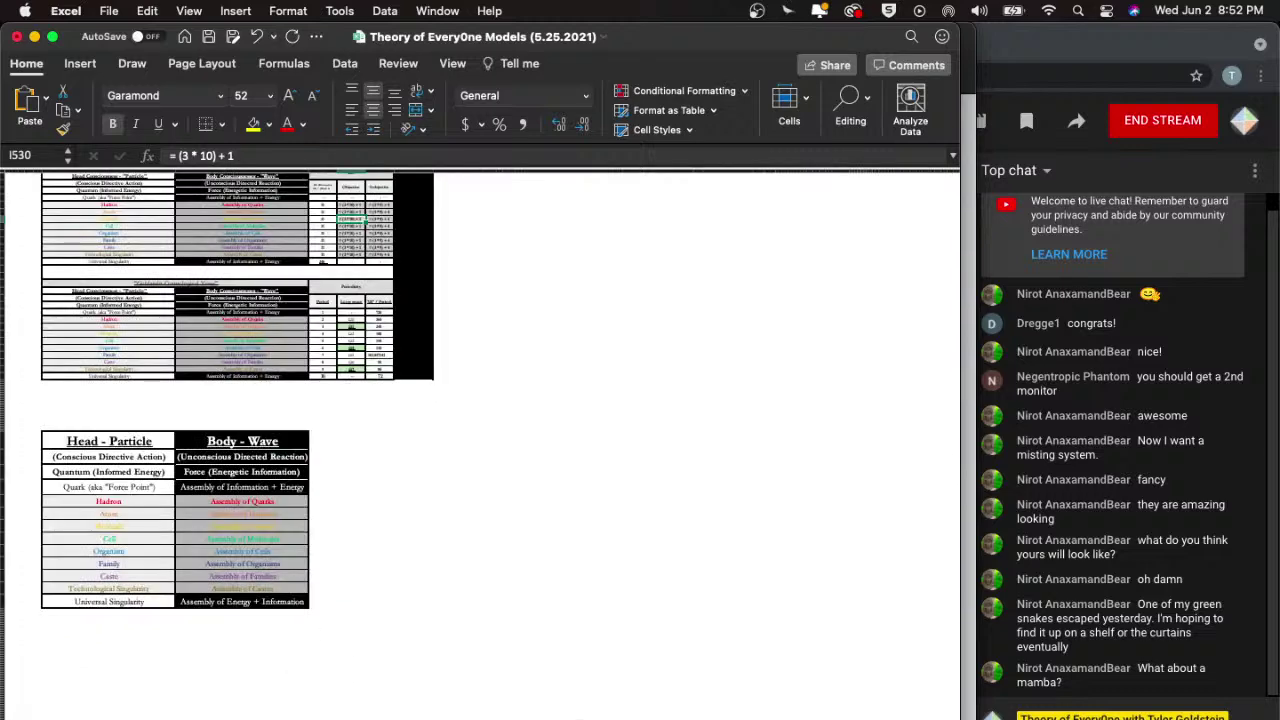
- Examine the worksheet with the 496 and 432 comparison and the coloured 81, 72 and 64 pattern, glancing at the neighbouring sheet
{"action": "key", "text": "ctrl+Page_Down"}
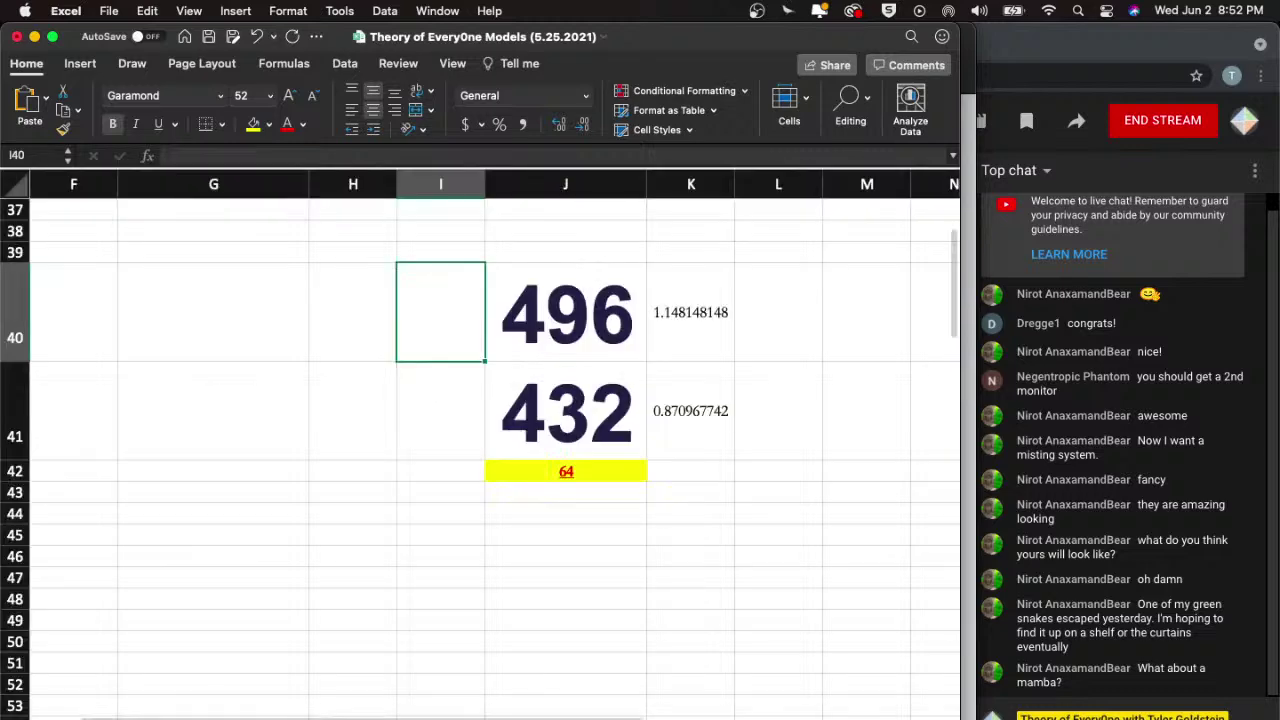
{"action": "key", "text": "ctrl+Page_Down"}
{"action": "scroll", "coordinate": [480, 573], "scroll_direction": "down", "scroll_amount": 3}
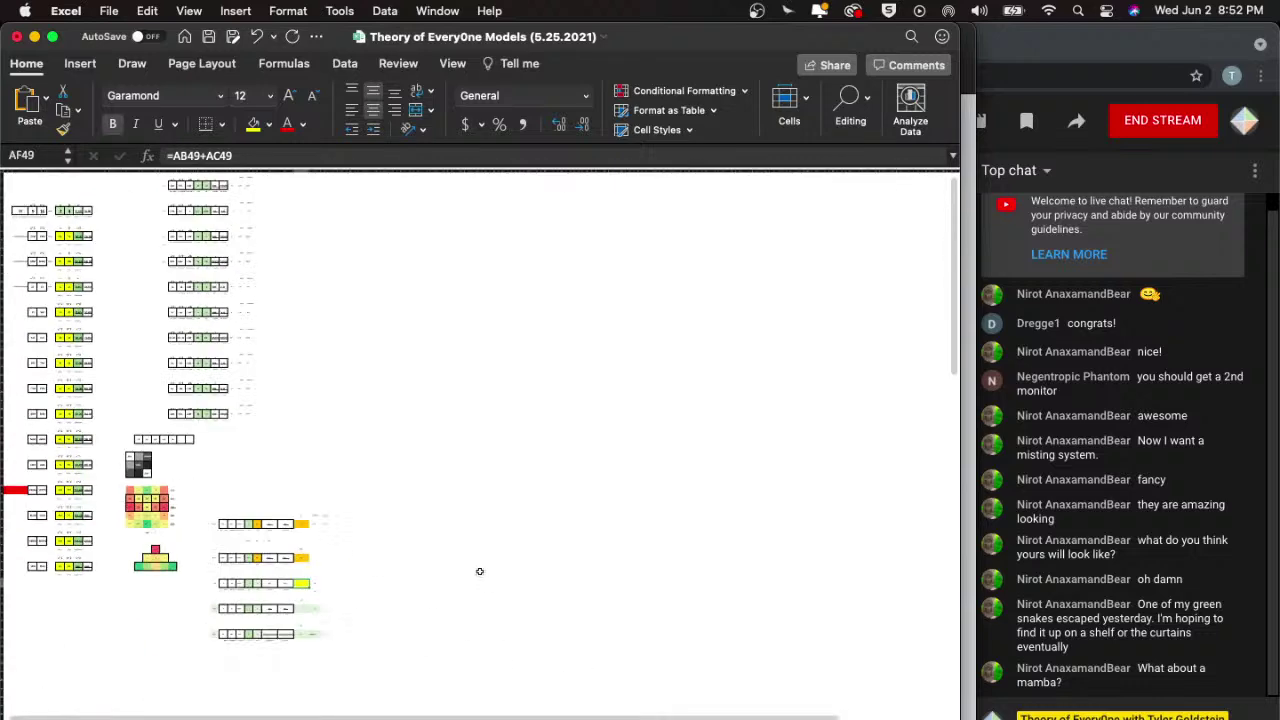
{"action": "key", "text": "ctrl+Page_Up"}
{"action": "scroll", "coordinate": [475, 598], "scroll_direction": "down", "scroll_amount": 3}
{"action": "scroll", "coordinate": [474, 594], "scroll_direction": "up", "scroll_amount": 5}
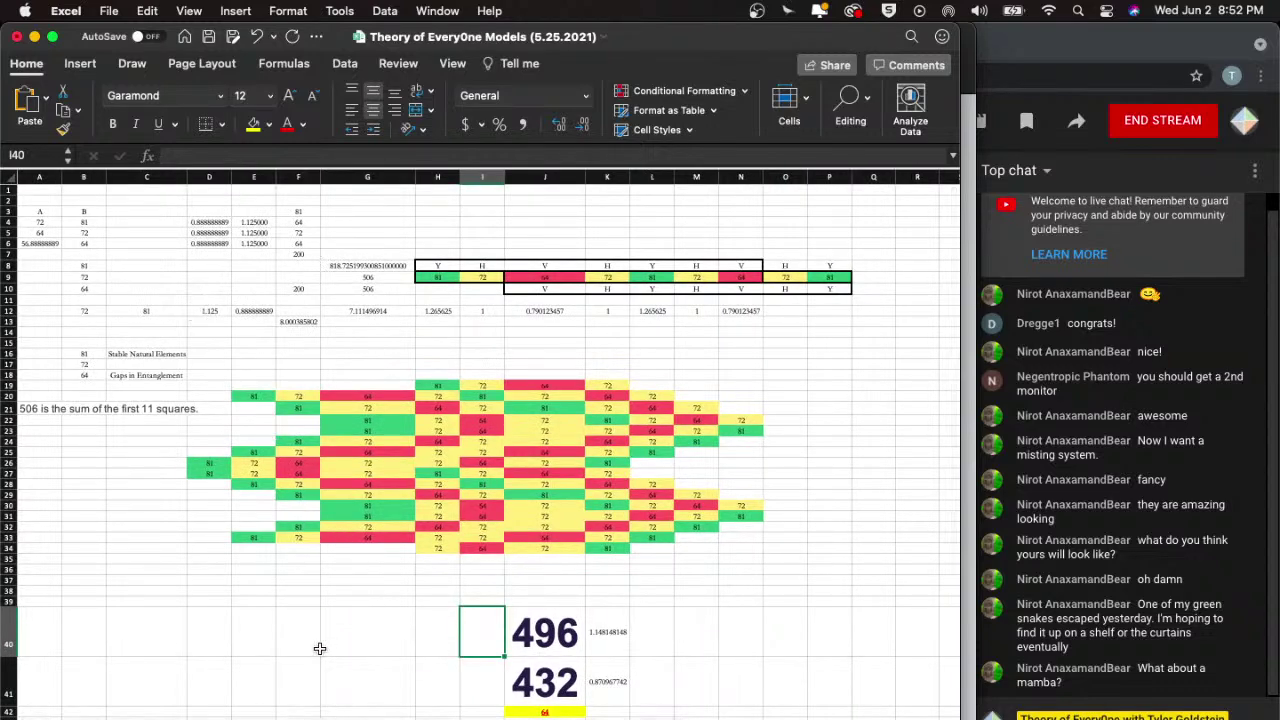
- Browse onward to the theory definitions and Recognizable Pattern tables, ending on the sheet with the shaded four-by-four number square
{"action": "key", "text": "ctrl+Page_Down"}
{"action": "key", "text": "ctrl+Page_Down"}
{"action": "key", "text": "ctrl+Page_Down"}
{"action": "key", "text": "ctrl+Page_Down"}
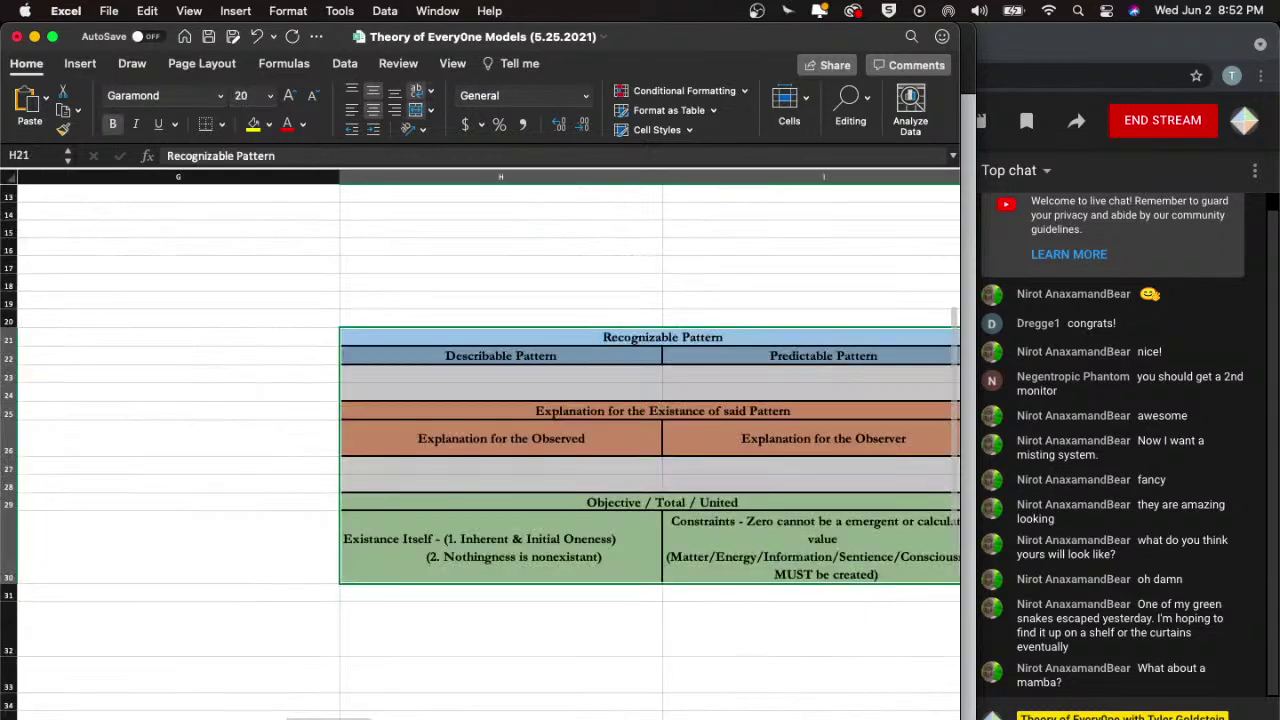
{"action": "scroll", "coordinate": [389, 511], "scroll_direction": "down", "scroll_amount": 6}
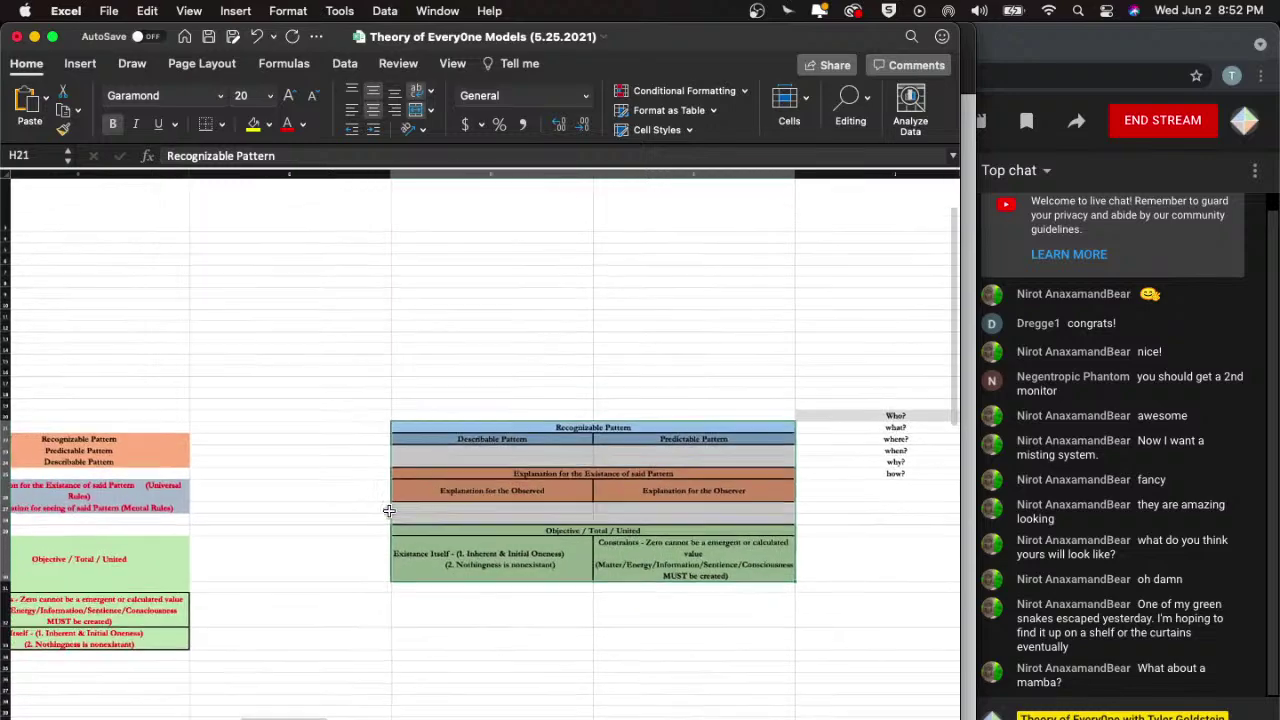
{"action": "scroll", "coordinate": [389, 511], "scroll_direction": "left", "scroll_amount": 6}
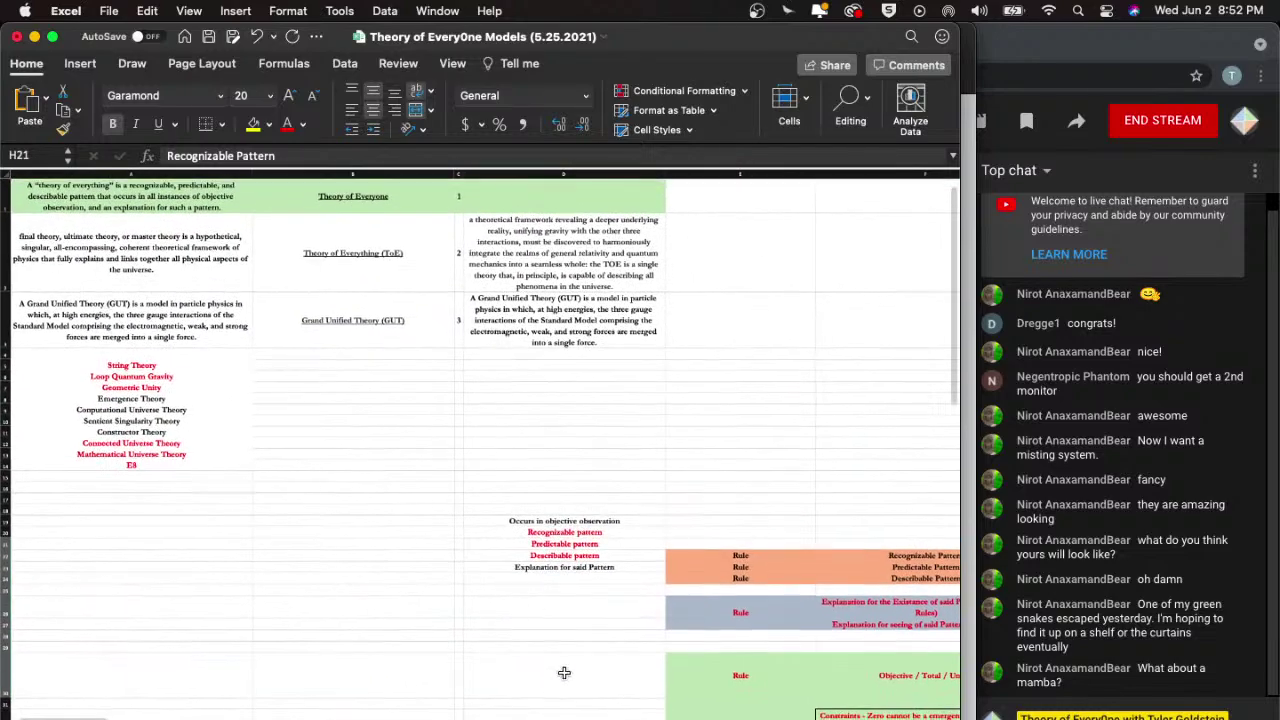
{"action": "key", "text": "ctrl+Page_Down"}
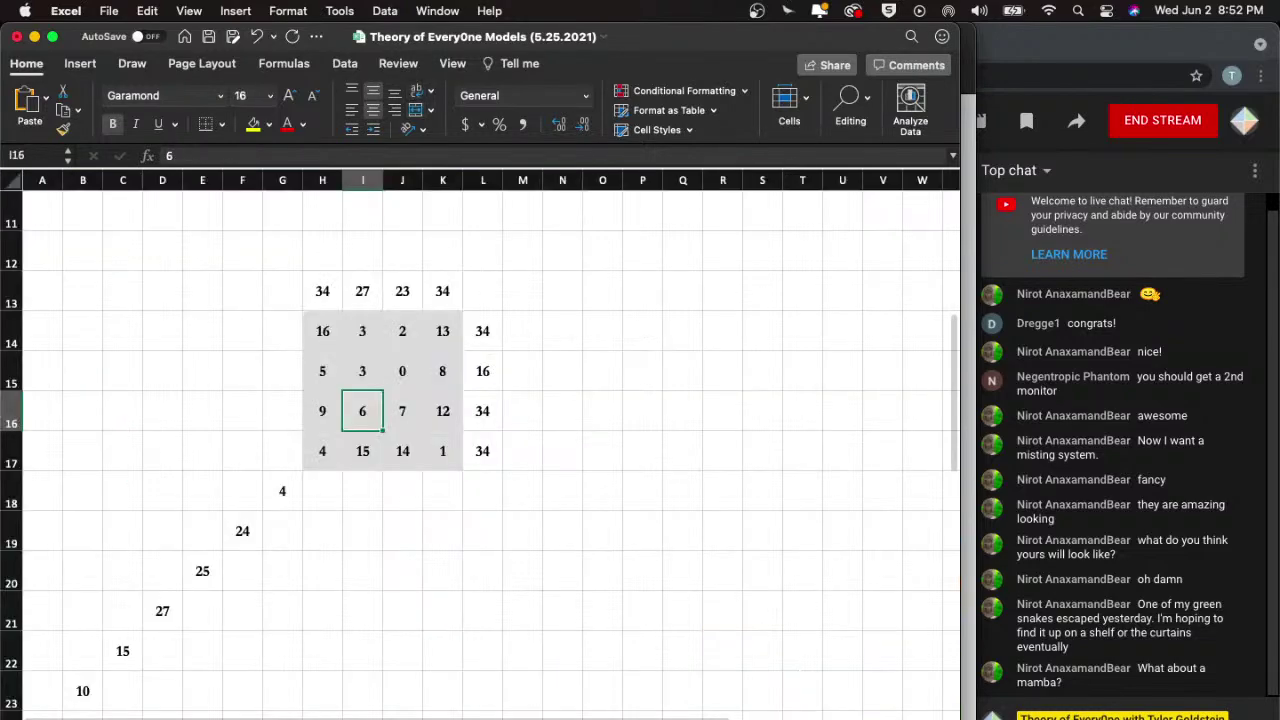
- Go to the worksheet listing the theories and select blank cell A21 below the list
{"action": "key", "text": "ctrl+Page_Down"}
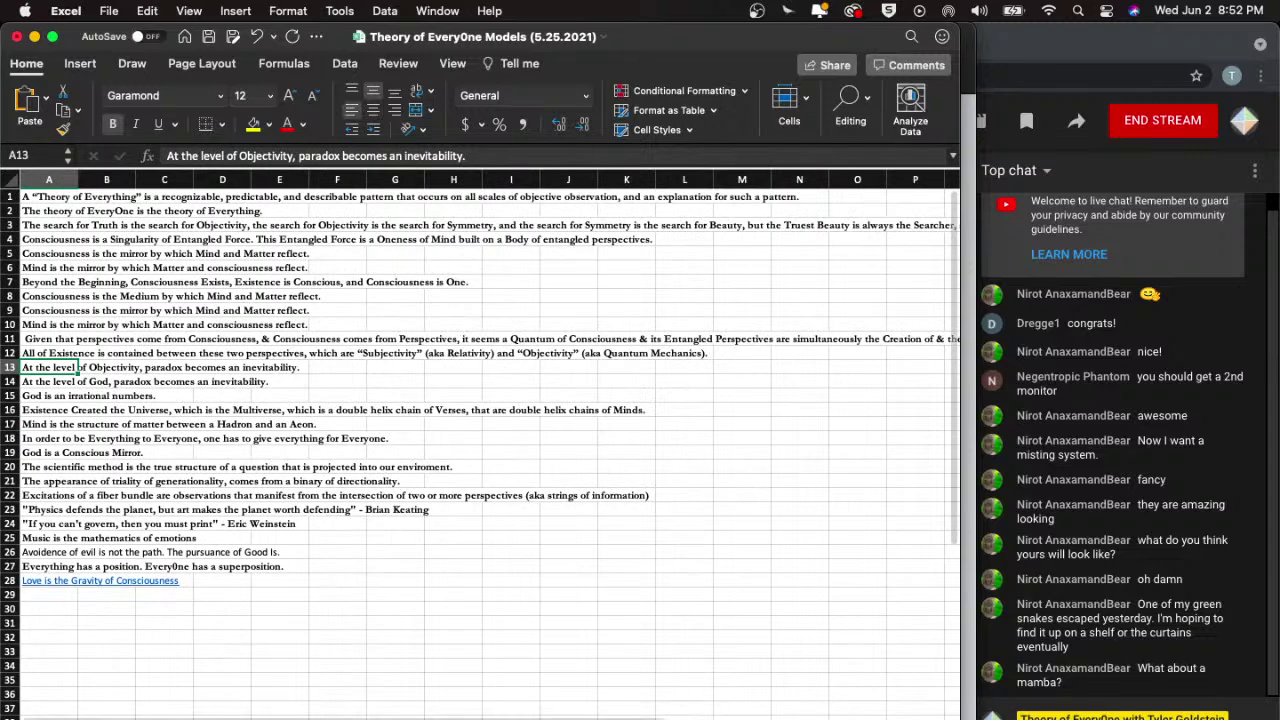
{"action": "key", "text": "ctrl+Page_Down"}
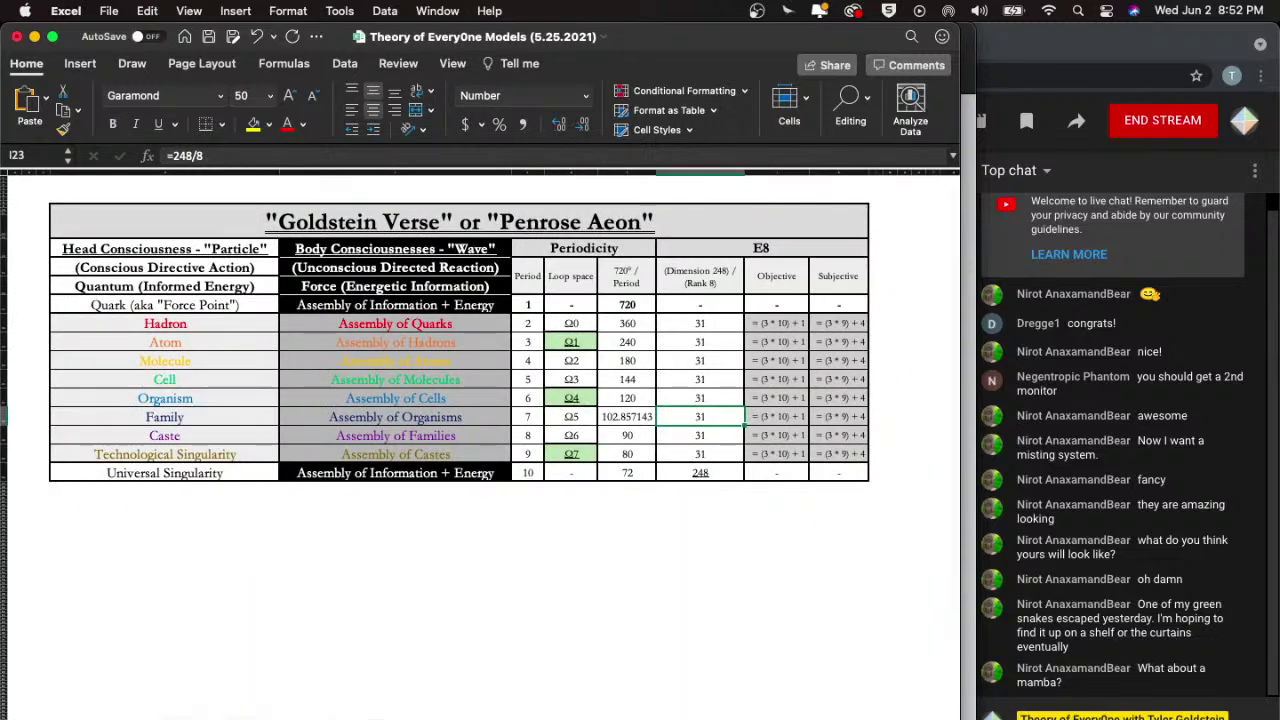
{"action": "key", "text": "ctrl+Page_Down"}
{"action": "left_click", "coordinate": [194, 576]}
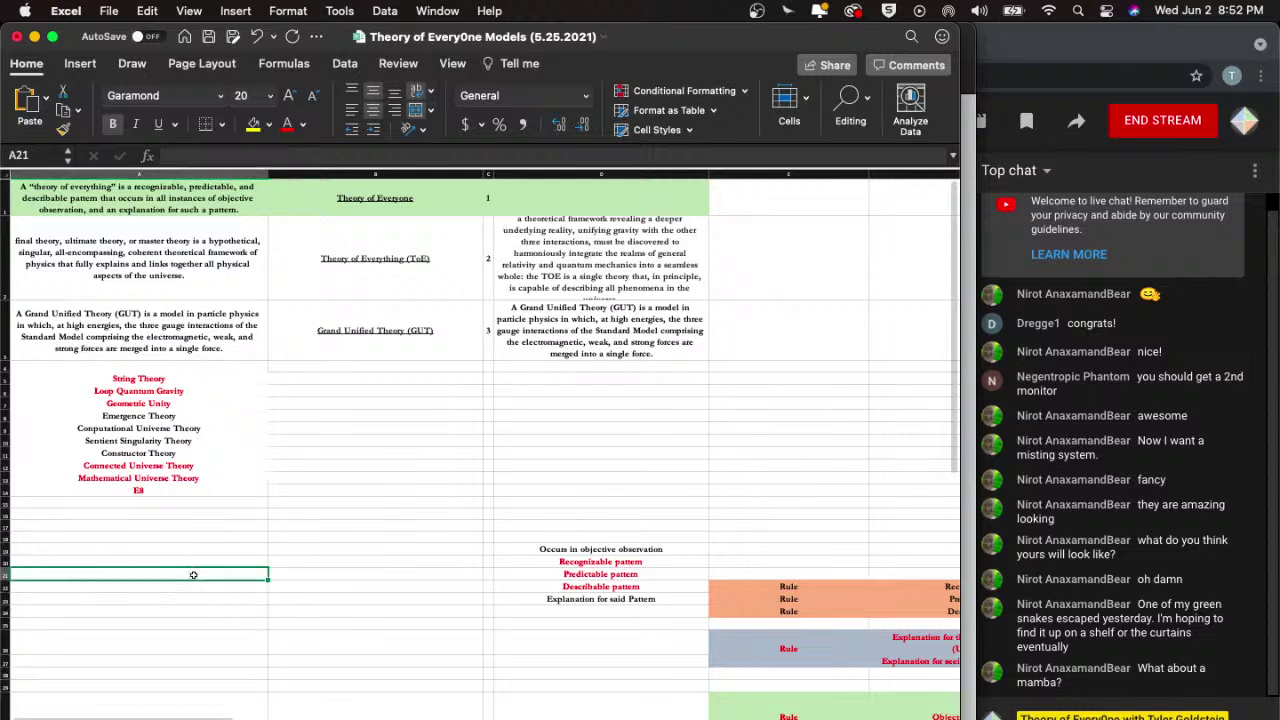
{"action": "scroll", "coordinate": [231, 576], "scroll_direction": "up", "scroll_amount": 5}
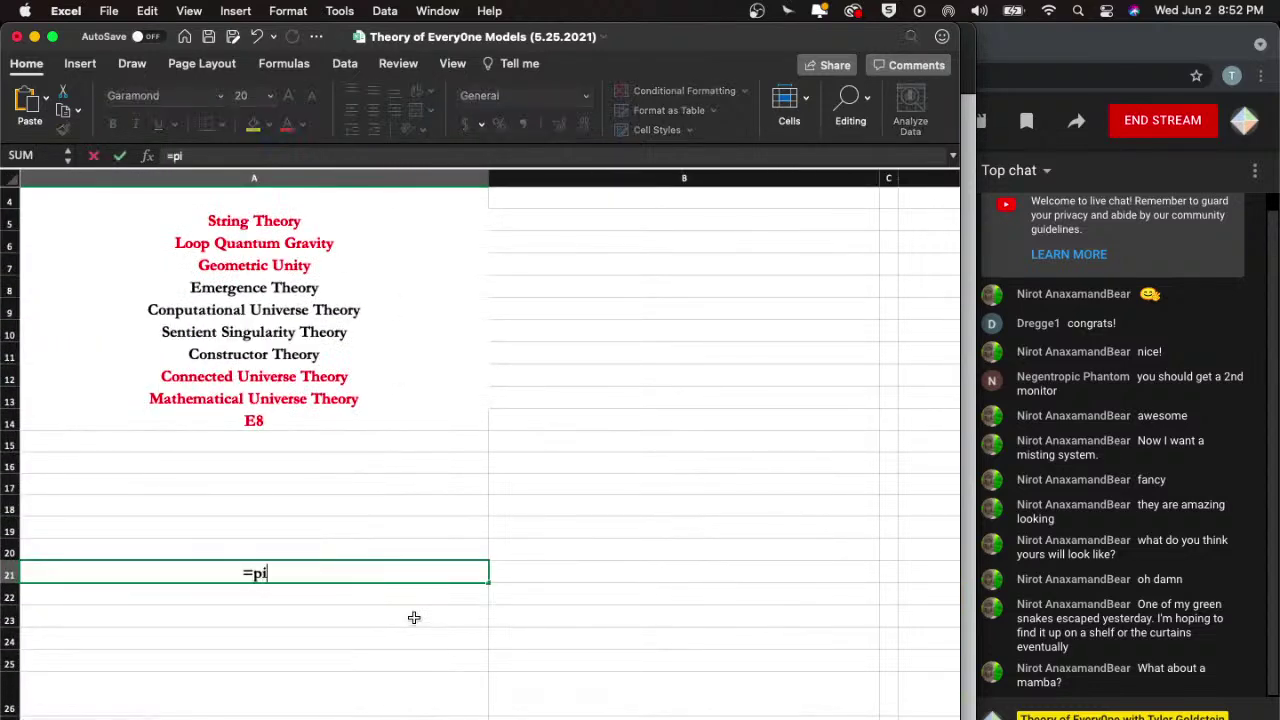
- Try to enter pi in cell A21 with the formula =pi
{"action": "type", "text": "=pi"}
{"action": "key", "text": "Return"}
{"action": "key", "text": "Up"}
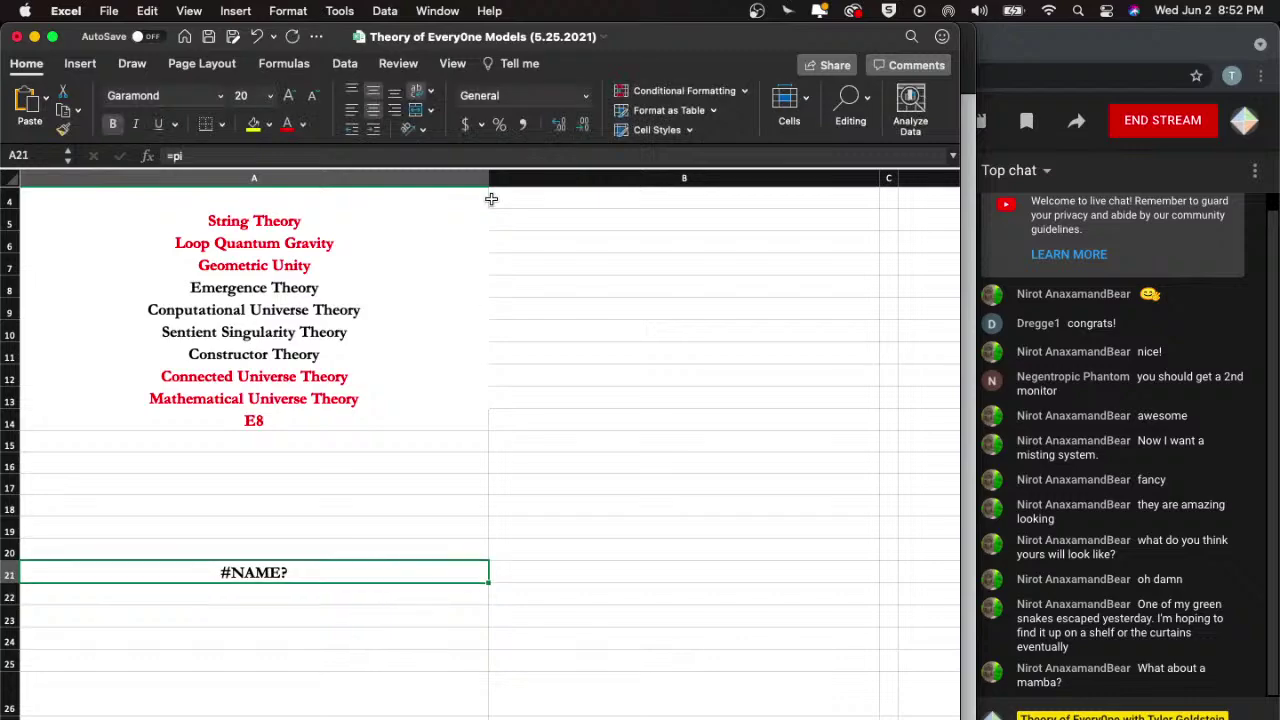
- Switch to Safari and search the web for "pi in excel" in a new tab
{"action": "key", "text": "ctrl+Up"}
{"action": "left_click", "coordinate": [230, 240]}
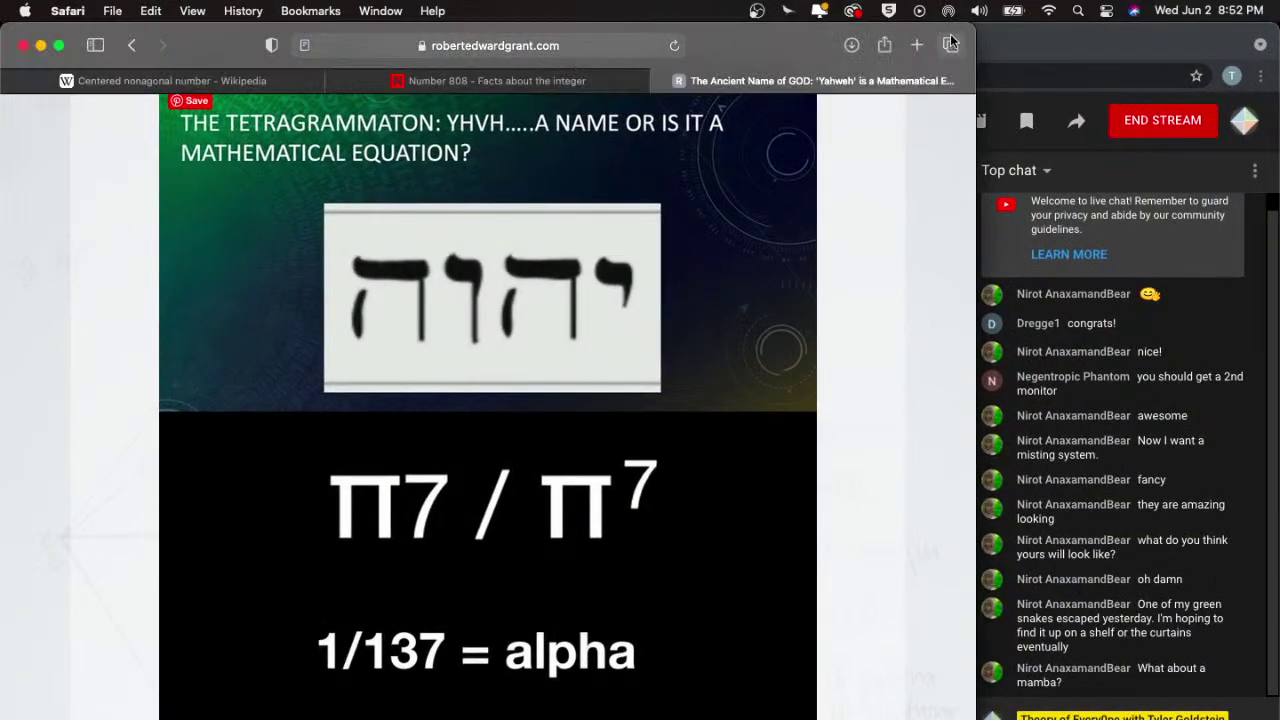
{"action": "left_click", "coordinate": [917, 45]}
{"action": "type", "text": "pi"}
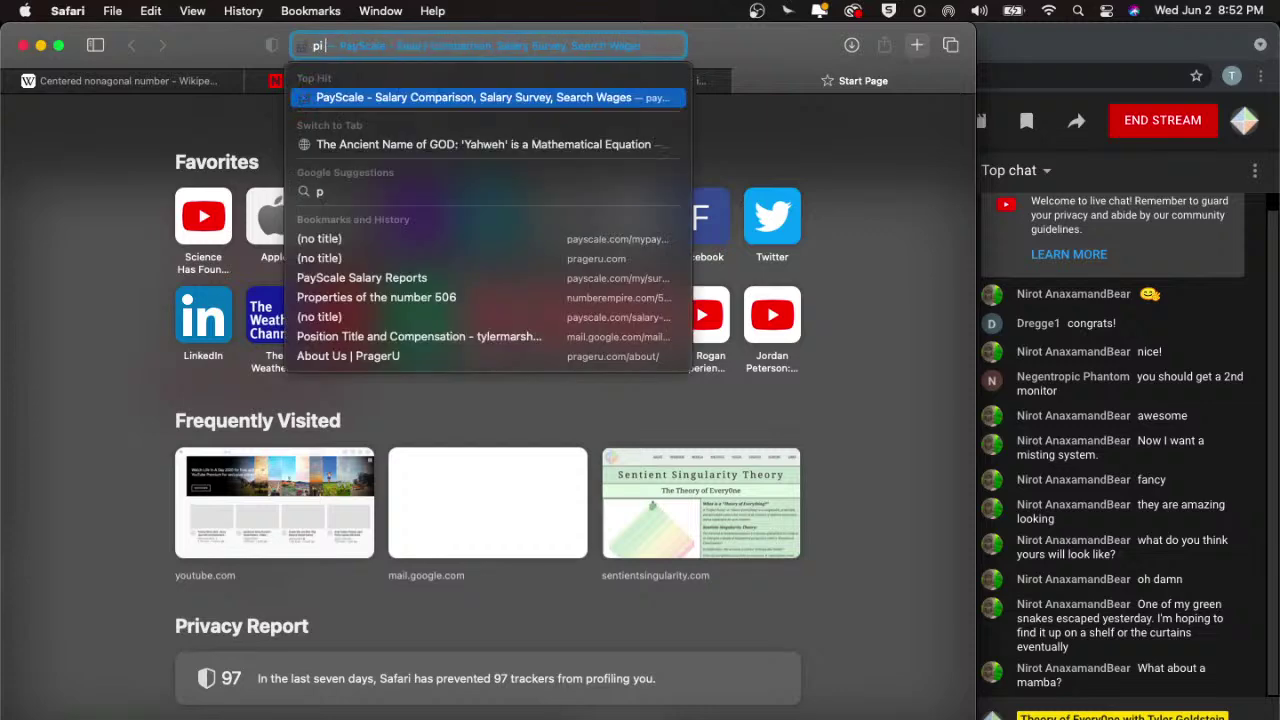
{"action": "type", "text": " in ex"}
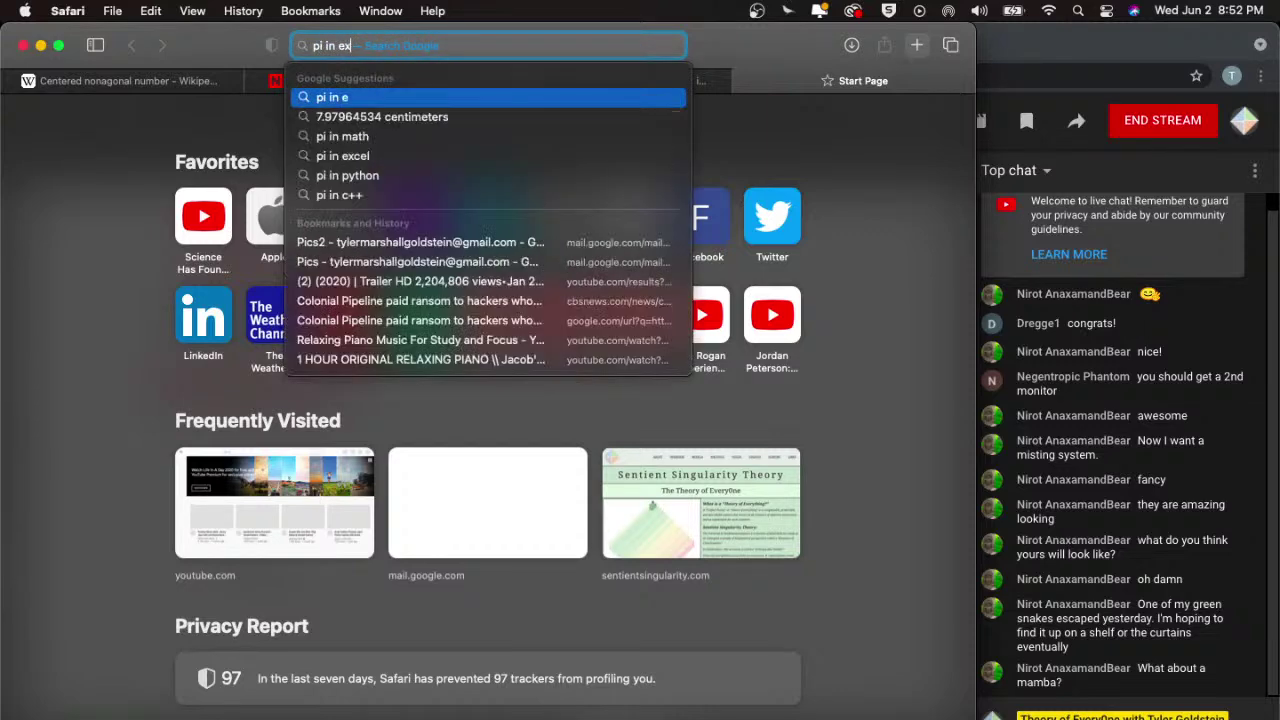
{"action": "type", "text": "cel"}
{"action": "key", "text": "Return"}
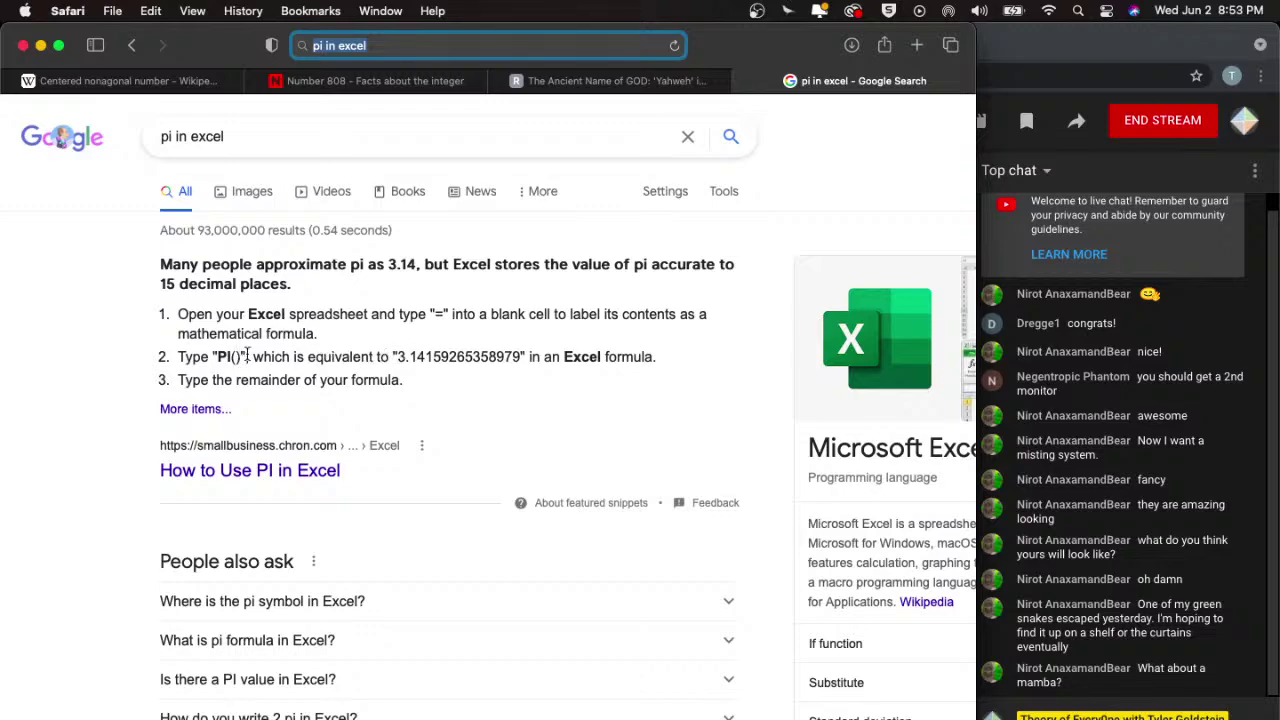
- Return to the Excel workbook and enter the formula =PI() in cell A21
{"action": "key", "text": "ctrl+Up"}
{"action": "left_click", "coordinate": [367, 600]}
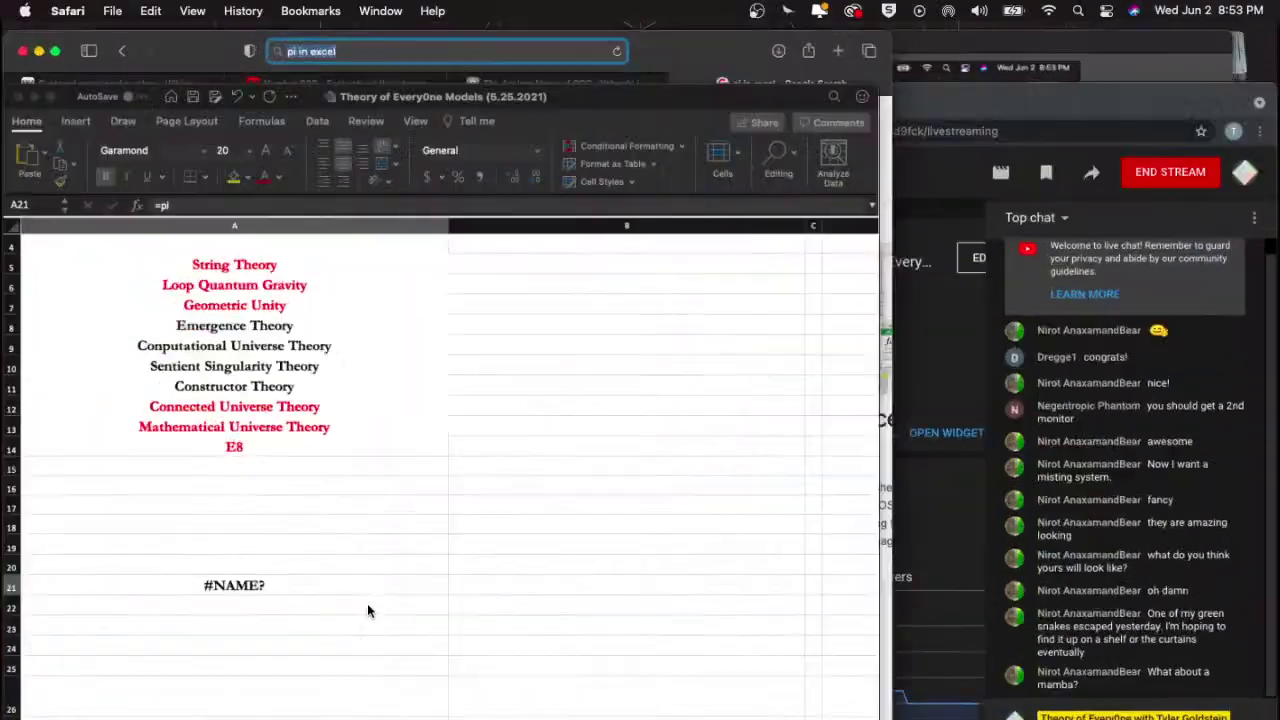
{"action": "type", "text": "pi"}
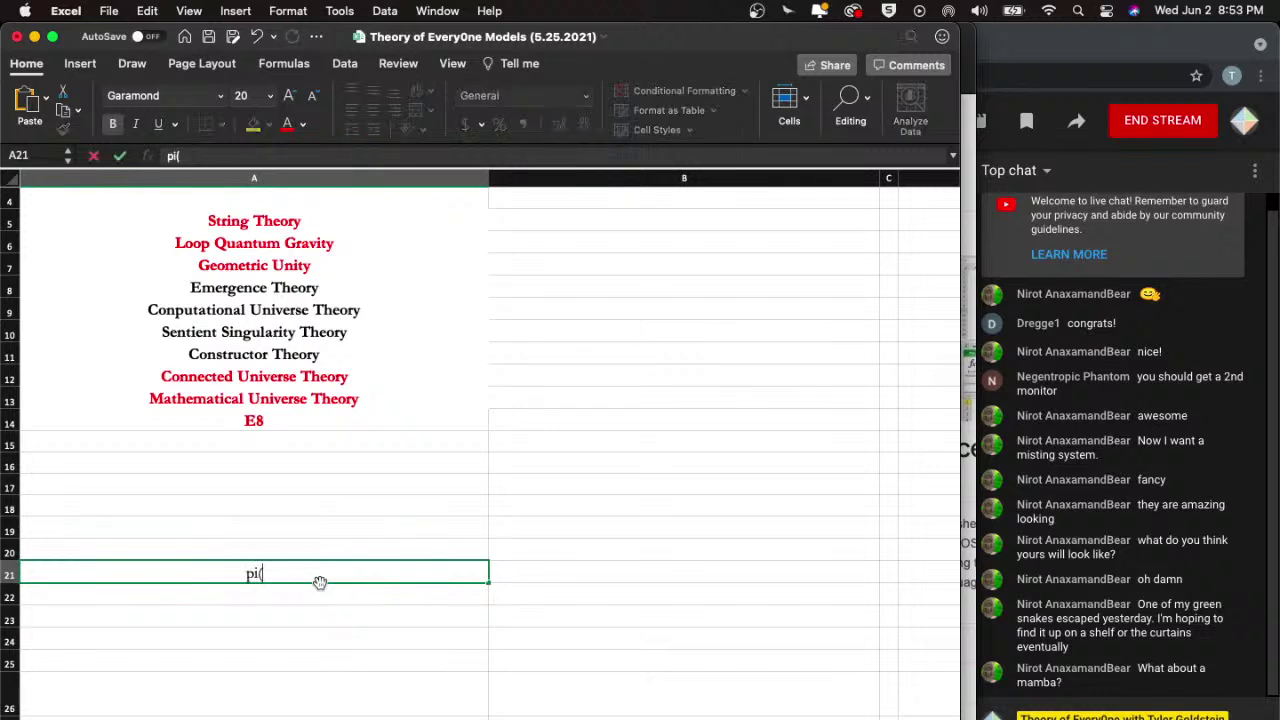
{"action": "type", "text": "()"}
{"action": "key", "text": "ctrl+Return"}
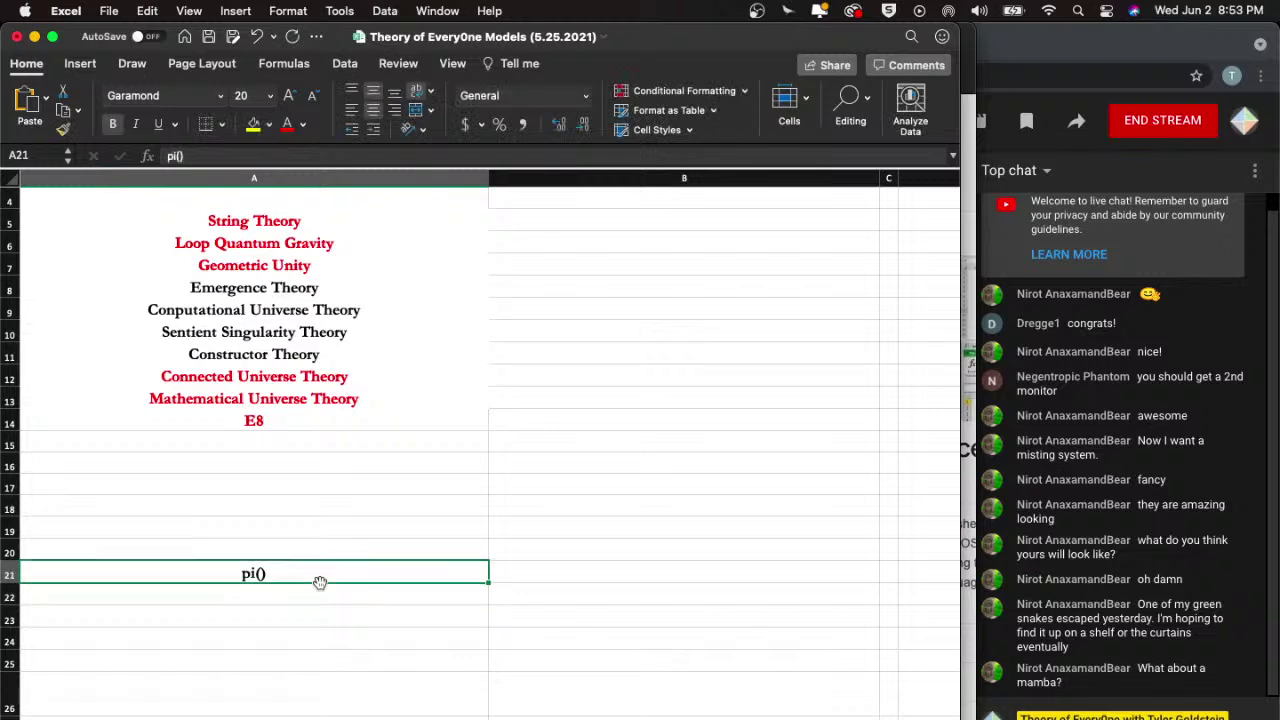
{"action": "left_click", "coordinate": [172, 150]}
{"action": "type", "text": "="}
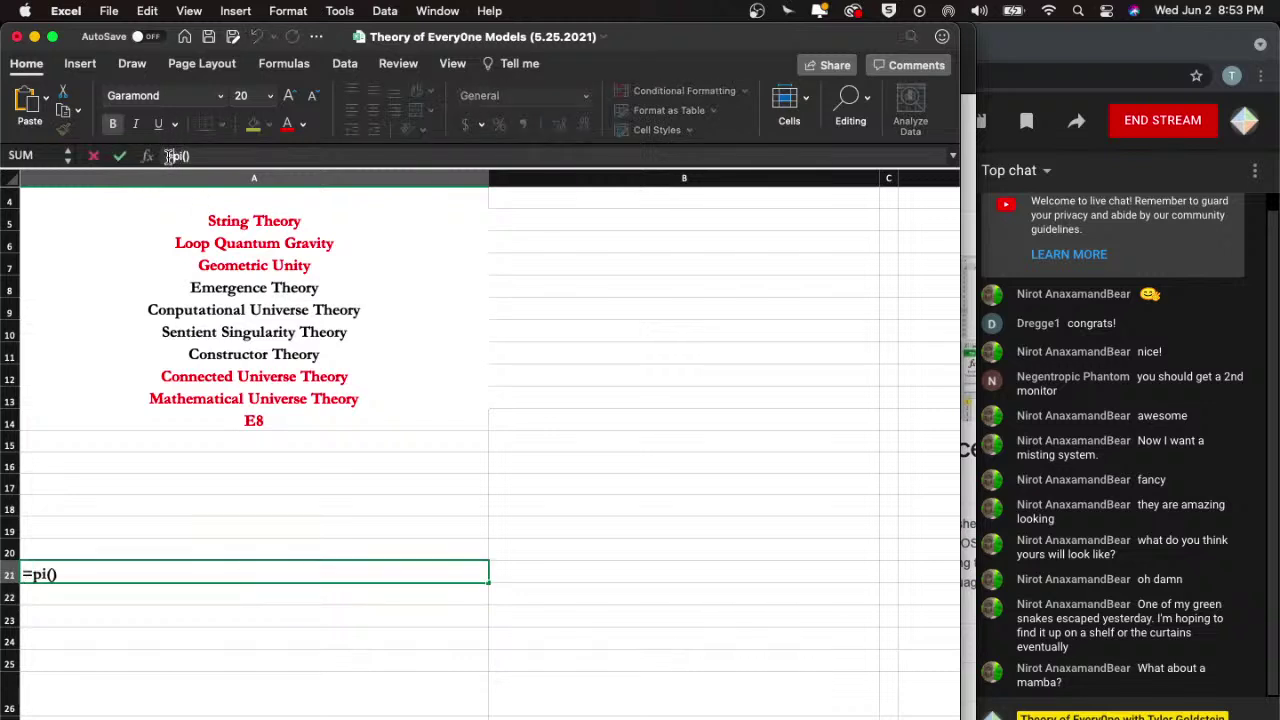
{"action": "key", "text": "Return"}
{"action": "left_click", "coordinate": [321, 569]}
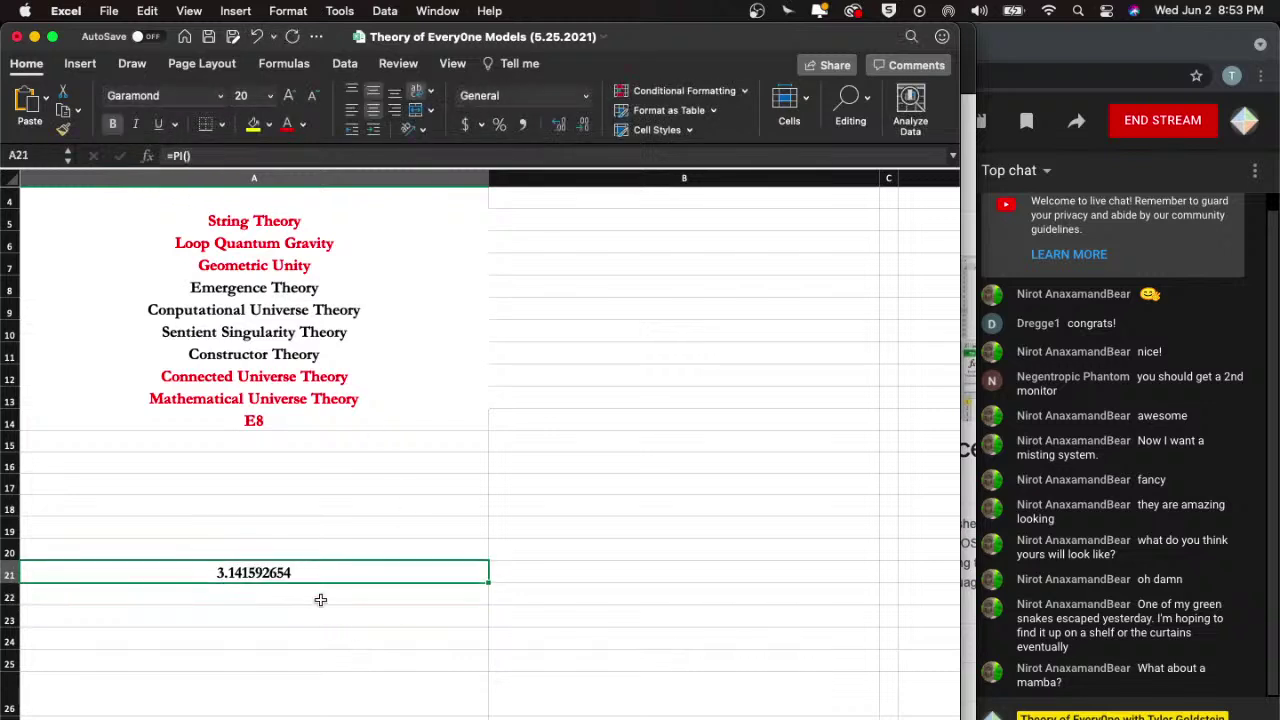
- Multiply pi by 7 in cell A23 with =A21*7, checking the π7 / π⁷ equation on the Tetragrammaton web page
{"action": "scroll", "coordinate": [318, 601], "scroll_direction": "up", "scroll_amount": 3}
{"action": "left_click", "coordinate": [339, 608]}
{"action": "type", "text": "="}
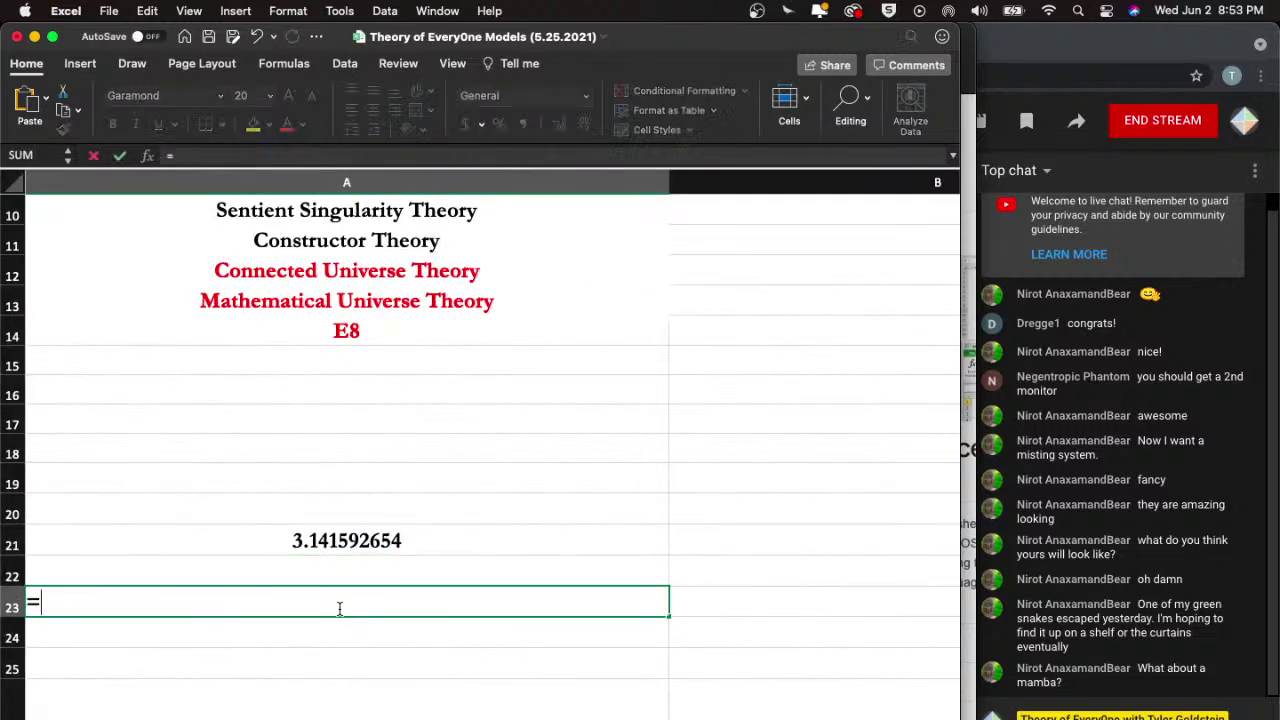
{"action": "key", "text": "Up"}
{"action": "key", "text": "Up"}
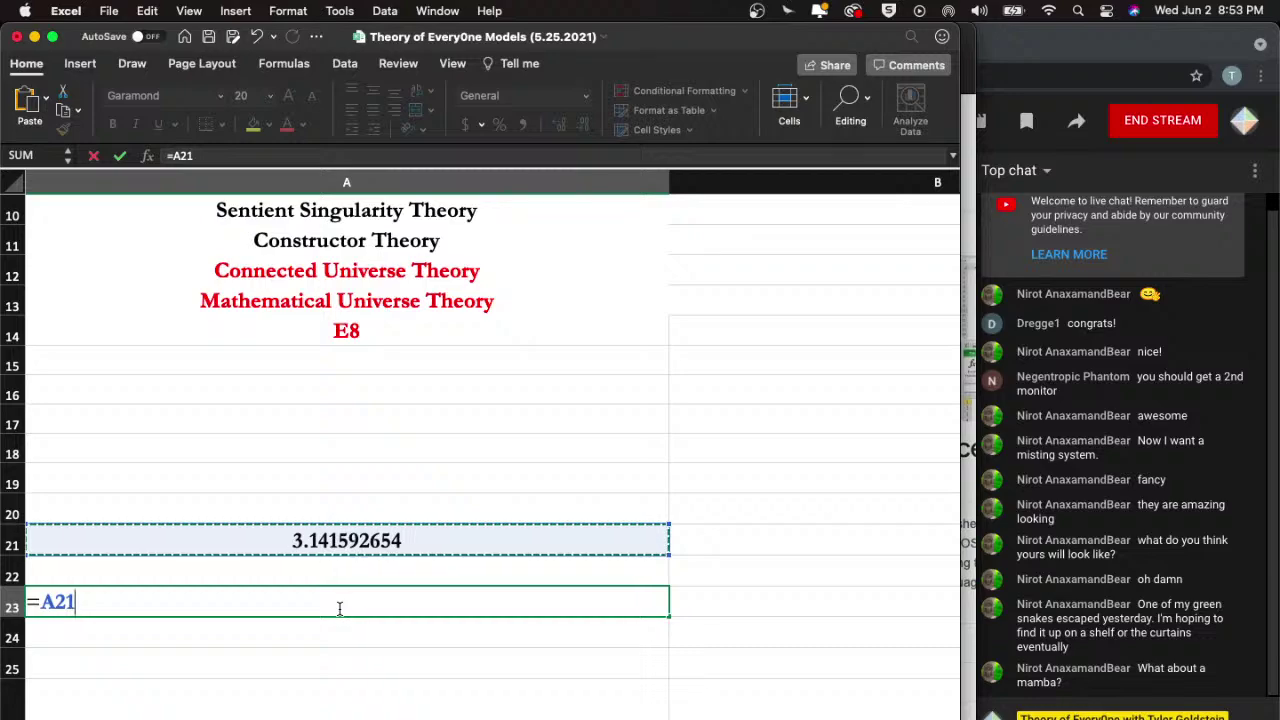
{"action": "key", "text": "ctrl+Up"}
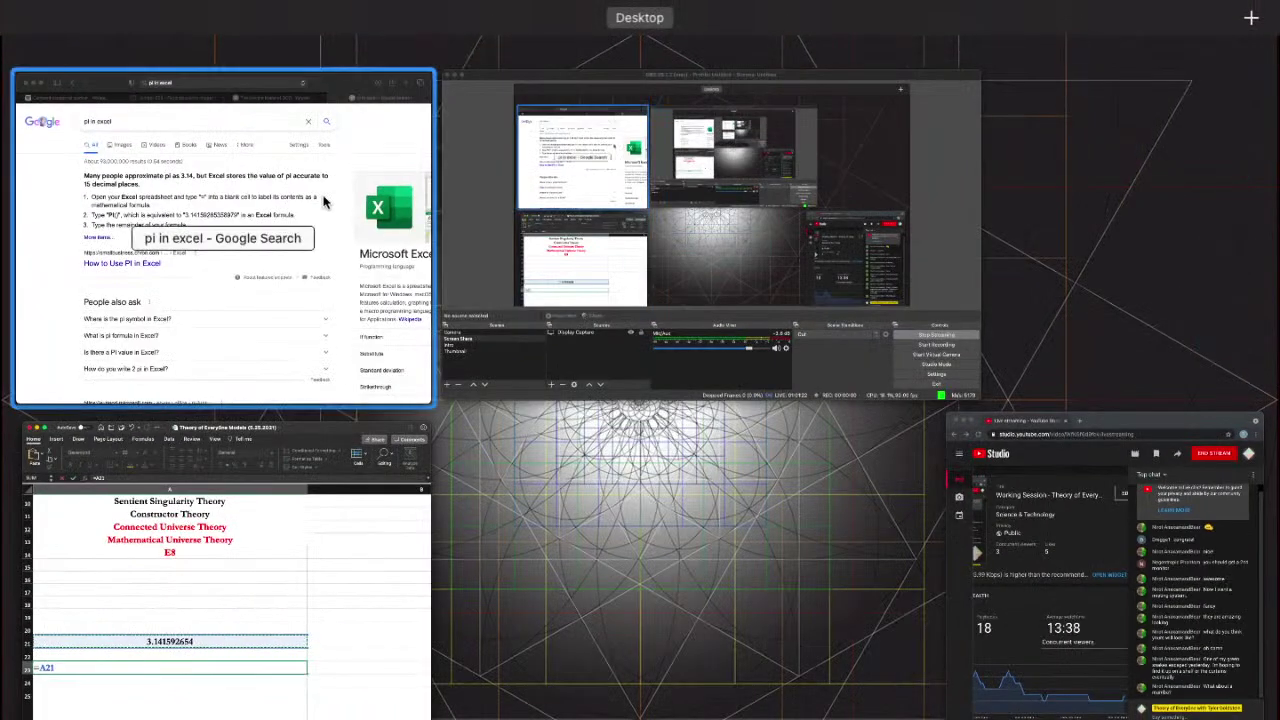
{"action": "left_click", "coordinate": [420, 110]}
{"action": "left_click", "coordinate": [576, 81]}
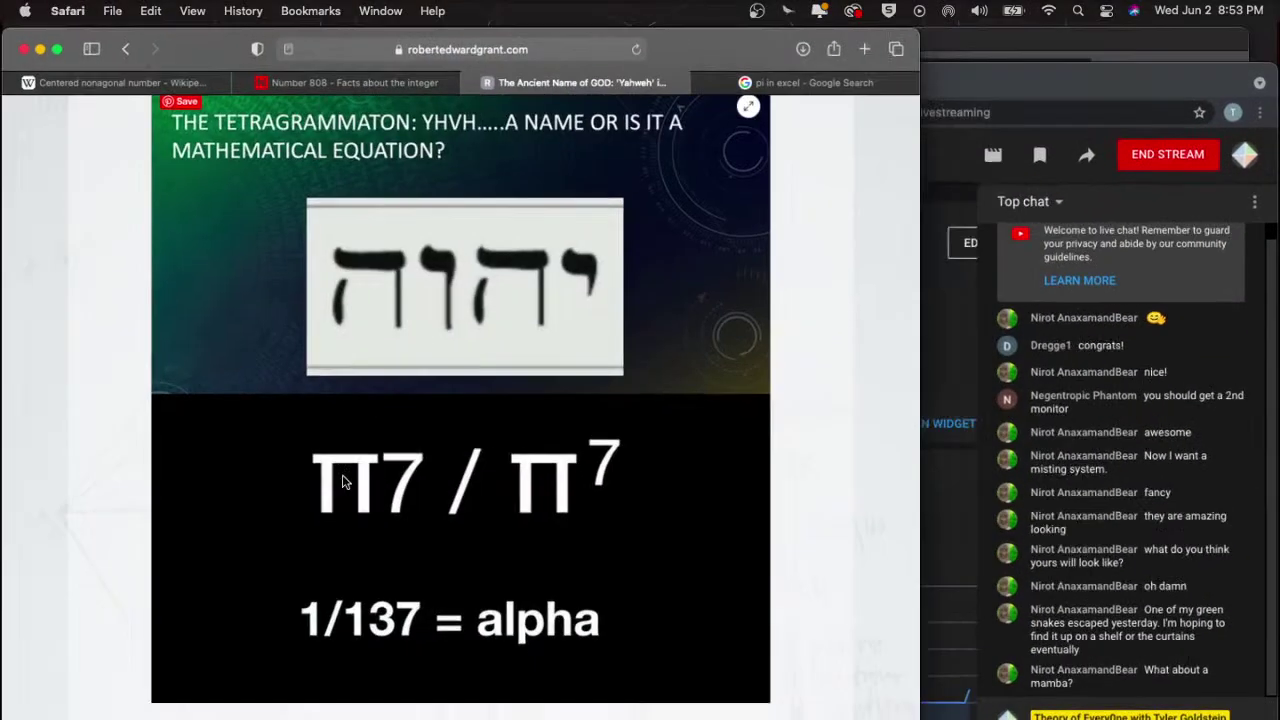
{"action": "key", "text": "ctrl+Up"}
{"action": "left_click", "coordinate": [372, 652]}
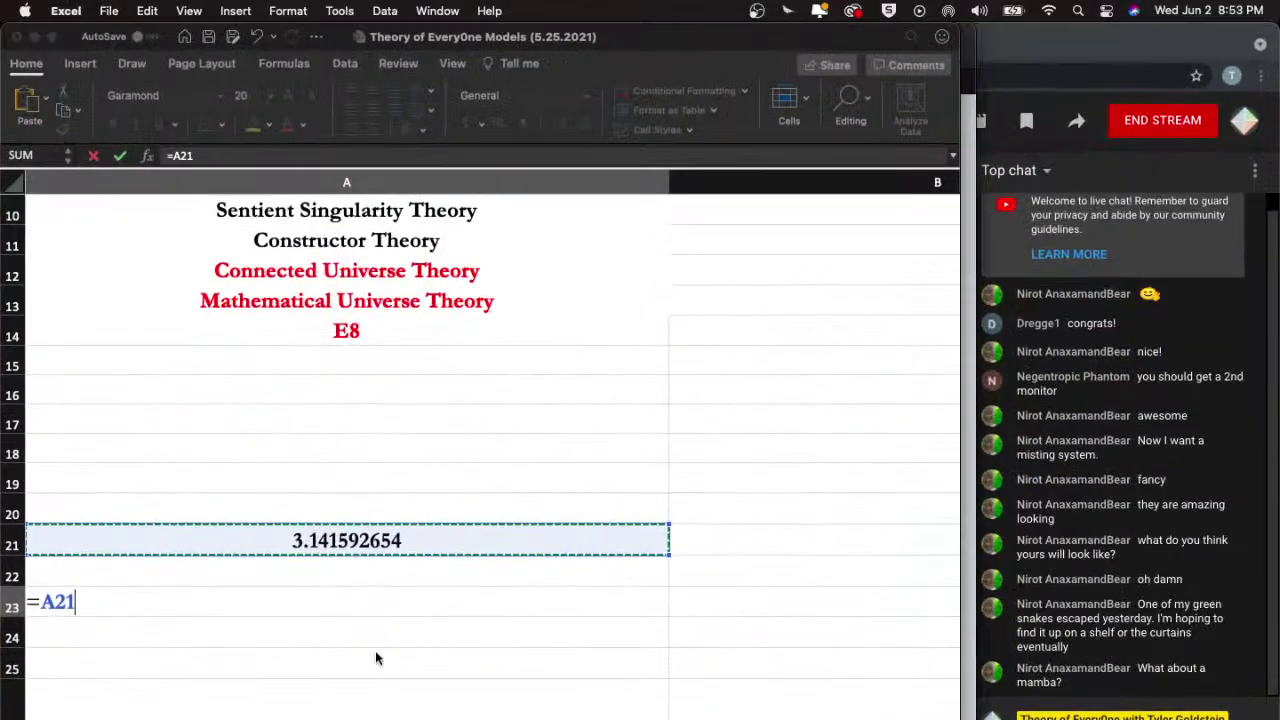
{"action": "type", "text": "*"}
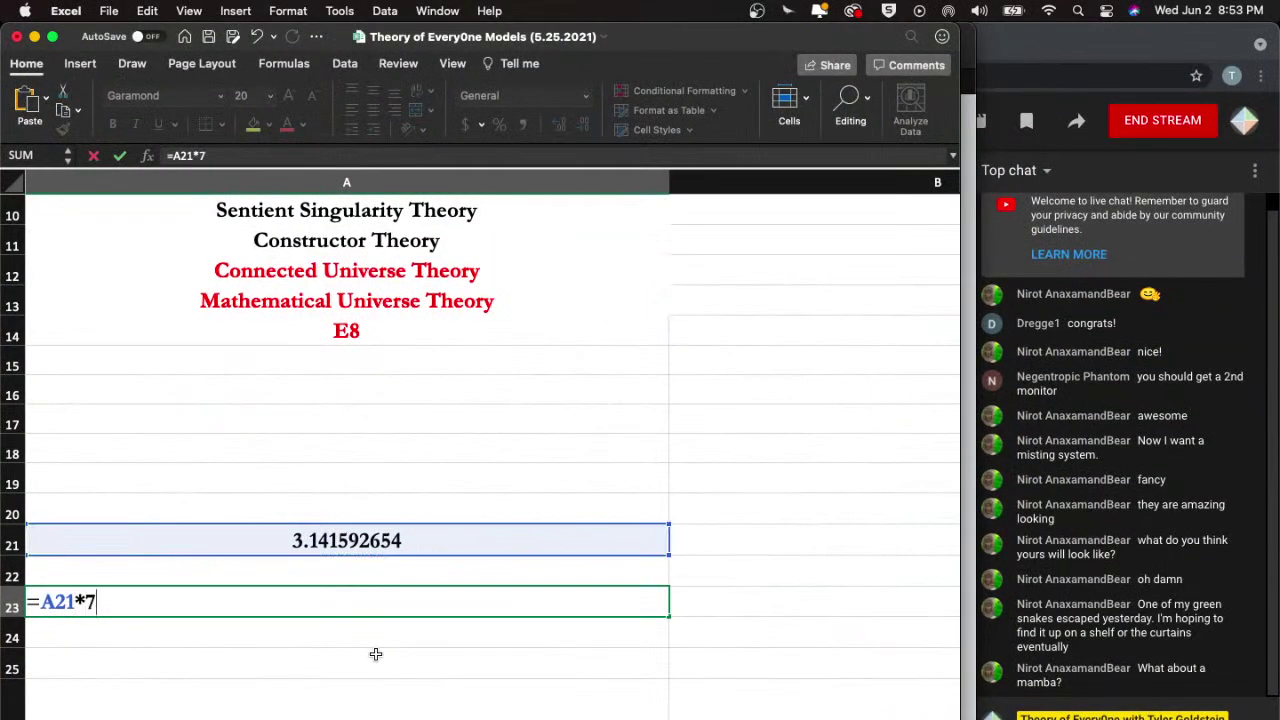
{"action": "key", "text": "Return"}
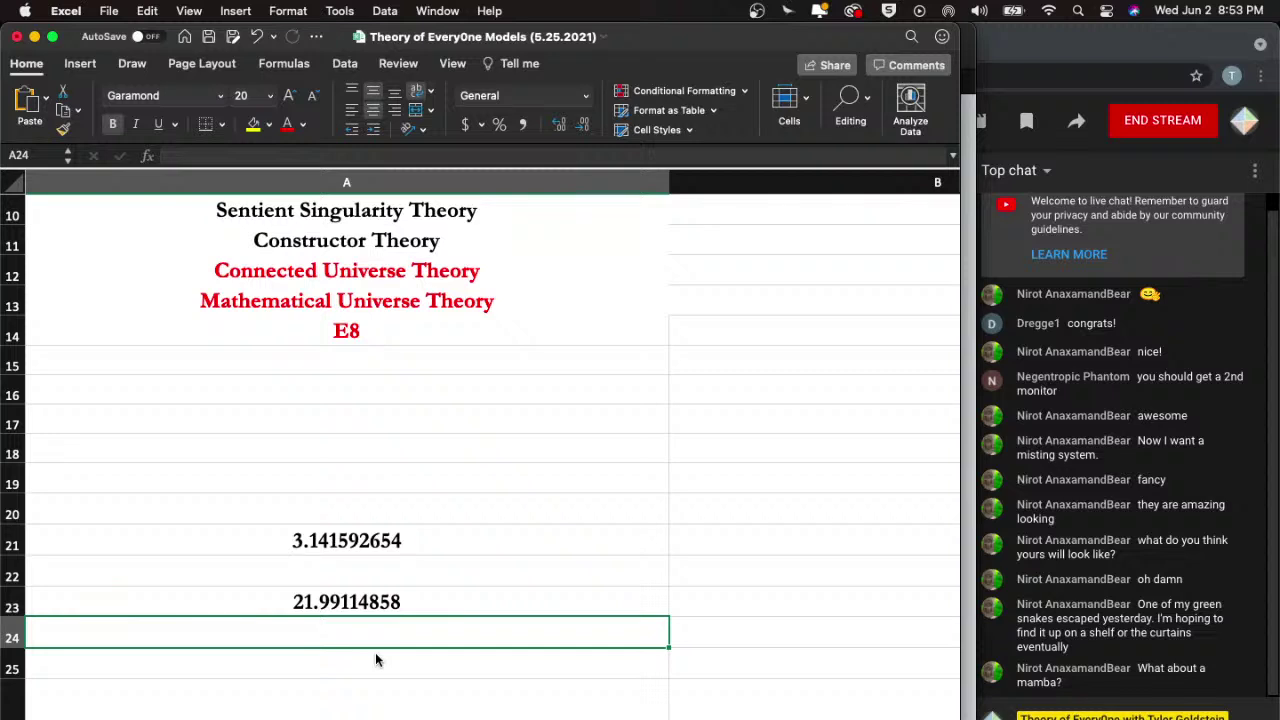
- Raise pi to the seventh power in cell A24 with the formula =A21^7
{"action": "type", "text": "="}
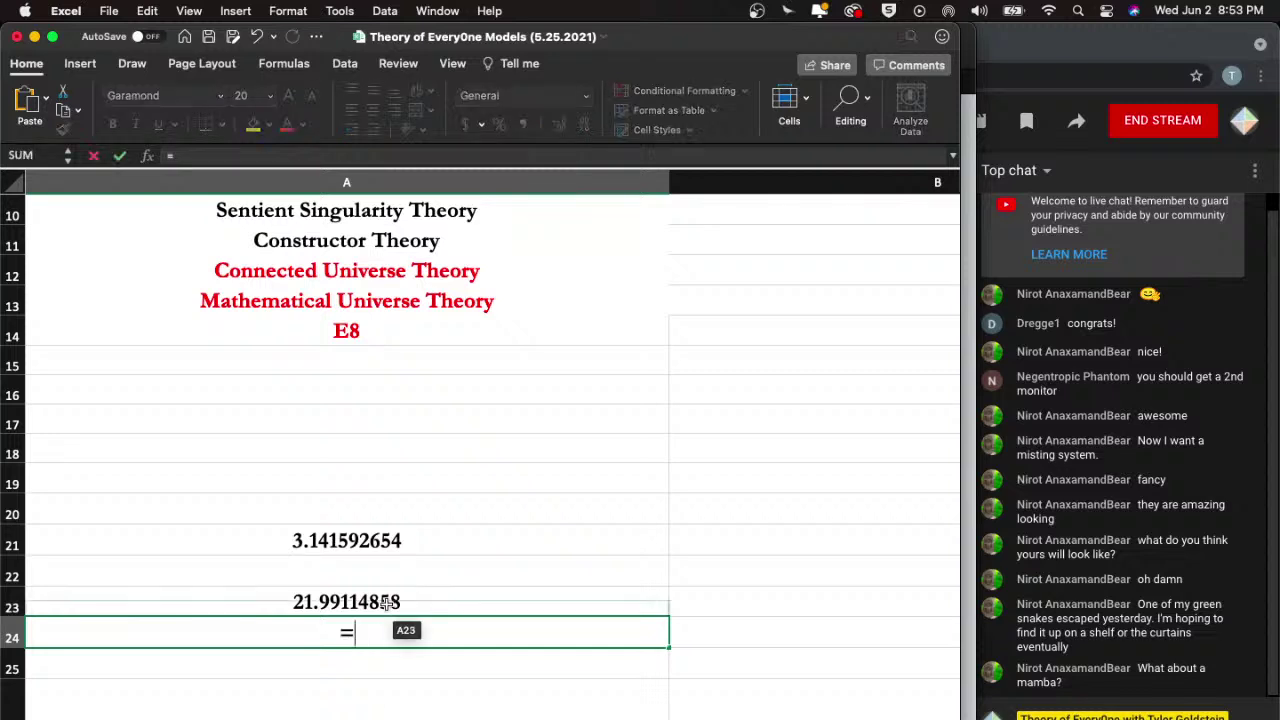
{"action": "left_click", "coordinate": [395, 541]}
{"action": "type", "text": "^7"}
{"action": "key", "text": "Return"}
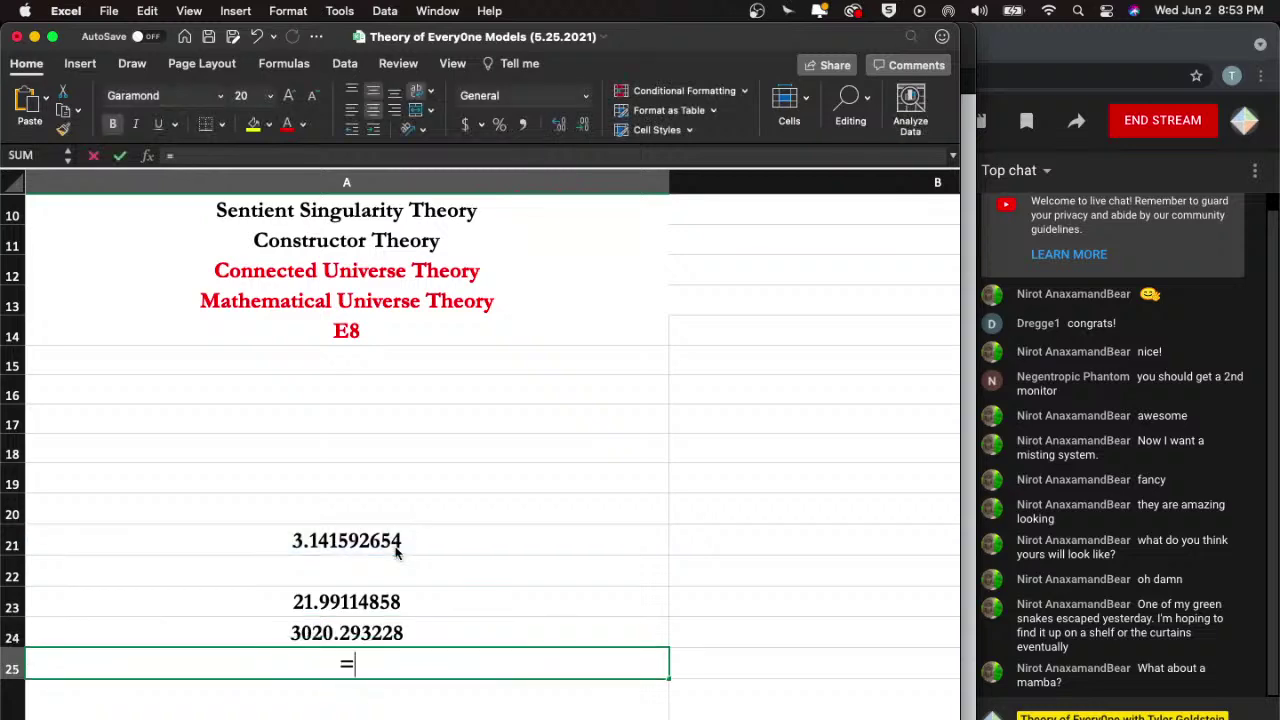
- Divide the multiple of pi by its seventh power in cell A25 with the formula =A23/A24
{"action": "type", "text": "="}
{"action": "key", "text": "Up"}
{"action": "key", "text": "ctrl+Up"}
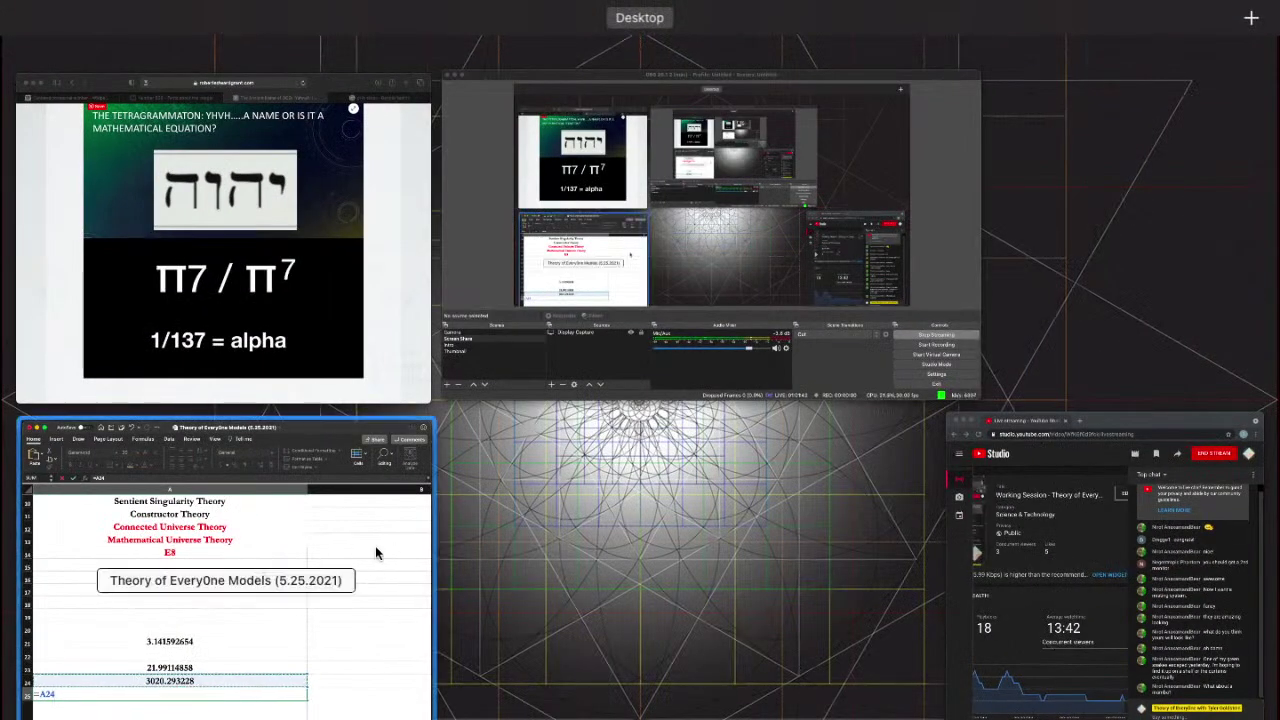
{"action": "left_click", "coordinate": [375, 545]}
{"action": "key", "text": "Up"}
{"action": "type", "text": "/"}
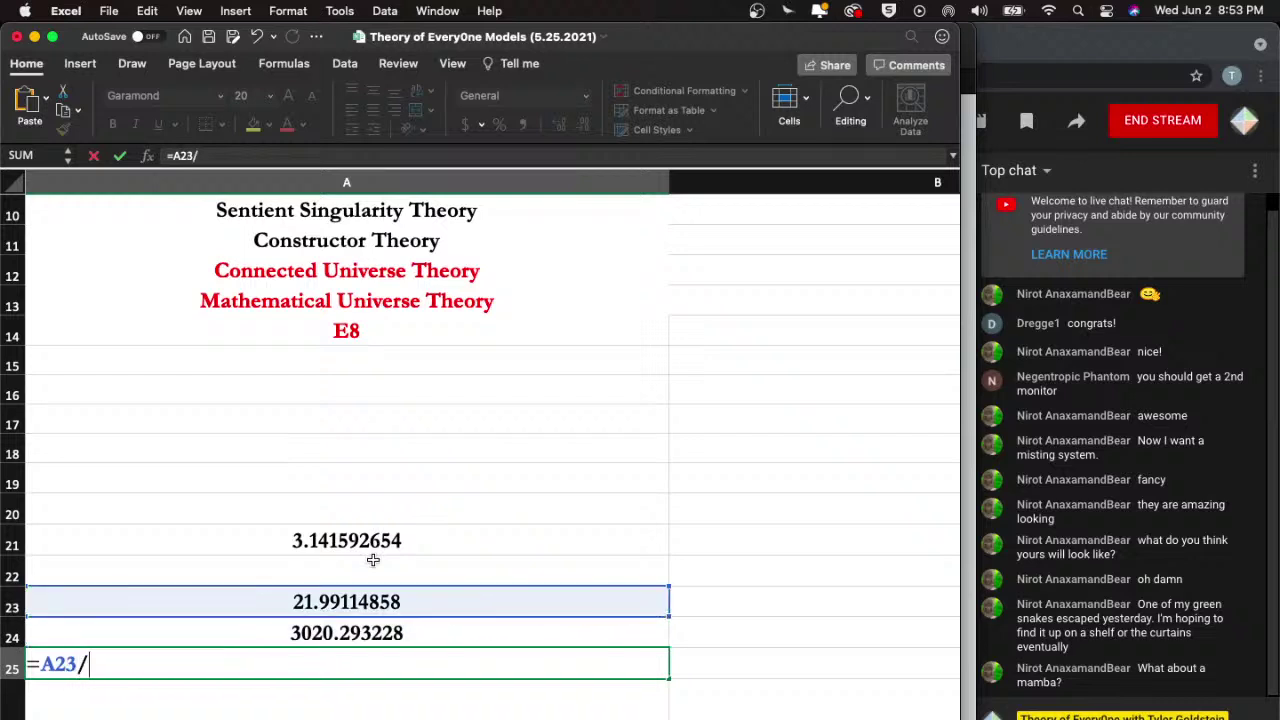
{"action": "key", "text": "Up"}
{"action": "key", "text": "Return"}
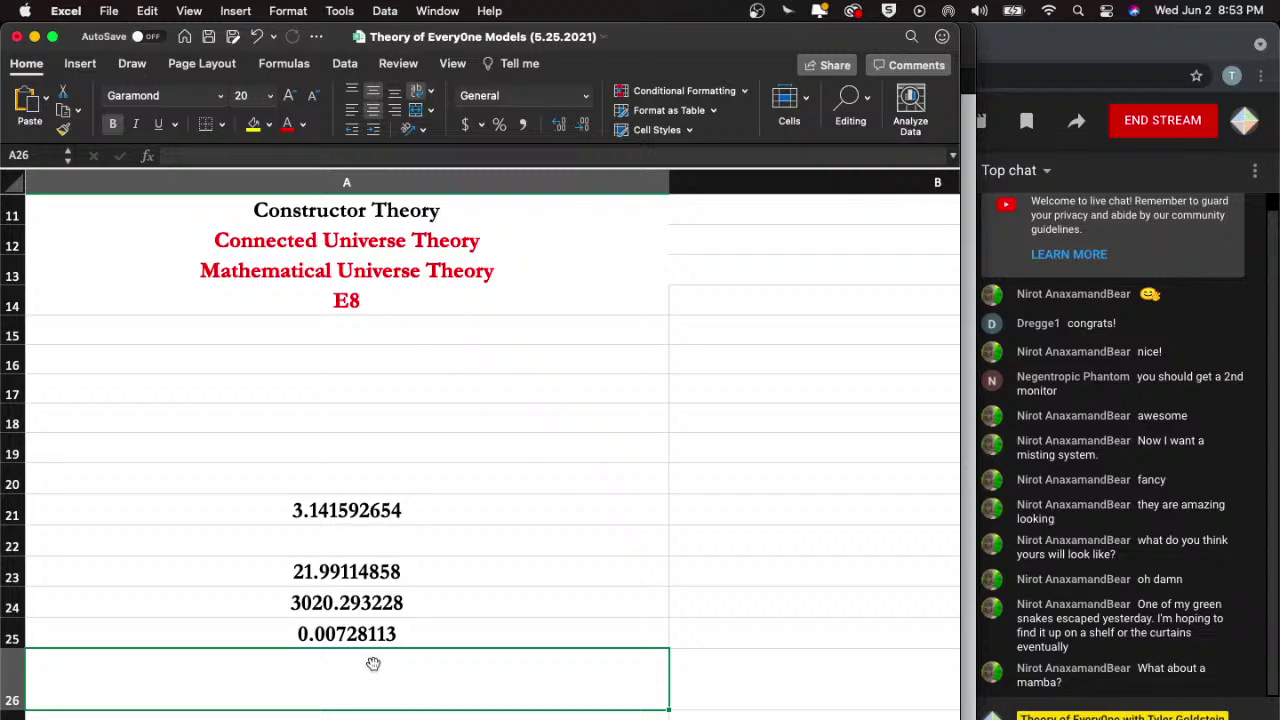
{"action": "type", "text": "="}
{"action": "key", "text": "Up"}
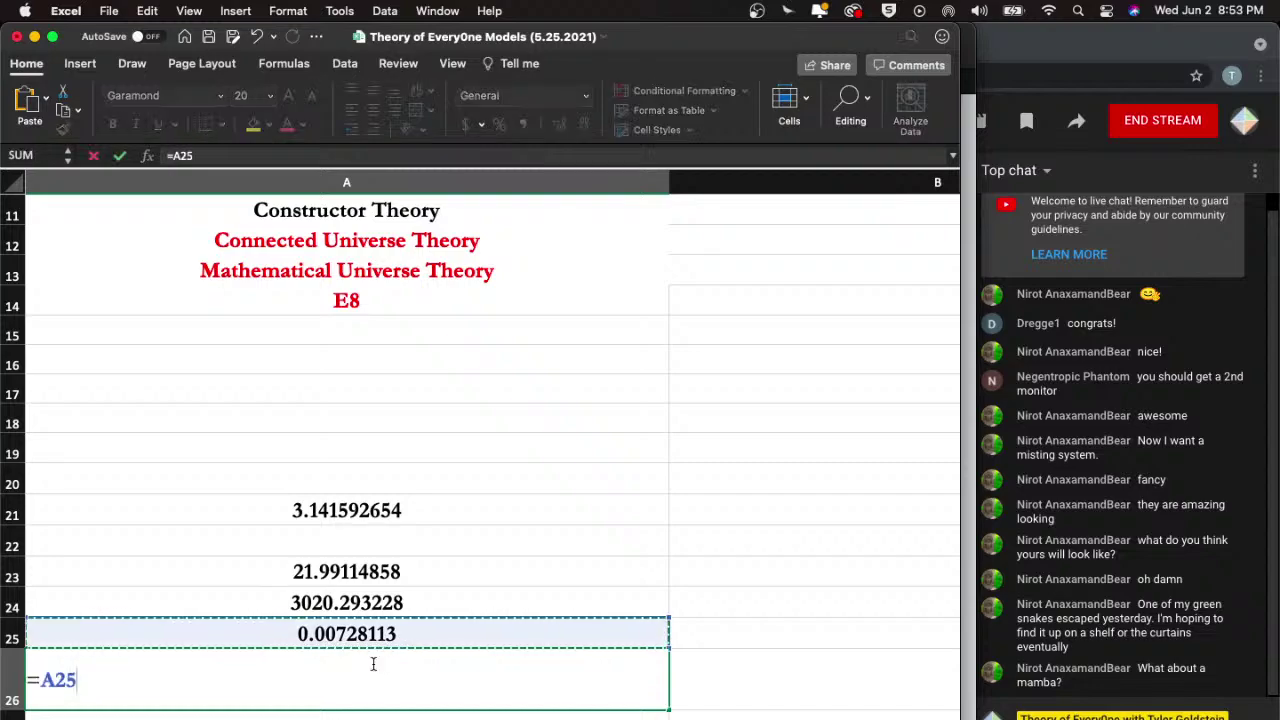
{"action": "key", "text": "ctrl+Up"}
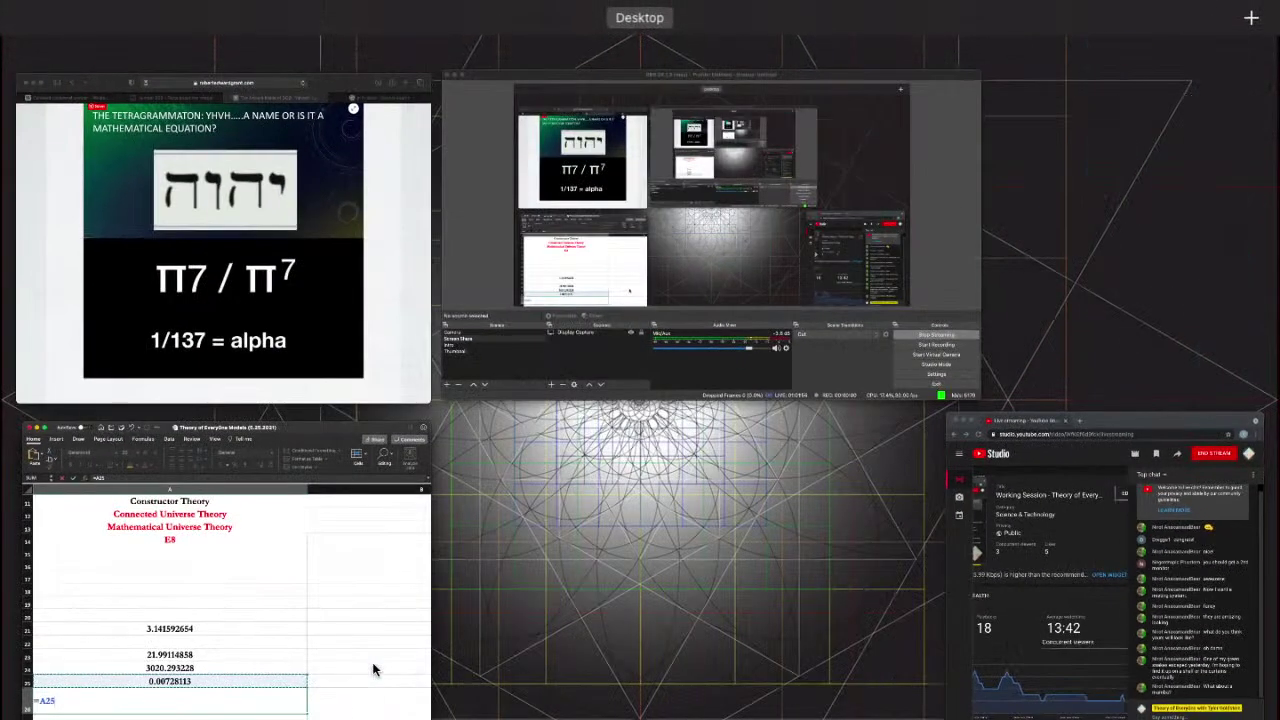
{"action": "left_click", "coordinate": [373, 669]}
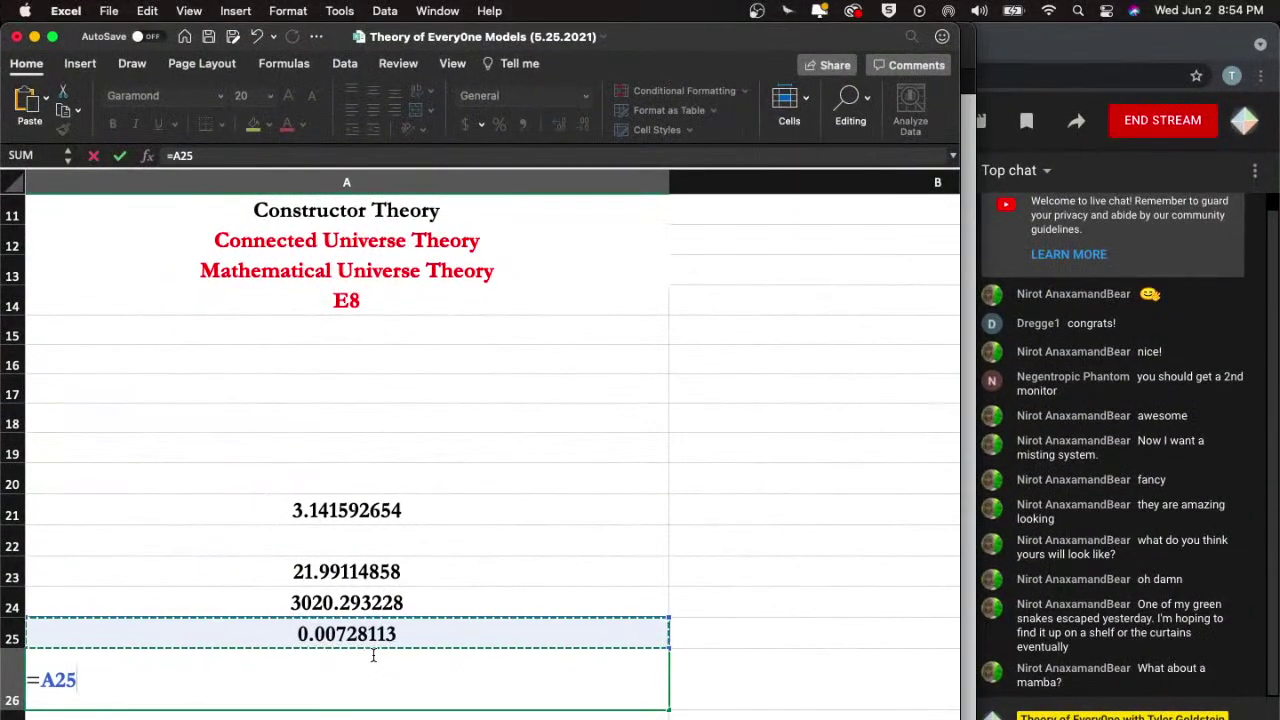
{"action": "left_click", "coordinate": [368, 566]}
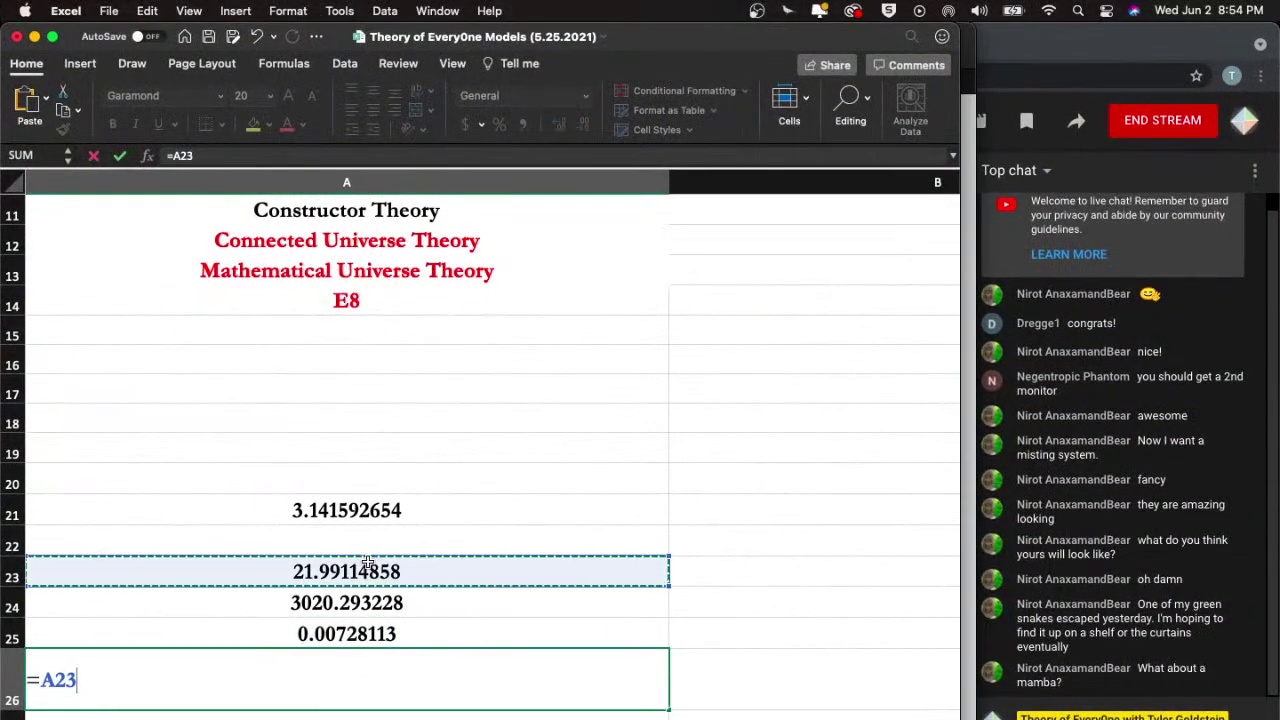
{"action": "key", "text": "Escape"}
- Inspect the division formula in cell A25 and compare it with the π7 / π⁷ equation on the Tetragrammaton web page in Safari
{"action": "left_click", "coordinate": [378, 636]}
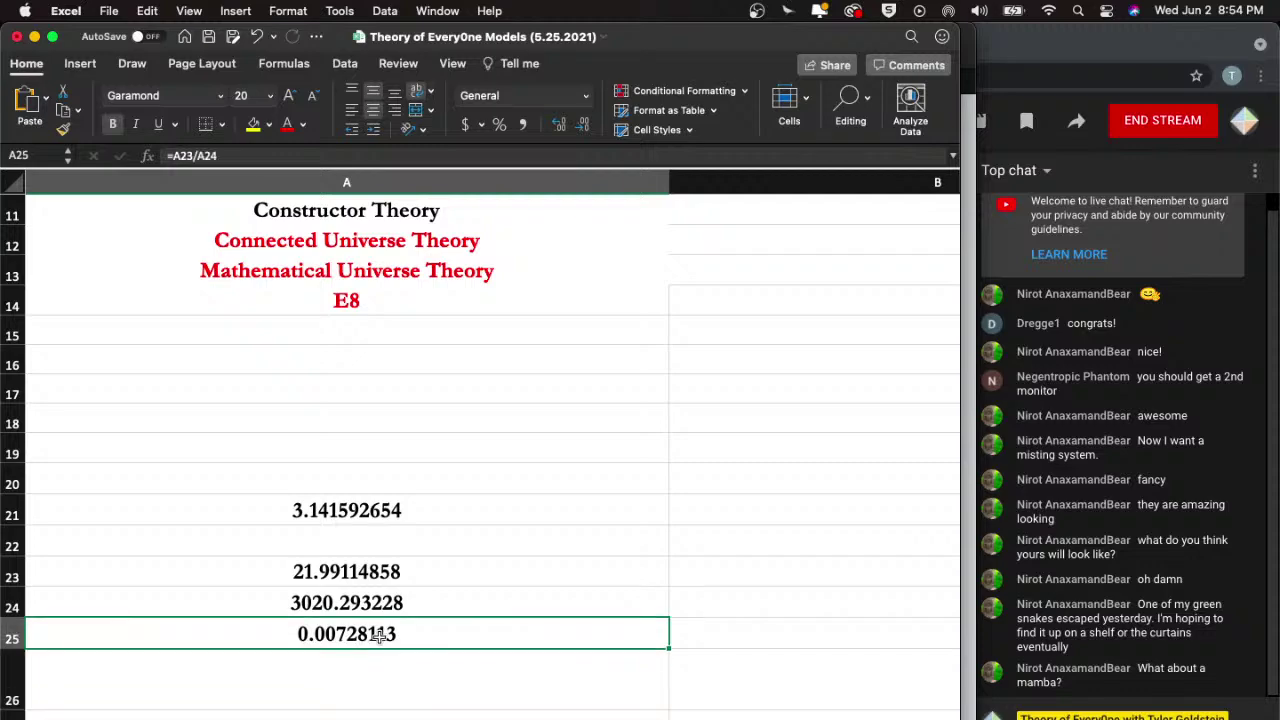
{"action": "double_click", "coordinate": [378, 632]}
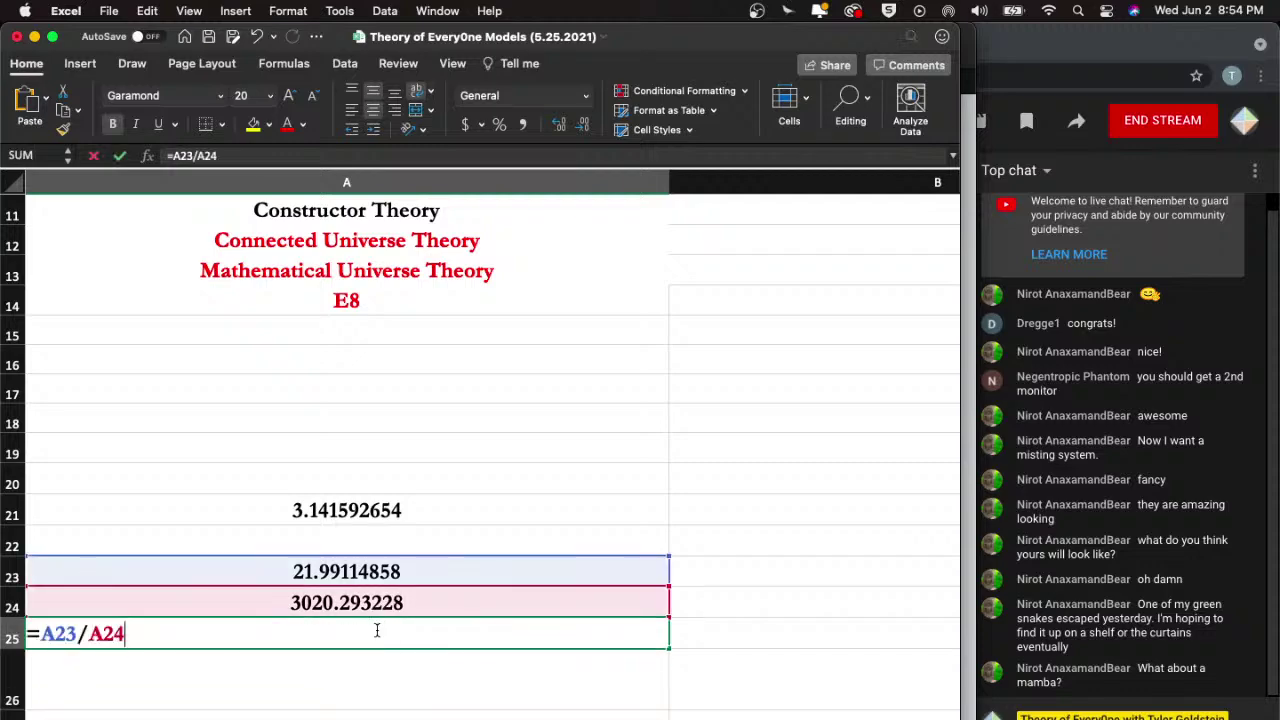
{"action": "key", "text": "Escape"}
{"action": "key", "text": "ctrl+Up"}
{"action": "left_click", "coordinate": [487, 383]}
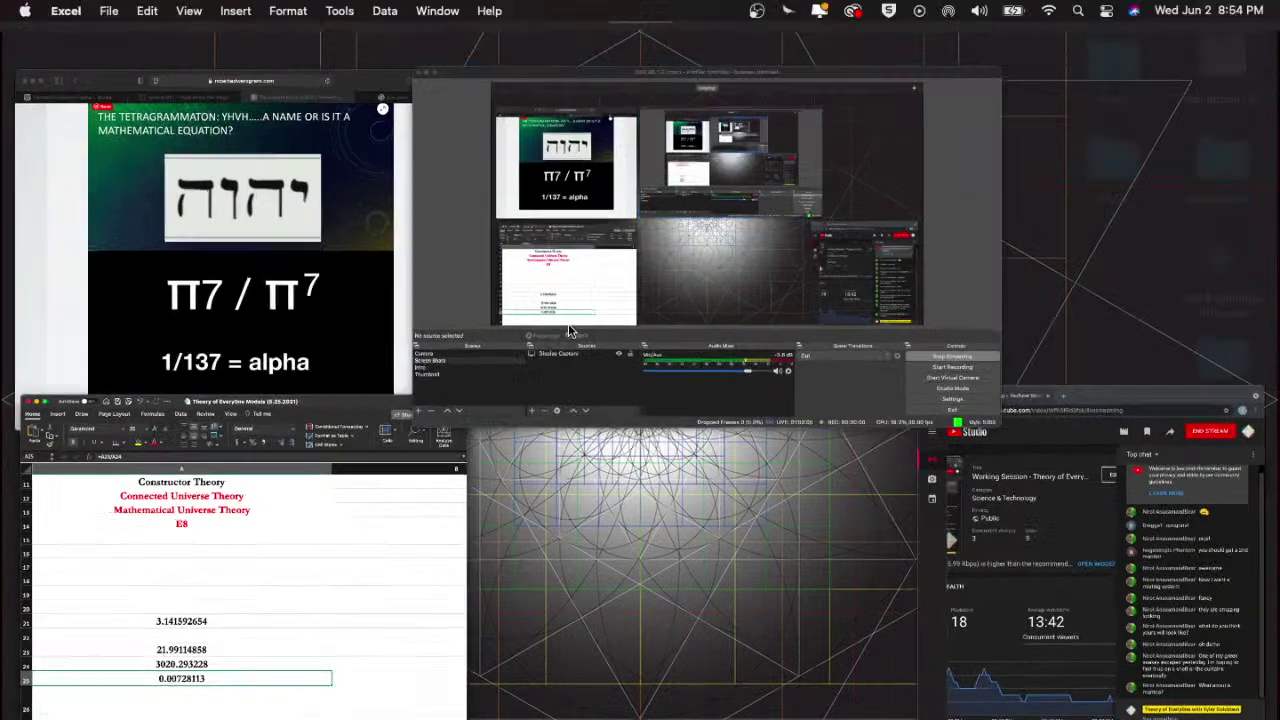
{"action": "key", "text": "ctrl+Up"}
{"action": "left_click", "coordinate": [270, 333]}
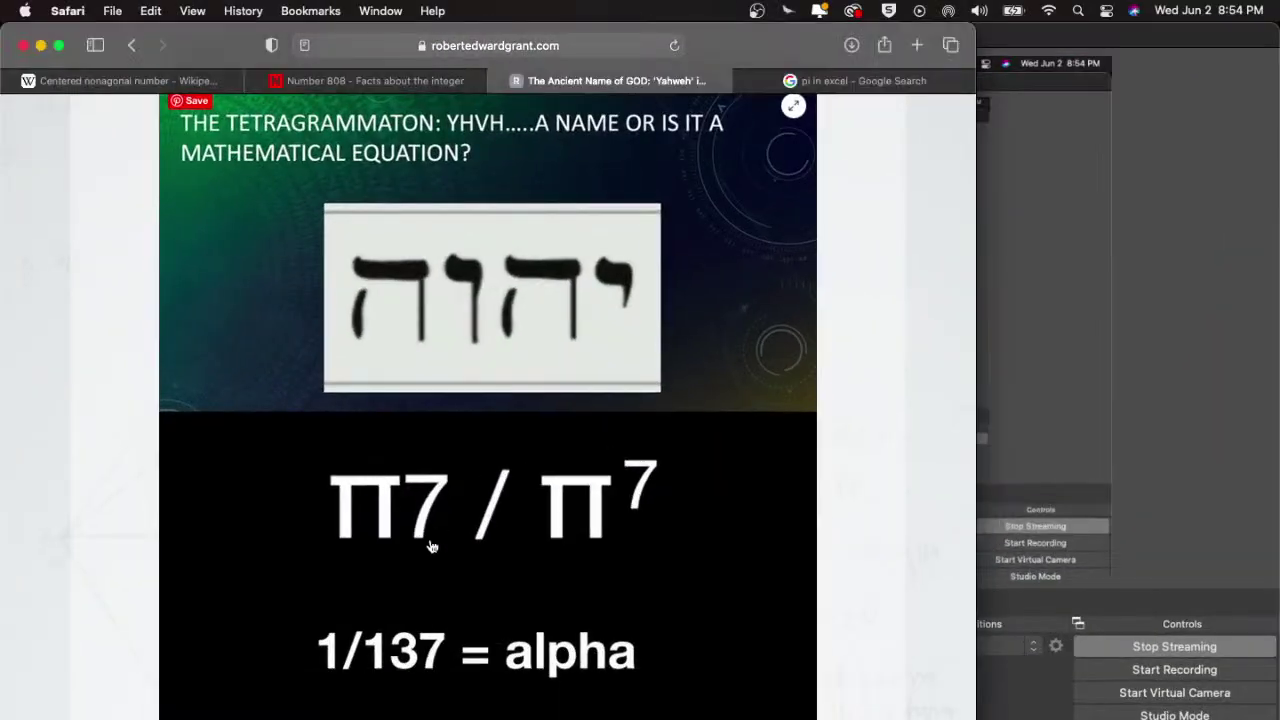
{"action": "key", "text": "ctrl+Up"}
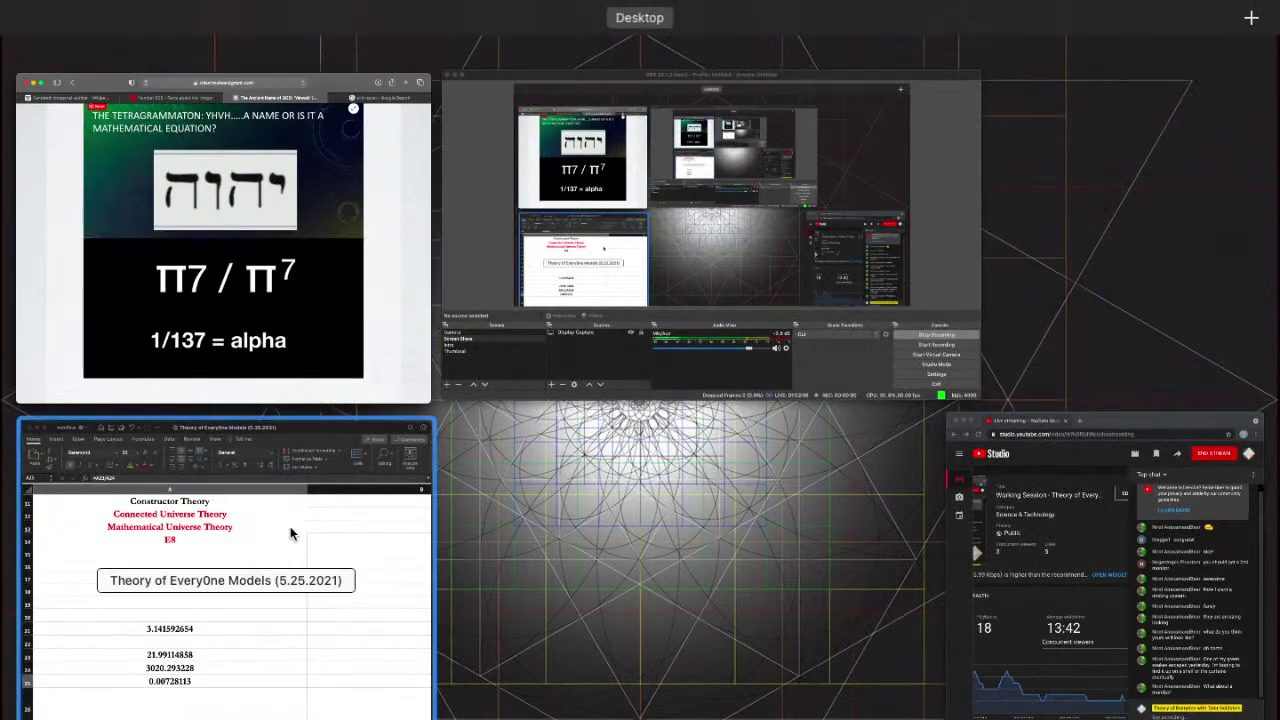
- Switch to the Theory of EveryOne workbook in Excel and review the formulas in cells A24 and A23
{"action": "left_click", "coordinate": [295, 533]}
{"action": "left_click", "coordinate": [316, 594]}
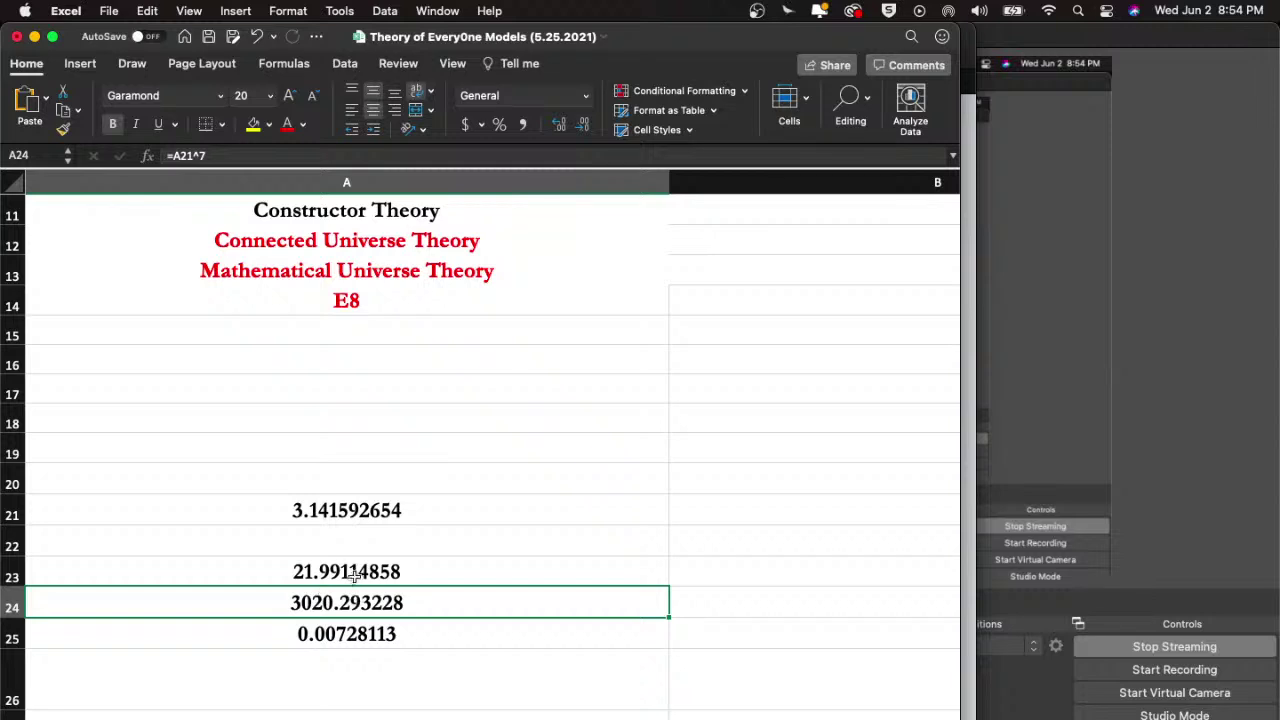
{"action": "left_click", "coordinate": [349, 571]}
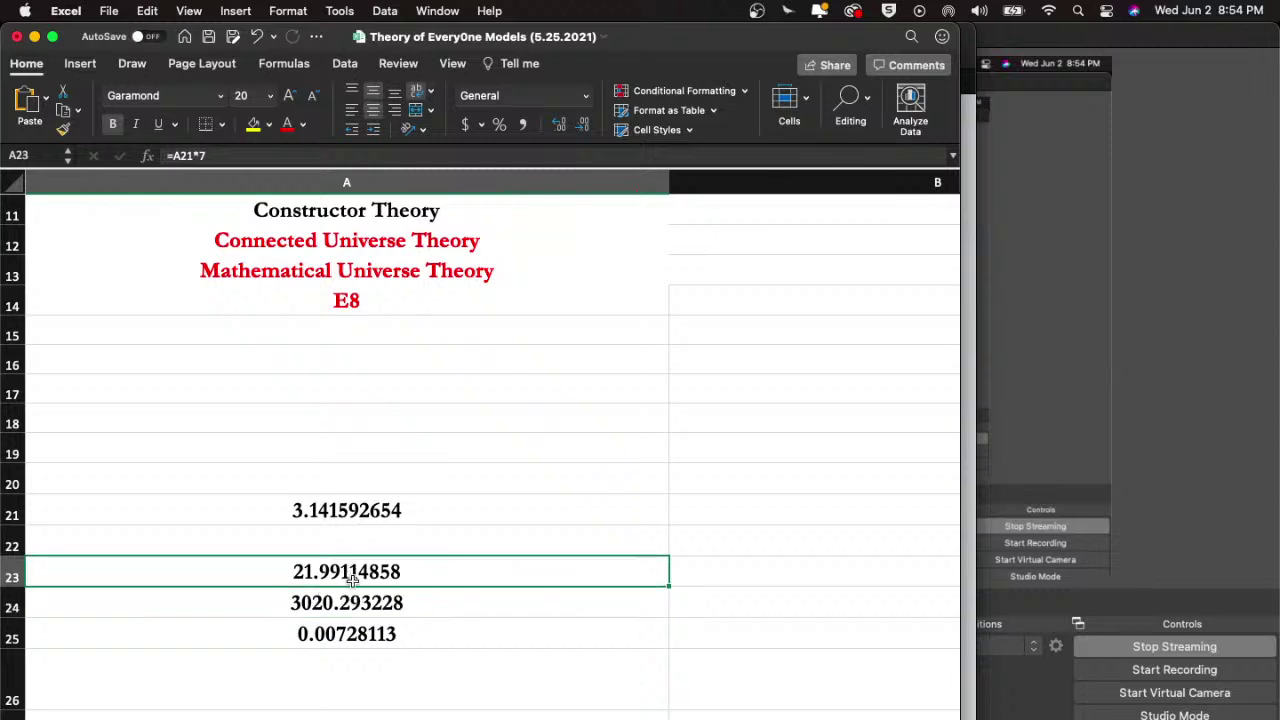
{"action": "left_click", "coordinate": [466, 668]}
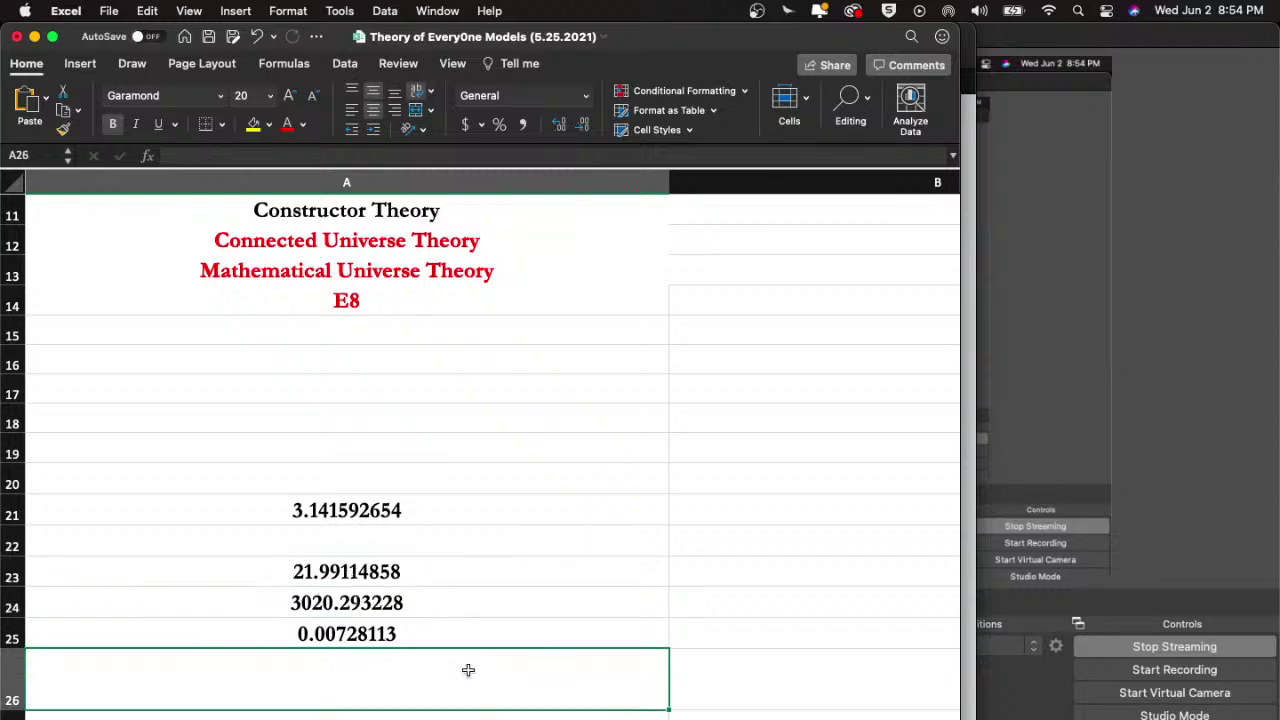
- Divide the seventh power of pi by the multiple of pi in cell A26 with the formula =A24/A23
{"action": "left_click", "coordinate": [439, 641]}
{"action": "left_click", "coordinate": [428, 665]}
{"action": "key", "text": "ctrl+Up"}
{"action": "left_click", "coordinate": [428, 668]}
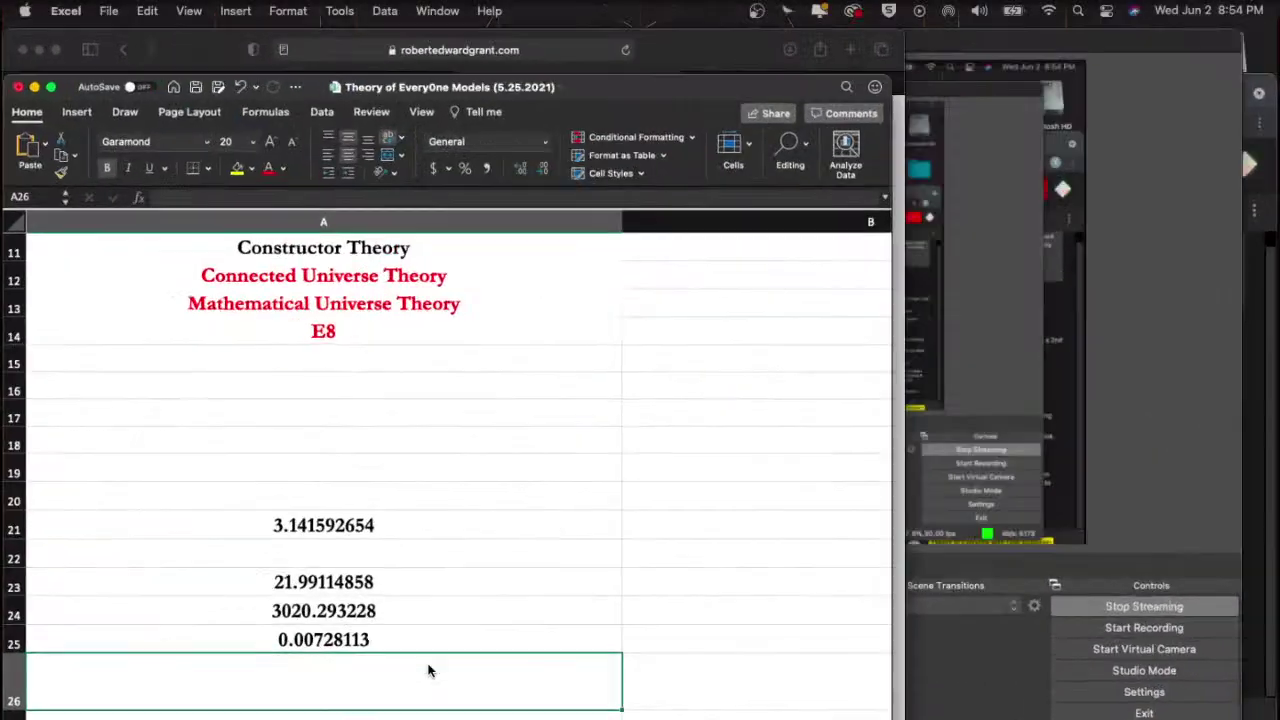
{"action": "type", "text": "="}
{"action": "key", "text": "Up"}
{"action": "key", "text": "Up"}
{"action": "type", "text": "/"}
{"action": "key", "text": "Up"}
{"action": "key", "text": "Up"}
{"action": "key", "text": "Up"}
{"action": "key", "text": "Return"}
{"action": "left_click", "coordinate": [426, 670]}
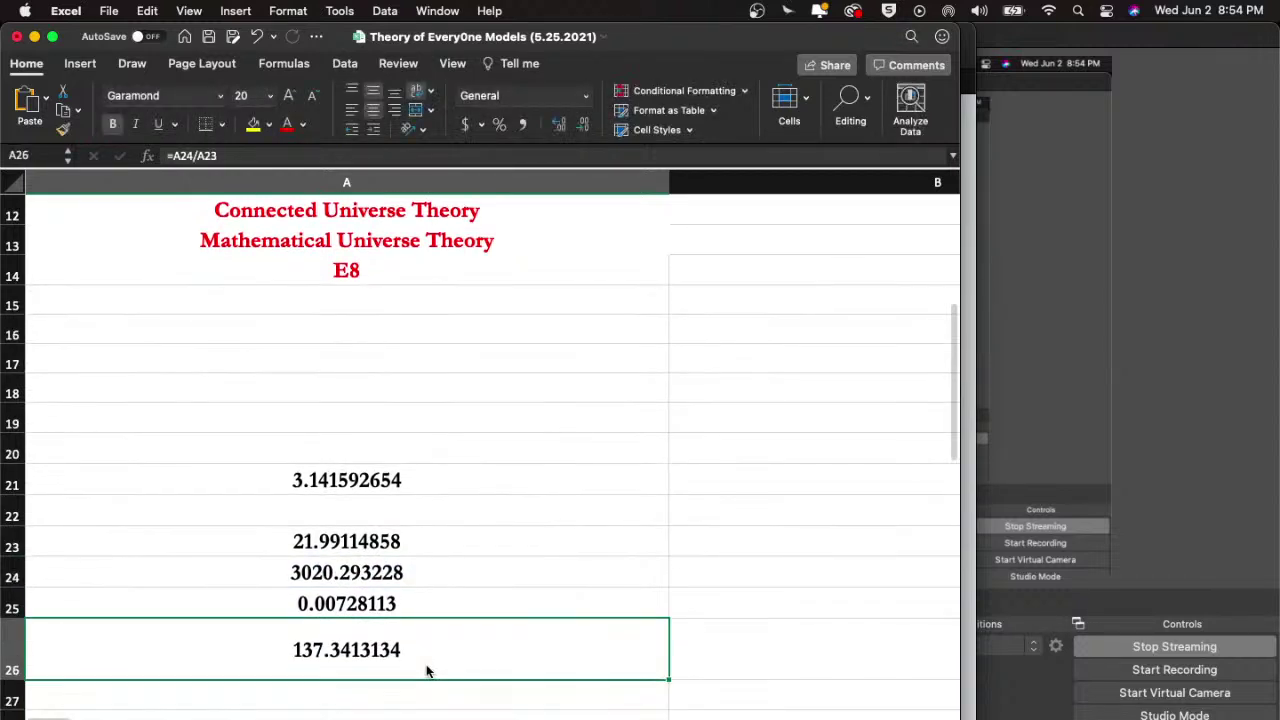
- Examine the results in cells A23 to A26 up close and compare them with the equation on the Tetragrammaton page in Safari
{"action": "scroll", "coordinate": [361, 632], "scroll_direction": "up", "scroll_amount": 5}
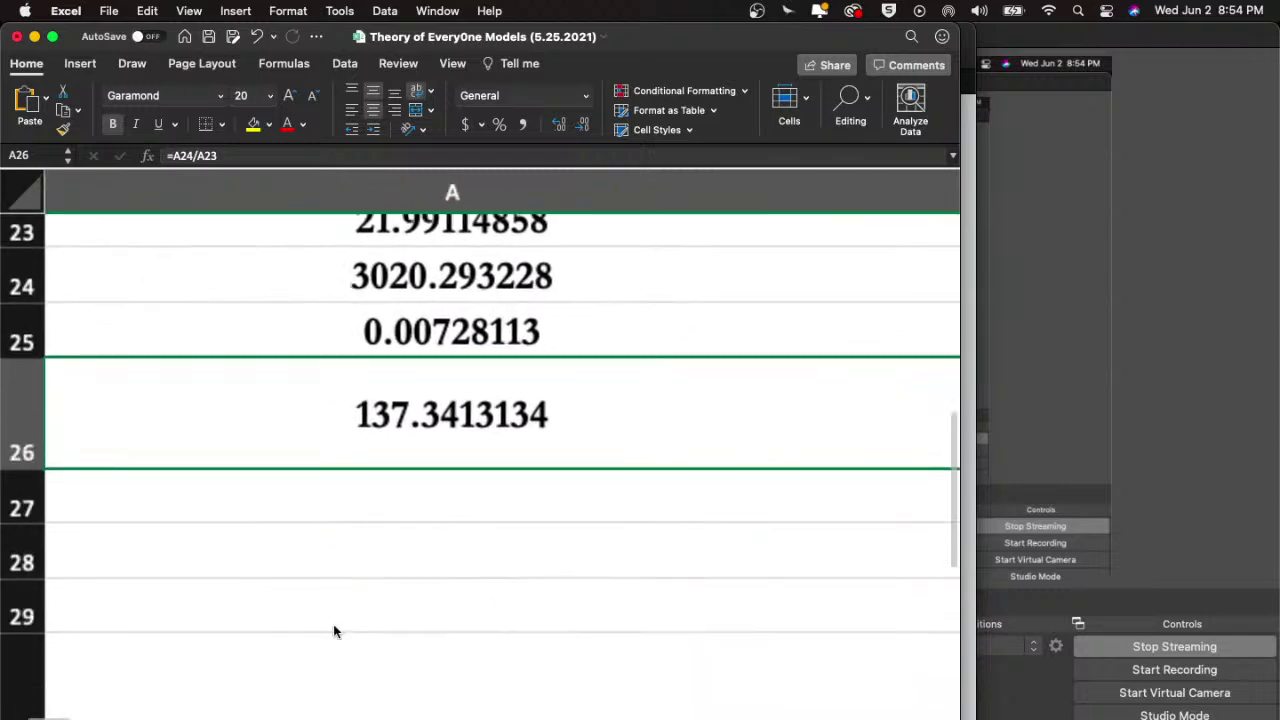
{"action": "scroll", "coordinate": [445, 585], "scroll_direction": "up", "scroll_amount": 2}
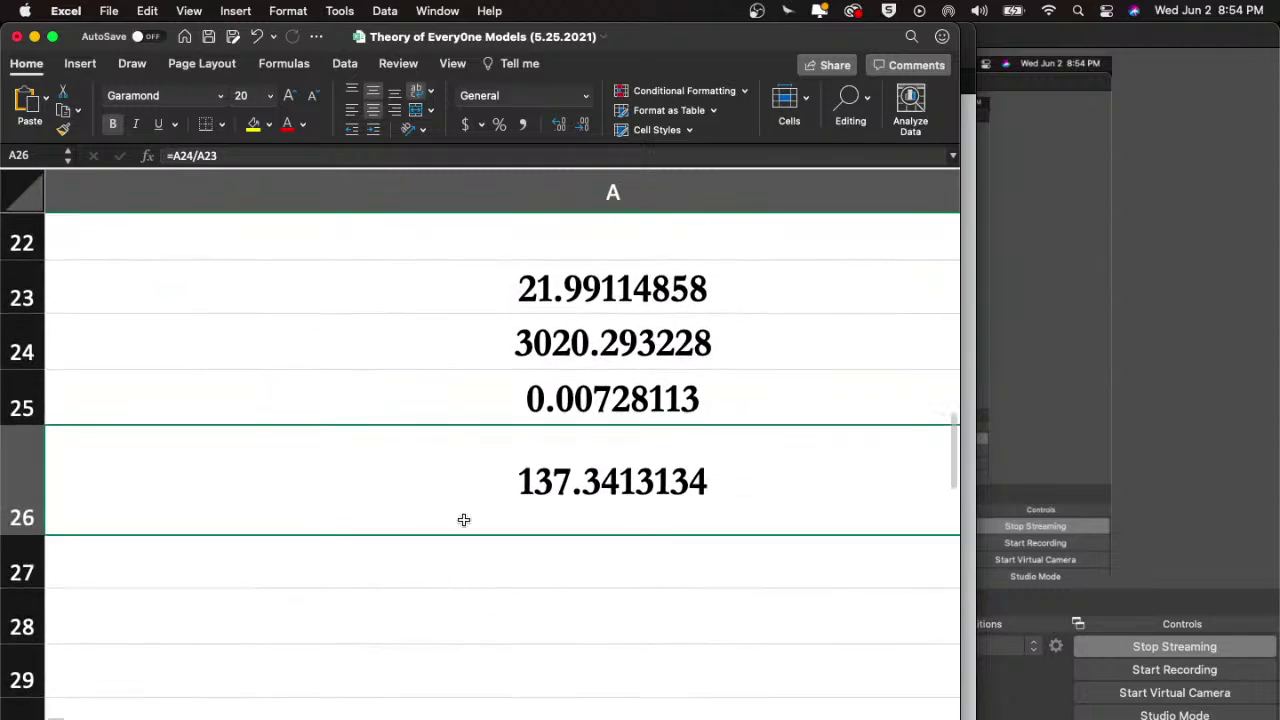
{"action": "scroll", "coordinate": [463, 520], "scroll_direction": "right", "scroll_amount": 3}
{"action": "scroll", "coordinate": [463, 520], "scroll_direction": "up", "scroll_amount": 1}
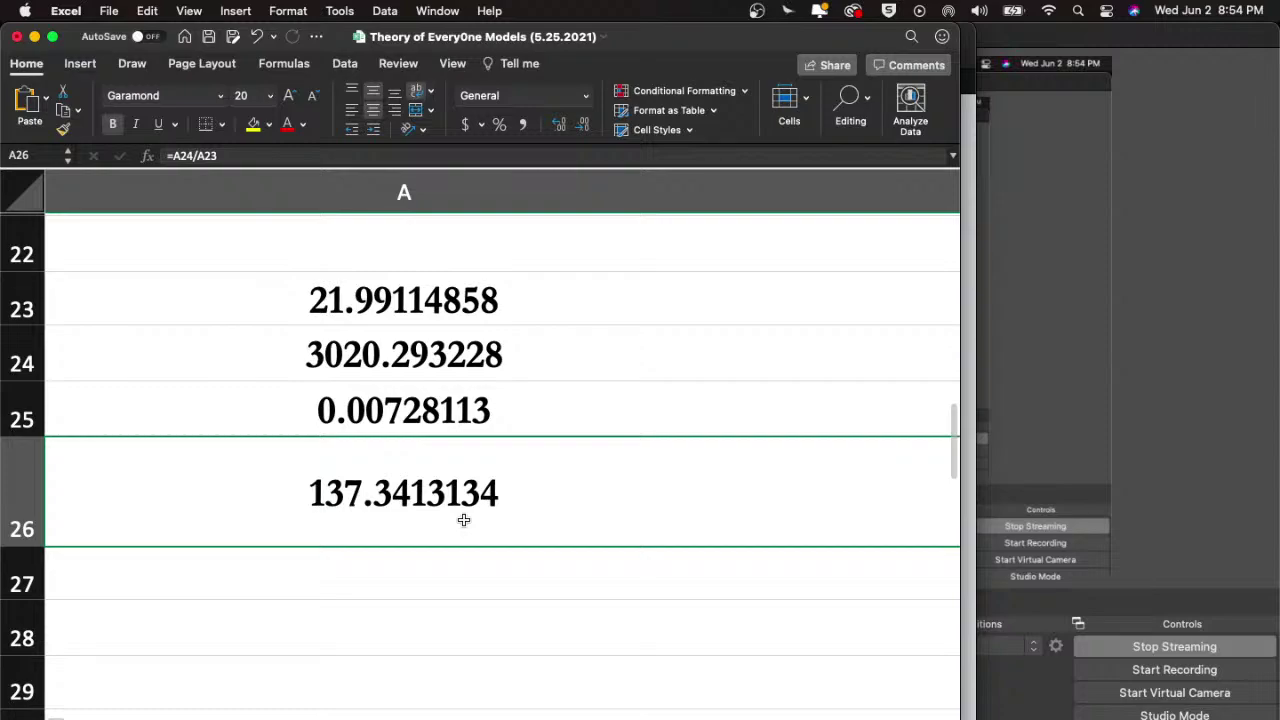
{"action": "key", "text": "ctrl+Up"}
{"action": "left_click", "coordinate": [394, 289]}
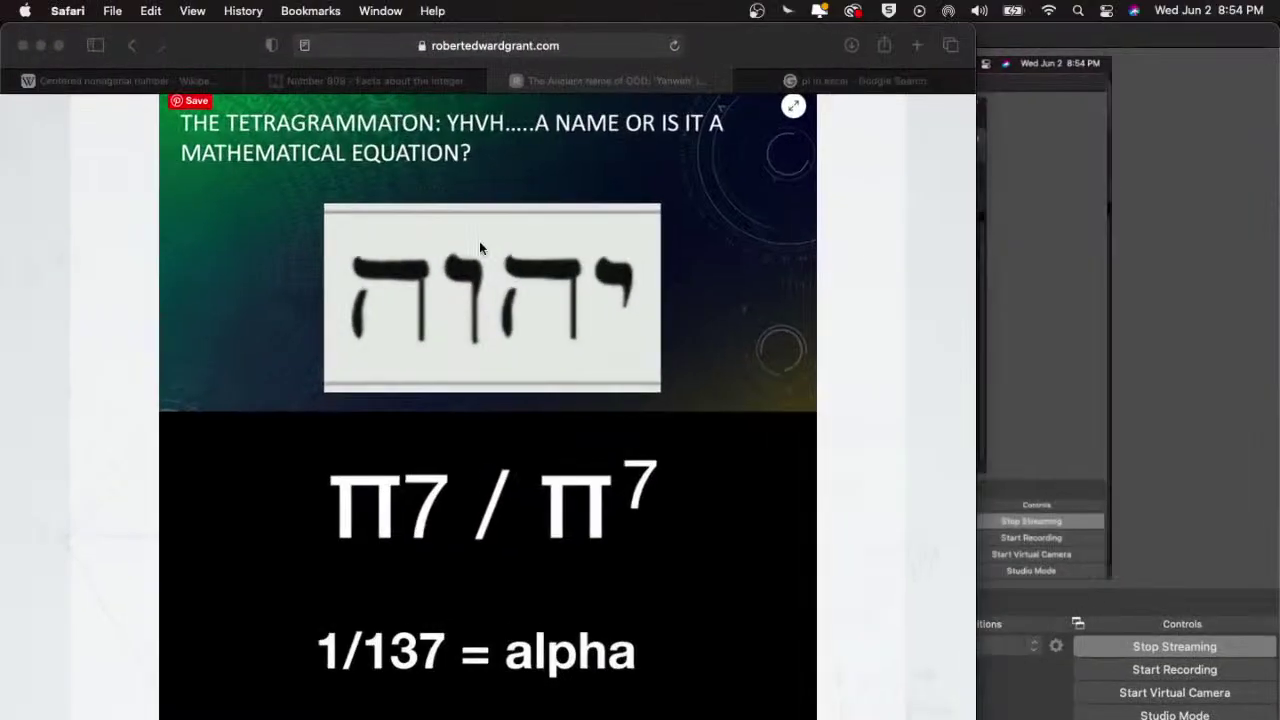
- Search the web for "alpha mathematics" in a new browser tab
{"action": "left_click", "coordinate": [916, 45]}
{"action": "type", "text": "alp"}
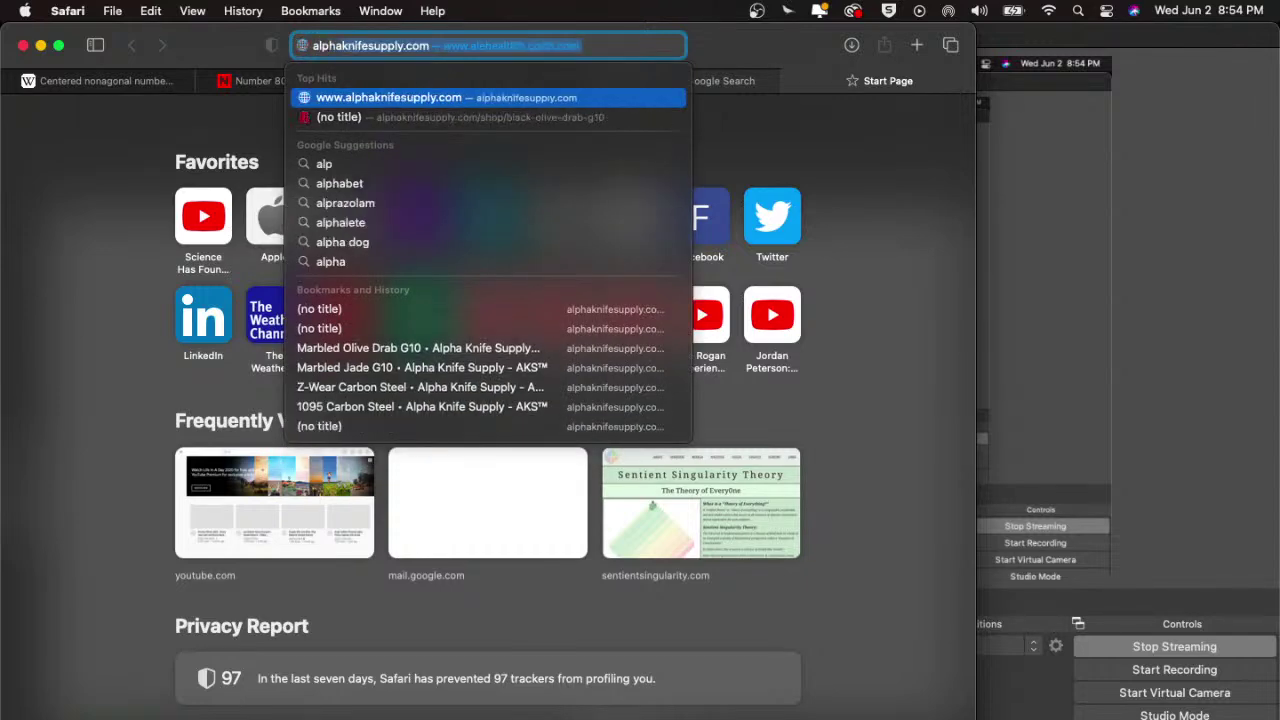
{"action": "type", "text": "ha m"}
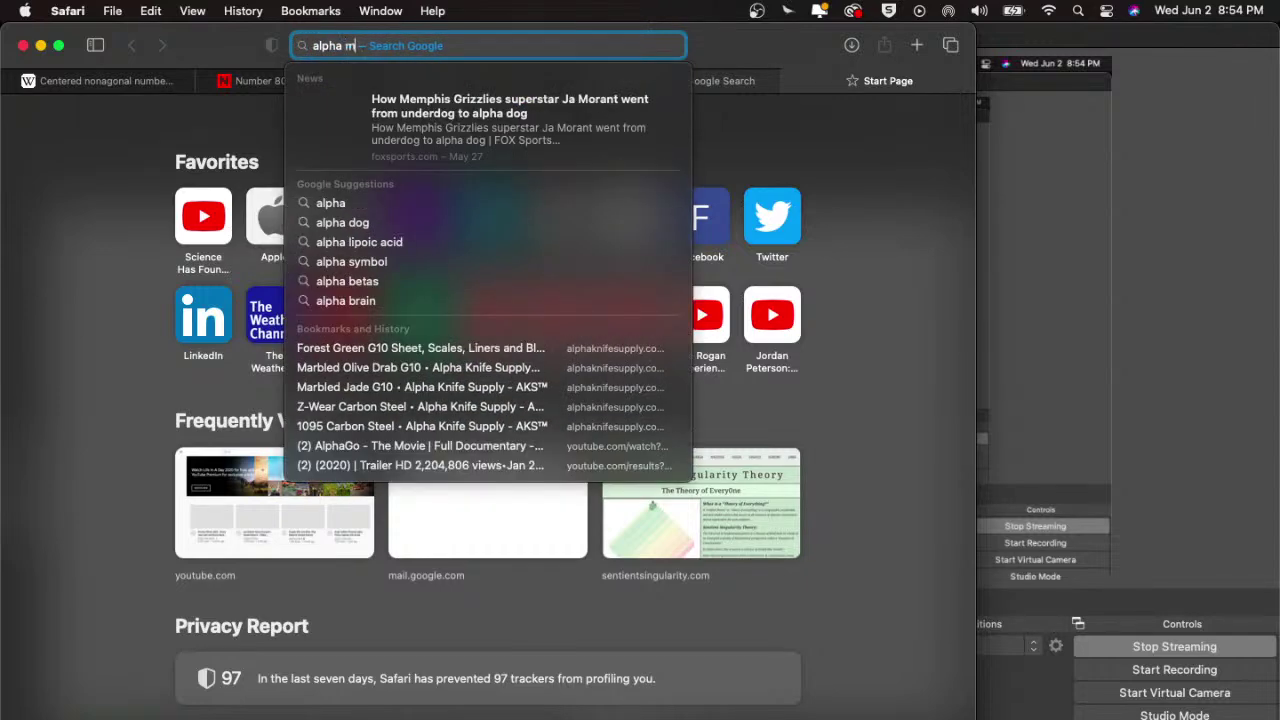
{"action": "type", "text": "athe"}
{"action": "key", "text": "Down"}
{"action": "key", "text": "Return"}
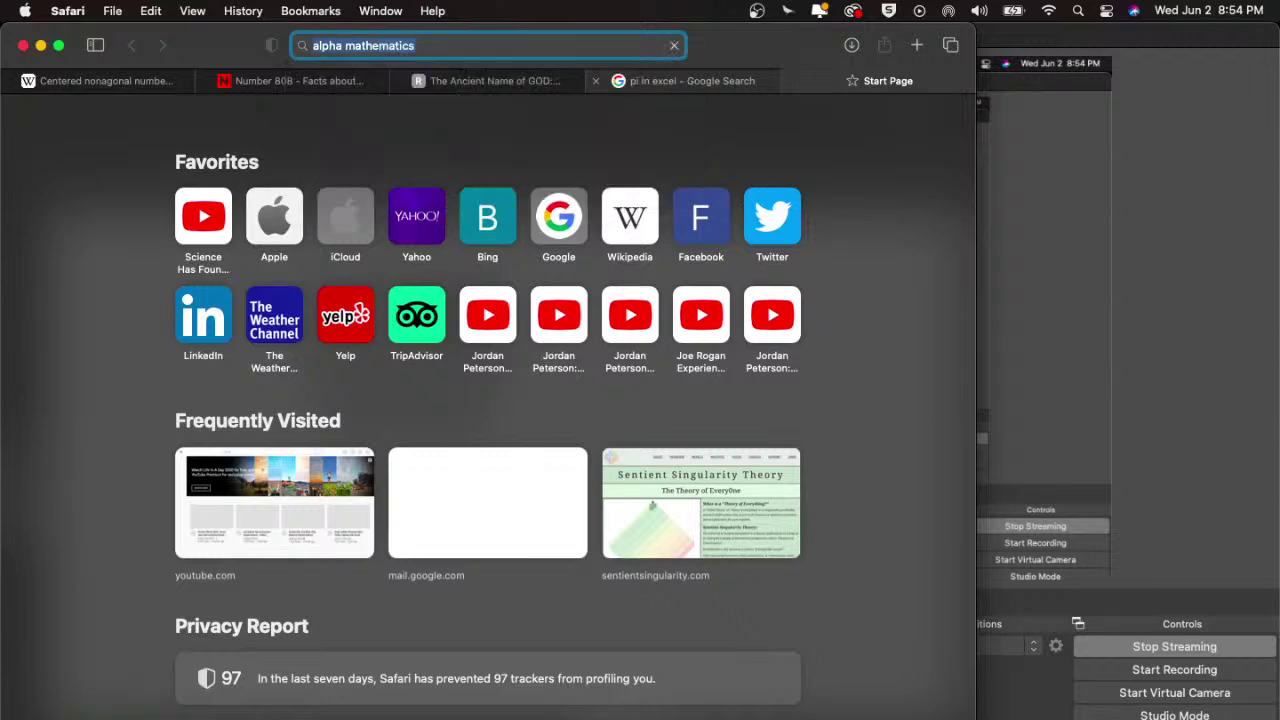
- Expand the "What is Alpha math?" question in the Google results, read its answer and select the search query text
{"action": "left_click", "coordinate": [314, 451]}
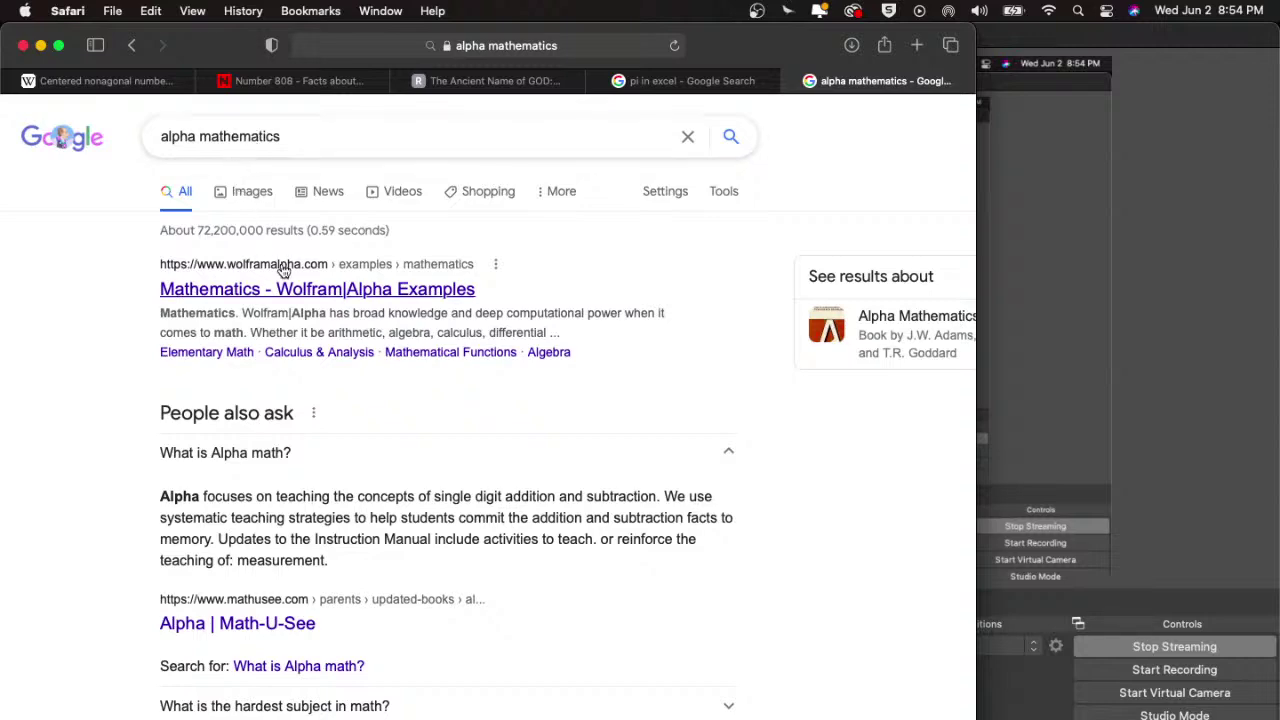
{"action": "scroll", "coordinate": [290, 330], "scroll_direction": "down", "scroll_amount": 5}
{"action": "scroll", "coordinate": [290, 327], "scroll_direction": "up", "scroll_amount": 5}
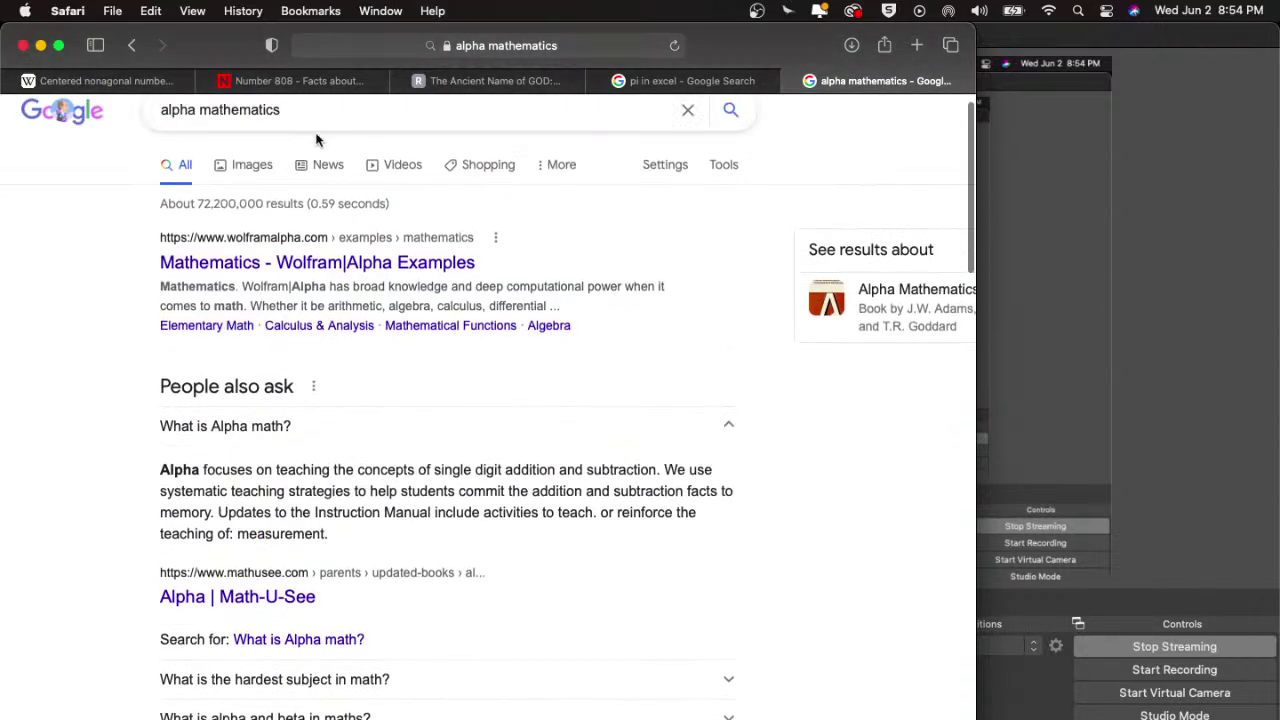
{"action": "triple_click", "coordinate": [317, 117]}
- Wake the locked screen and unlock the computer by entering the account password
{"action": "mouse_move", "coordinate": [77, 81]}
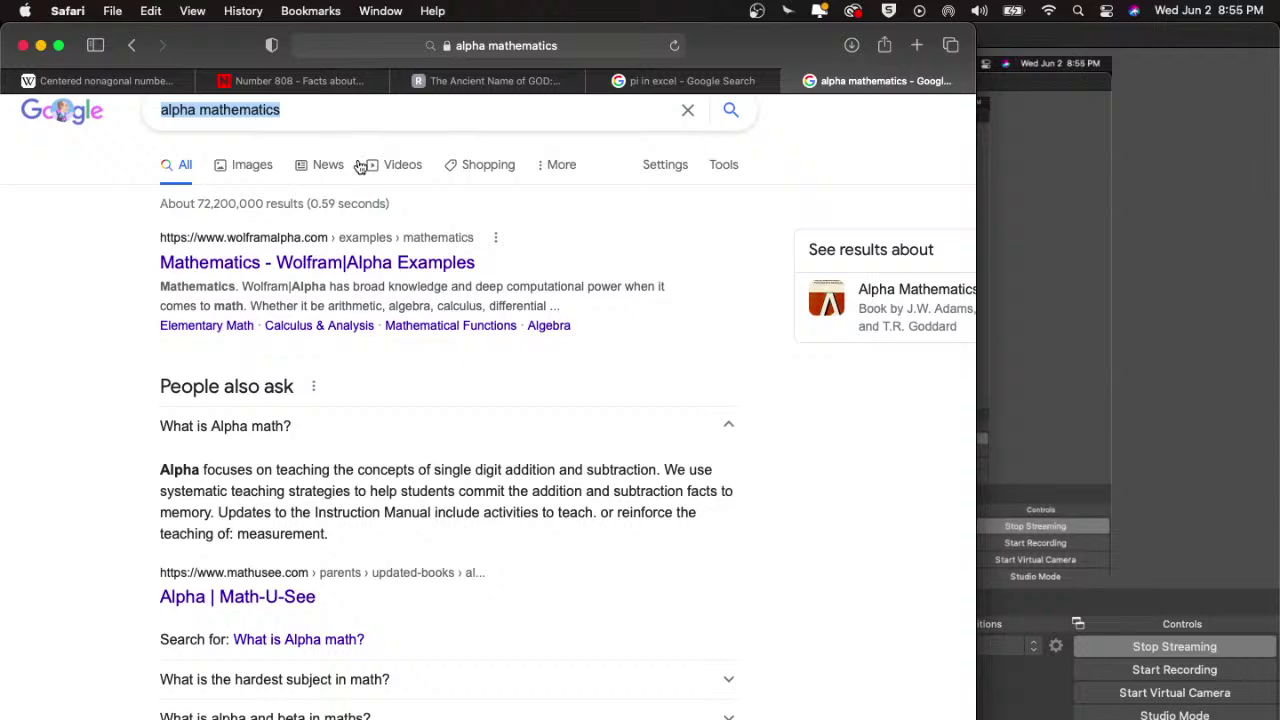
{"action": "key", "text": "Right"}
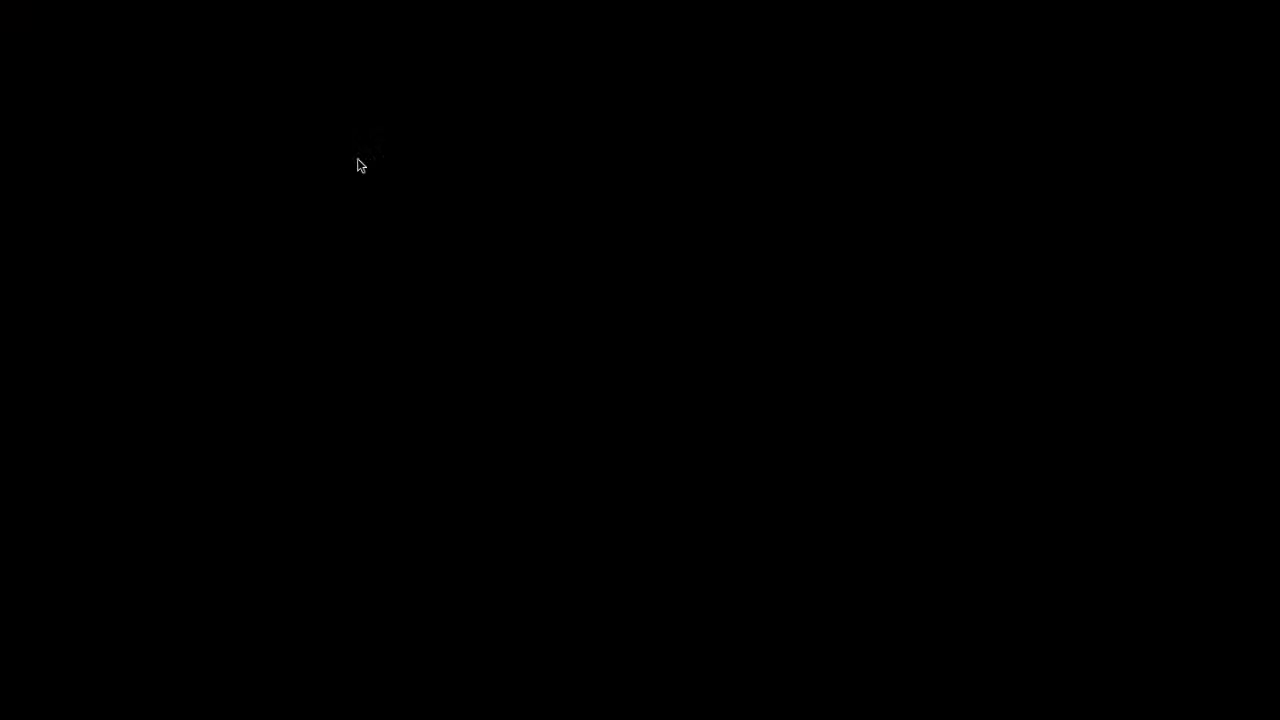
{"action": "type", "text": "•"}
{"action": "key", "text": "BackSpace"}
{"action": "type", "text": "•••••••"}
{"action": "key", "text": "Return"}
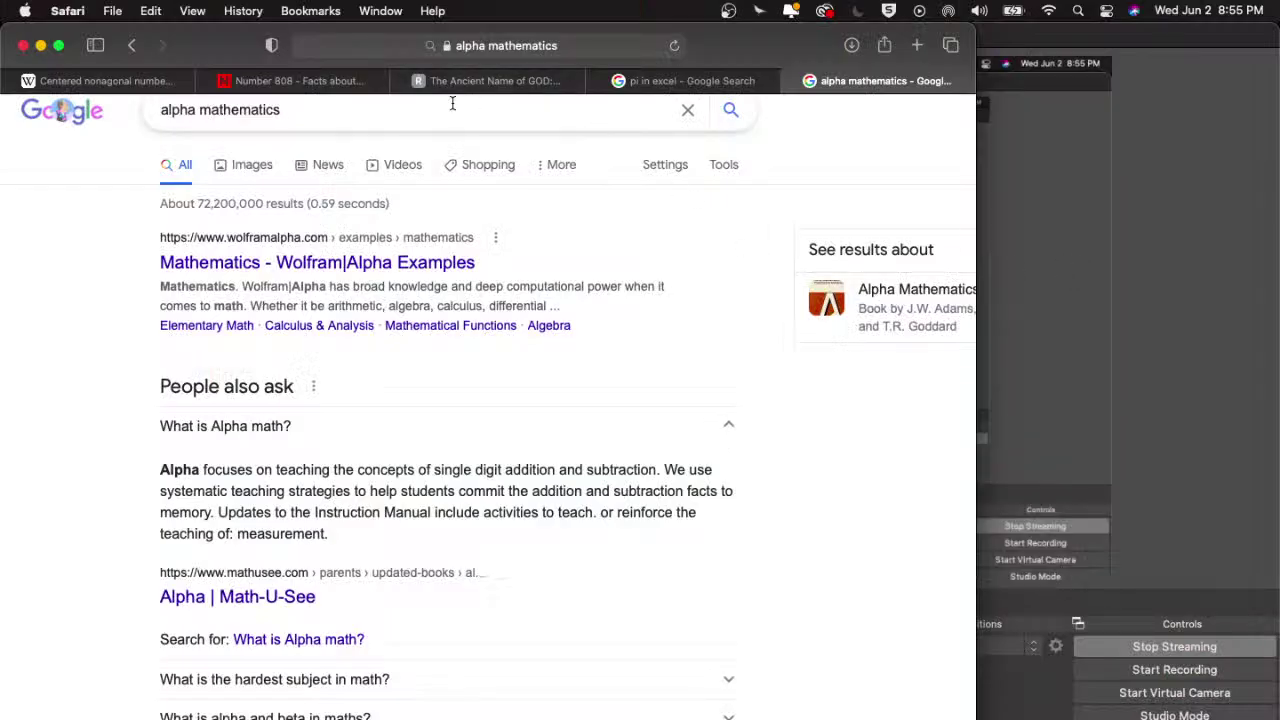
- Bring up the YouTube Studio live chat in Chrome beside Safari and refine the Google search to "alpha mathematics 137"
{"action": "key", "text": "ctrl+Up"}
{"action": "left_click", "coordinate": [773, 397]}
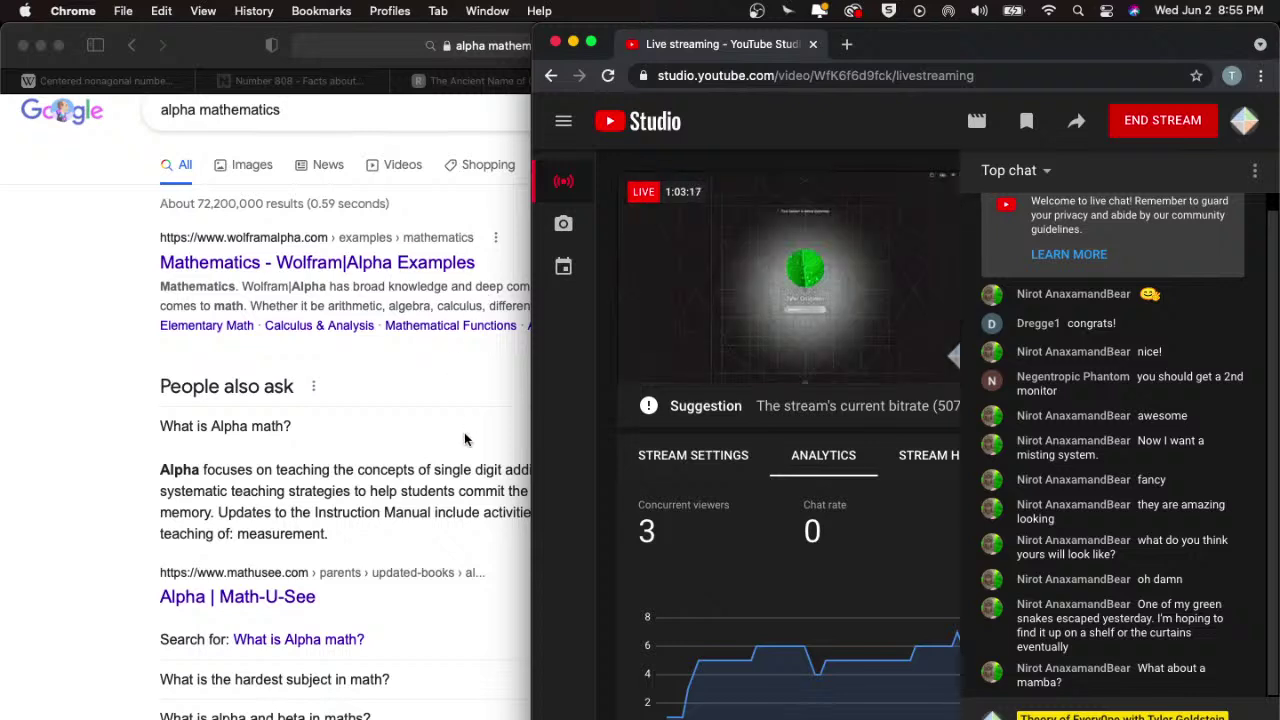
{"action": "left_click", "coordinate": [283, 121]}
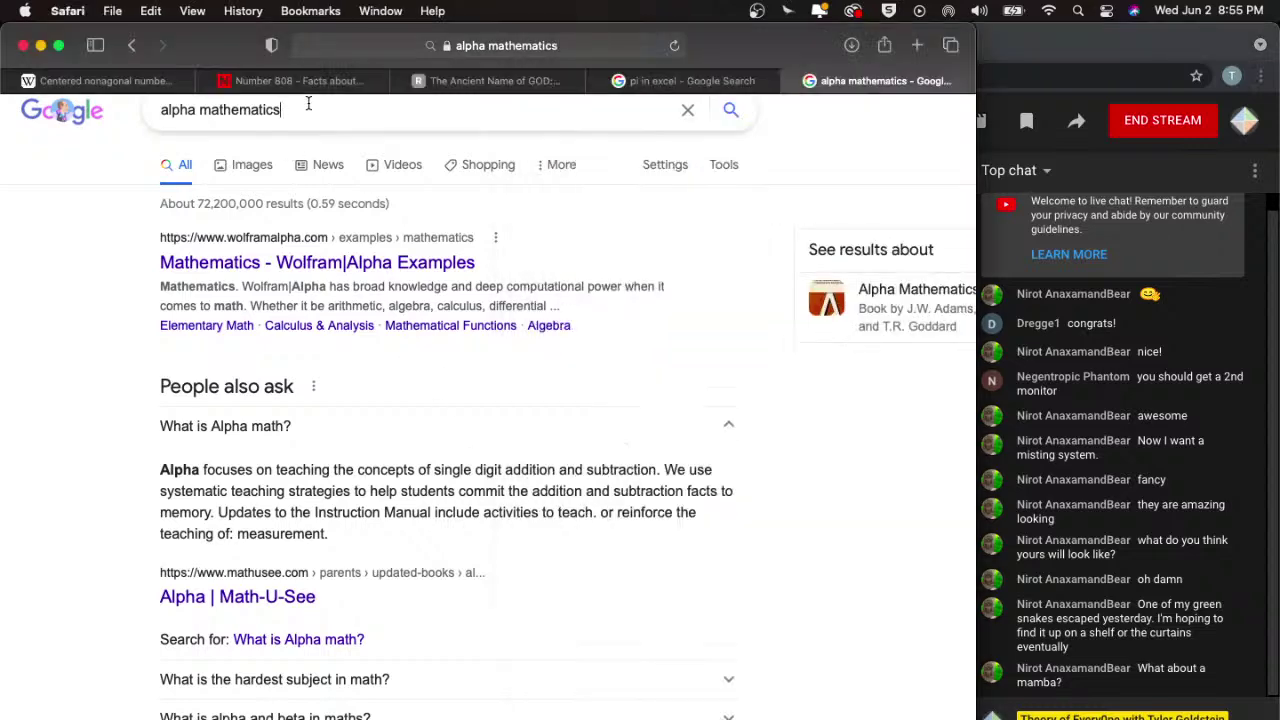
{"action": "left_click", "coordinate": [308, 103]}
{"action": "type", "text": "137"}
{"action": "key", "text": "Return"}
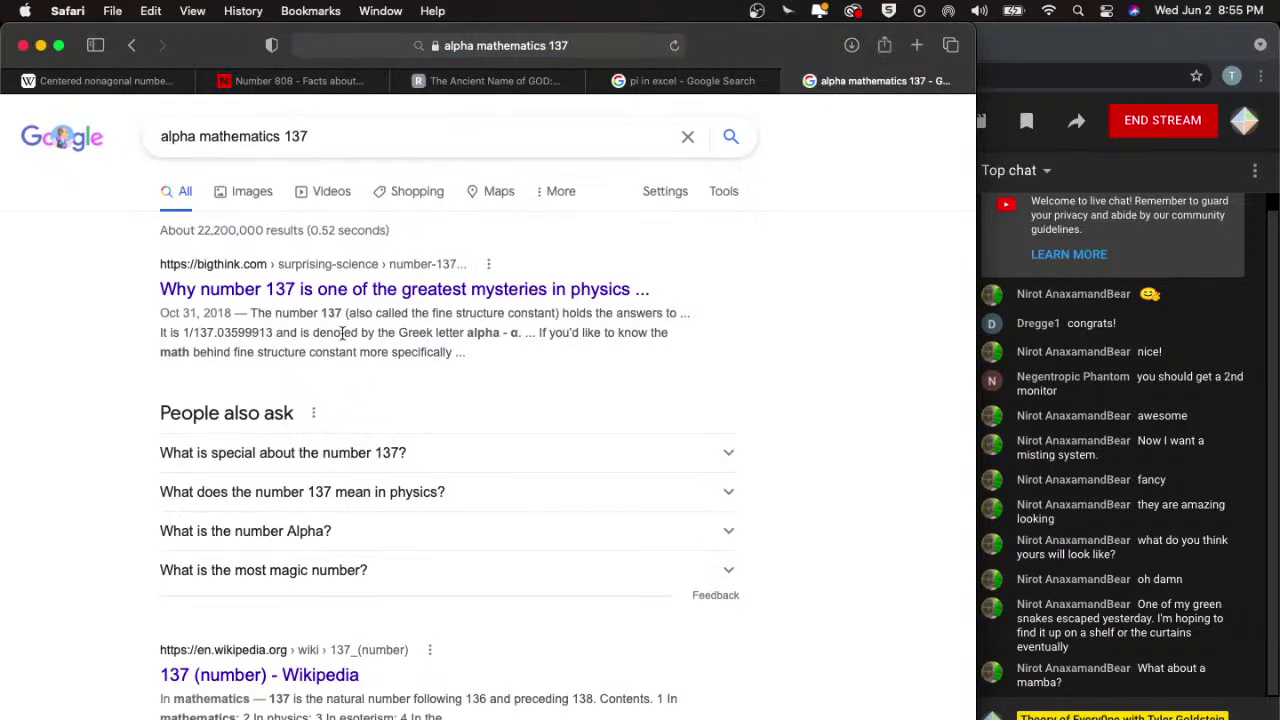
- Compare the precise alpha value in the Big Think search result with the result in cell A26 in Excel
{"action": "scroll", "coordinate": [310, 290], "scroll_direction": "down", "scroll_amount": 2}
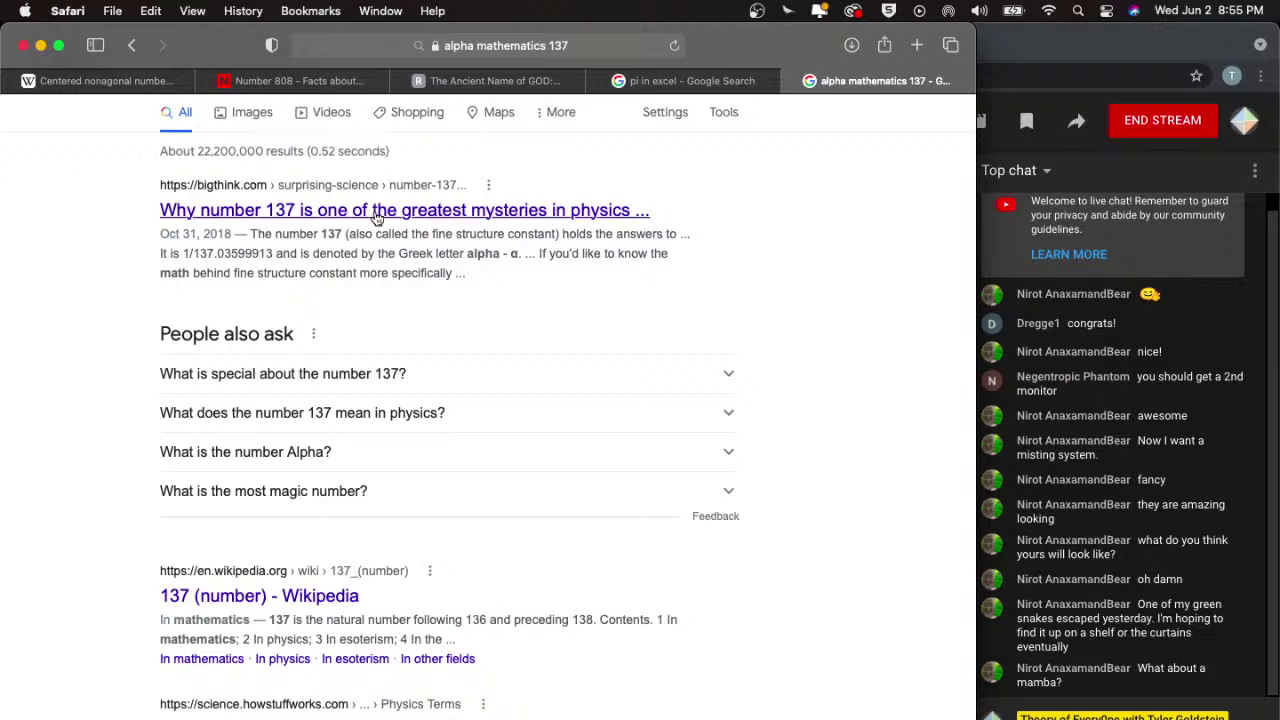
{"action": "scroll", "coordinate": [217, 253], "scroll_direction": "up", "scroll_amount": 5}
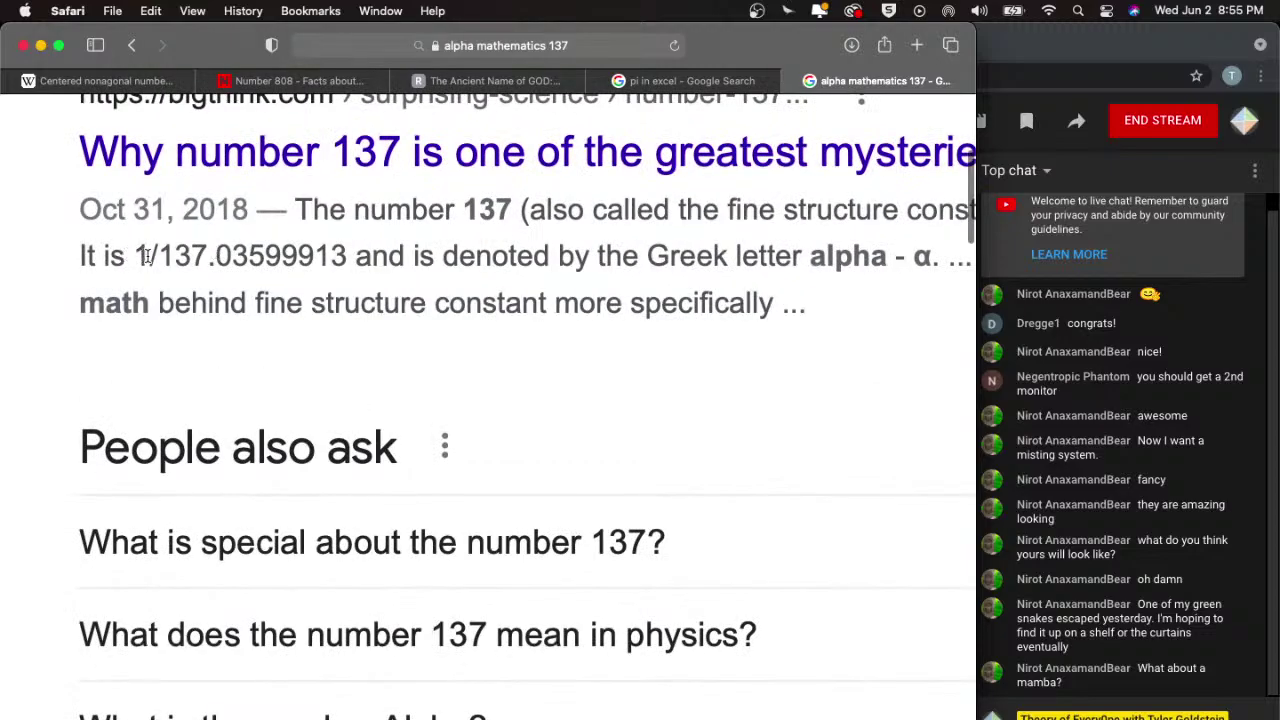
{"action": "key", "text": "ctrl+Up"}
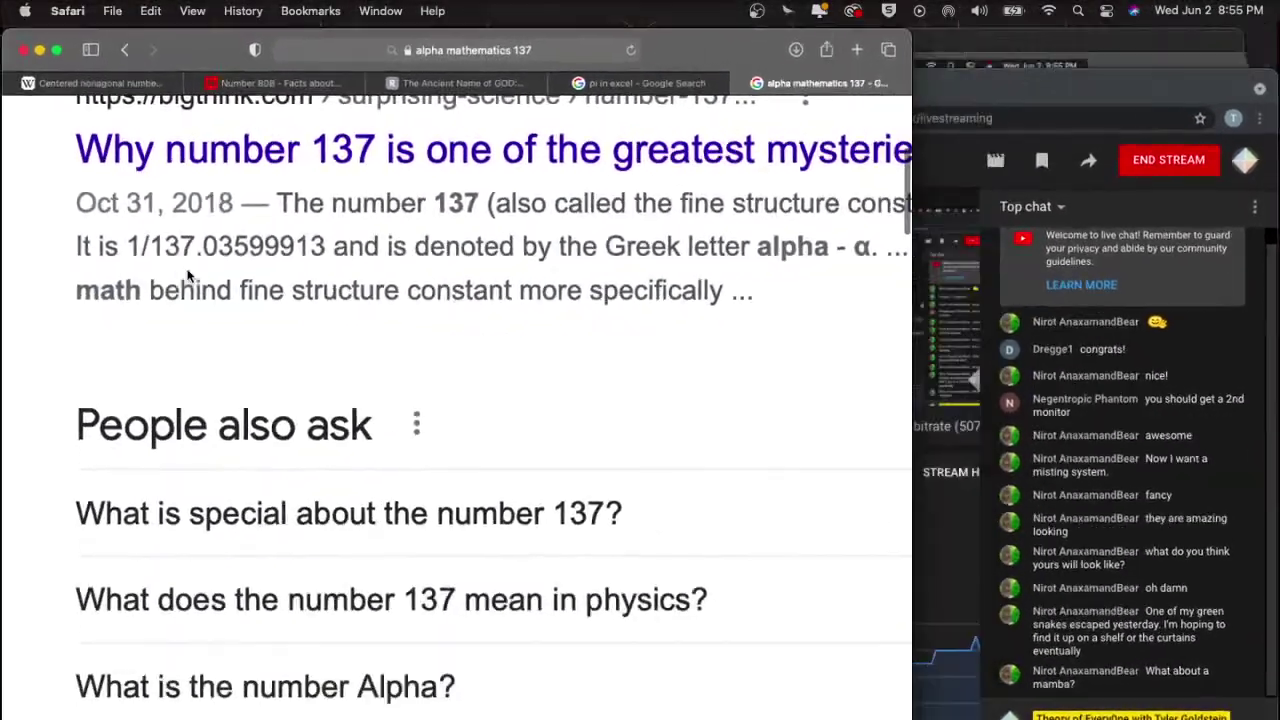
{"action": "key", "text": "ctrl+Up"}
{"action": "left_click", "coordinate": [206, 650]}
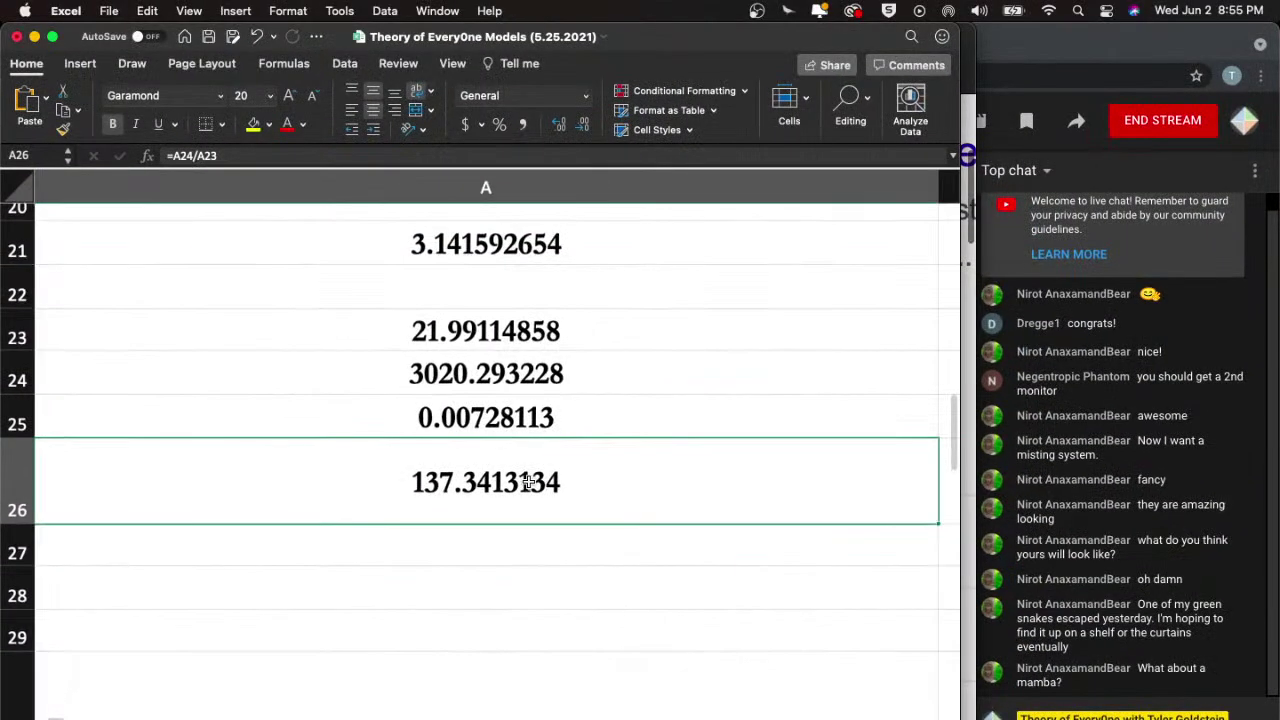
{"action": "key", "text": "ctrl+Up"}
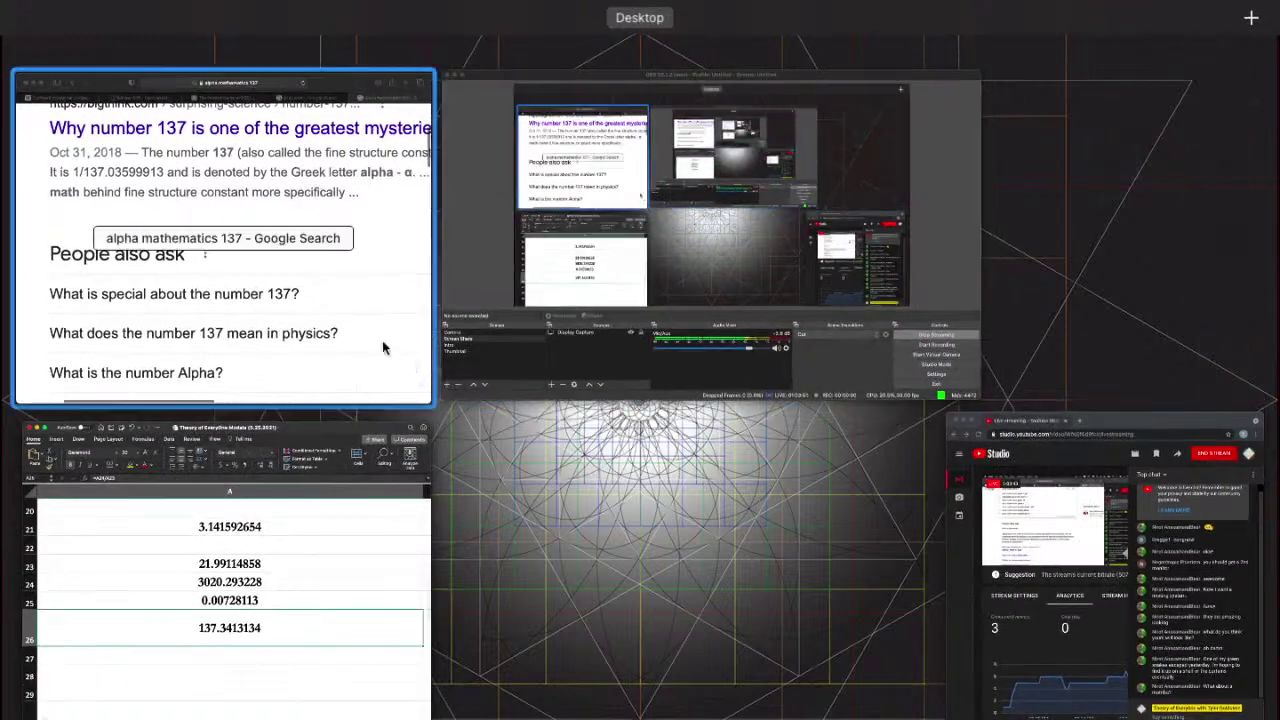
{"action": "left_click", "coordinate": [390, 348]}
{"action": "scroll", "coordinate": [380, 270], "scroll_direction": "right", "scroll_amount": 2}
{"action": "scroll", "coordinate": [380, 270], "scroll_direction": "up", "scroll_amount": 1}
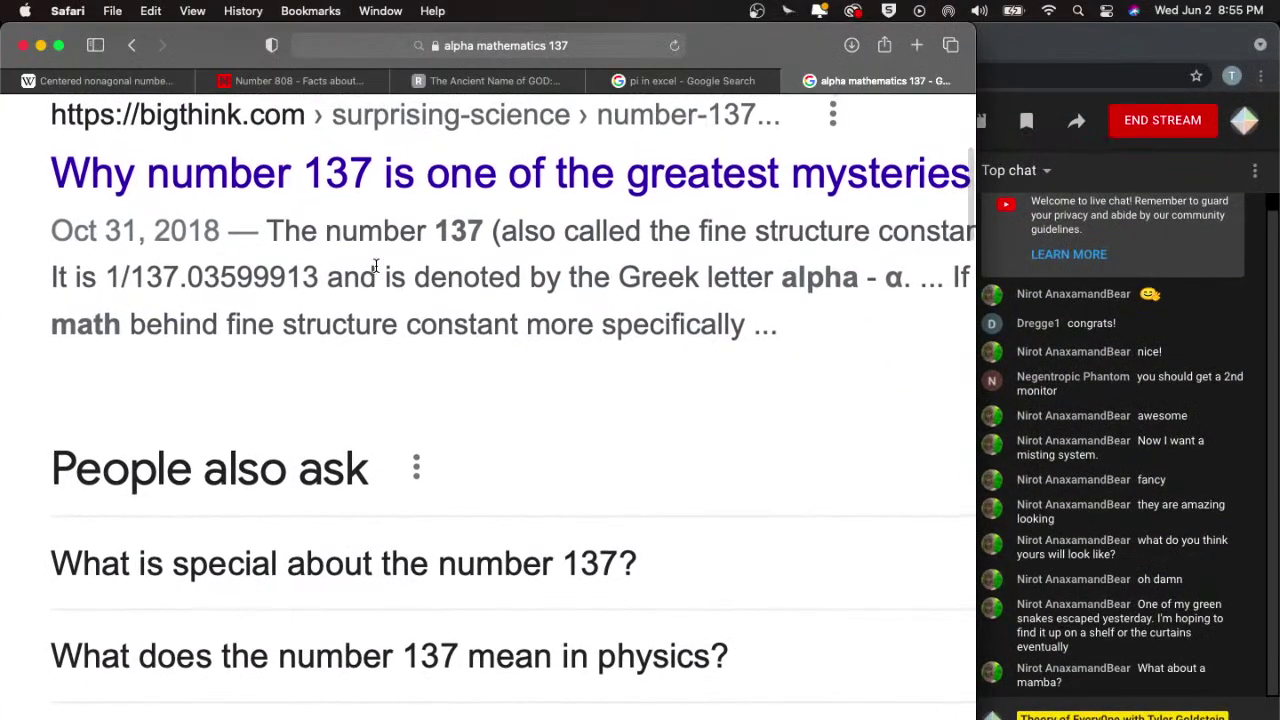
{"action": "triple_click", "coordinate": [210, 288]}
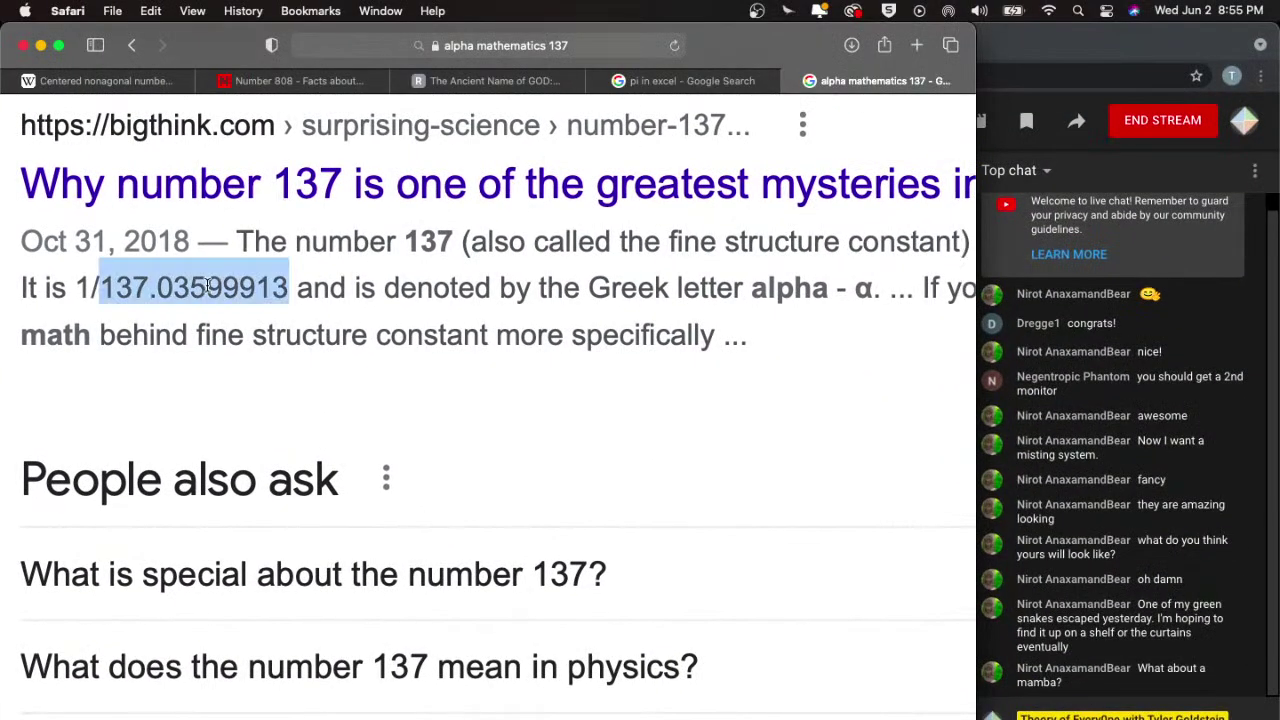
{"action": "scroll", "coordinate": [212, 258], "scroll_direction": "up", "scroll_amount": 1}
- Open the Big Think article on why the number 137 is a great mystery in physics and read its fine structure constant passages
{"action": "left_click", "coordinate": [212, 228]}
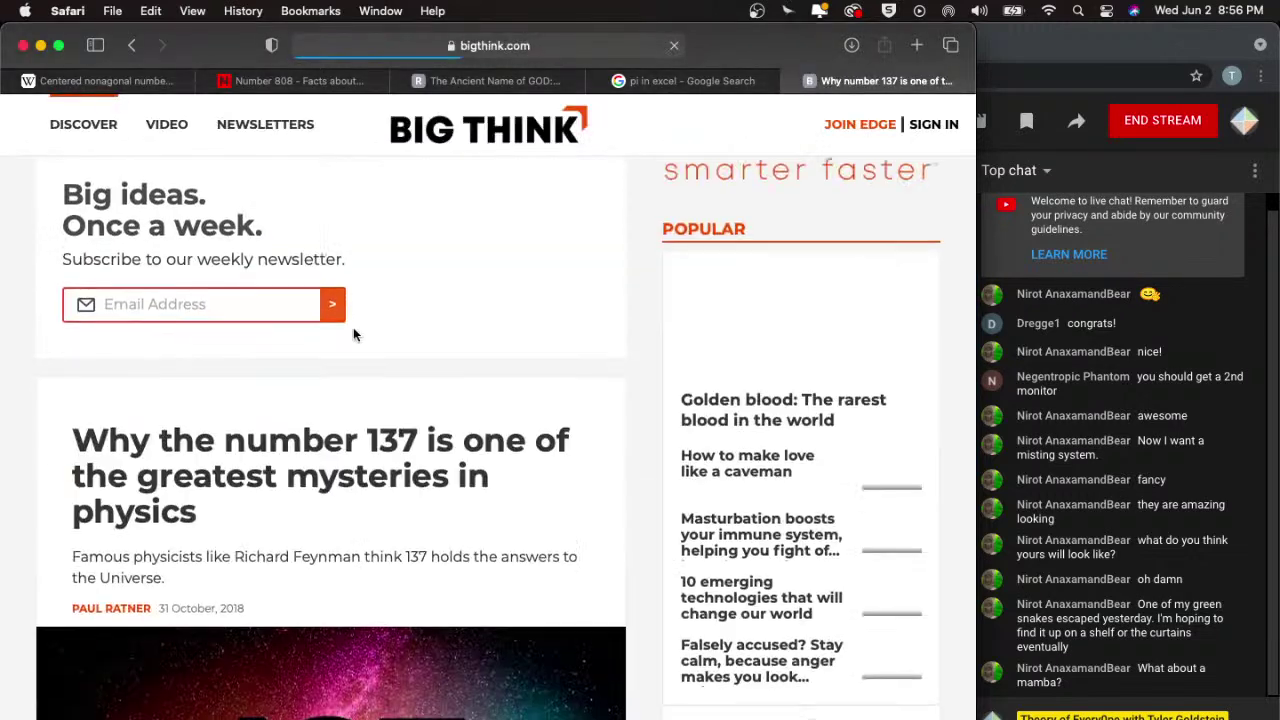
{"action": "scroll", "coordinate": [353, 327], "scroll_direction": "down", "scroll_amount": 6}
{"action": "scroll", "coordinate": [353, 327], "scroll_direction": "down", "scroll_amount": 8}
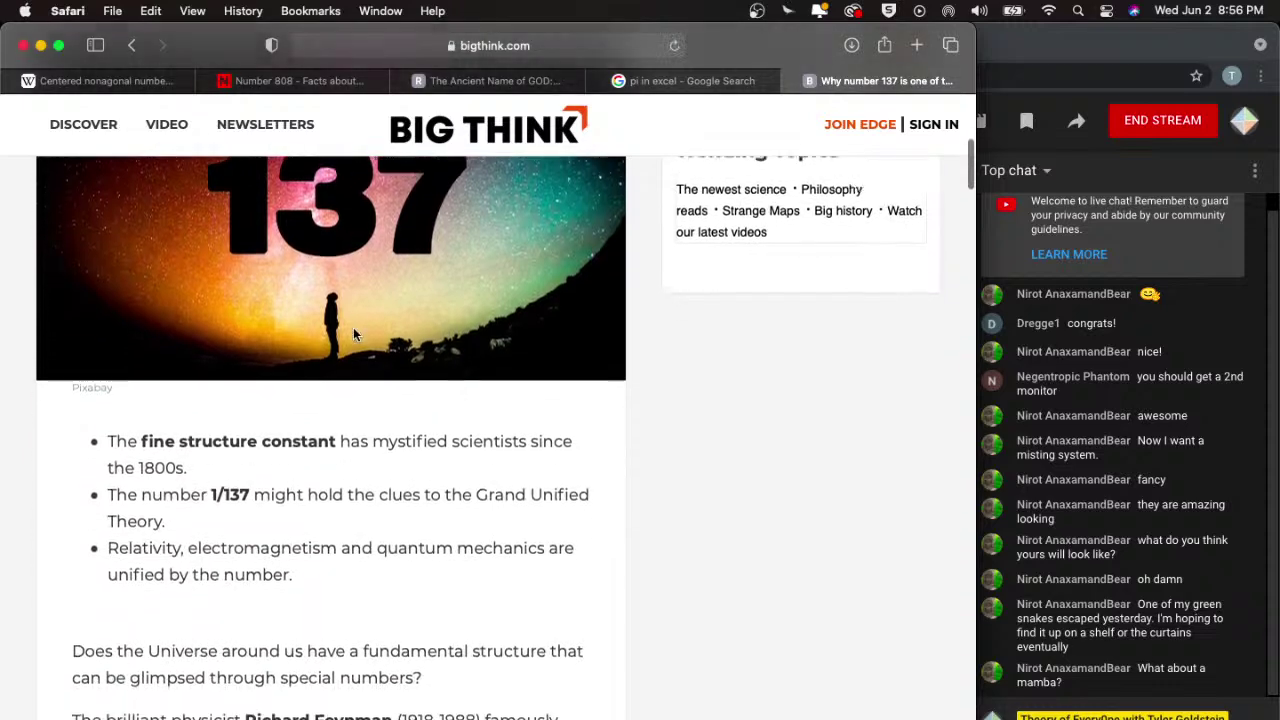
{"action": "scroll", "coordinate": [353, 327], "scroll_direction": "down", "scroll_amount": 6}
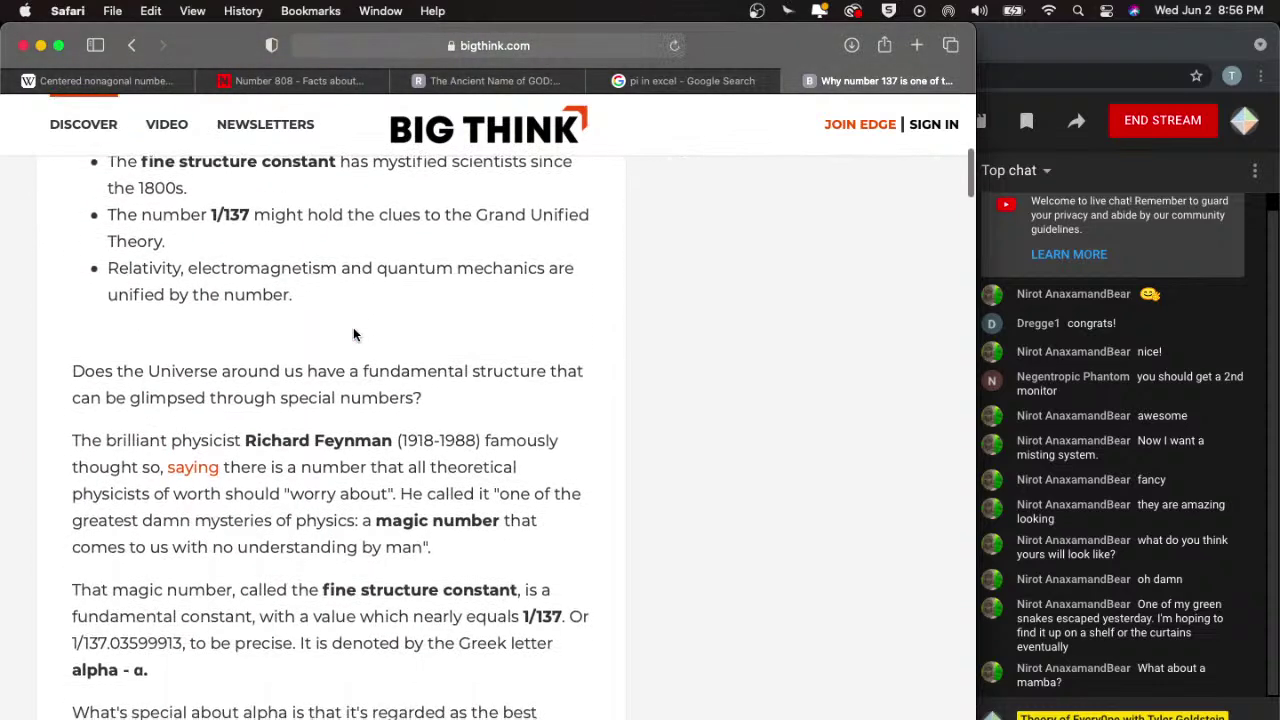
{"action": "scroll", "coordinate": [353, 334], "scroll_direction": "down", "scroll_amount": 2}
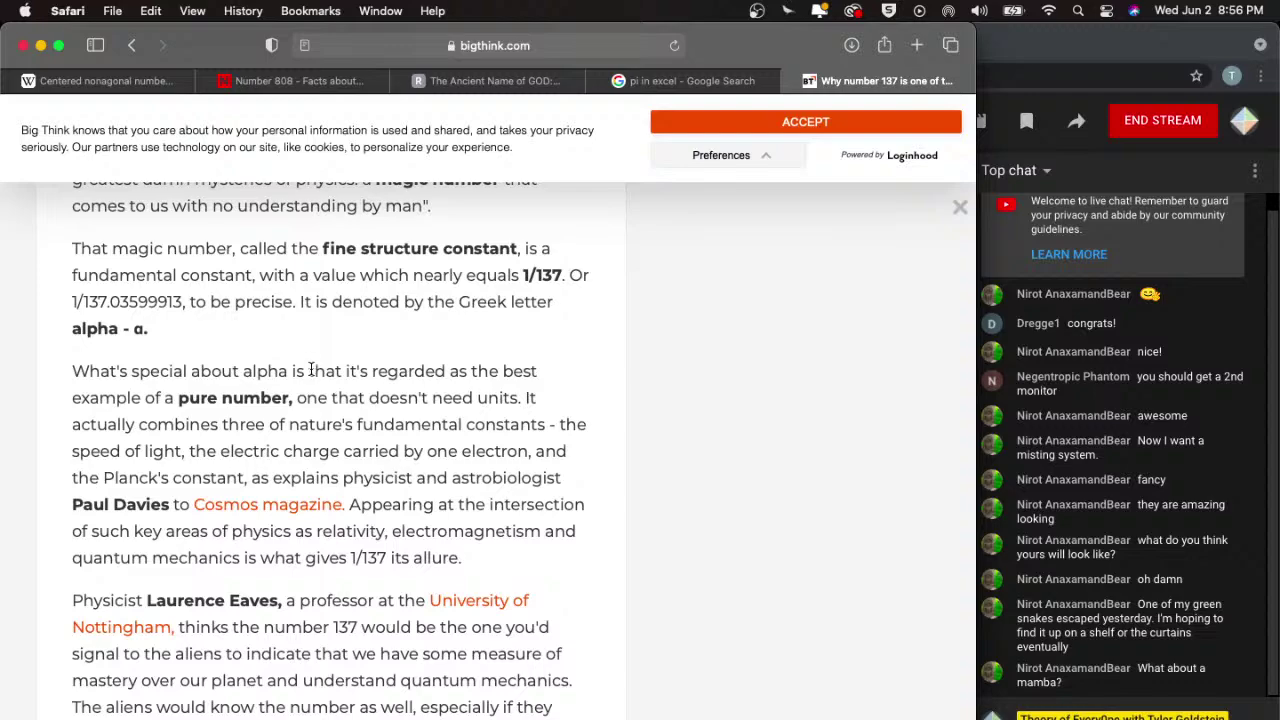
{"action": "scroll", "coordinate": [312, 371], "scroll_direction": "down", "scroll_amount": 1}
{"action": "scroll", "coordinate": [312, 371], "scroll_direction": "up", "scroll_amount": 5}
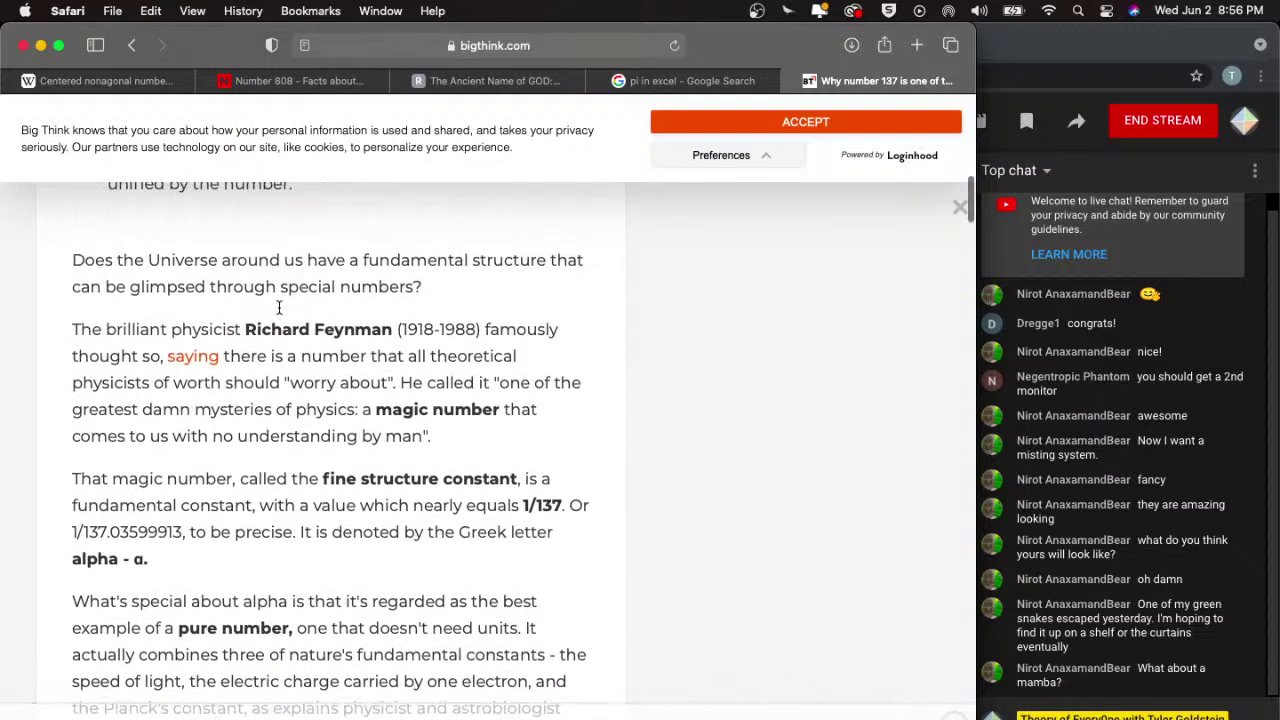
{"action": "scroll", "coordinate": [285, 322], "scroll_direction": "up", "scroll_amount": 10}
{"action": "scroll", "coordinate": [285, 322], "scroll_direction": "down", "scroll_amount": 9}
{"action": "scroll", "coordinate": [285, 322], "scroll_direction": "down", "scroll_amount": 9}
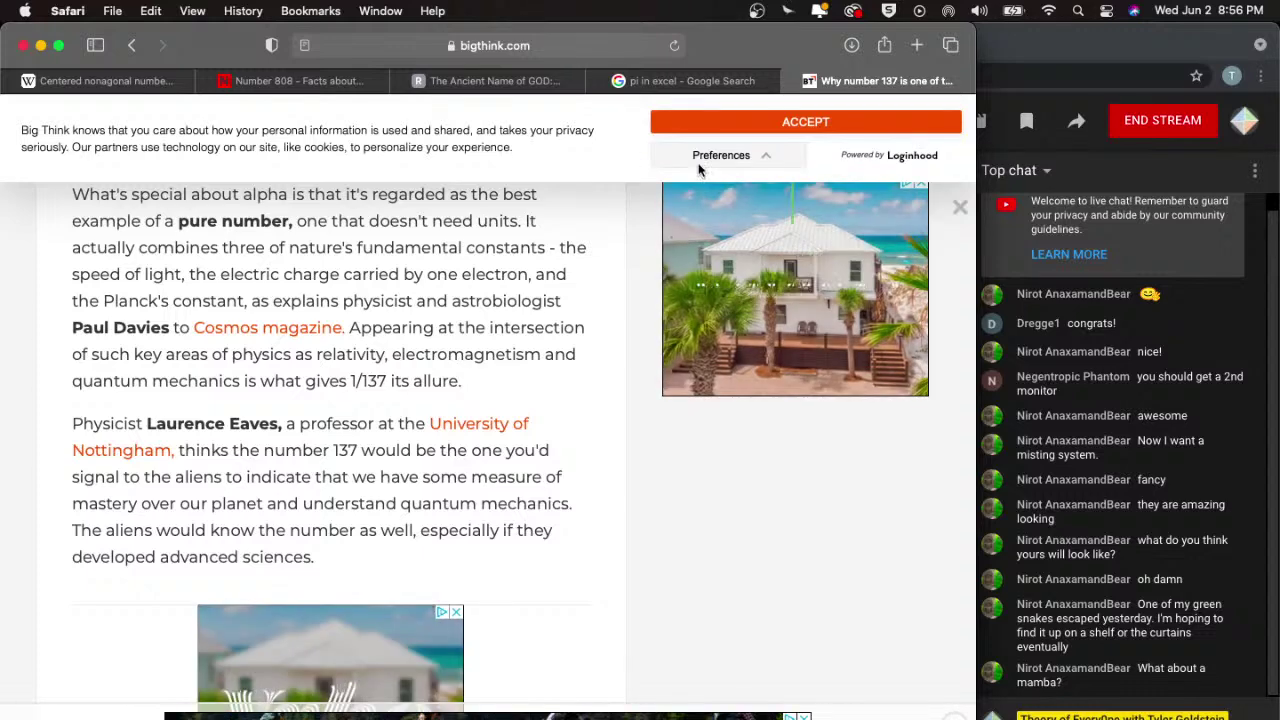
- Search Google for "pure number" in a new tab and highlight "dimensionless" in the featured definition
{"action": "left_click", "coordinate": [918, 47]}
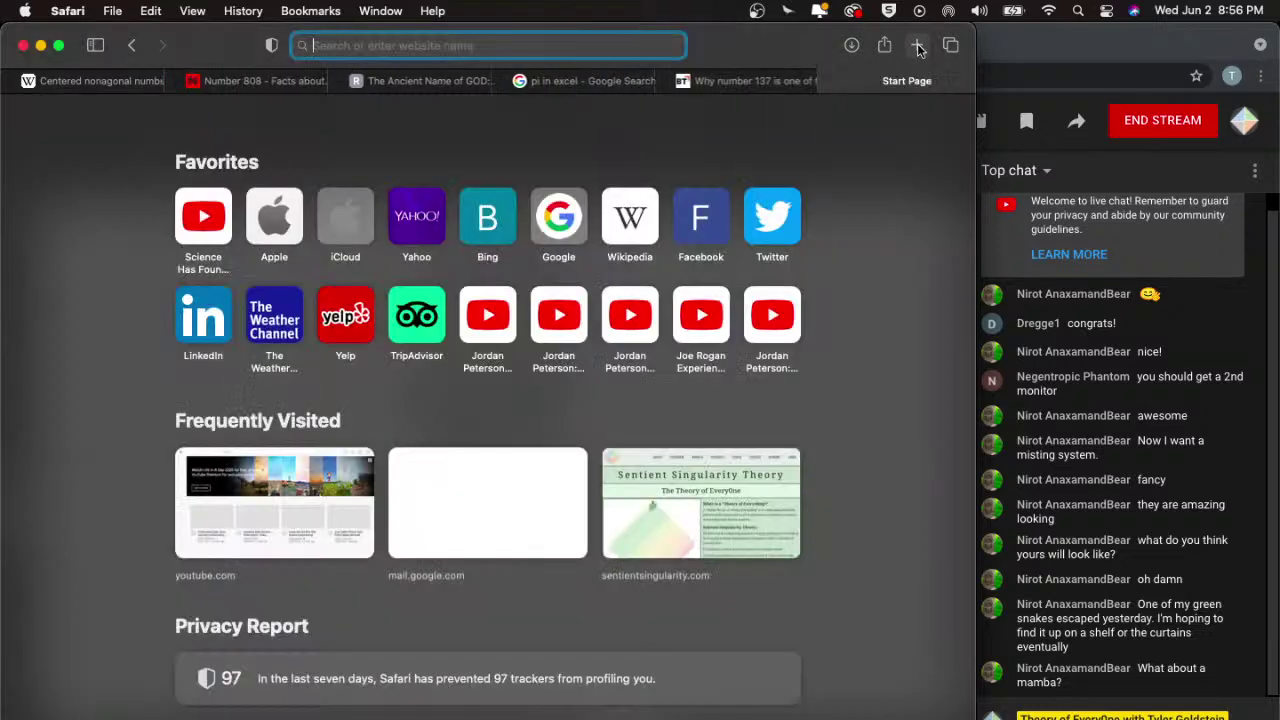
{"action": "type", "text": "p"}
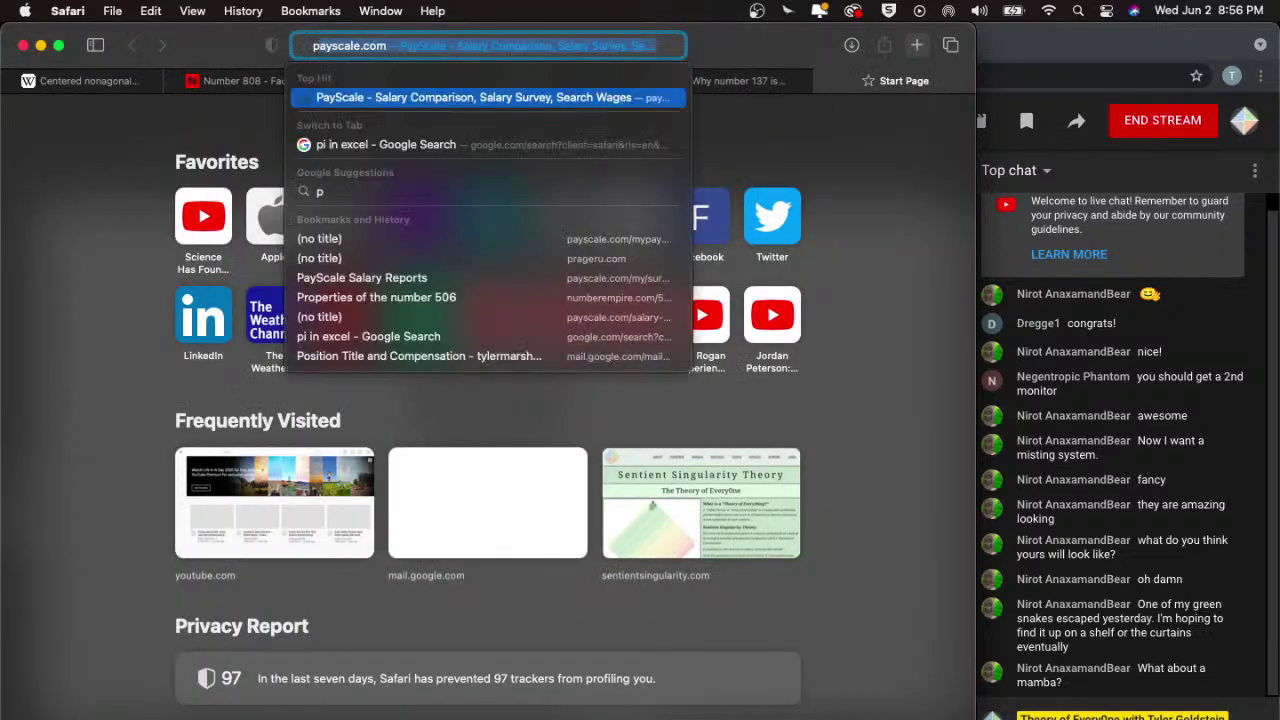
{"action": "type", "text": "ure number"}
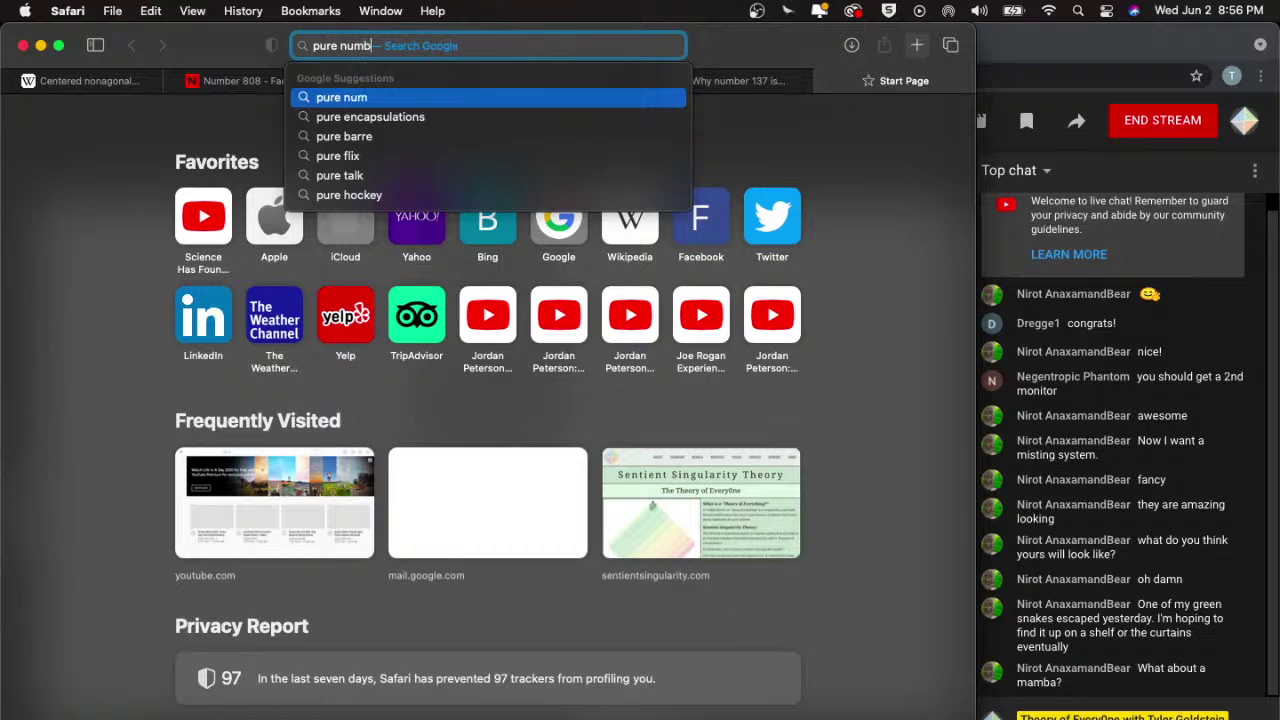
{"action": "key", "text": "Return"}
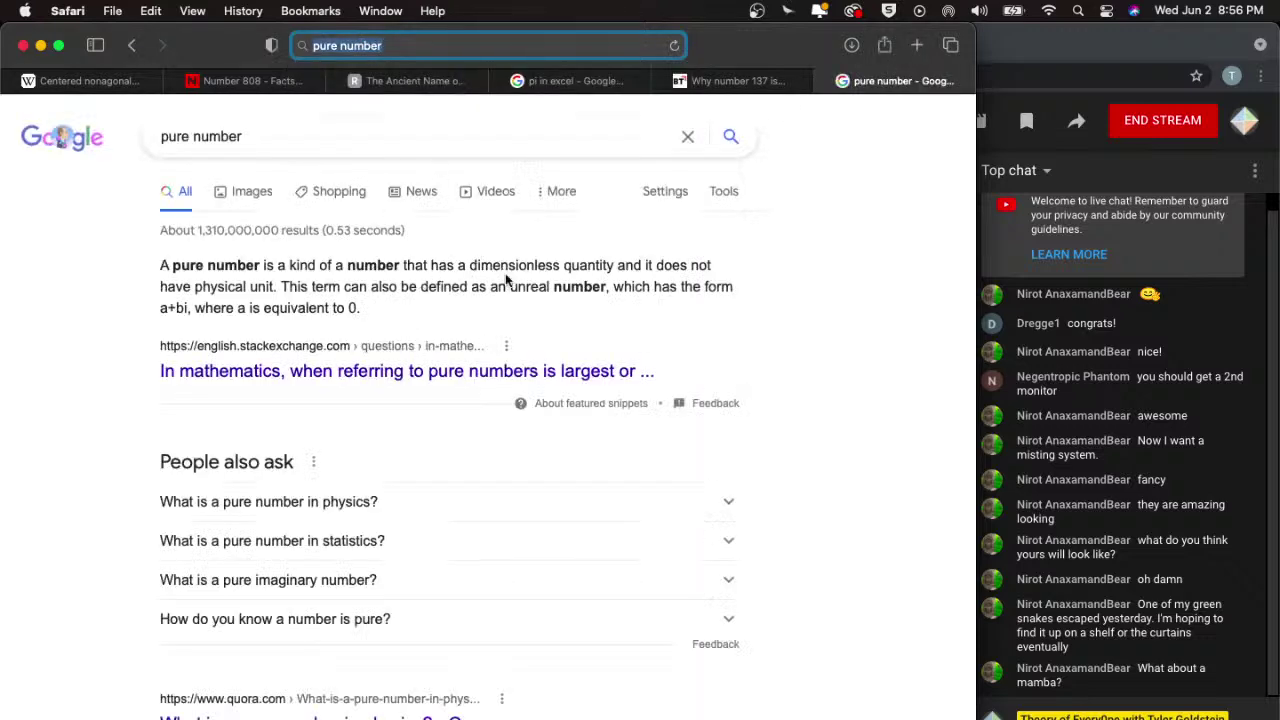
{"action": "double_click", "coordinate": [527, 268]}
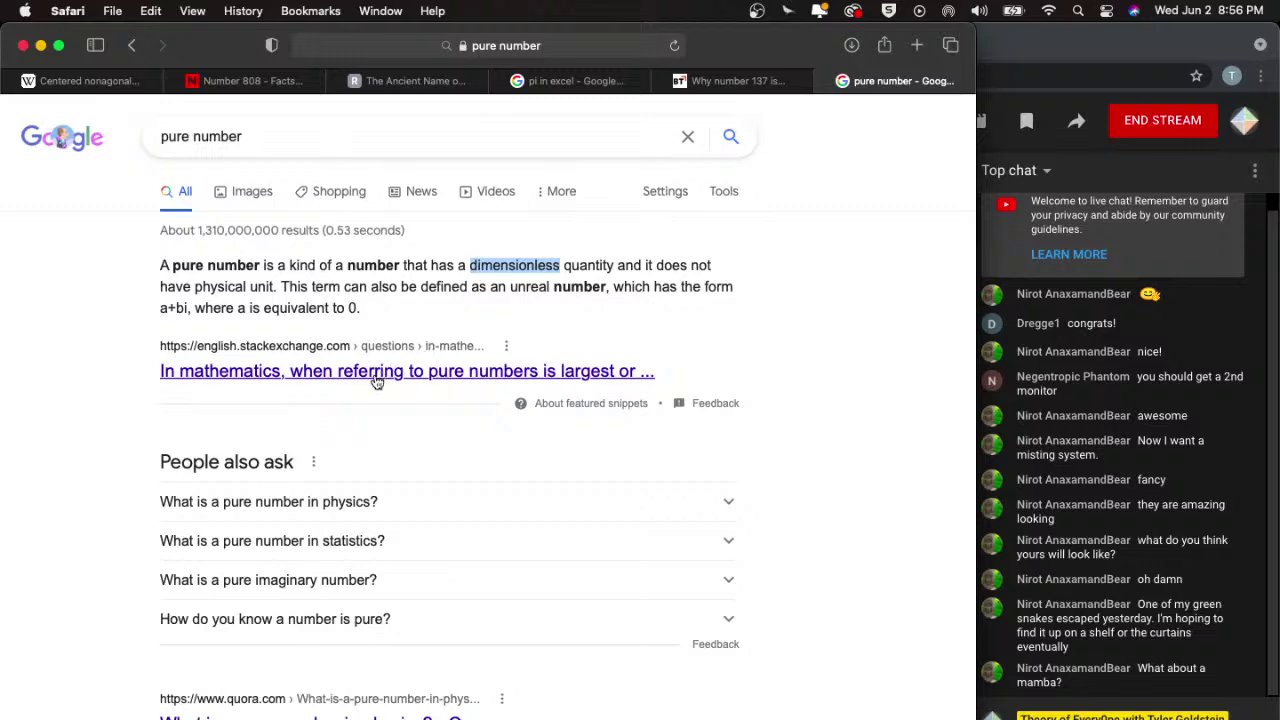
- Look through the pure number search results and open the Wikipedia article on dimensionless quantity
{"action": "scroll", "coordinate": [372, 382], "scroll_direction": "down", "scroll_amount": 3}
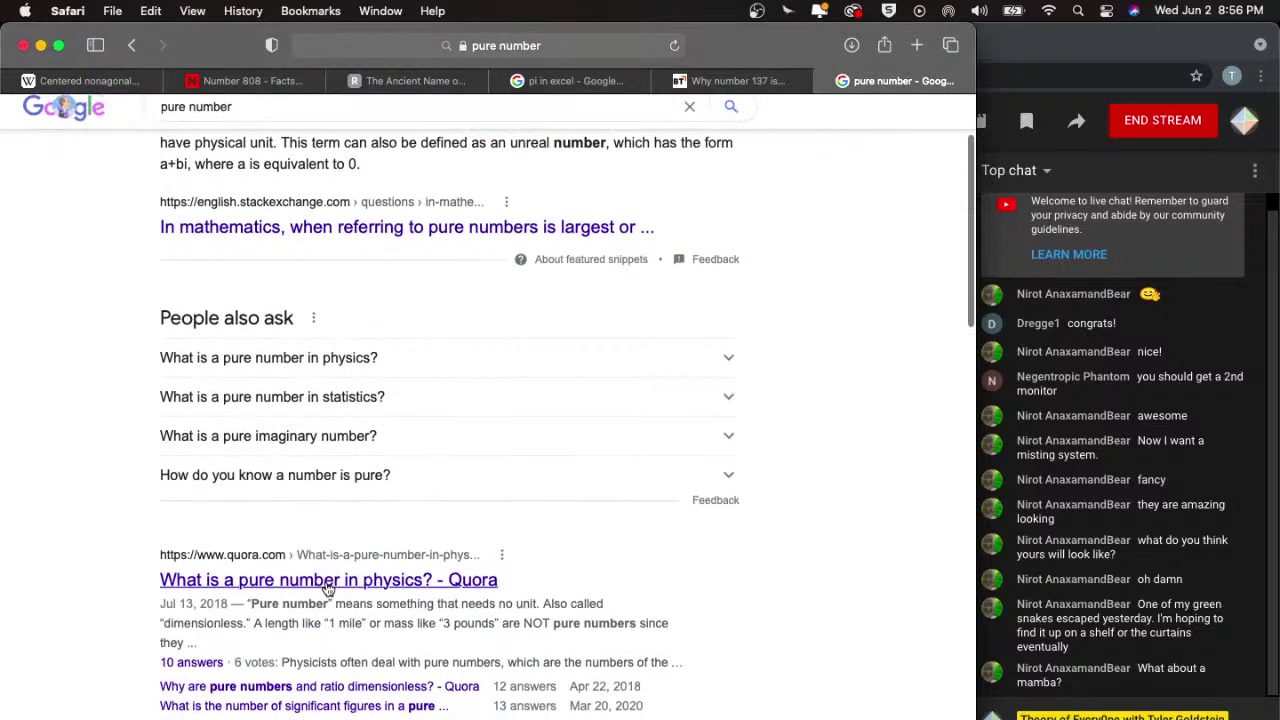
{"action": "scroll", "coordinate": [328, 588], "scroll_direction": "down", "scroll_amount": 2}
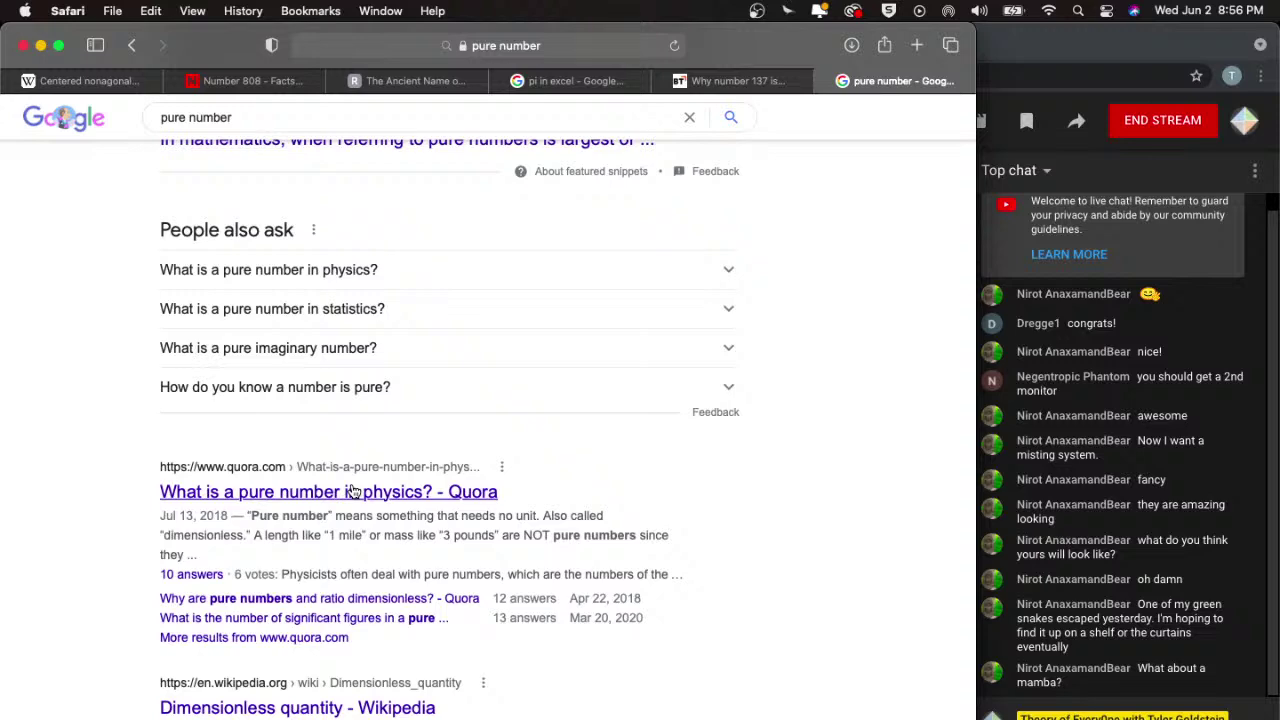
{"action": "scroll", "coordinate": [351, 490], "scroll_direction": "down", "scroll_amount": 3}
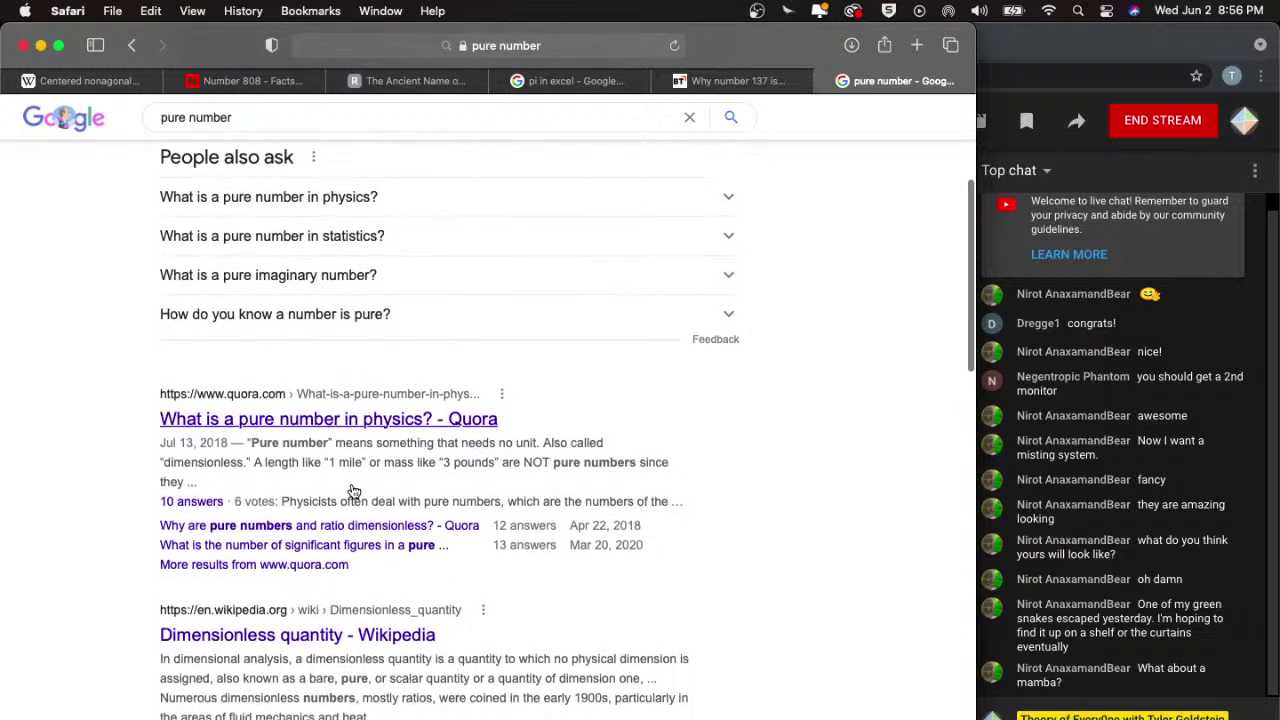
{"action": "left_click", "coordinate": [365, 503]}
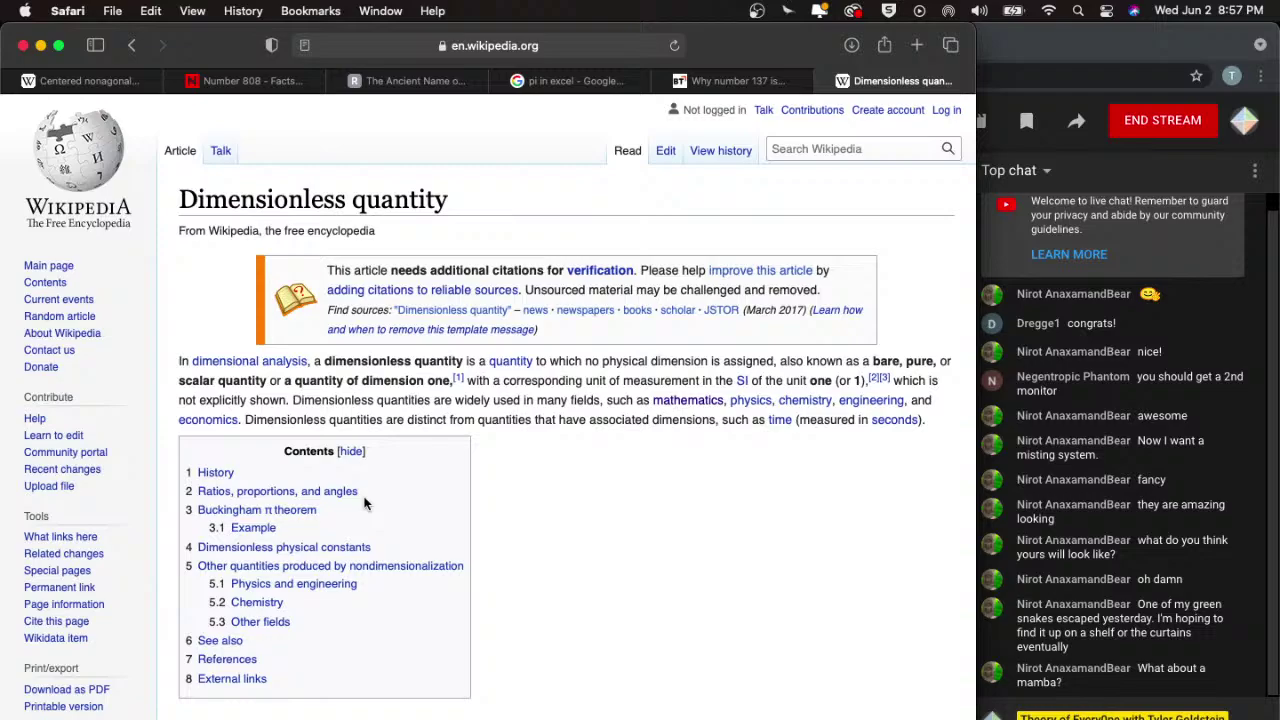
- Skim the Dimensionless quantity article past the Buckingham π theorem to its dimensionless physical constants, checking the live chat along the way
{"action": "scroll", "coordinate": [365, 503], "scroll_direction": "down", "scroll_amount": 10}
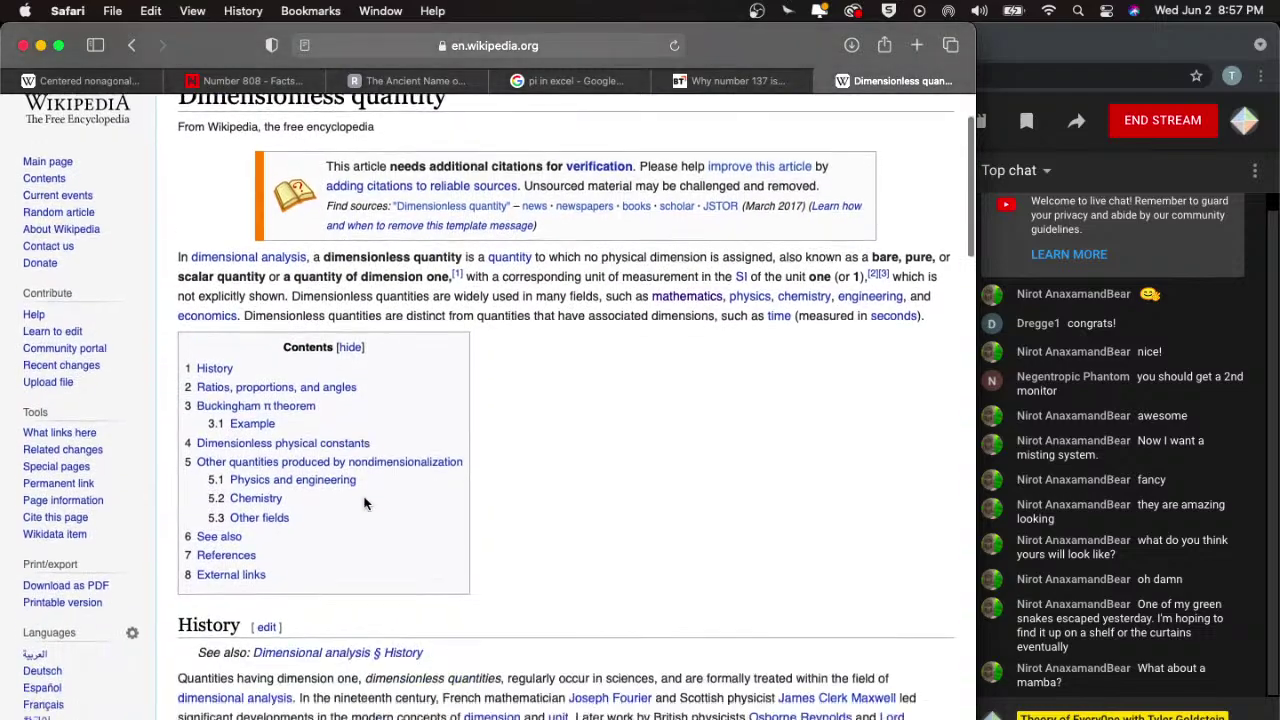
{"action": "scroll", "coordinate": [365, 503], "scroll_direction": "down", "scroll_amount": 8}
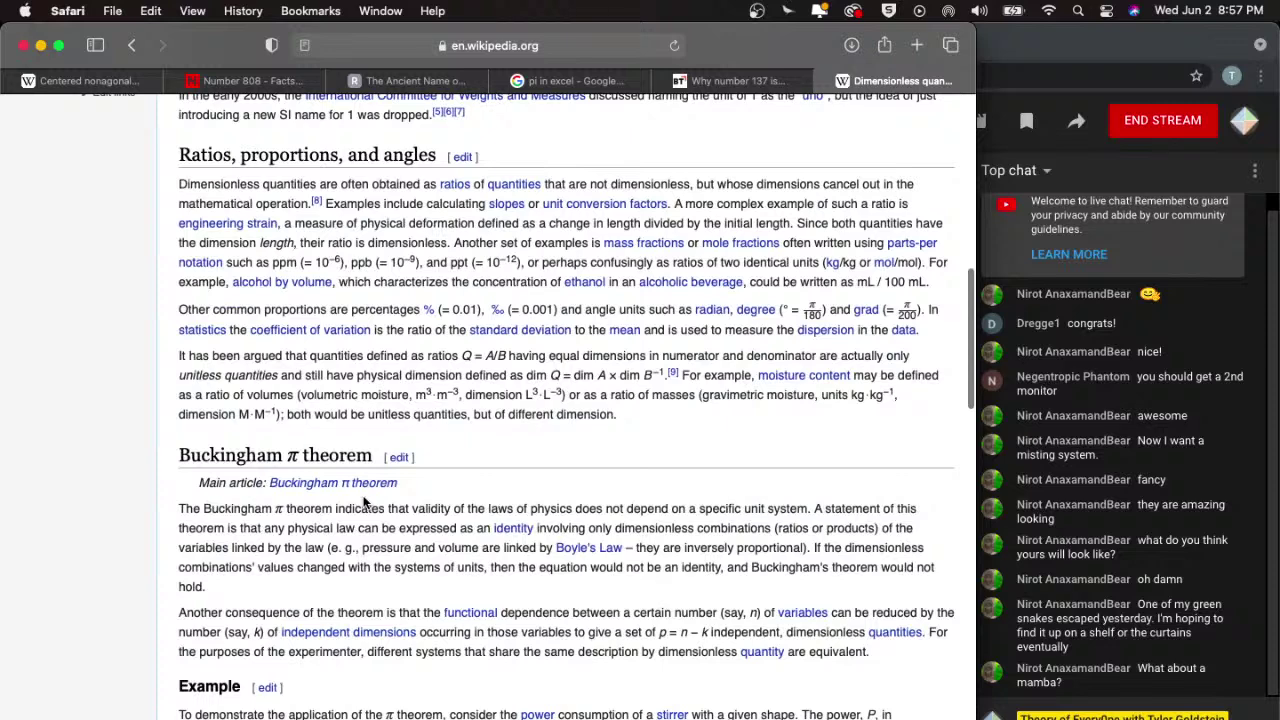
{"action": "left_click", "coordinate": [1160, 522]}
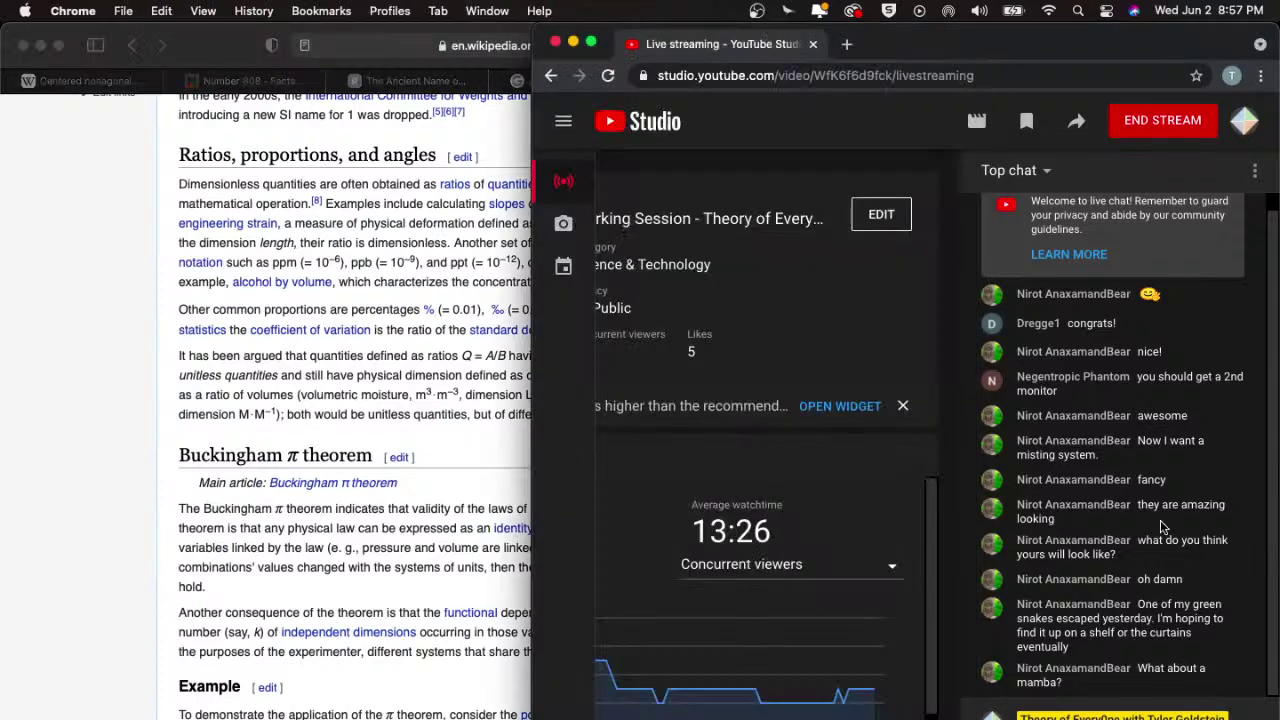
{"action": "left_click", "coordinate": [279, 435]}
{"action": "scroll", "coordinate": [279, 435], "scroll_direction": "down", "scroll_amount": 6}
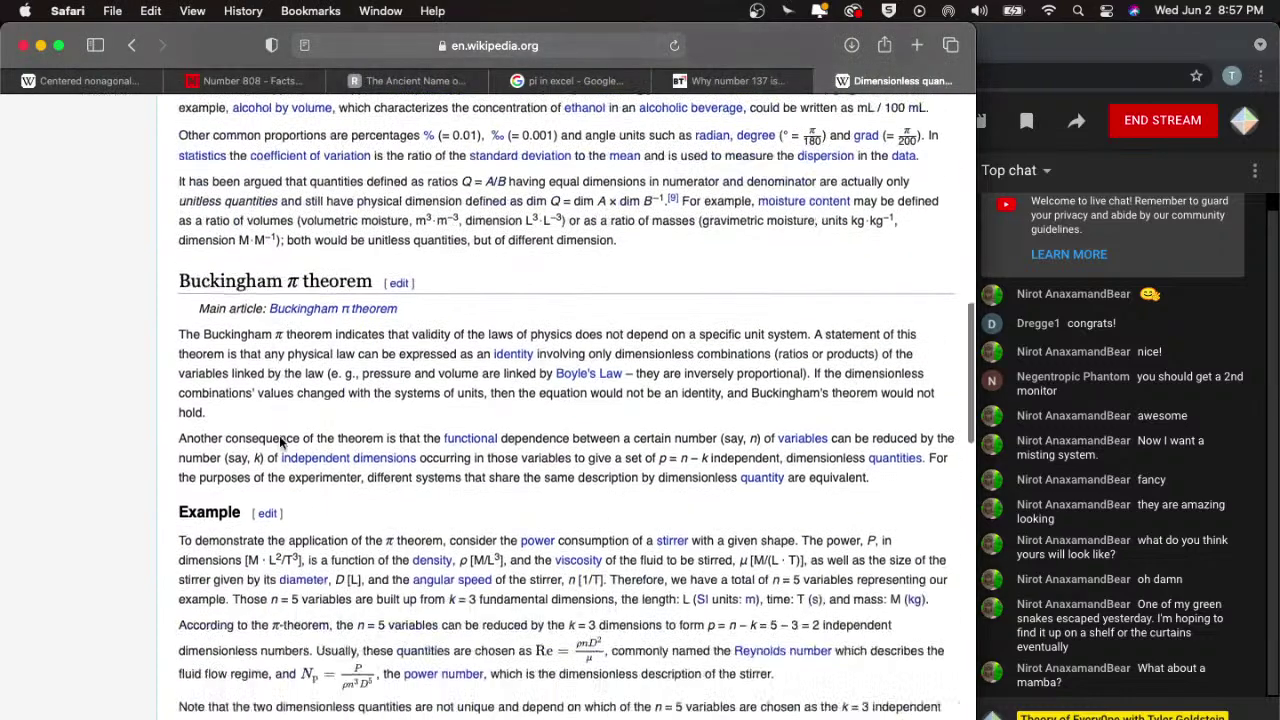
{"action": "scroll", "coordinate": [279, 435], "scroll_direction": "down", "scroll_amount": 5}
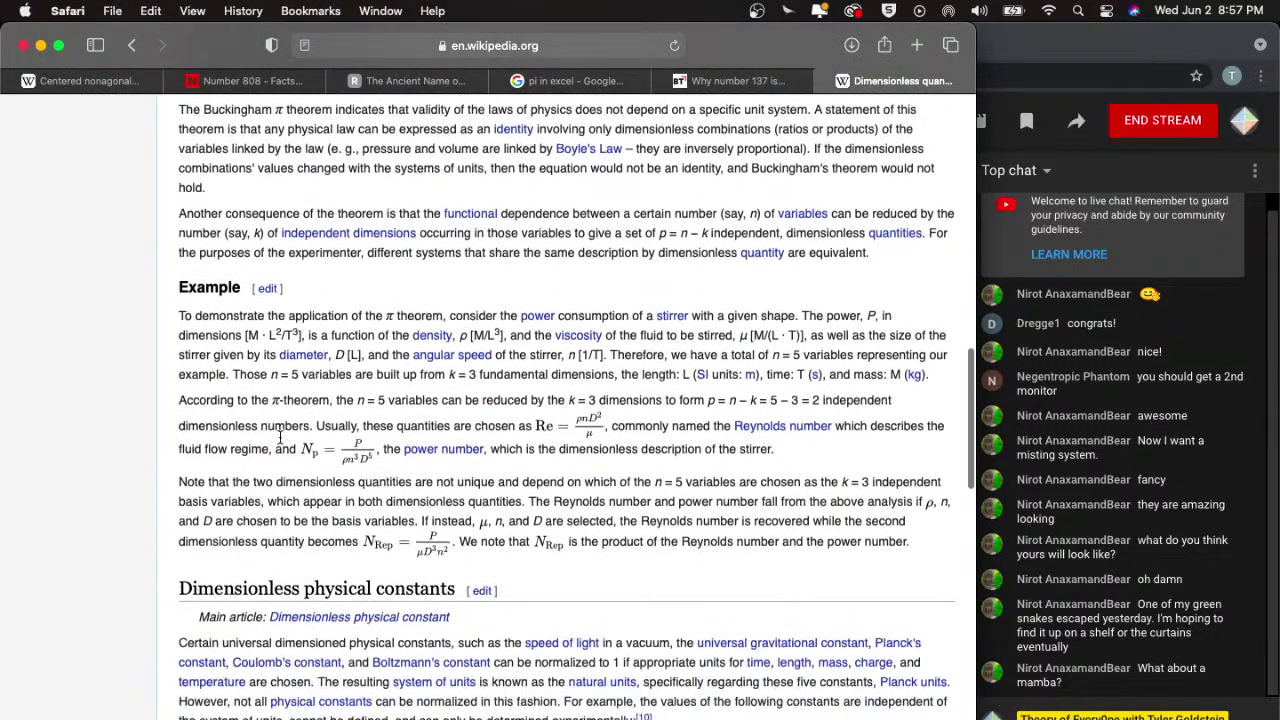
{"action": "scroll", "coordinate": [279, 435], "scroll_direction": "down", "scroll_amount": 1}
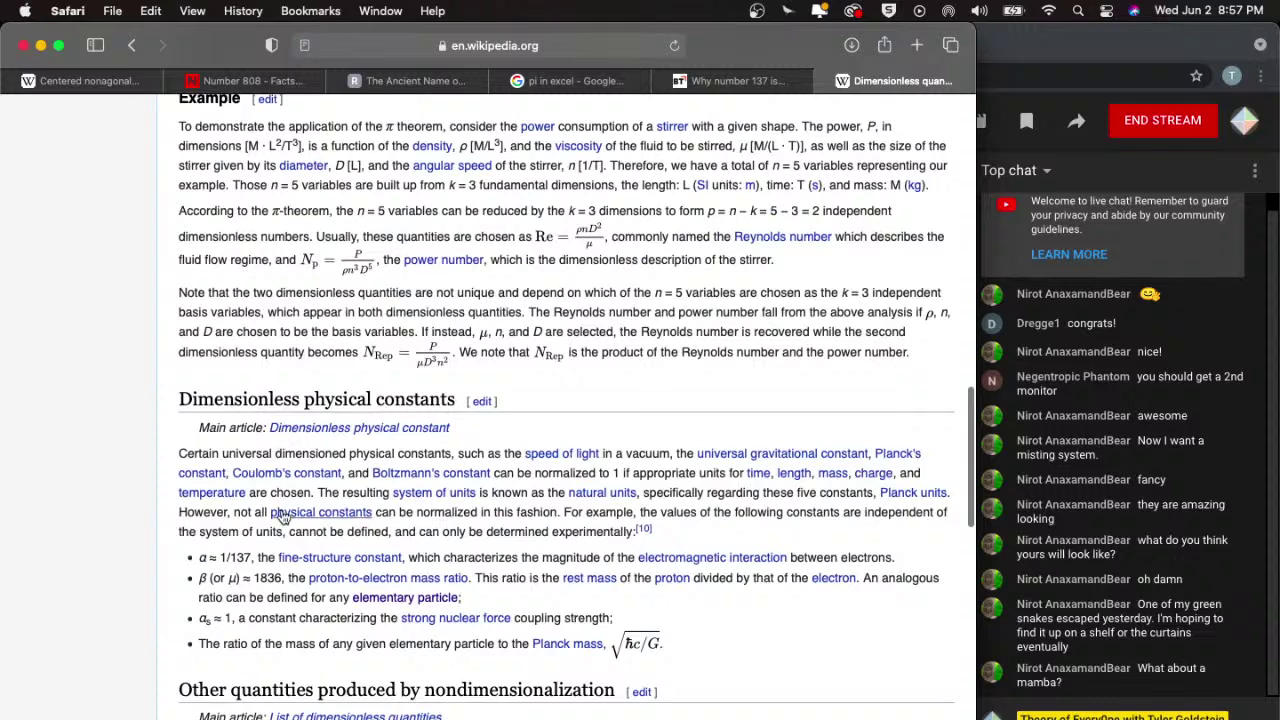
- Examine the fine-structure constant and proton-to-electron mass ratio entries closely, highlighting the "β (or μ)" symbols
{"action": "triple_click", "coordinate": [234, 557]}
{"action": "left_click", "coordinate": [560, 609]}
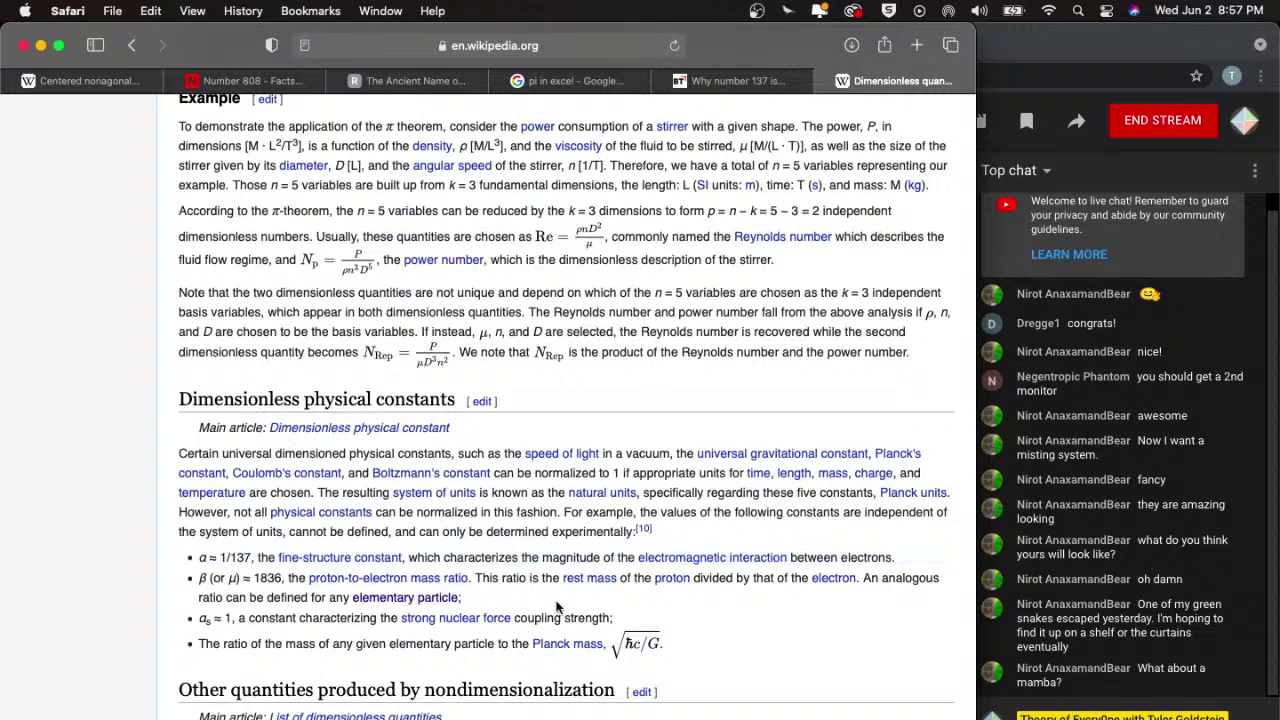
{"action": "left_click_drag", "start_coordinate": [462, 598], "coordinate": [190, 577]}
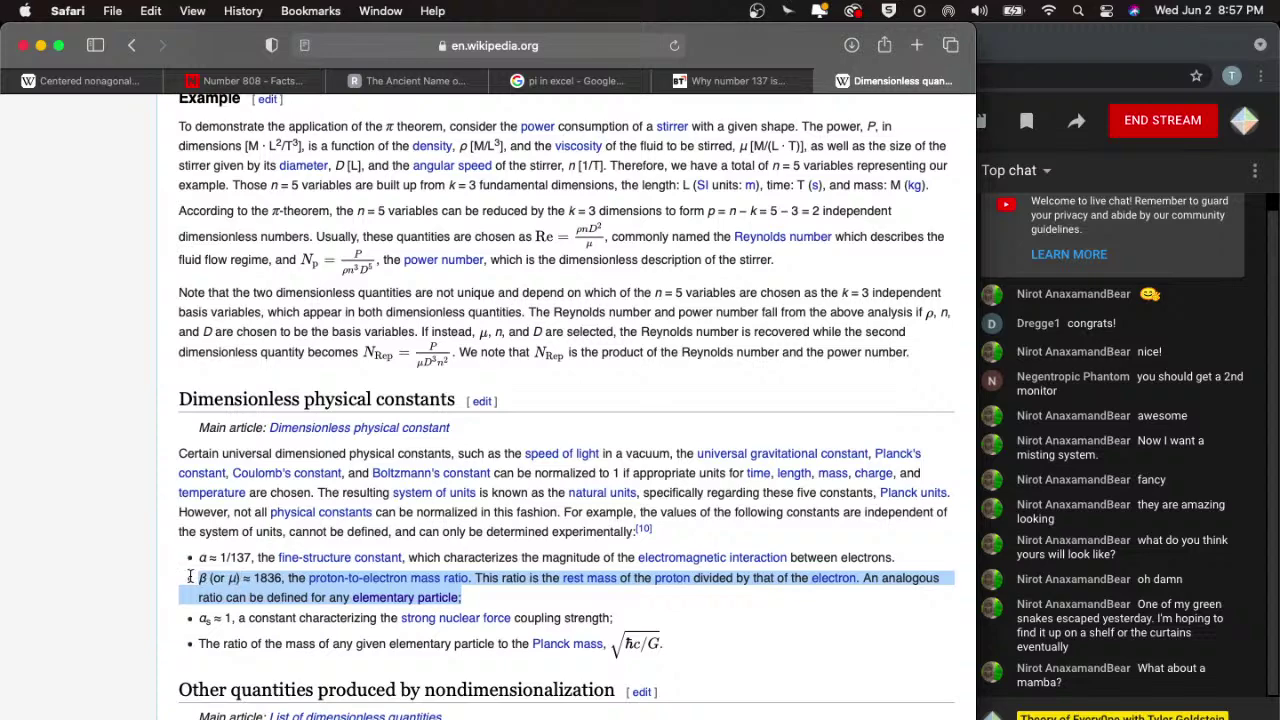
{"action": "scroll", "coordinate": [189, 577], "scroll_direction": "up", "scroll_amount": 3}
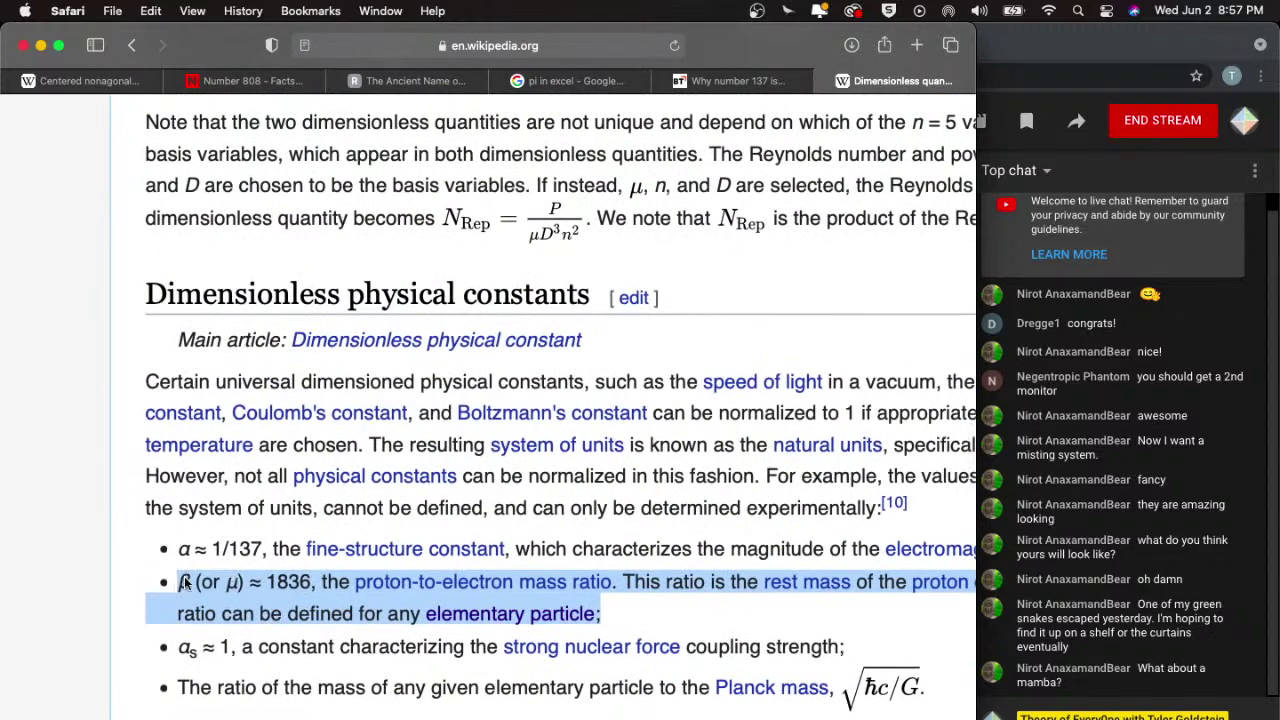
{"action": "left_click_drag", "start_coordinate": [240, 586], "coordinate": [180, 584]}
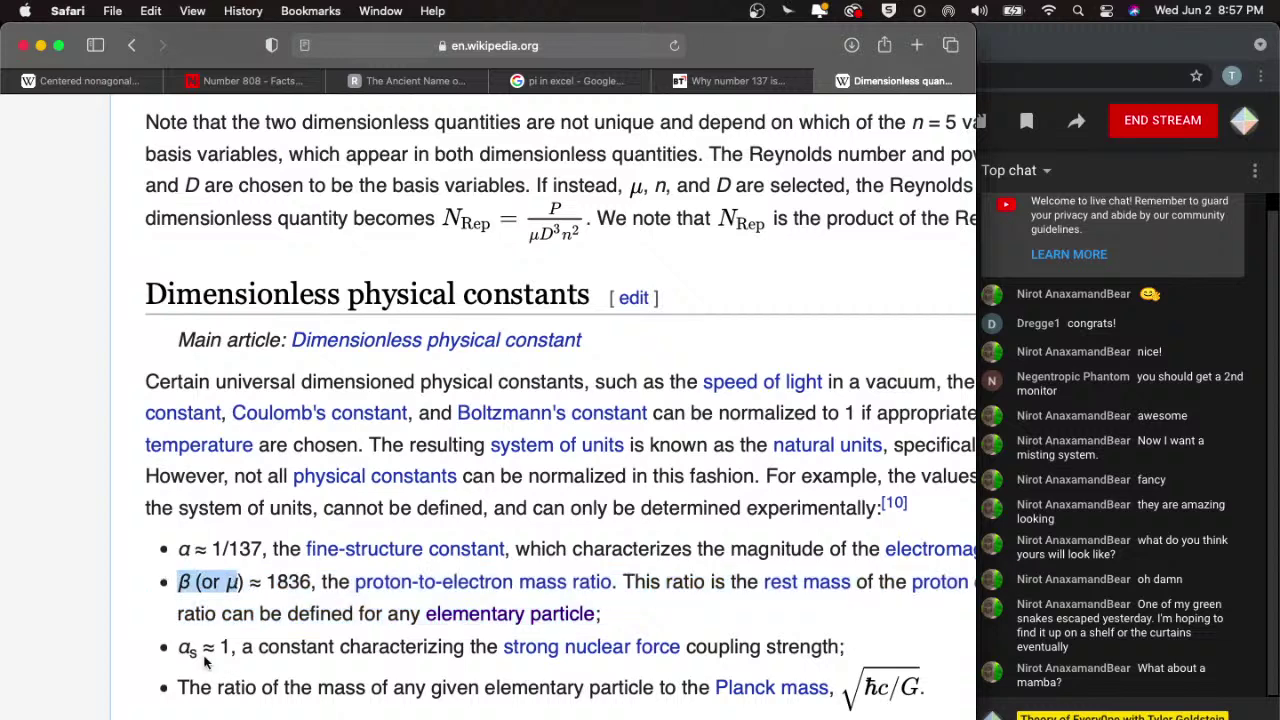
- Highlight "αs ≈ 1" and examine the strong nuclear force and Planck mass entries in the list of constants
{"action": "scroll", "coordinate": [242, 648], "scroll_direction": "right", "scroll_amount": 2}
{"action": "scroll", "coordinate": [242, 648], "scroll_direction": "down", "scroll_amount": 1}
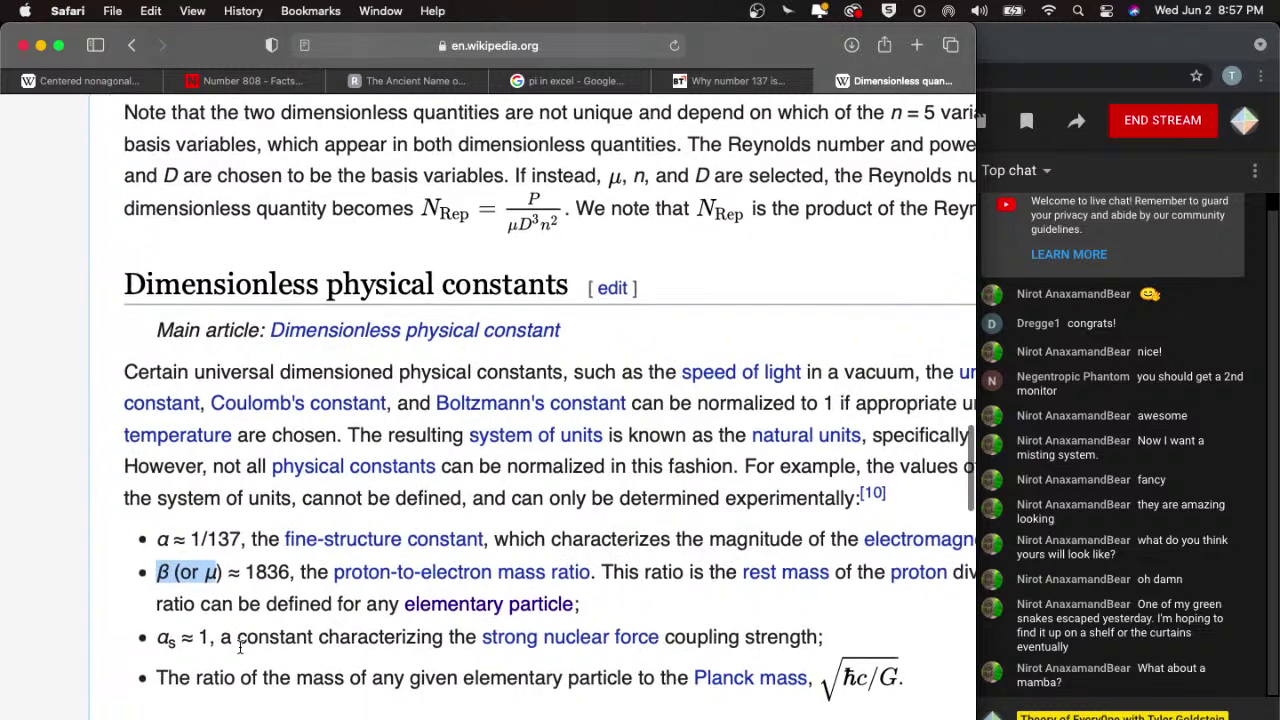
{"action": "left_click_drag", "start_coordinate": [202, 632], "coordinate": [147, 631]}
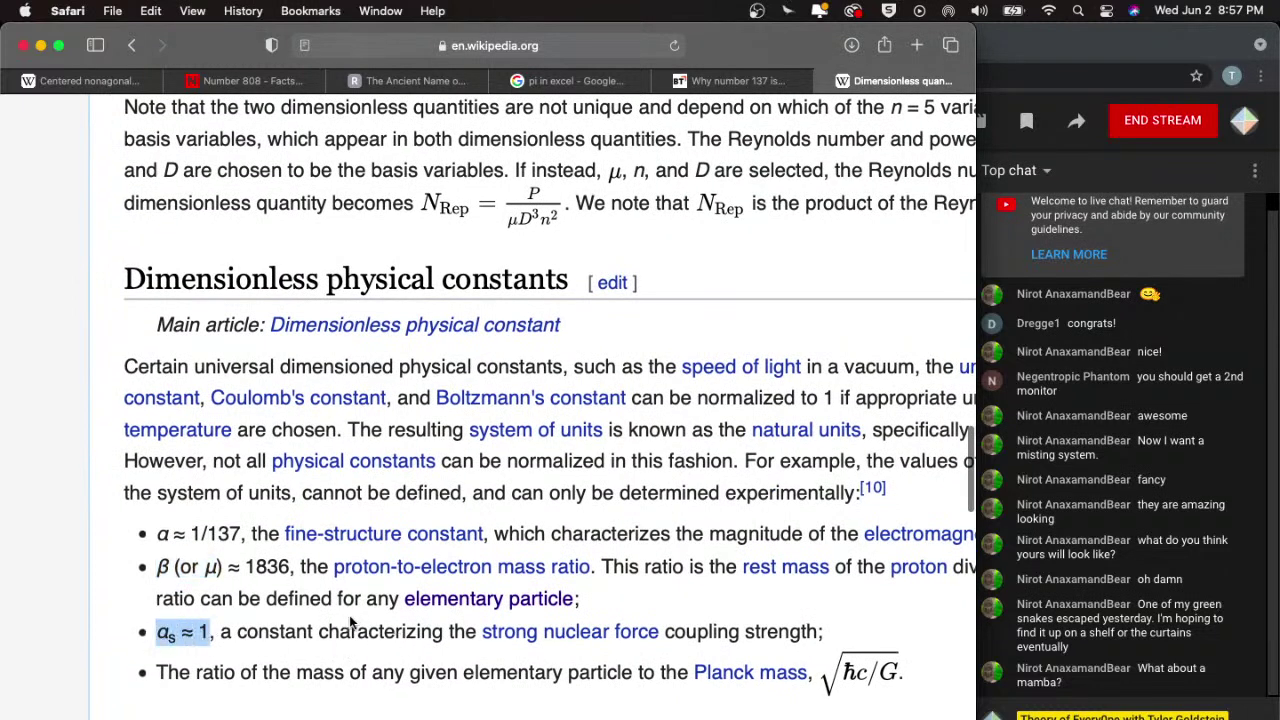
{"action": "mouse_move", "coordinate": [530, 643]}
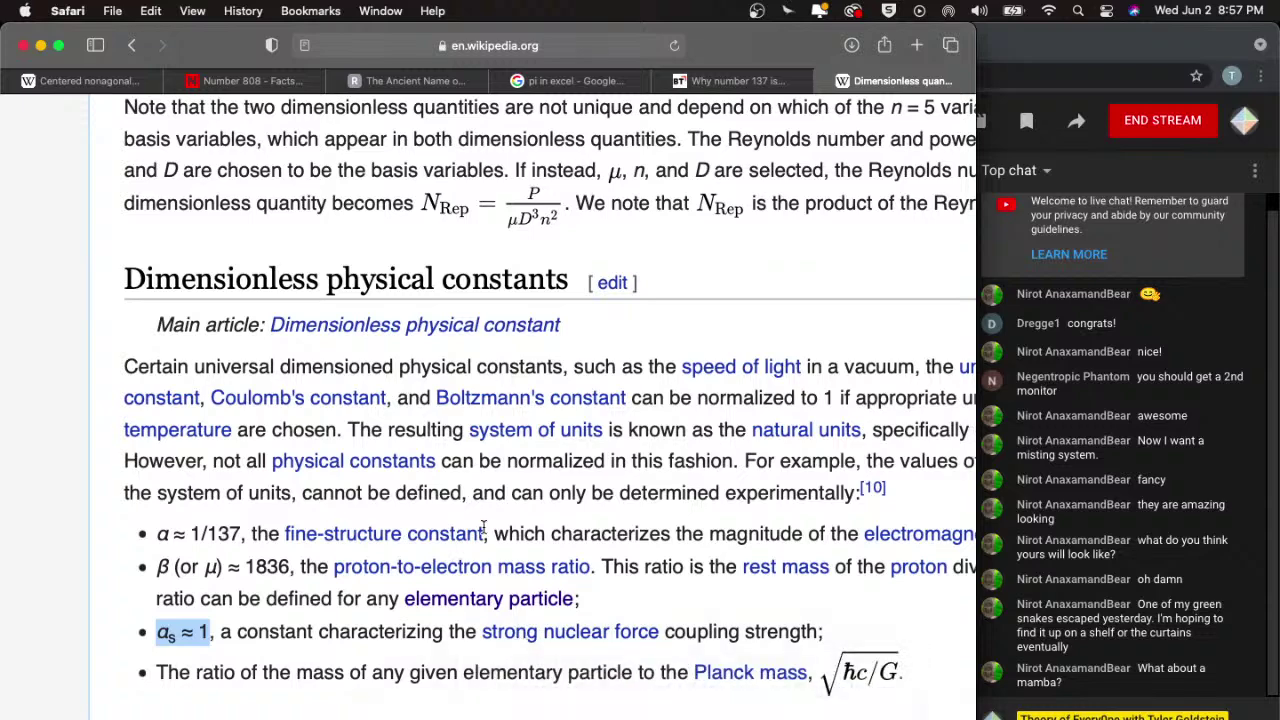
{"action": "scroll", "coordinate": [490, 560], "scroll_direction": "down", "scroll_amount": 2}
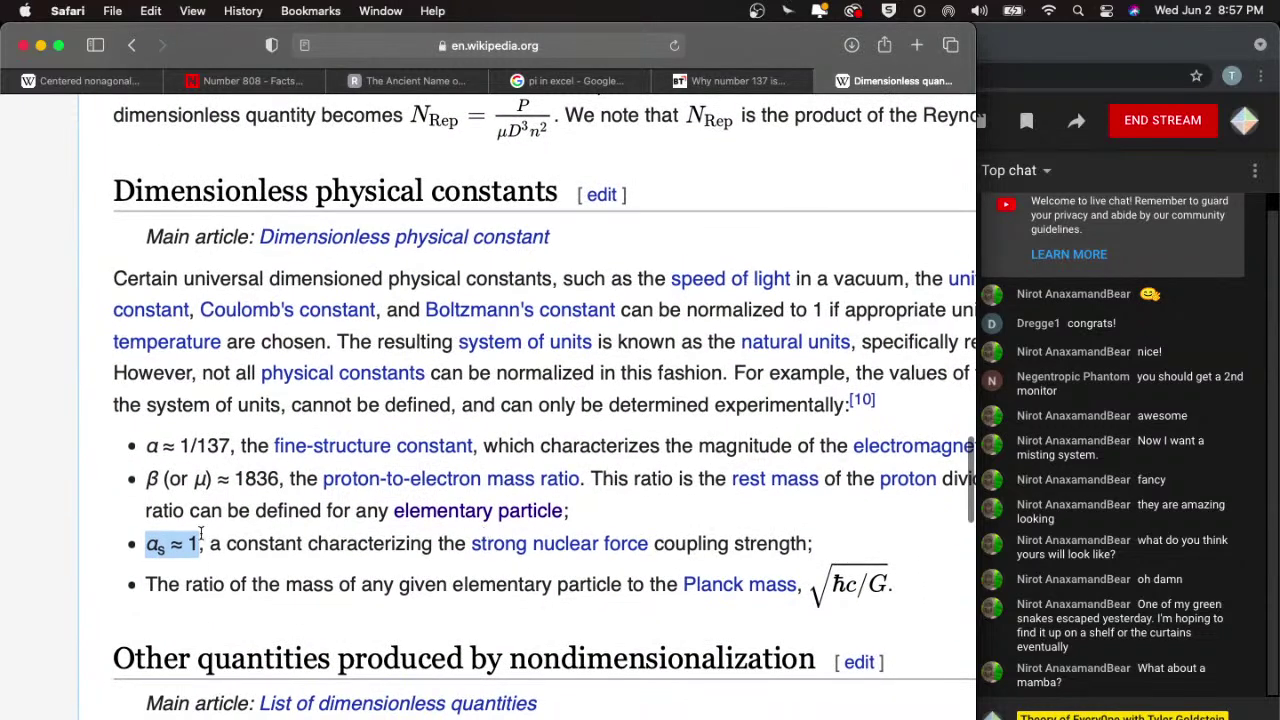
{"action": "scroll", "coordinate": [262, 616], "scroll_direction": "down", "scroll_amount": 3}
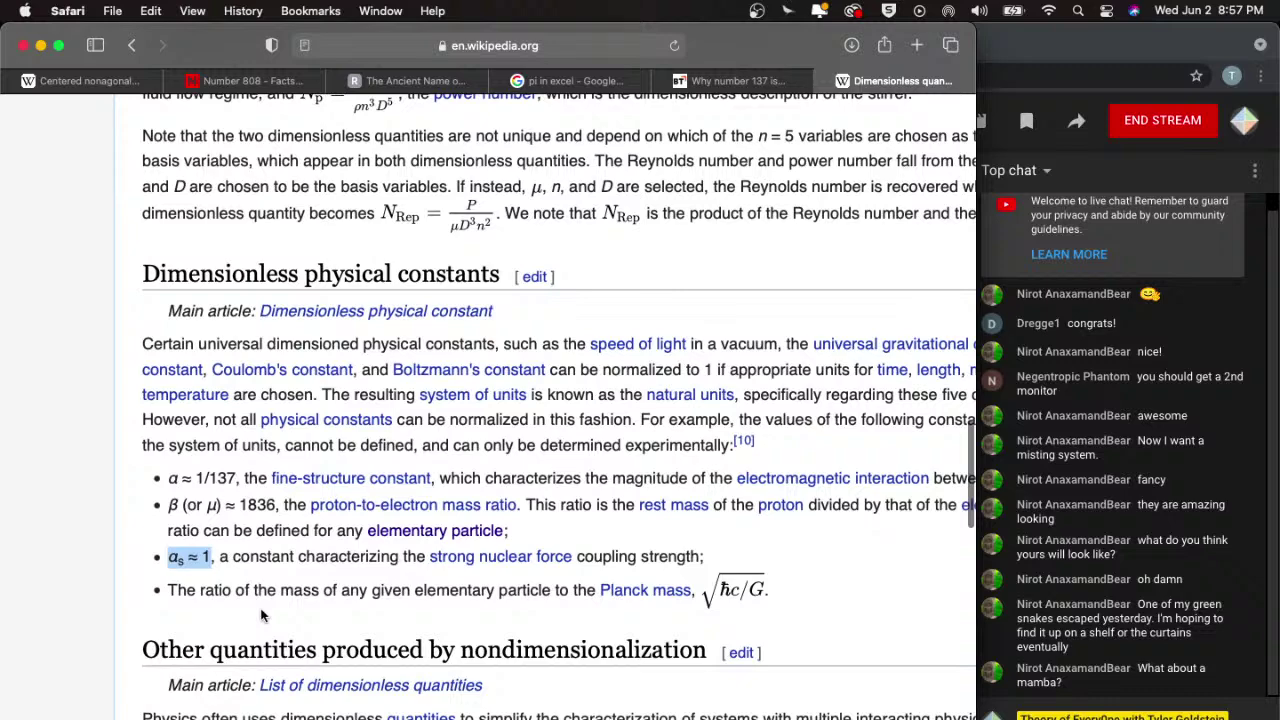
{"action": "scroll", "coordinate": [262, 616], "scroll_direction": "down", "scroll_amount": 1}
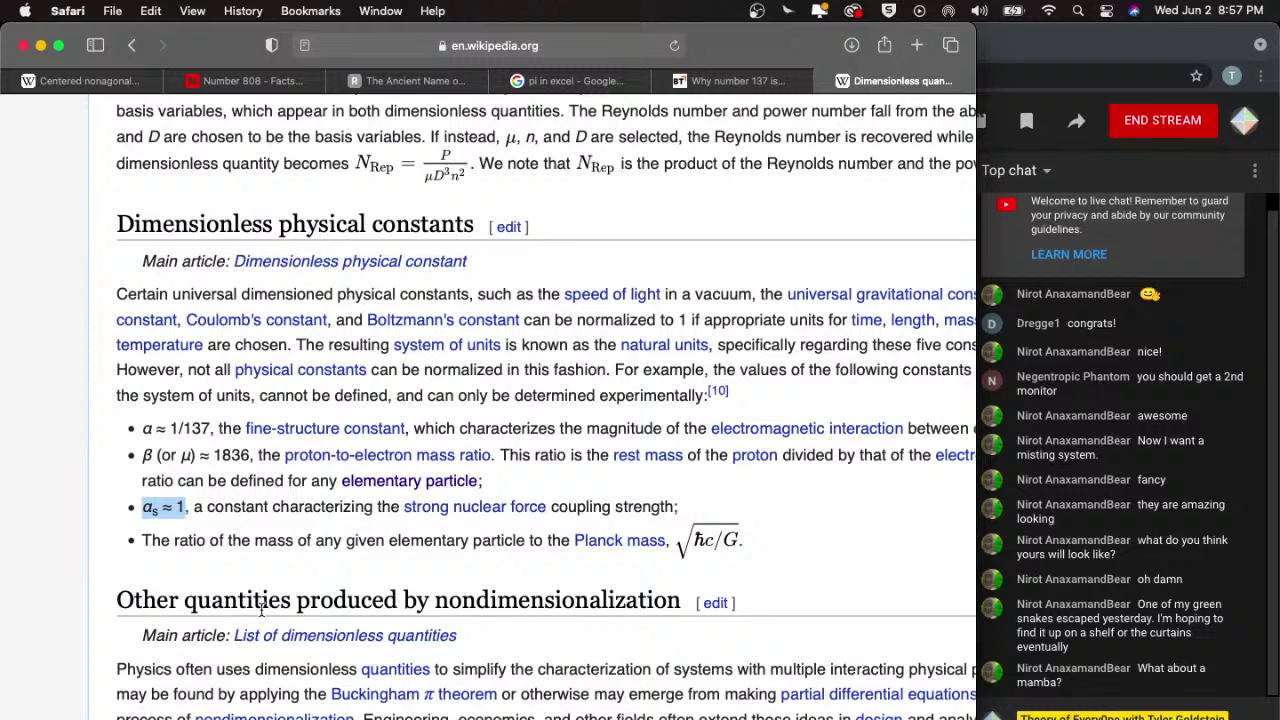
{"action": "scroll", "coordinate": [262, 610], "scroll_direction": "down", "scroll_amount": 1}
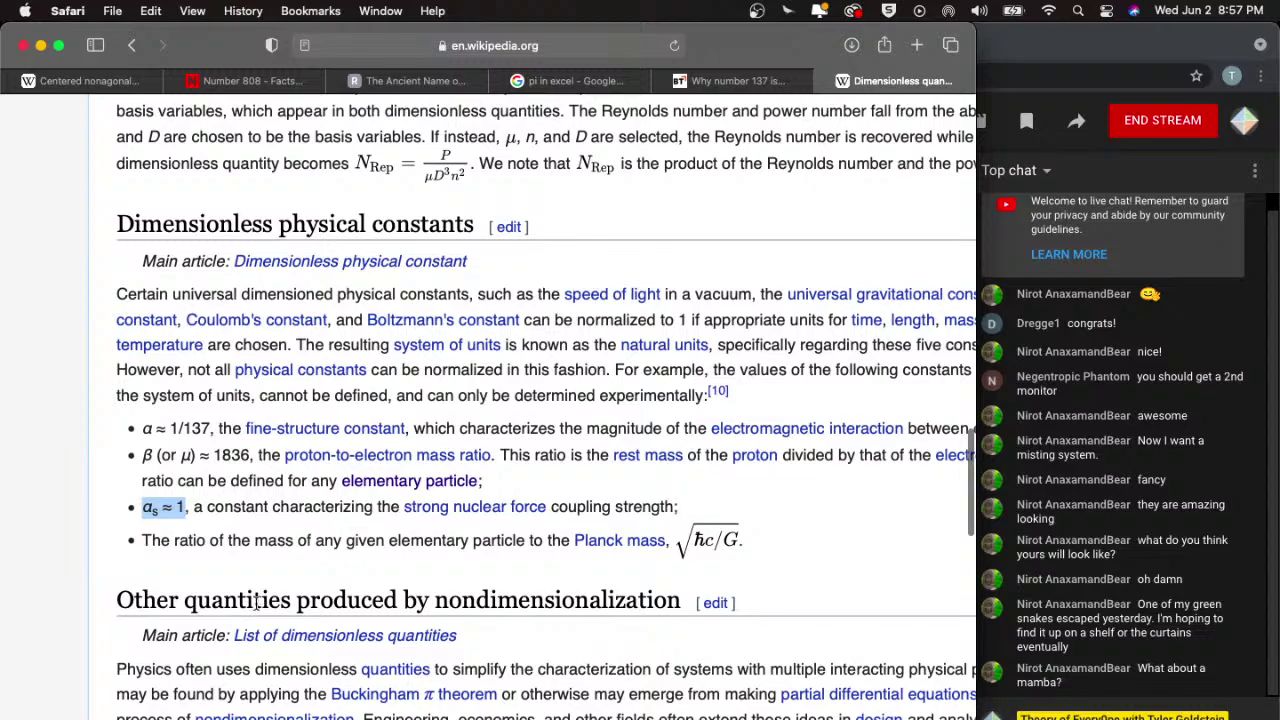
{"action": "key", "text": "super+minus"}
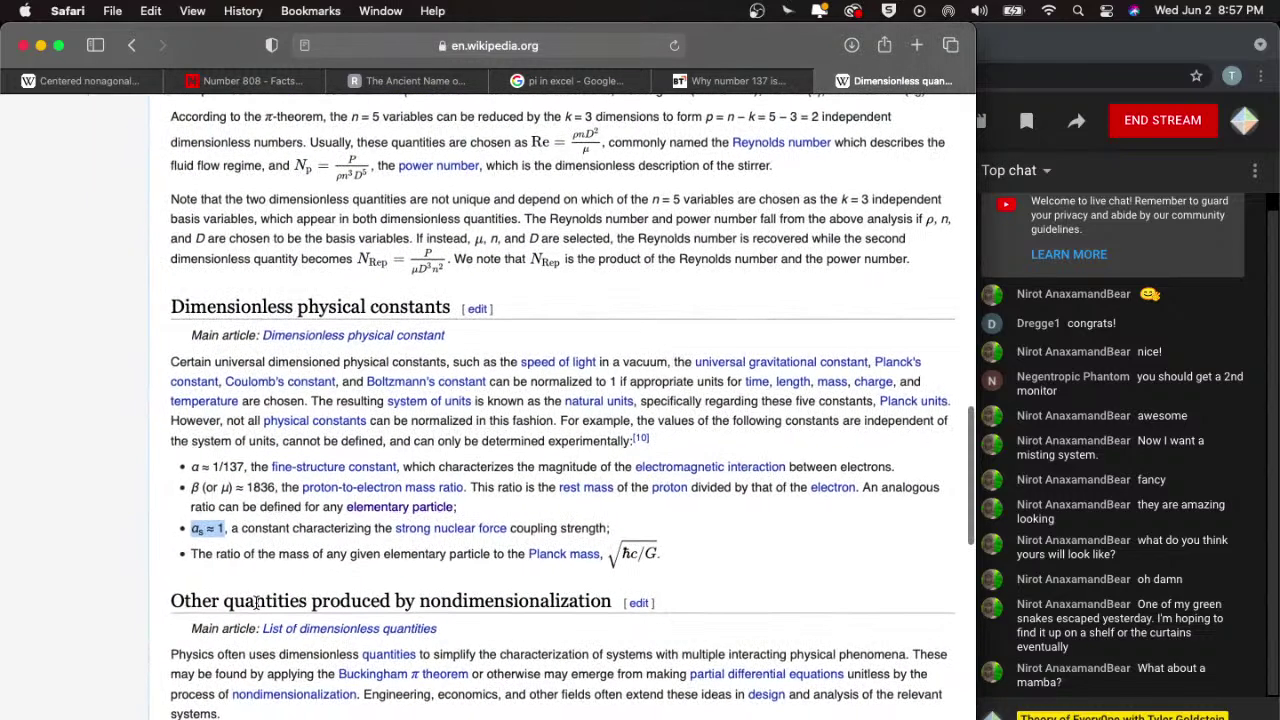
- Read the article's other nondimensionalized quantities in physics and engineering, chemistry and other fields
{"action": "scroll", "coordinate": [255, 601], "scroll_direction": "up", "scroll_amount": 2}
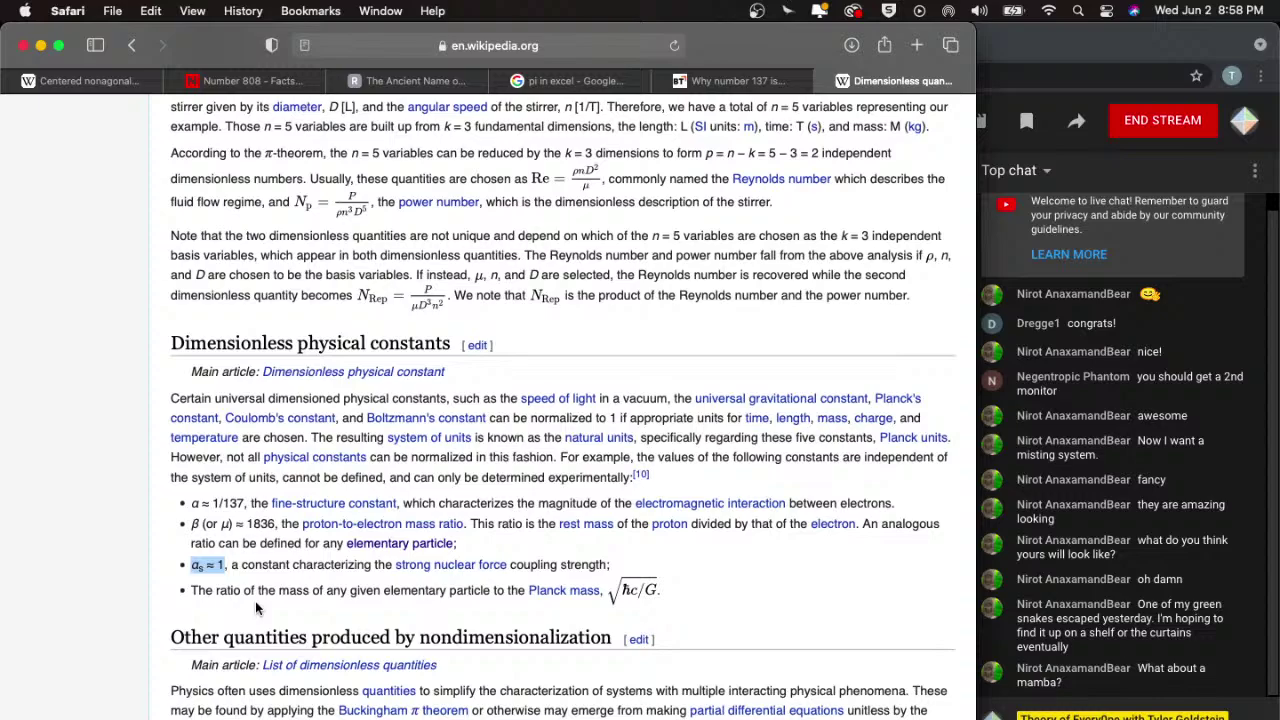
{"action": "scroll", "coordinate": [255, 607], "scroll_direction": "down", "scroll_amount": 5}
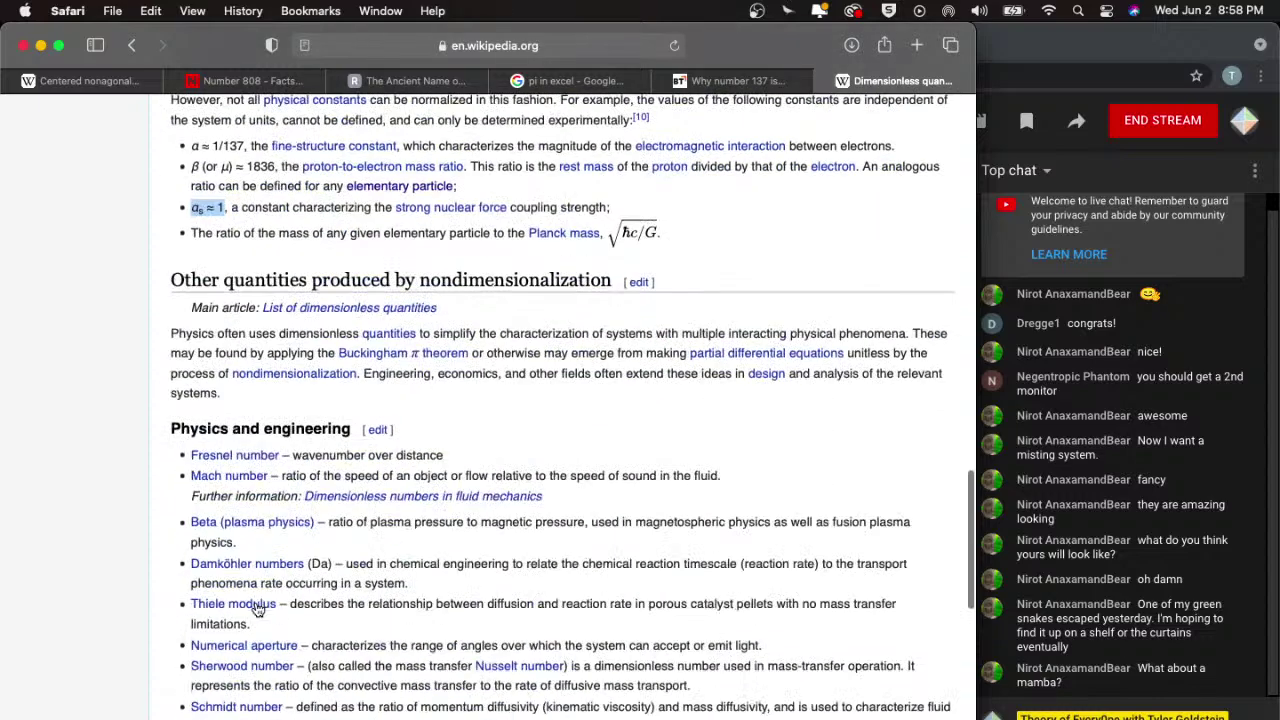
{"action": "scroll", "coordinate": [255, 607], "scroll_direction": "down", "scroll_amount": 3}
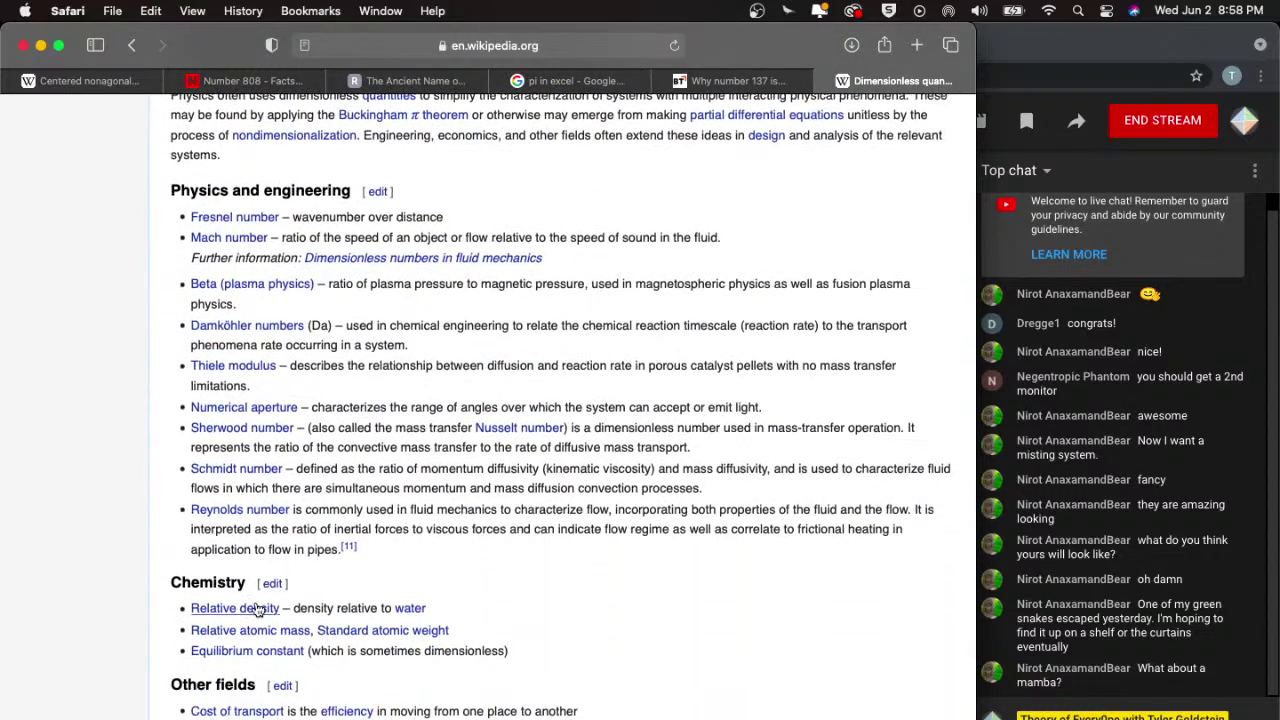
{"action": "mouse_move", "coordinate": [257, 608]}
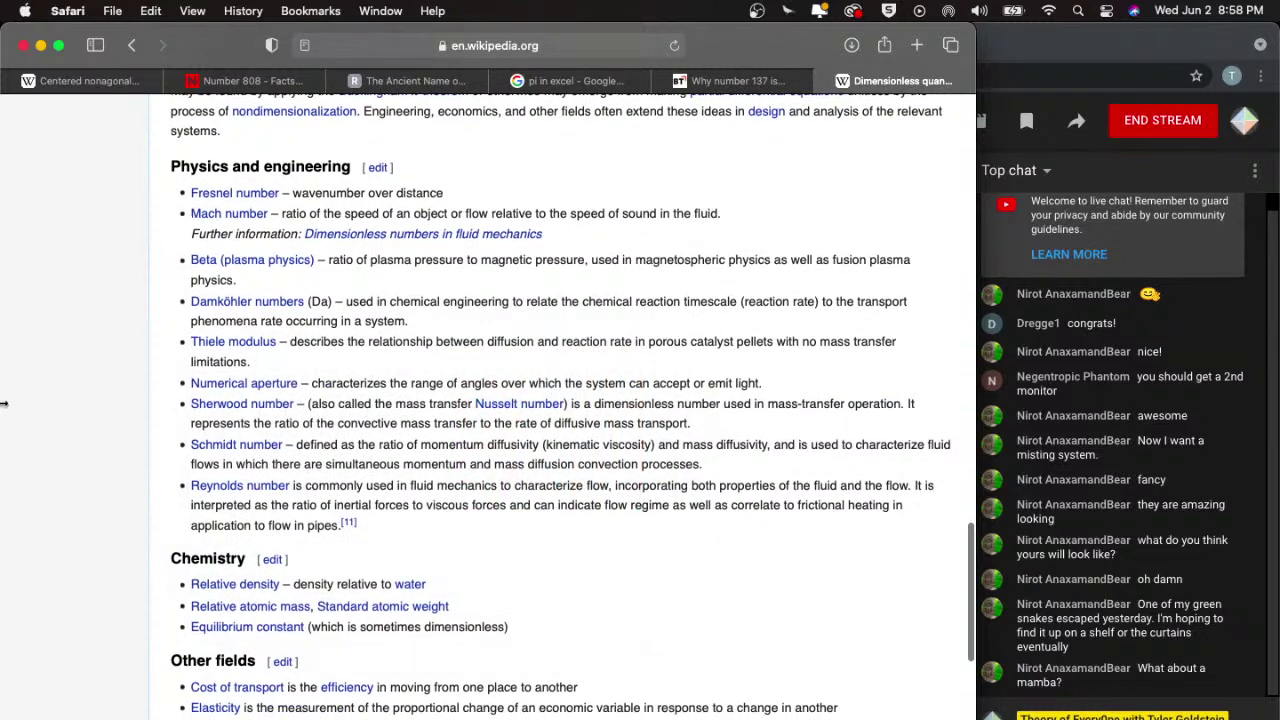
{"action": "scroll", "coordinate": [4, 404], "scroll_direction": "down", "scroll_amount": 1}
{"action": "scroll", "coordinate": [4, 404], "scroll_direction": "down", "scroll_amount": 3}
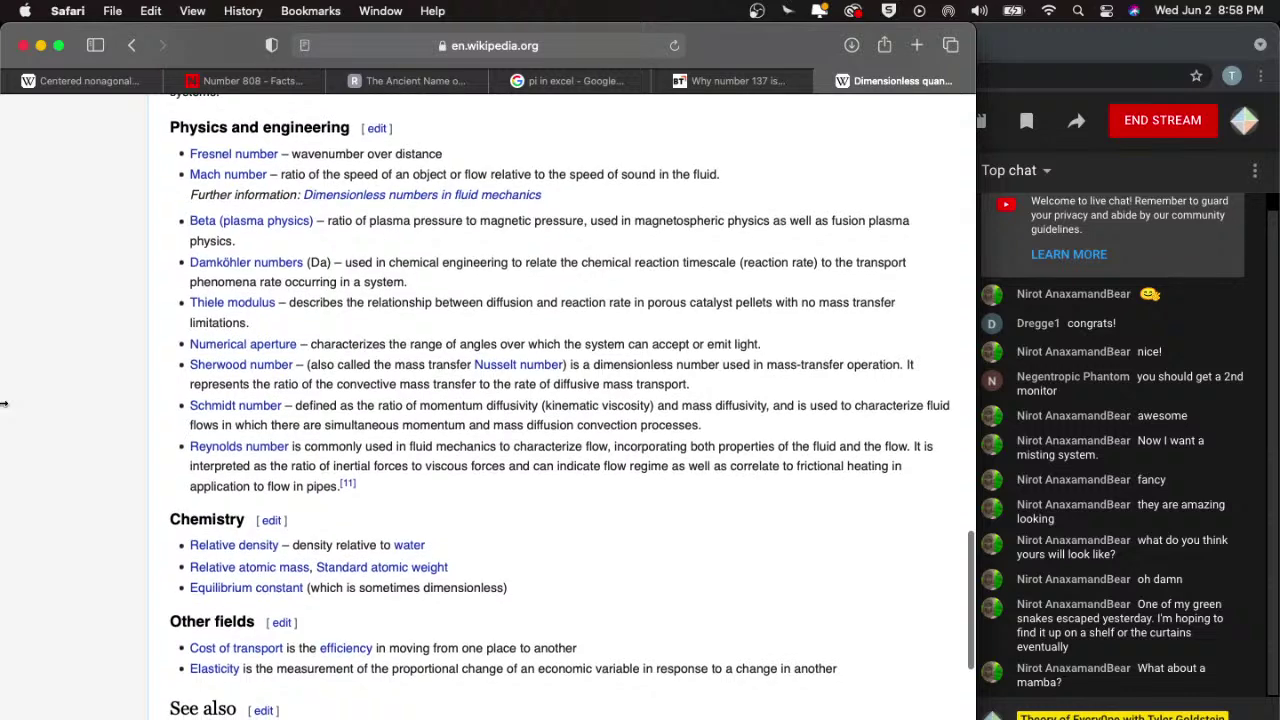
{"action": "mouse_move", "coordinate": [733, 82]}
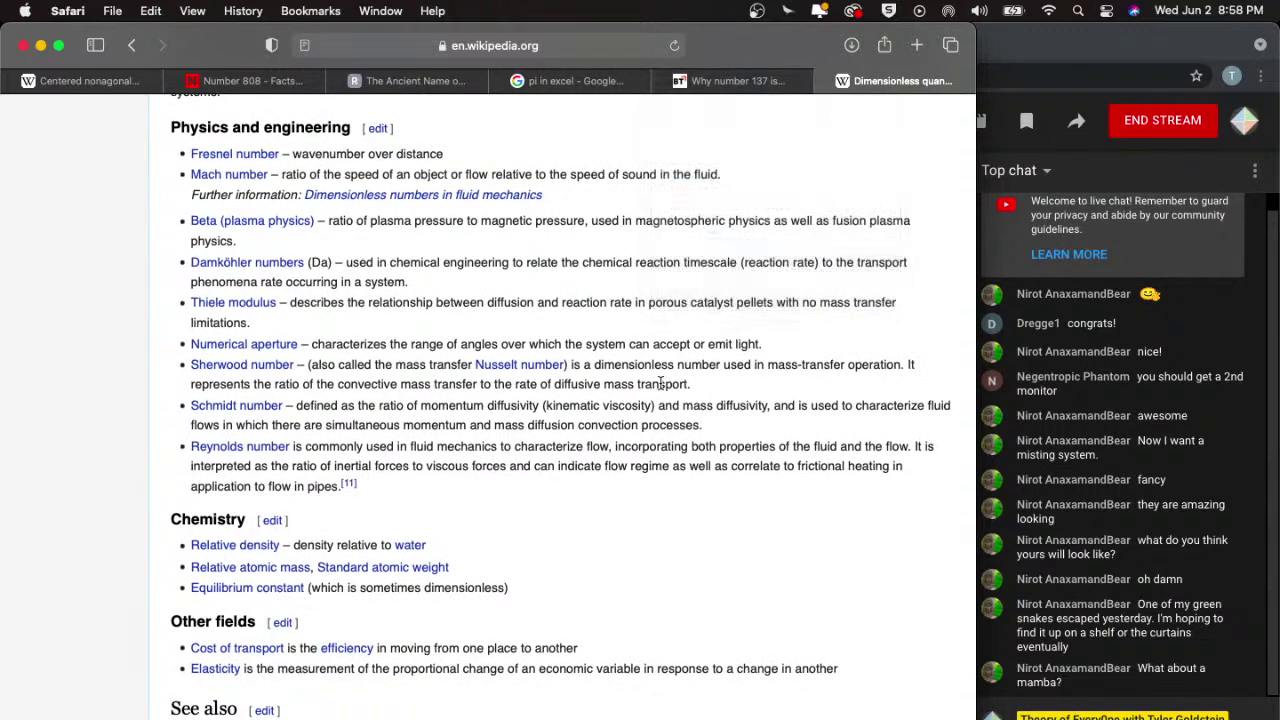
{"action": "scroll", "coordinate": [683, 368], "scroll_direction": "up", "scroll_amount": 2}
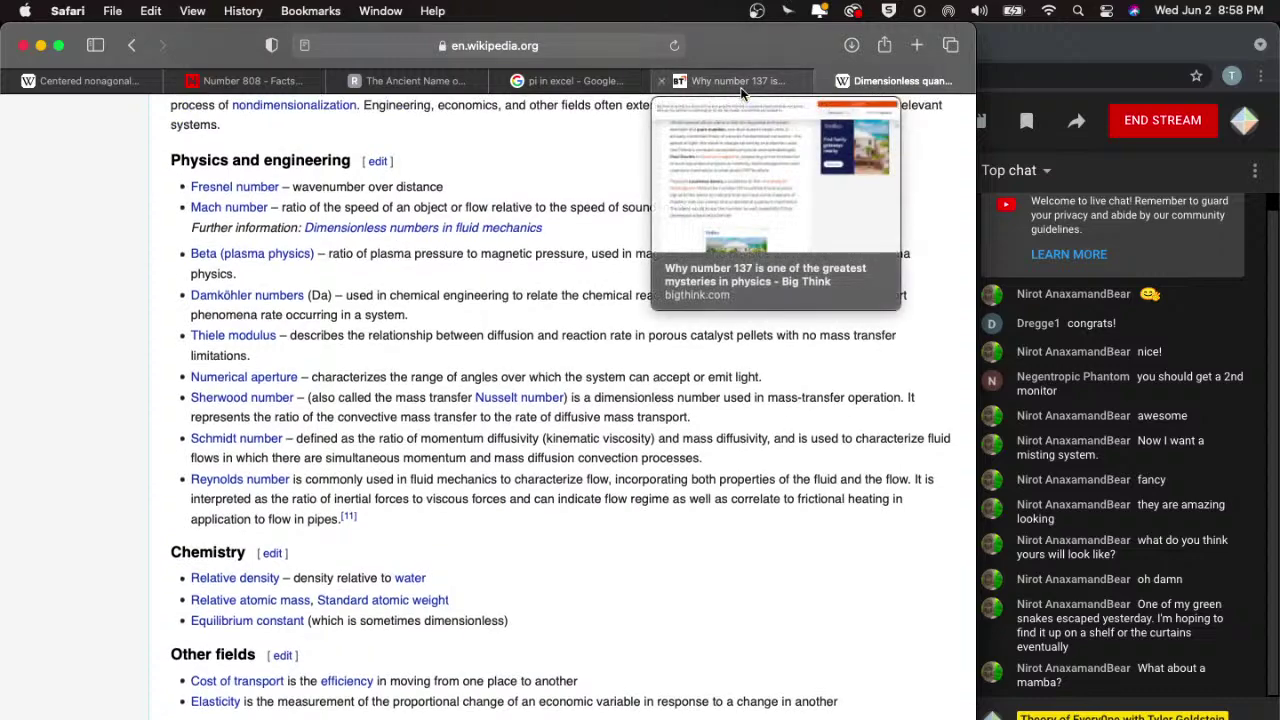
{"action": "key", "text": "ctrl+Up"}
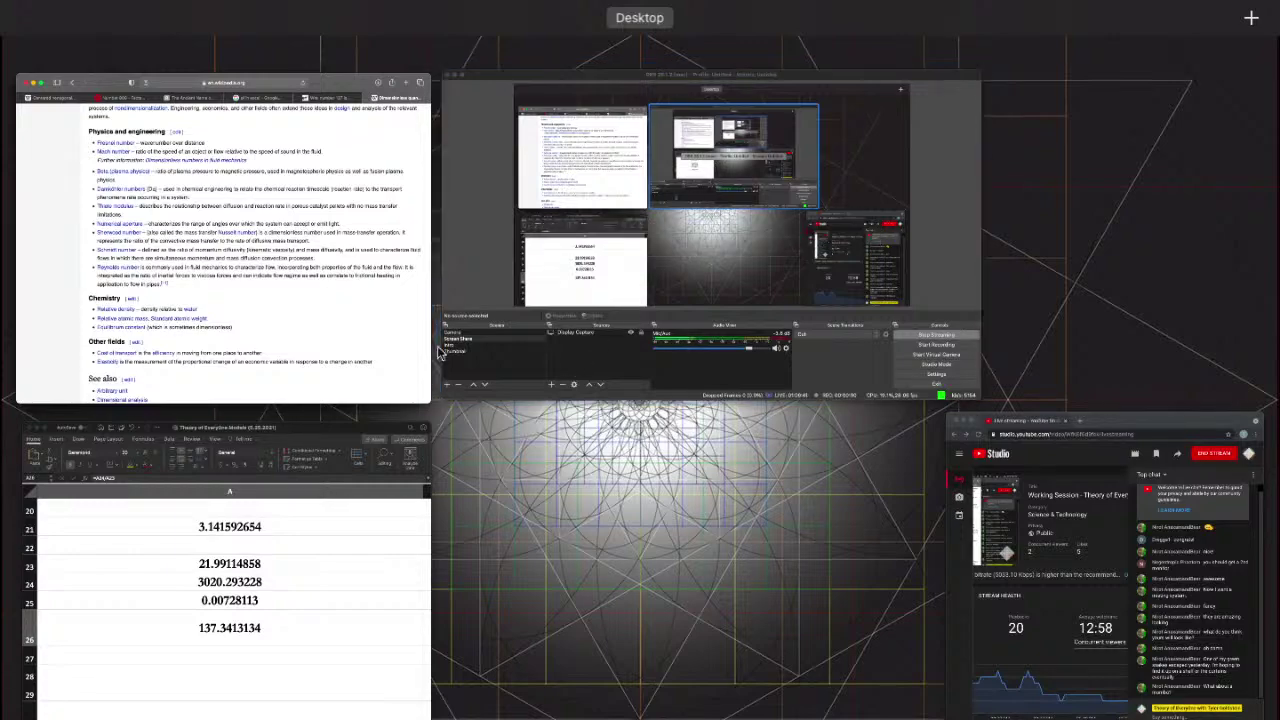
{"action": "key", "text": "ctrl+Up"}
- Search the web for "ling anti gravity" in a new tab and open the Wikipedia article on physicist Ning Li
{"action": "left_click", "coordinate": [913, 50]}
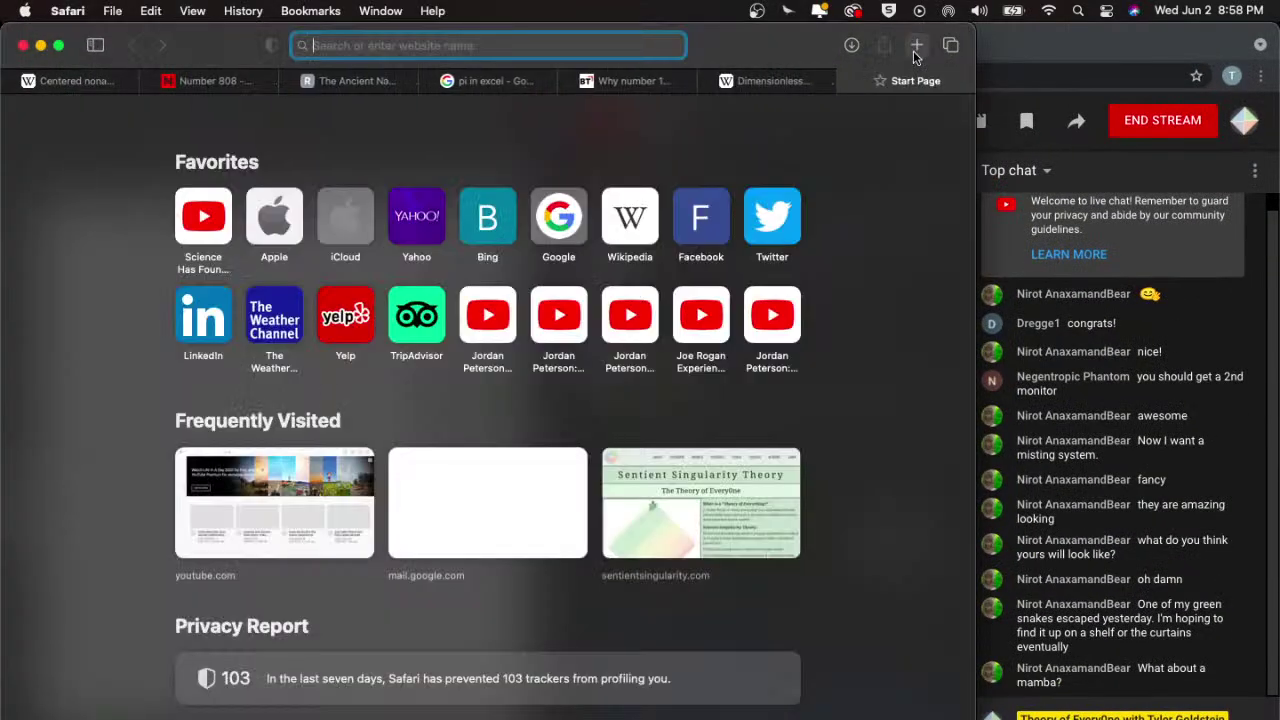
{"action": "type", "text": "ling"}
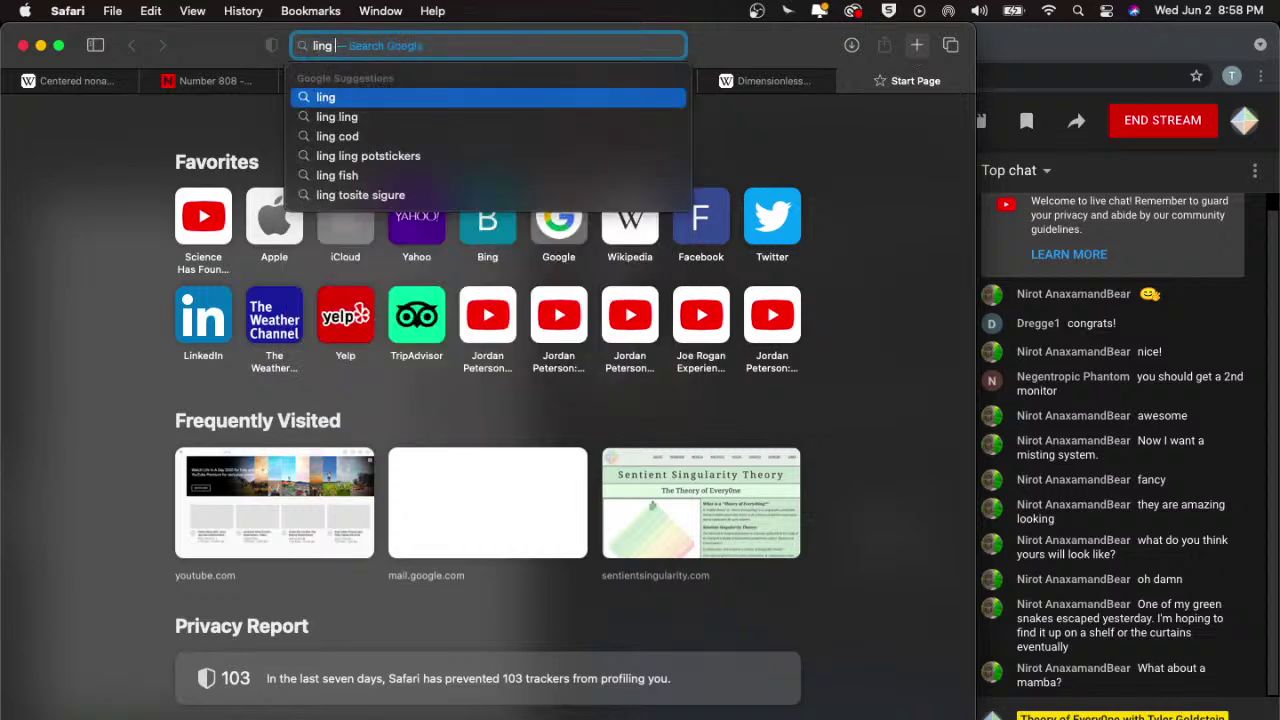
{"action": "type", "text": " anti"}
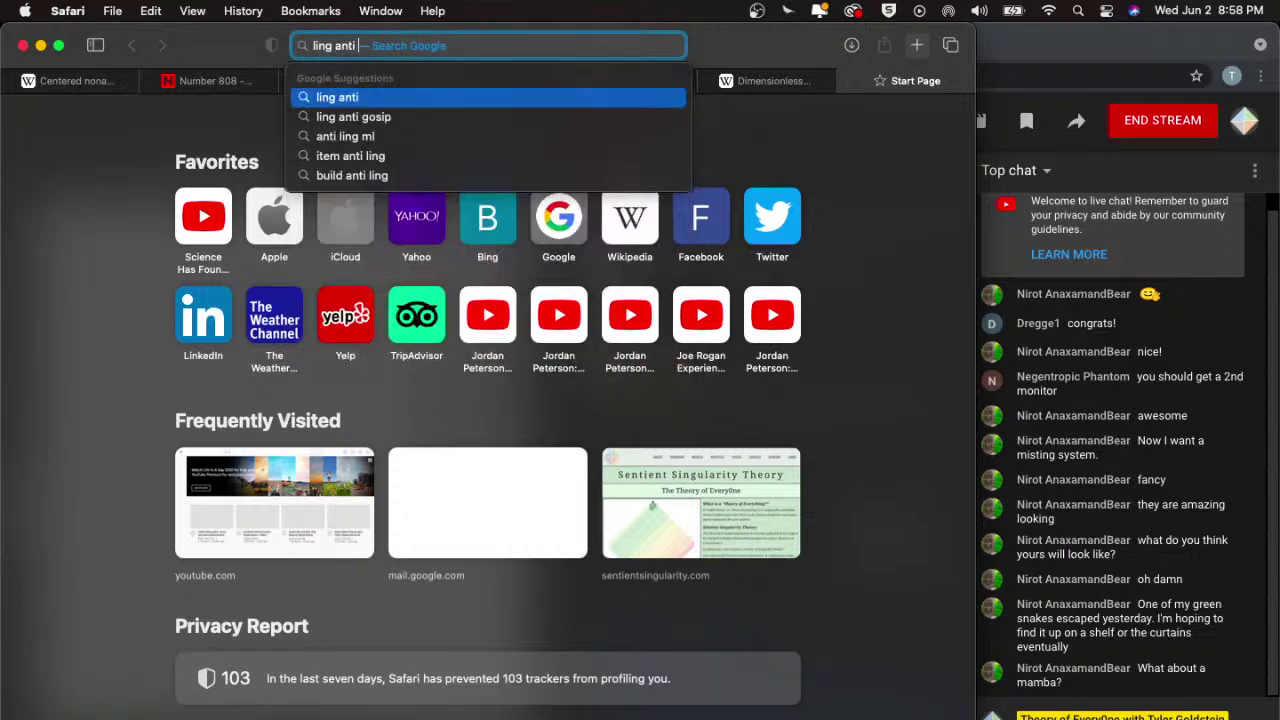
{"action": "type", "text": " gravity"}
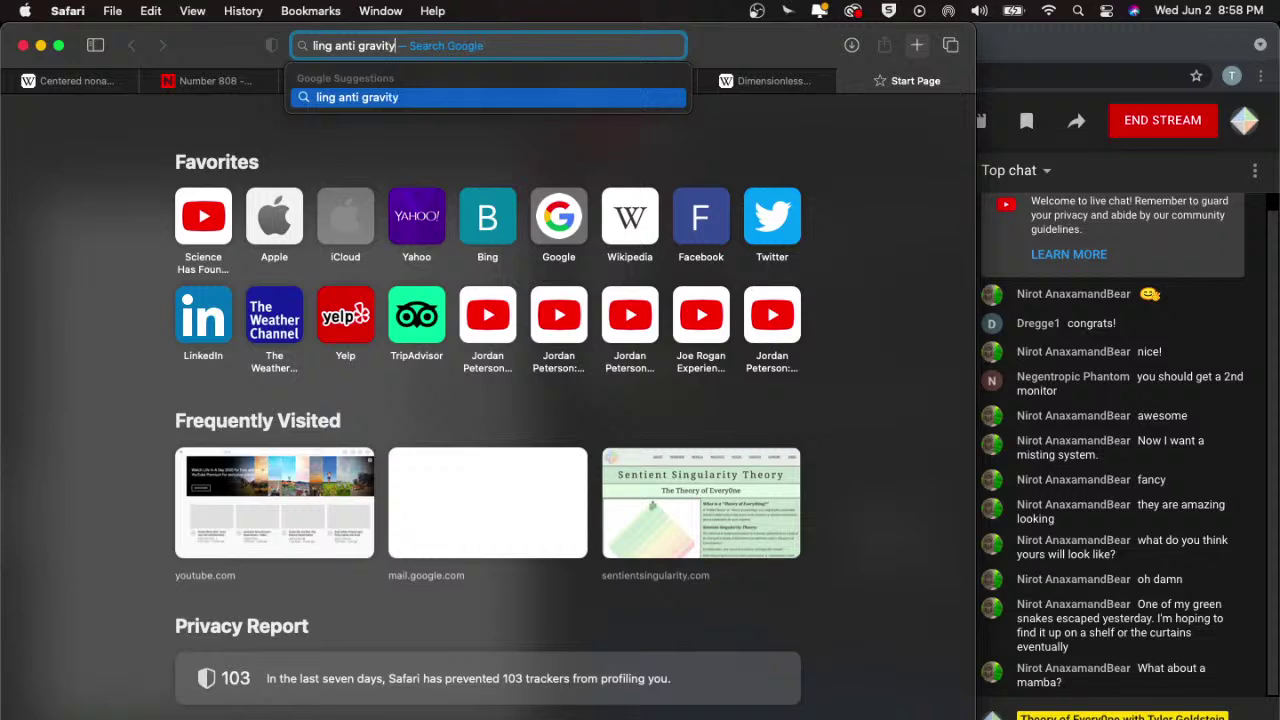
{"action": "key", "text": "Return"}
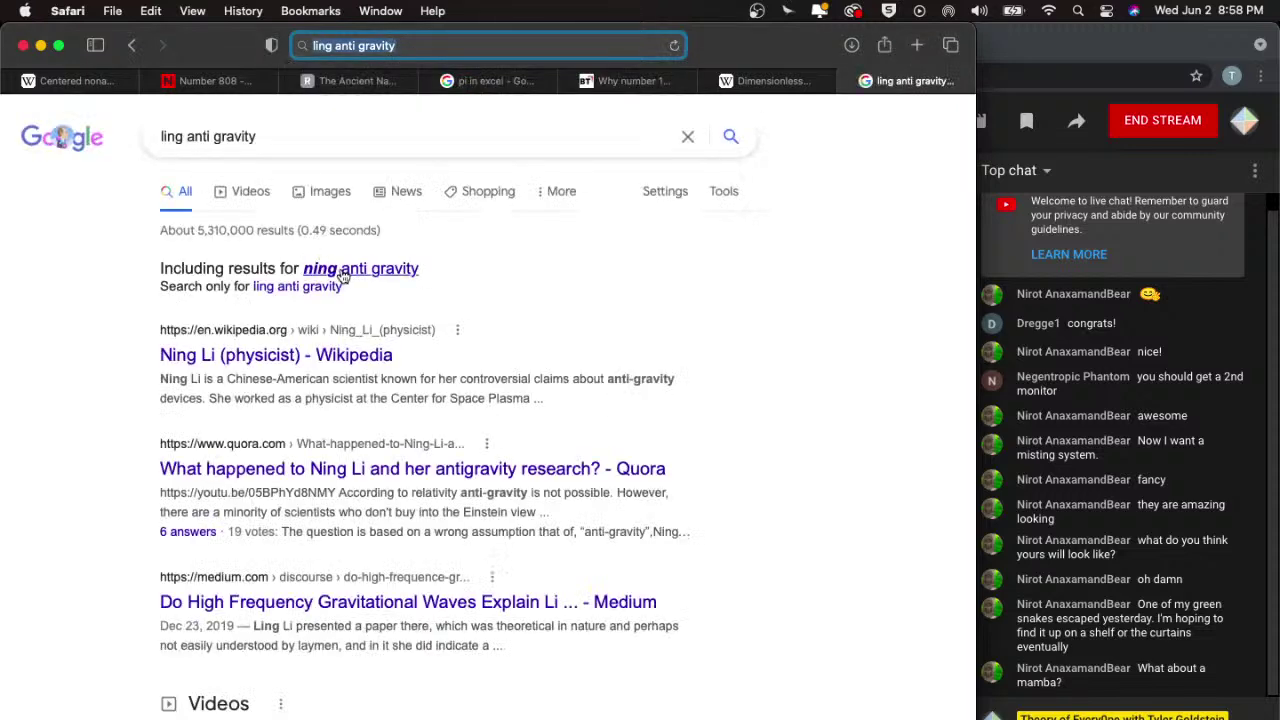
{"action": "left_click", "coordinate": [298, 356]}
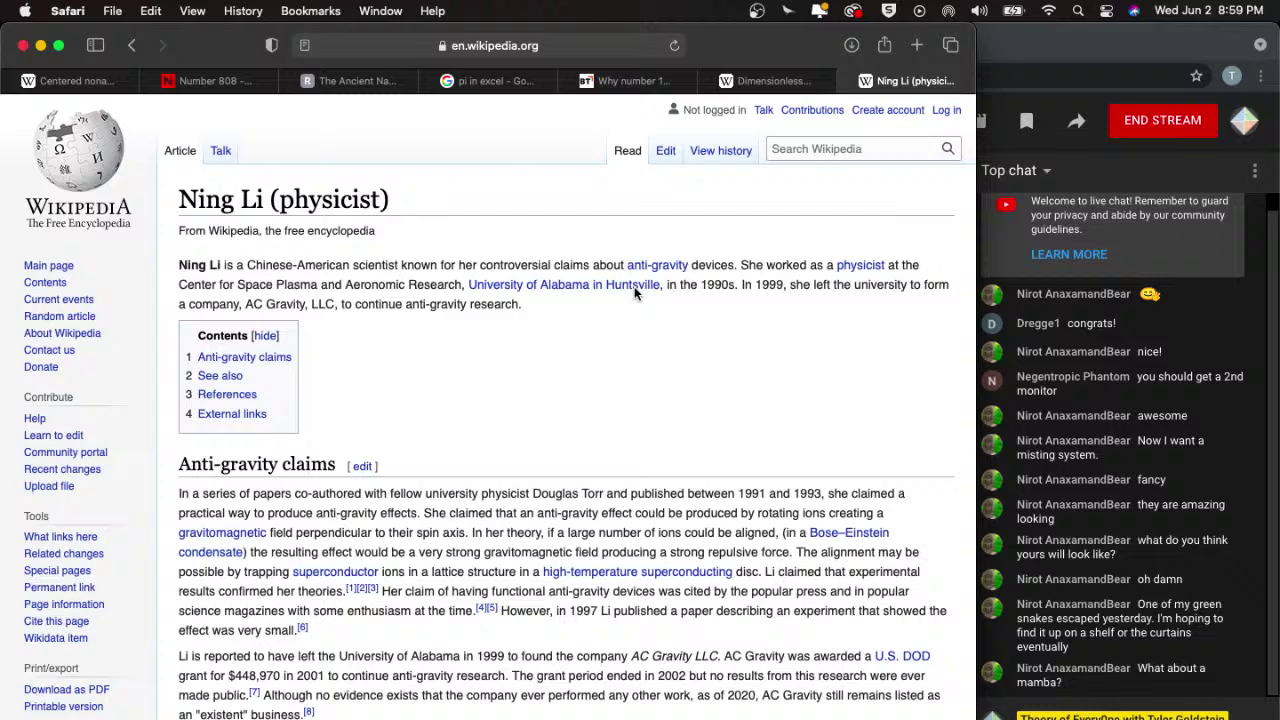
- Read the article's introduction and anti-gravity claims, highlighting "Ning Li" in its title
{"action": "scroll", "coordinate": [634, 286], "scroll_direction": "down", "scroll_amount": 2}
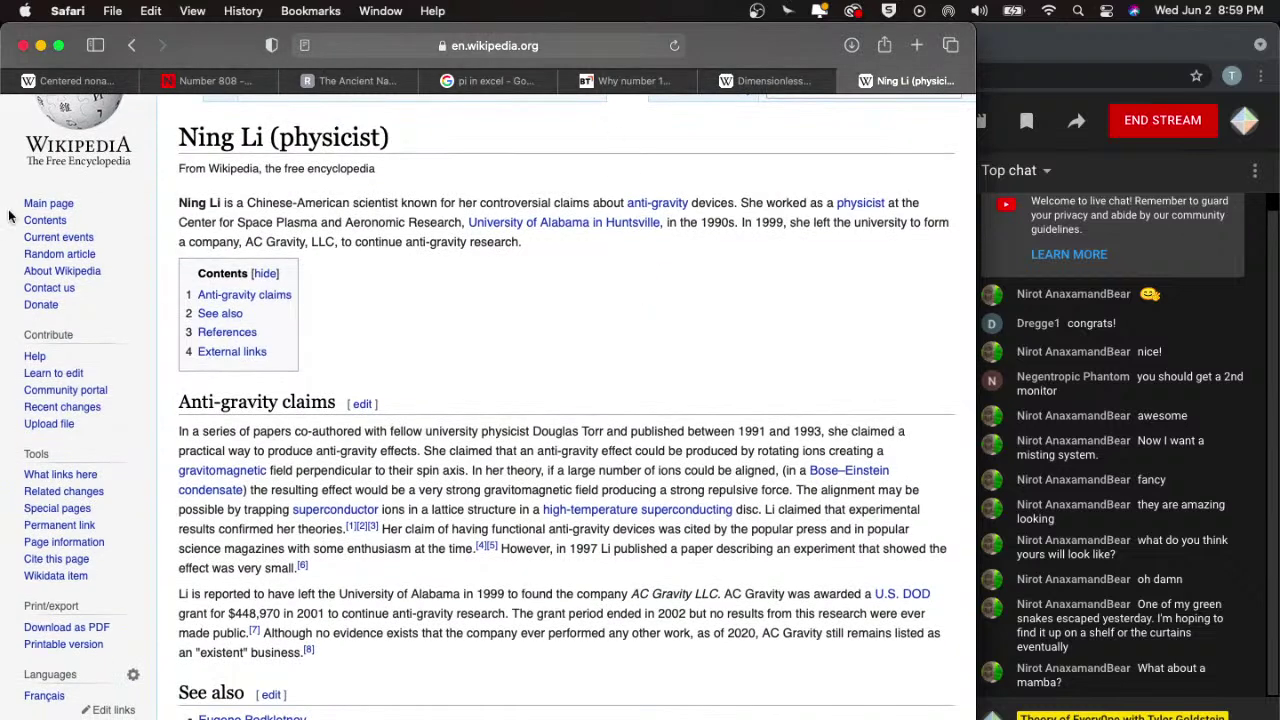
{"action": "left_click_drag", "start_coordinate": [186, 136], "coordinate": [263, 137]}
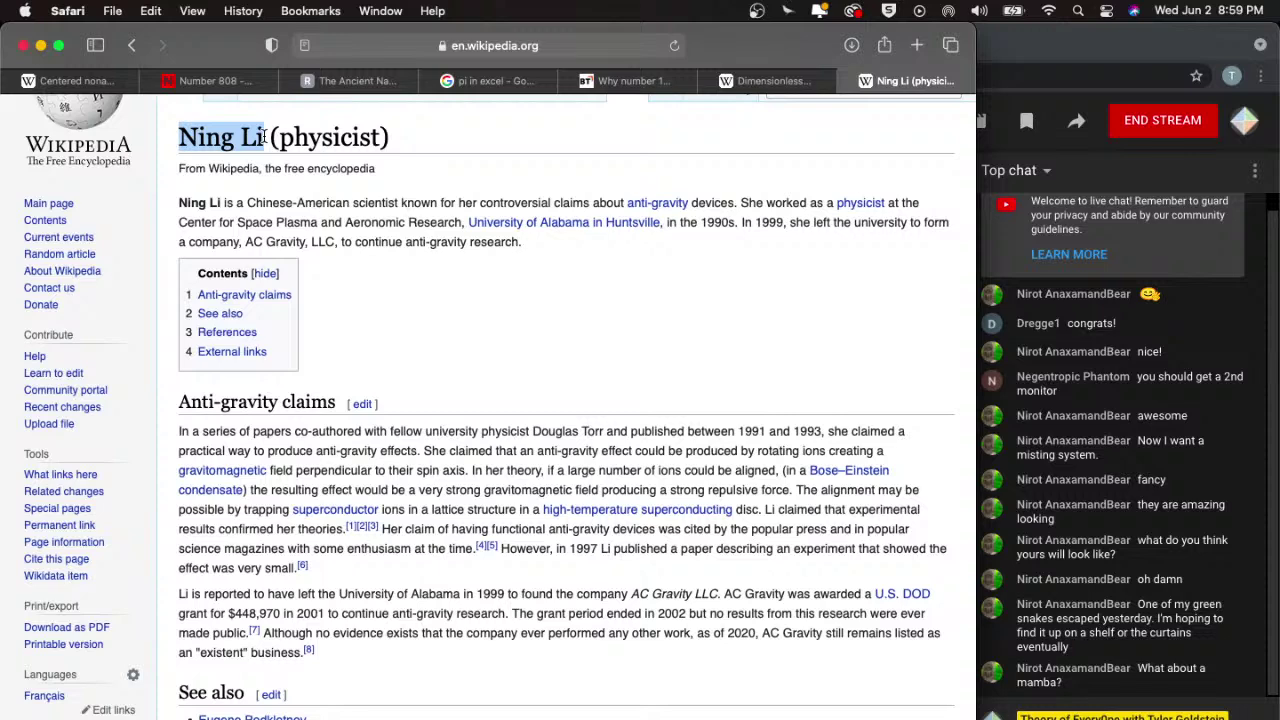
{"action": "scroll", "coordinate": [264, 137], "scroll_direction": "down", "scroll_amount": 2}
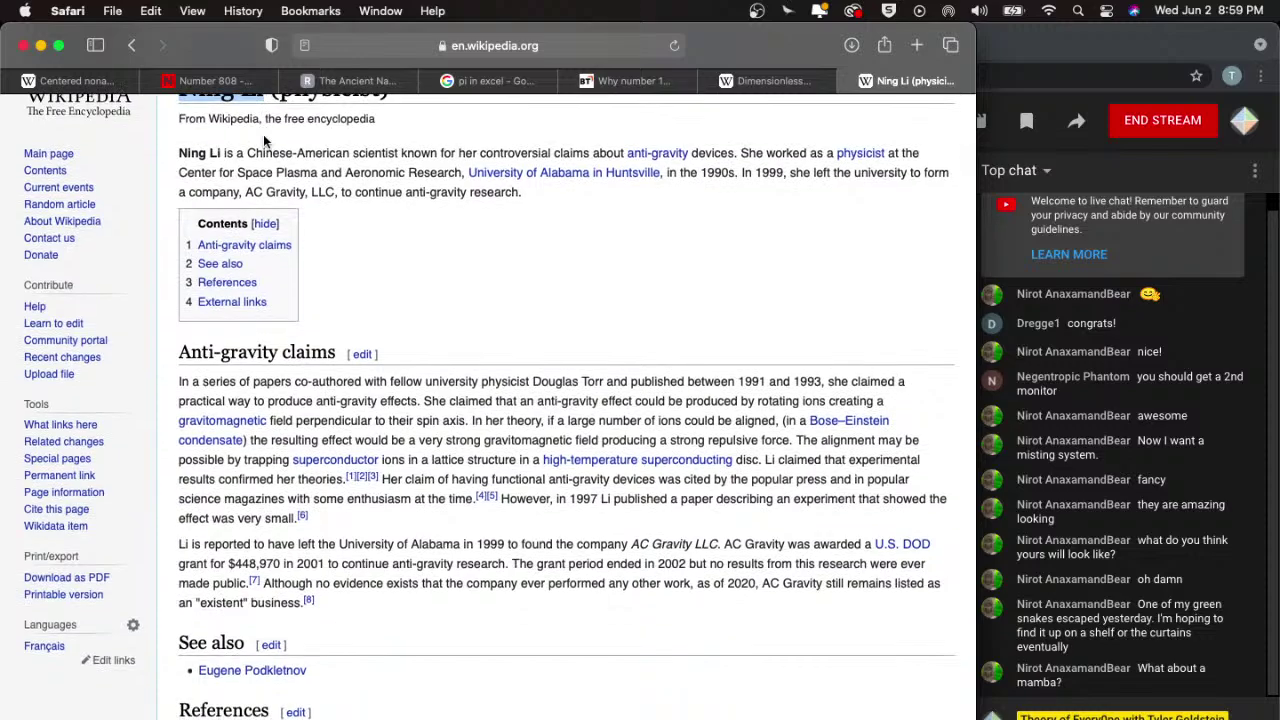
{"action": "scroll", "coordinate": [264, 140], "scroll_direction": "up", "scroll_amount": 2}
- Switch to the Theory of EveryOne Models workbook in Excel and bring up the sheet containing the large 496 and 432 cells
{"action": "key", "text": "ctrl+Up"}
{"action": "left_click", "coordinate": [246, 542]}
{"action": "scroll", "coordinate": [246, 542], "scroll_direction": "down", "scroll_amount": 3}
{"action": "scroll", "coordinate": [246, 542], "scroll_direction": "up", "scroll_amount": 10}
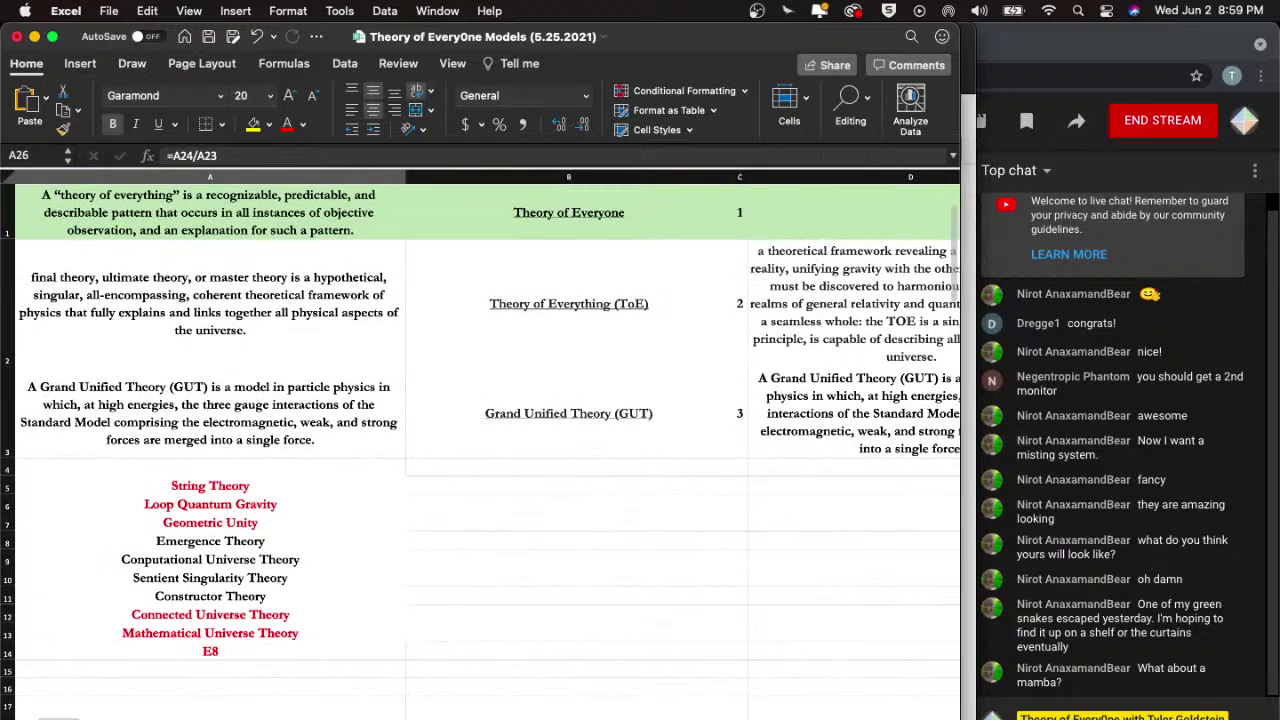
{"action": "scroll", "coordinate": [480, 444], "scroll_direction": "down", "scroll_amount": 1}
{"action": "key", "text": "ctrl+Page_Down"}
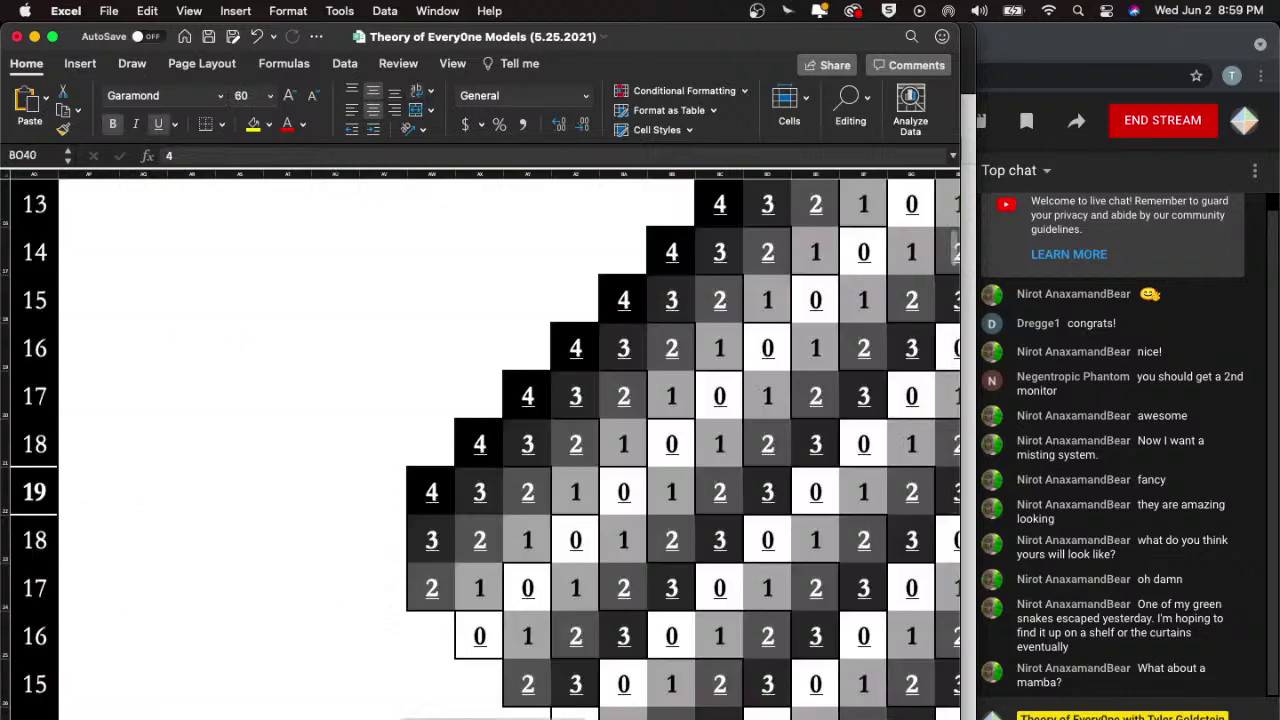
{"action": "key", "text": "ctrl+Page_Down"}
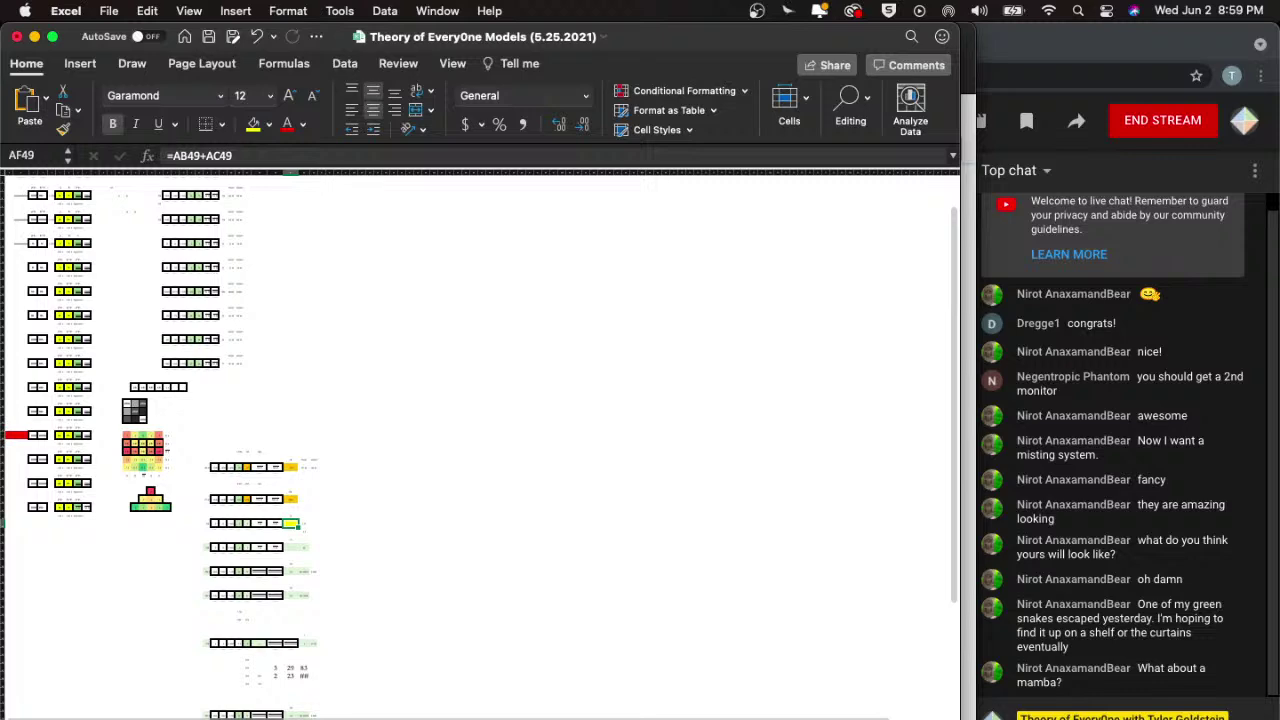
{"action": "key", "text": "ctrl+Page_Down"}
{"action": "scroll", "coordinate": [425, 682], "scroll_direction": "down", "scroll_amount": 1}
{"action": "scroll", "coordinate": [425, 682], "scroll_direction": "down", "scroll_amount": 1}
- Apply a thick box border around cells J40:J42, which hold 496, 432 and 64
{"action": "left_click_drag", "start_coordinate": [540, 545], "coordinate": [541, 624]}
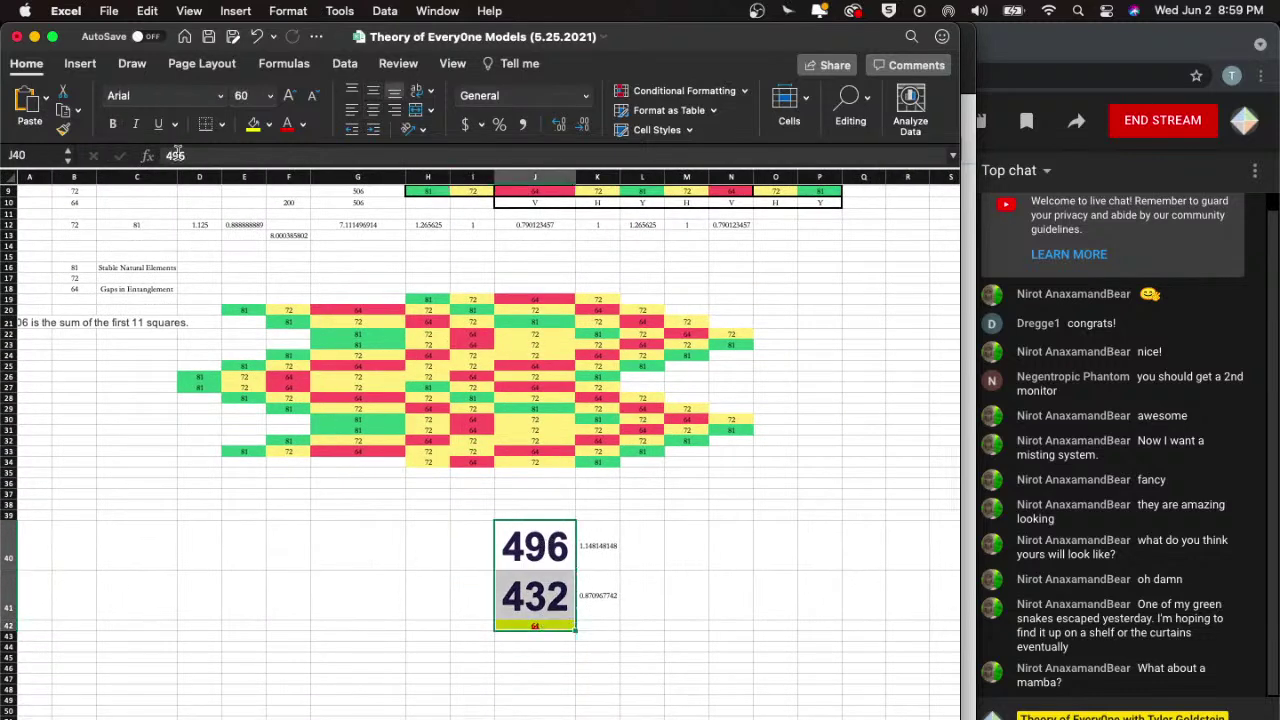
{"action": "left_click", "coordinate": [222, 124]}
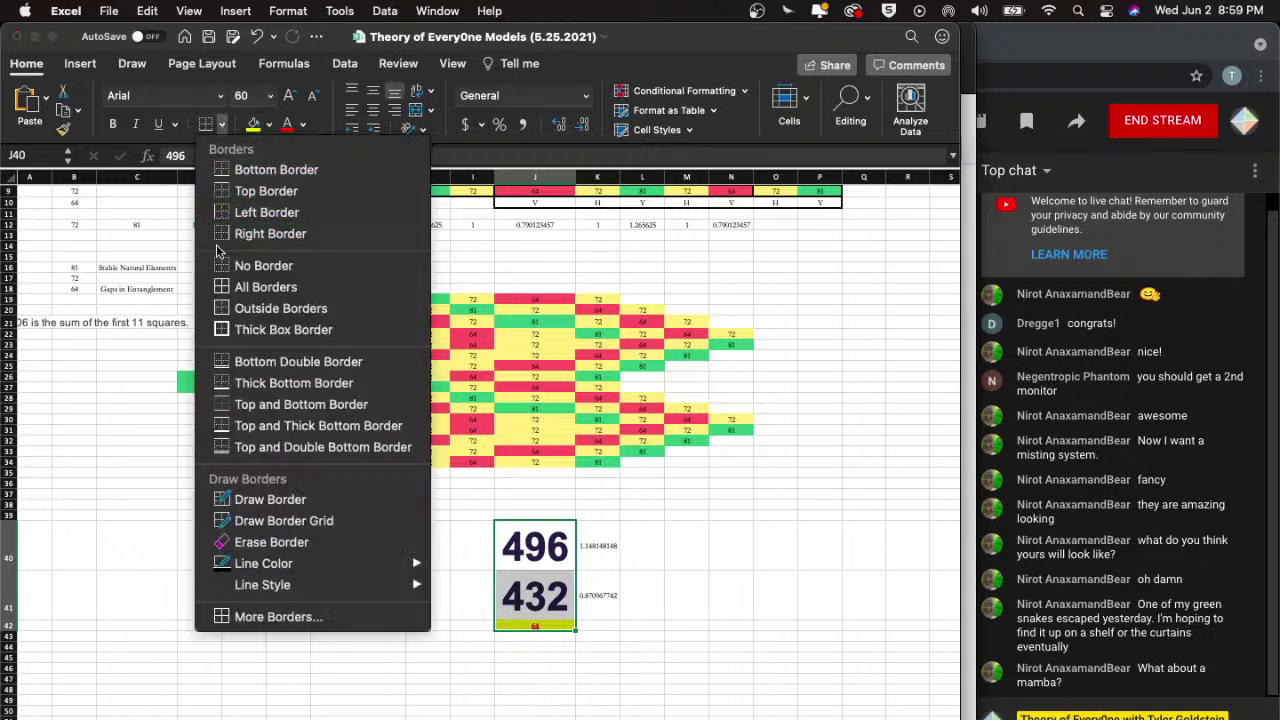
{"action": "left_click", "coordinate": [246, 331]}
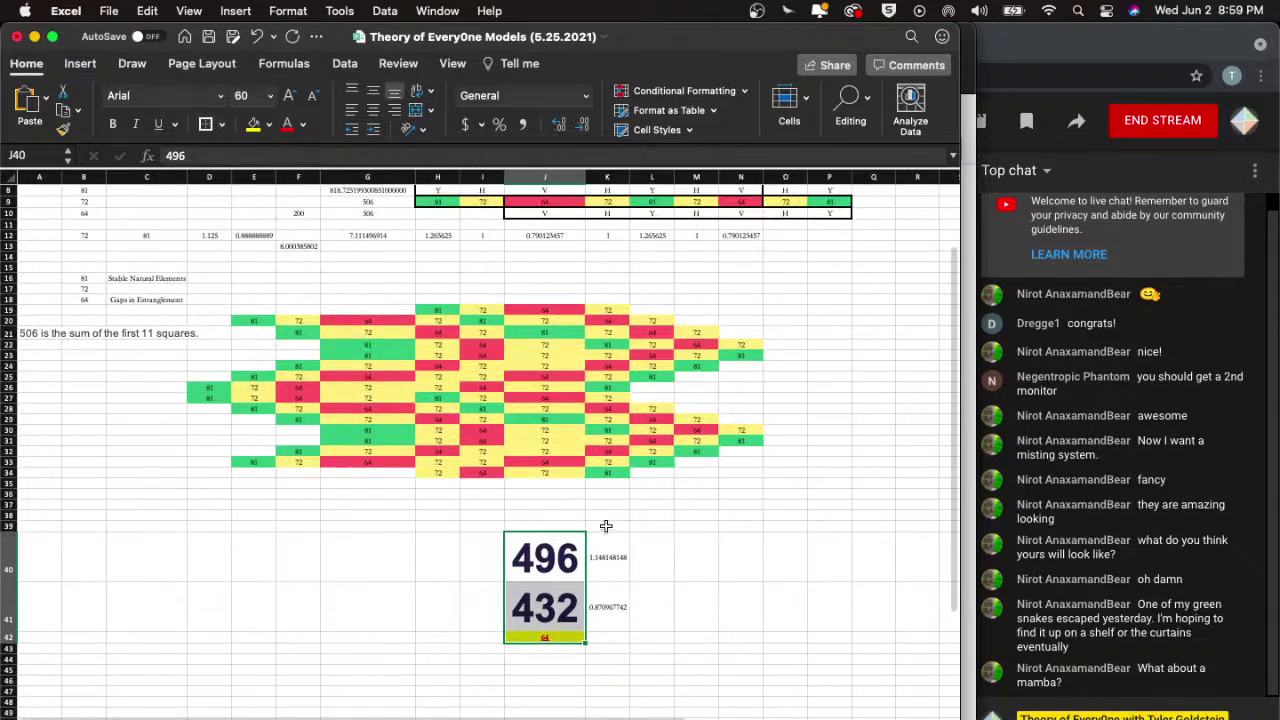
{"action": "left_click", "coordinate": [607, 525]}
- Examine the bordered 496, 432 and 64 block up close, highlighting its three cells
{"action": "scroll", "coordinate": [552, 632], "scroll_direction": "up", "scroll_amount": 5}
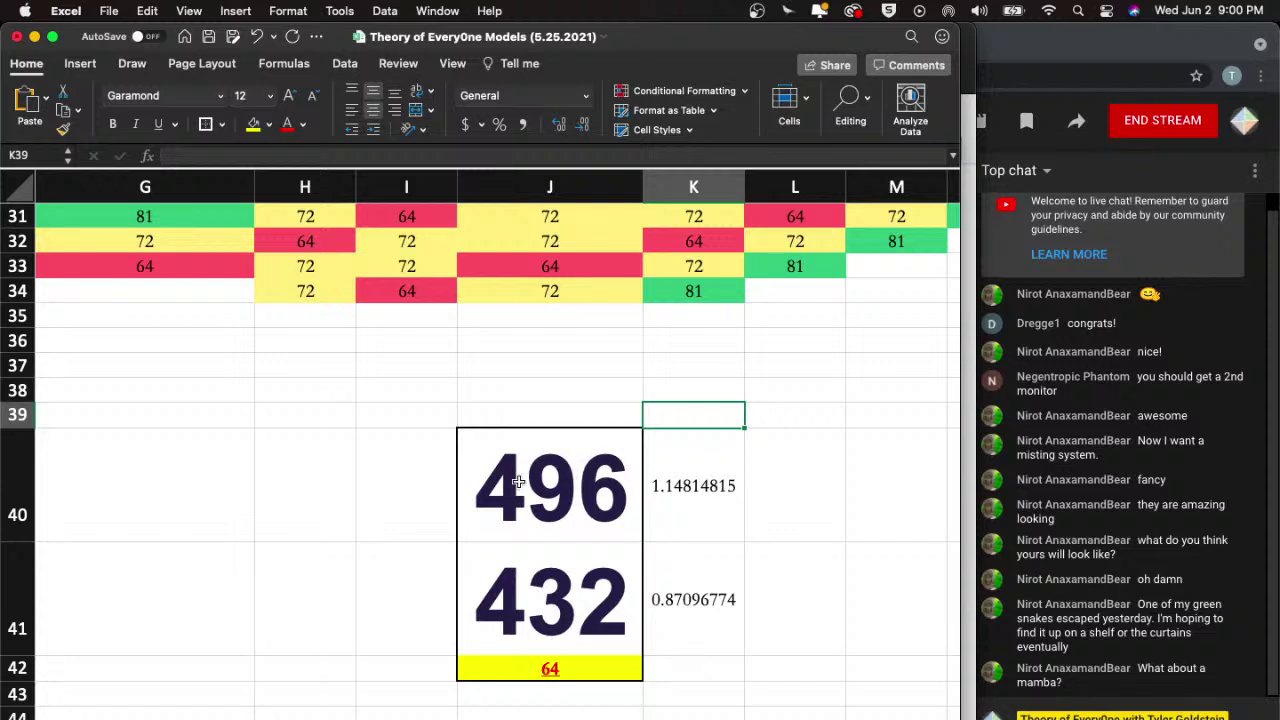
{"action": "left_click_drag", "start_coordinate": [518, 482], "coordinate": [524, 670]}
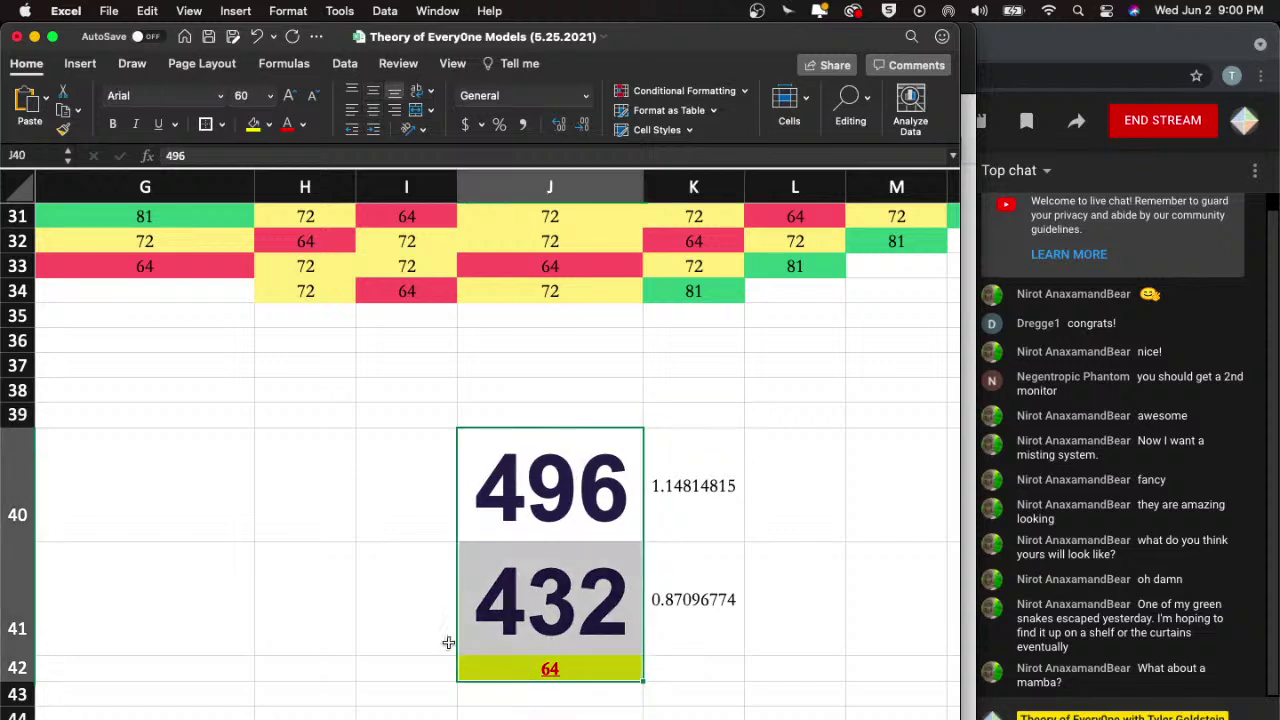
{"action": "left_click", "coordinate": [417, 626]}
- Switch back to Safari and review the Ning Li article from its introduction through the anti-gravity claims
{"action": "key", "text": "ctrl+Up"}
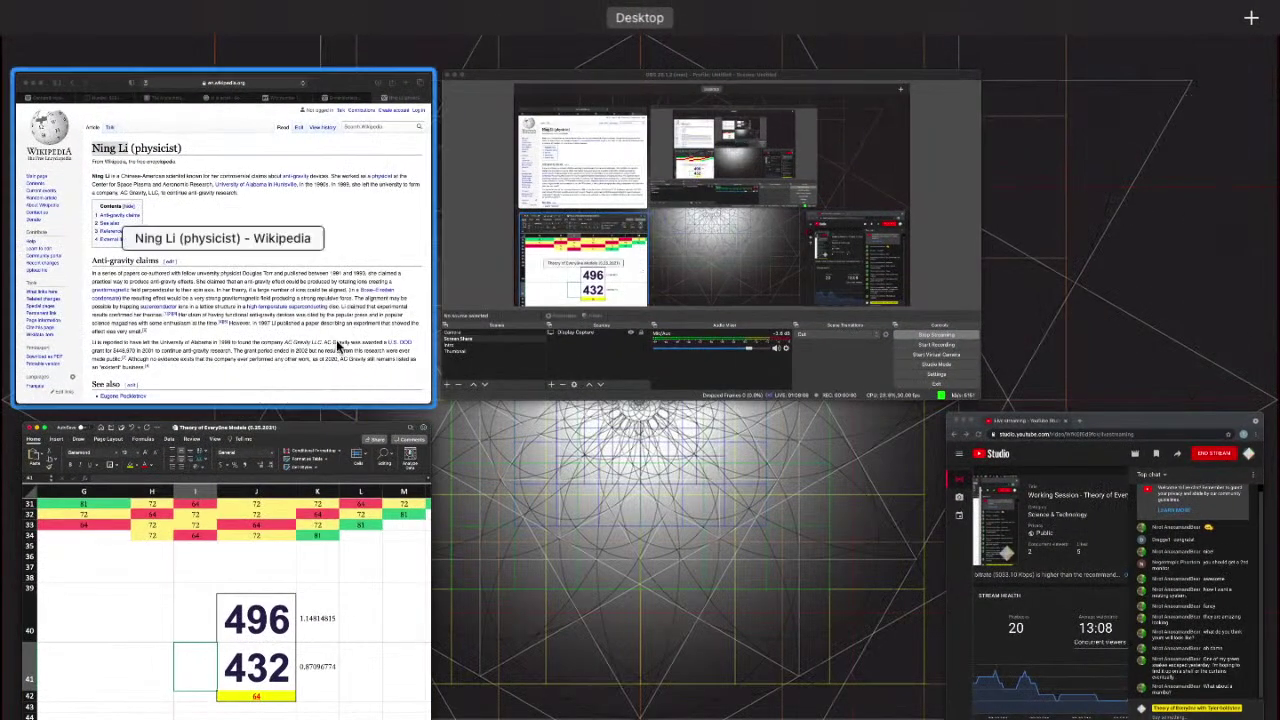
{"action": "left_click", "coordinate": [340, 358]}
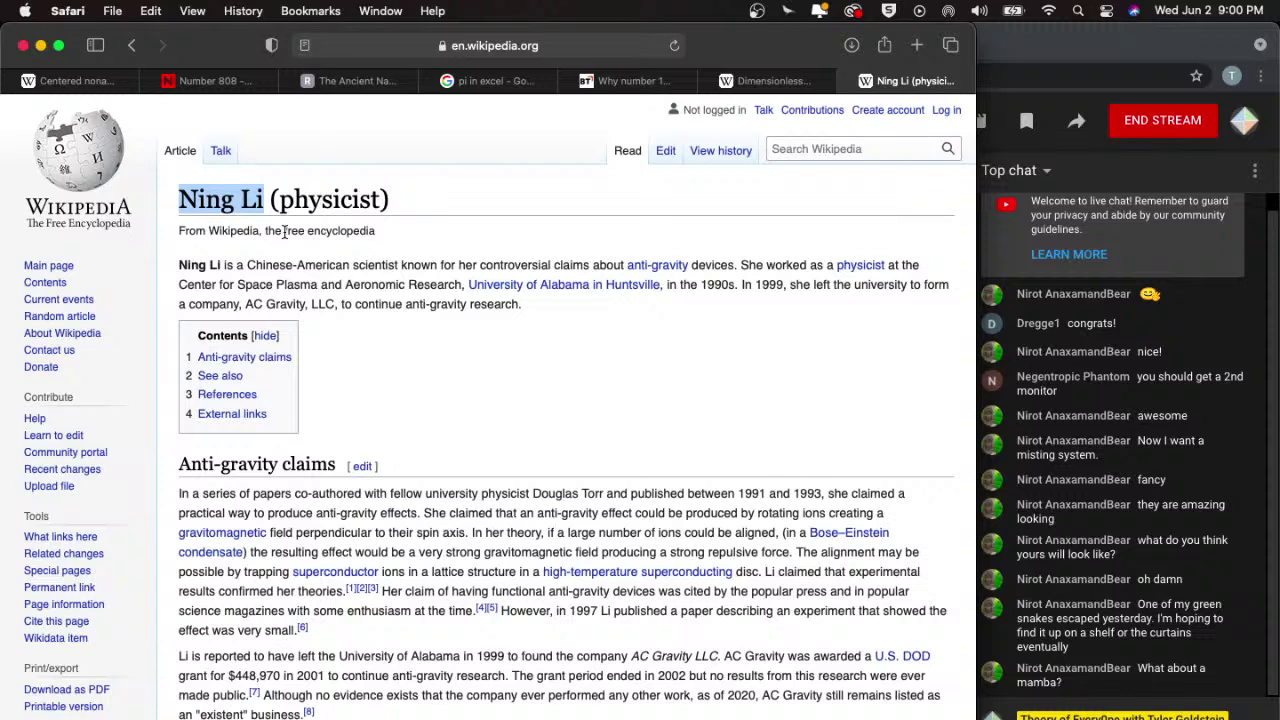
{"action": "scroll", "coordinate": [284, 232], "scroll_direction": "down", "scroll_amount": 3}
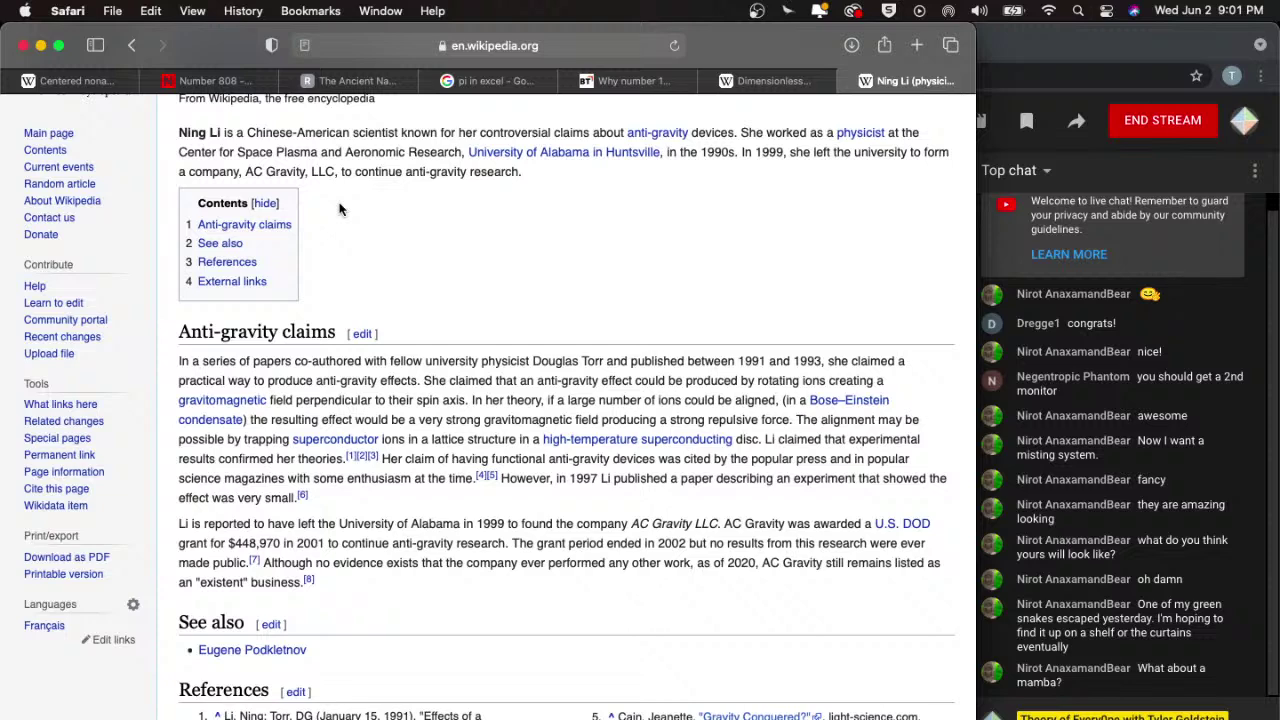
{"action": "scroll", "coordinate": [339, 209], "scroll_direction": "up", "scroll_amount": 3}
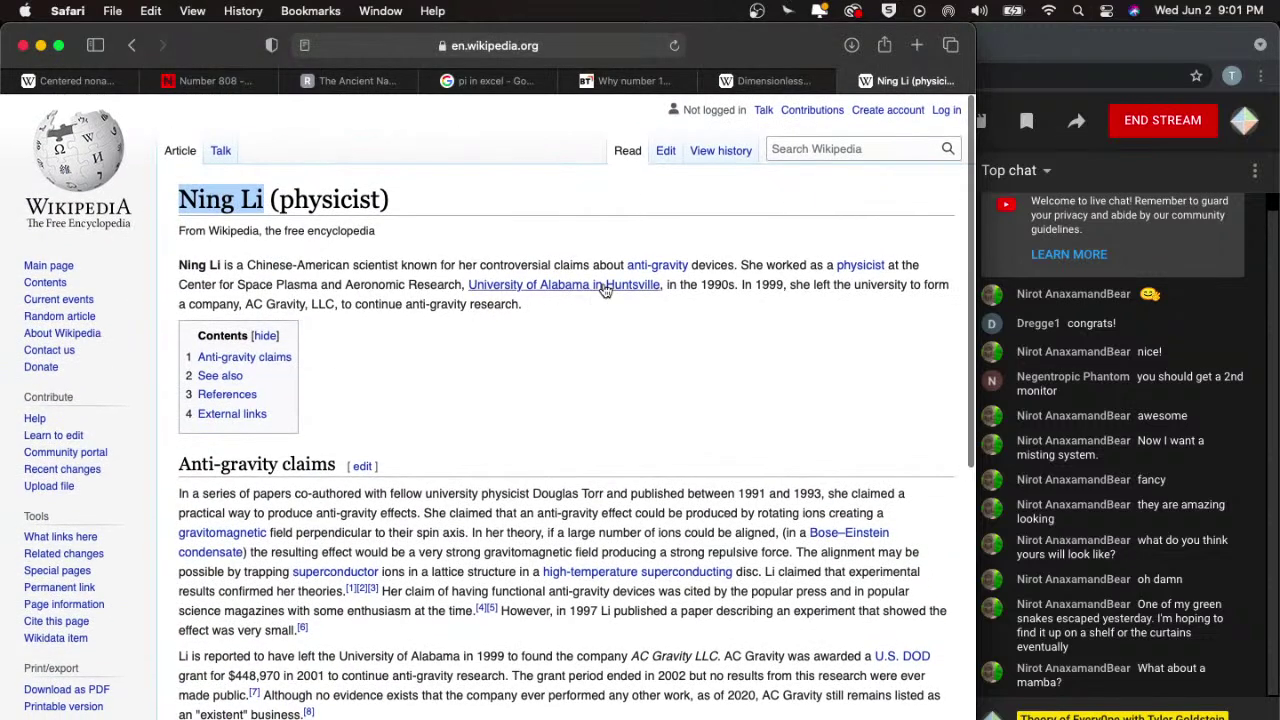